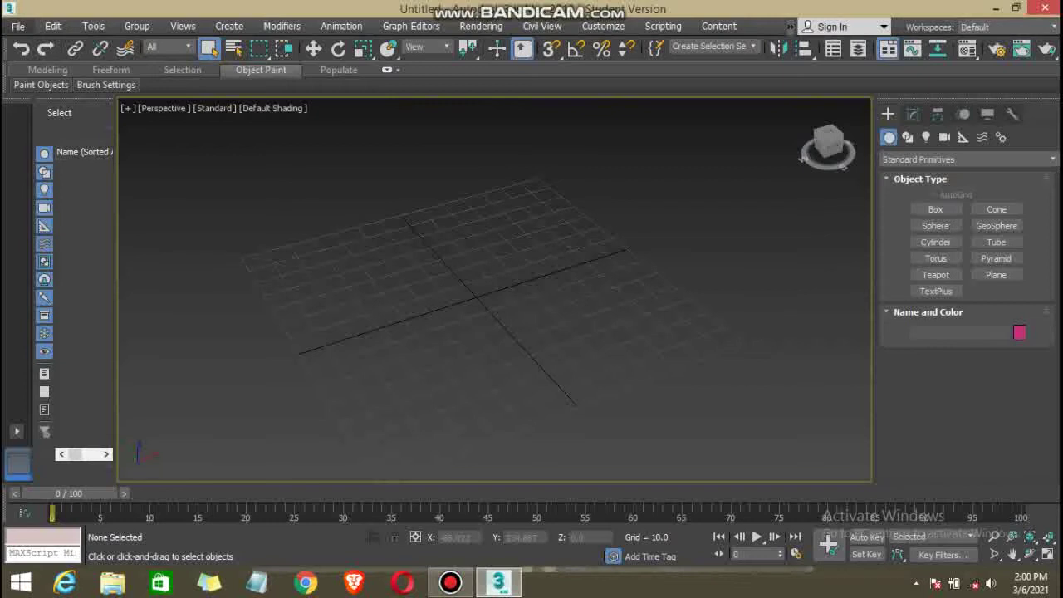
Turn on Display Frozen Objects and show the Shapes category with Line, Rectangle and Circle.
{"action": "left_click", "coordinate": [52, 26]}
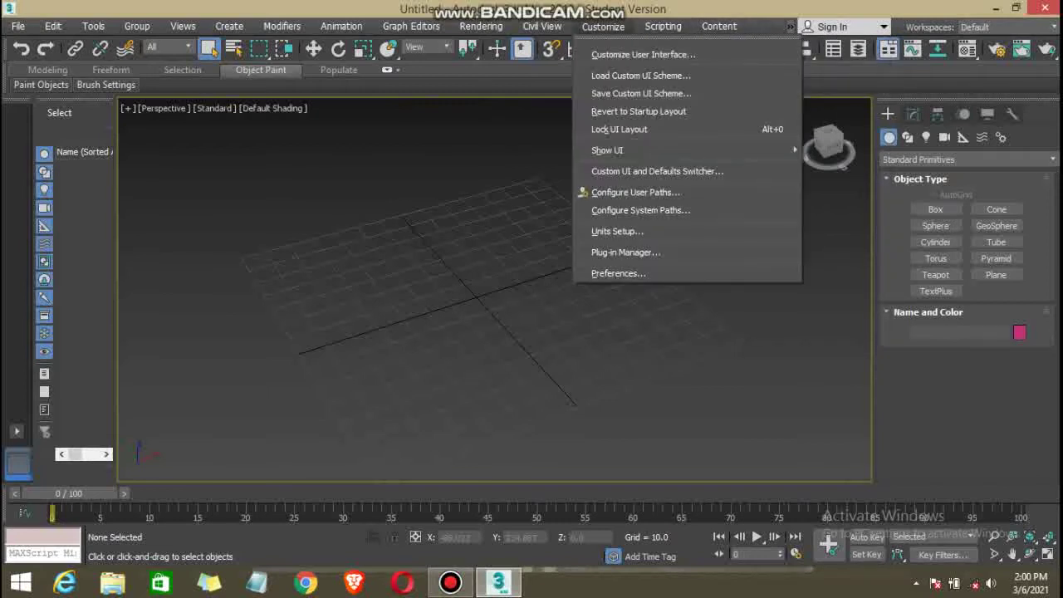
{"action": "key", "text": "Escape"}
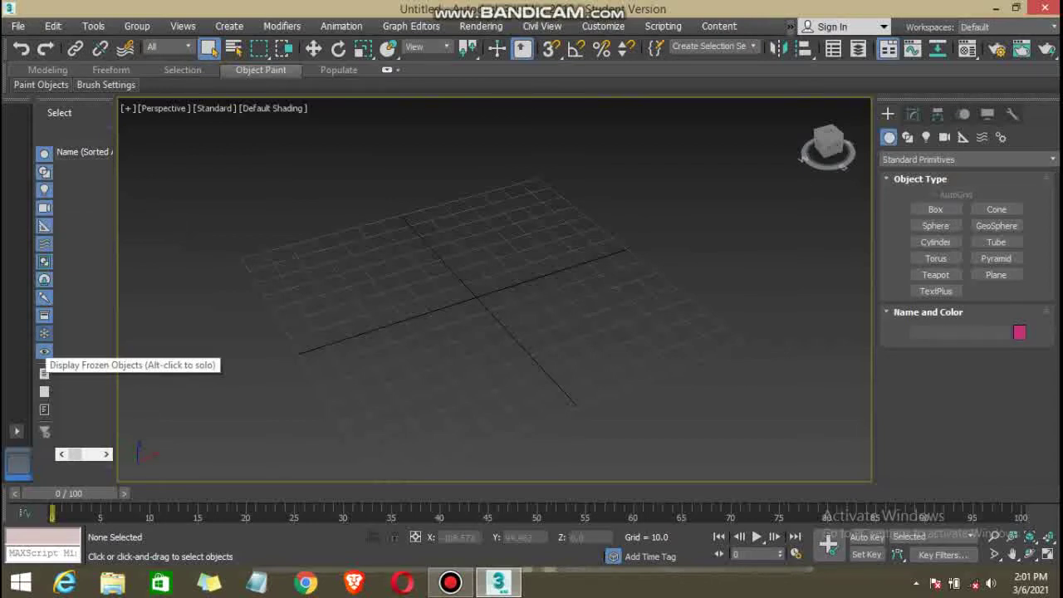
{"action": "left_click", "coordinate": [44, 351]}
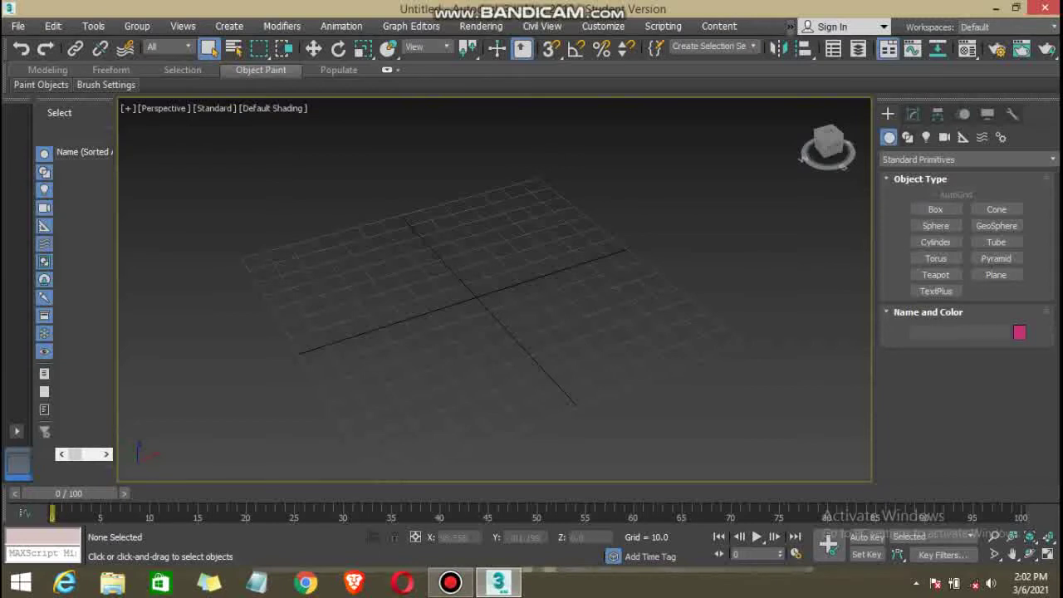
{"action": "left_click", "coordinate": [908, 137]}
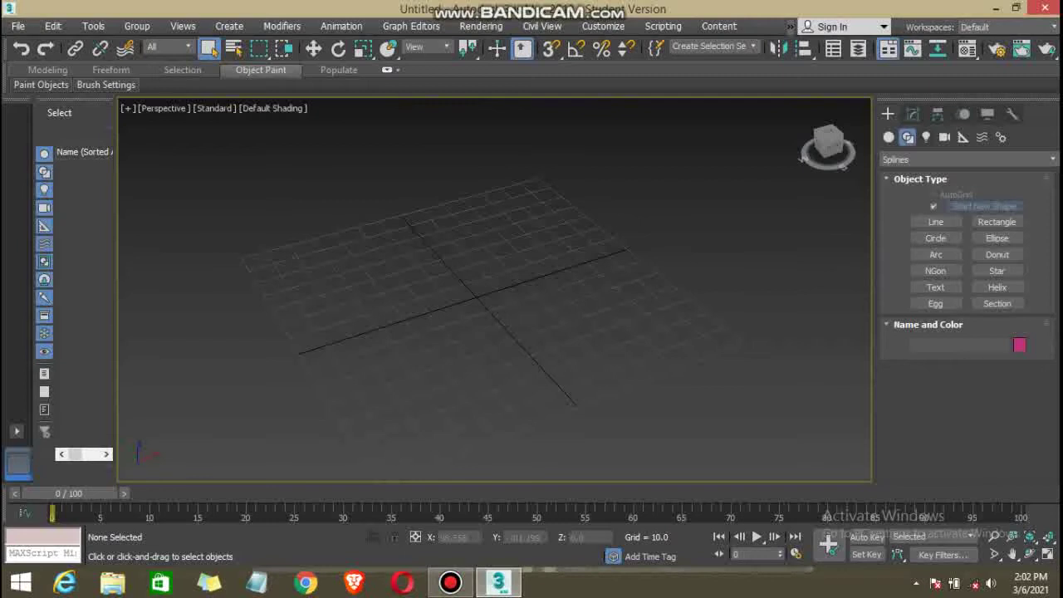
Browse the Lights, Cameras and Space Warps creation categories.
{"action": "left_click", "coordinate": [926, 137]}
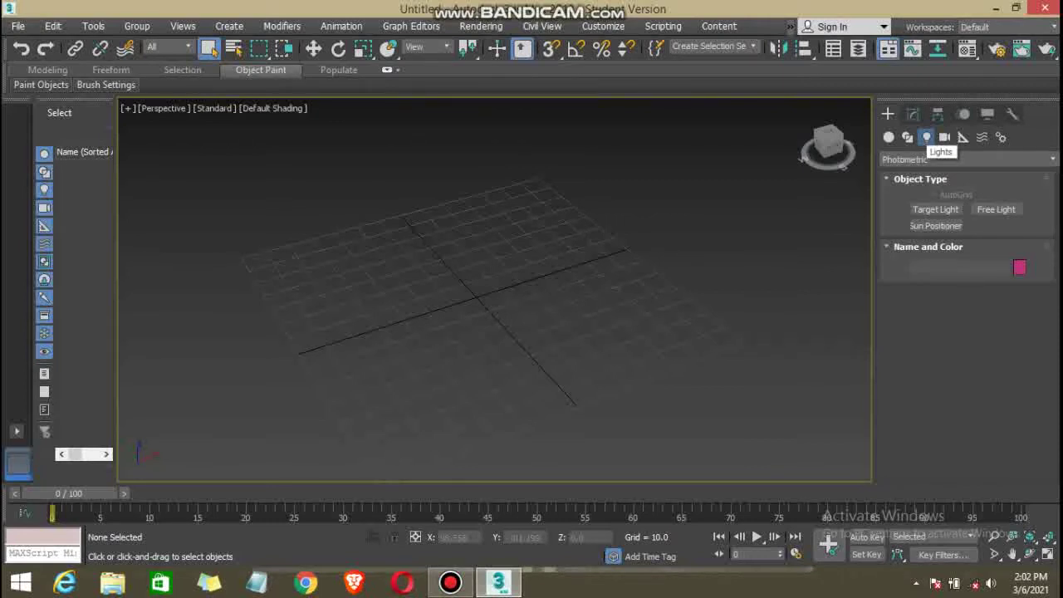
{"action": "left_click", "coordinate": [945, 137]}
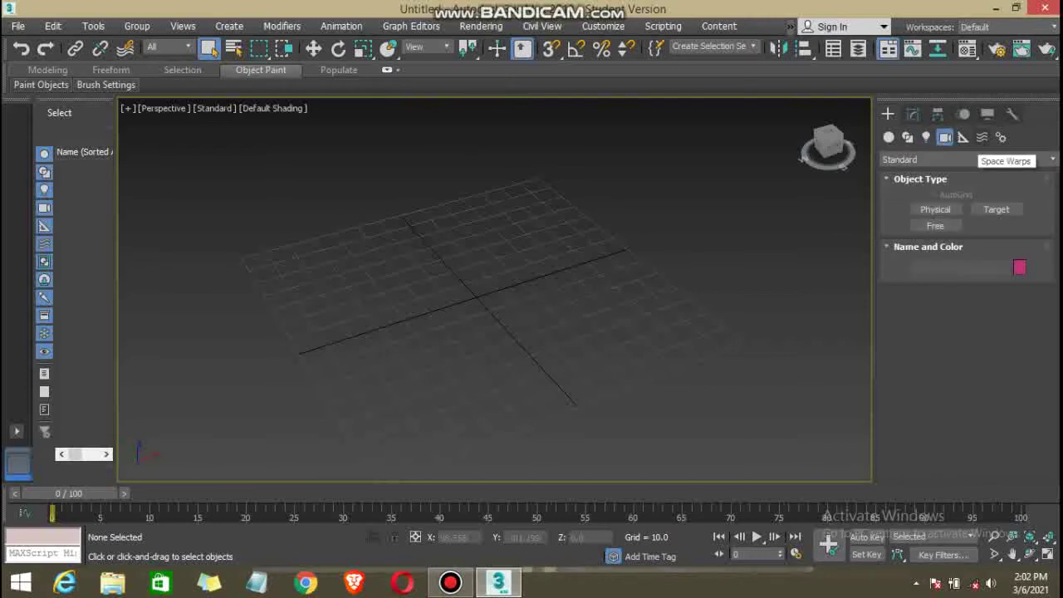
{"action": "left_click", "coordinate": [982, 137]}
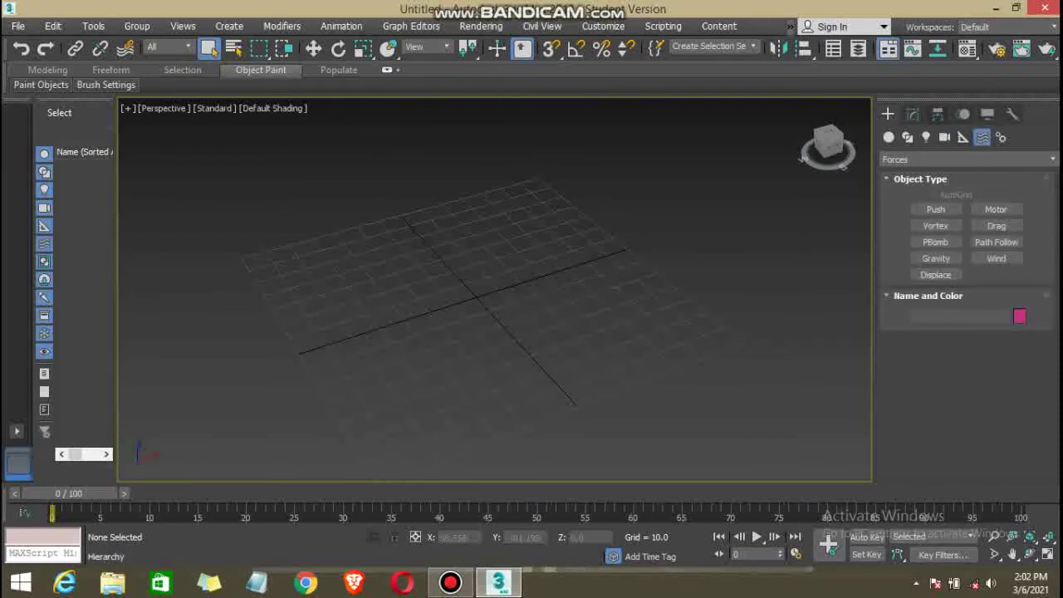
Visit the Hierarchy panel, then view the empty Modify stack and close the Modifier List unused.
{"action": "left_click", "coordinate": [937, 114]}
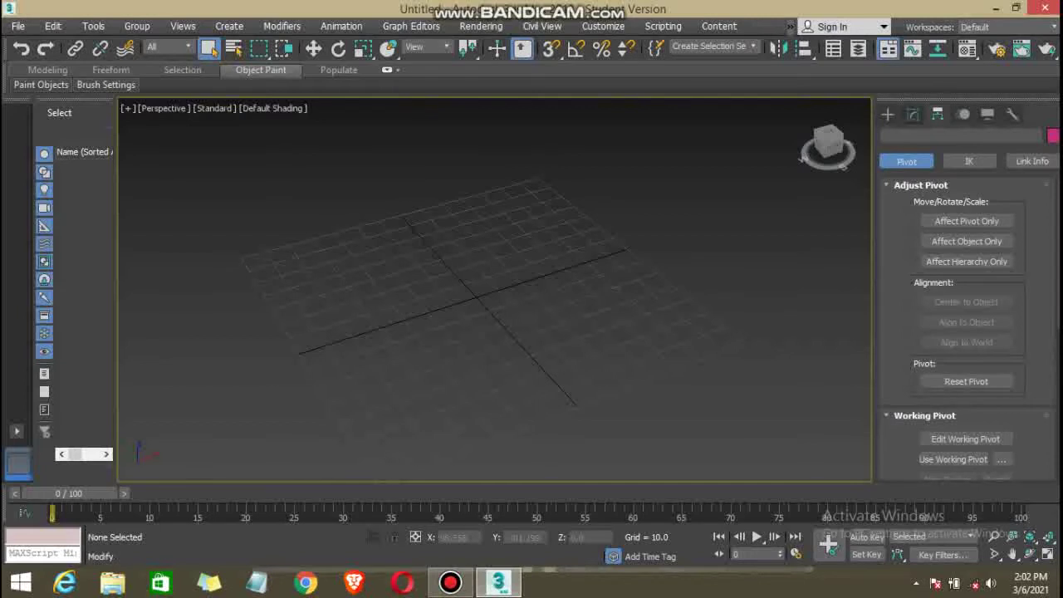
{"action": "left_click", "coordinate": [913, 114]}
{"action": "left_click", "coordinate": [964, 160]}
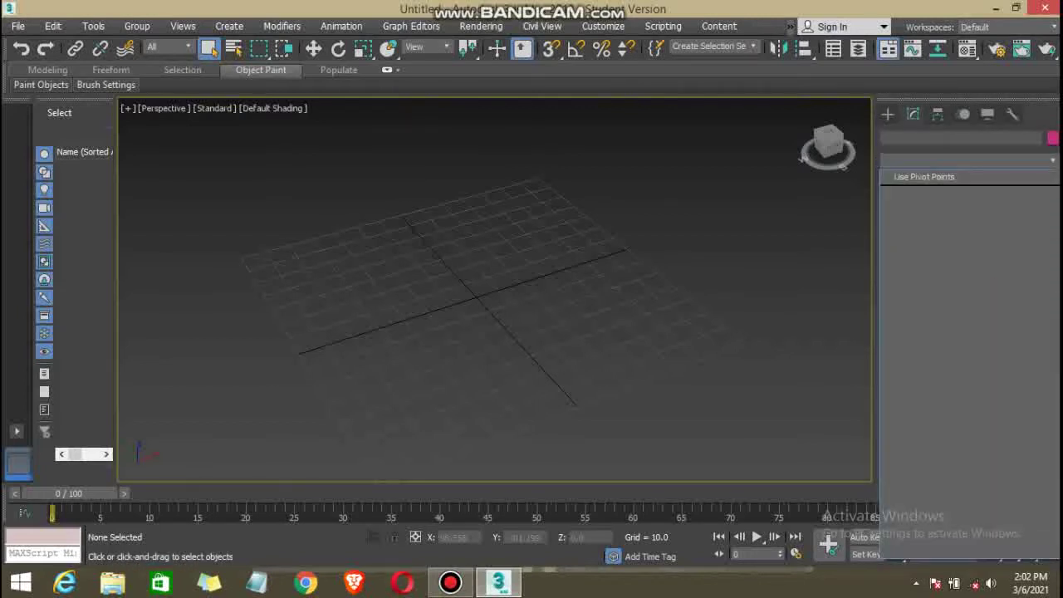
{"action": "key", "text": "Escape"}
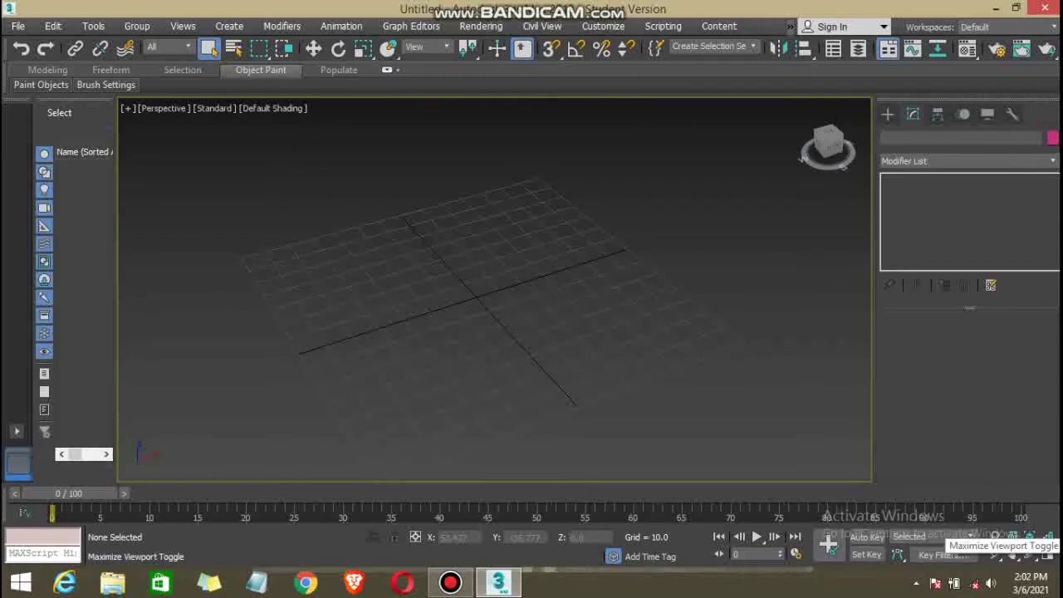
{"action": "left_click", "coordinate": [1048, 554]}
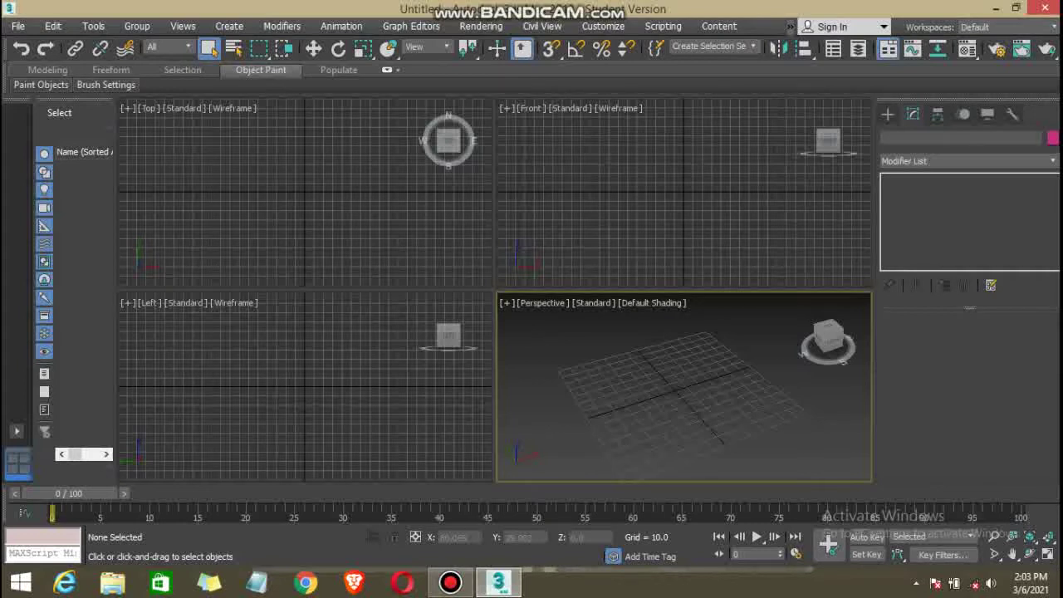
{"action": "left_click", "coordinate": [304, 193]}
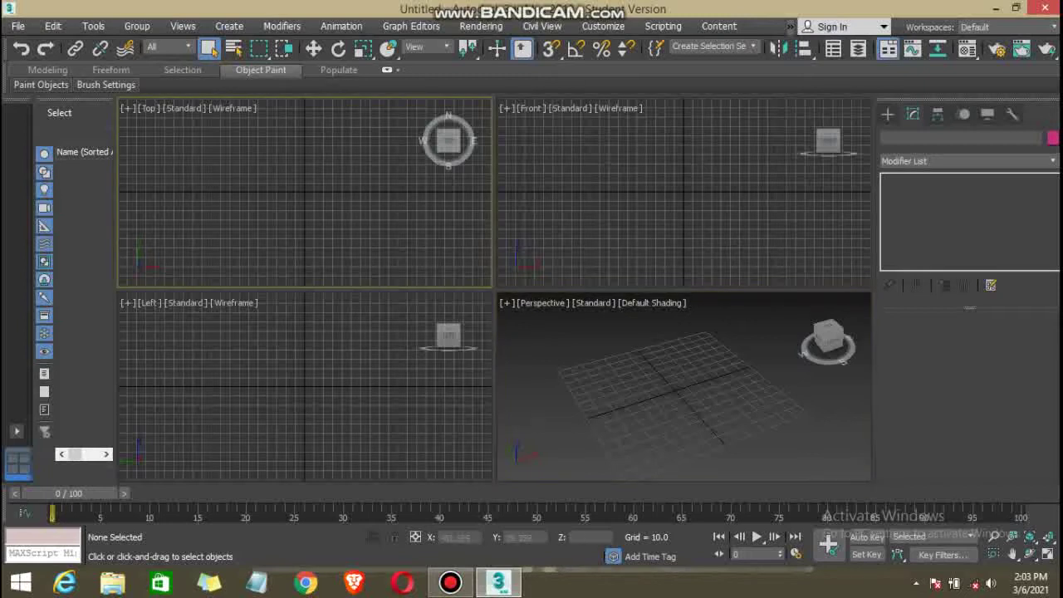
{"action": "left_click", "coordinate": [684, 193]}
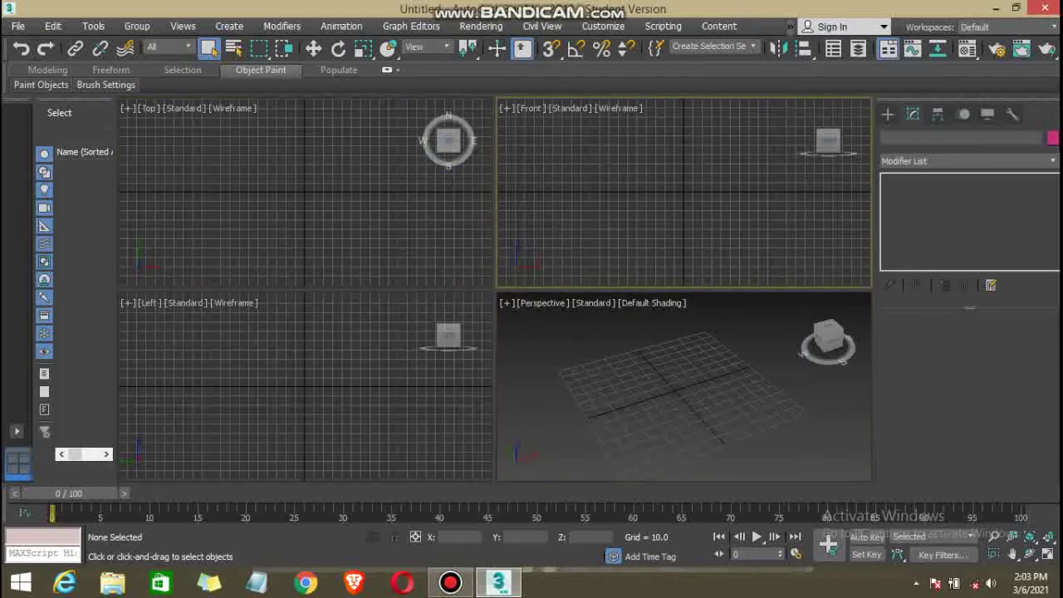
{"action": "left_click", "coordinate": [304, 387]}
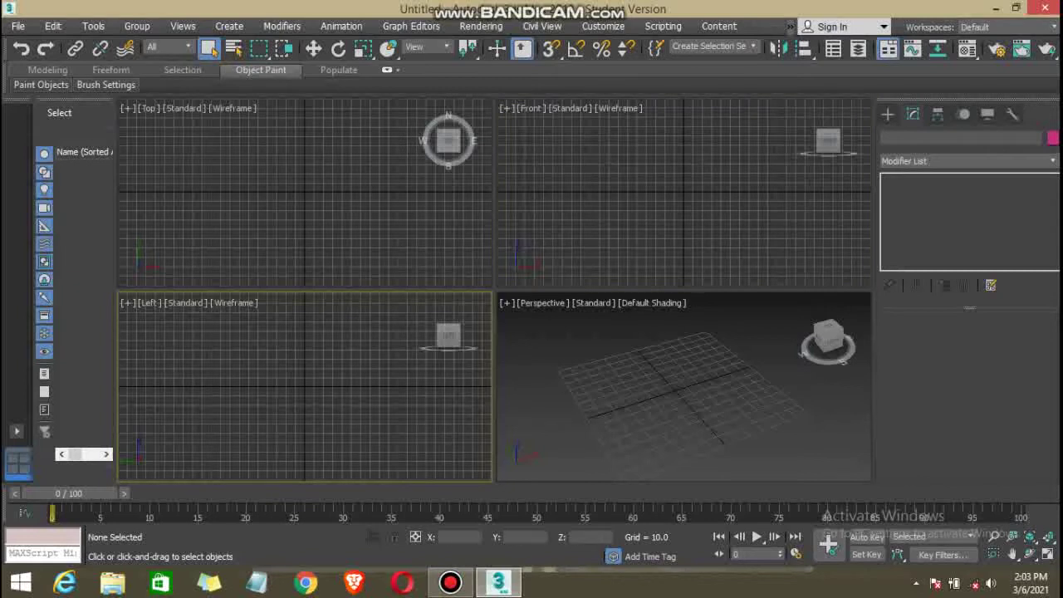
{"action": "left_click", "coordinate": [684, 387]}
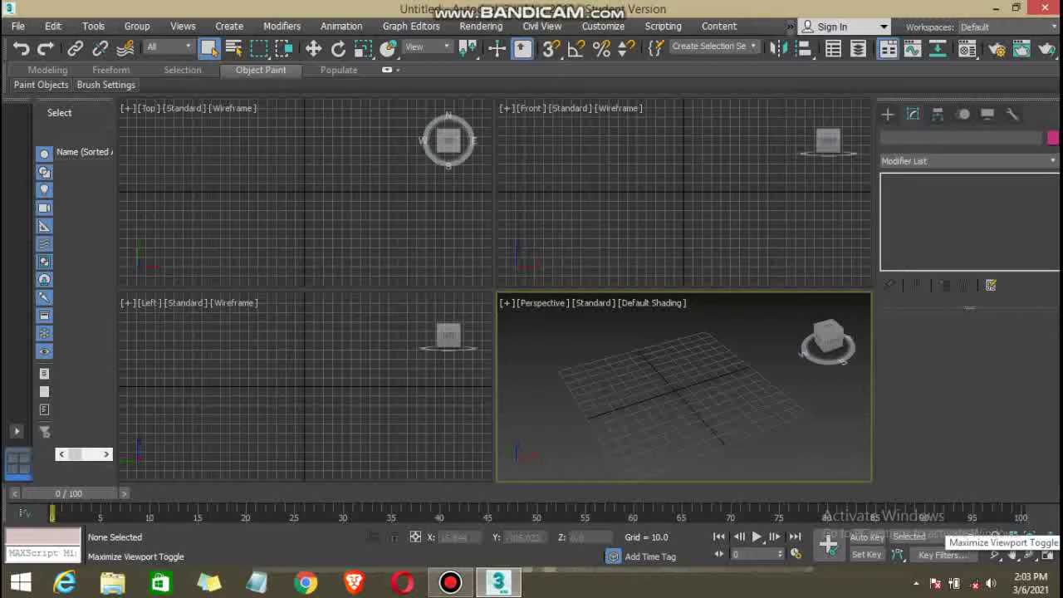
{"action": "left_click", "coordinate": [1047, 554]}
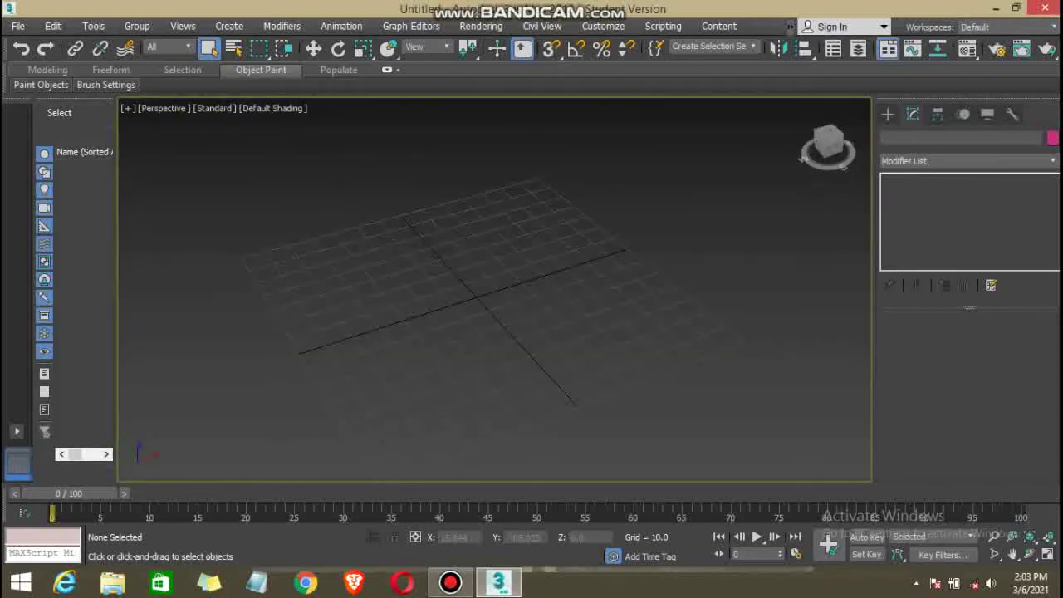
{"action": "left_click", "coordinate": [1047, 554]}
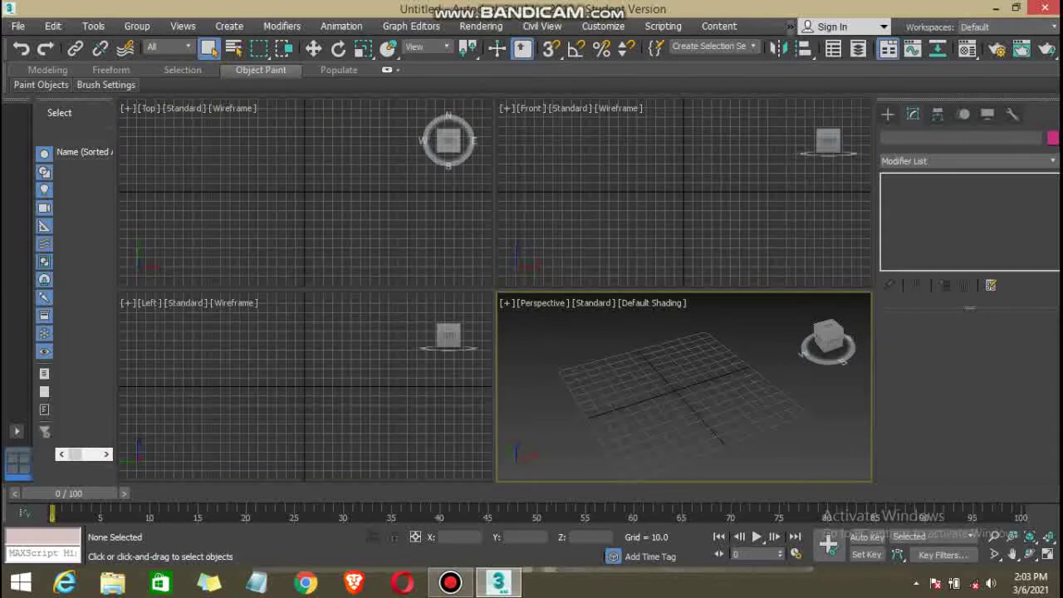
{"action": "left_click", "coordinate": [305, 193]}
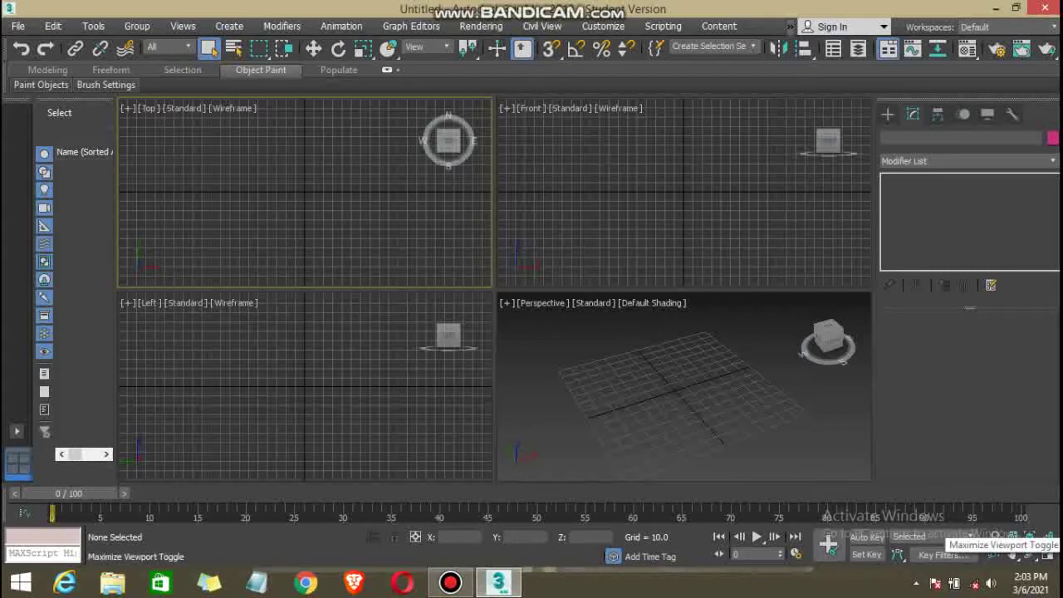
{"action": "left_click", "coordinate": [1046, 554]}
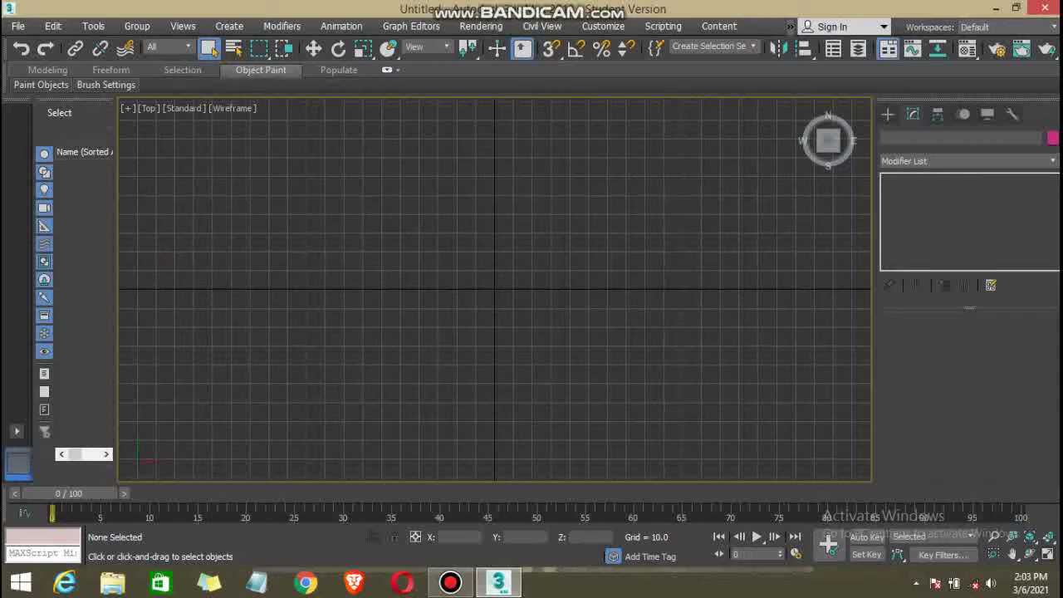
{"action": "left_click", "coordinate": [1046, 554]}
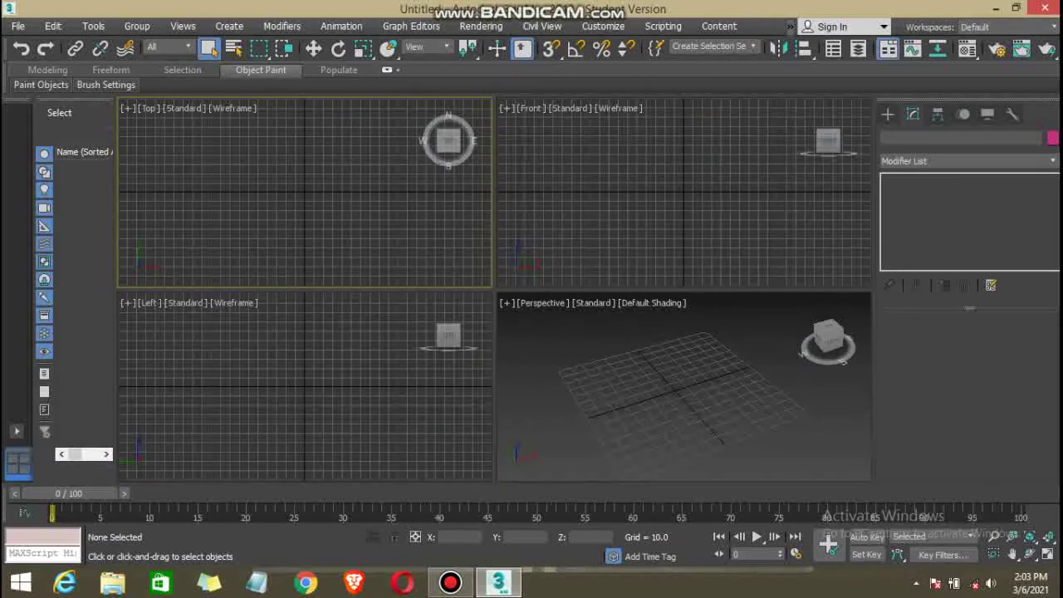
{"action": "left_click", "coordinate": [681, 391]}
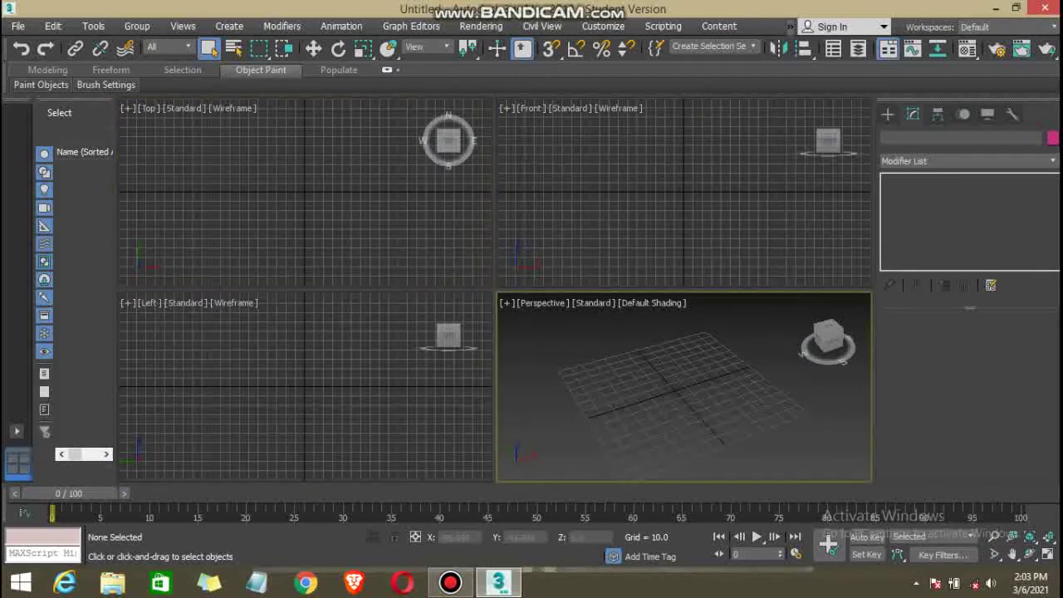
{"action": "left_click", "coordinate": [1046, 554]}
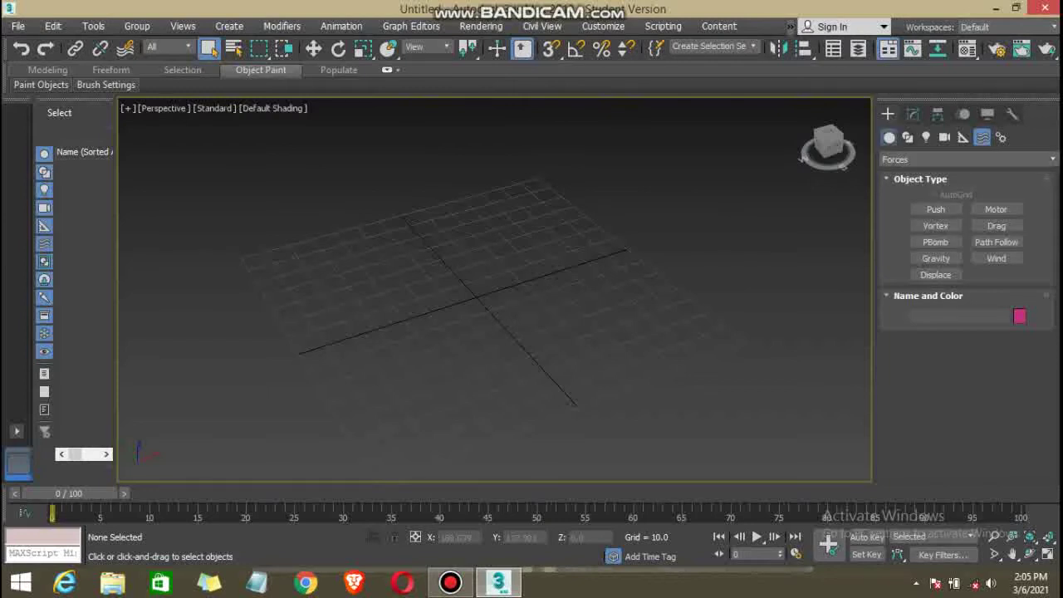
Switch the Create panel to Geometry to list Standard Primitives such as Box, Sphere and Cylinder.
{"action": "left_click", "coordinate": [889, 137]}
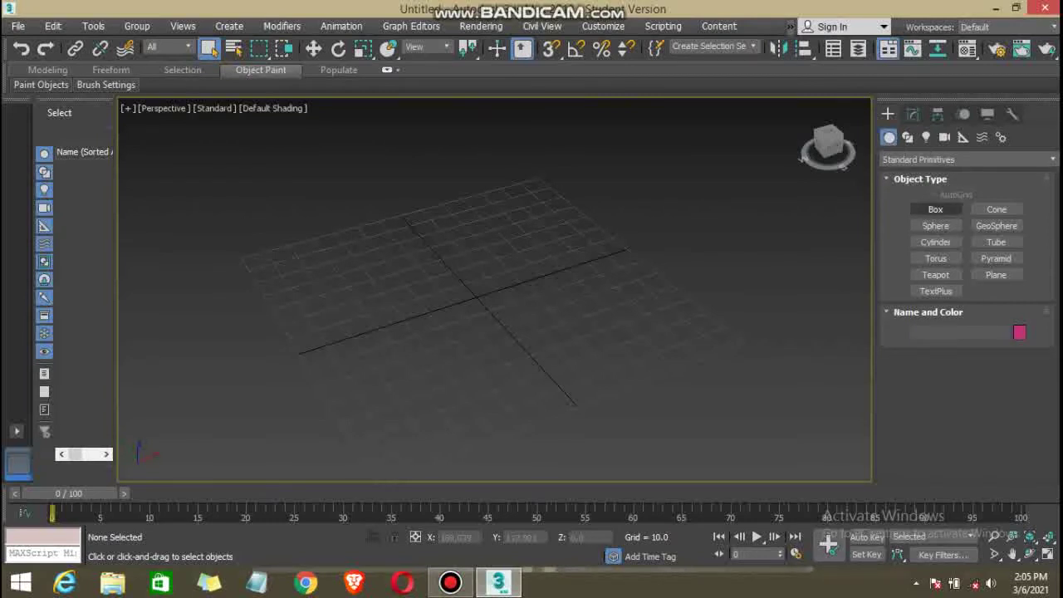
Draw a box with a 137.072 × 136.551 base and 88.908 height in the Perspective viewport.
{"action": "left_click", "coordinate": [936, 210]}
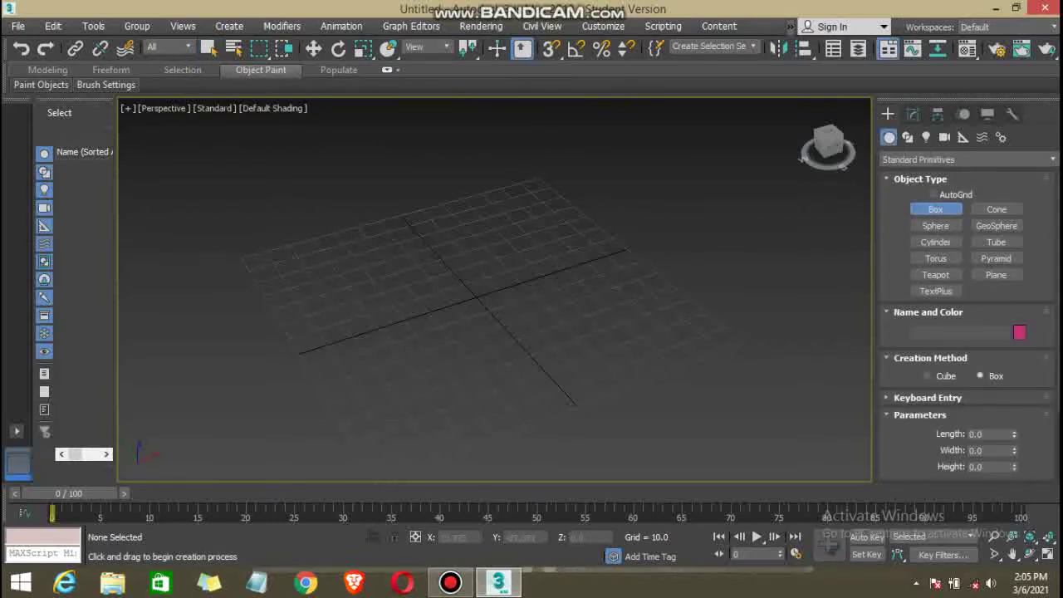
{"action": "middle_click_drag", "start_coordinate": [478, 295], "coordinate": [506, 281]}
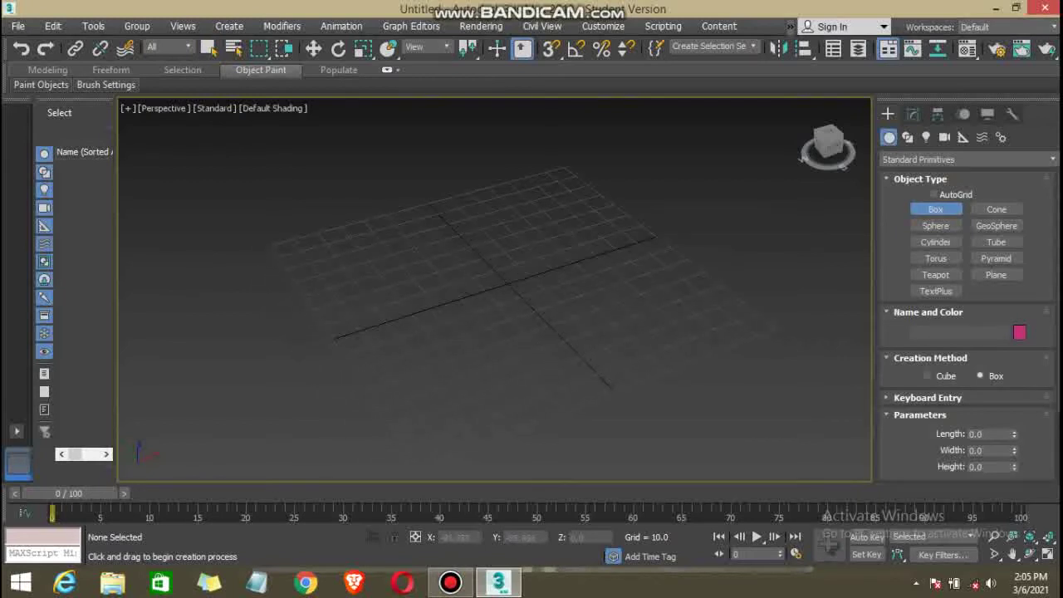
{"action": "mouse_move", "coordinate": [422, 462]}
{"action": "left_mouse_down"}
{"action": "mouse_move", "coordinate": [490, 282]}
{"action": "mouse_move", "coordinate": [565, 170]}
{"action": "left_mouse_up"}
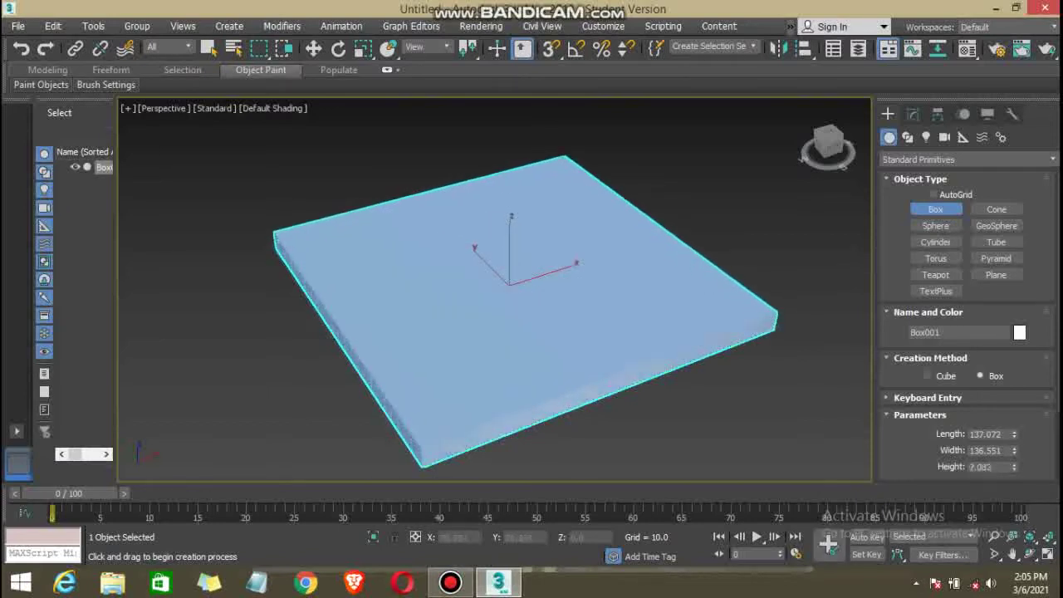
{"action": "scroll", "coordinate": [528, 282], "scroll_direction": "down", "scroll_amount": 3}
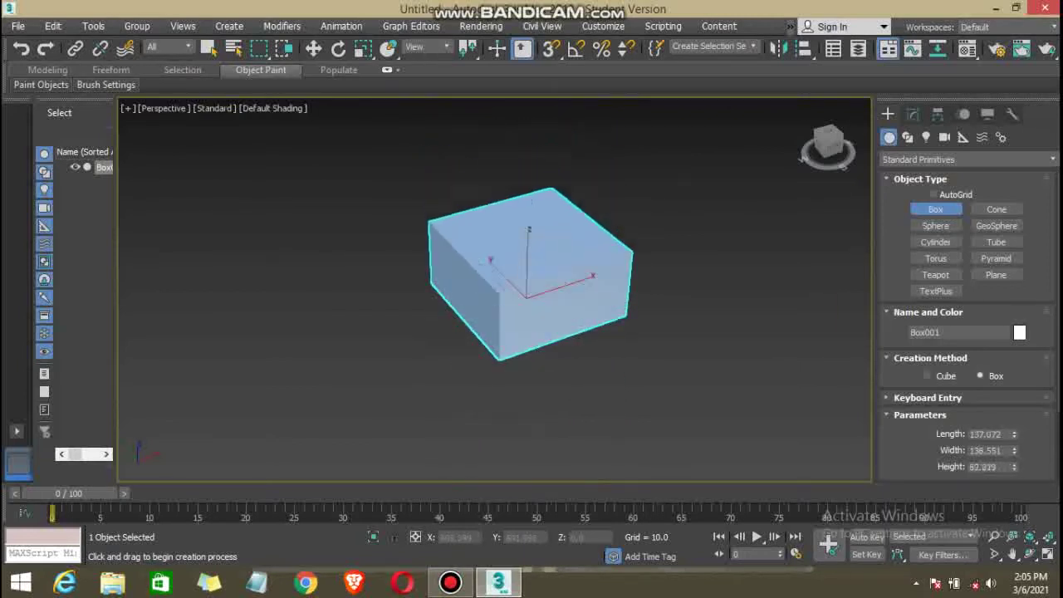
{"action": "scroll", "coordinate": [498, 316], "scroll_direction": "up", "scroll_amount": 2}
{"action": "scroll", "coordinate": [498, 349], "scroll_direction": "up", "scroll_amount": 1}
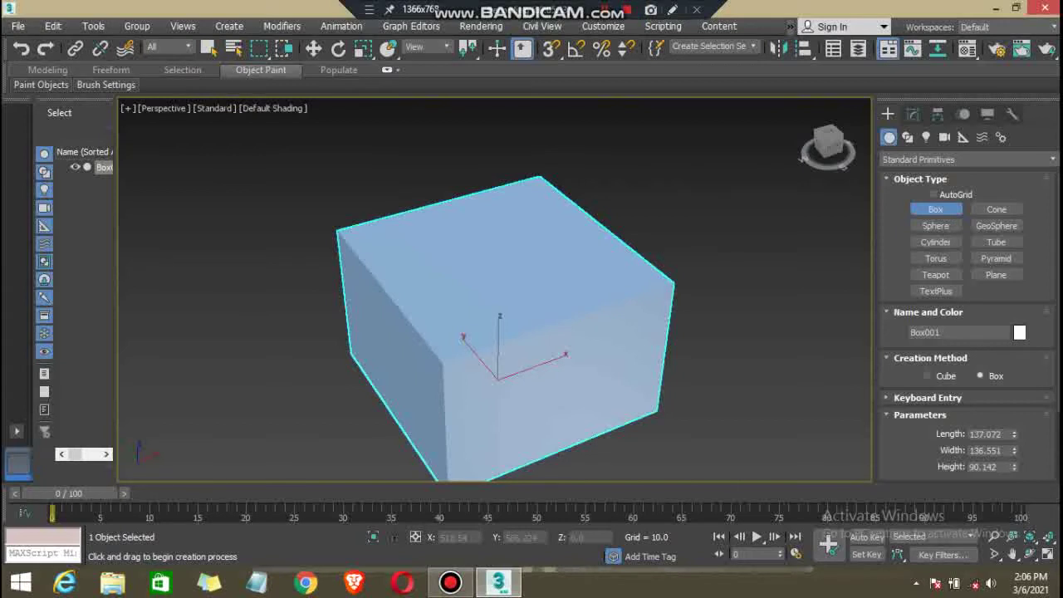
{"action": "left_click_drag", "start_coordinate": [1014, 467], "coordinate": [1014, 470]}
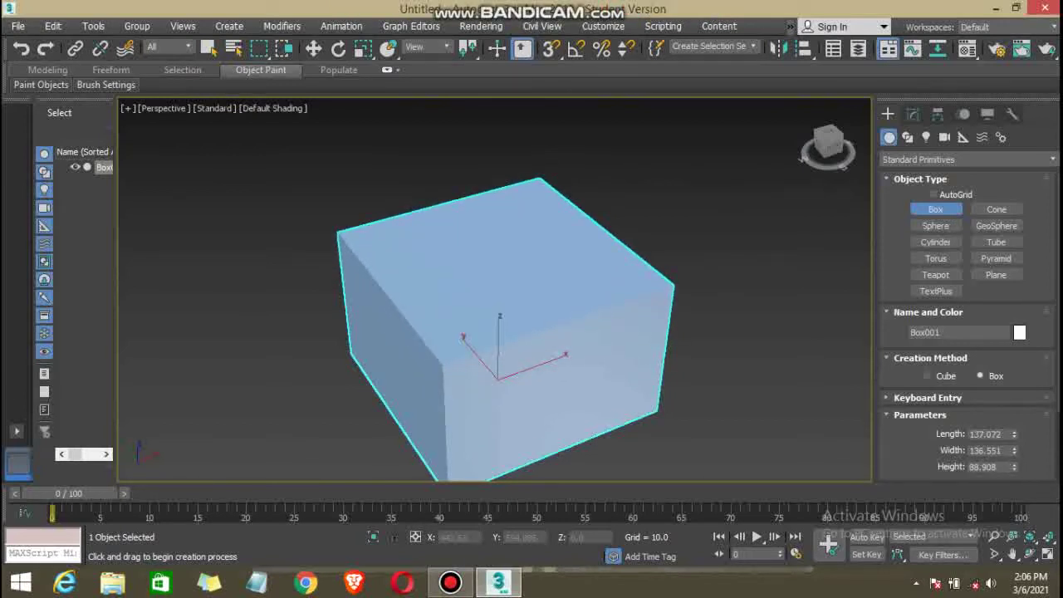
{"action": "middle_click_drag", "start_coordinate": [515, 374], "coordinate": [520, 352]}
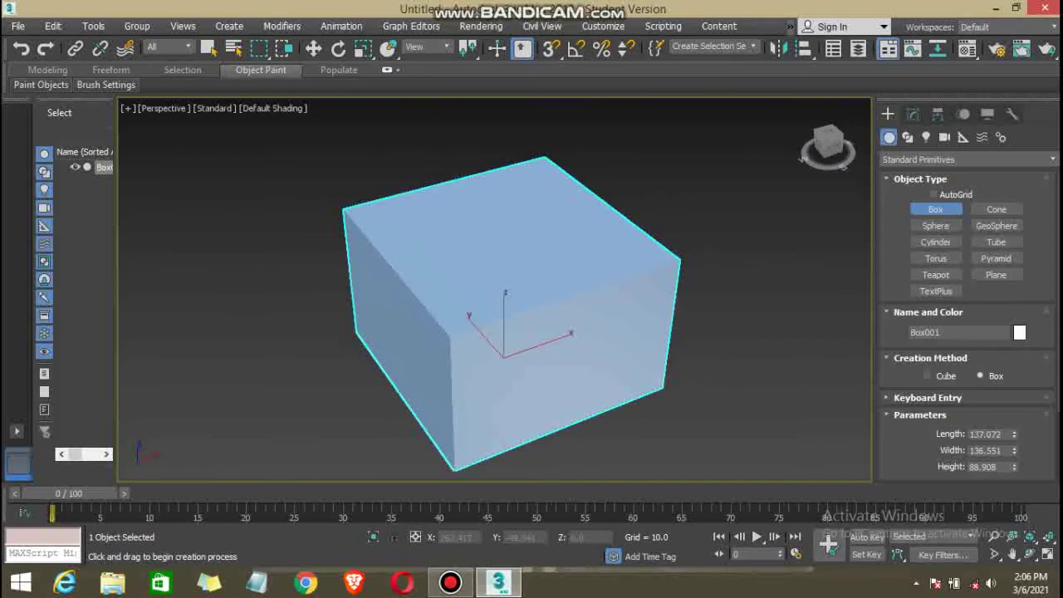
Raise the box's Length to 493.79 and Width to 467.006.
{"action": "scroll", "coordinate": [968, 324], "scroll_direction": "down", "scroll_amount": 1}
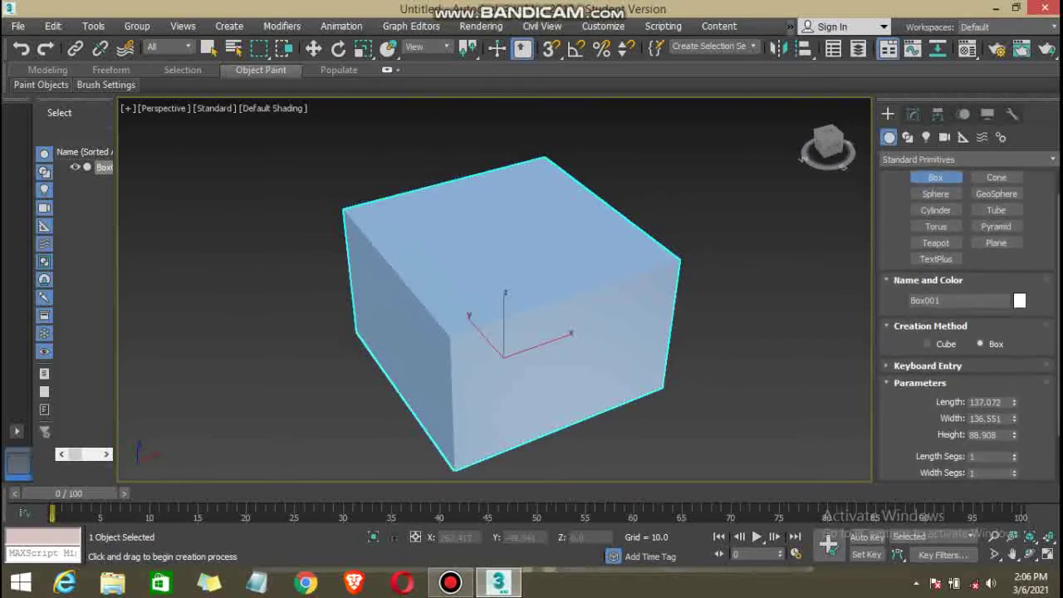
{"action": "scroll", "coordinate": [968, 324], "scroll_direction": "down", "scroll_amount": 2}
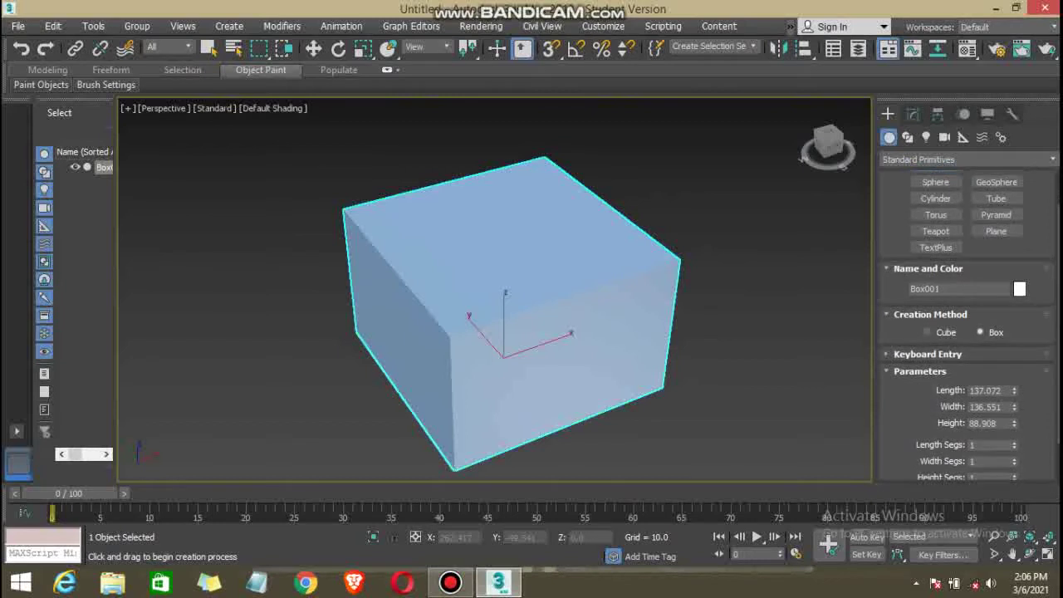
{"action": "scroll", "coordinate": [968, 324], "scroll_direction": "down", "scroll_amount": 1}
{"action": "scroll", "coordinate": [968, 324], "scroll_direction": "down", "scroll_amount": 2}
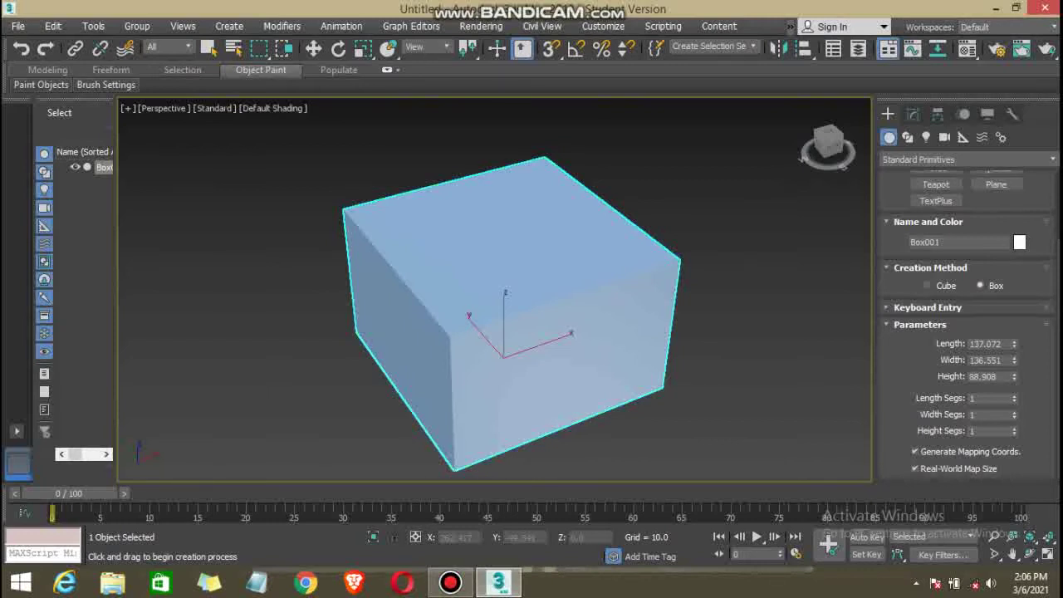
{"action": "left_click_drag", "start_coordinate": [1013, 343], "coordinate": [1014, 291]}
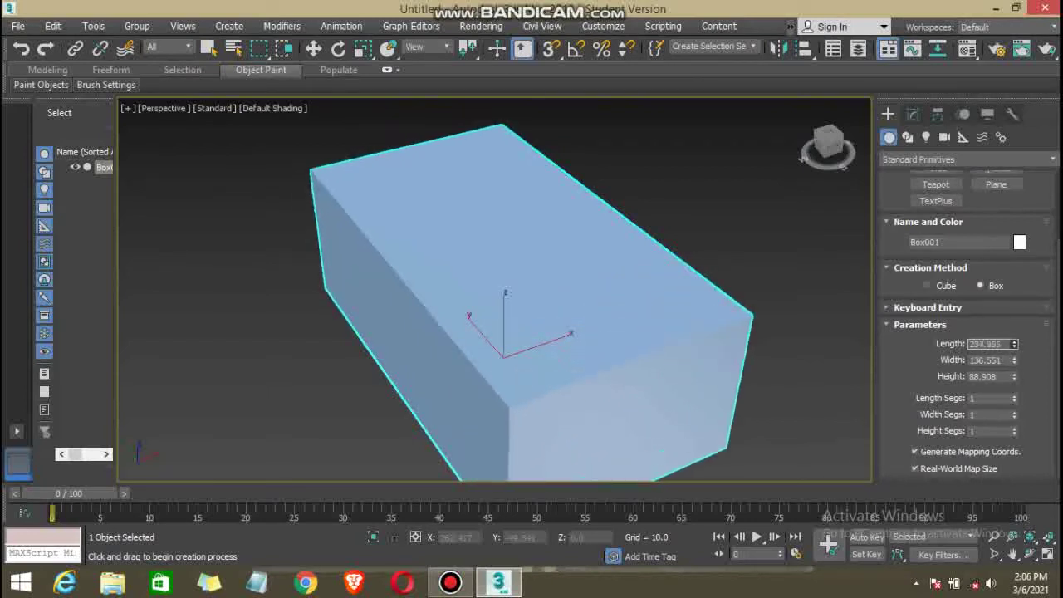
{"action": "mouse_move", "coordinate": [1013, 343]}
{"action": "left_mouse_down"}
{"action": "mouse_move", "coordinate": [1013, 382]}
{"action": "mouse_move", "coordinate": [1014, 325]}
{"action": "mouse_move", "coordinate": [1014, 343]}
{"action": "left_mouse_up"}
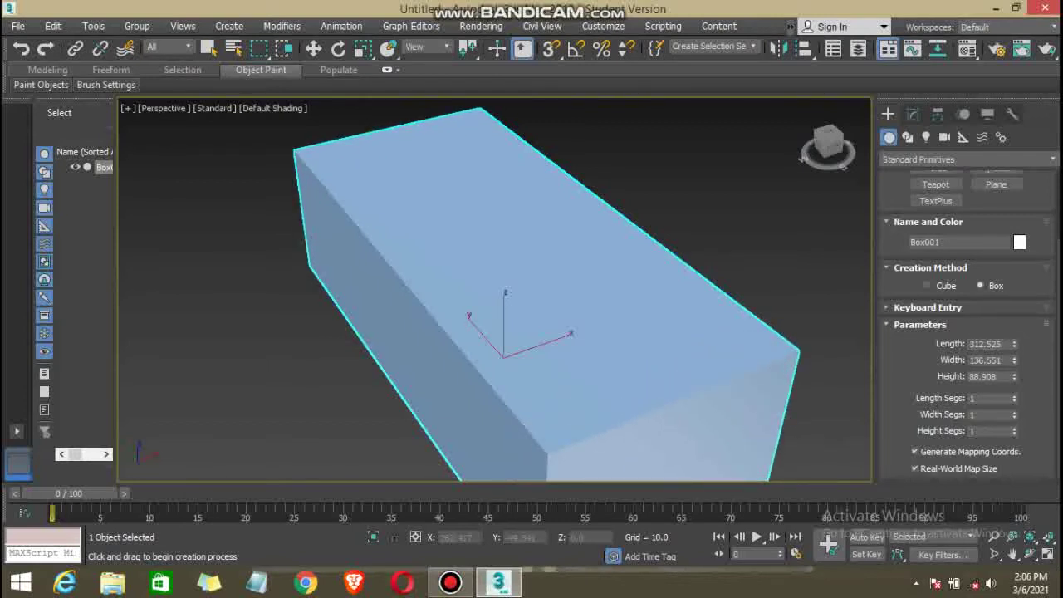
{"action": "scroll", "coordinate": [696, 243], "scroll_direction": "down", "scroll_amount": 4}
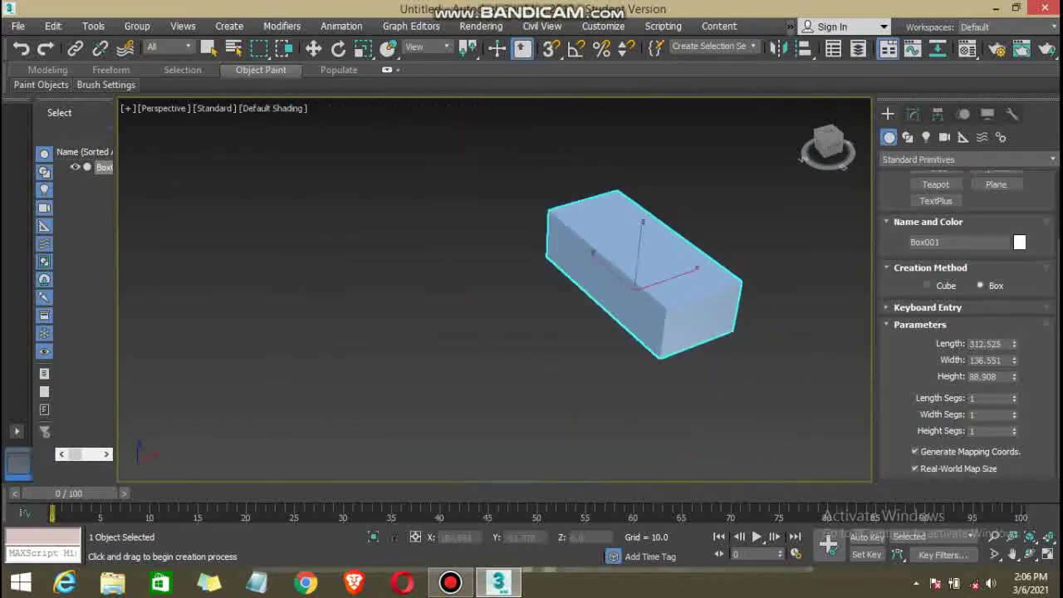
{"action": "scroll", "coordinate": [696, 243], "scroll_direction": "up", "scroll_amount": 5}
{"action": "scroll", "coordinate": [696, 242], "scroll_direction": "down", "scroll_amount": 3}
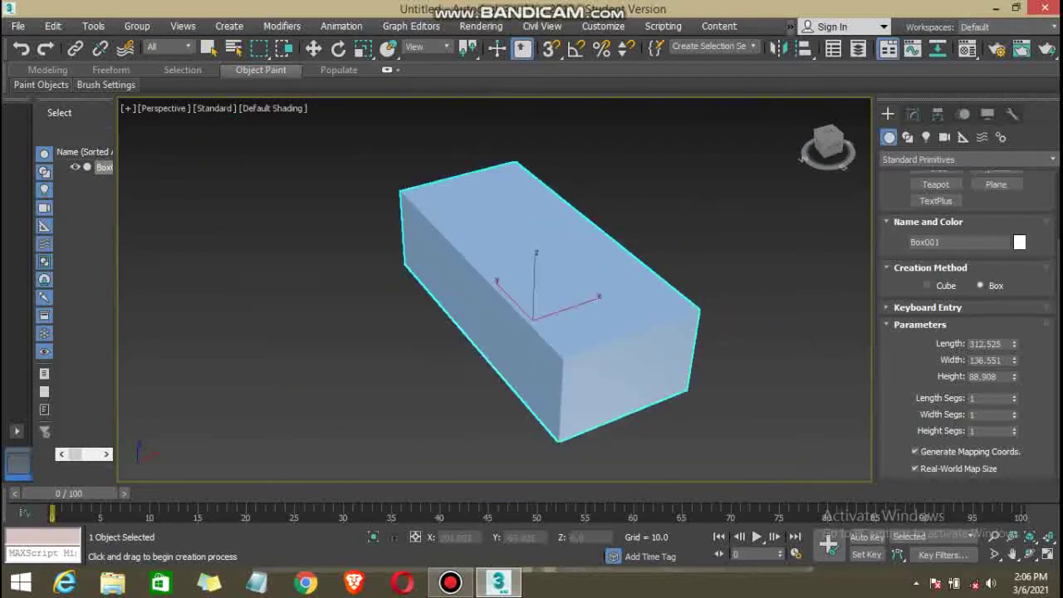
{"action": "left_click_drag", "start_coordinate": [1015, 360], "coordinate": [1014, 316]}
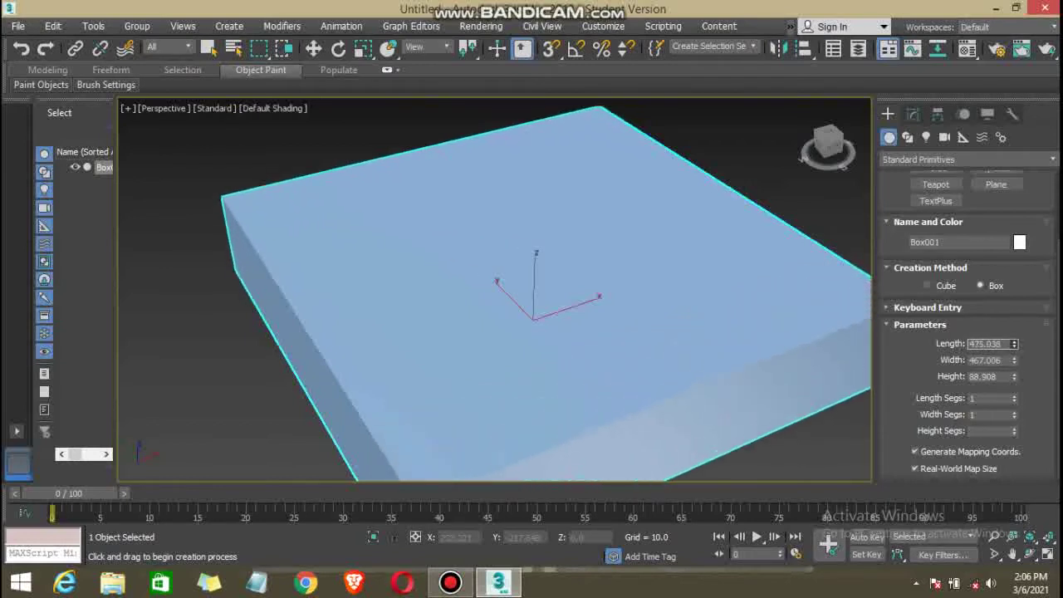
Raise the box's Height to about 279.17.
{"action": "scroll", "coordinate": [540, 286], "scroll_direction": "down", "scroll_amount": 2}
{"action": "scroll", "coordinate": [540, 287], "scroll_direction": "up", "scroll_amount": 3}
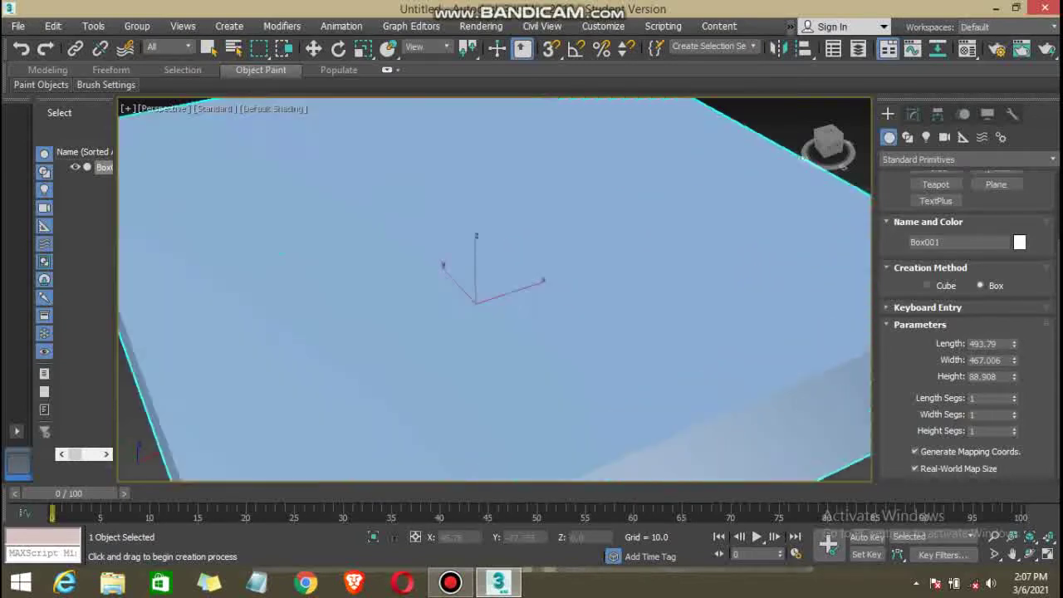
{"action": "scroll", "coordinate": [540, 287], "scroll_direction": "down", "scroll_amount": 4}
{"action": "scroll", "coordinate": [540, 287], "scroll_direction": "down", "scroll_amount": 2}
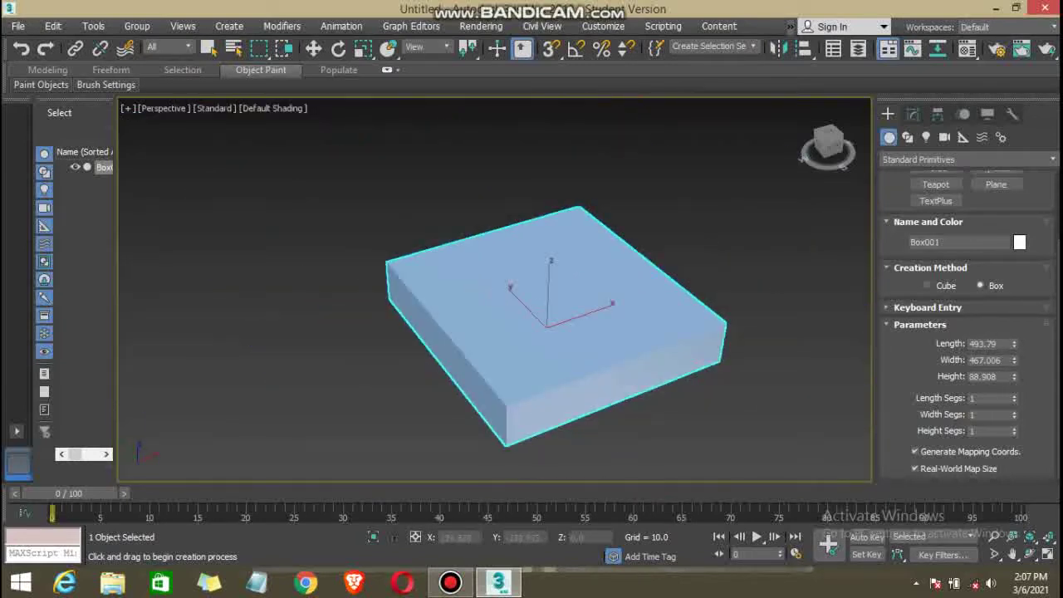
{"action": "left_click_drag", "start_coordinate": [1015, 377], "coordinate": [1015, 340]}
{"action": "left_click_drag", "start_coordinate": [1014, 376], "coordinate": [1014, 368]}
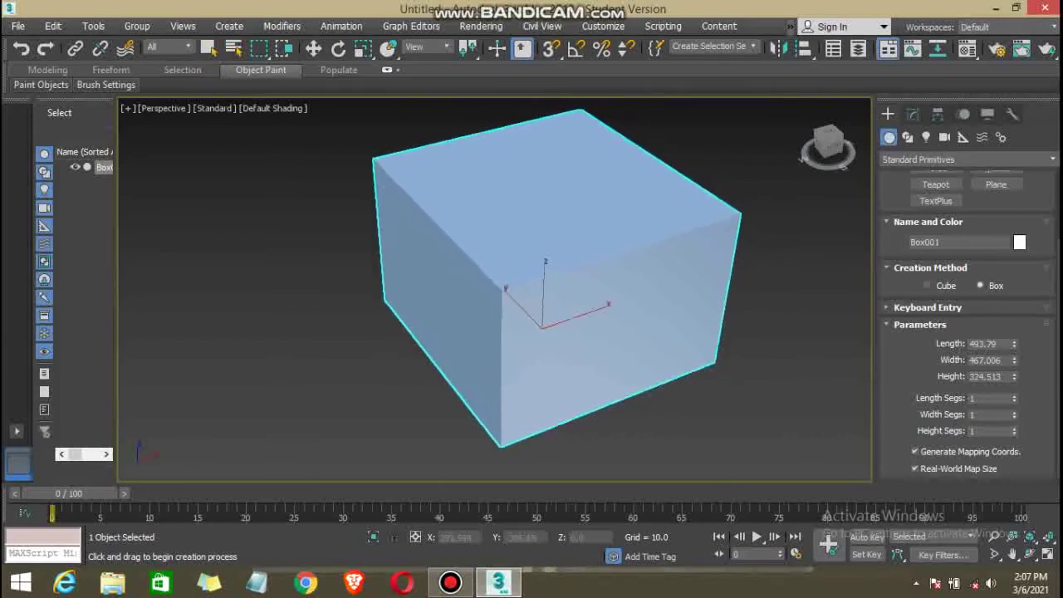
Orbit and pan the Perspective view to inspect the enlarged box from a lower, left-side angle.
{"action": "mouse_move", "coordinate": [540, 332]}
{"action": "middle_mouse_down", "text": "alt"}
{"action": "mouse_move", "coordinate": [515, 291]}
{"action": "mouse_move", "coordinate": [520, 274]}
{"action": "mouse_move", "coordinate": [544, 270]}
{"action": "mouse_move", "coordinate": [531, 299]}
{"action": "mouse_move", "coordinate": [494, 301]}
{"action": "mouse_move", "coordinate": [494, 282]}
{"action": "mouse_move", "coordinate": [515, 316]}
{"action": "mouse_move", "coordinate": [492, 297]}
{"action": "middle_mouse_up", "text": "alt"}
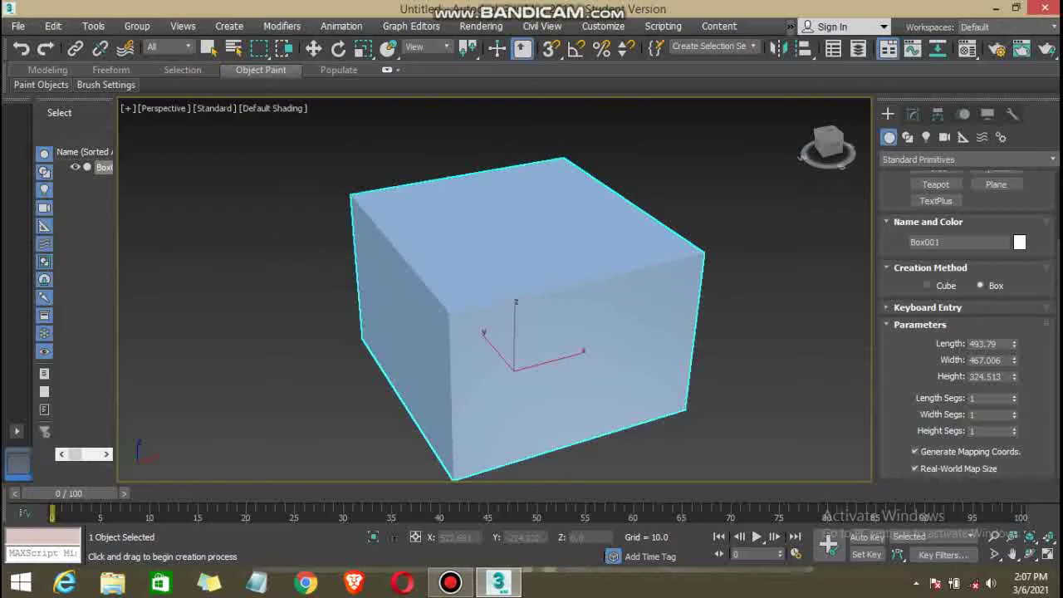
{"action": "middle_click_drag", "start_coordinate": [532, 332], "coordinate": [505, 332]}
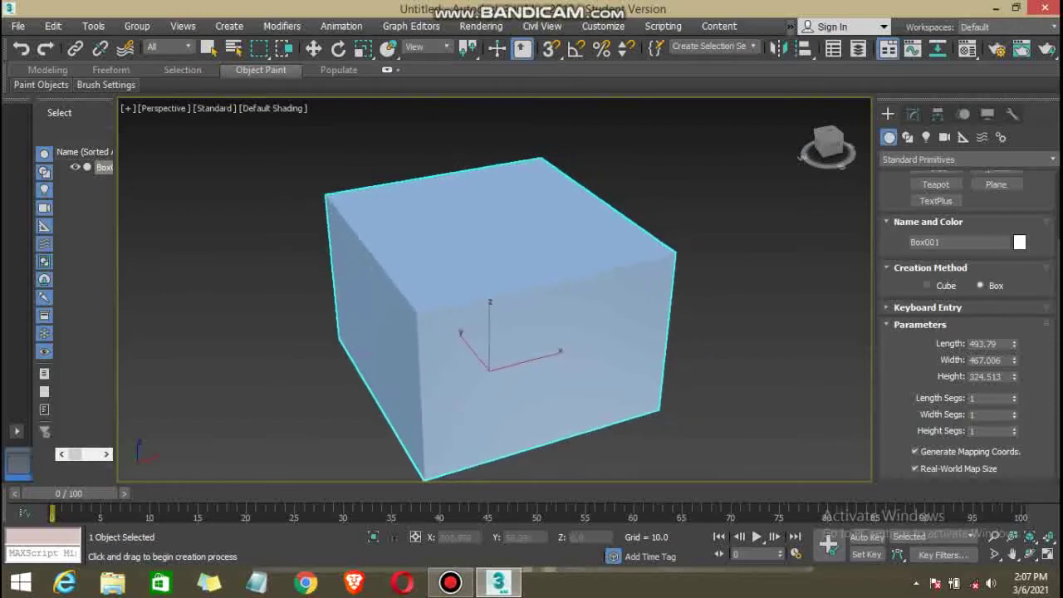
{"action": "mouse_move", "coordinate": [498, 290]}
{"action": "middle_mouse_down", "text": "alt"}
{"action": "mouse_move", "coordinate": [465, 296]}
{"action": "mouse_move", "coordinate": [537, 310]}
{"action": "mouse_move", "coordinate": [571, 333]}
{"action": "mouse_move", "coordinate": [548, 291]}
{"action": "middle_mouse_up", "text": "alt"}
Finish the box and convert Box001 to an Editable Patch from the quad menu.
{"action": "left_click", "coordinate": [555, 199]}
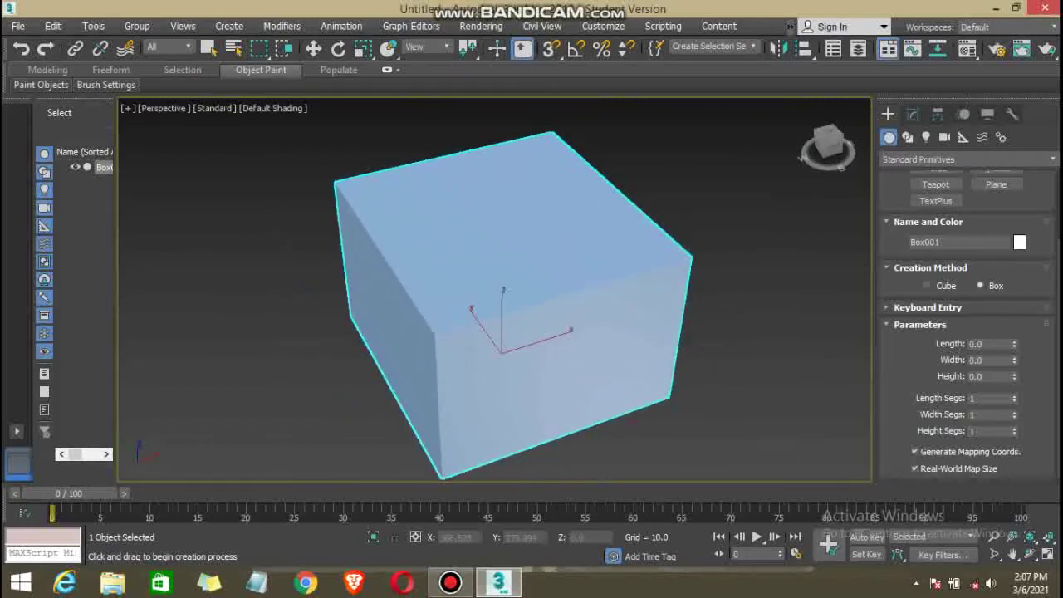
{"action": "right_click", "coordinate": [536, 214]}
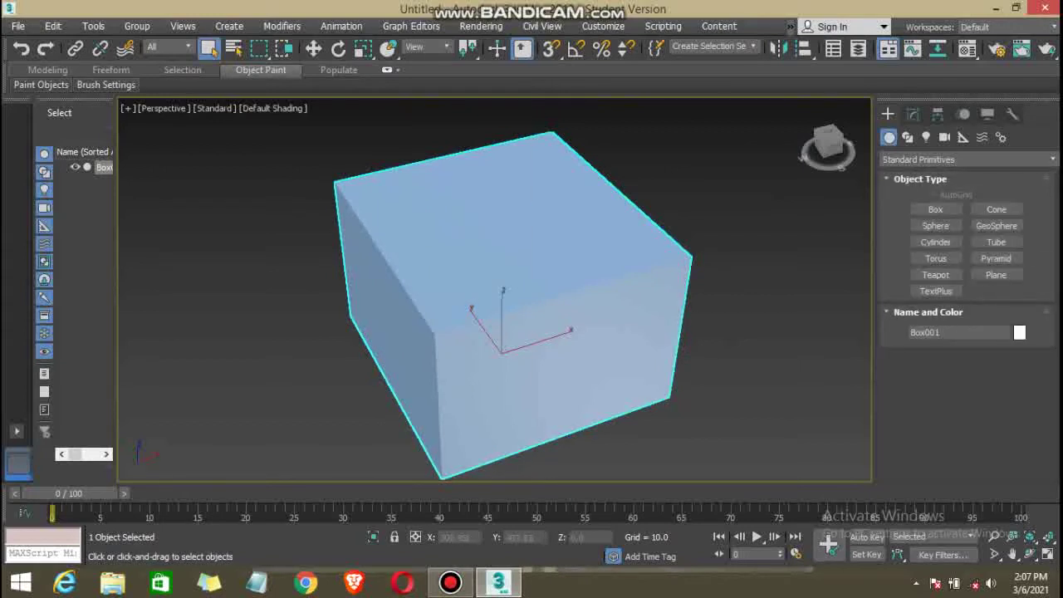
{"action": "right_click", "coordinate": [535, 214]}
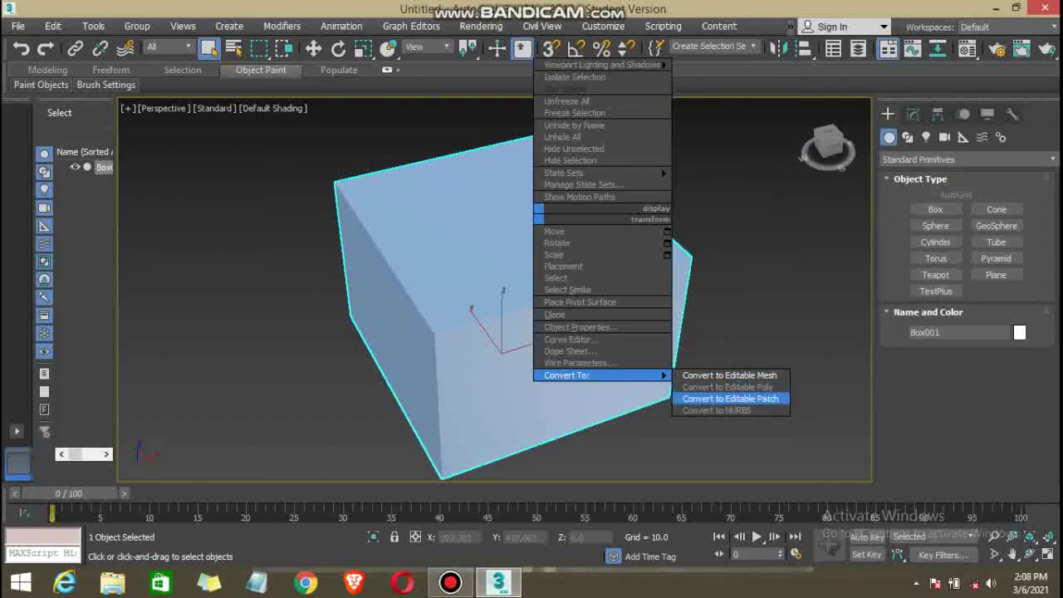
{"action": "left_click", "coordinate": [730, 398]}
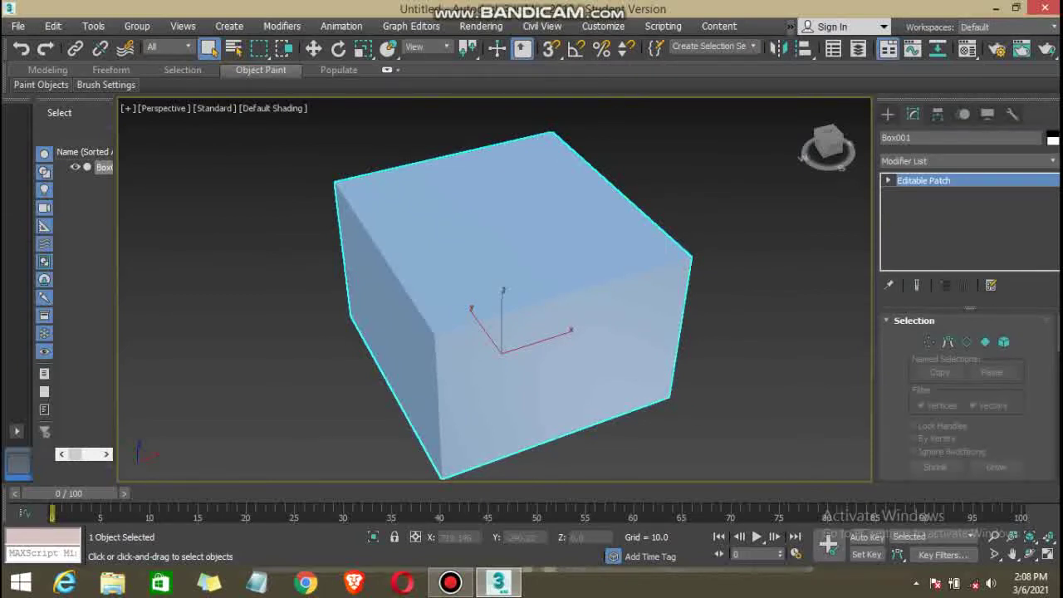
{"action": "scroll", "coordinate": [968, 395], "scroll_direction": "down", "scroll_amount": 3}
{"action": "scroll", "coordinate": [968, 395], "scroll_direction": "up", "scroll_amount": 2}
{"action": "scroll", "coordinate": [967, 394], "scroll_direction": "up", "scroll_amount": 2}
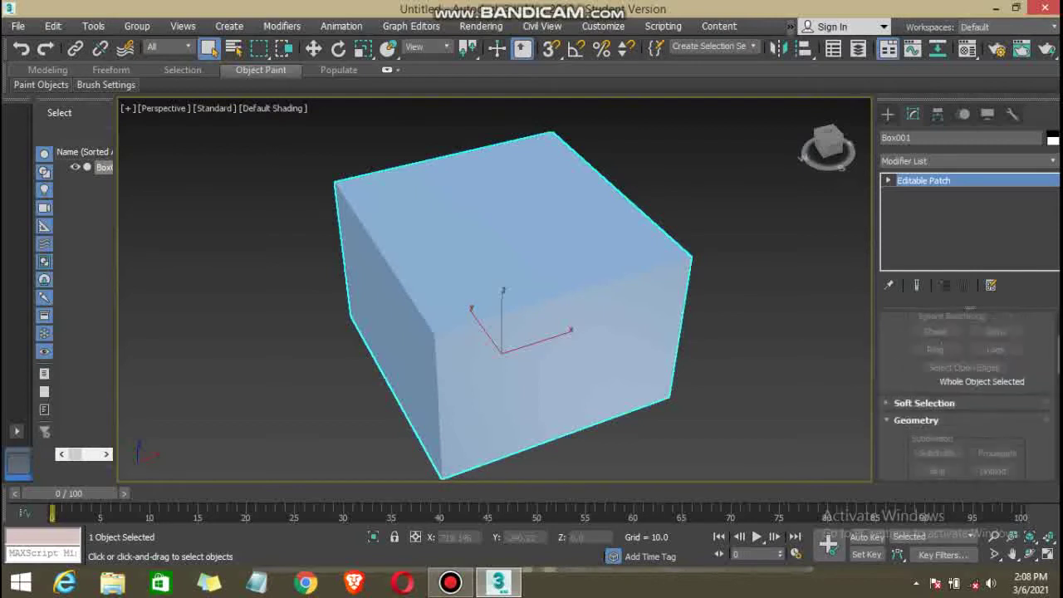
{"action": "scroll", "coordinate": [968, 395], "scroll_direction": "up", "scroll_amount": 1}
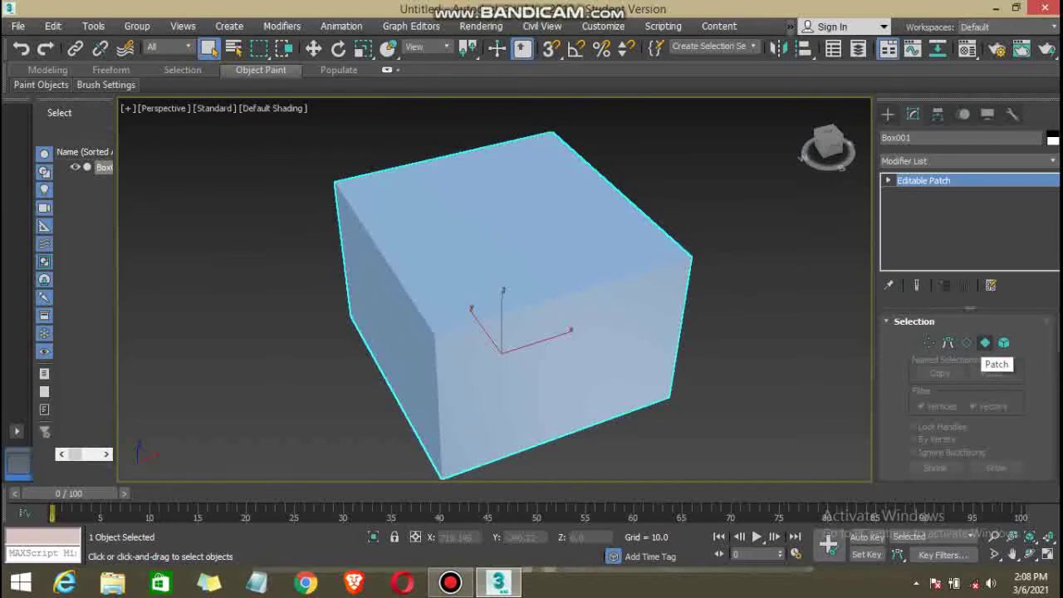
Delete the box's top patch face, then deselect and orbit to view the hollow interior.
{"action": "left_click", "coordinate": [985, 342]}
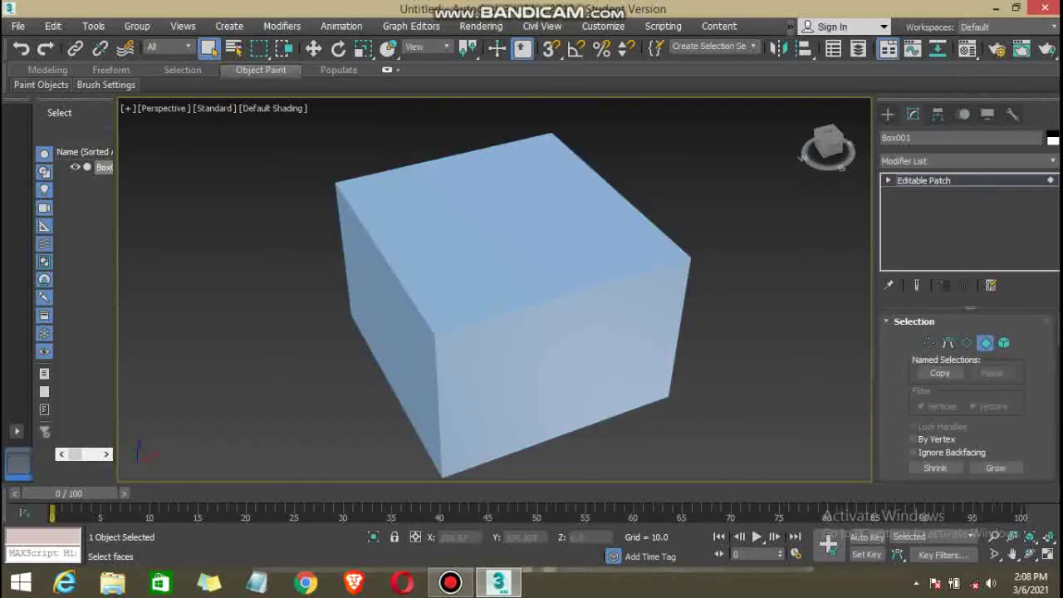
{"action": "left_click", "coordinate": [655, 224]}
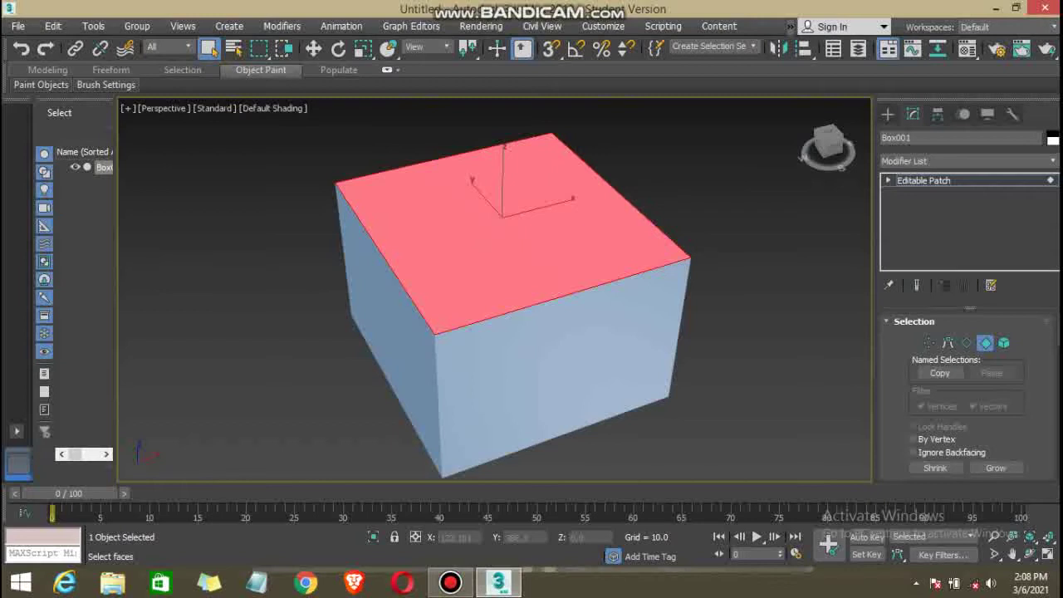
{"action": "key", "text": "Delete"}
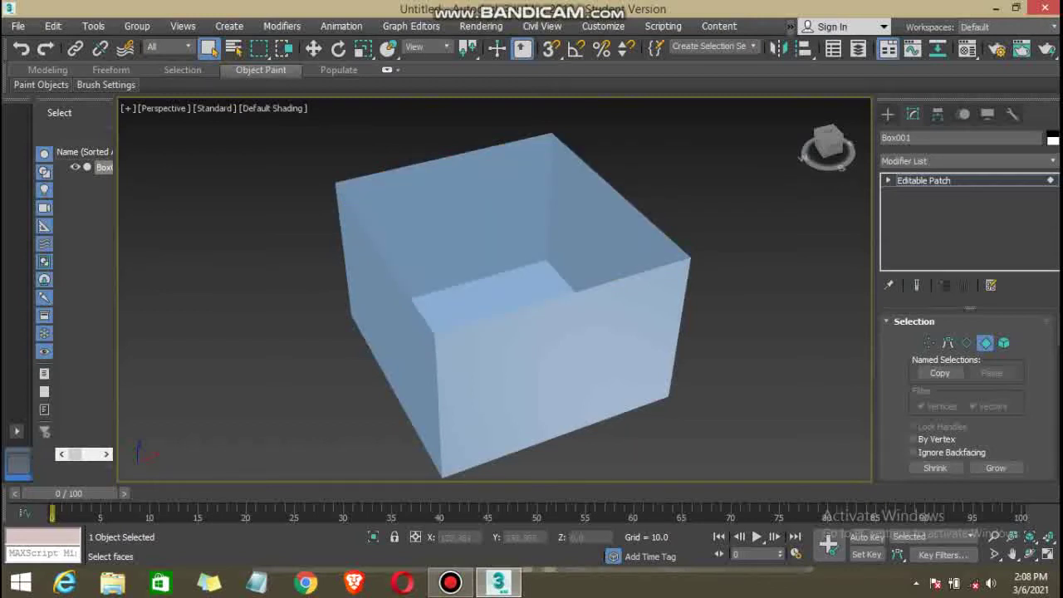
{"action": "mouse_move", "coordinate": [440, 299]}
{"action": "middle_mouse_down", "text": "alt"}
{"action": "mouse_move", "coordinate": [488, 333]}
{"action": "mouse_move", "coordinate": [515, 309]}
{"action": "mouse_move", "coordinate": [517, 320]}
{"action": "mouse_move", "coordinate": [523, 304]}
{"action": "mouse_move", "coordinate": [522, 316]}
{"action": "mouse_move", "coordinate": [555, 308]}
{"action": "middle_mouse_up", "text": "alt"}
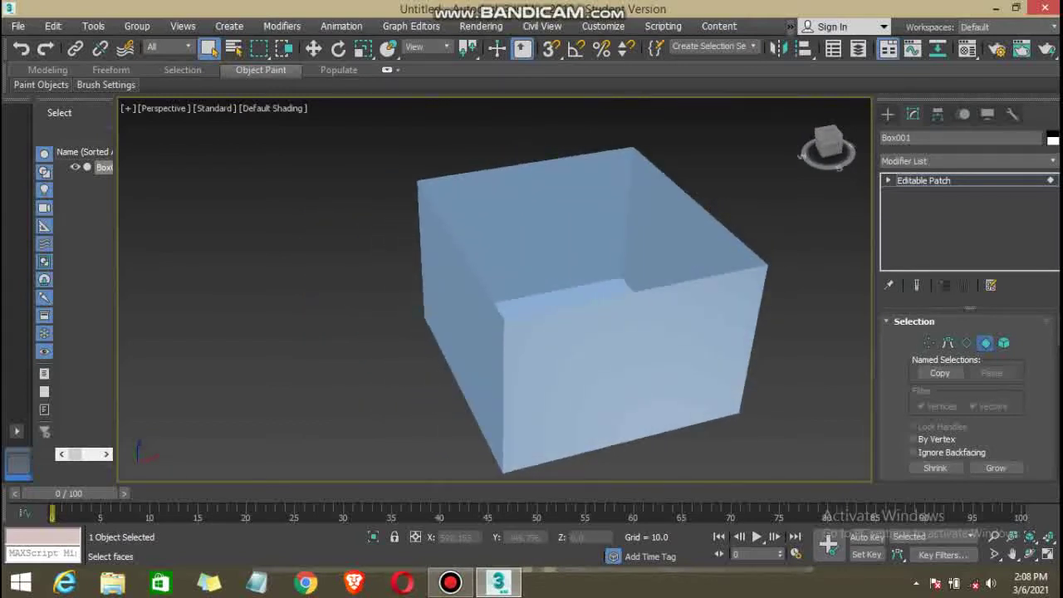
{"action": "left_click", "coordinate": [924, 180]}
{"action": "key", "text": "ctrl+d"}
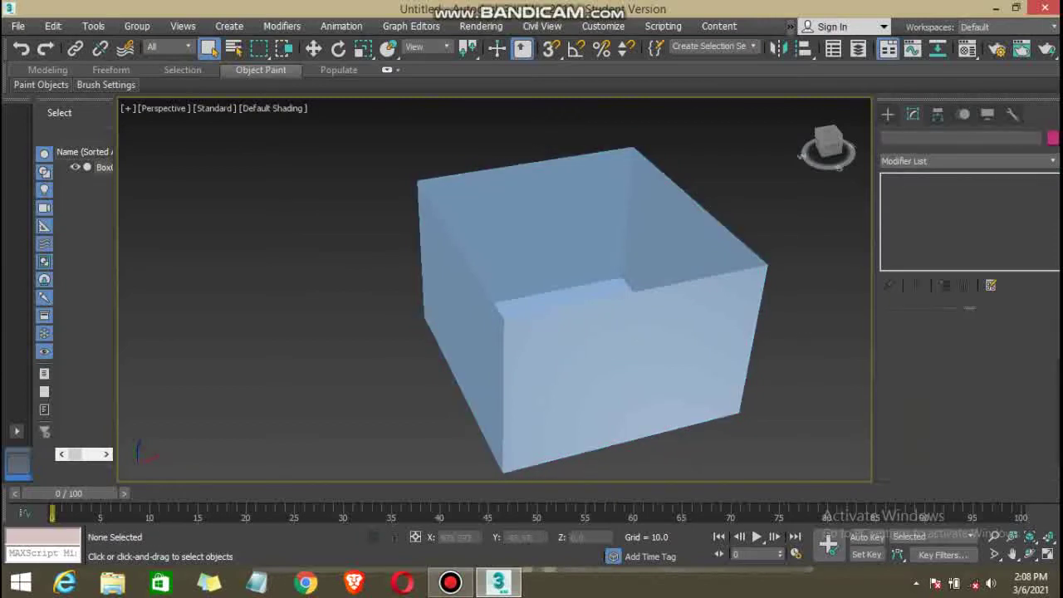
{"action": "middle_click_drag", "start_coordinate": [555, 307], "coordinate": [524, 307], "text": "alt"}
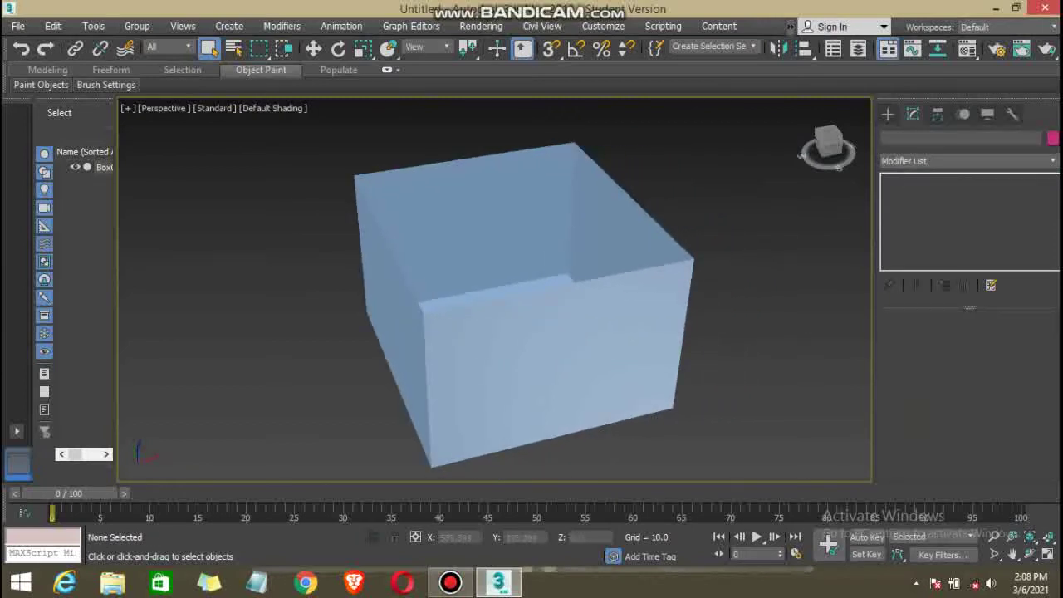
{"action": "middle_click_drag", "start_coordinate": [425, 347], "coordinate": [438, 360]}
{"action": "mouse_move", "coordinate": [532, 332]}
{"action": "middle_mouse_down"}
{"action": "mouse_move", "coordinate": [514, 331]}
{"action": "mouse_move", "coordinate": [545, 331]}
{"action": "mouse_move", "coordinate": [528, 334]}
{"action": "middle_mouse_up"}
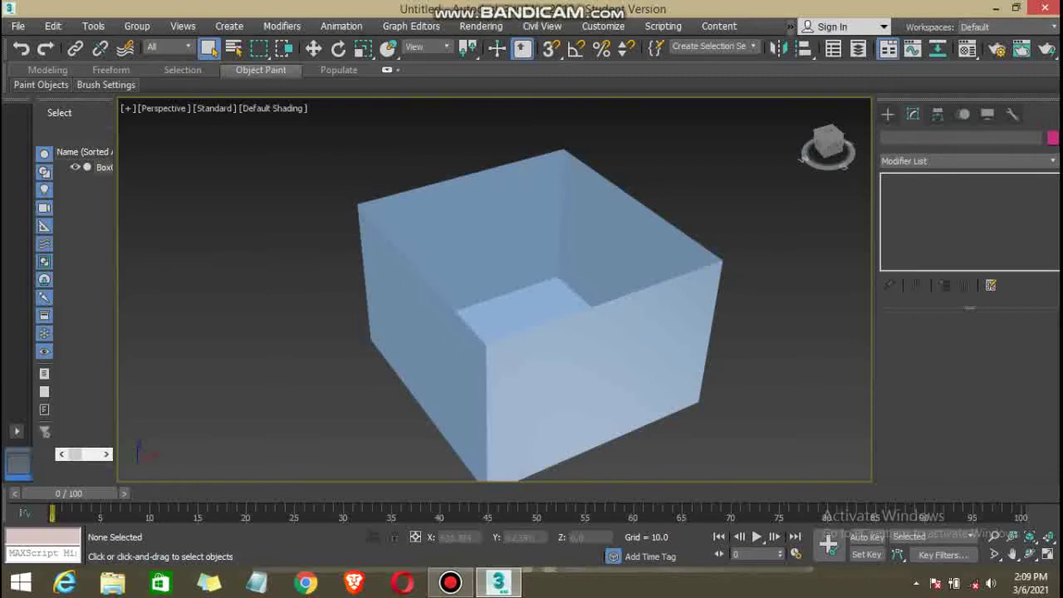
Select the open box and scroll the Modifier List down until Shell is visible.
{"action": "left_click", "coordinate": [540, 358]}
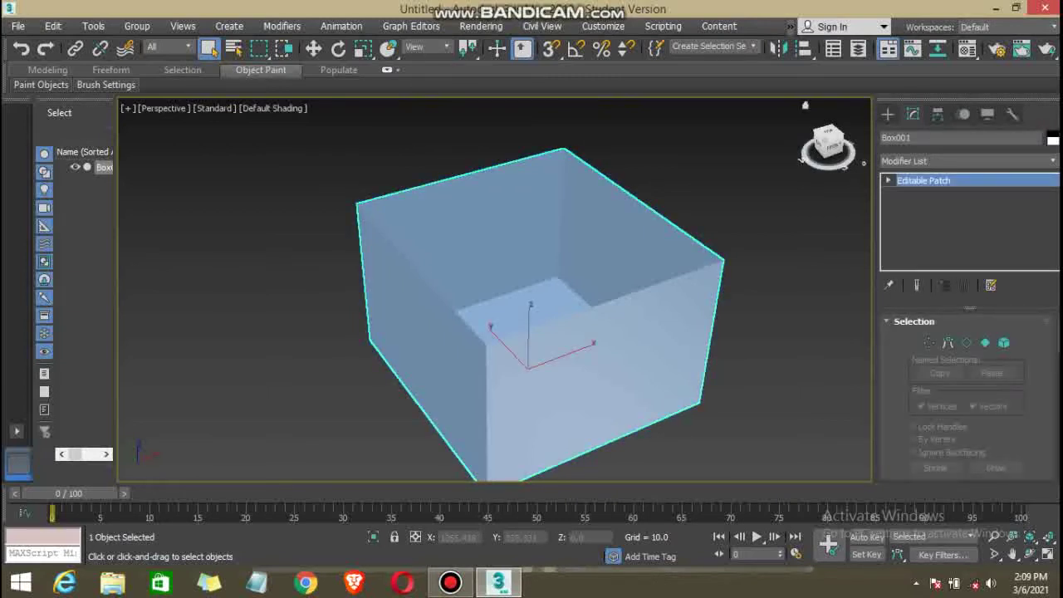
{"action": "left_click", "coordinate": [922, 160]}
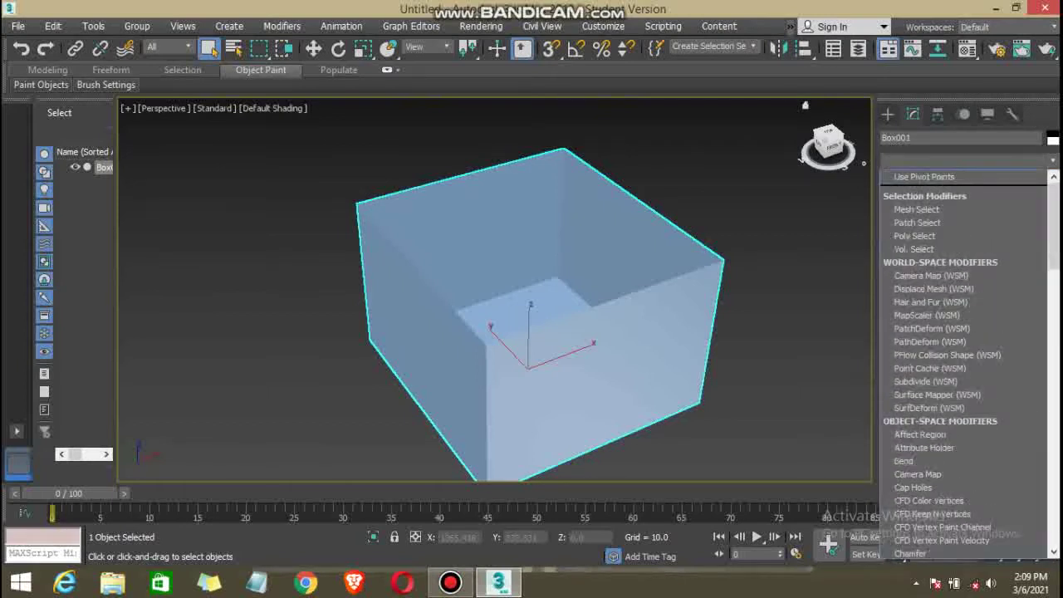
{"action": "scroll", "coordinate": [963, 366], "scroll_direction": "down", "scroll_amount": 5}
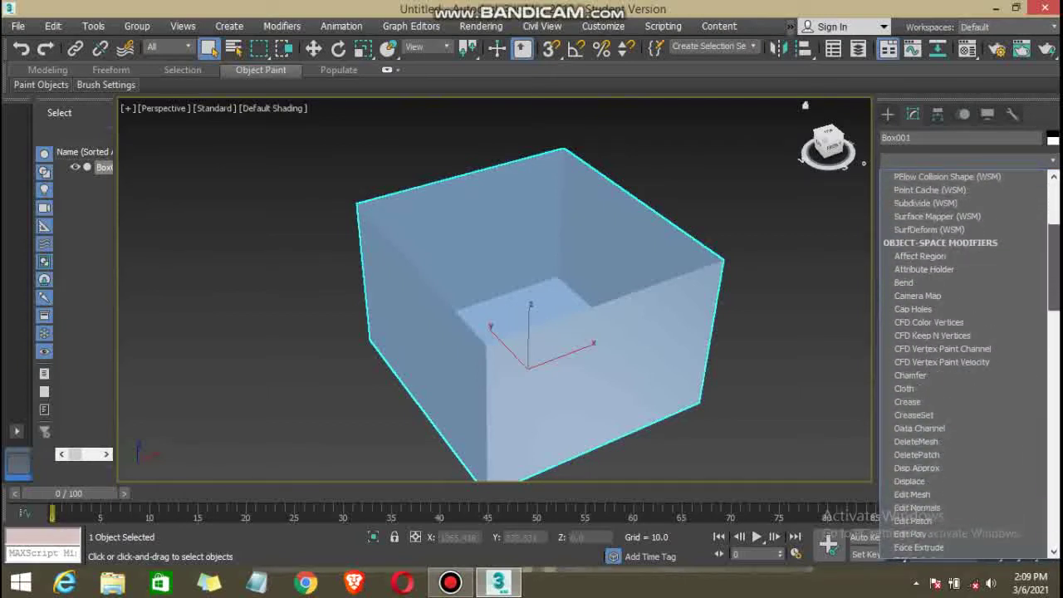
{"action": "scroll", "coordinate": [964, 366], "scroll_direction": "down", "scroll_amount": 3}
{"action": "scroll", "coordinate": [964, 366], "scroll_direction": "down", "scroll_amount": 2}
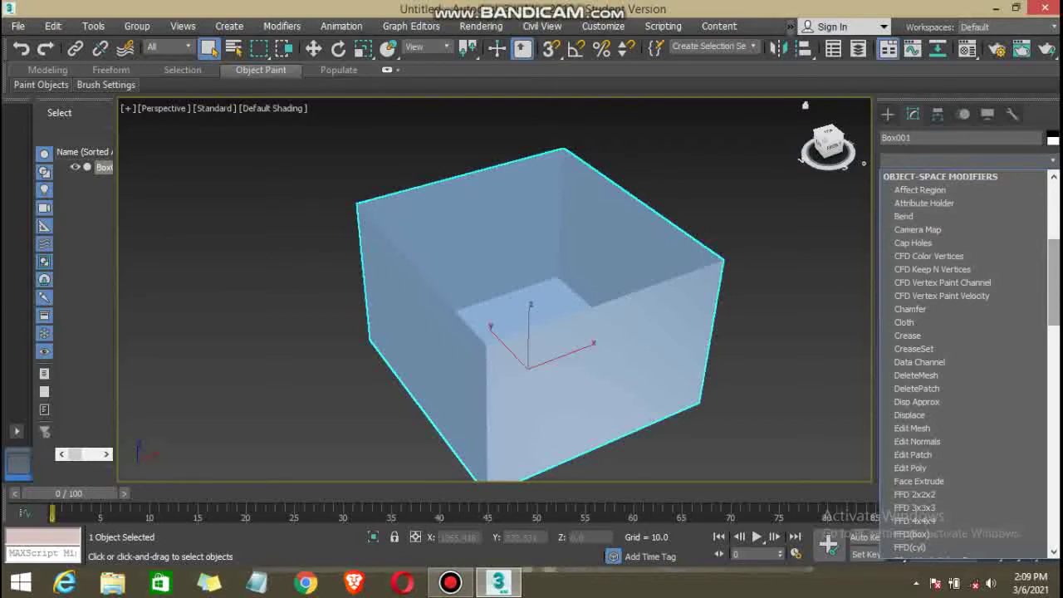
{"action": "scroll", "coordinate": [955, 236], "scroll_direction": "up", "scroll_amount": 6}
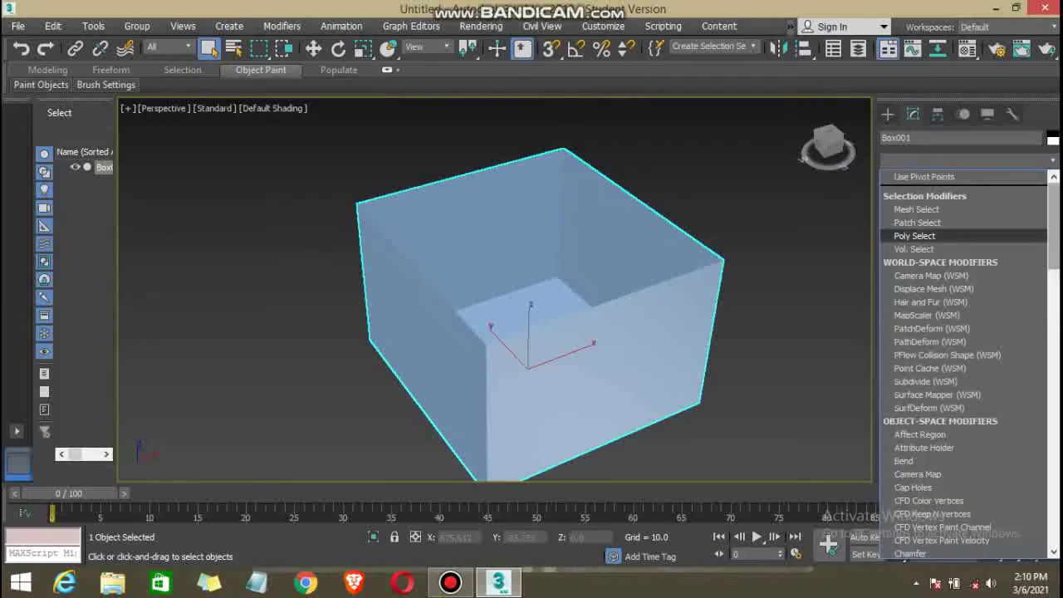
{"action": "scroll", "coordinate": [963, 365], "scroll_direction": "down", "scroll_amount": 2}
{"action": "scroll", "coordinate": [964, 365], "scroll_direction": "down", "scroll_amount": 5}
{"action": "scroll", "coordinate": [964, 366], "scroll_direction": "down", "scroll_amount": 1}
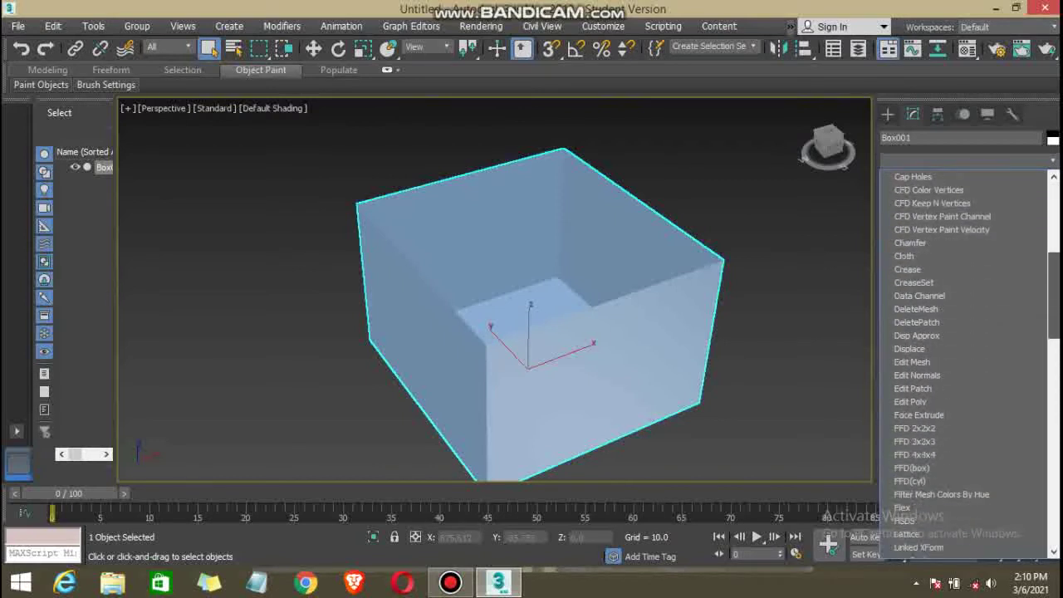
{"action": "scroll", "coordinate": [964, 366], "scroll_direction": "down", "scroll_amount": 2}
{"action": "scroll", "coordinate": [964, 365], "scroll_direction": "down", "scroll_amount": 2}
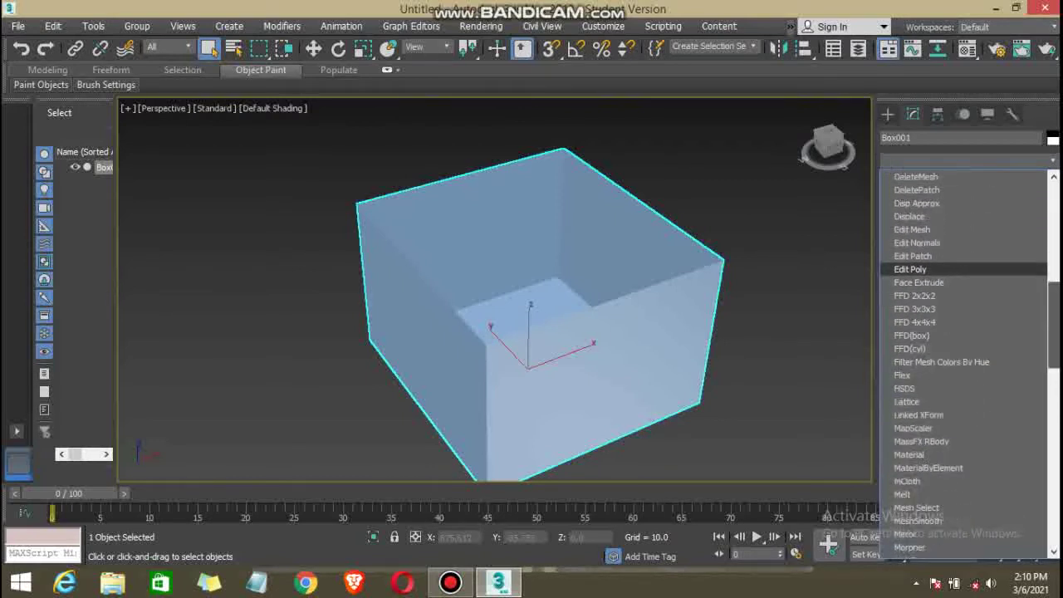
{"action": "scroll", "coordinate": [964, 365], "scroll_direction": "down", "scroll_amount": 2}
{"action": "scroll", "coordinate": [964, 365], "scroll_direction": "down", "scroll_amount": 2}
{"action": "scroll", "coordinate": [964, 365], "scroll_direction": "down", "scroll_amount": 4}
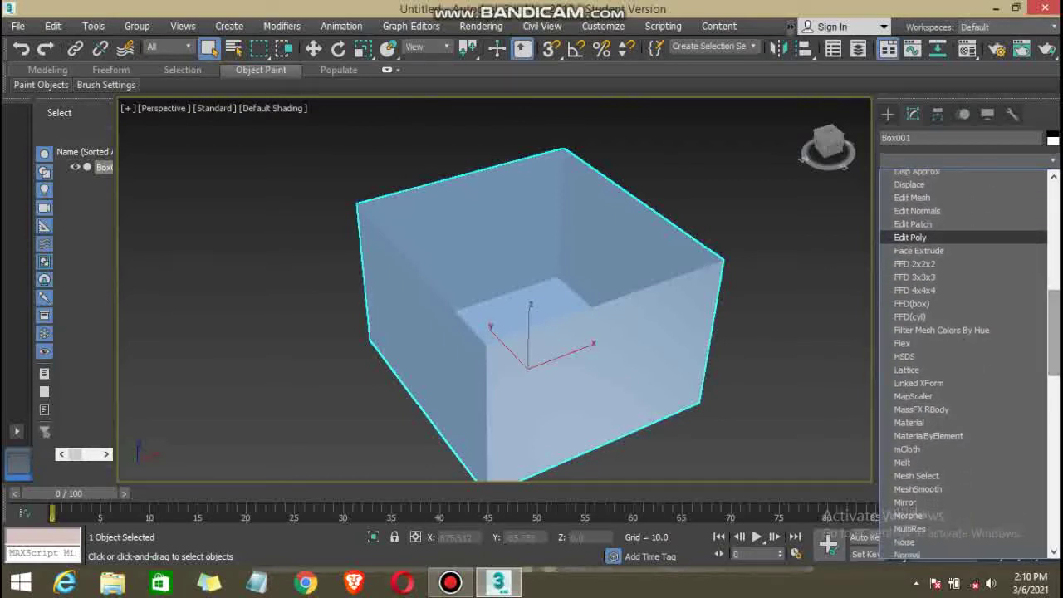
{"action": "scroll", "coordinate": [964, 366], "scroll_direction": "down", "scroll_amount": 6}
{"action": "scroll", "coordinate": [964, 366], "scroll_direction": "down", "scroll_amount": 1}
{"action": "scroll", "coordinate": [964, 365], "scroll_direction": "down", "scroll_amount": 8}
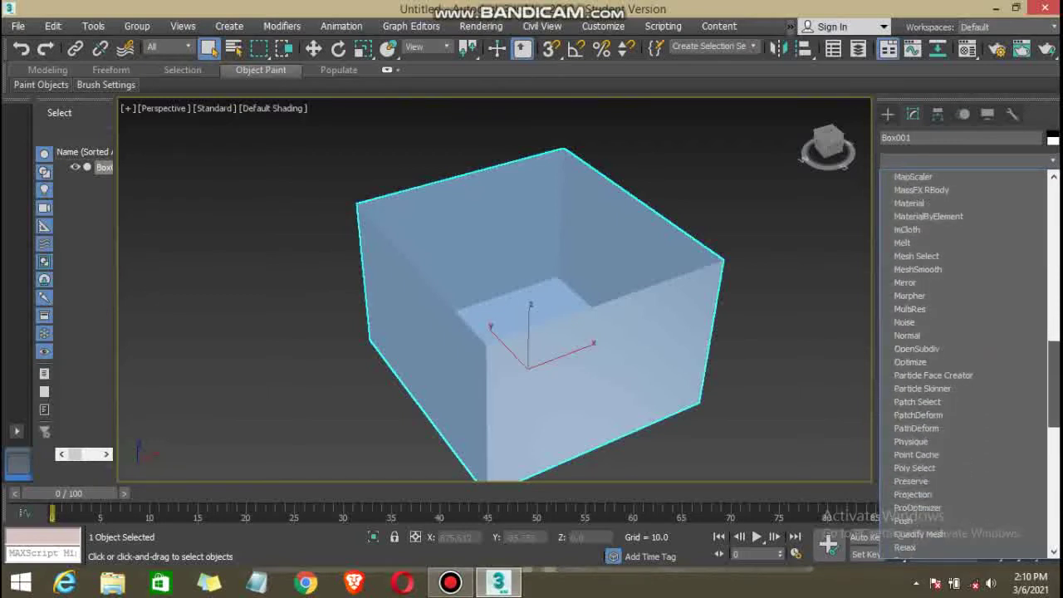
{"action": "scroll", "coordinate": [964, 362], "scroll_direction": "down", "scroll_amount": 1}
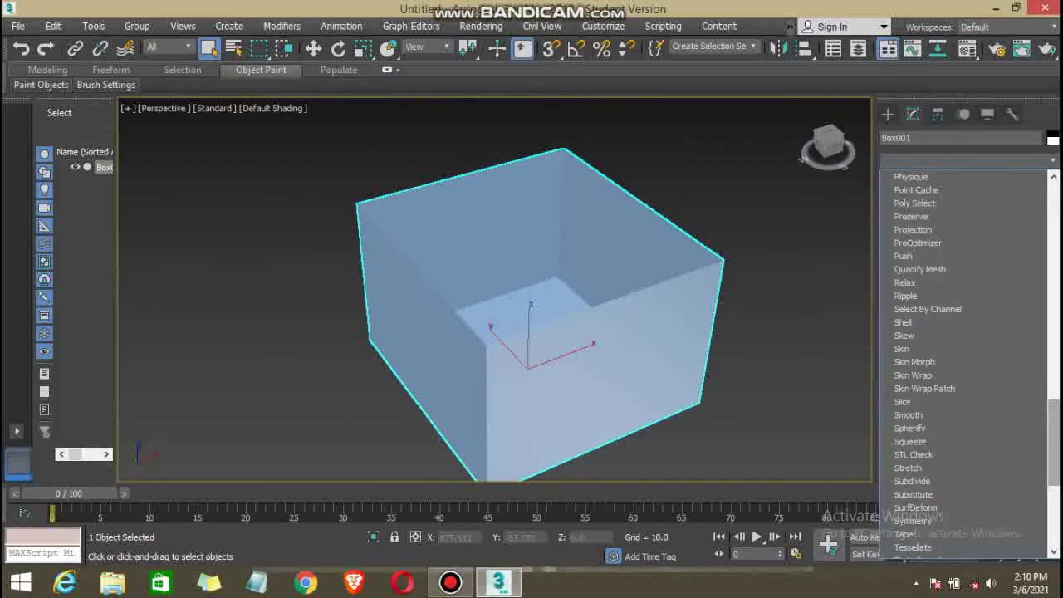
{"action": "scroll", "coordinate": [964, 362], "scroll_direction": "up", "scroll_amount": 1}
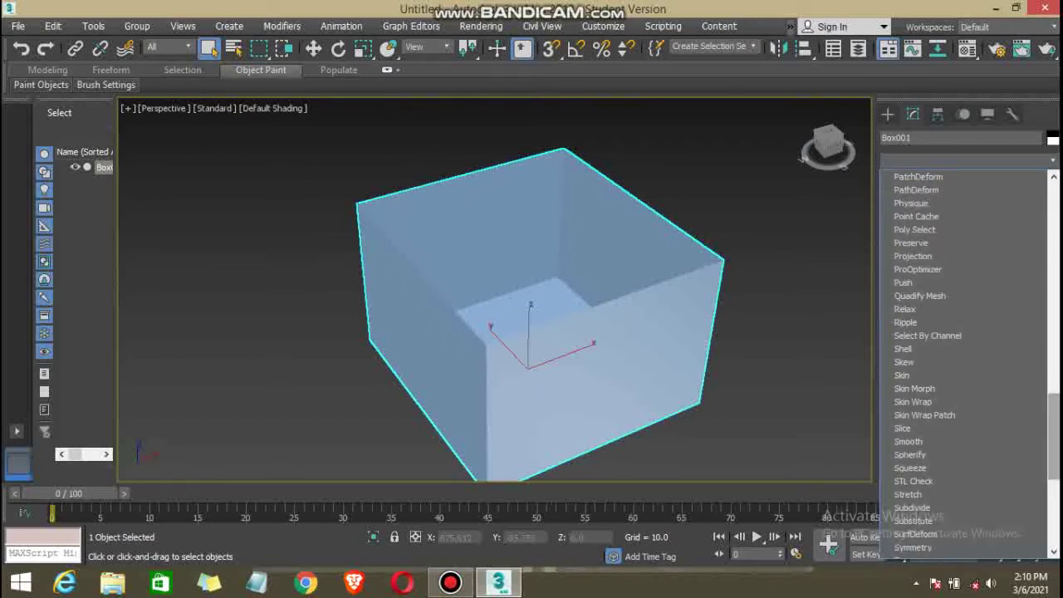
{"action": "scroll", "coordinate": [931, 374], "scroll_direction": "down", "scroll_amount": 1}
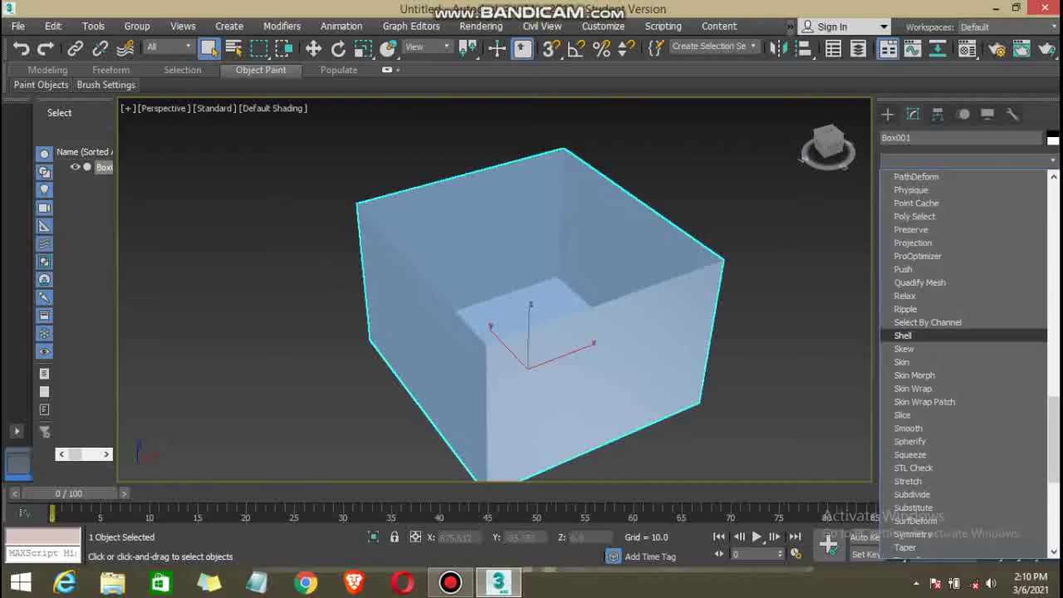
Add the Shell modifier to the open-topped box.
{"action": "left_click", "coordinate": [914, 336]}
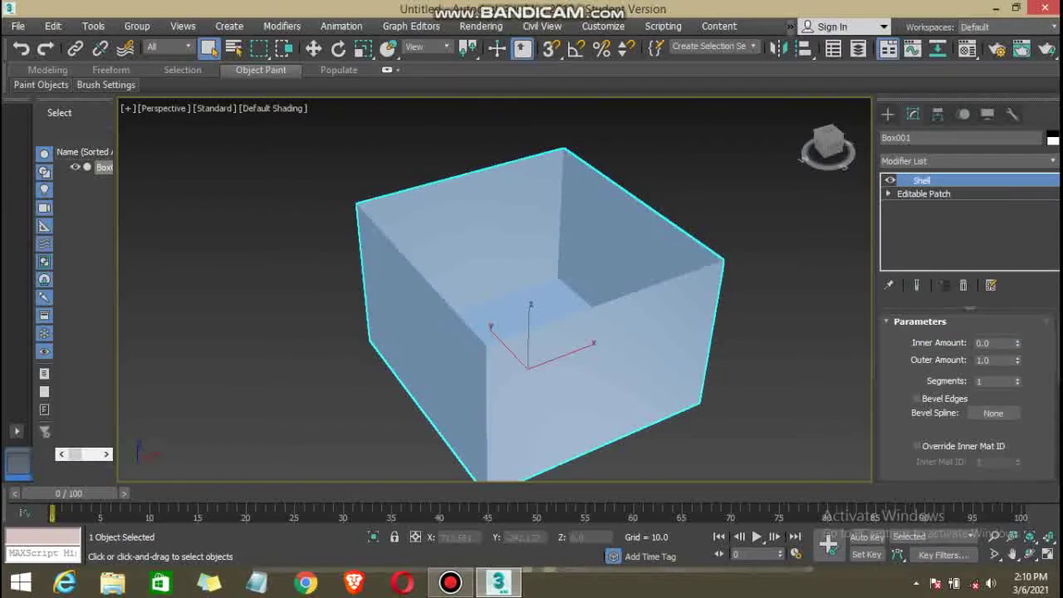
{"action": "scroll", "coordinate": [971, 399], "scroll_direction": "down", "scroll_amount": 2}
{"action": "scroll", "coordinate": [970, 399], "scroll_direction": "down", "scroll_amount": 2}
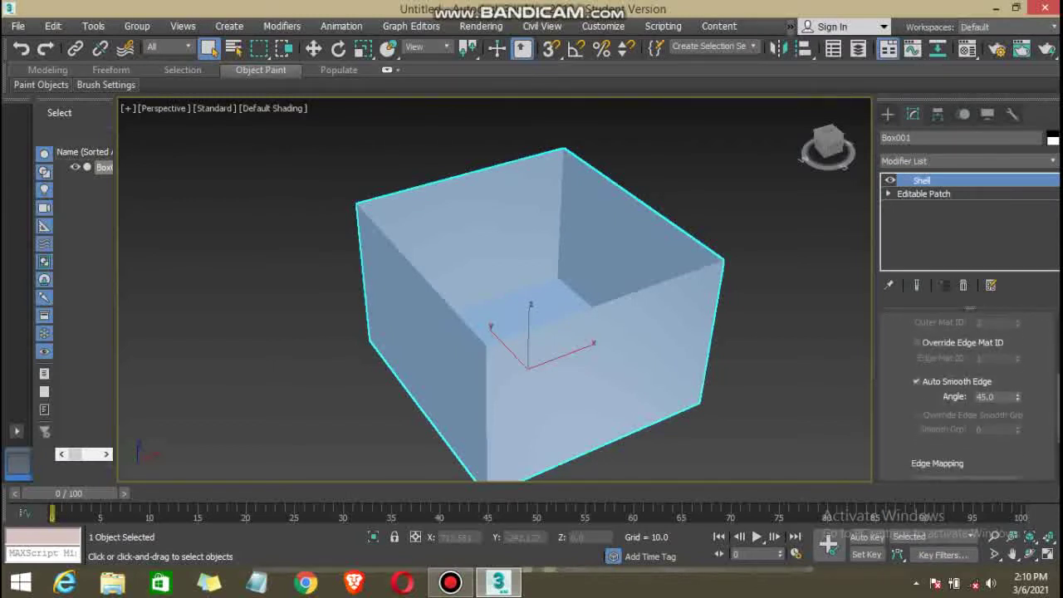
{"action": "scroll", "coordinate": [970, 399], "scroll_direction": "down", "scroll_amount": 1}
{"action": "scroll", "coordinate": [970, 399], "scroll_direction": "up", "scroll_amount": 2}
{"action": "scroll", "coordinate": [970, 399], "scroll_direction": "up", "scroll_amount": 1}
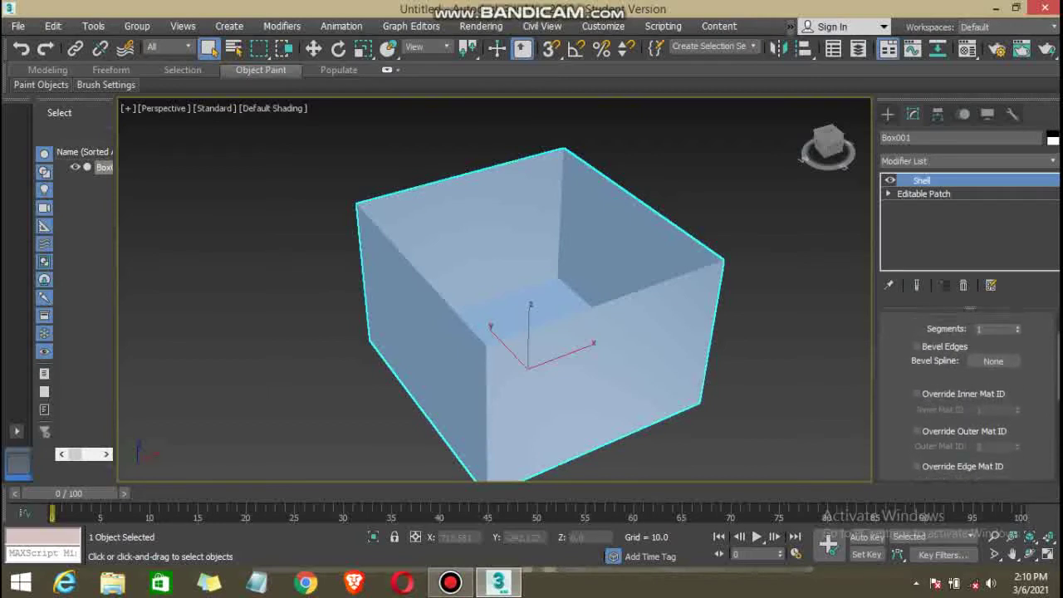
{"action": "scroll", "coordinate": [971, 395], "scroll_direction": "down", "scroll_amount": 1}
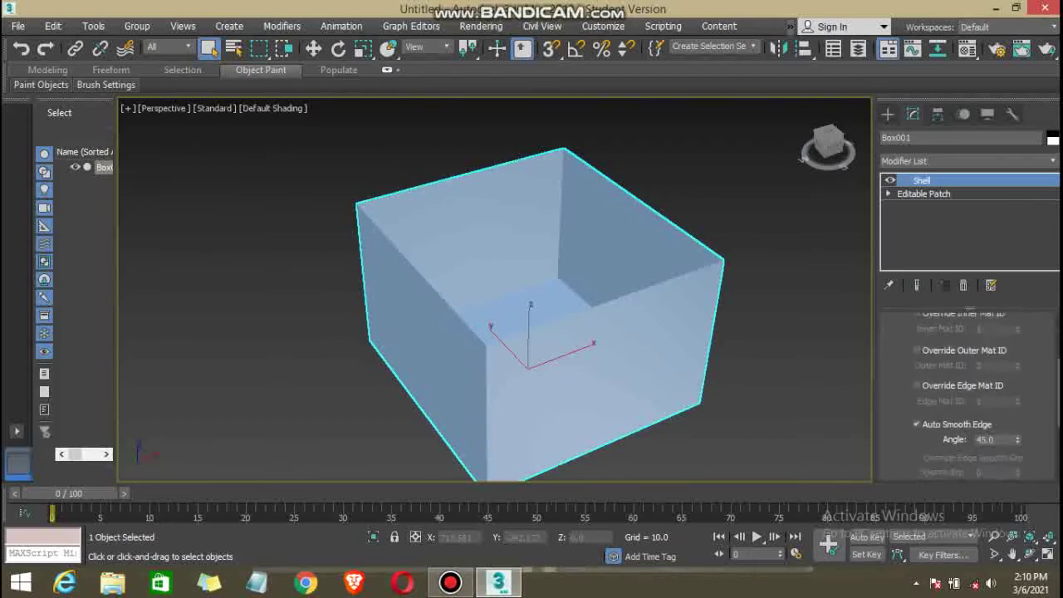
{"action": "scroll", "coordinate": [971, 396], "scroll_direction": "down", "scroll_amount": 2}
{"action": "scroll", "coordinate": [971, 395], "scroll_direction": "up", "scroll_amount": 1}
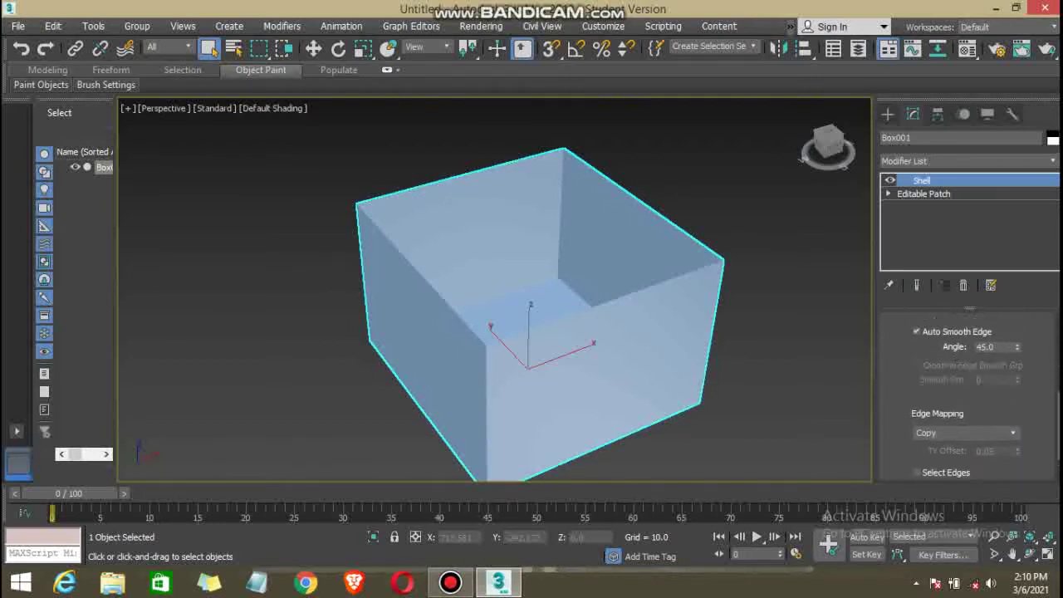
{"action": "scroll", "coordinate": [971, 396], "scroll_direction": "up", "scroll_amount": 2}
{"action": "scroll", "coordinate": [970, 395], "scroll_direction": "up", "scroll_amount": 1}
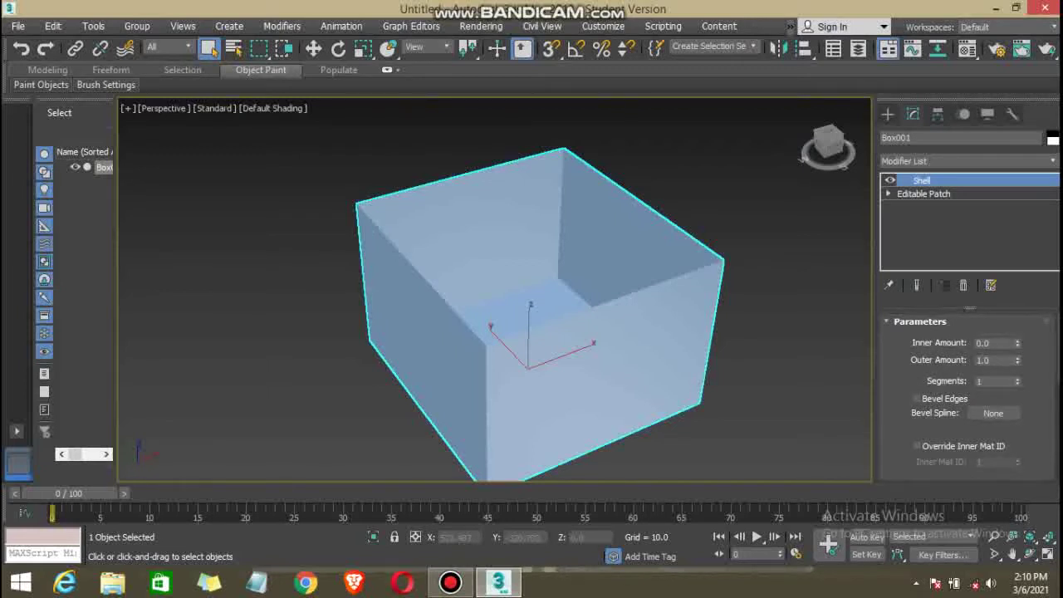
{"action": "middle_click_drag", "start_coordinate": [532, 332], "coordinate": [539, 333]}
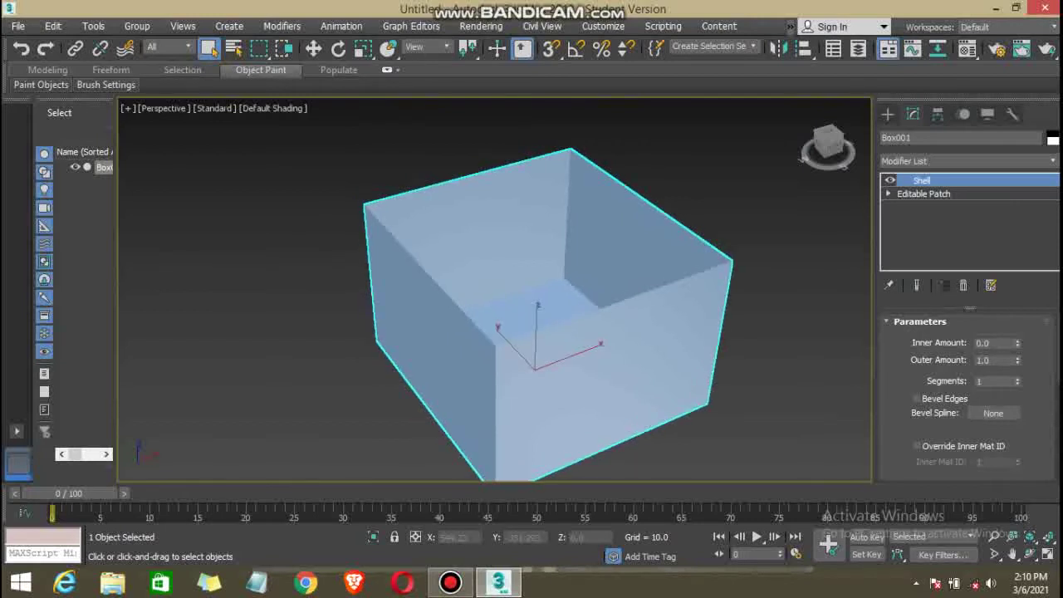
Give the shell initial wall thickness with the Inner Amount and Outer Amount spinners.
{"action": "left_click_drag", "start_coordinate": [1017, 342], "coordinate": [1017, 281]}
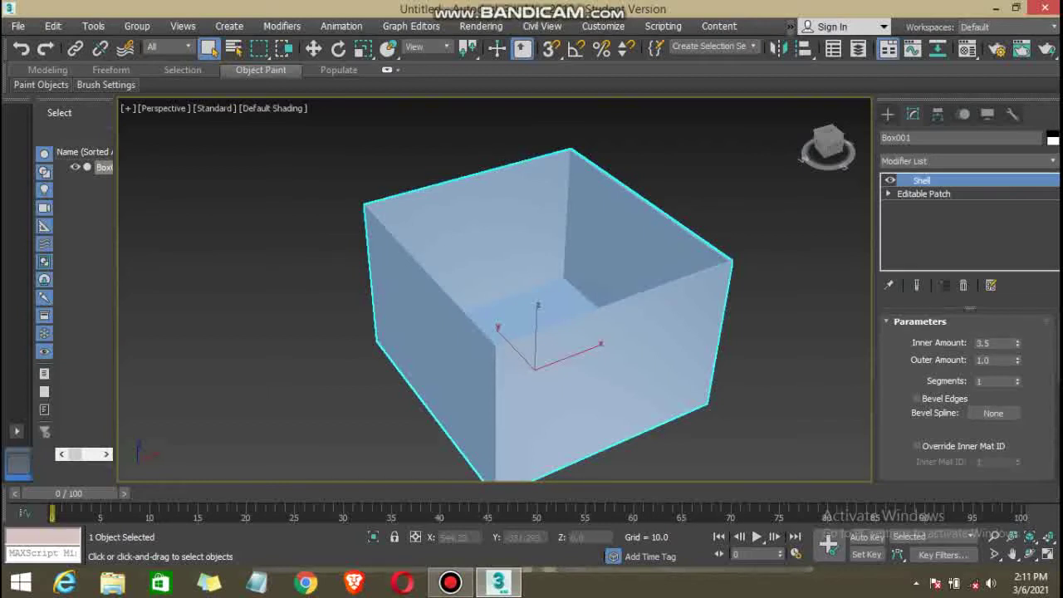
{"action": "left_click_drag", "start_coordinate": [1018, 360], "coordinate": [1018, 328]}
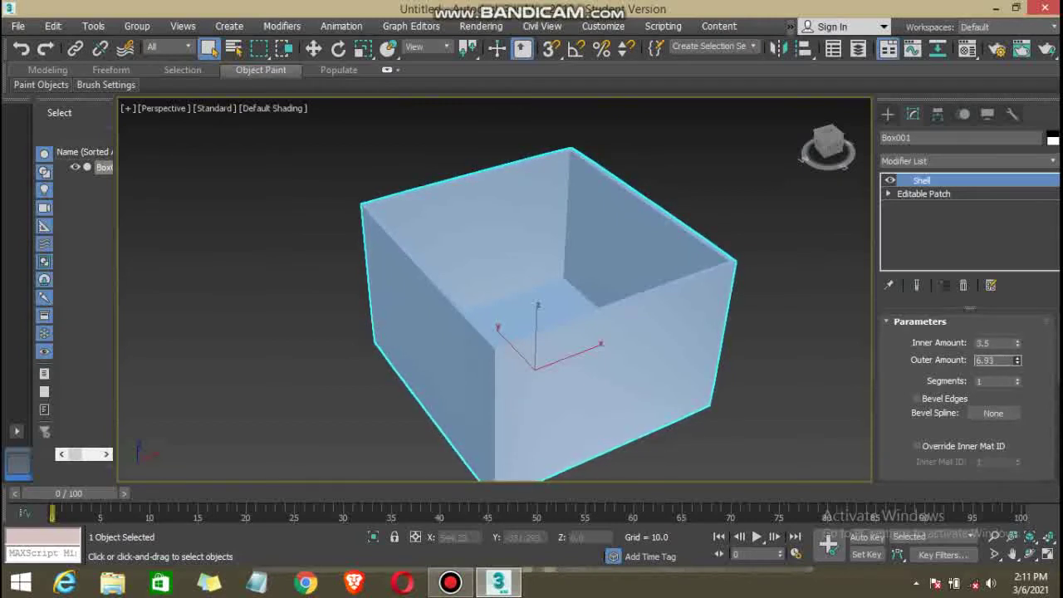
{"action": "left_click_drag", "start_coordinate": [1017, 360], "coordinate": [1018, 349]}
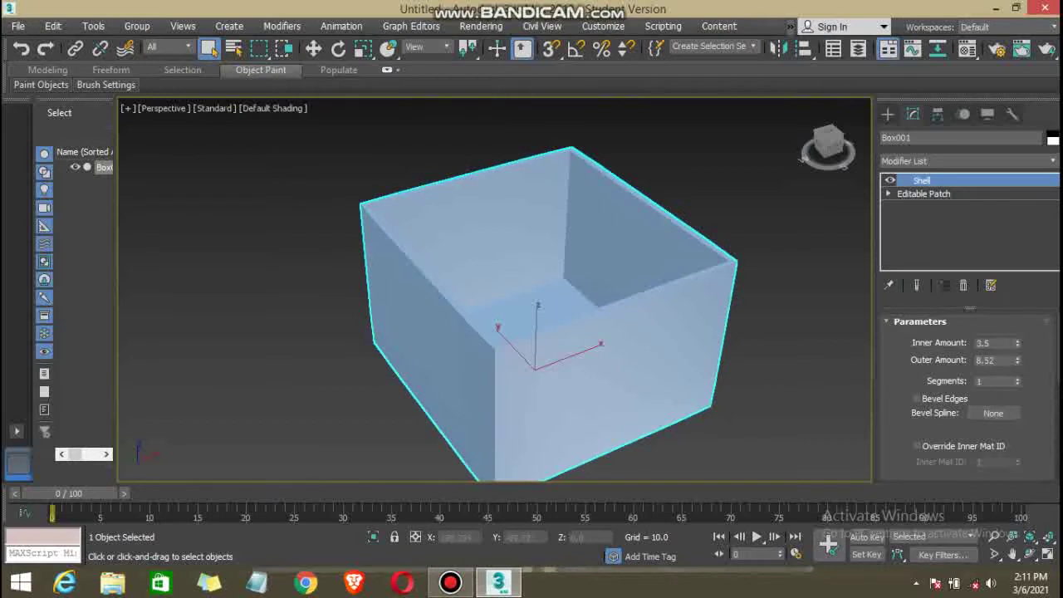
{"action": "middle_click_drag", "start_coordinate": [531, 333], "coordinate": [550, 343]}
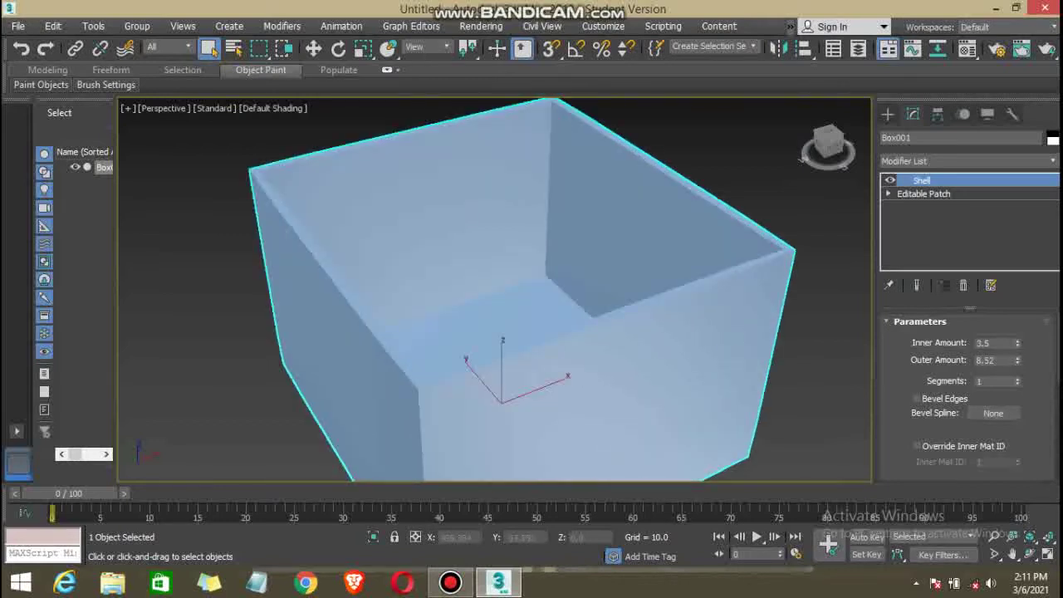
{"action": "scroll", "coordinate": [722, 262], "scroll_direction": "up", "scroll_amount": 1}
{"action": "scroll", "coordinate": [721, 263], "scroll_direction": "up", "scroll_amount": 3}
{"action": "scroll", "coordinate": [290, 465], "scroll_direction": "down", "scroll_amount": 1}
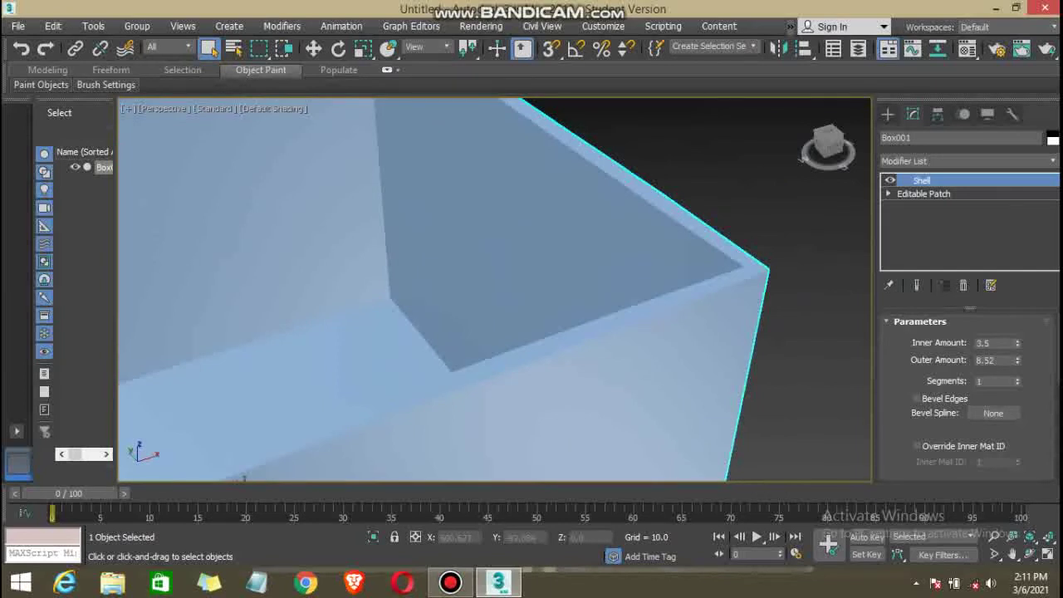
{"action": "mouse_move", "coordinate": [1017, 343]}
{"action": "left_mouse_down"}
{"action": "mouse_move", "coordinate": [1017, 328]}
{"action": "mouse_move", "coordinate": [1017, 366]}
{"action": "mouse_move", "coordinate": [1017, 320]}
{"action": "mouse_move", "coordinate": [1017, 333]}
{"action": "left_mouse_up"}
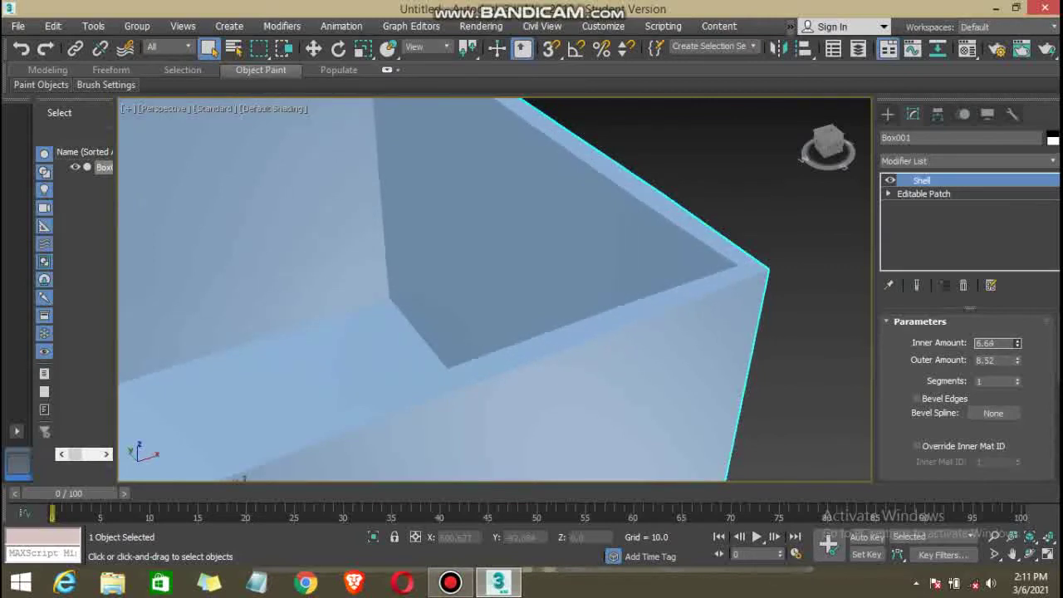
Fine-tune the outer thickness, typing 6, finalizing the shell at 7.28 inner and 26.35 outer.
{"action": "scroll", "coordinate": [498, 333], "scroll_direction": "down", "scroll_amount": 2}
{"action": "scroll", "coordinate": [499, 332], "scroll_direction": "down", "scroll_amount": 3}
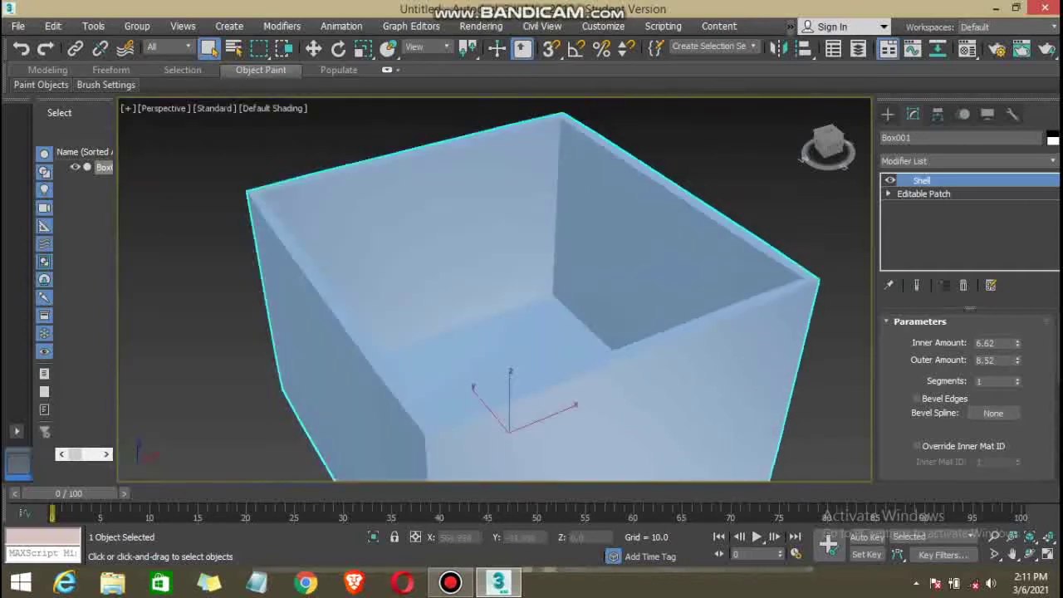
{"action": "mouse_move", "coordinate": [541, 332]}
{"action": "middle_mouse_down"}
{"action": "mouse_move", "coordinate": [503, 284]}
{"action": "mouse_move", "coordinate": [449, 286]}
{"action": "mouse_move", "coordinate": [473, 295]}
{"action": "middle_mouse_up"}
{"action": "scroll", "coordinate": [449, 290], "scroll_direction": "down", "scroll_amount": 3}
{"action": "scroll", "coordinate": [448, 291], "scroll_direction": "up", "scroll_amount": 3}
{"action": "scroll", "coordinate": [448, 291], "scroll_direction": "down", "scroll_amount": 3}
{"action": "scroll", "coordinate": [449, 291], "scroll_direction": "up", "scroll_amount": 3}
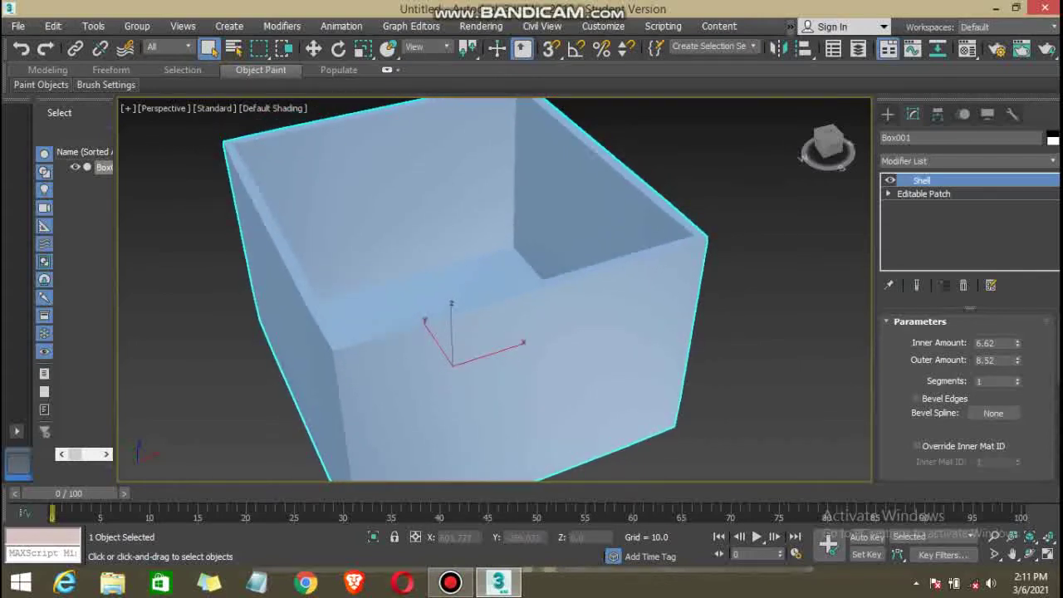
{"action": "left_click_drag", "start_coordinate": [1018, 360], "coordinate": [1018, 371]}
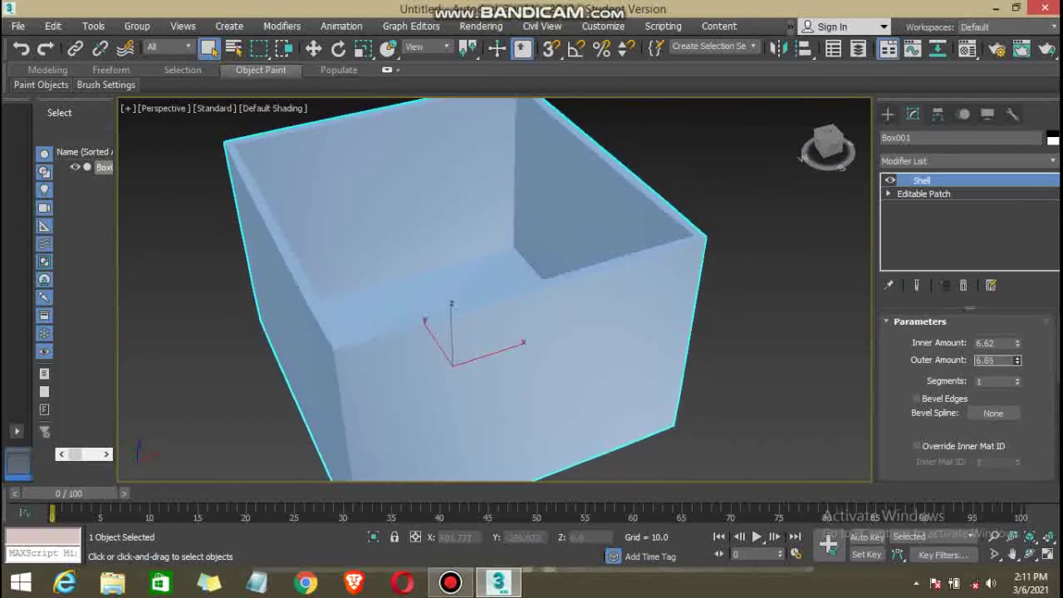
{"action": "type", "text": "6"}
{"action": "key", "text": "Return"}
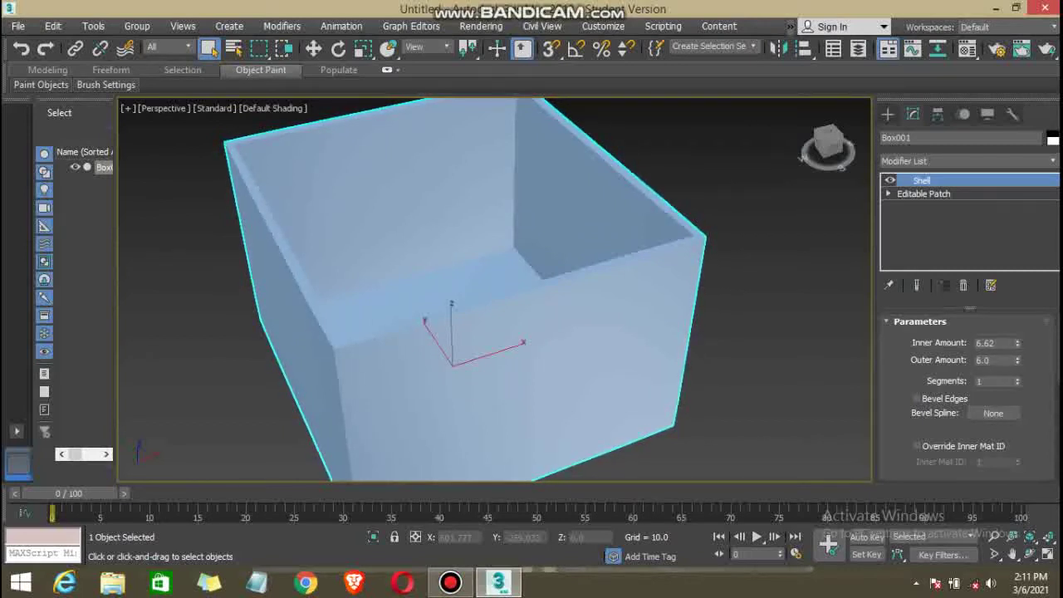
{"action": "left_click_drag", "start_coordinate": [1018, 359], "coordinate": [1017, 364]}
{"action": "key", "text": "ctrl+d"}
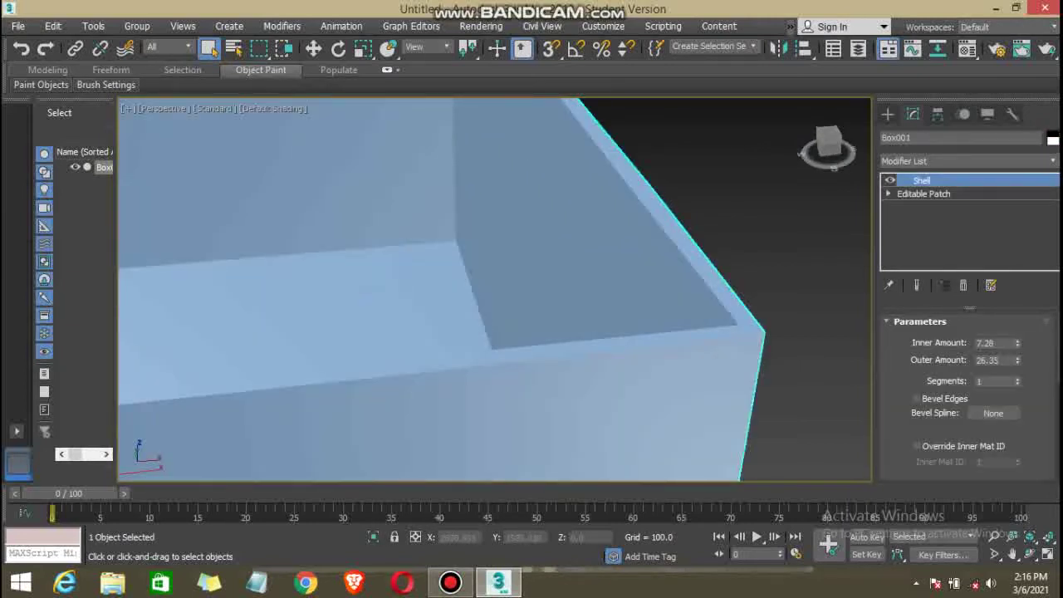
Zoom, pan and orbit the Perspective view to see the shelled box from another angle.
{"action": "scroll", "coordinate": [494, 291], "scroll_direction": "down", "scroll_amount": 2}
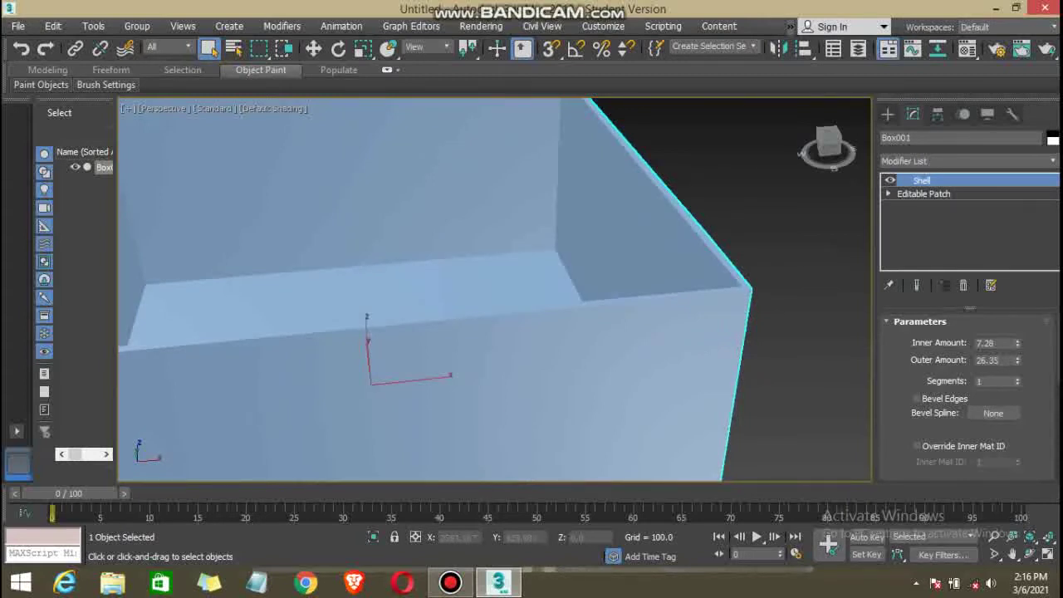
{"action": "middle_click_drag", "start_coordinate": [494, 291], "coordinate": [530, 300]}
{"action": "scroll", "coordinate": [494, 291], "scroll_direction": "down", "scroll_amount": 3}
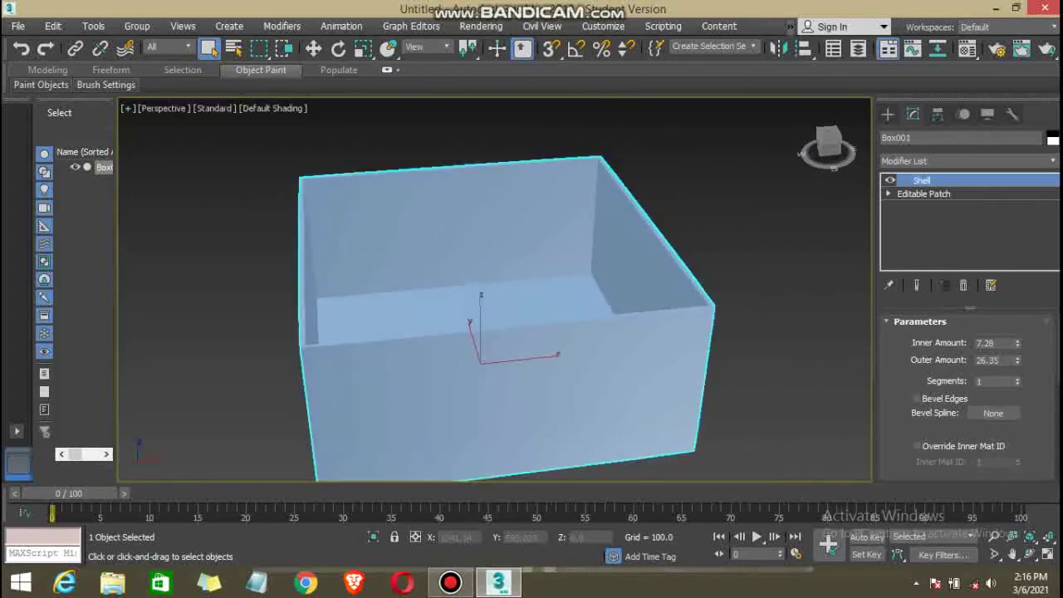
{"action": "scroll", "coordinate": [521, 255], "scroll_direction": "up", "scroll_amount": 2}
{"action": "scroll", "coordinate": [522, 254], "scroll_direction": "up", "scroll_amount": 1}
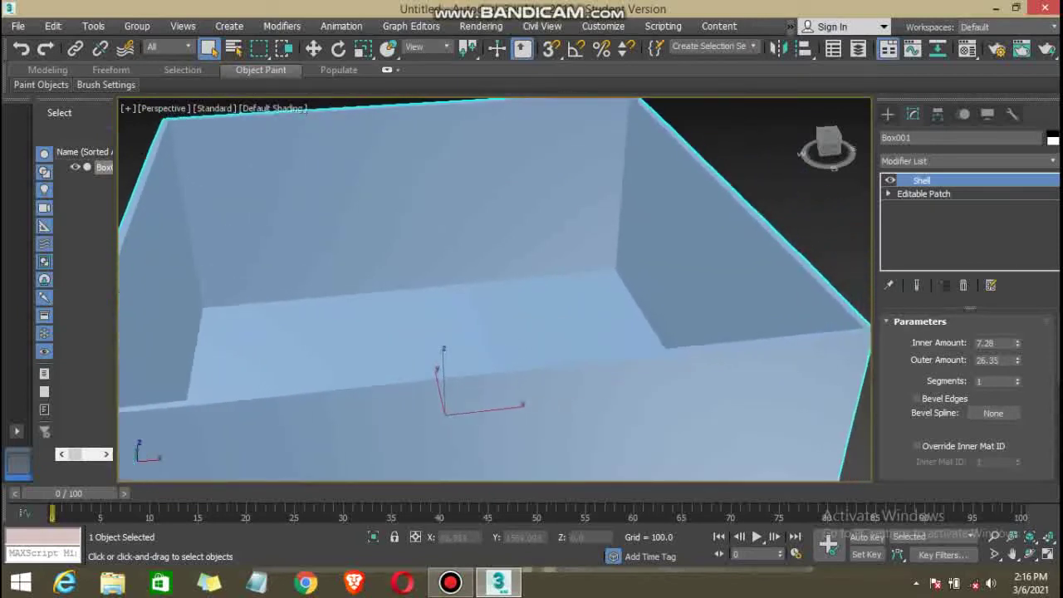
{"action": "middle_click_drag", "start_coordinate": [495, 291], "coordinate": [565, 274], "text": "alt"}
{"action": "scroll", "coordinate": [495, 291], "scroll_direction": "up", "scroll_amount": 1}
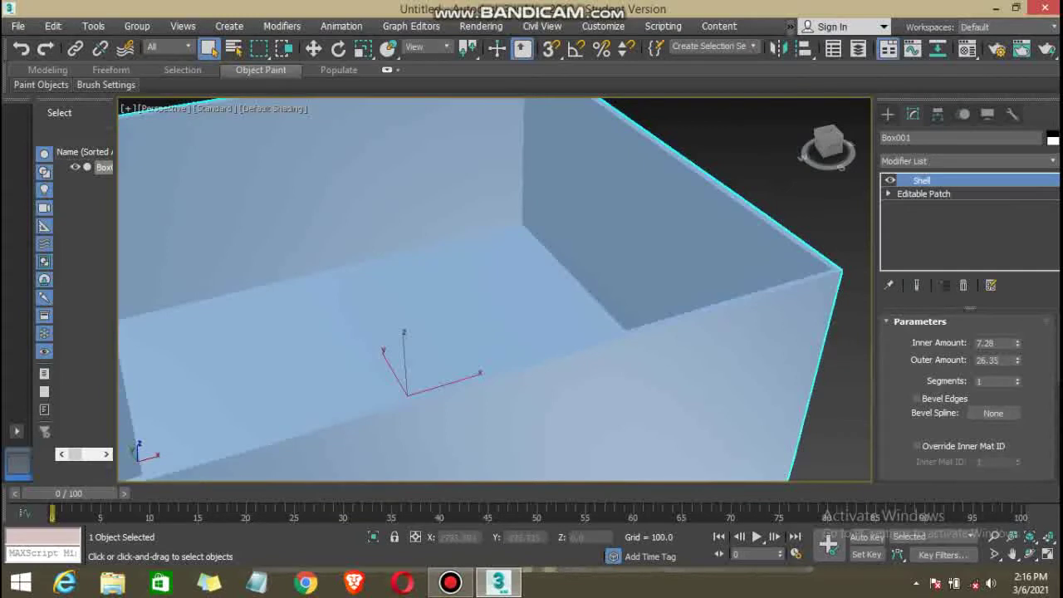
{"action": "scroll", "coordinate": [494, 291], "scroll_direction": "up", "scroll_amount": 1}
{"action": "scroll", "coordinate": [494, 290], "scroll_direction": "up", "scroll_amount": 1}
{"action": "scroll", "coordinate": [659, 379], "scroll_direction": "up", "scroll_amount": 1}
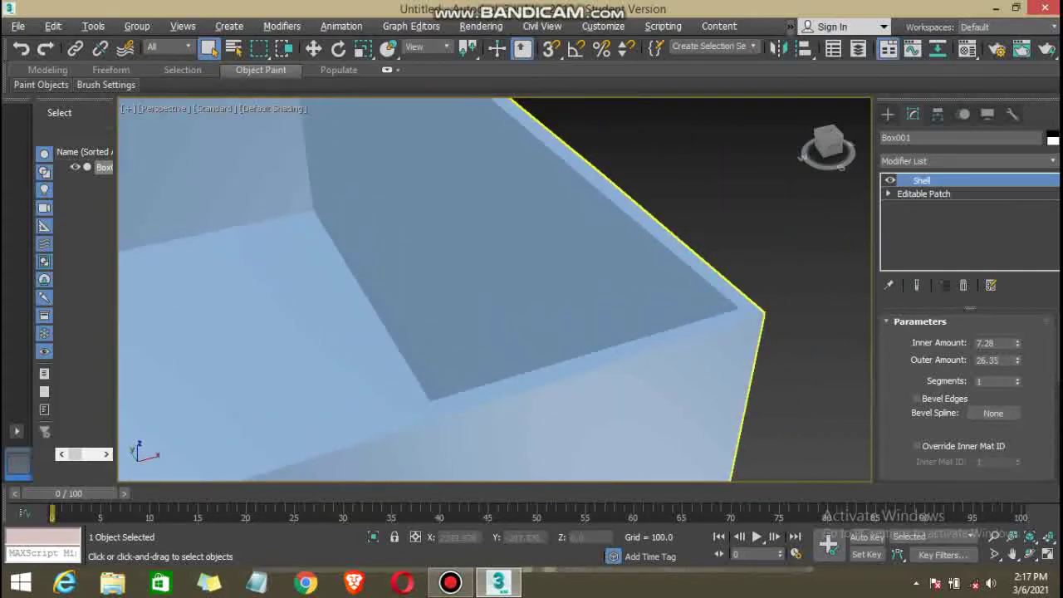
{"action": "scroll", "coordinate": [657, 378], "scroll_direction": "up", "scroll_amount": 2}
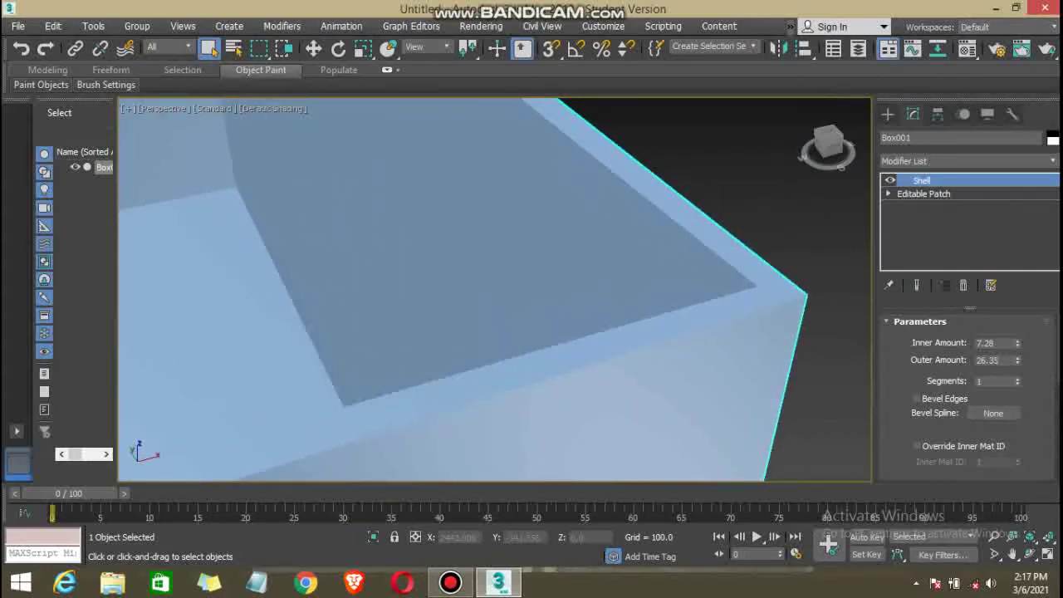
{"action": "scroll", "coordinate": [657, 377], "scroll_direction": "down", "scroll_amount": 1}
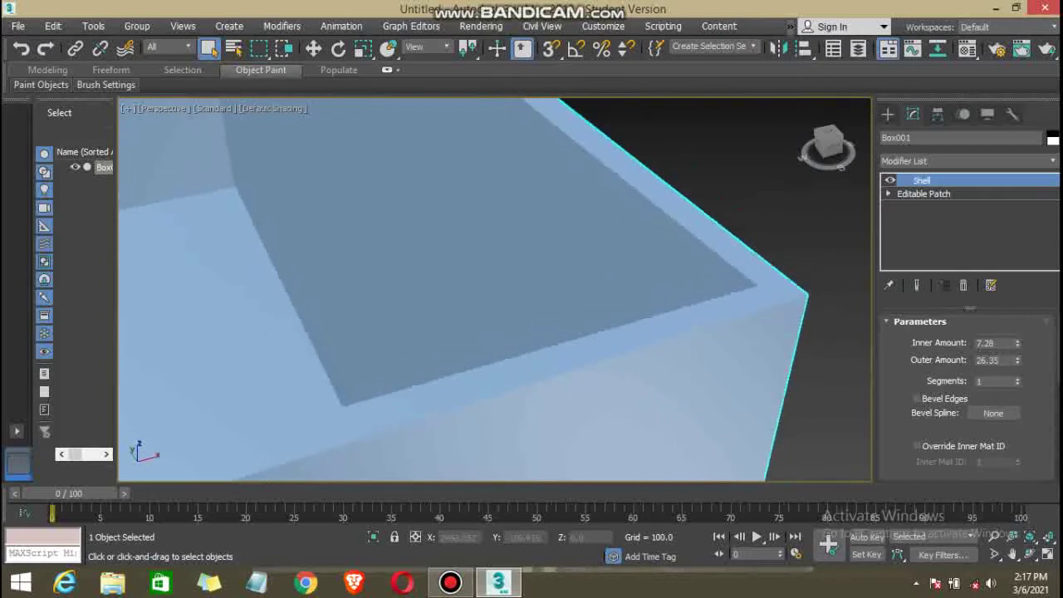
{"action": "scroll", "coordinate": [658, 377], "scroll_direction": "down", "scroll_amount": 1}
{"action": "scroll", "coordinate": [657, 378], "scroll_direction": "down", "scroll_amount": 1}
{"action": "scroll", "coordinate": [657, 377], "scroll_direction": "down", "scroll_amount": 2}
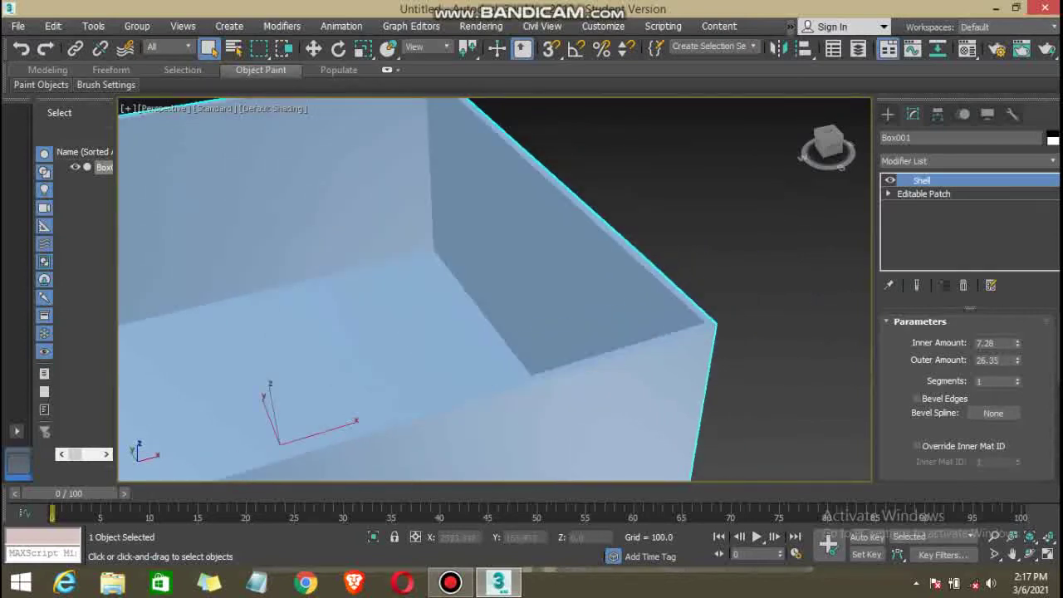
{"action": "scroll", "coordinate": [657, 377], "scroll_direction": "down", "scroll_amount": 1}
{"action": "scroll", "coordinate": [658, 377], "scroll_direction": "down", "scroll_amount": 2}
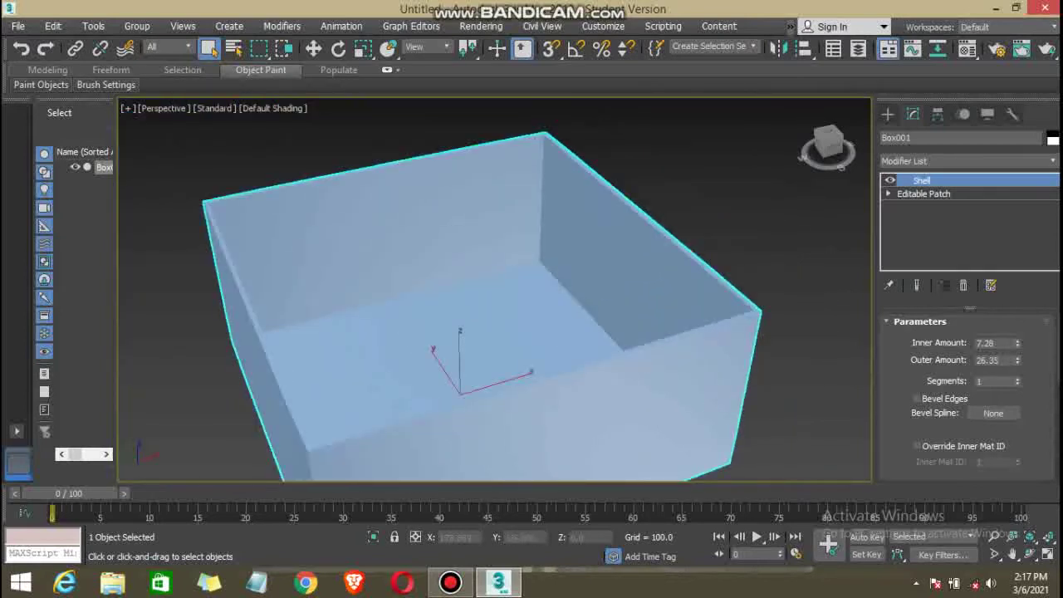
{"action": "scroll", "coordinate": [657, 377], "scroll_direction": "up", "scroll_amount": 3}
{"action": "scroll", "coordinate": [657, 377], "scroll_direction": "down", "scroll_amount": 2}
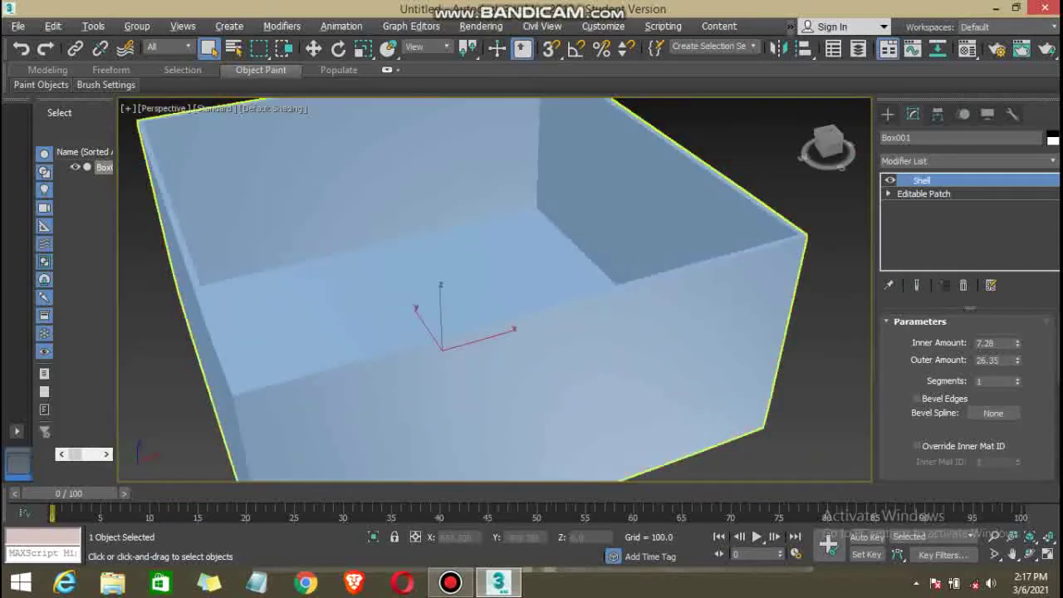
{"action": "scroll", "coordinate": [657, 378], "scroll_direction": "down", "scroll_amount": 2}
Orbit above the box and pan until the whole shelled box is centred in view.
{"action": "mouse_move", "coordinate": [499, 291]}
{"action": "middle_mouse_down", "text": "alt"}
{"action": "mouse_move", "coordinate": [673, 308]}
{"action": "mouse_move", "coordinate": [727, 274]}
{"action": "mouse_move", "coordinate": [723, 241]}
{"action": "mouse_move", "coordinate": [690, 225]}
{"action": "mouse_move", "coordinate": [703, 240]}
{"action": "middle_mouse_up", "text": "alt"}
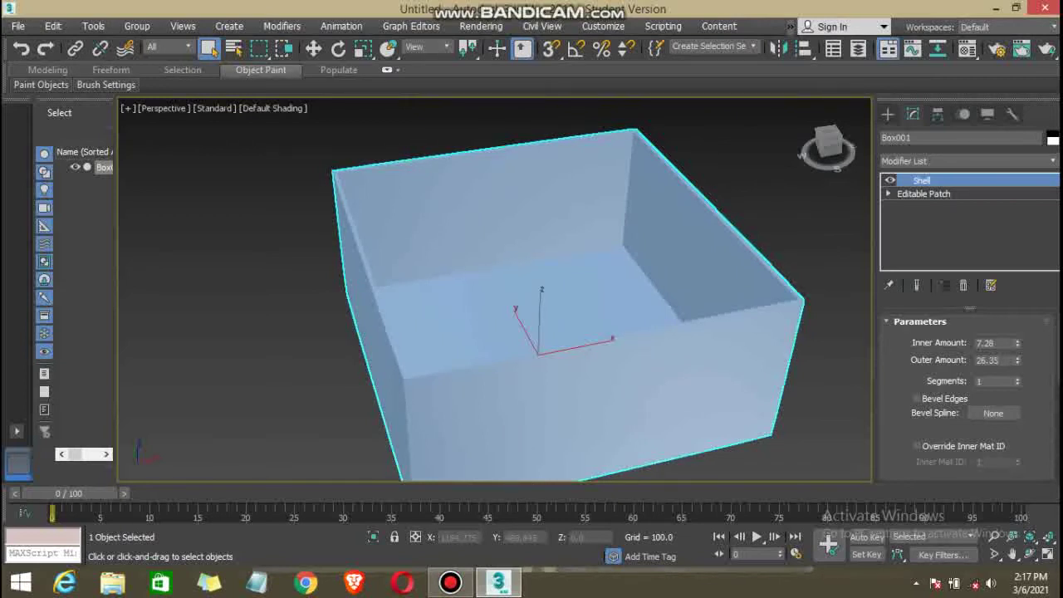
{"action": "middle_click_drag", "start_coordinate": [703, 240], "coordinate": [680, 233]}
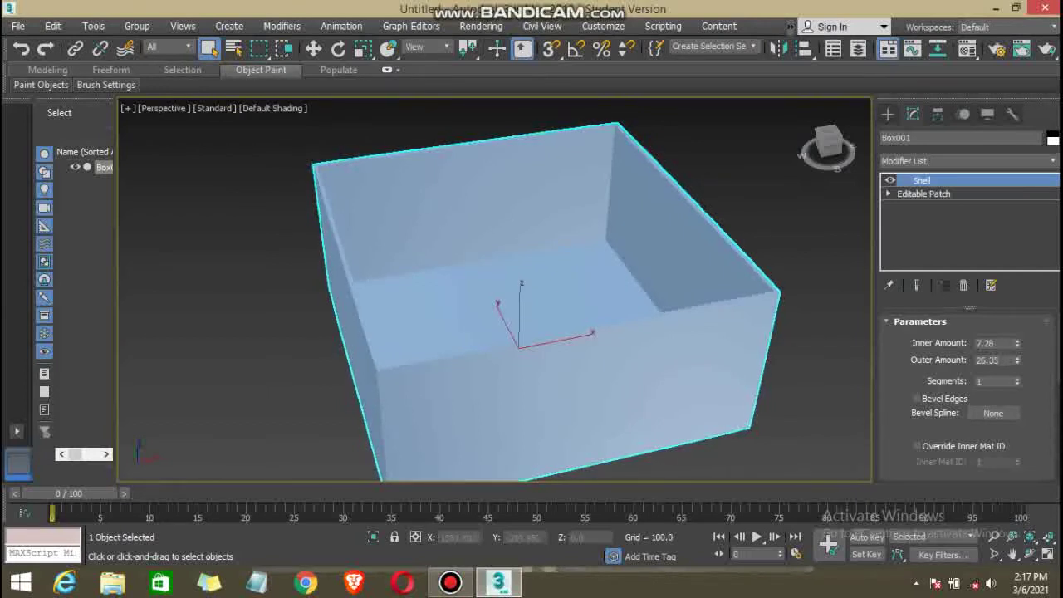
{"action": "middle_click_drag", "start_coordinate": [680, 233], "coordinate": [680, 274]}
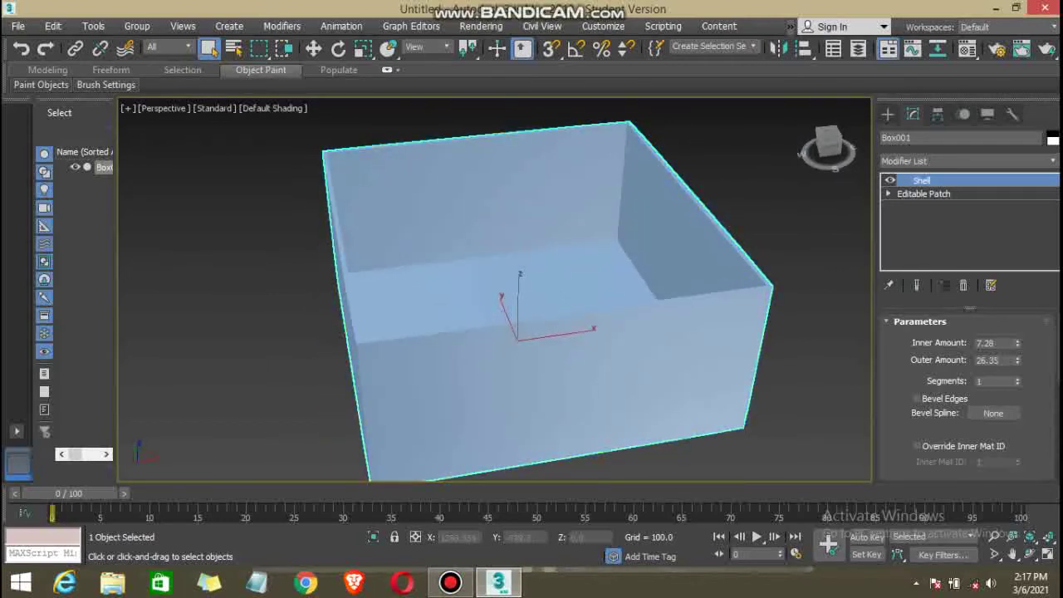
{"action": "middle_click_drag", "start_coordinate": [531, 299], "coordinate": [498, 300]}
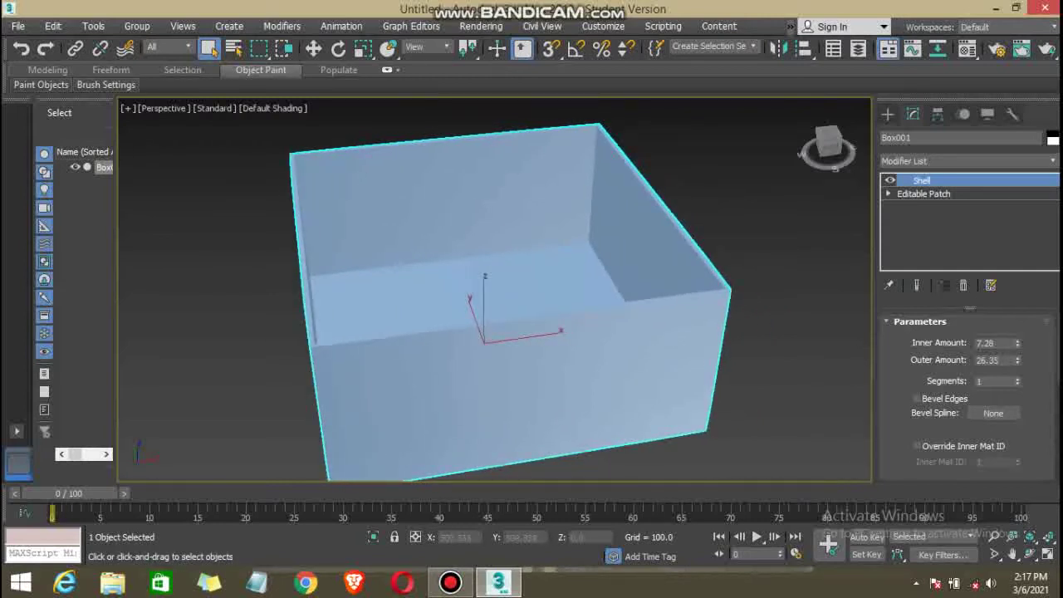
{"action": "mouse_move", "coordinate": [532, 299]}
{"action": "middle_mouse_down"}
{"action": "mouse_move", "coordinate": [503, 299]}
{"action": "mouse_move", "coordinate": [528, 304]}
{"action": "middle_mouse_up"}
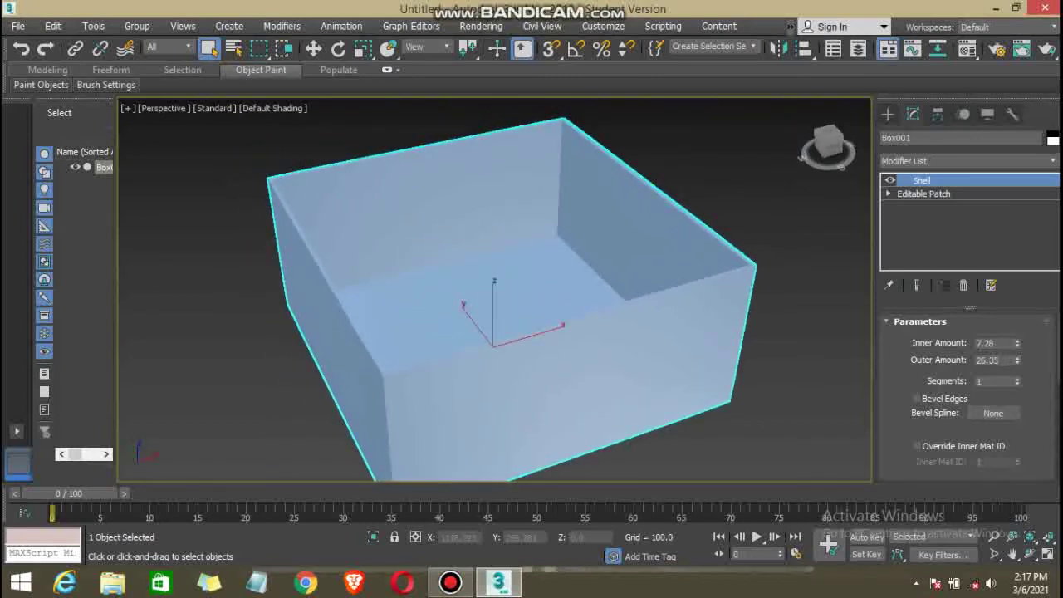
Open the Compact Material Editor and make sample slot 01 - Default the active material.
{"action": "left_click", "coordinate": [968, 48]}
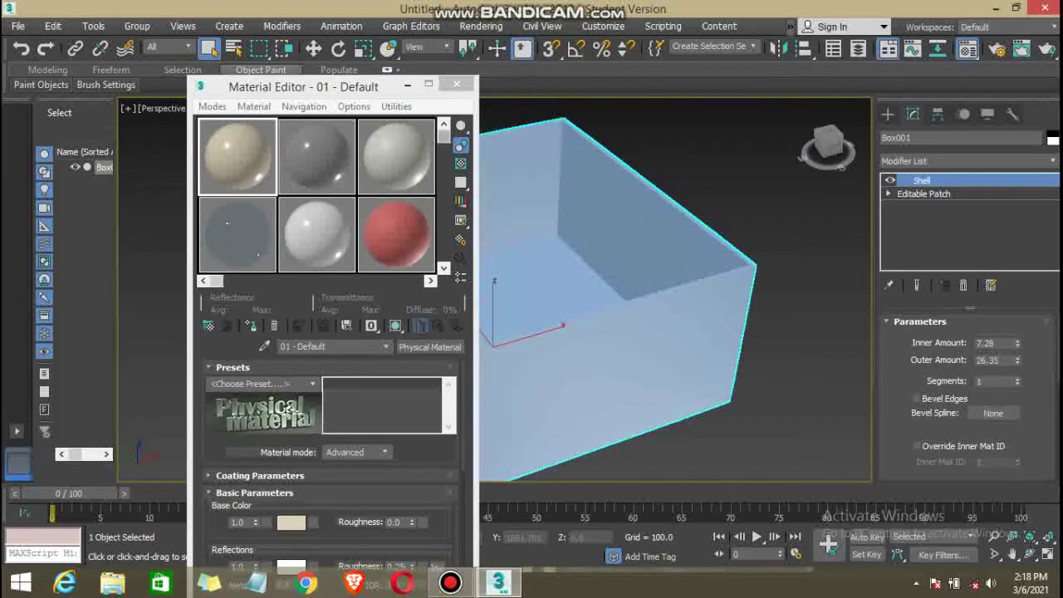
{"action": "left_click", "coordinate": [304, 176]}
{"action": "left_click", "coordinate": [396, 156]}
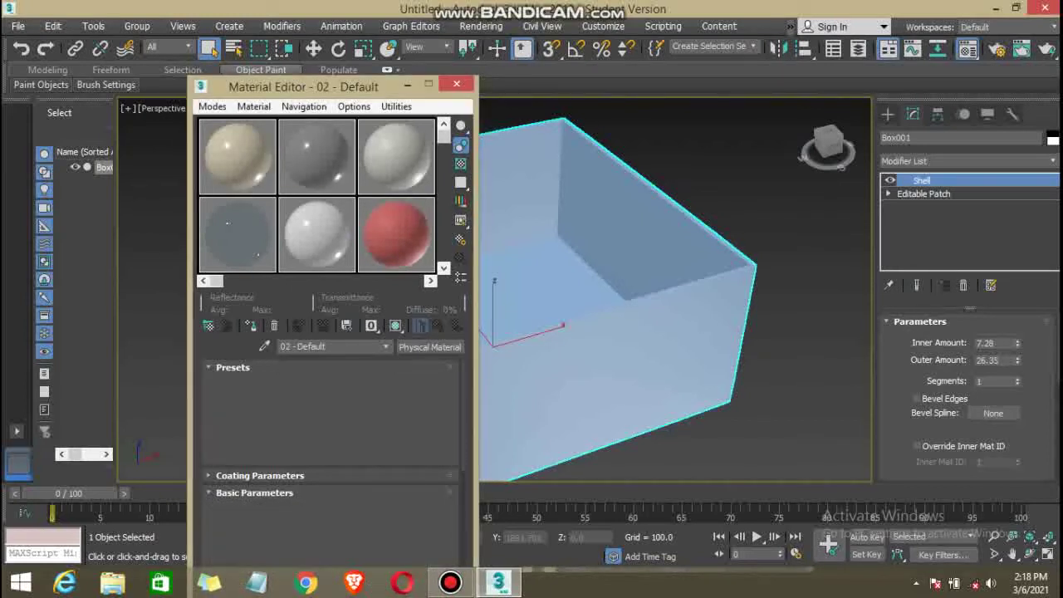
{"action": "left_click", "coordinate": [237, 156]}
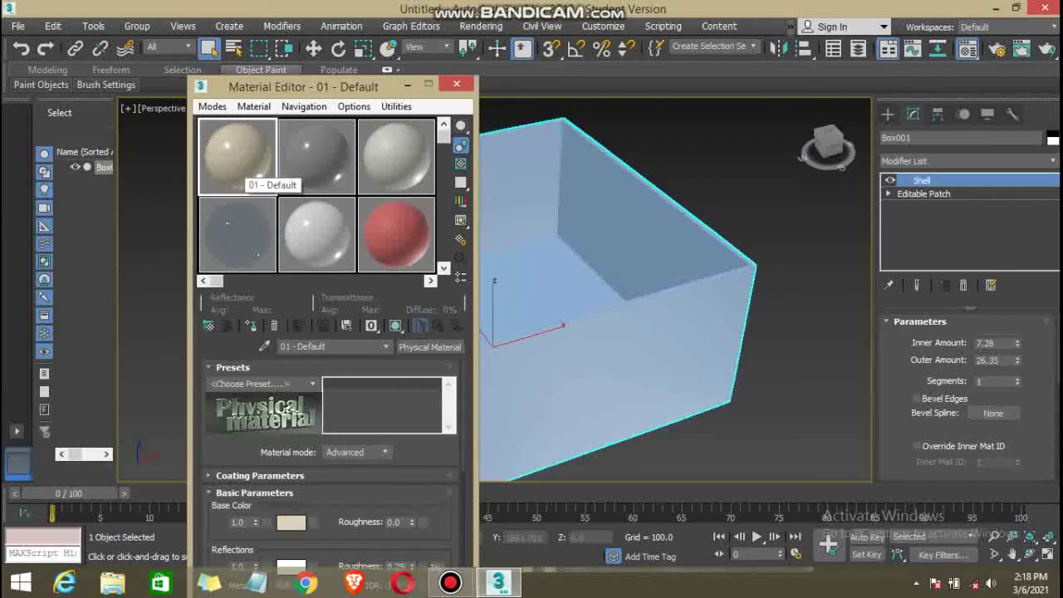
{"action": "left_click", "coordinate": [317, 156]}
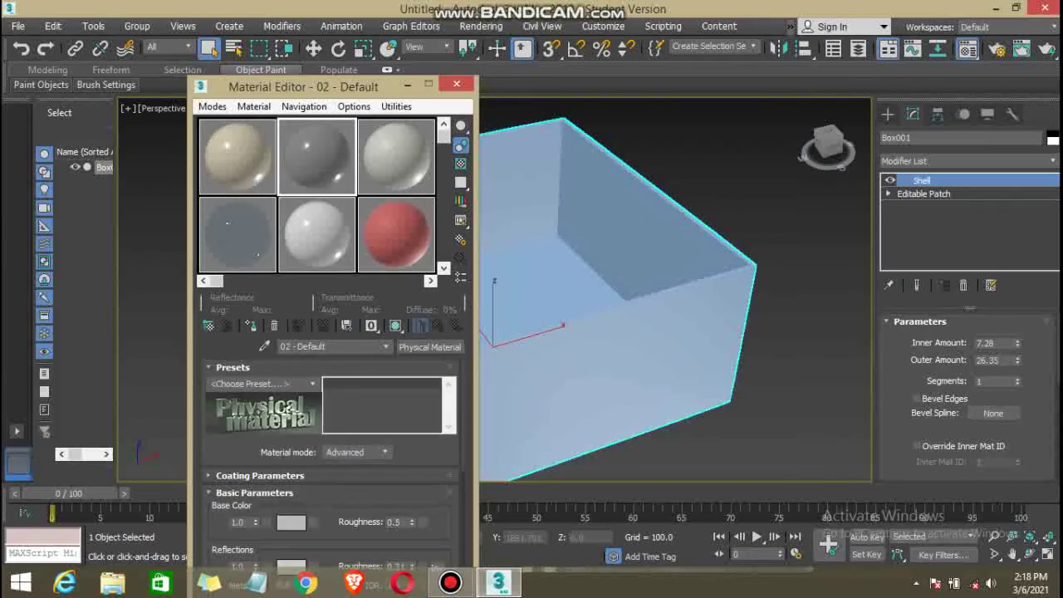
{"action": "left_click", "coordinate": [236, 156]}
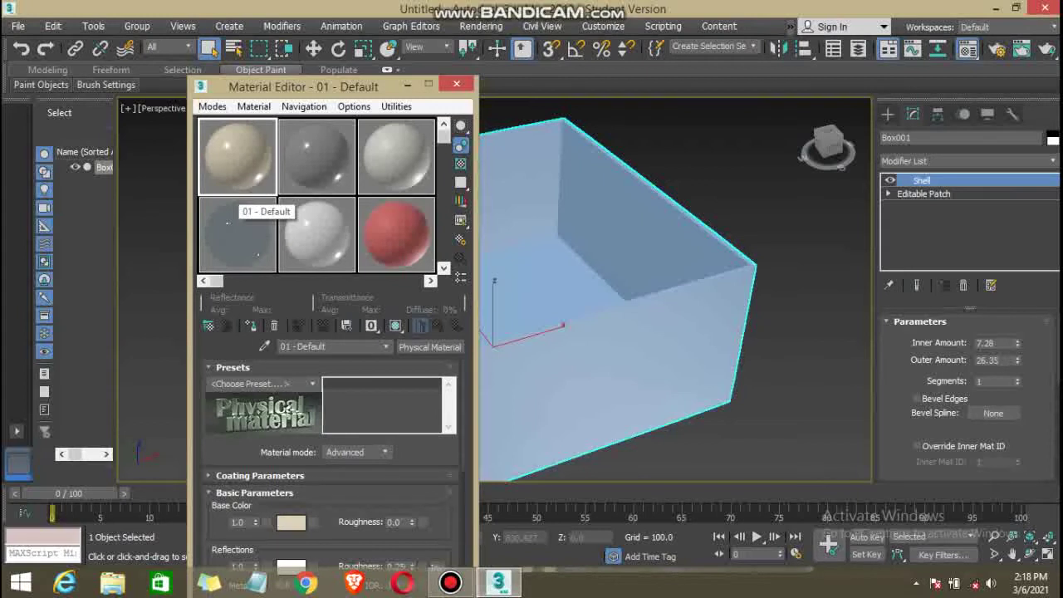
{"action": "left_click", "coordinate": [212, 106]}
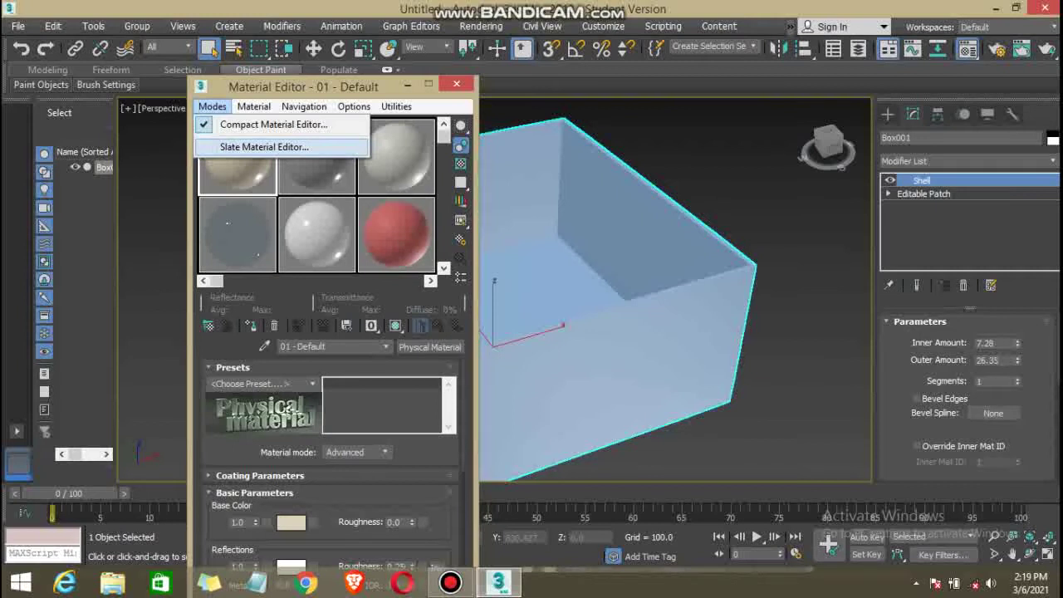
{"action": "left_click", "coordinate": [265, 146]}
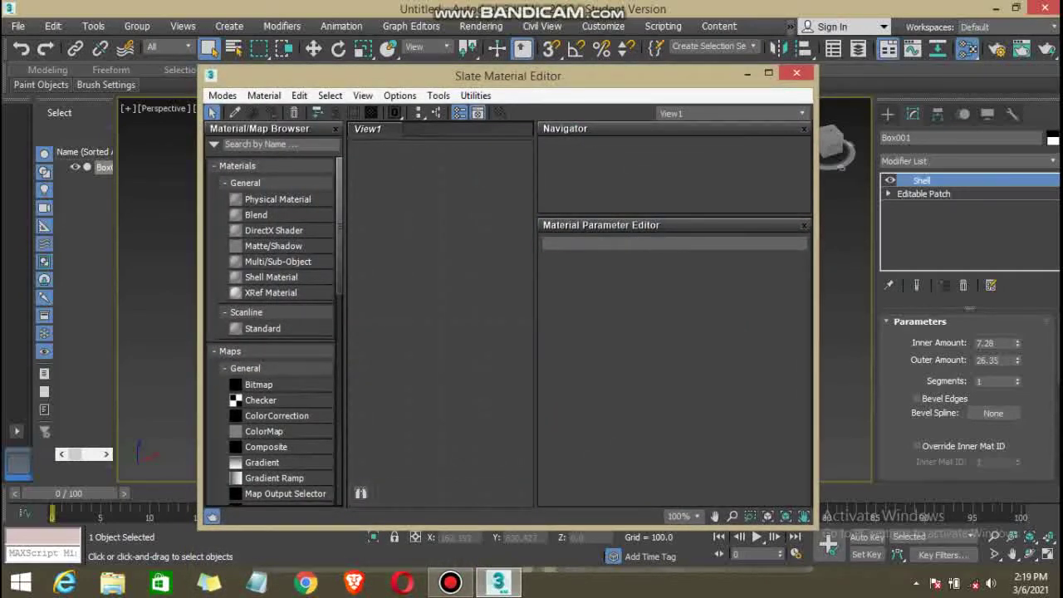
{"action": "scroll", "coordinate": [274, 333], "scroll_direction": "down", "scroll_amount": 3}
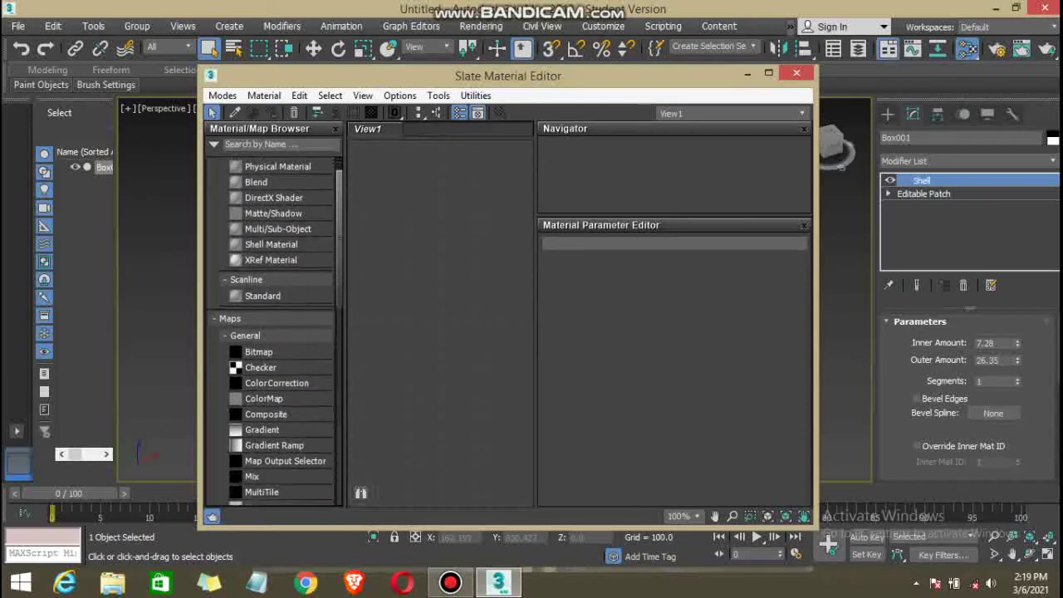
{"action": "scroll", "coordinate": [274, 332], "scroll_direction": "down", "scroll_amount": 2}
{"action": "scroll", "coordinate": [274, 333], "scroll_direction": "up", "scroll_amount": 1}
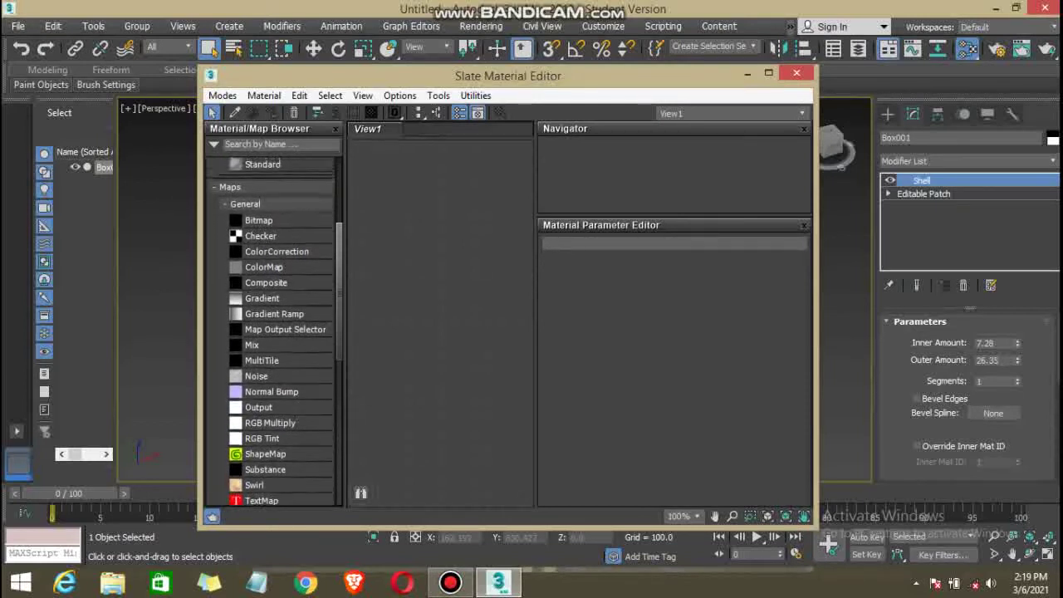
{"action": "scroll", "coordinate": [274, 332], "scroll_direction": "up", "scroll_amount": 3}
{"action": "scroll", "coordinate": [274, 332], "scroll_direction": "up", "scroll_amount": 1}
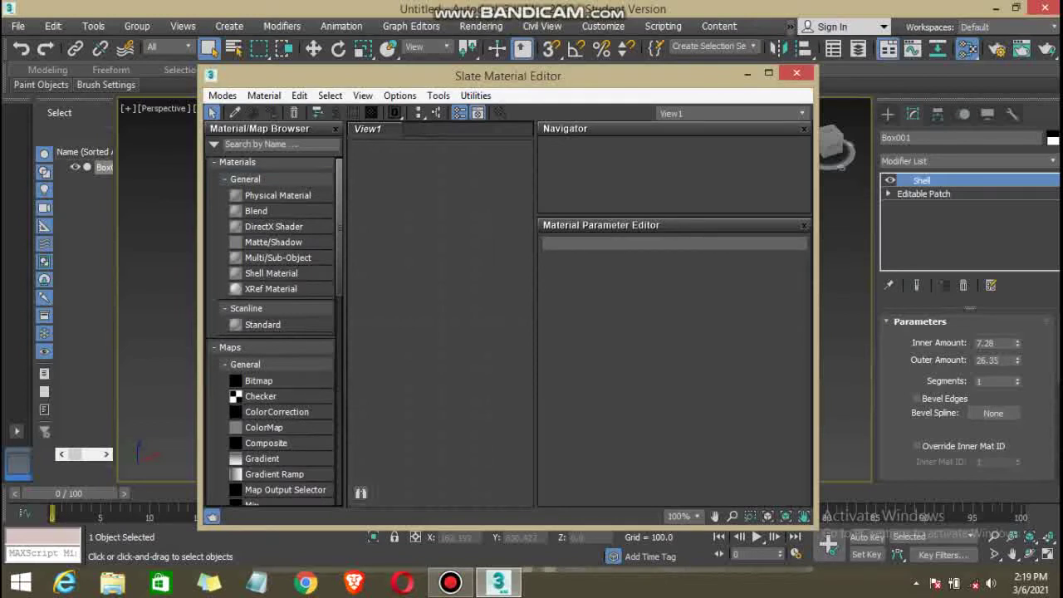
{"action": "left_click_drag", "start_coordinate": [508, 75], "coordinate": [487, 70]}
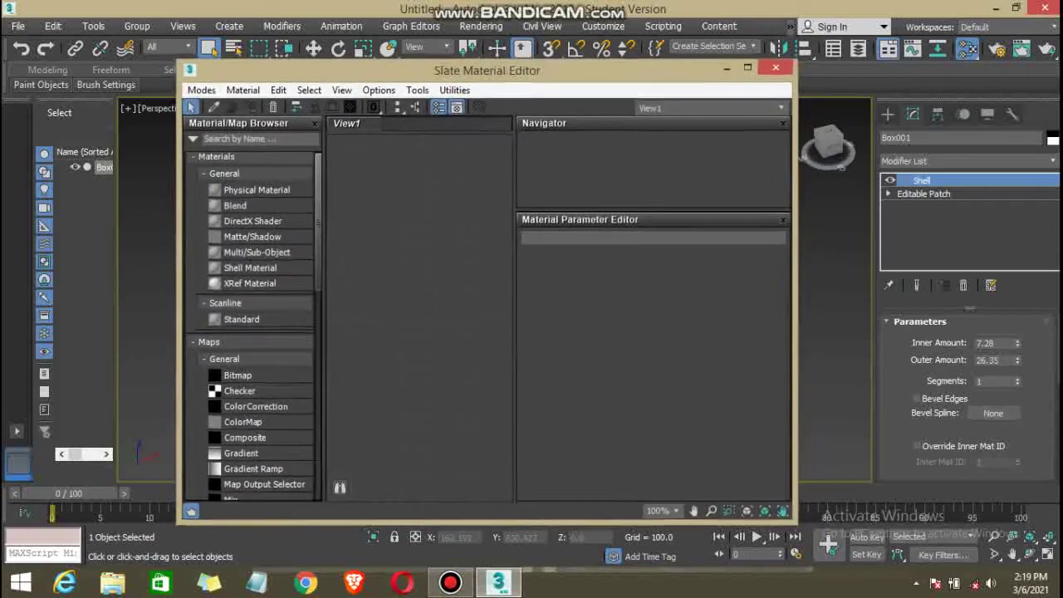
{"action": "left_click", "coordinate": [201, 90]}
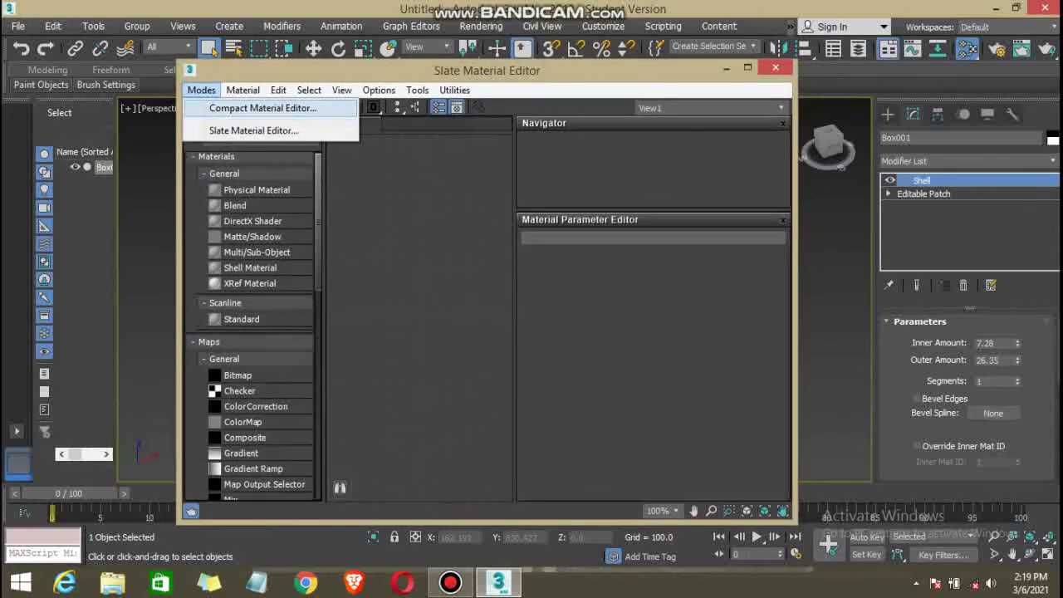
{"action": "left_click", "coordinate": [263, 108]}
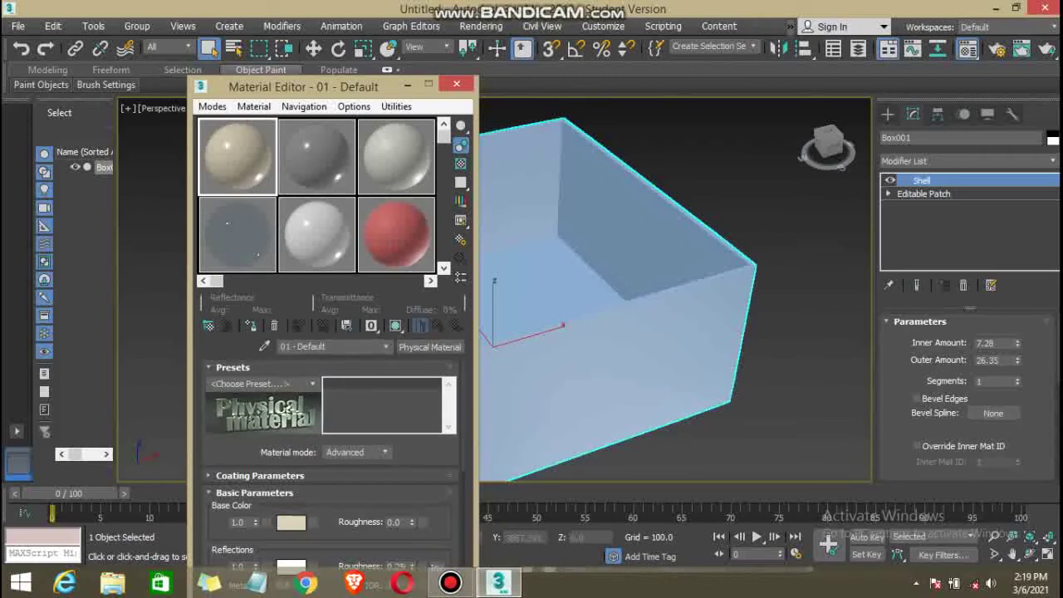
Change 01 - Default from Physical Material to a Scanline Standard material with the Blinn shader.
{"action": "left_click", "coordinate": [314, 162]}
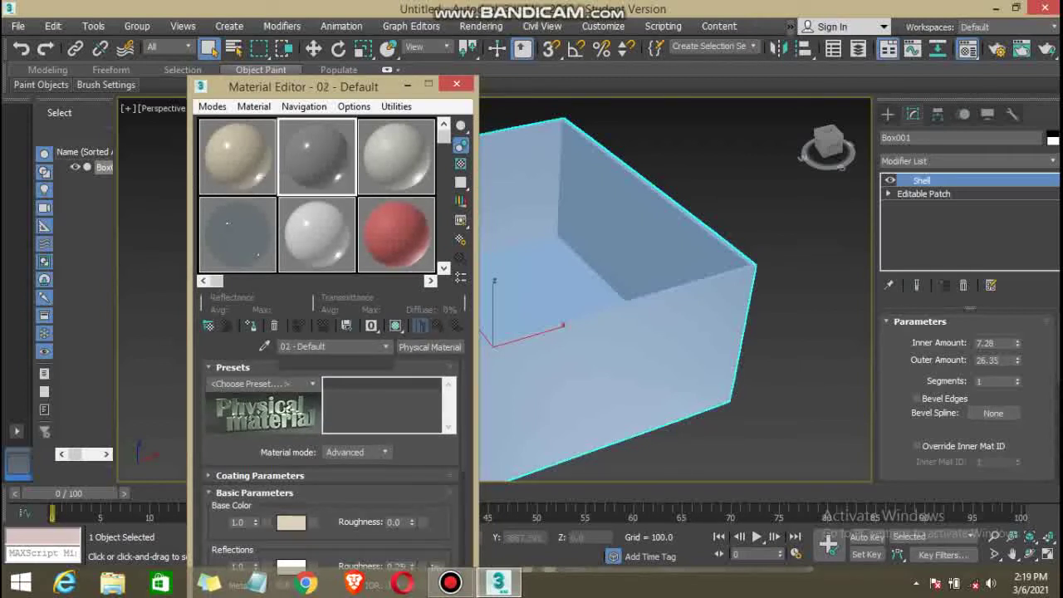
{"action": "left_click", "coordinate": [237, 156]}
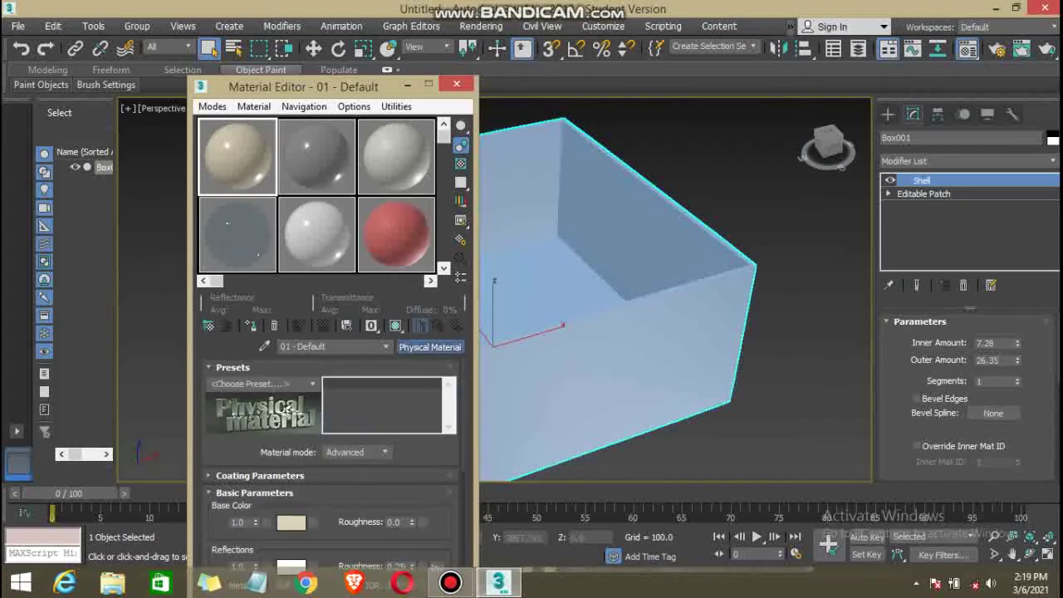
{"action": "left_click", "coordinate": [429, 346]}
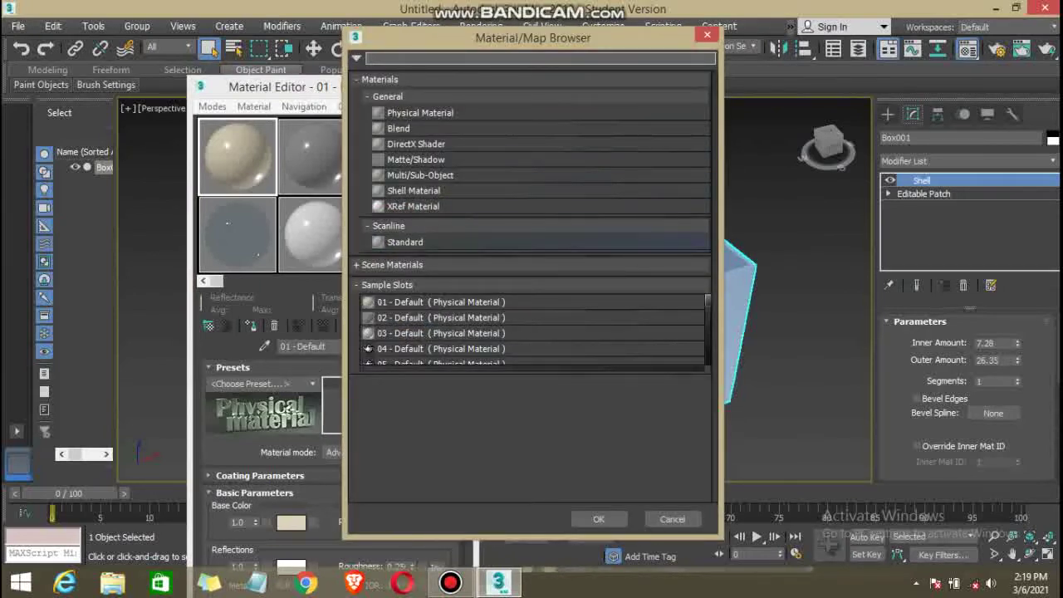
{"action": "double_click", "coordinate": [405, 242]}
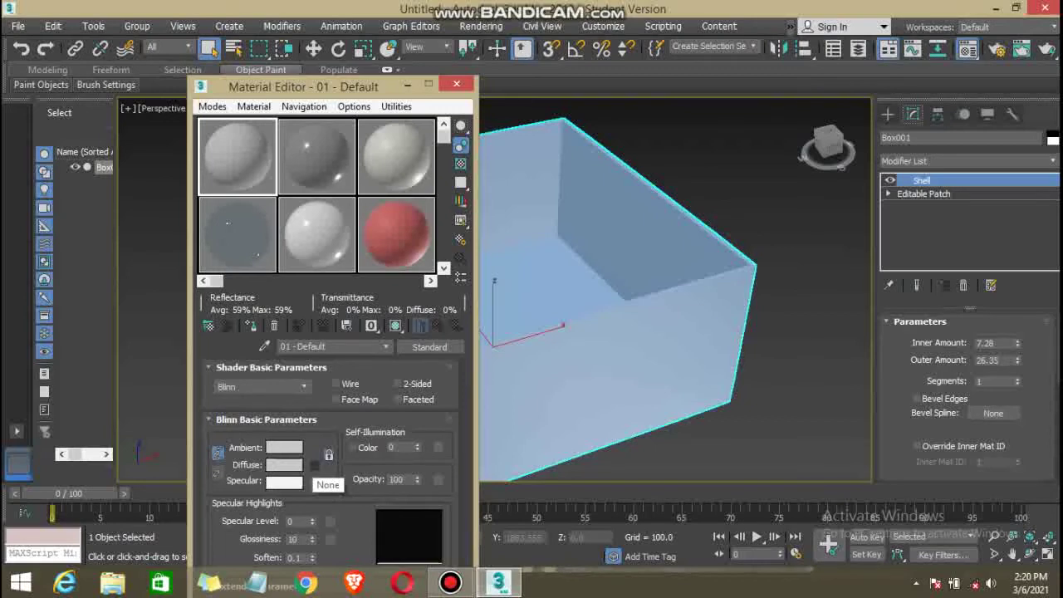
Add a Bitmap map to the Diffuse slot of the 01 - Default Blinn material.
{"action": "left_click", "coordinate": [315, 465]}
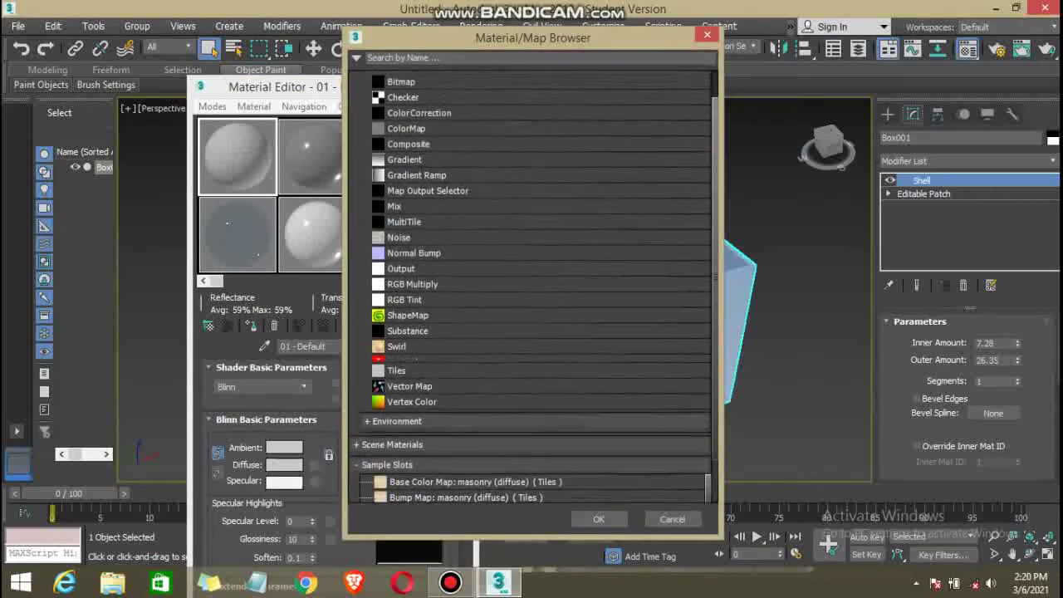
{"action": "scroll", "coordinate": [690, 485], "scroll_direction": "down", "scroll_amount": 3}
{"action": "scroll", "coordinate": [690, 484], "scroll_direction": "up", "scroll_amount": 3}
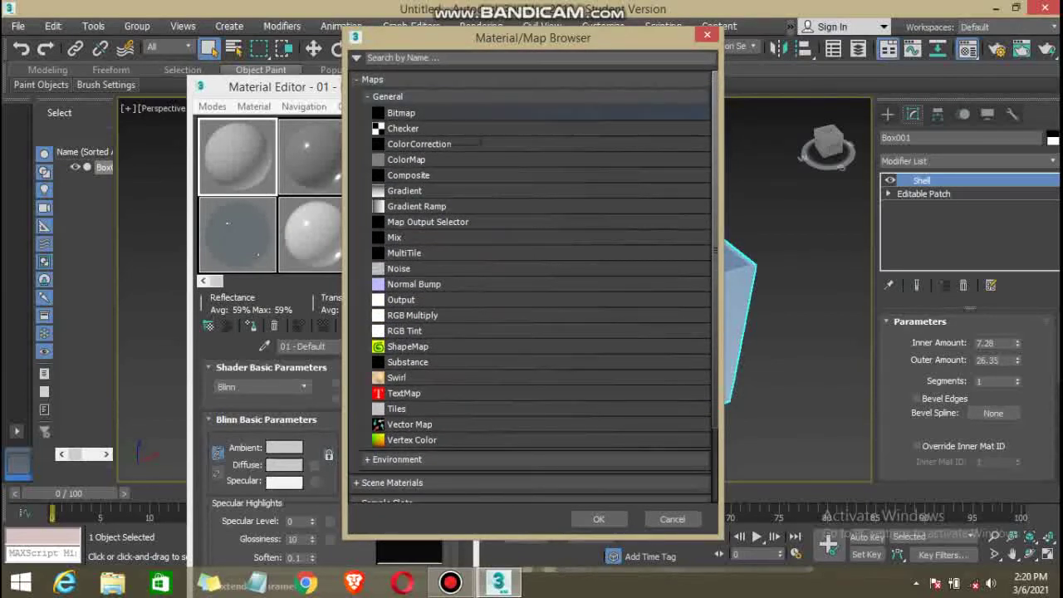
{"action": "double_click", "coordinate": [401, 113]}
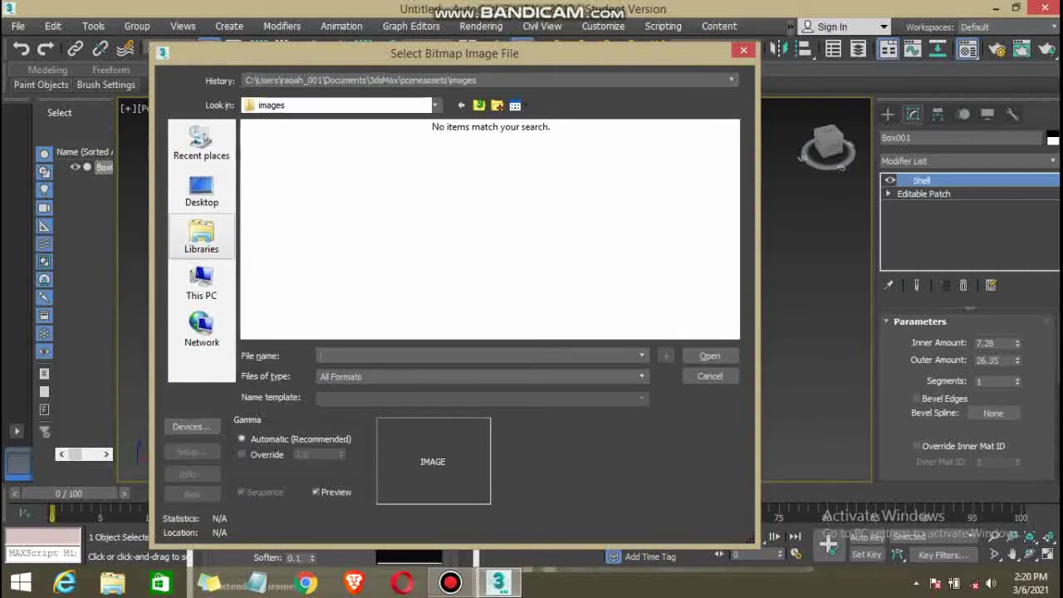
Browse Local Disk (D:) in the bitmap picker, checking its 3ds Max 2018 folders.
{"action": "left_click", "coordinate": [201, 282]}
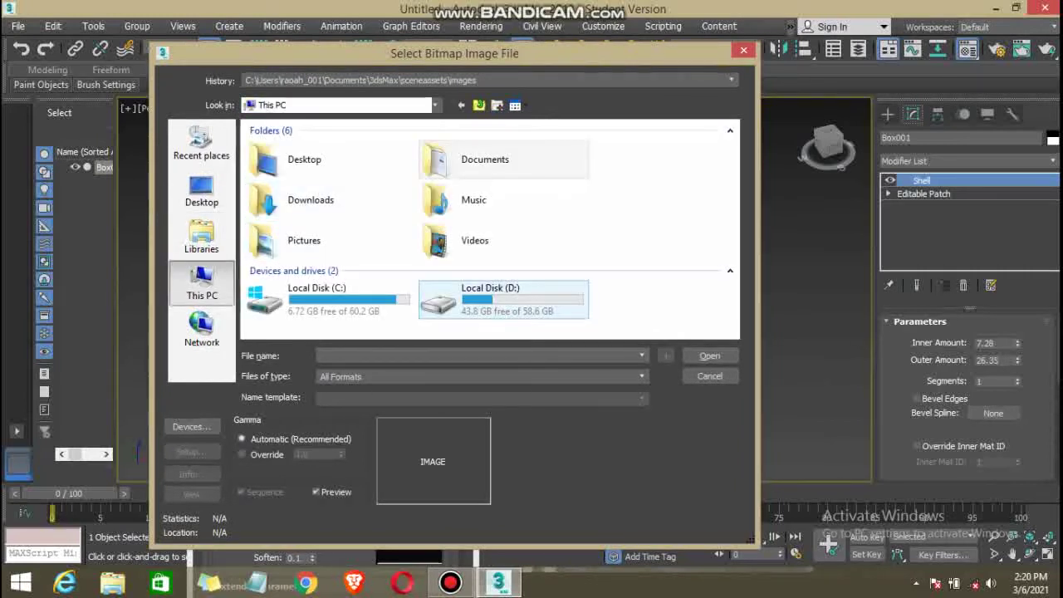
{"action": "double_click", "coordinate": [478, 299]}
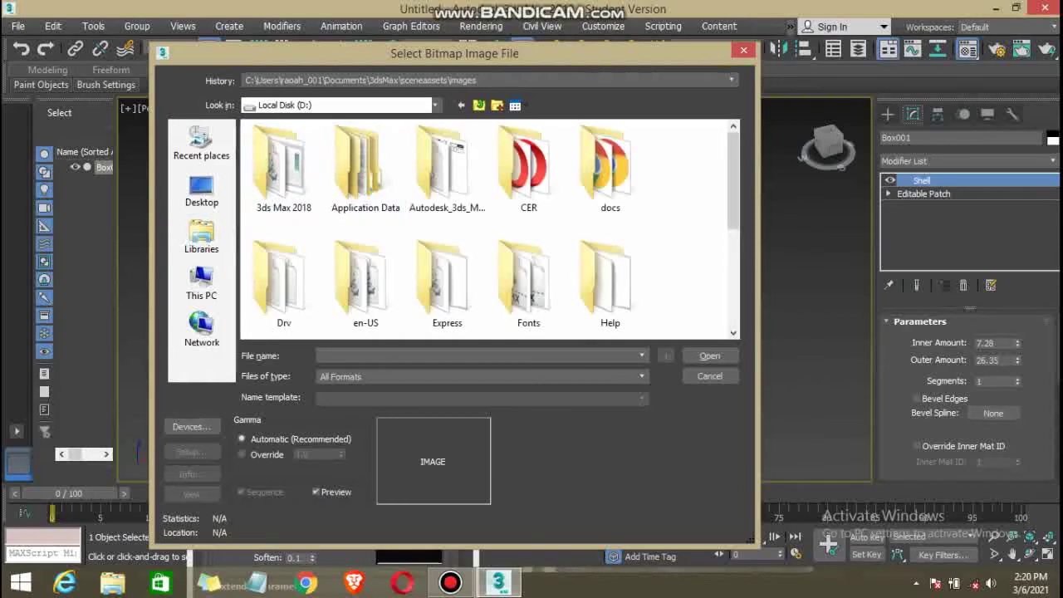
{"action": "scroll", "coordinate": [371, 292], "scroll_direction": "down", "scroll_amount": 2}
{"action": "scroll", "coordinate": [490, 228], "scroll_direction": "down", "scroll_amount": 2}
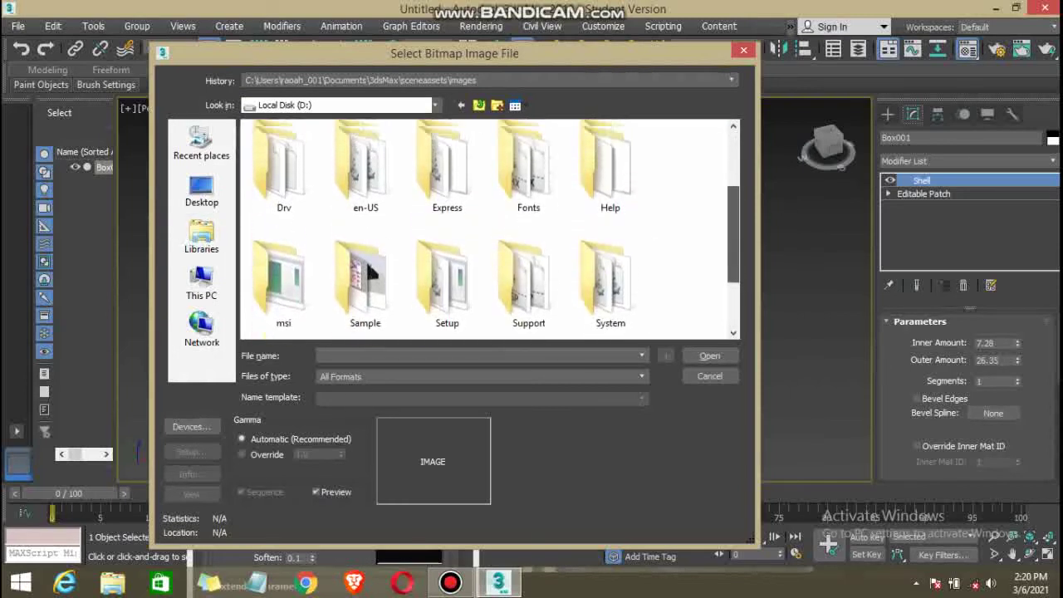
{"action": "scroll", "coordinate": [490, 228], "scroll_direction": "down", "scroll_amount": 1}
{"action": "scroll", "coordinate": [490, 228], "scroll_direction": "up", "scroll_amount": 2}
{"action": "scroll", "coordinate": [372, 267], "scroll_direction": "up", "scroll_amount": 2}
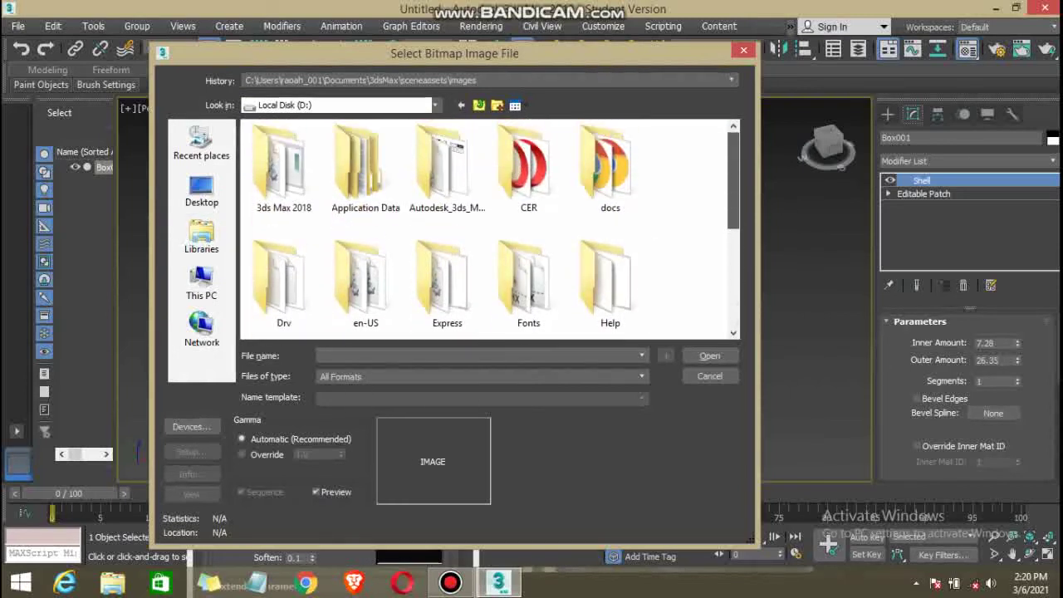
{"action": "double_click", "coordinate": [284, 165]}
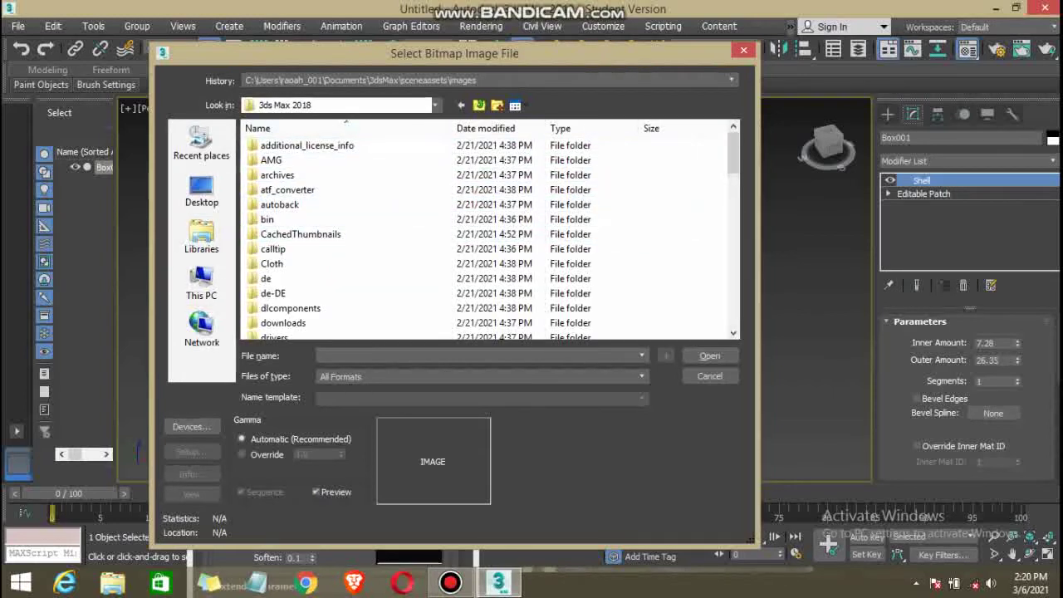
{"action": "key", "text": "BackSpace"}
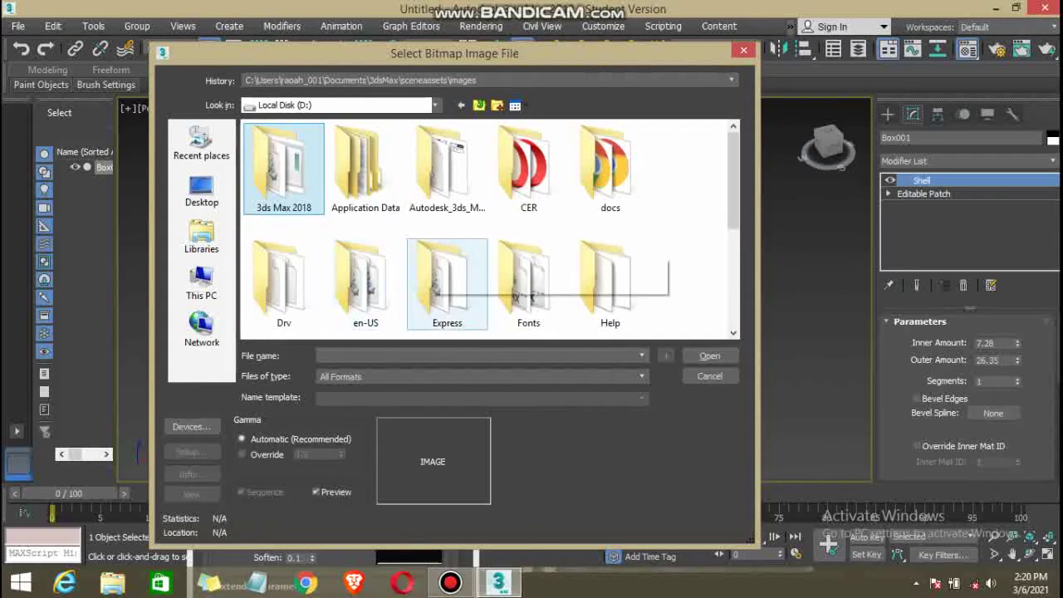
{"action": "double_click", "coordinate": [447, 179]}
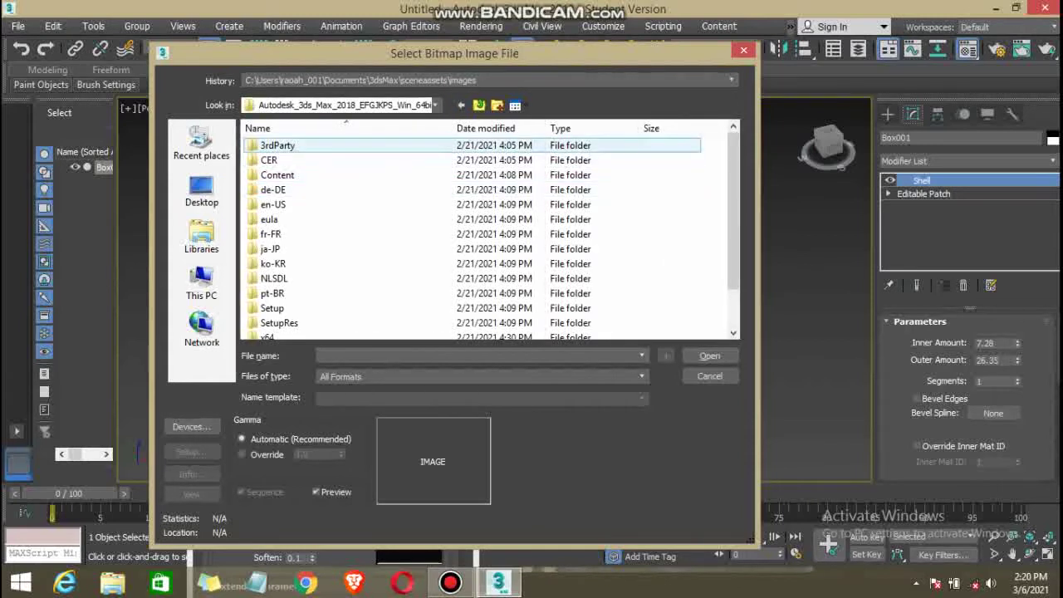
{"action": "scroll", "coordinate": [486, 232], "scroll_direction": "down", "scroll_amount": 1}
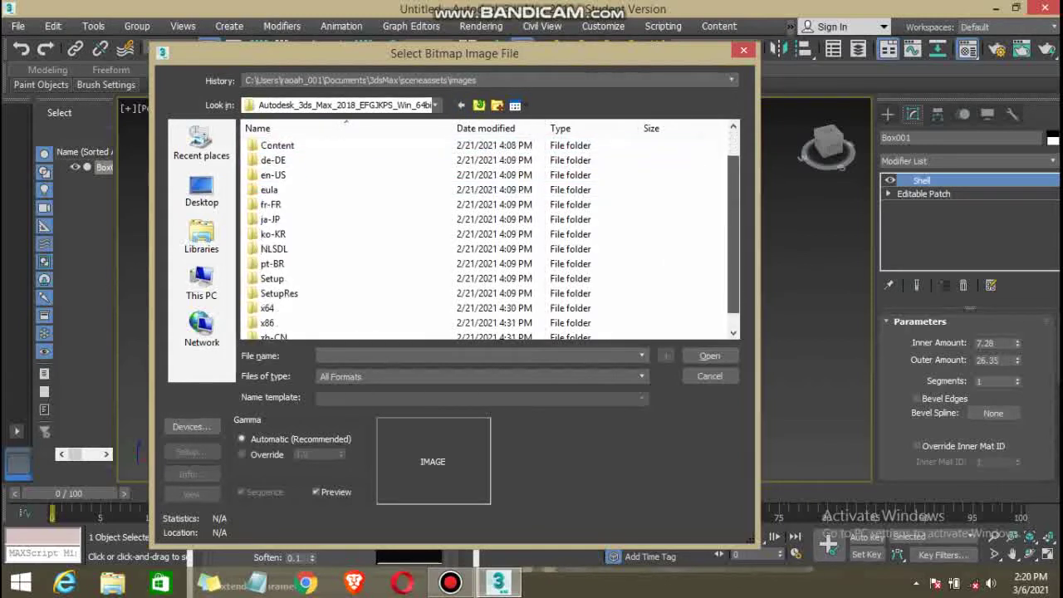
{"action": "scroll", "coordinate": [486, 233], "scroll_direction": "up", "scroll_amount": 1}
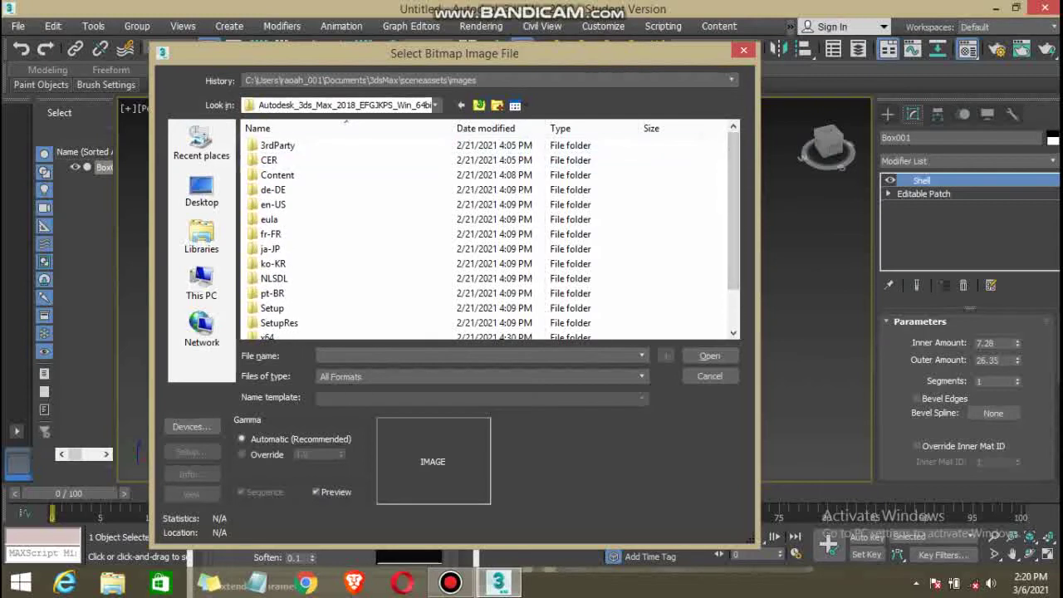
{"action": "key", "text": "BackSpace"}
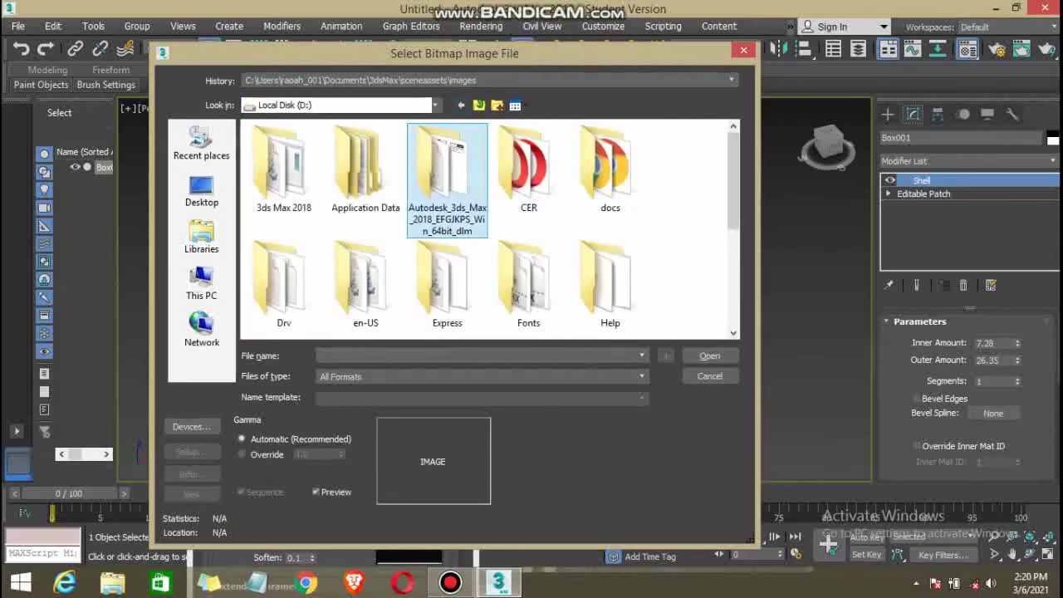
{"action": "scroll", "coordinate": [371, 187], "scroll_direction": "down", "scroll_amount": 2}
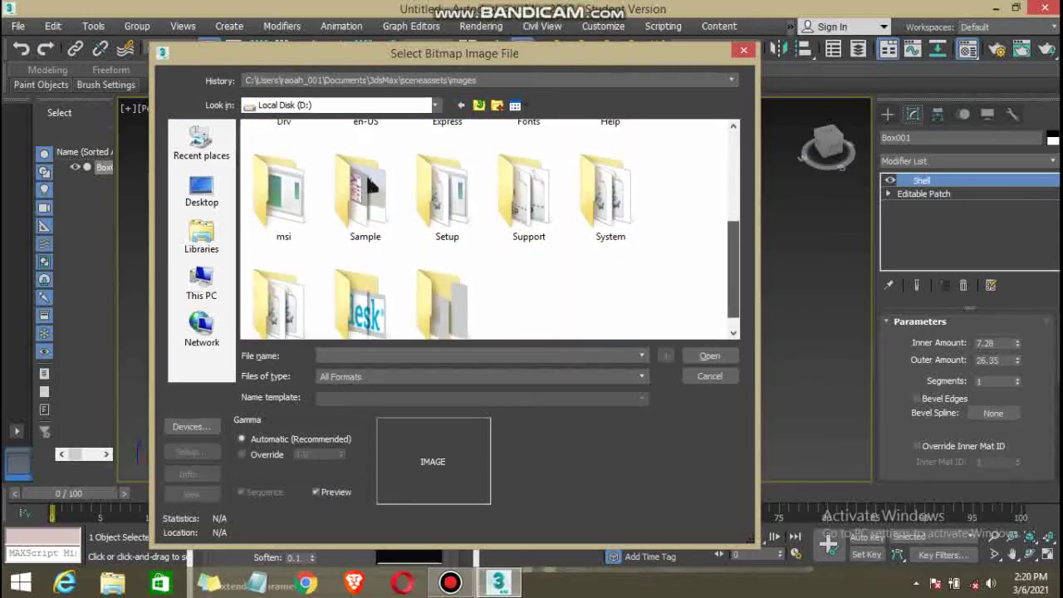
{"action": "scroll", "coordinate": [491, 229], "scroll_direction": "down", "scroll_amount": 1}
{"action": "scroll", "coordinate": [371, 168], "scroll_direction": "up", "scroll_amount": 2}
{"action": "scroll", "coordinate": [371, 168], "scroll_direction": "up", "scroll_amount": 1}
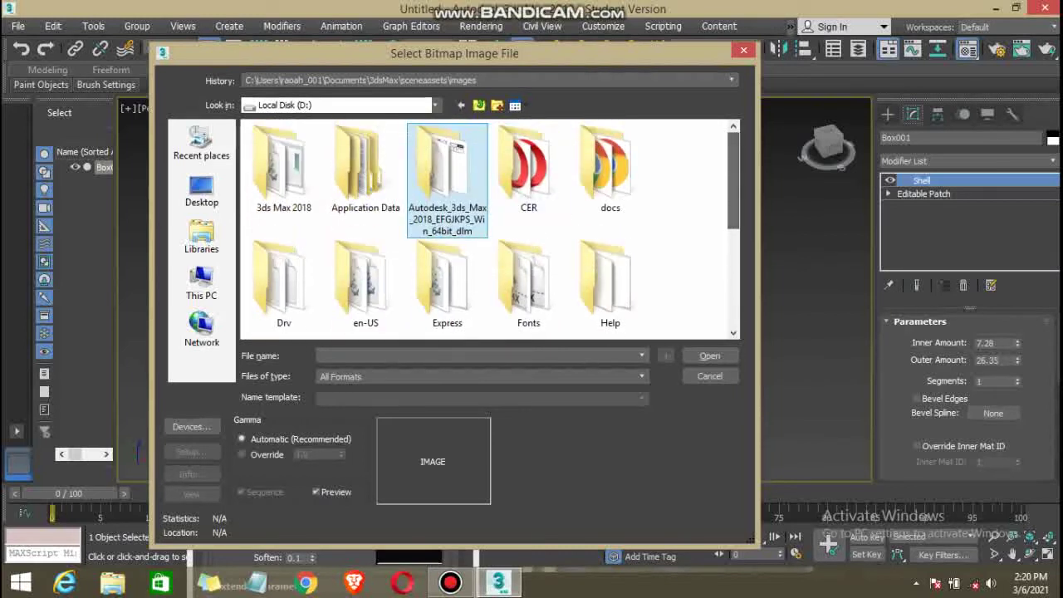
Go from This PC through Local Disk (D:) into Application Data > Autodesk.
{"action": "left_click", "coordinate": [462, 104]}
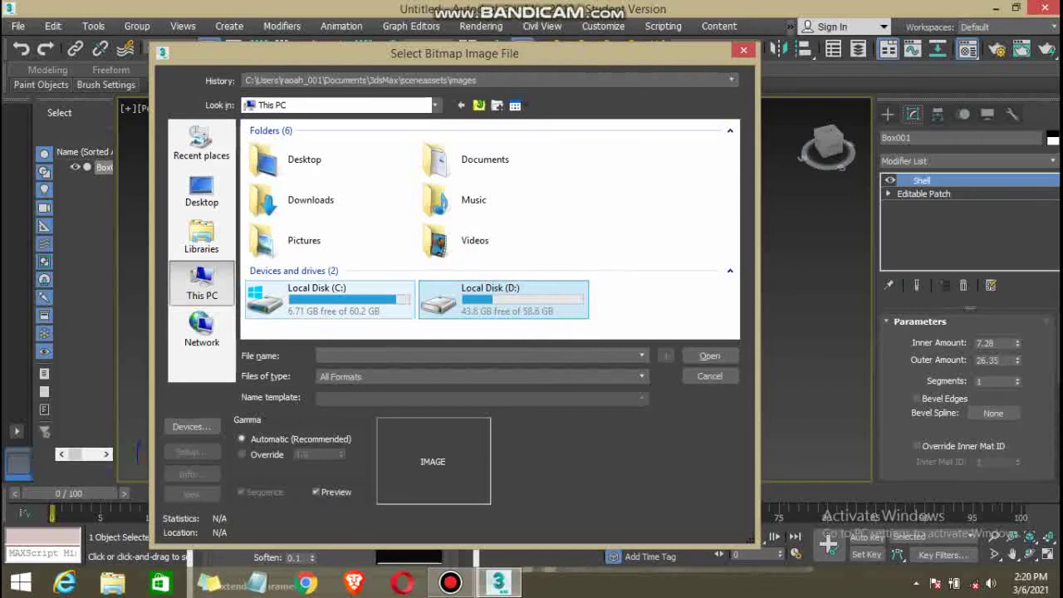
{"action": "double_click", "coordinate": [315, 297]}
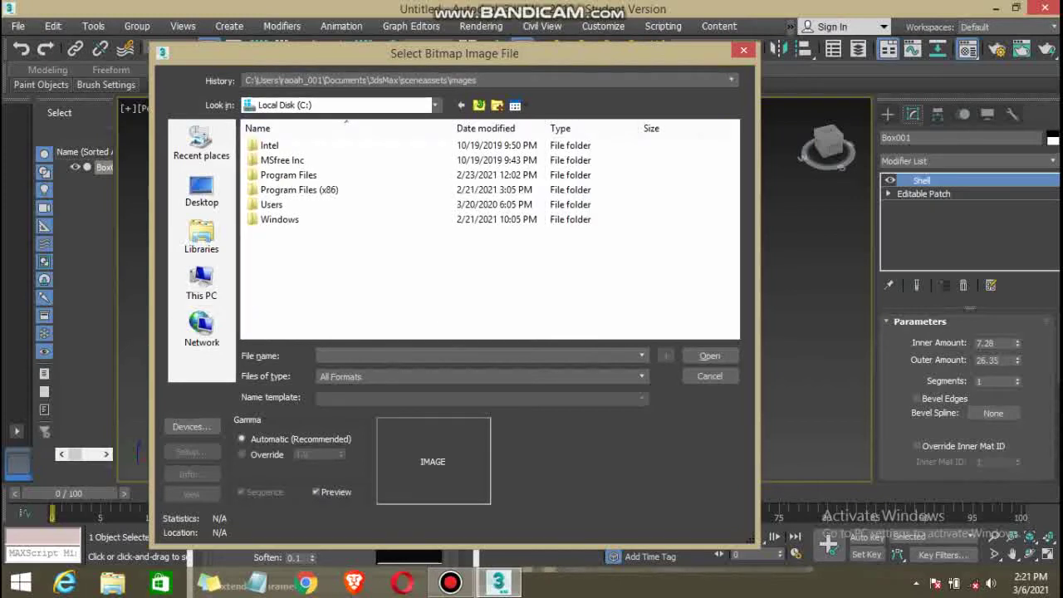
{"action": "left_click", "coordinate": [462, 104]}
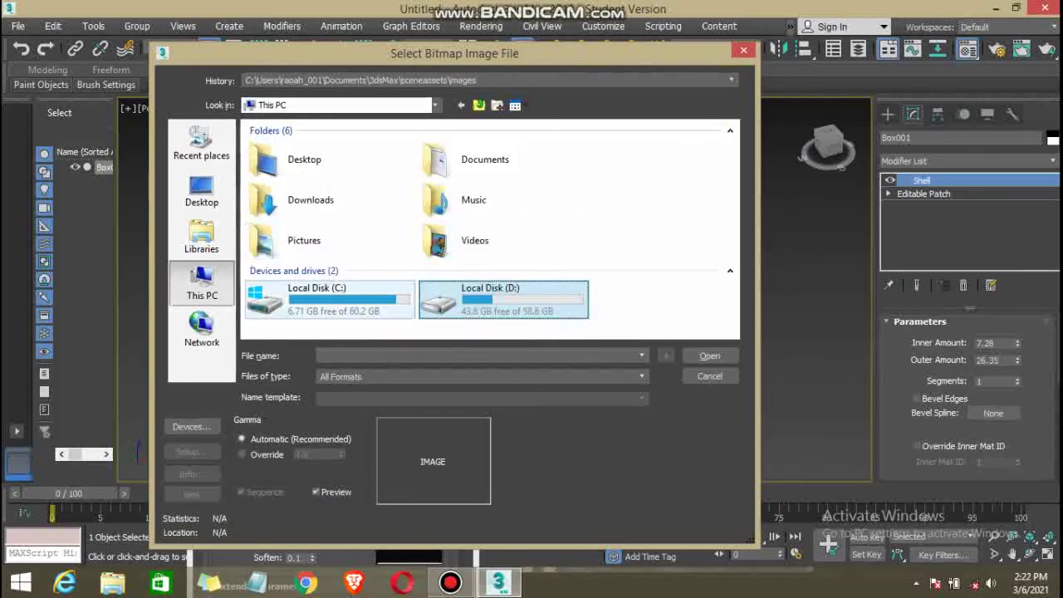
{"action": "double_click", "coordinate": [491, 300]}
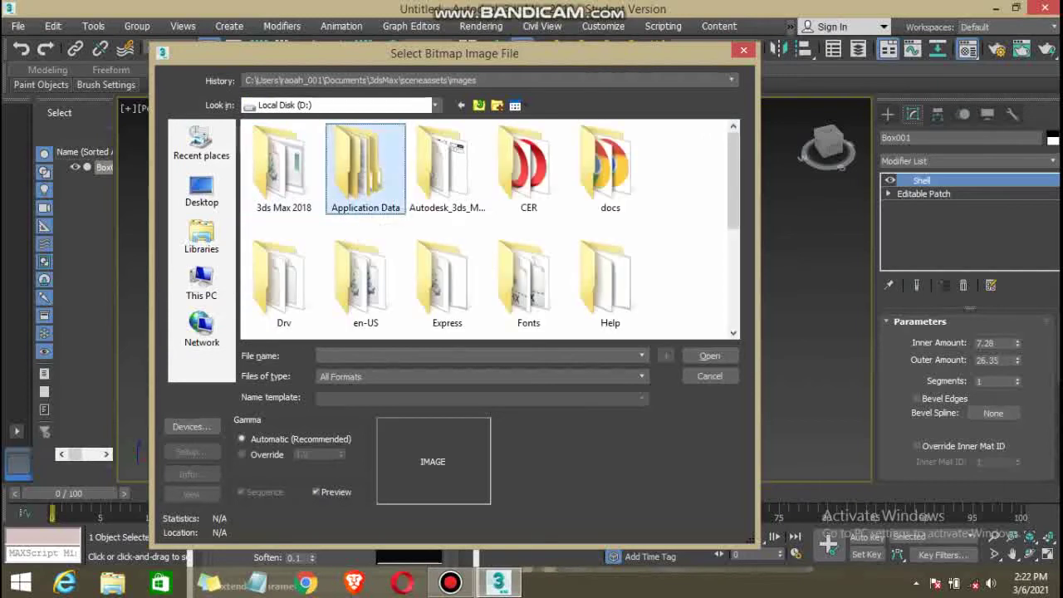
{"action": "double_click", "coordinate": [366, 166]}
{"action": "double_click", "coordinate": [285, 144]}
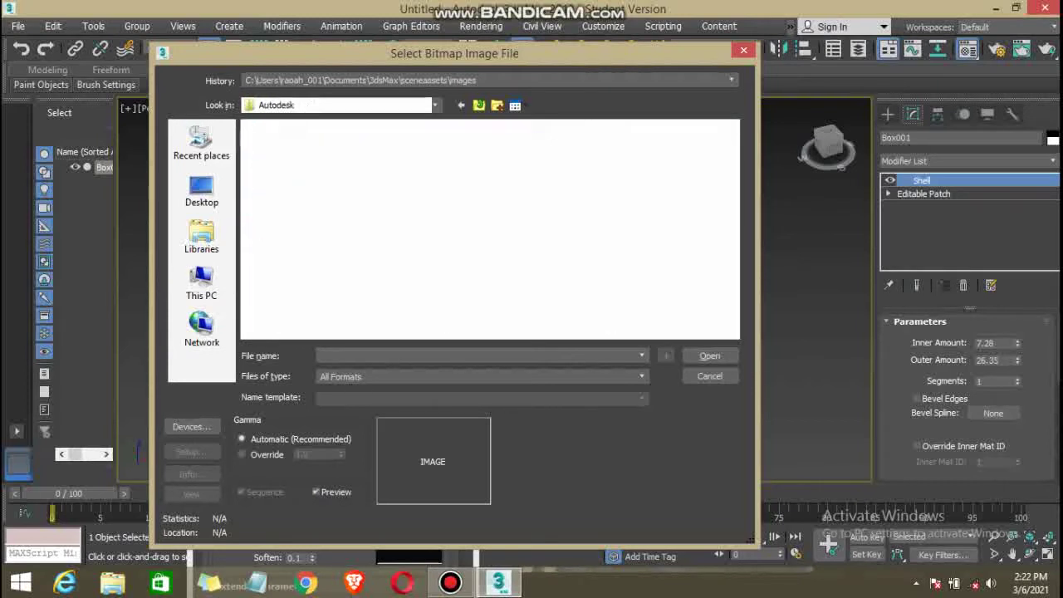
From the Textures folder, load Sitework.Paving - Surfacing.Pavers.2 as the diffuse bitmap.
{"action": "double_click", "coordinate": [274, 144]}
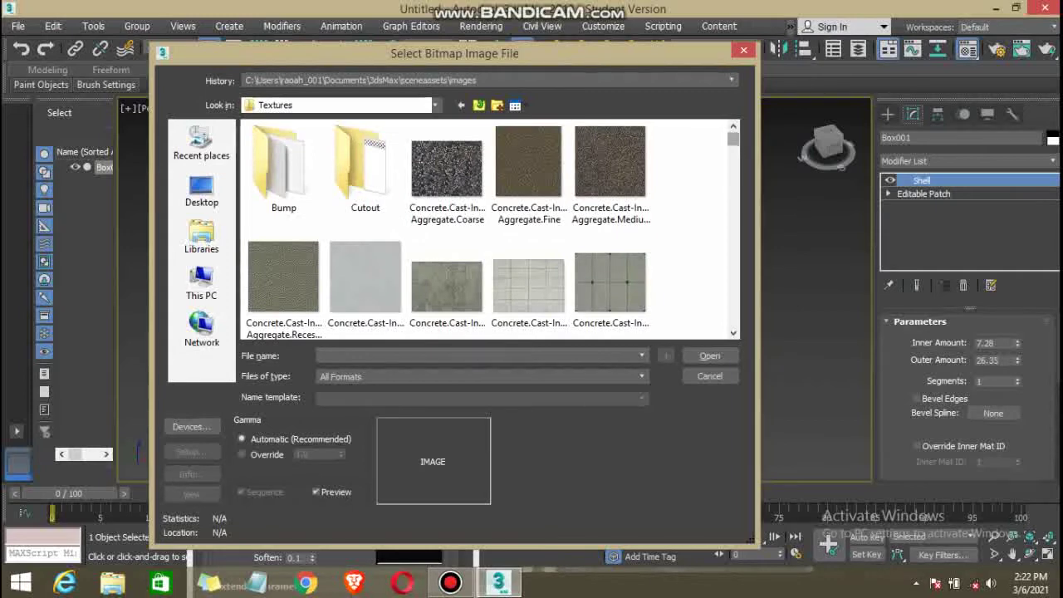
{"action": "scroll", "coordinate": [491, 228], "scroll_direction": "down", "scroll_amount": 3}
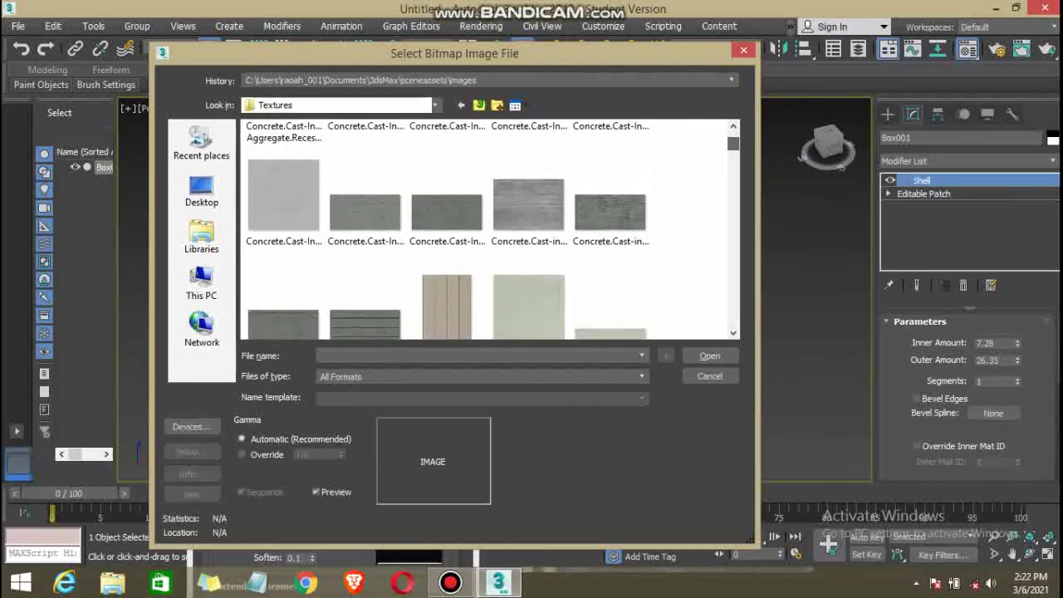
{"action": "scroll", "coordinate": [490, 228], "scroll_direction": "up", "scroll_amount": 2}
{"action": "scroll", "coordinate": [490, 228], "scroll_direction": "up", "scroll_amount": 1}
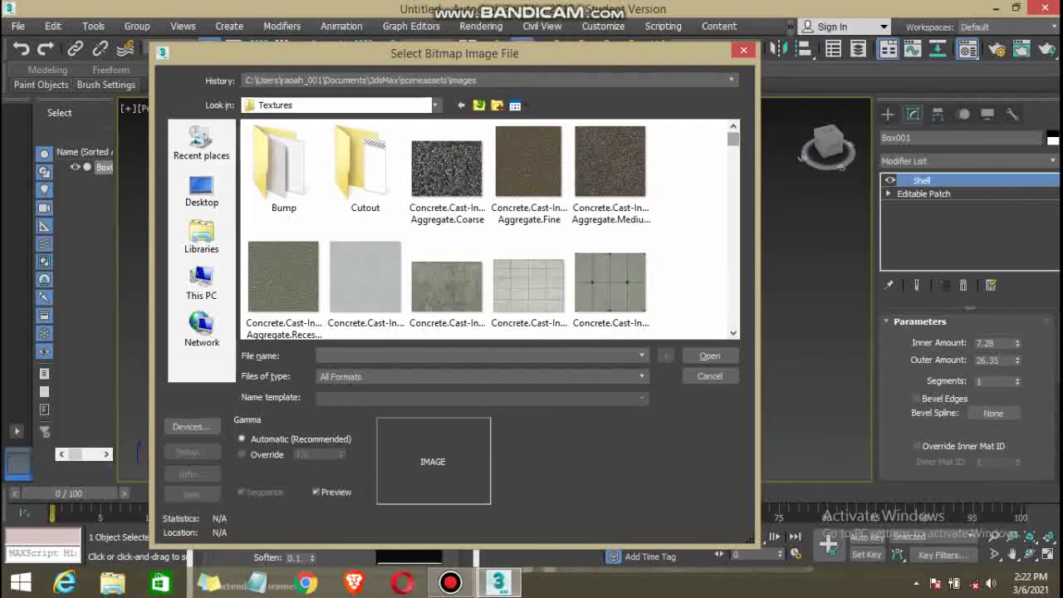
{"action": "scroll", "coordinate": [490, 229], "scroll_direction": "down", "scroll_amount": 3}
{"action": "scroll", "coordinate": [491, 228], "scroll_direction": "down", "scroll_amount": 2}
{"action": "scroll", "coordinate": [491, 229], "scroll_direction": "down", "scroll_amount": 2}
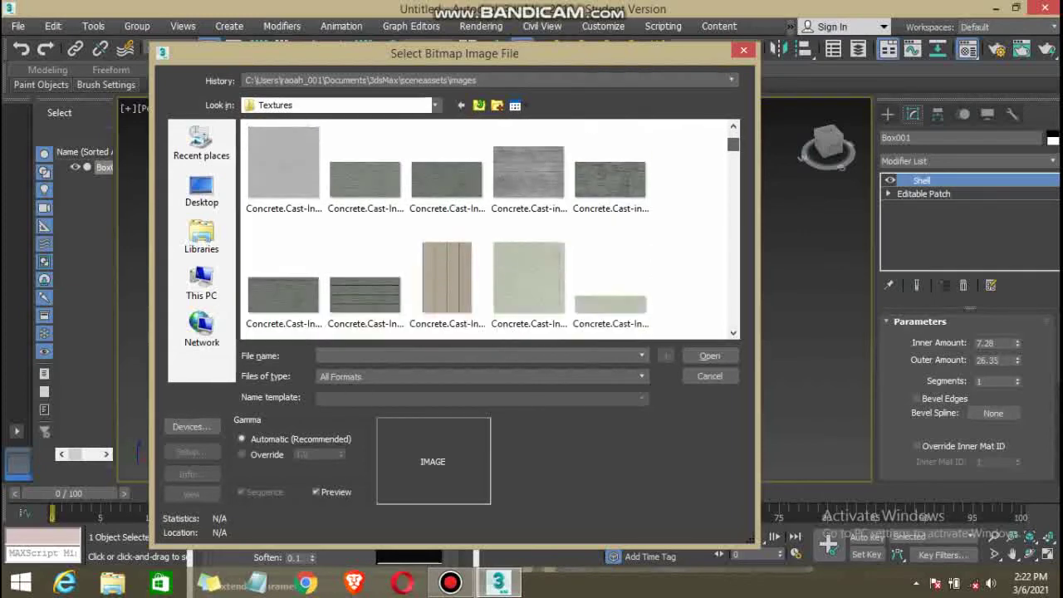
{"action": "scroll", "coordinate": [490, 228], "scroll_direction": "down", "scroll_amount": 2}
{"action": "scroll", "coordinate": [490, 229], "scroll_direction": "down", "scroll_amount": 2}
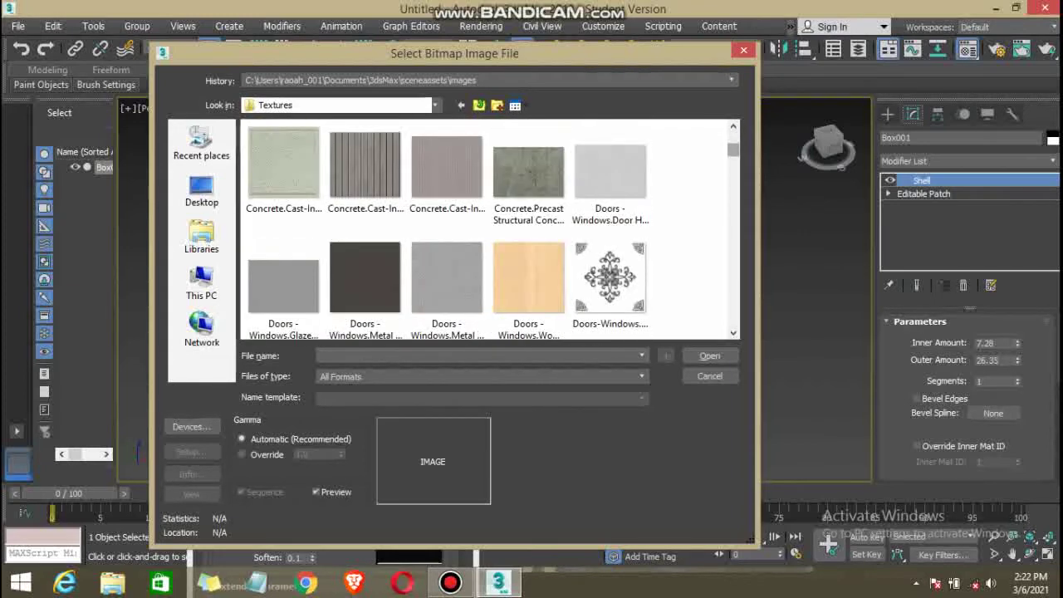
{"action": "scroll", "coordinate": [491, 228], "scroll_direction": "down", "scroll_amount": 2}
{"action": "scroll", "coordinate": [490, 229], "scroll_direction": "down", "scroll_amount": 2}
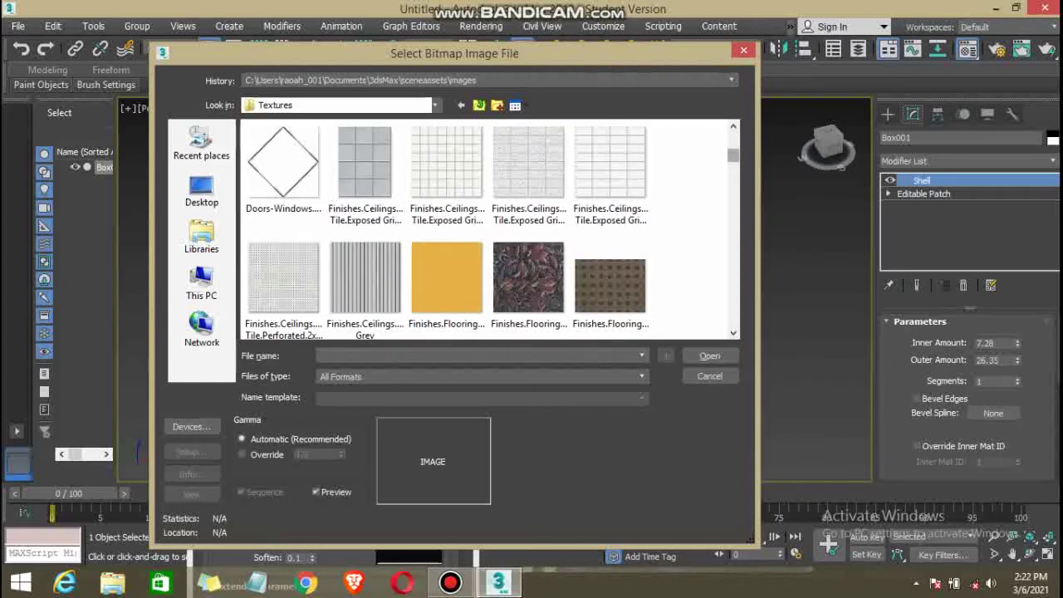
{"action": "scroll", "coordinate": [491, 229], "scroll_direction": "down", "scroll_amount": 2}
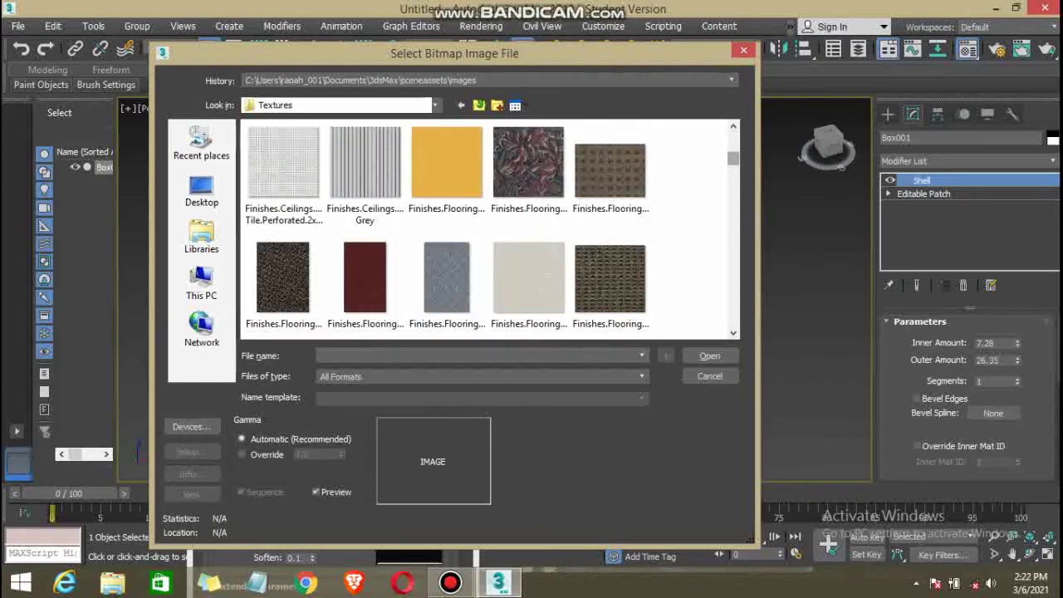
{"action": "scroll", "coordinate": [490, 229], "scroll_direction": "down", "scroll_amount": 2}
{"action": "scroll", "coordinate": [490, 229], "scroll_direction": "down", "scroll_amount": 2}
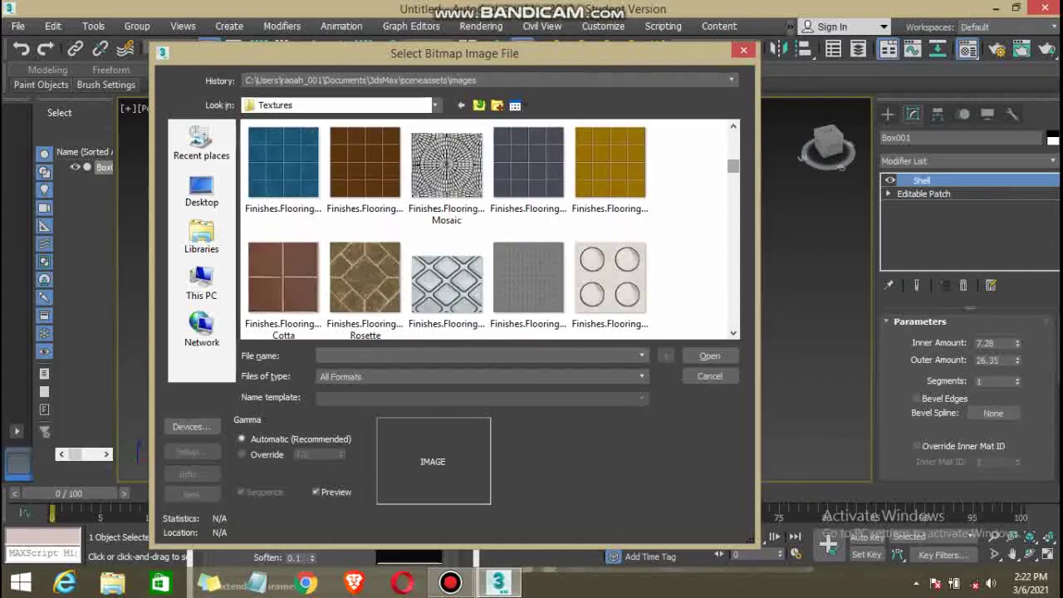
{"action": "scroll", "coordinate": [491, 228], "scroll_direction": "down", "scroll_amount": 2}
{"action": "scroll", "coordinate": [490, 229], "scroll_direction": "down", "scroll_amount": 2}
{"action": "scroll", "coordinate": [490, 228], "scroll_direction": "down", "scroll_amount": 2}
{"action": "scroll", "coordinate": [490, 228], "scroll_direction": "down", "scroll_amount": 2}
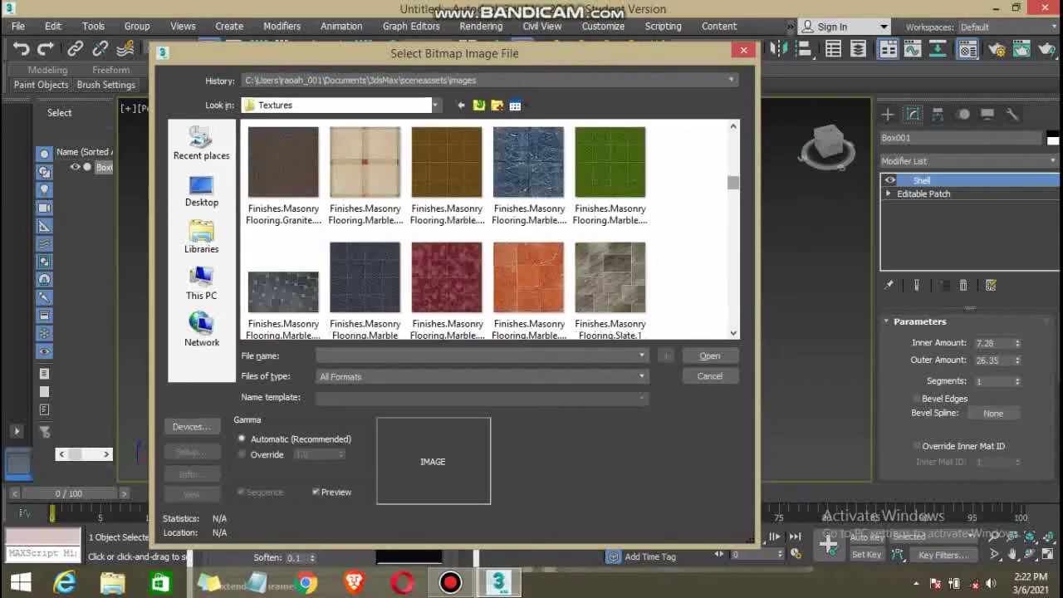
{"action": "scroll", "coordinate": [491, 229], "scroll_direction": "down", "scroll_amount": 2}
{"action": "scroll", "coordinate": [490, 228], "scroll_direction": "up", "scroll_amount": 6}
{"action": "scroll", "coordinate": [491, 229], "scroll_direction": "down", "scroll_amount": 2}
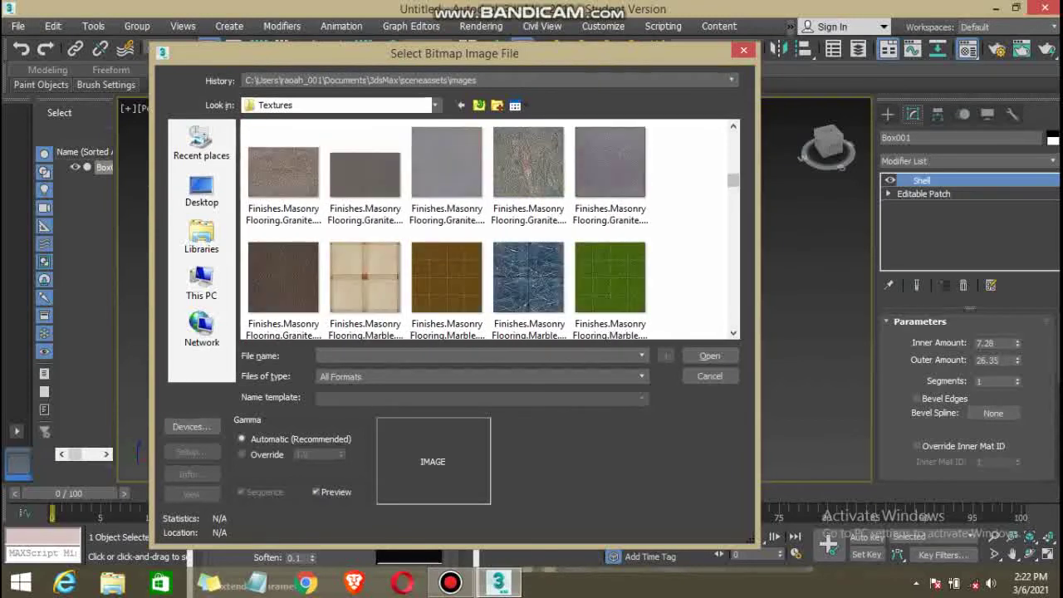
{"action": "scroll", "coordinate": [490, 229], "scroll_direction": "down", "scroll_amount": 2}
{"action": "scroll", "coordinate": [490, 229], "scroll_direction": "down", "scroll_amount": 2}
{"action": "scroll", "coordinate": [491, 229], "scroll_direction": "down", "scroll_amount": 2}
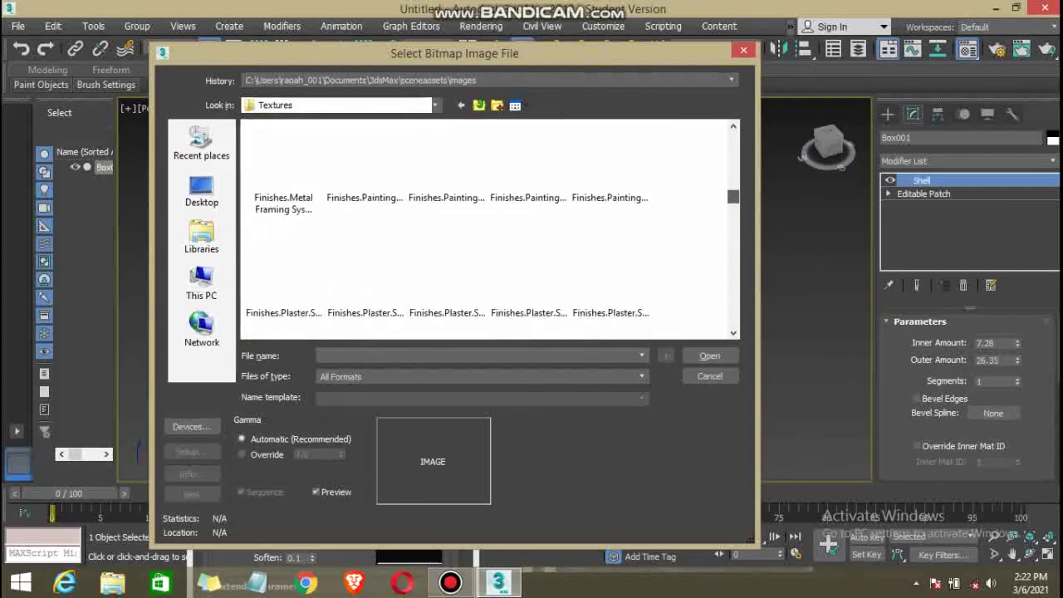
{"action": "scroll", "coordinate": [491, 228], "scroll_direction": "down", "scroll_amount": 2}
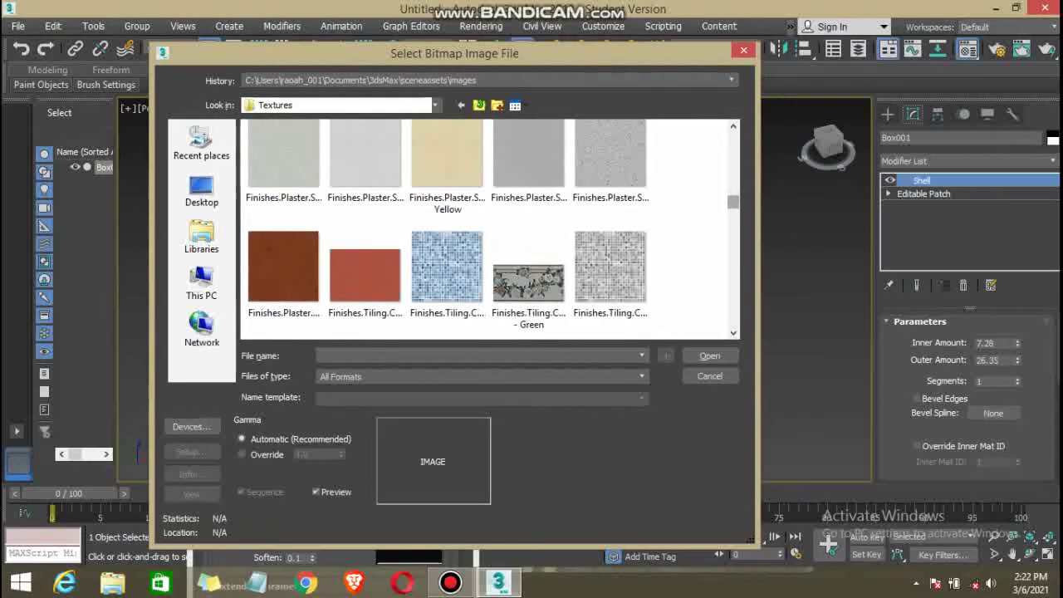
{"action": "scroll", "coordinate": [490, 229], "scroll_direction": "up", "scroll_amount": 4}
{"action": "scroll", "coordinate": [490, 229], "scroll_direction": "up", "scroll_amount": 2}
{"action": "scroll", "coordinate": [490, 229], "scroll_direction": "up", "scroll_amount": 2}
{"action": "scroll", "coordinate": [490, 229], "scroll_direction": "up", "scroll_amount": 2}
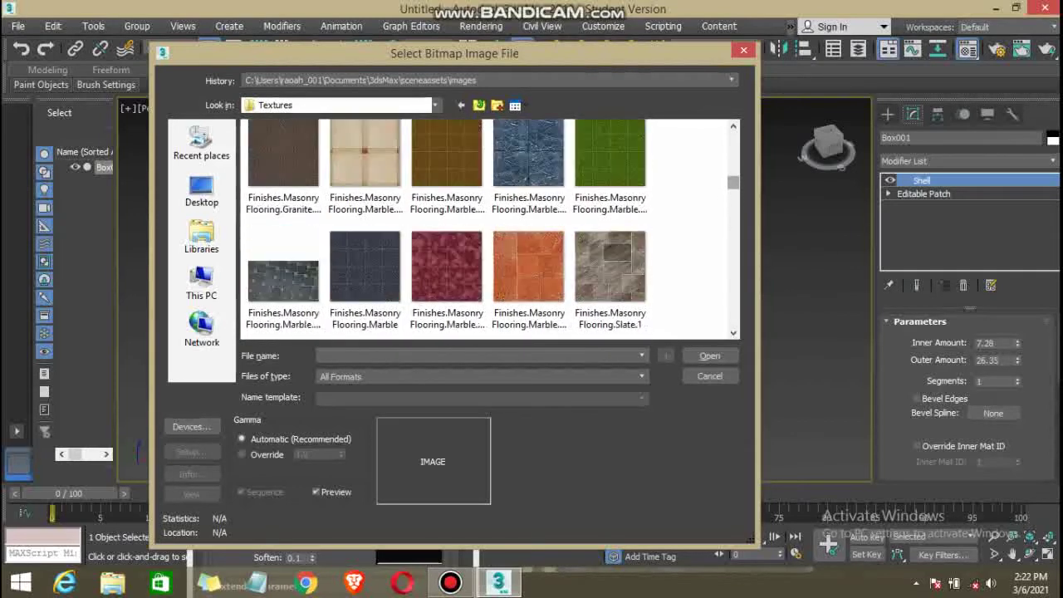
{"action": "scroll", "coordinate": [491, 228], "scroll_direction": "up", "scroll_amount": 2}
{"action": "scroll", "coordinate": [490, 228], "scroll_direction": "up", "scroll_amount": 2}
{"action": "scroll", "coordinate": [490, 229], "scroll_direction": "up", "scroll_amount": 2}
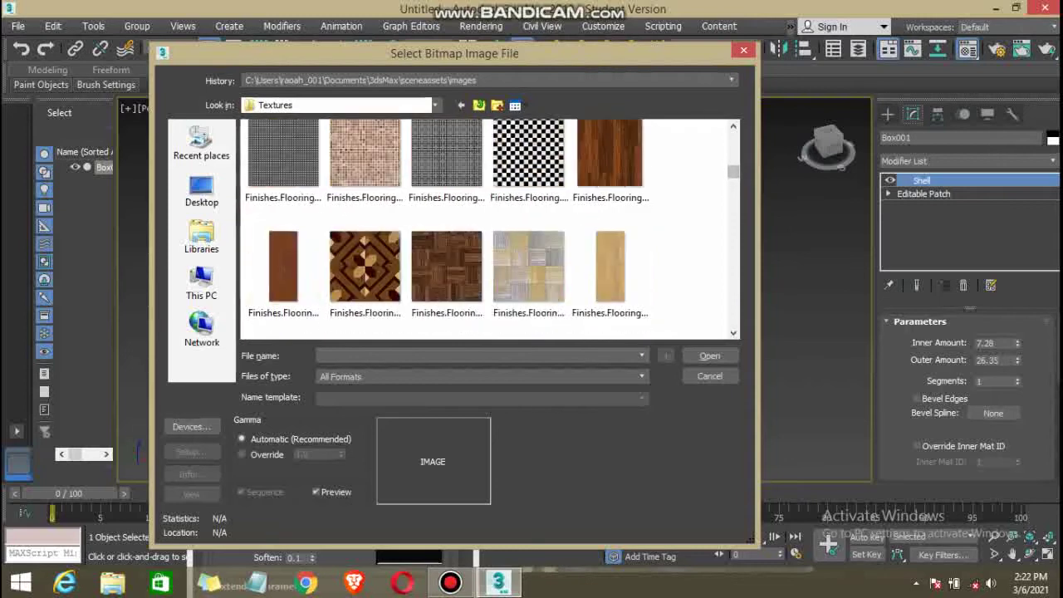
{"action": "scroll", "coordinate": [490, 228], "scroll_direction": "up", "scroll_amount": 2}
{"action": "scroll", "coordinate": [491, 229], "scroll_direction": "up", "scroll_amount": 2}
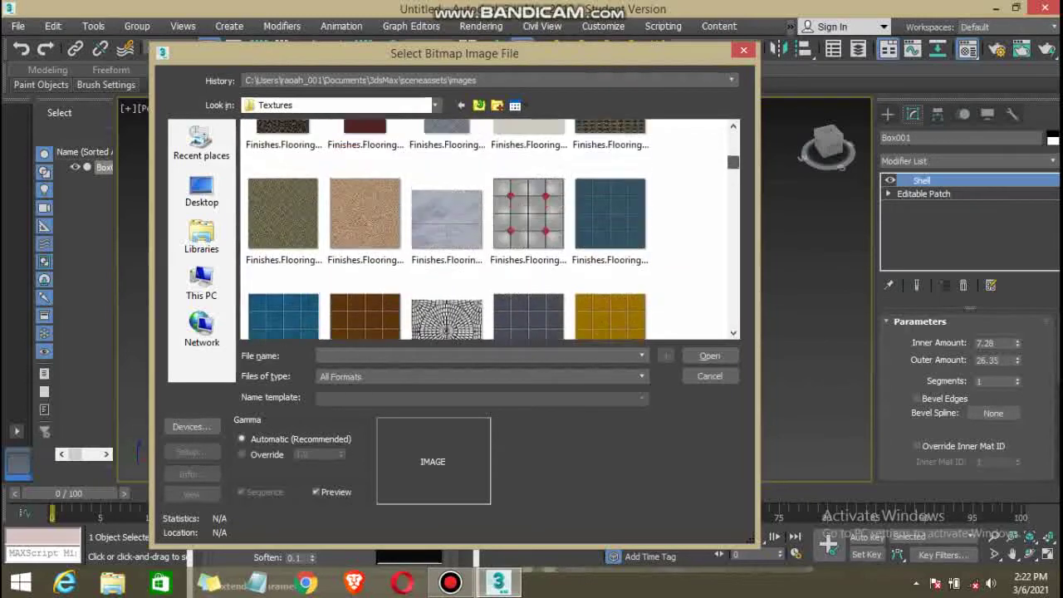
{"action": "scroll", "coordinate": [490, 228], "scroll_direction": "up", "scroll_amount": 2}
{"action": "scroll", "coordinate": [491, 228], "scroll_direction": "down", "scroll_amount": 6}
{"action": "scroll", "coordinate": [490, 228], "scroll_direction": "down", "scroll_amount": 4}
{"action": "scroll", "coordinate": [491, 229], "scroll_direction": "down", "scroll_amount": 2}
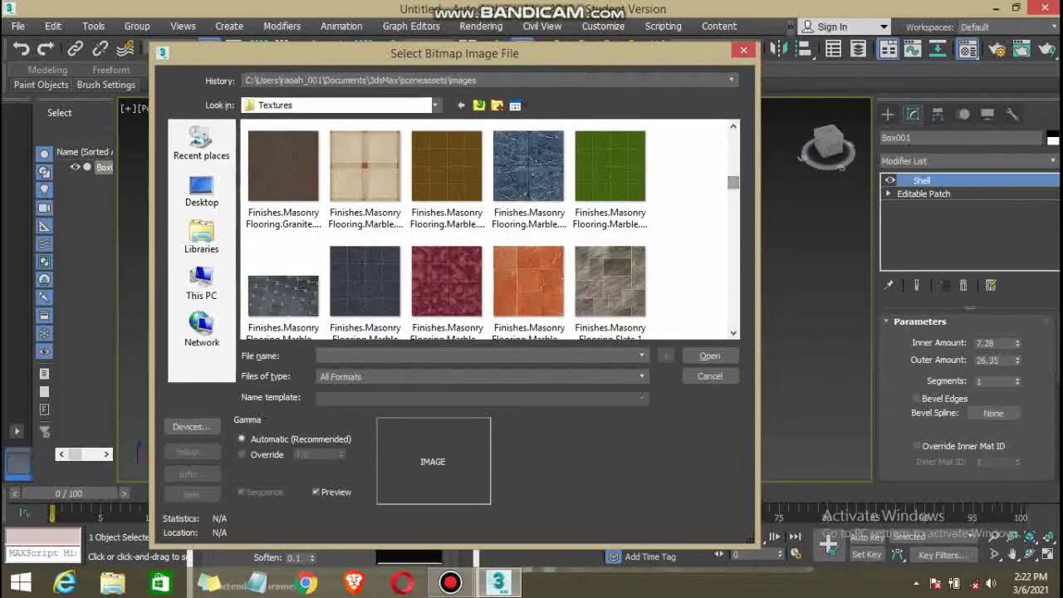
{"action": "scroll", "coordinate": [490, 229], "scroll_direction": "down", "scroll_amount": 2}
{"action": "scroll", "coordinate": [490, 229], "scroll_direction": "down", "scroll_amount": 2}
{"action": "scroll", "coordinate": [490, 228], "scroll_direction": "down", "scroll_amount": 2}
{"action": "scroll", "coordinate": [490, 228], "scroll_direction": "down", "scroll_amount": 2}
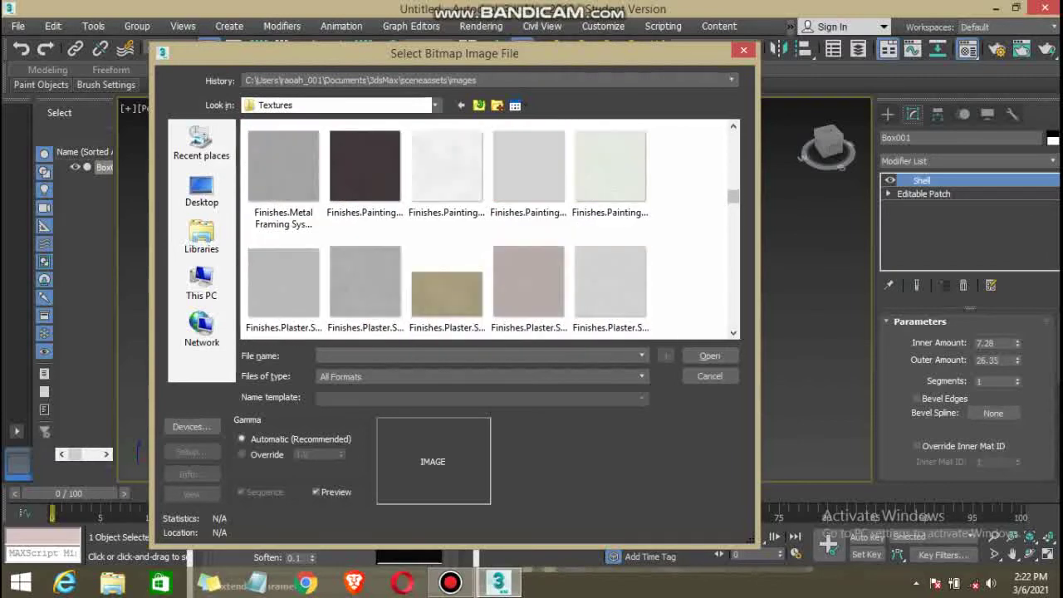
{"action": "scroll", "coordinate": [490, 229], "scroll_direction": "down", "scroll_amount": 2}
{"action": "scroll", "coordinate": [490, 228], "scroll_direction": "down", "scroll_amount": 2}
{"action": "scroll", "coordinate": [490, 228], "scroll_direction": "down", "scroll_amount": 2}
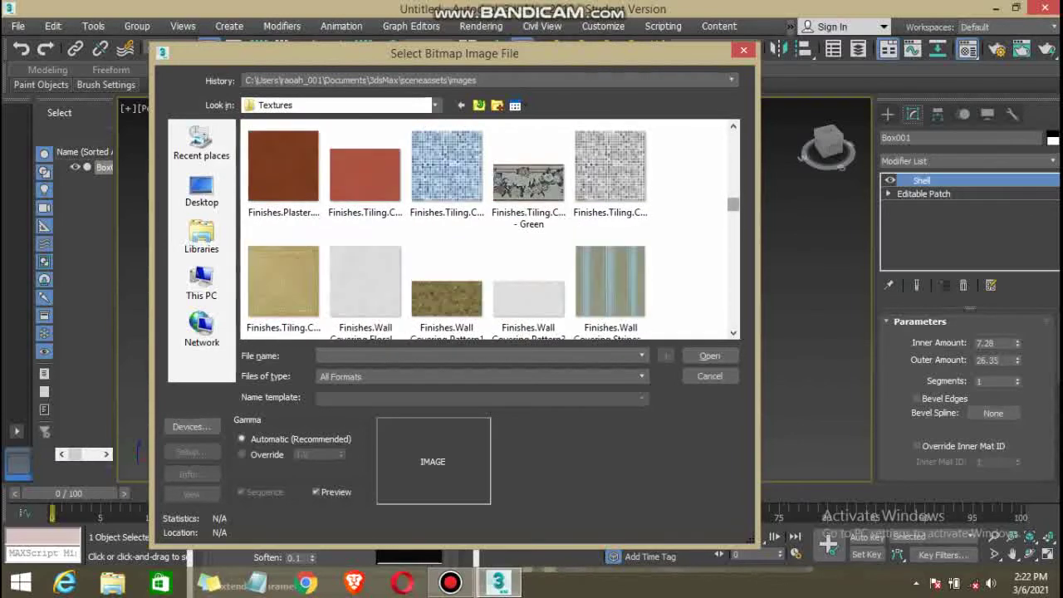
{"action": "scroll", "coordinate": [490, 228], "scroll_direction": "down", "scroll_amount": 2}
{"action": "scroll", "coordinate": [491, 228], "scroll_direction": "down", "scroll_amount": 2}
{"action": "scroll", "coordinate": [491, 229], "scroll_direction": "down", "scroll_amount": 2}
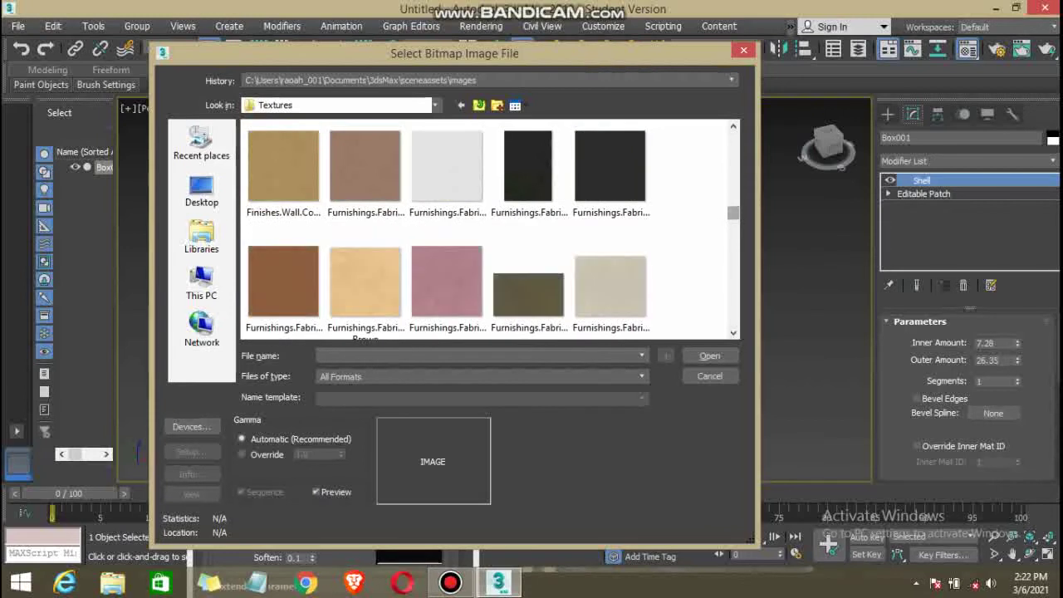
{"action": "scroll", "coordinate": [491, 228], "scroll_direction": "down", "scroll_amount": 2}
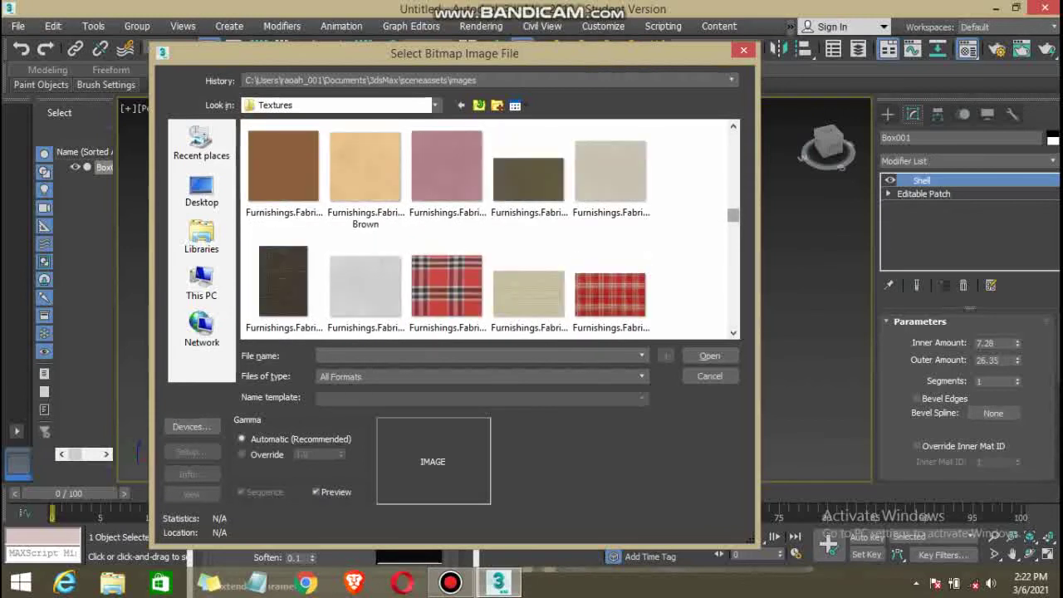
{"action": "scroll", "coordinate": [490, 229], "scroll_direction": "down", "scroll_amount": 4}
{"action": "scroll", "coordinate": [490, 229], "scroll_direction": "down", "scroll_amount": 2}
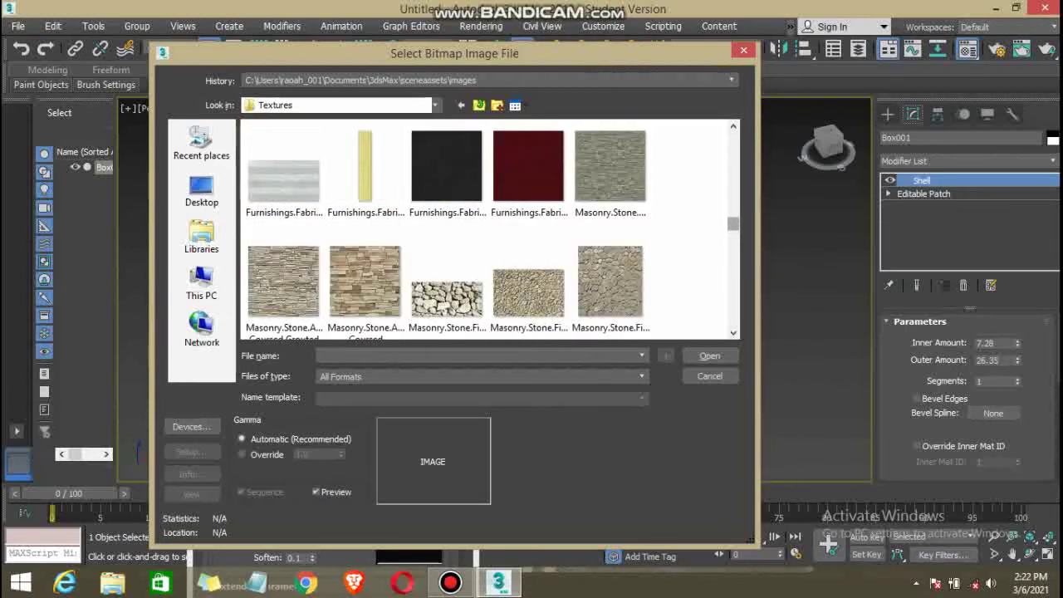
{"action": "scroll", "coordinate": [490, 228], "scroll_direction": "down", "scroll_amount": 2}
{"action": "scroll", "coordinate": [490, 229], "scroll_direction": "down", "scroll_amount": 2}
{"action": "scroll", "coordinate": [490, 229], "scroll_direction": "down", "scroll_amount": 2}
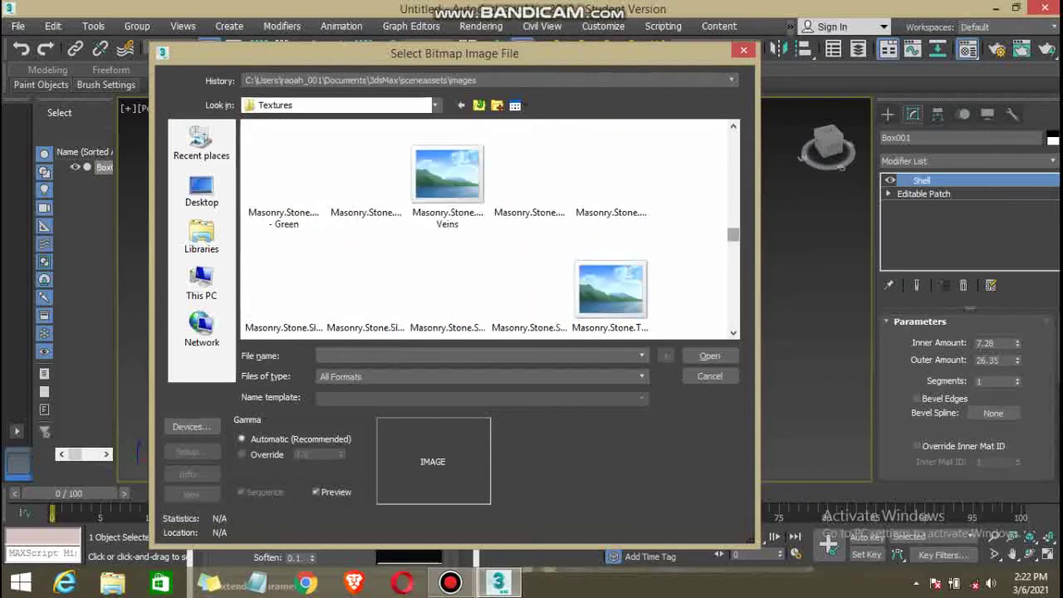
{"action": "scroll", "coordinate": [490, 229], "scroll_direction": "down", "scroll_amount": 2}
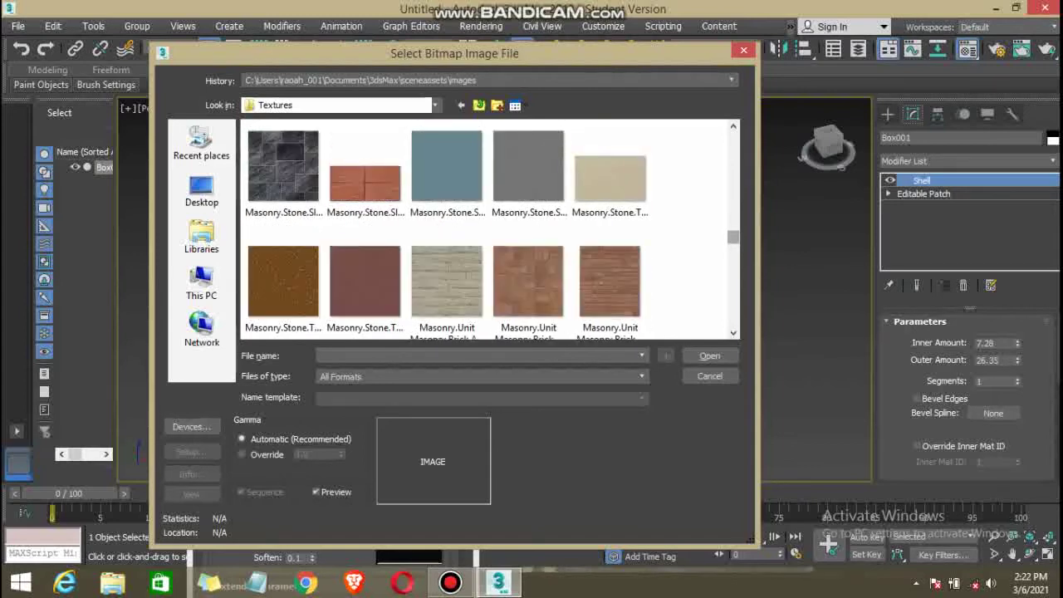
{"action": "scroll", "coordinate": [490, 228], "scroll_direction": "down", "scroll_amount": 2}
{"action": "scroll", "coordinate": [490, 229], "scroll_direction": "down", "scroll_amount": 2}
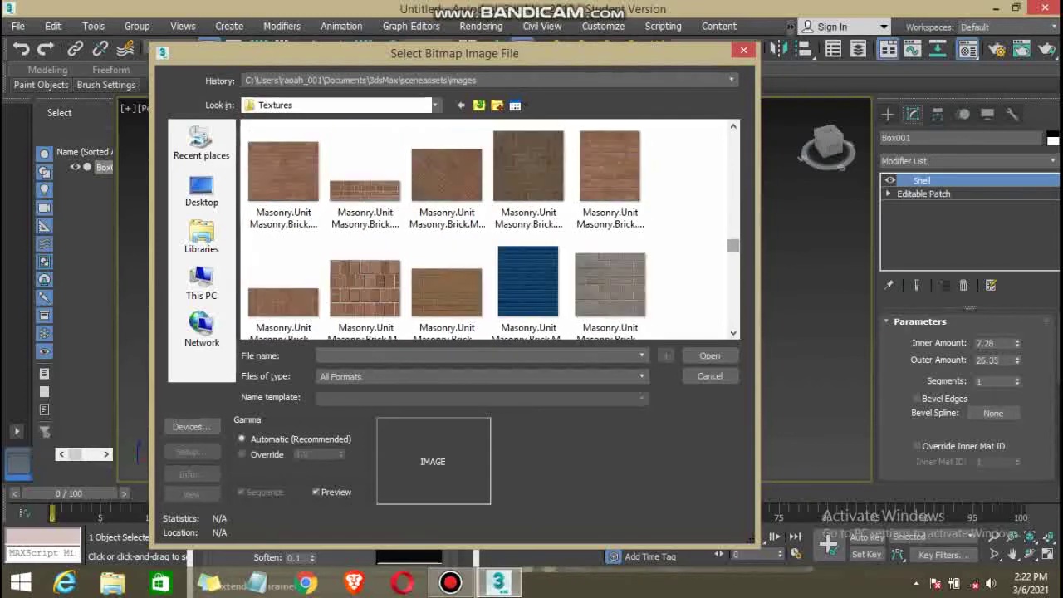
{"action": "scroll", "coordinate": [490, 229], "scroll_direction": "down", "scroll_amount": 2}
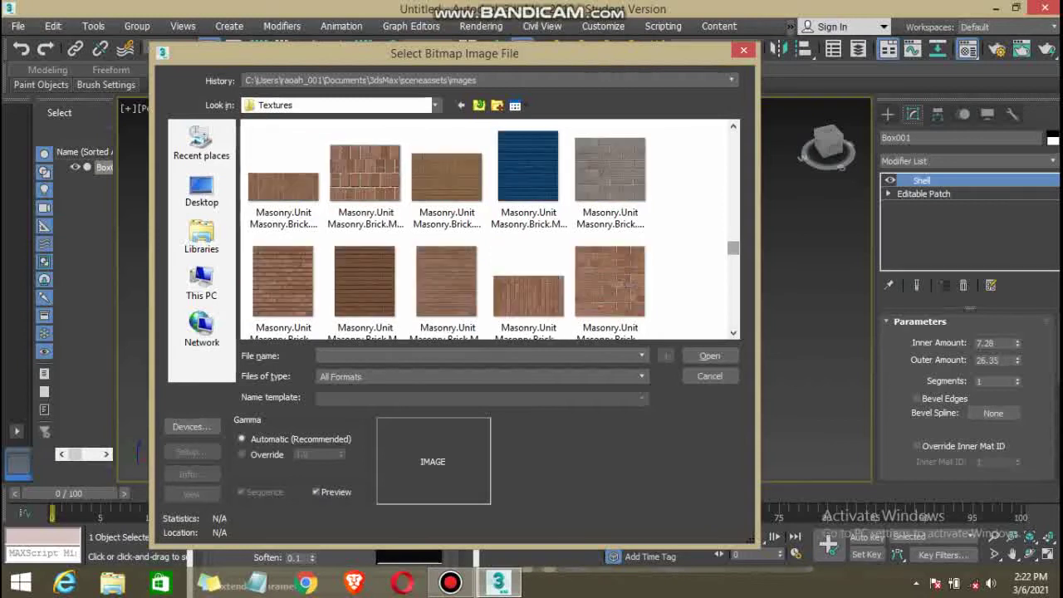
{"action": "scroll", "coordinate": [490, 228], "scroll_direction": "down", "scroll_amount": 2}
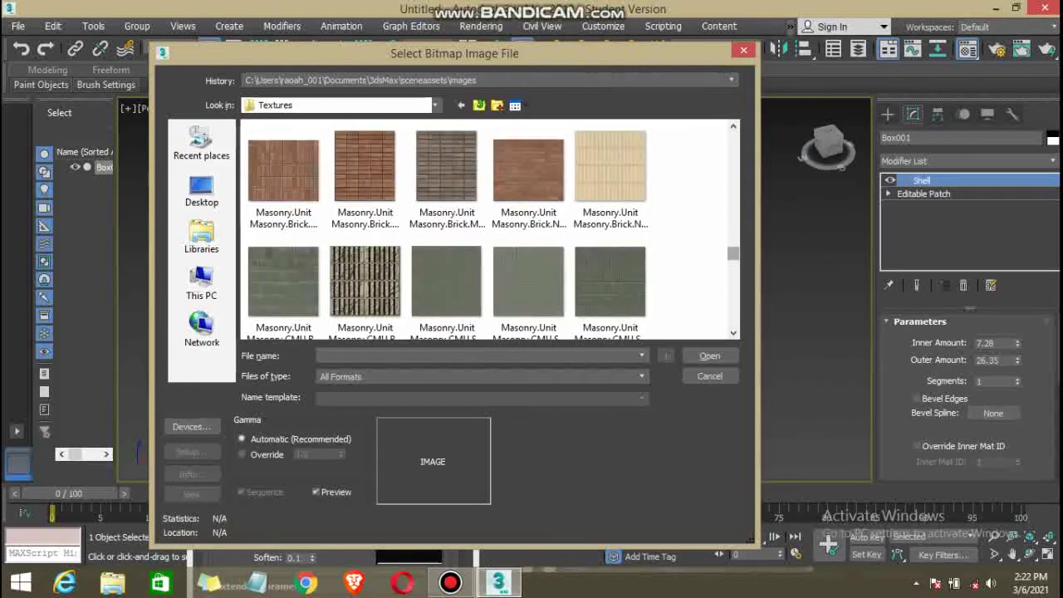
{"action": "scroll", "coordinate": [490, 229], "scroll_direction": "down", "scroll_amount": 2}
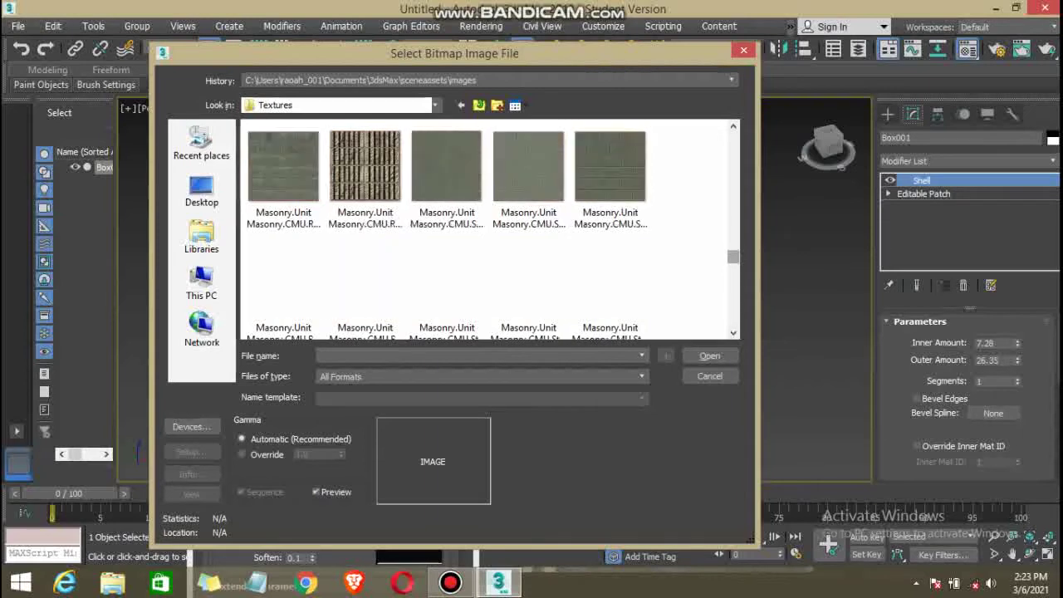
{"action": "scroll", "coordinate": [490, 229], "scroll_direction": "down", "scroll_amount": 2}
{"action": "scroll", "coordinate": [490, 228], "scroll_direction": "down", "scroll_amount": 2}
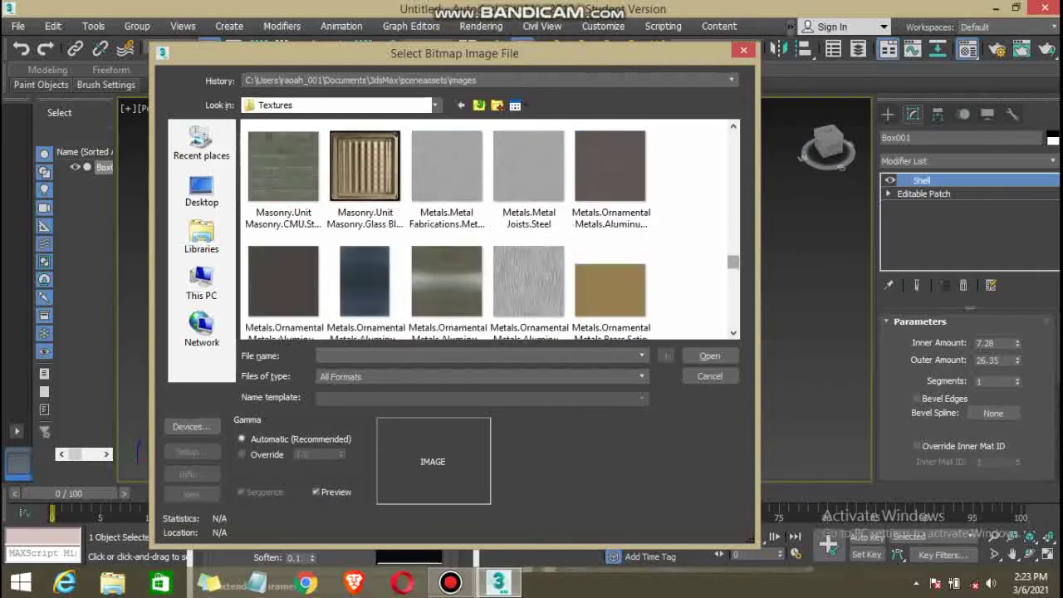
{"action": "scroll", "coordinate": [490, 228], "scroll_direction": "down", "scroll_amount": 2}
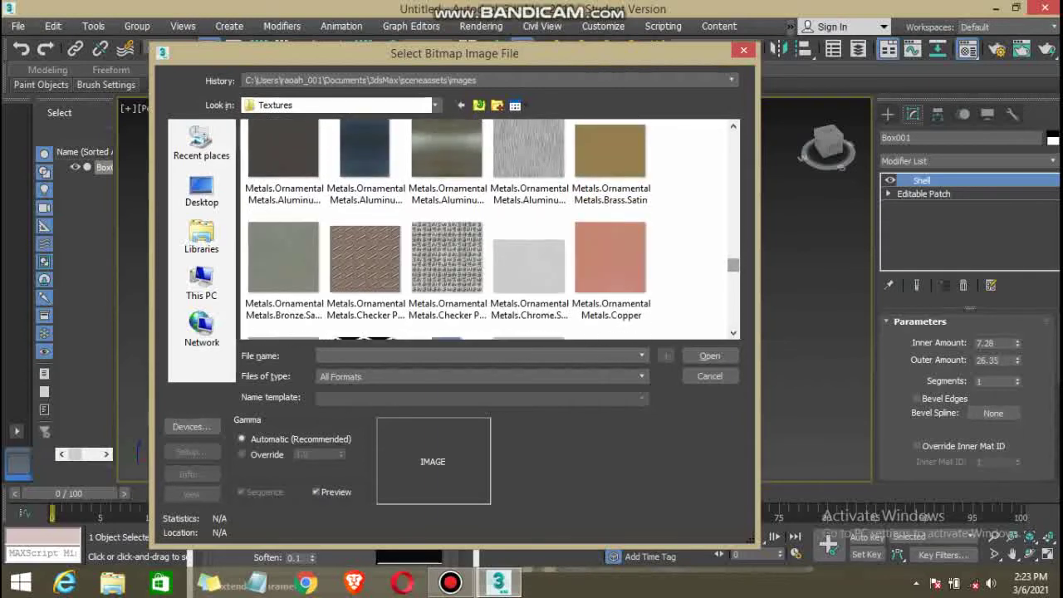
{"action": "scroll", "coordinate": [490, 229], "scroll_direction": "down", "scroll_amount": 1}
{"action": "scroll", "coordinate": [490, 228], "scroll_direction": "down", "scroll_amount": 1}
{"action": "scroll", "coordinate": [490, 229], "scroll_direction": "down", "scroll_amount": 2}
{"action": "scroll", "coordinate": [491, 228], "scroll_direction": "down", "scroll_amount": 1}
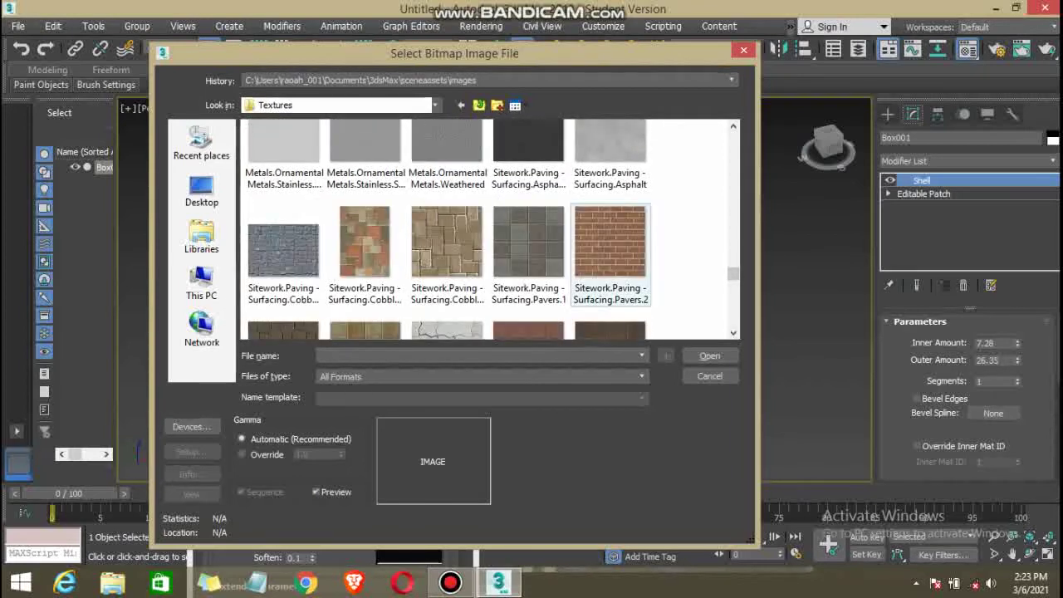
{"action": "double_click", "coordinate": [611, 241]}
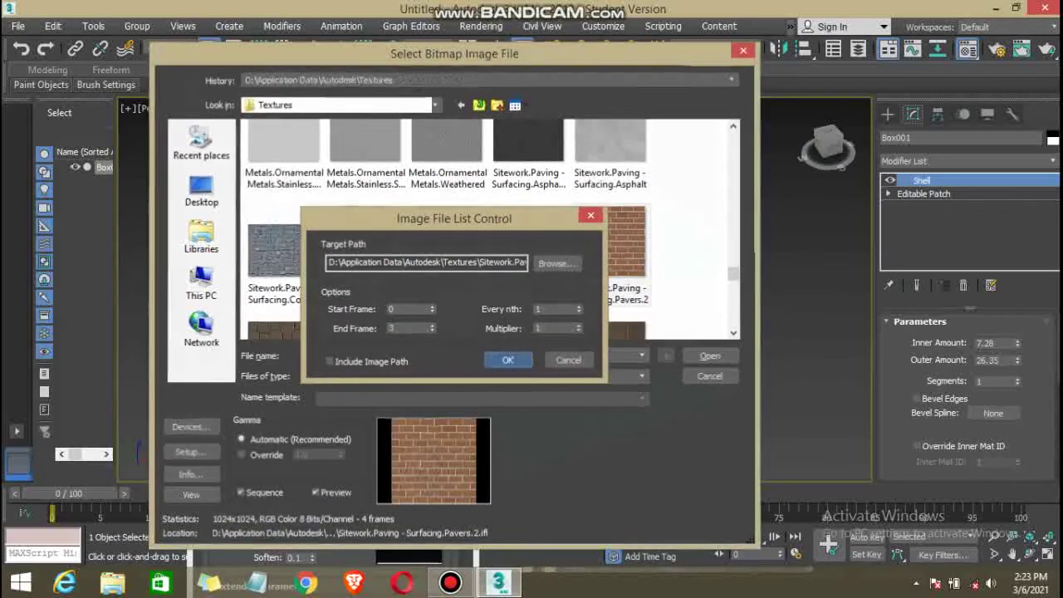
{"action": "key", "text": "Return"}
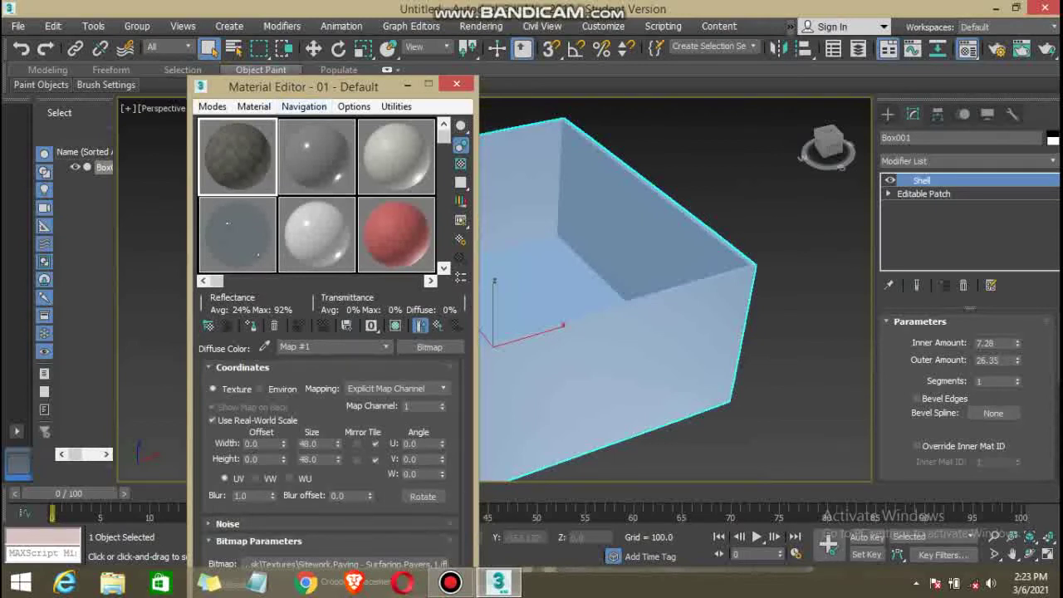
Convert Box001 to an Editable Poly and enter Polygon sub-object mode.
{"action": "left_click_drag", "start_coordinate": [299, 86], "coordinate": [291, 86]}
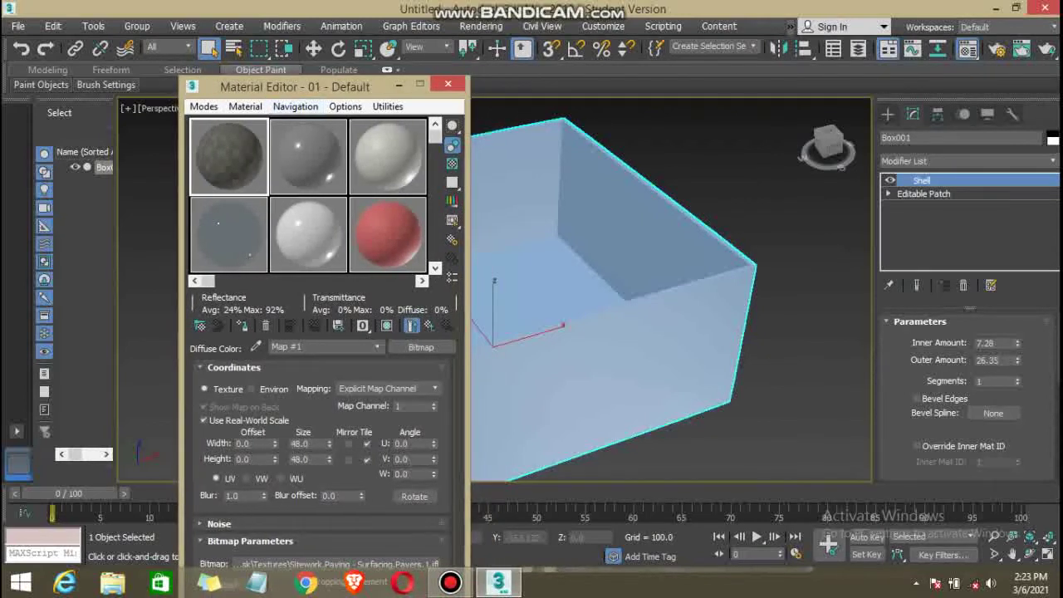
{"action": "middle_click_drag", "start_coordinate": [581, 332], "coordinate": [665, 333]}
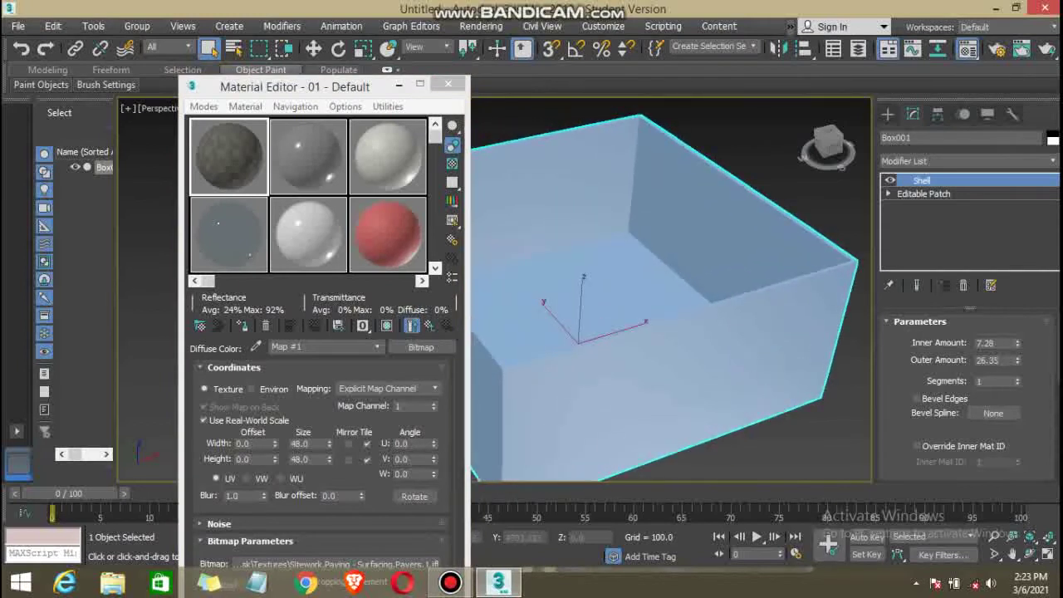
{"action": "left_click_drag", "start_coordinate": [296, 87], "coordinate": [290, 88]}
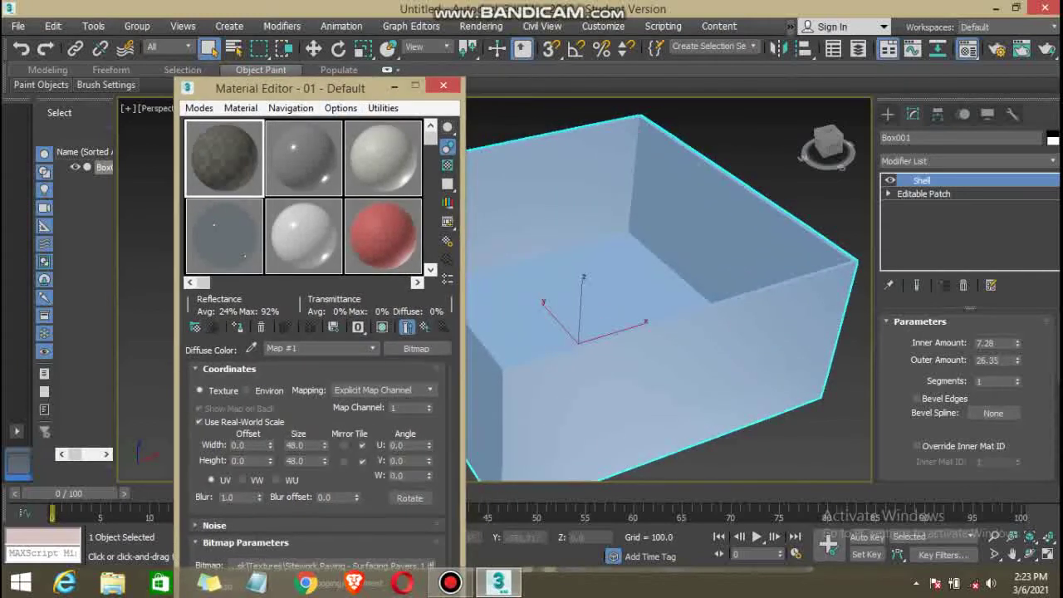
{"action": "middle_click_drag", "start_coordinate": [665, 333], "coordinate": [651, 332]}
{"action": "key", "text": "ctrl+d"}
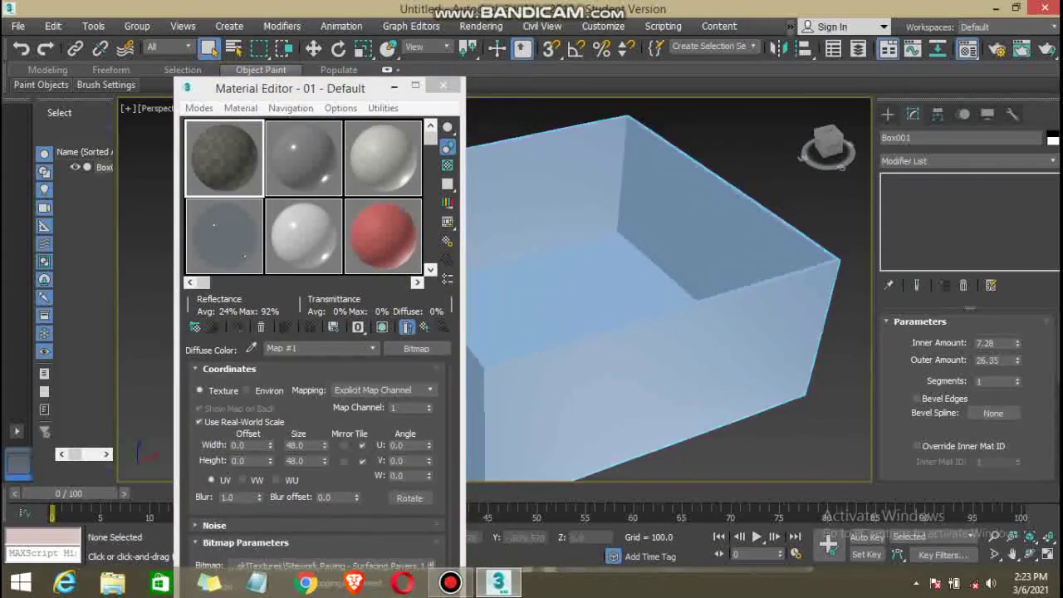
{"action": "key", "text": "ctrl+z"}
{"action": "right_click", "coordinate": [625, 221]}
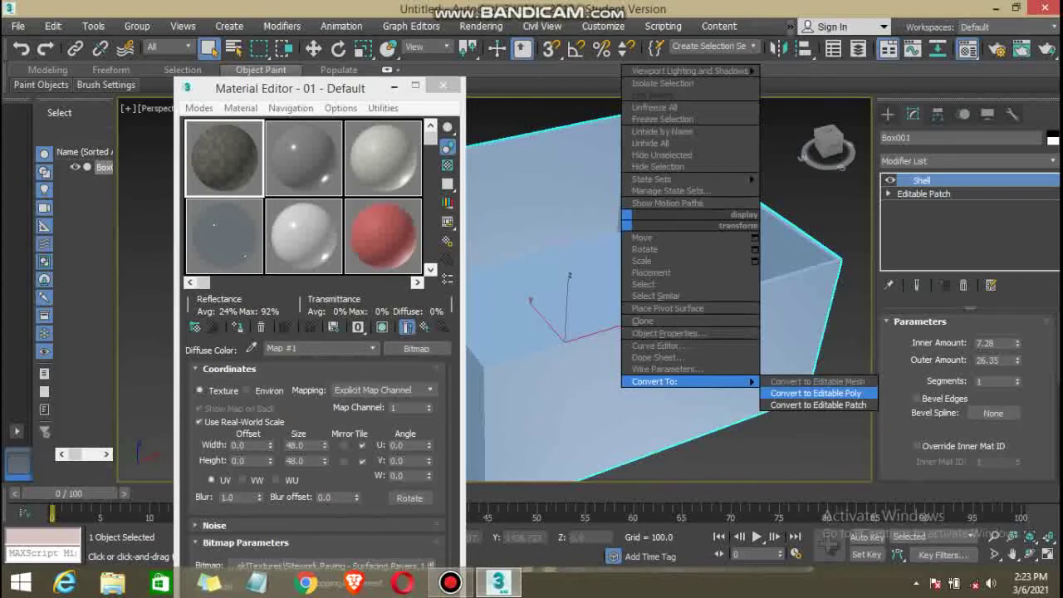
{"action": "left_click", "coordinate": [819, 393]}
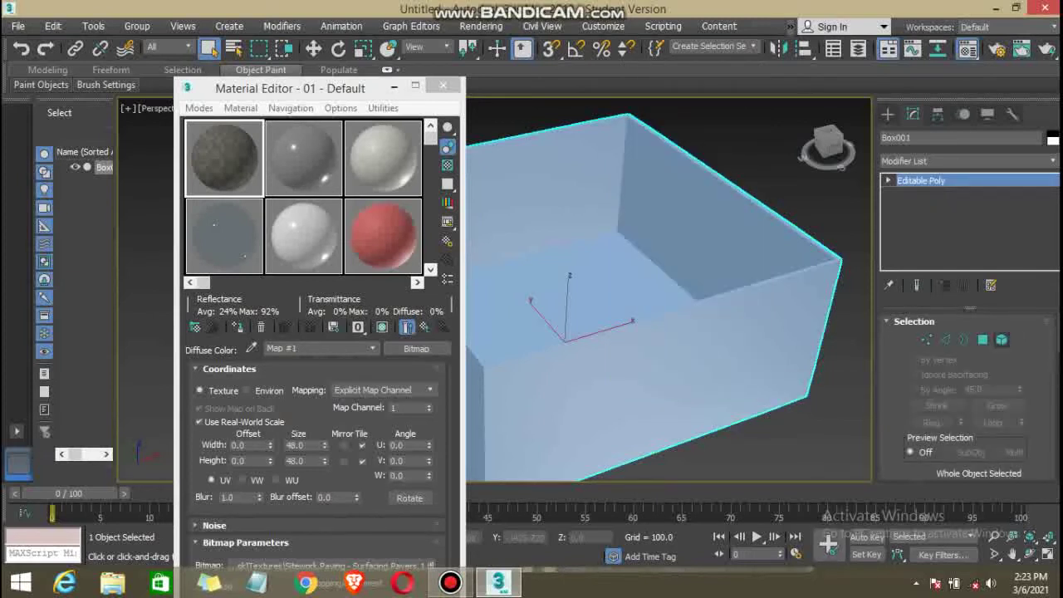
{"action": "left_click", "coordinate": [983, 340]}
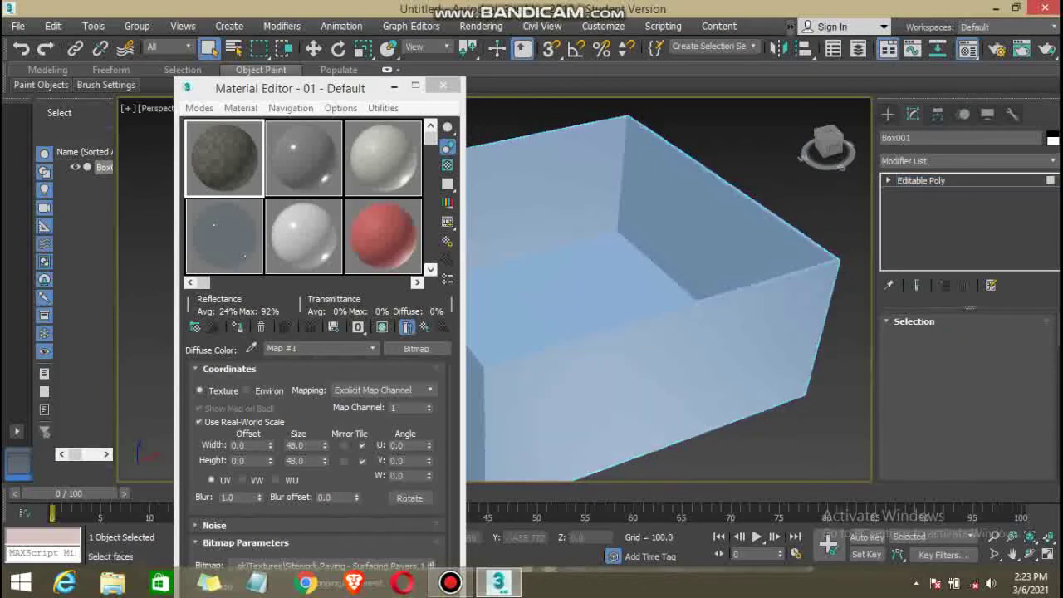
Select Box001's front, left and two remaining outer wall polygons, four faces in total.
{"action": "left_click", "coordinate": [690, 415]}
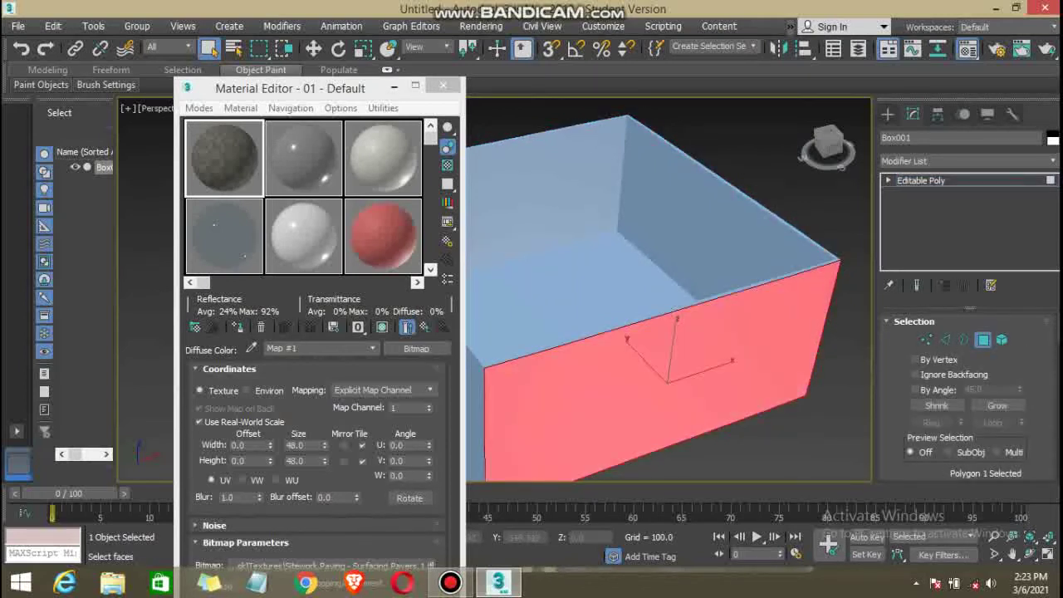
{"action": "middle_click_drag", "start_coordinate": [664, 291], "coordinate": [715, 282], "text": "alt"}
{"action": "scroll", "coordinate": [669, 290], "scroll_direction": "down", "scroll_amount": 3}
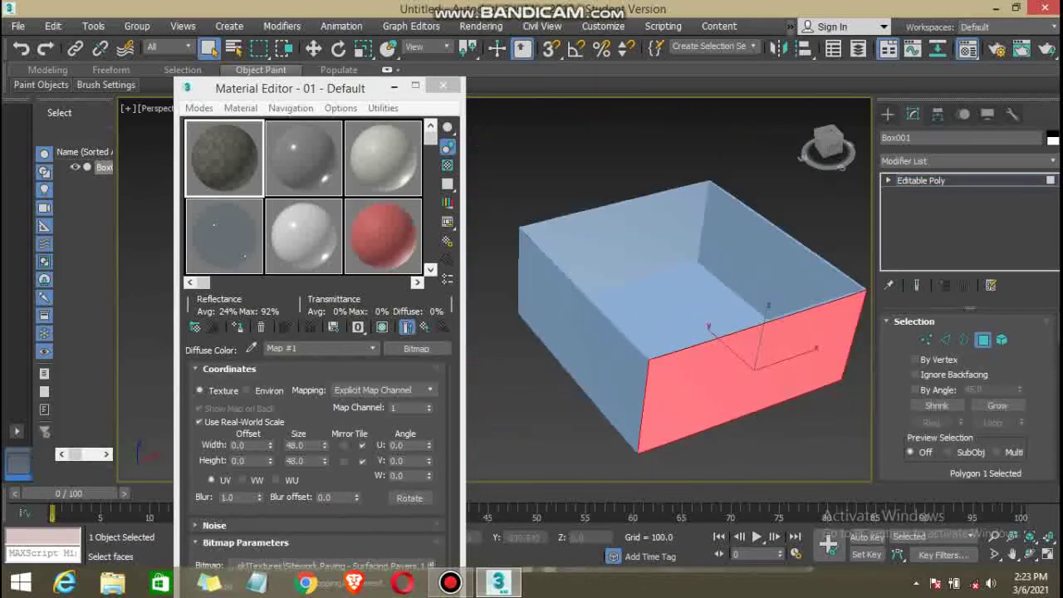
{"action": "middle_click_drag", "start_coordinate": [690, 316], "coordinate": [663, 309]}
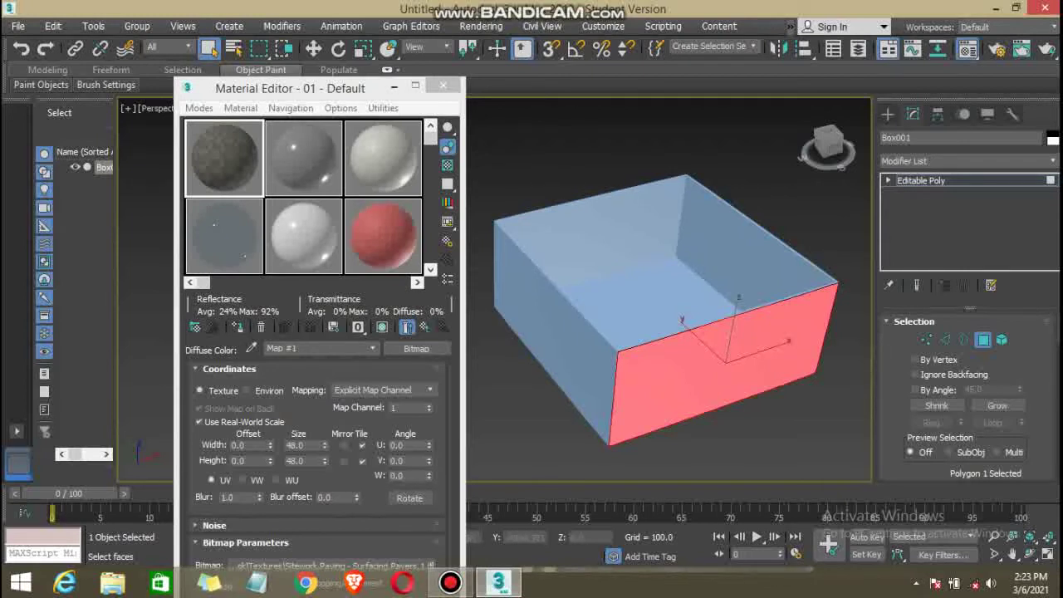
{"action": "middle_click_drag", "start_coordinate": [664, 316], "coordinate": [717, 324]}
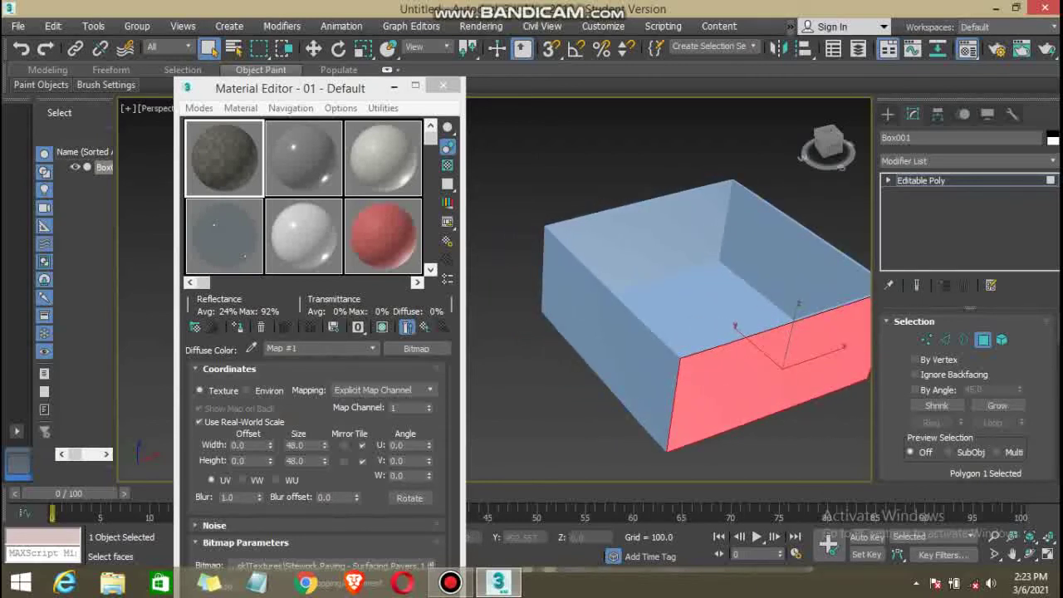
{"action": "left_click", "coordinate": [607, 332], "text": "ctrl"}
{"action": "middle_click_drag", "start_coordinate": [666, 307], "coordinate": [607, 314]}
{"action": "mouse_move", "coordinate": [665, 332]}
{"action": "middle_mouse_down", "text": "alt"}
{"action": "mouse_move", "coordinate": [581, 333]}
{"action": "mouse_move", "coordinate": [609, 330]}
{"action": "middle_mouse_up", "text": "alt"}
{"action": "mouse_move", "coordinate": [706, 333]}
{"action": "middle_mouse_down", "text": "alt"}
{"action": "mouse_move", "coordinate": [681, 299]}
{"action": "mouse_move", "coordinate": [603, 253]}
{"action": "mouse_move", "coordinate": [658, 265]}
{"action": "mouse_move", "coordinate": [682, 299]}
{"action": "mouse_move", "coordinate": [669, 287]}
{"action": "middle_mouse_up", "text": "alt"}
{"action": "left_click", "coordinate": [714, 373], "text": "ctrl"}
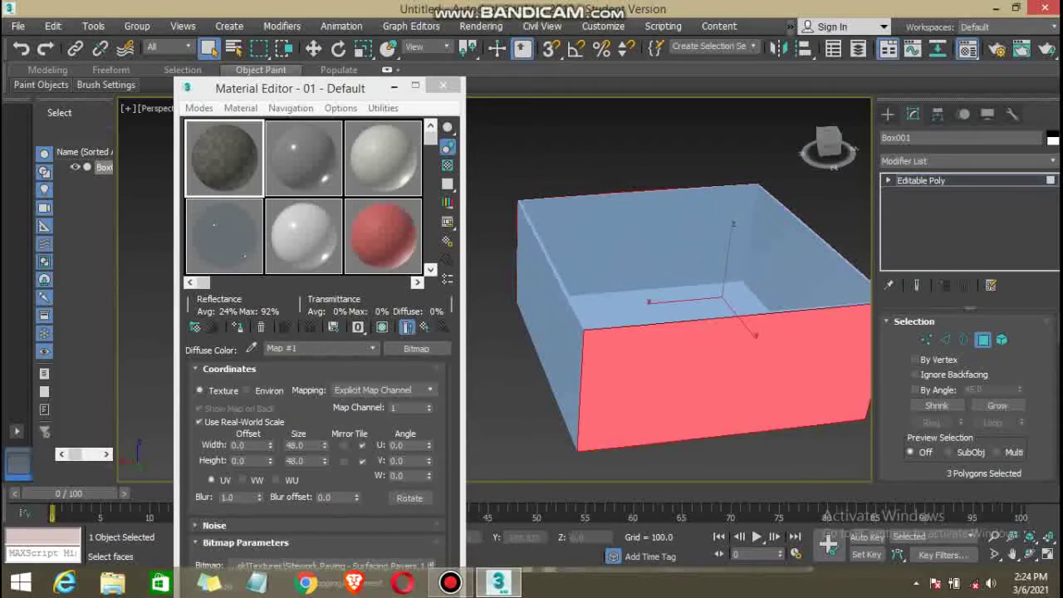
{"action": "left_click", "coordinate": [548, 332], "text": "ctrl"}
{"action": "mouse_move", "coordinate": [681, 333]}
{"action": "middle_mouse_down", "text": "alt"}
{"action": "mouse_move", "coordinate": [648, 333]}
{"action": "mouse_move", "coordinate": [677, 319]}
{"action": "mouse_move", "coordinate": [693, 337]}
{"action": "mouse_move", "coordinate": [693, 309]}
{"action": "mouse_move", "coordinate": [721, 328]}
{"action": "middle_mouse_up", "text": "alt"}
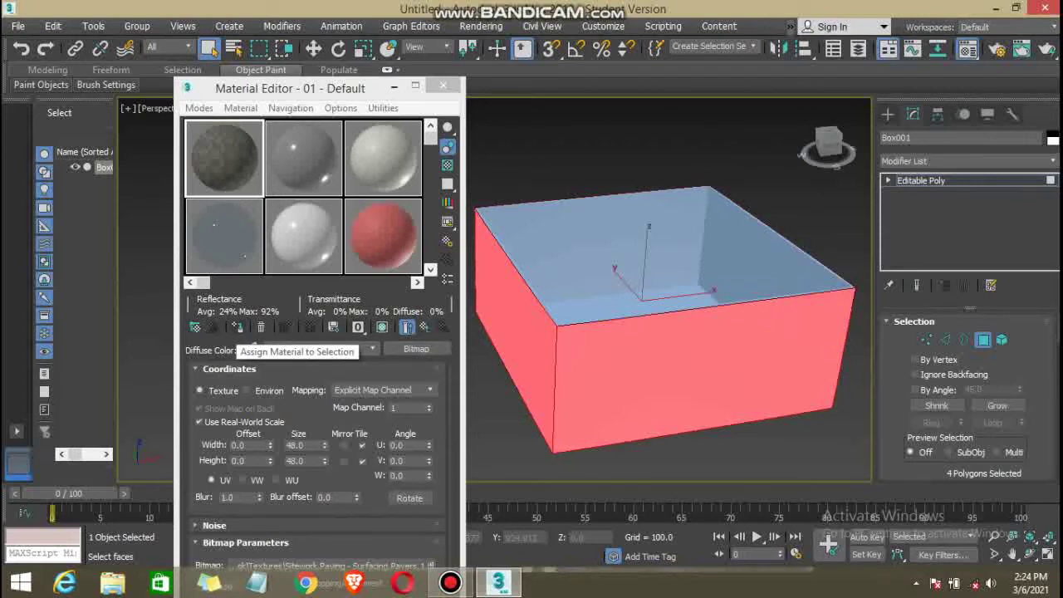
Assign the 01 - Default Pavers.2 brick material to the four outer walls and show it shaded.
{"action": "left_click", "coordinate": [238, 327]}
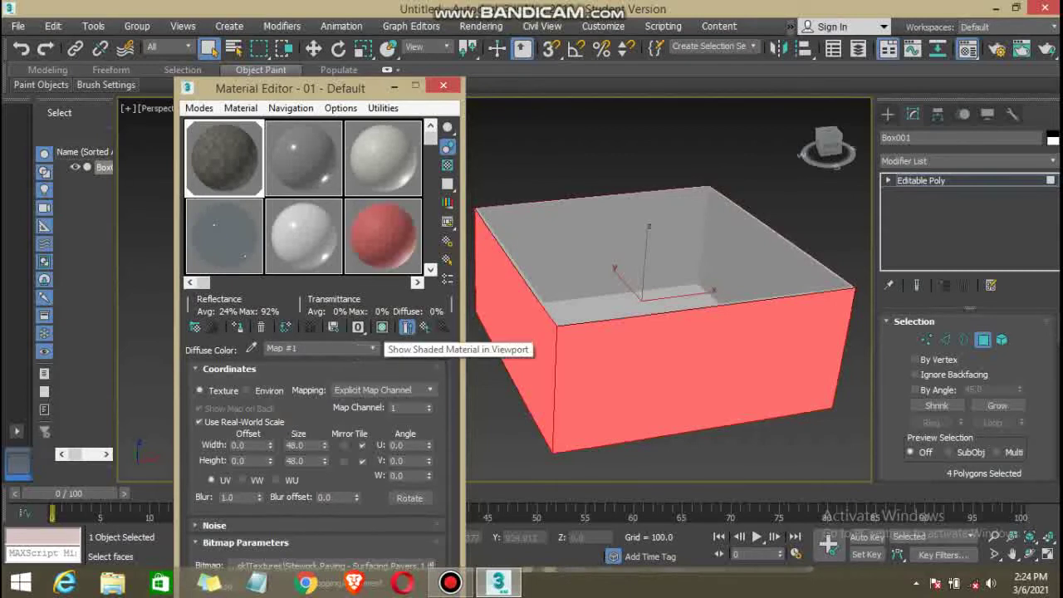
{"action": "left_click", "coordinate": [382, 327]}
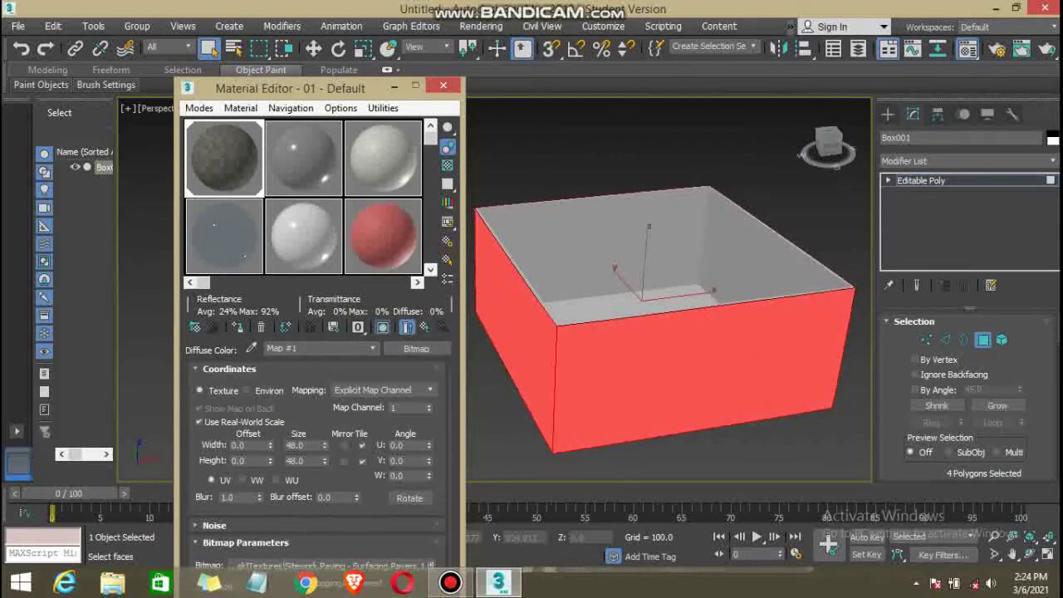
{"action": "left_click", "coordinate": [748, 432]}
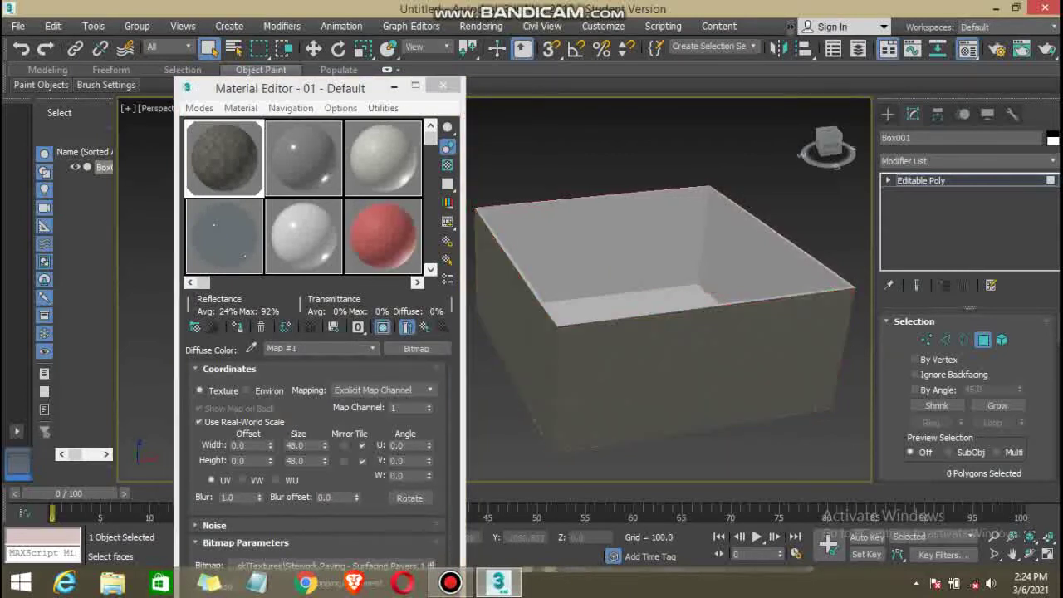
{"action": "middle_click_drag", "start_coordinate": [665, 290], "coordinate": [739, 291], "text": "alt"}
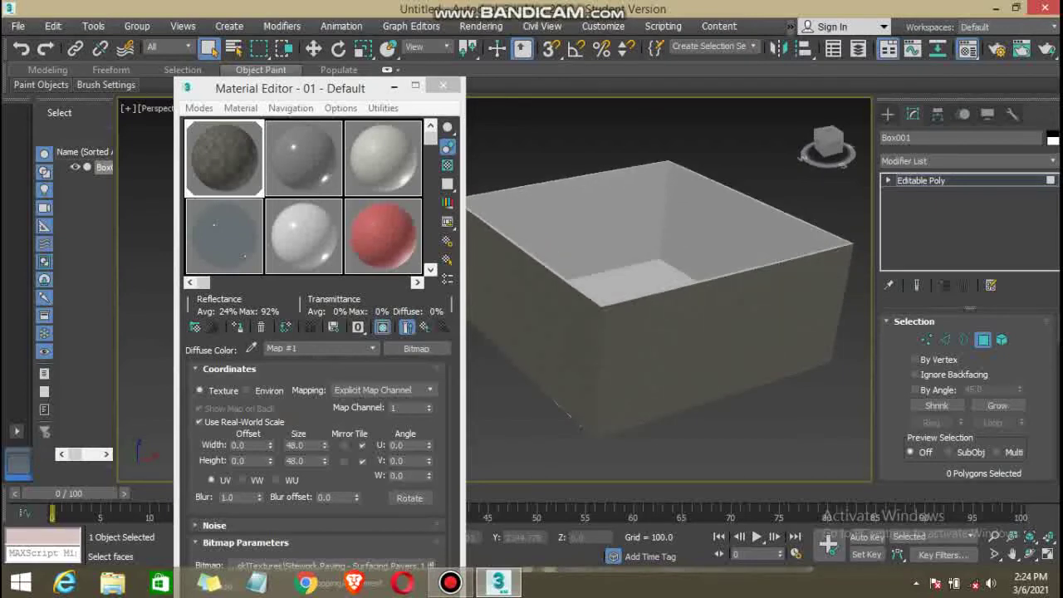
Replace the diffuse bitmap with the Masonry.Stone.Ashlar Random Broken Coursed texture file.
{"action": "left_click", "coordinate": [416, 349]}
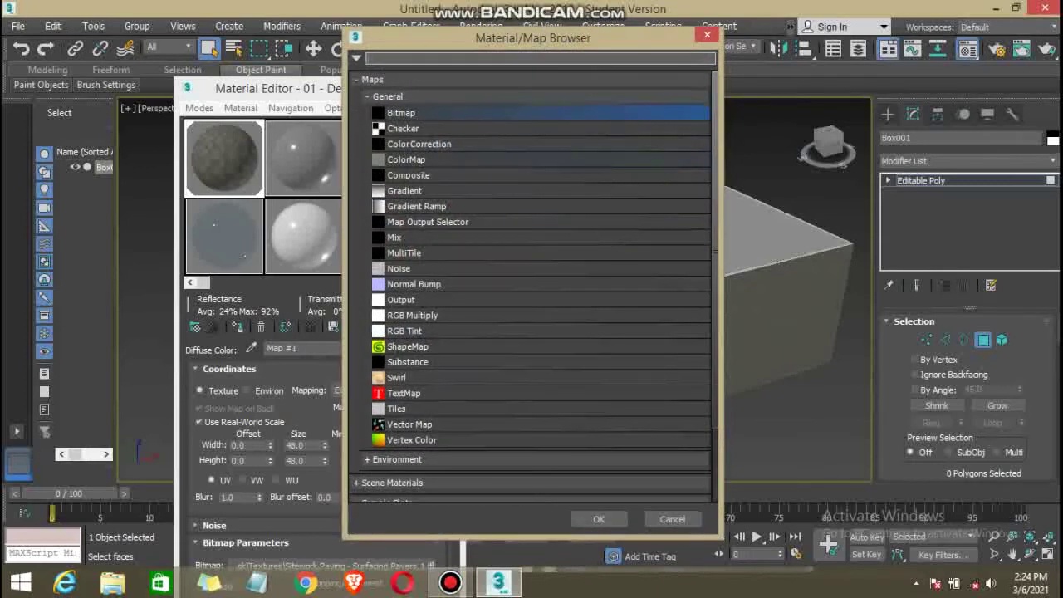
{"action": "key", "text": "Return"}
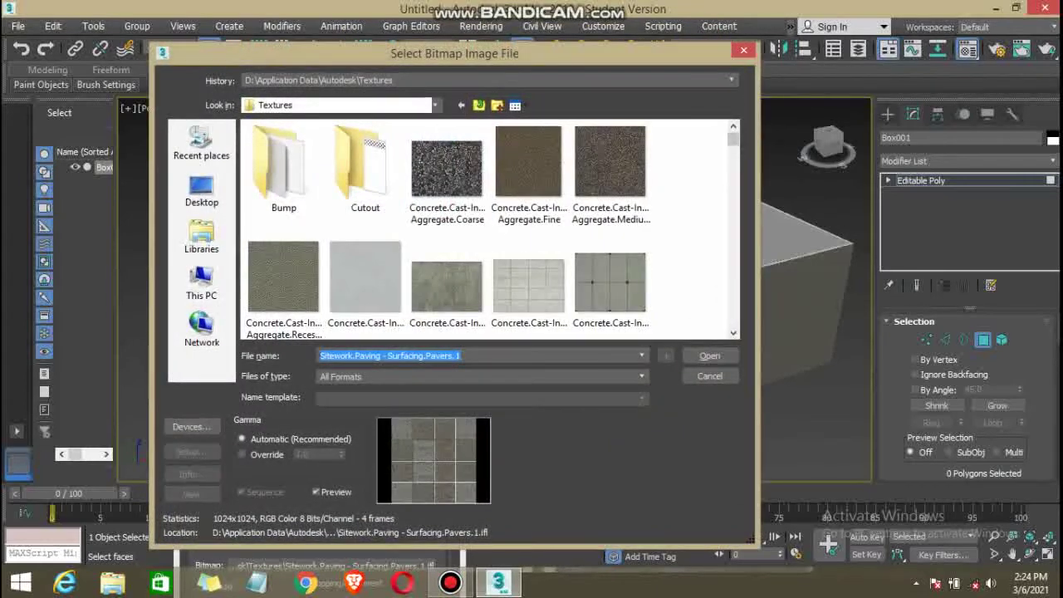
{"action": "scroll", "coordinate": [491, 228], "scroll_direction": "down", "scroll_amount": 2}
{"action": "scroll", "coordinate": [490, 229], "scroll_direction": "down", "scroll_amount": 2}
{"action": "scroll", "coordinate": [491, 228], "scroll_direction": "down", "scroll_amount": 2}
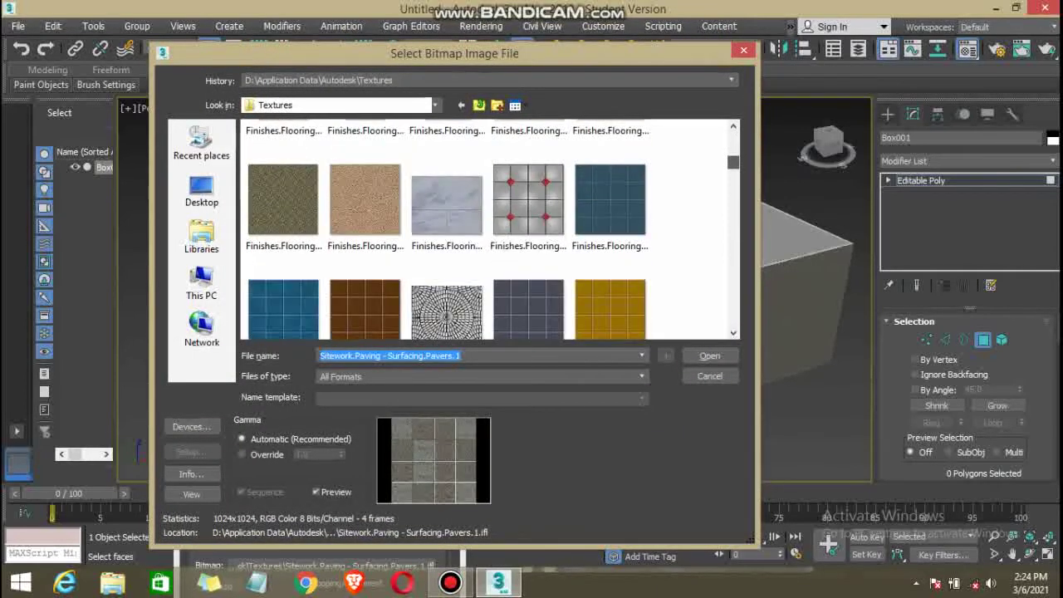
{"action": "scroll", "coordinate": [491, 228], "scroll_direction": "down", "scroll_amount": 1}
{"action": "scroll", "coordinate": [490, 228], "scroll_direction": "down", "scroll_amount": 2}
{"action": "scroll", "coordinate": [490, 229], "scroll_direction": "down", "scroll_amount": 2}
{"action": "scroll", "coordinate": [490, 229], "scroll_direction": "down", "scroll_amount": 2}
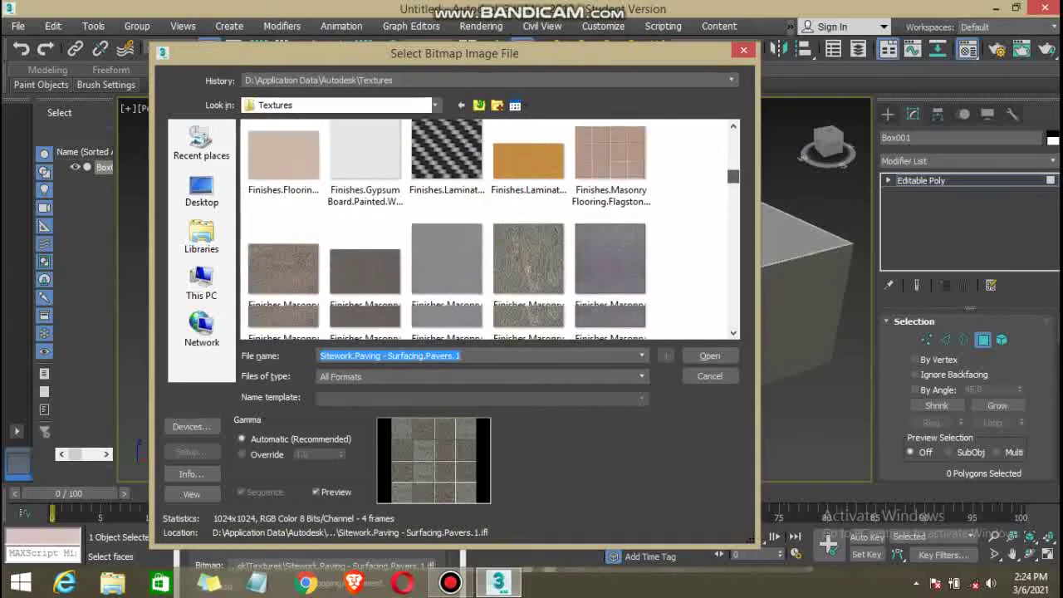
{"action": "scroll", "coordinate": [490, 229], "scroll_direction": "down", "scroll_amount": 2}
{"action": "scroll", "coordinate": [490, 229], "scroll_direction": "down", "scroll_amount": 2}
{"action": "scroll", "coordinate": [491, 229], "scroll_direction": "down", "scroll_amount": 2}
{"action": "scroll", "coordinate": [491, 228], "scroll_direction": "down", "scroll_amount": 2}
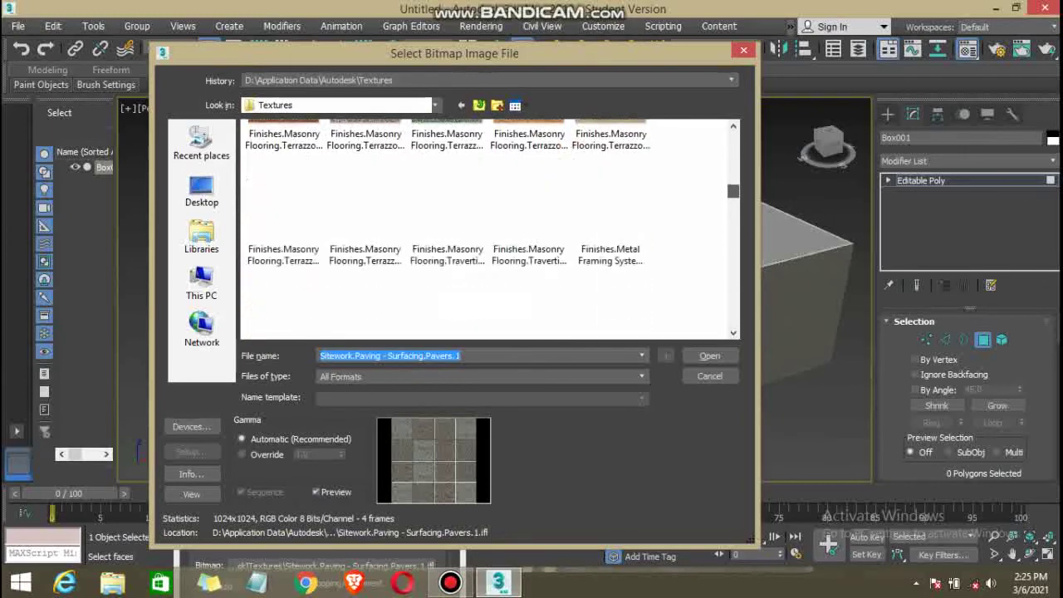
{"action": "scroll", "coordinate": [490, 228], "scroll_direction": "down", "scroll_amount": 2}
{"action": "scroll", "coordinate": [490, 229], "scroll_direction": "down", "scroll_amount": 2}
{"action": "scroll", "coordinate": [490, 228], "scroll_direction": "down", "scroll_amount": 2}
{"action": "scroll", "coordinate": [490, 229], "scroll_direction": "down", "scroll_amount": 2}
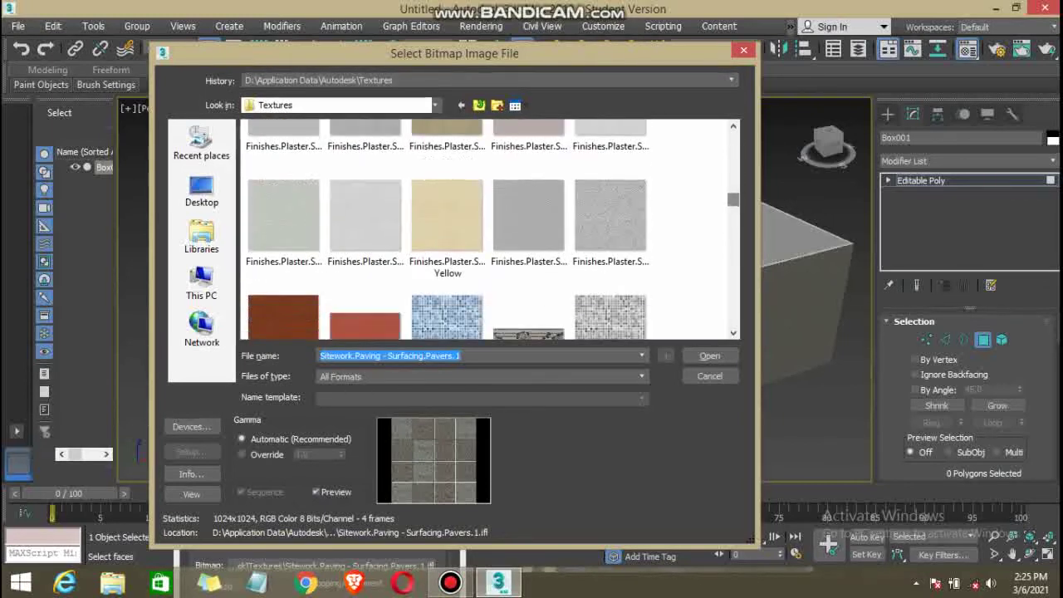
{"action": "scroll", "coordinate": [491, 229], "scroll_direction": "down", "scroll_amount": 2}
{"action": "scroll", "coordinate": [490, 229], "scroll_direction": "down", "scroll_amount": 2}
{"action": "scroll", "coordinate": [490, 228], "scroll_direction": "down", "scroll_amount": 2}
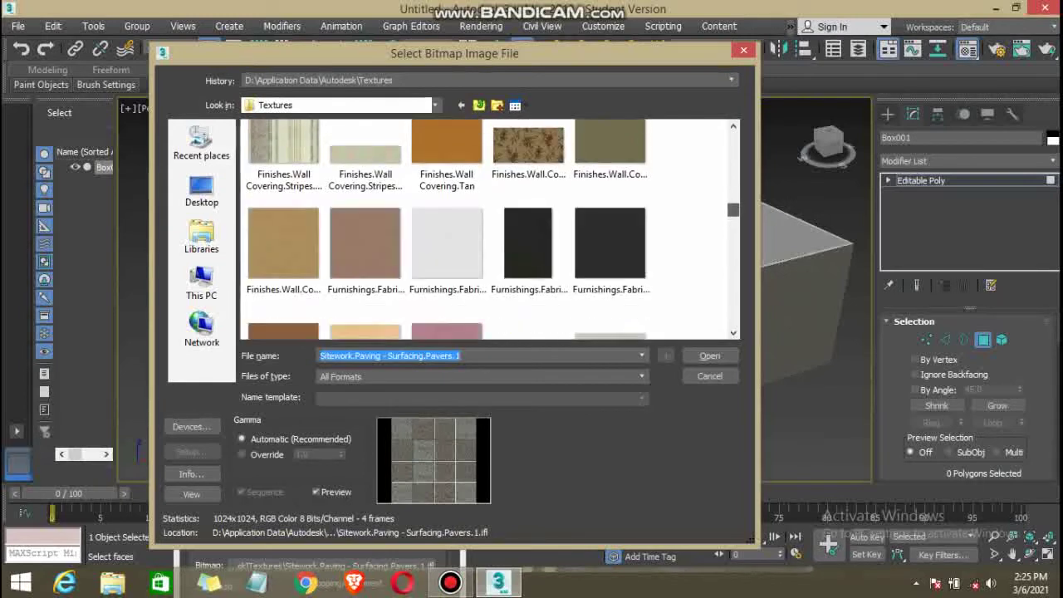
{"action": "scroll", "coordinate": [490, 229], "scroll_direction": "down", "scroll_amount": 2}
{"action": "scroll", "coordinate": [490, 229], "scroll_direction": "down", "scroll_amount": 1}
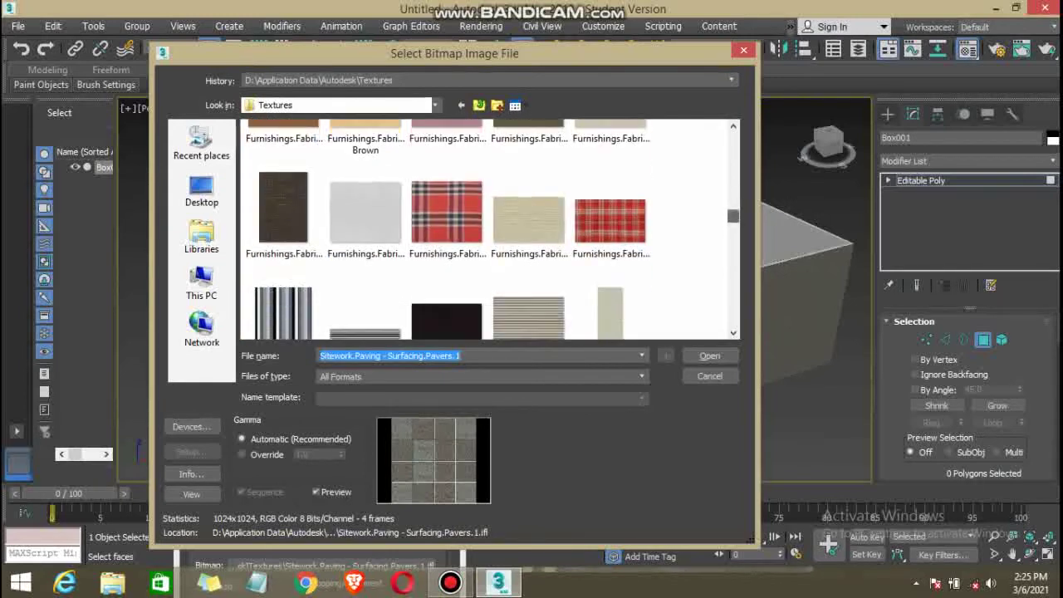
{"action": "scroll", "coordinate": [490, 228], "scroll_direction": "down", "scroll_amount": 2}
{"action": "scroll", "coordinate": [490, 228], "scroll_direction": "down", "scroll_amount": 1}
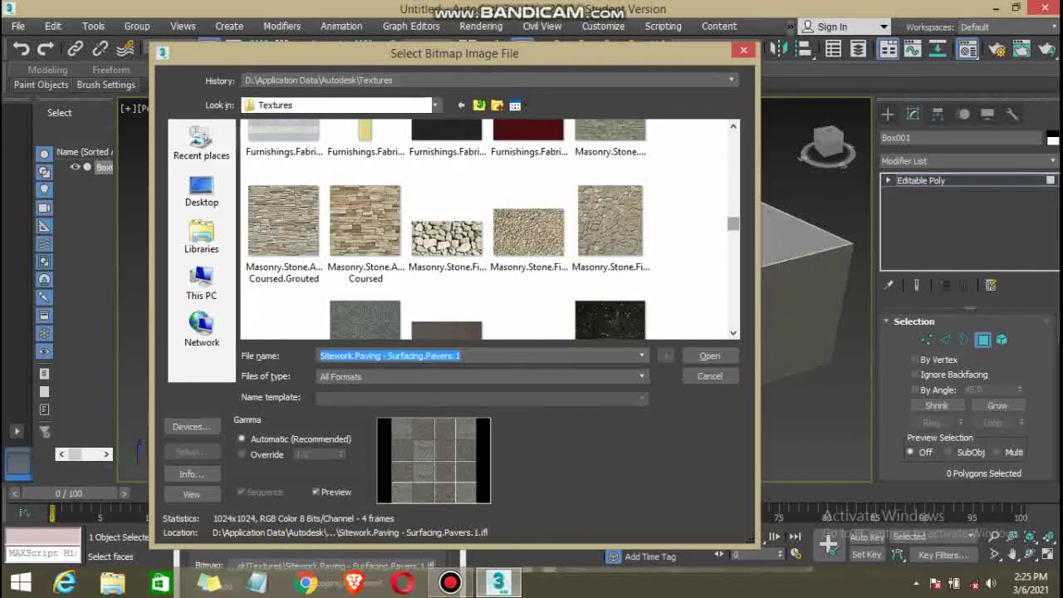
{"action": "scroll", "coordinate": [490, 229], "scroll_direction": "down", "scroll_amount": 1}
{"action": "double_click", "coordinate": [366, 186]}
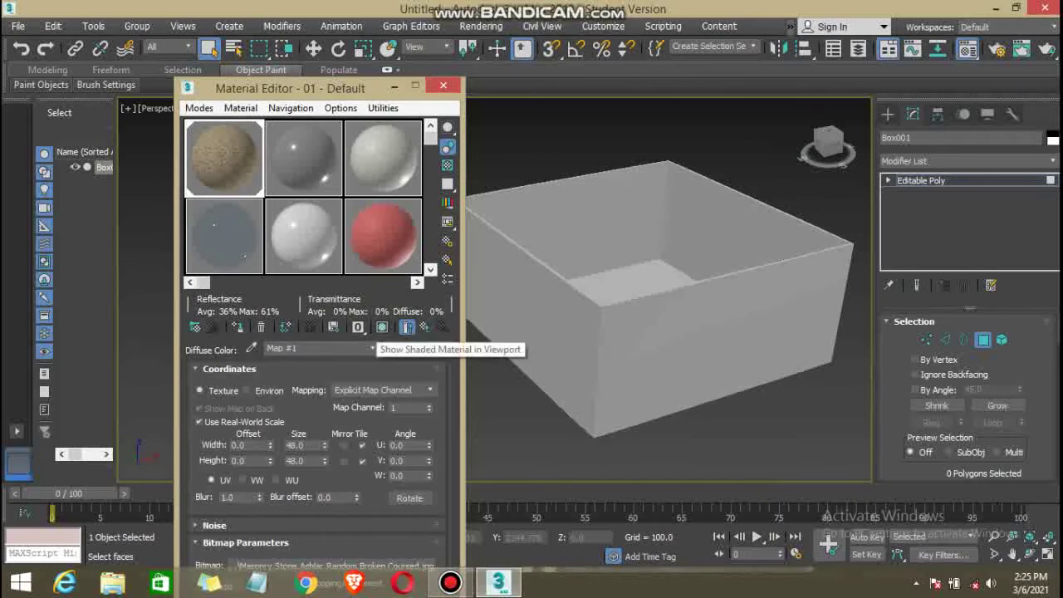
Show the stone texture on the walls and size it to 262.7 wide by 574.2 high.
{"action": "left_click", "coordinate": [382, 327]}
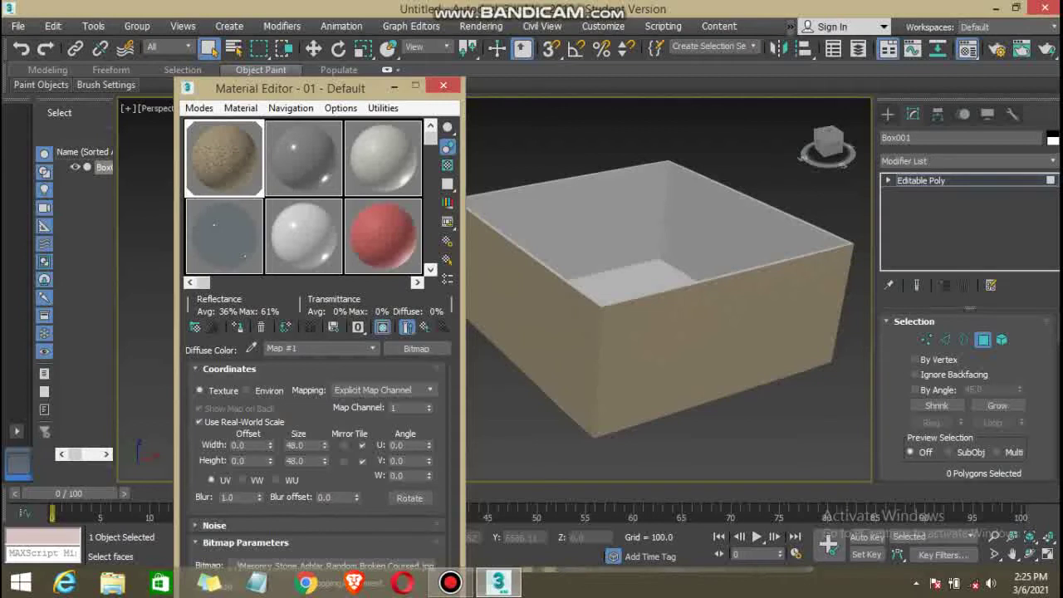
{"action": "left_click", "coordinate": [324, 442]}
{"action": "left_click_drag", "start_coordinate": [324, 445], "coordinate": [324, 399]}
{"action": "left_click_drag", "start_coordinate": [325, 445], "coordinate": [325, 398]}
{"action": "left_click", "coordinate": [324, 457]}
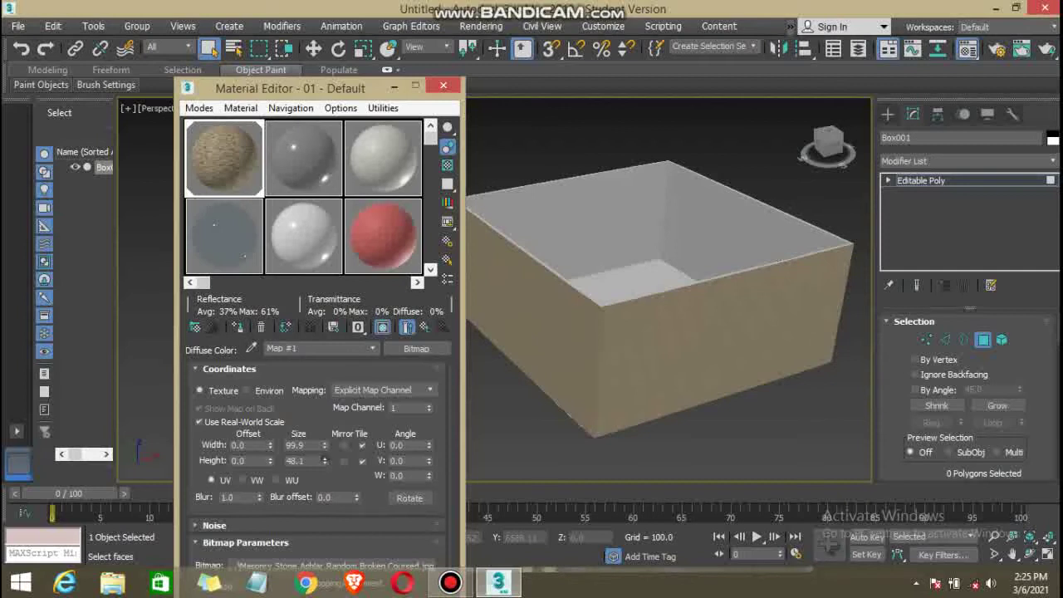
{"action": "left_click_drag", "start_coordinate": [324, 460], "coordinate": [324, 415]}
{"action": "left_click_drag", "start_coordinate": [324, 461], "coordinate": [324, 399]}
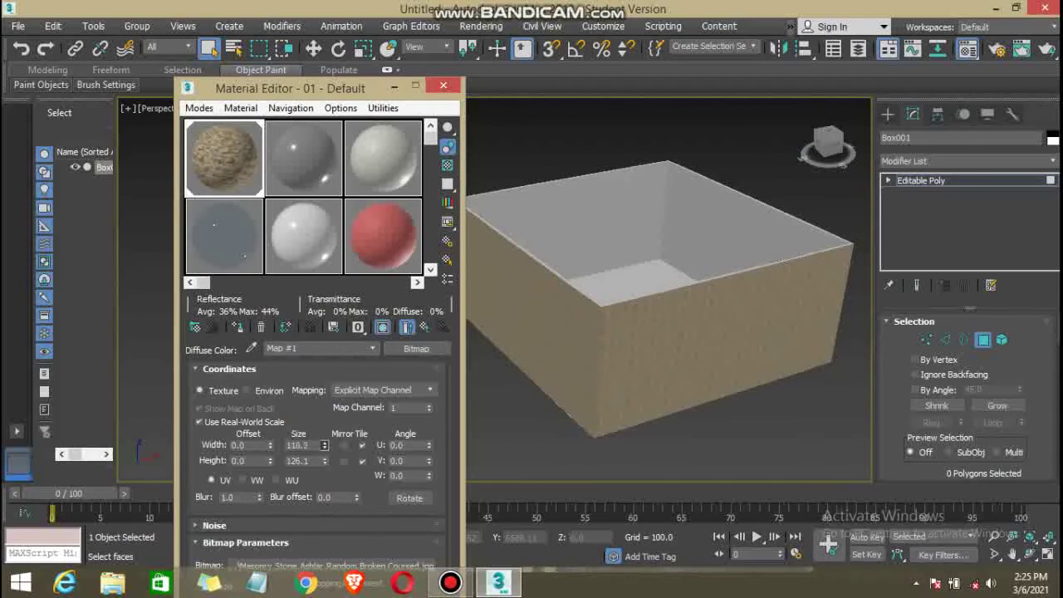
{"action": "left_click_drag", "start_coordinate": [324, 446], "coordinate": [324, 374]}
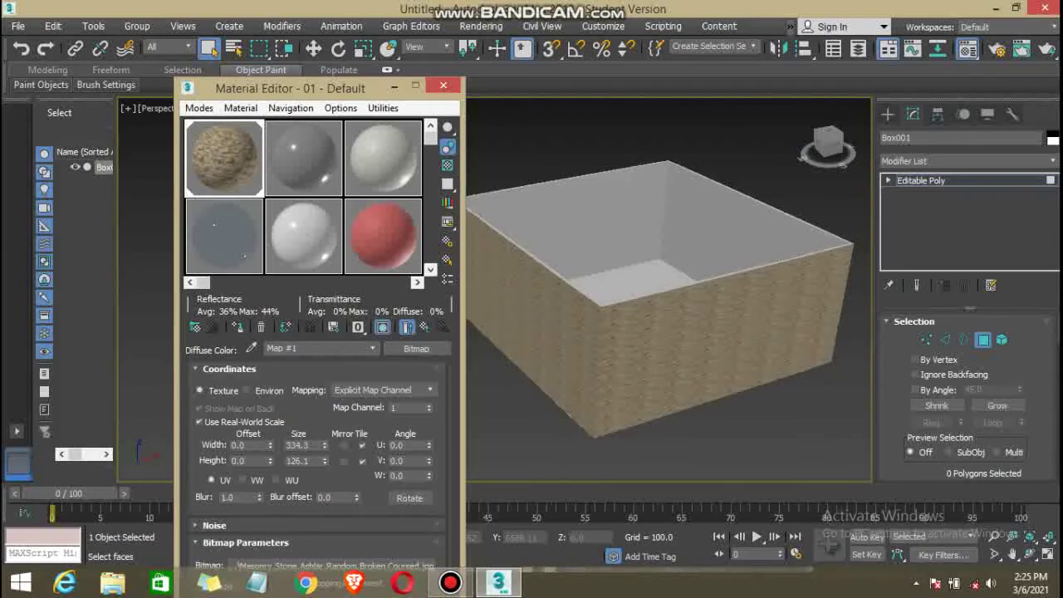
{"action": "left_click_drag", "start_coordinate": [324, 460], "coordinate": [324, 374]}
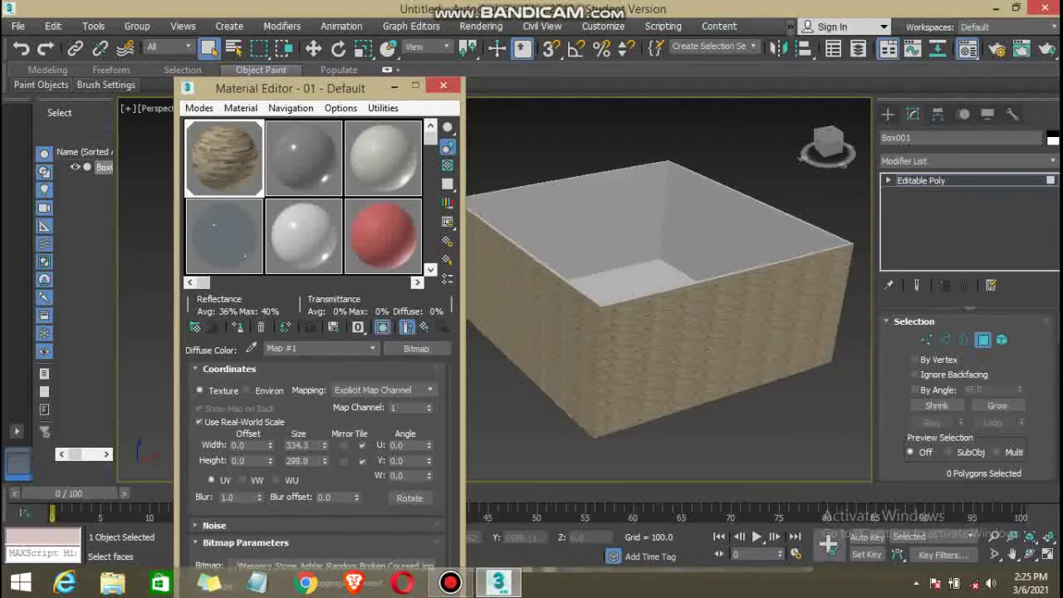
{"action": "left_click_drag", "start_coordinate": [324, 461], "coordinate": [324, 459]}
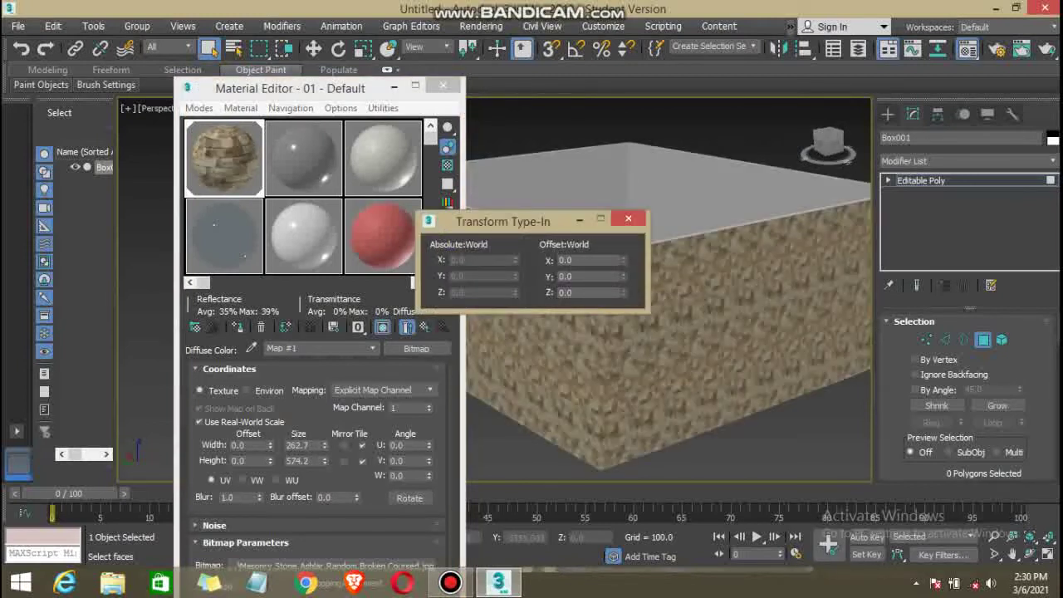
{"action": "left_click", "coordinate": [628, 219]}
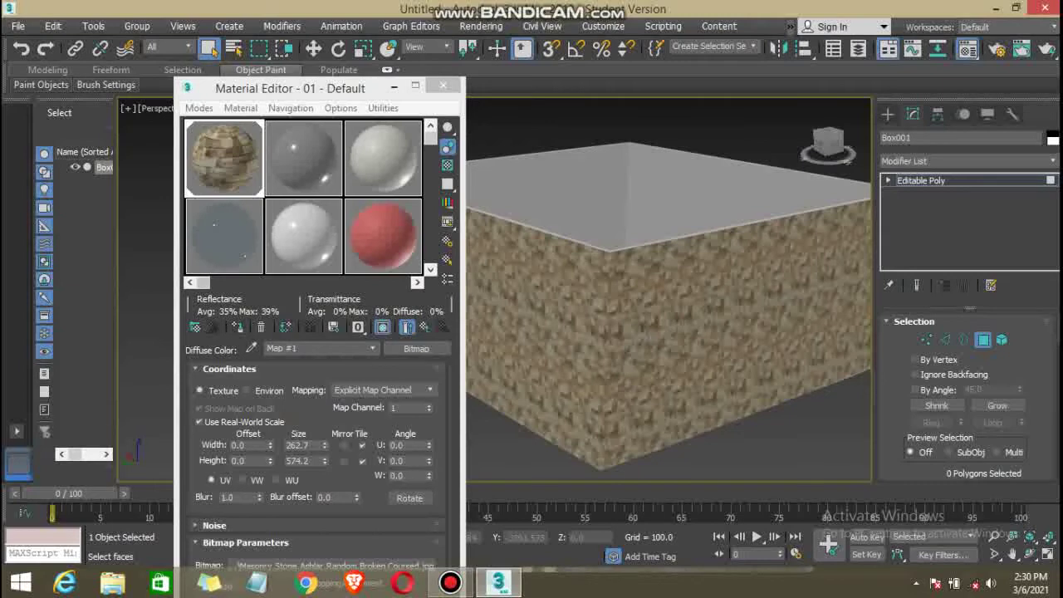
{"action": "left_click", "coordinate": [416, 348]}
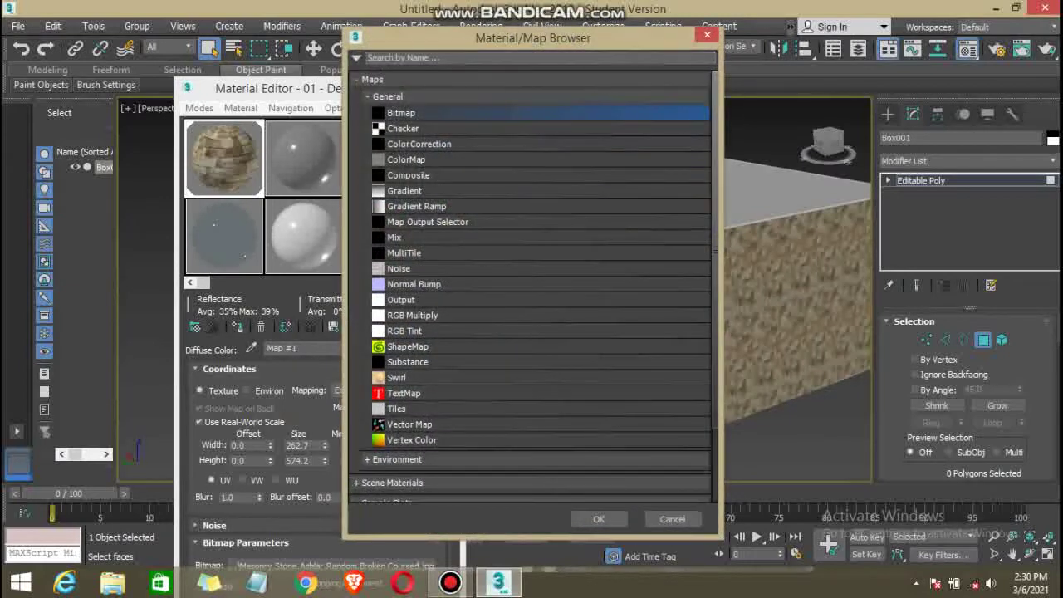
Load the Masonry.Unit Masonry.Brick.Modular.Running bitmap as the new diffuse image.
{"action": "key", "text": "Return"}
{"action": "left_click_drag", "start_coordinate": [732, 139], "coordinate": [732, 270]}
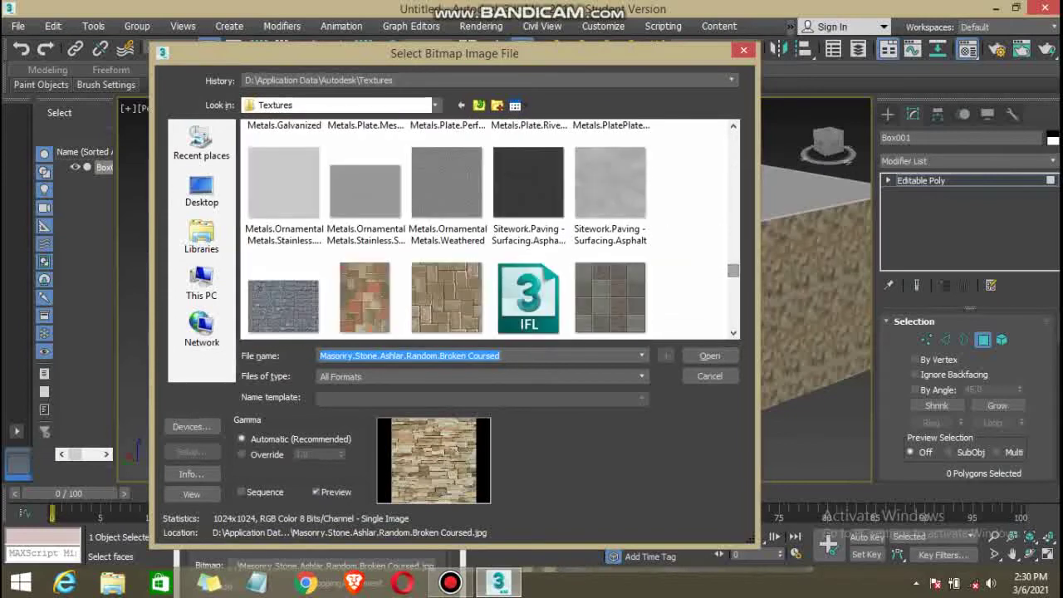
{"action": "scroll", "coordinate": [491, 225], "scroll_direction": "down", "scroll_amount": 2}
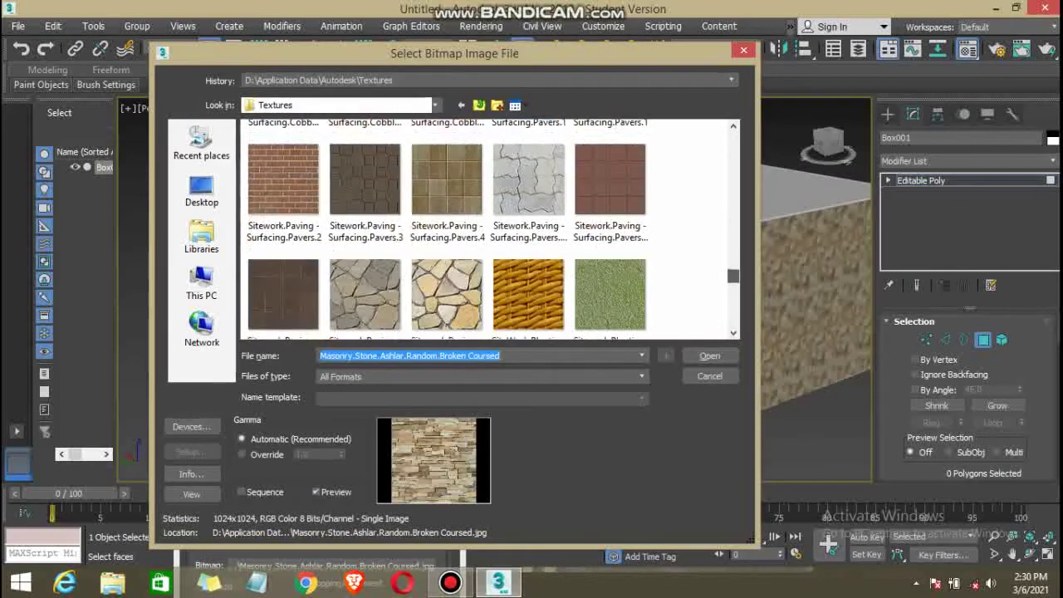
{"action": "scroll", "coordinate": [490, 224], "scroll_direction": "down", "scroll_amount": 1}
{"action": "scroll", "coordinate": [490, 224], "scroll_direction": "down", "scroll_amount": 1}
{"action": "scroll", "coordinate": [490, 224], "scroll_direction": "up", "scroll_amount": 1}
{"action": "scroll", "coordinate": [490, 224], "scroll_direction": "down", "scroll_amount": 2}
{"action": "scroll", "coordinate": [490, 225], "scroll_direction": "down", "scroll_amount": 2}
{"action": "scroll", "coordinate": [490, 224], "scroll_direction": "down", "scroll_amount": 2}
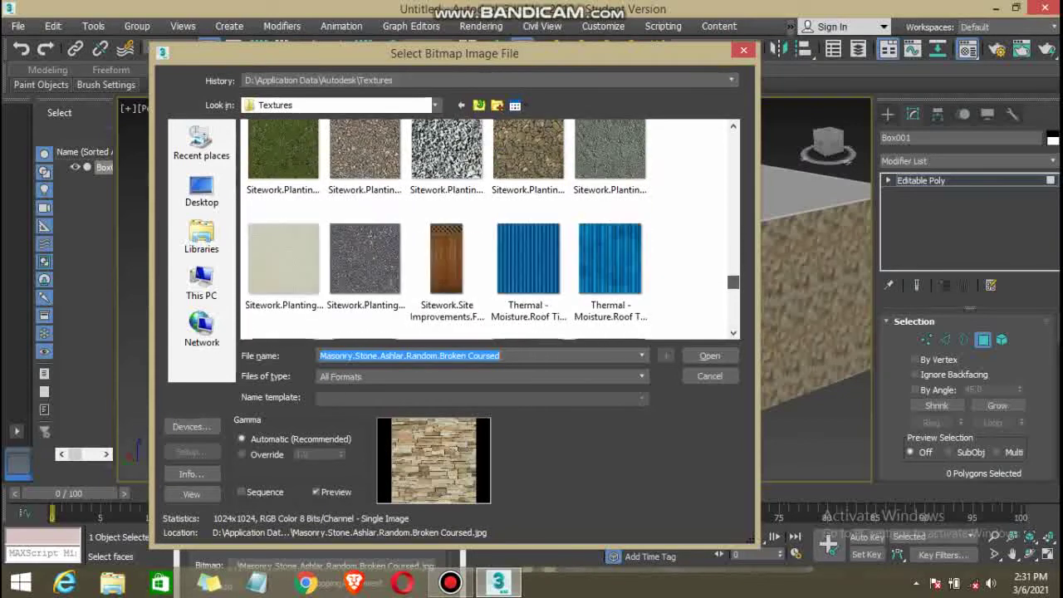
{"action": "scroll", "coordinate": [490, 225], "scroll_direction": "down", "scroll_amount": 2}
{"action": "scroll", "coordinate": [491, 225], "scroll_direction": "down", "scroll_amount": 2}
{"action": "scroll", "coordinate": [490, 224], "scroll_direction": "down", "scroll_amount": 2}
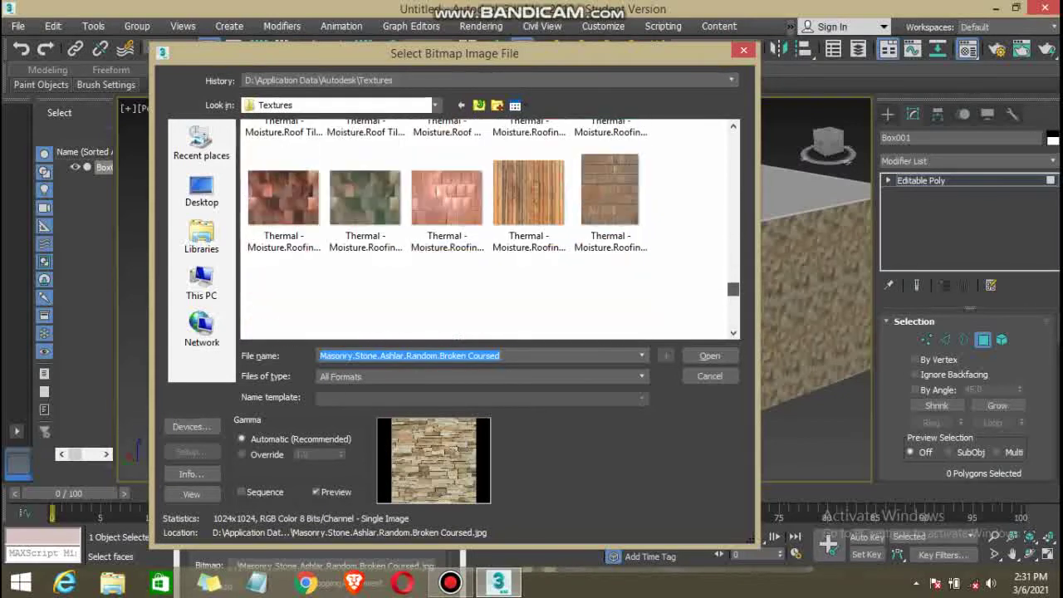
{"action": "scroll", "coordinate": [490, 224], "scroll_direction": "down", "scroll_amount": 1}
{"action": "scroll", "coordinate": [490, 225], "scroll_direction": "down", "scroll_amount": 1}
{"action": "scroll", "coordinate": [490, 224], "scroll_direction": "down", "scroll_amount": 1}
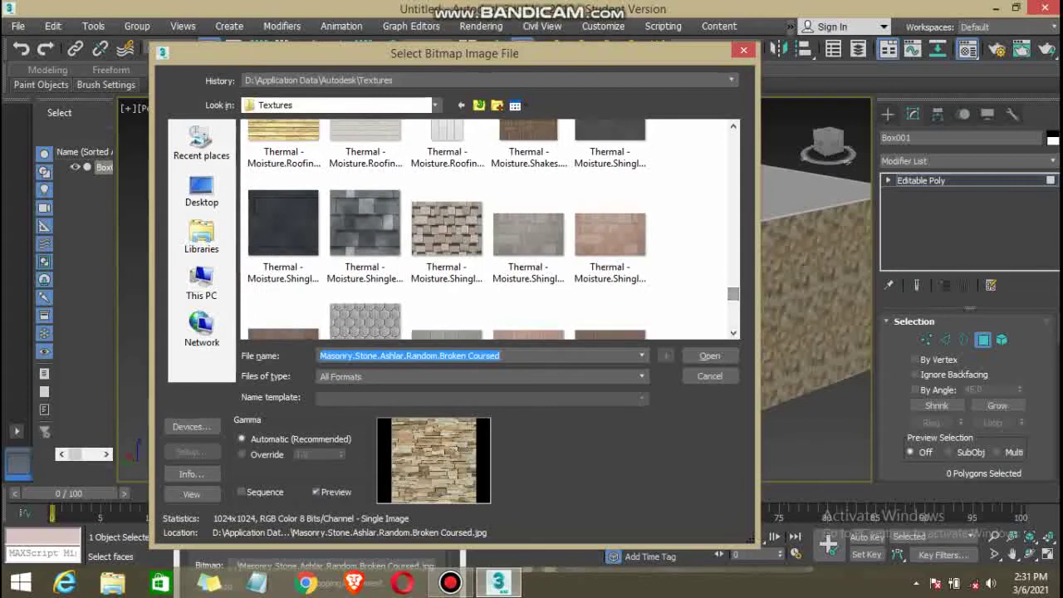
{"action": "scroll", "coordinate": [490, 224], "scroll_direction": "down", "scroll_amount": 1}
{"action": "scroll", "coordinate": [490, 224], "scroll_direction": "down", "scroll_amount": 1}
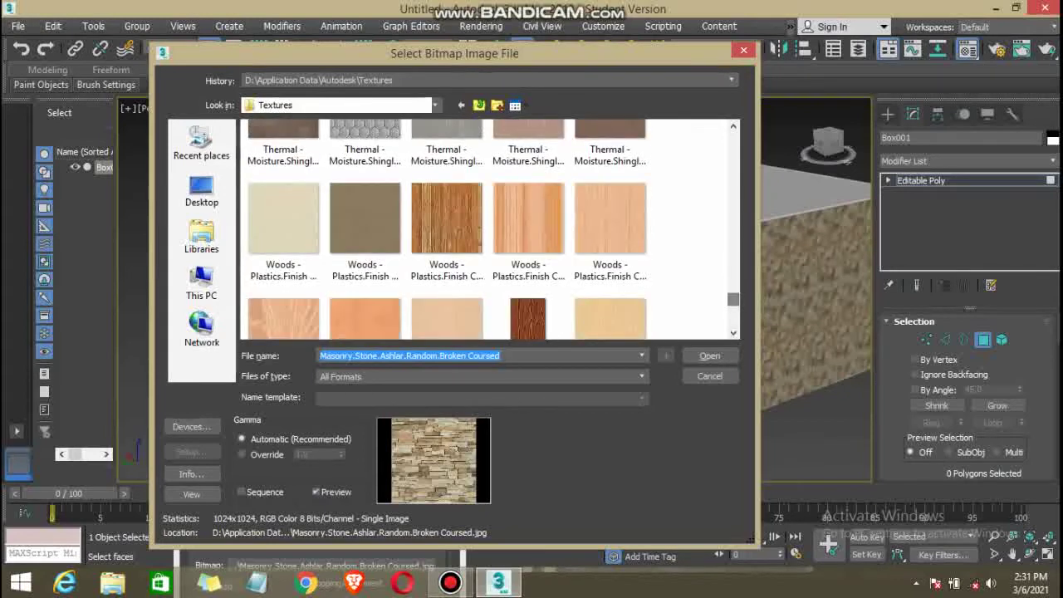
{"action": "scroll", "coordinate": [490, 224], "scroll_direction": "up", "scroll_amount": 1}
{"action": "scroll", "coordinate": [490, 224], "scroll_direction": "up", "scroll_amount": 1}
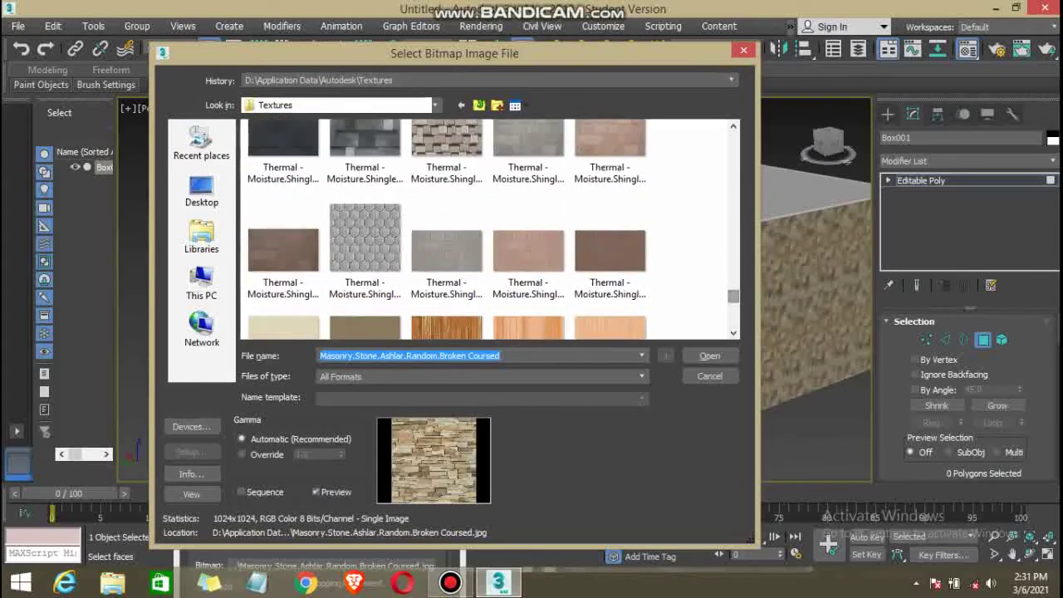
{"action": "scroll", "coordinate": [490, 224], "scroll_direction": "up", "scroll_amount": 1}
{"action": "scroll", "coordinate": [491, 228], "scroll_direction": "up", "scroll_amount": 1}
{"action": "scroll", "coordinate": [490, 229], "scroll_direction": "up", "scroll_amount": 1}
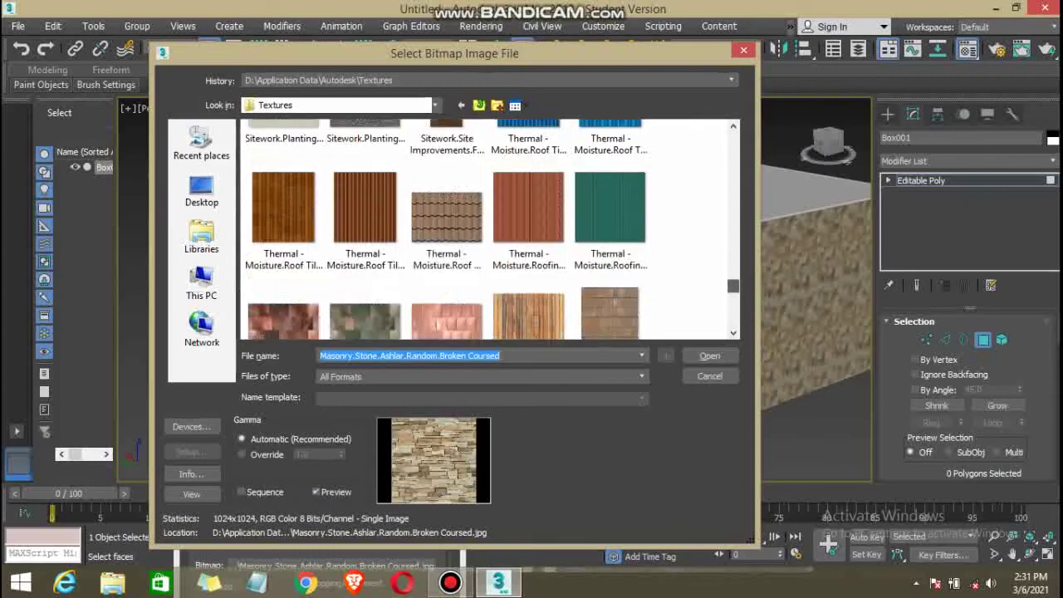
{"action": "scroll", "coordinate": [491, 228], "scroll_direction": "up", "scroll_amount": 1}
{"action": "scroll", "coordinate": [491, 228], "scroll_direction": "up", "scroll_amount": 1}
{"action": "scroll", "coordinate": [490, 229], "scroll_direction": "up", "scroll_amount": 1}
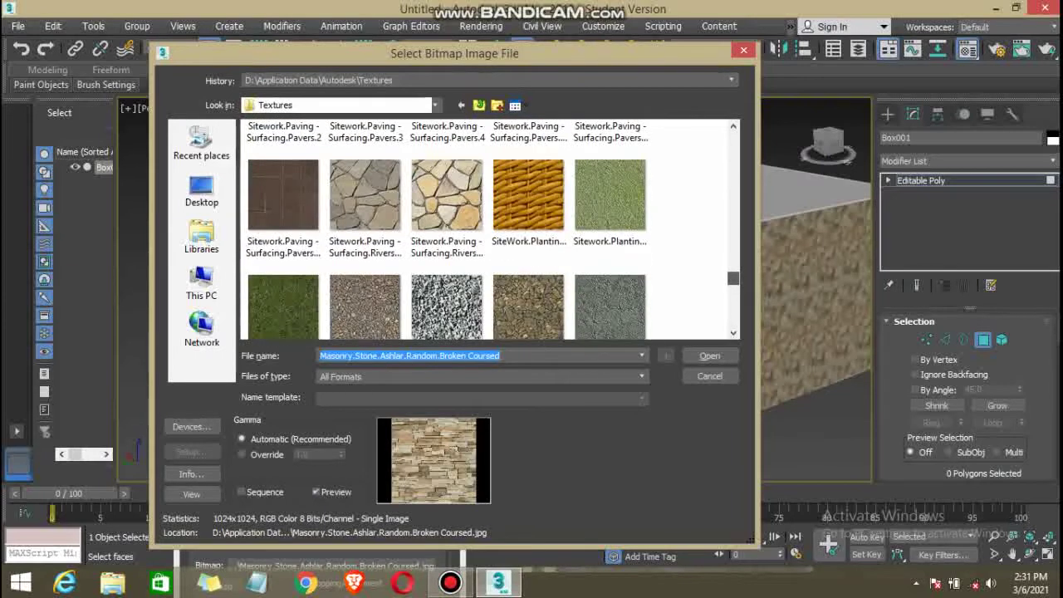
{"action": "scroll", "coordinate": [490, 229], "scroll_direction": "up", "scroll_amount": 1}
{"action": "scroll", "coordinate": [490, 229], "scroll_direction": "up", "scroll_amount": 1}
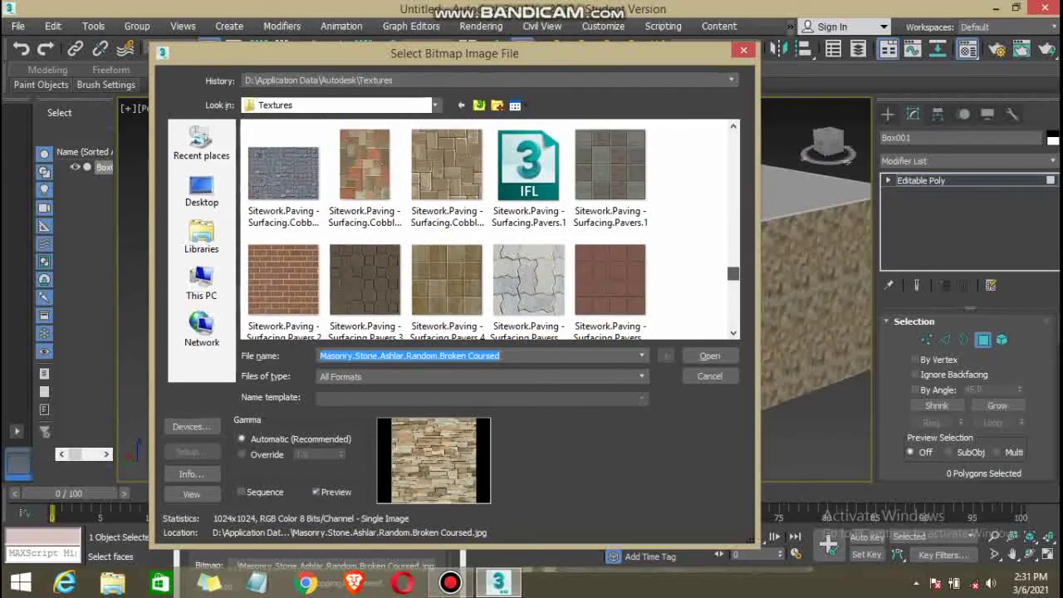
{"action": "scroll", "coordinate": [491, 228], "scroll_direction": "up", "scroll_amount": 1}
{"action": "scroll", "coordinate": [490, 229], "scroll_direction": "up", "scroll_amount": 1}
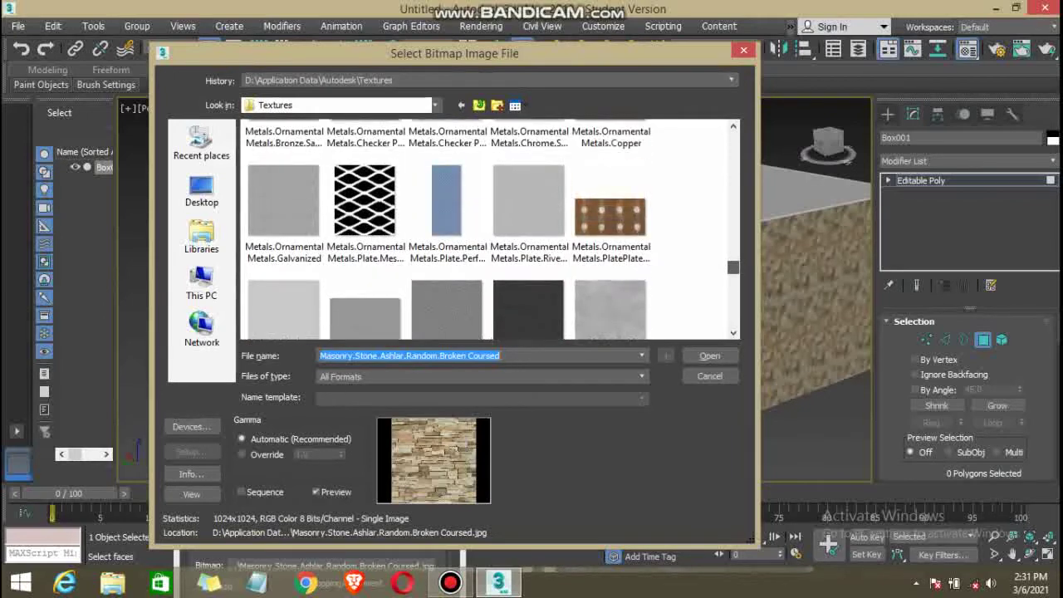
{"action": "scroll", "coordinate": [491, 228], "scroll_direction": "up", "scroll_amount": 1}
{"action": "scroll", "coordinate": [490, 229], "scroll_direction": "up", "scroll_amount": 1}
{"action": "scroll", "coordinate": [490, 228], "scroll_direction": "up", "scroll_amount": 1}
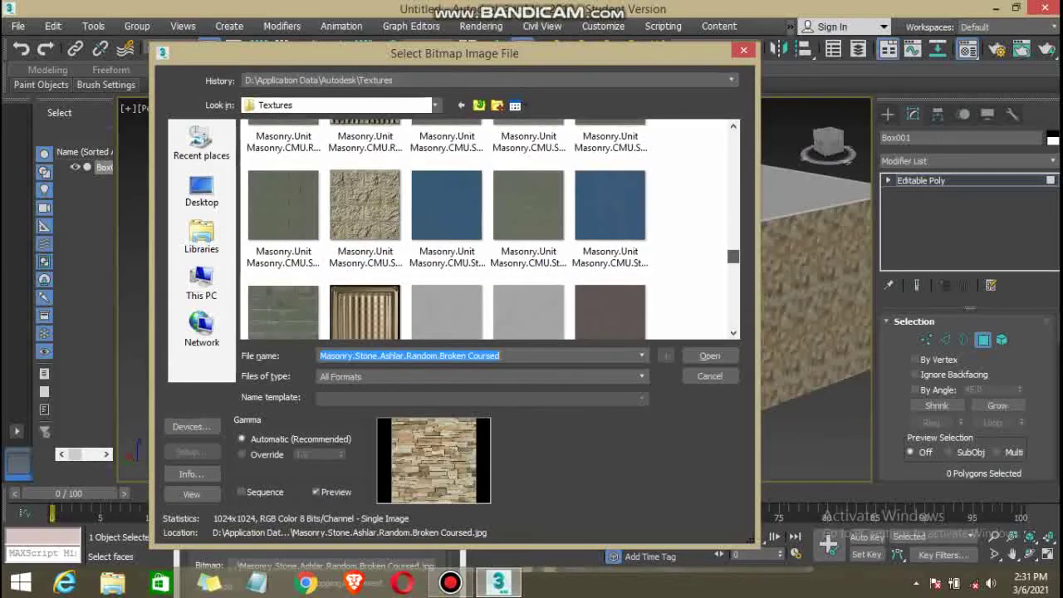
{"action": "scroll", "coordinate": [491, 229], "scroll_direction": "up", "scroll_amount": 1}
{"action": "scroll", "coordinate": [490, 228], "scroll_direction": "up", "scroll_amount": 1}
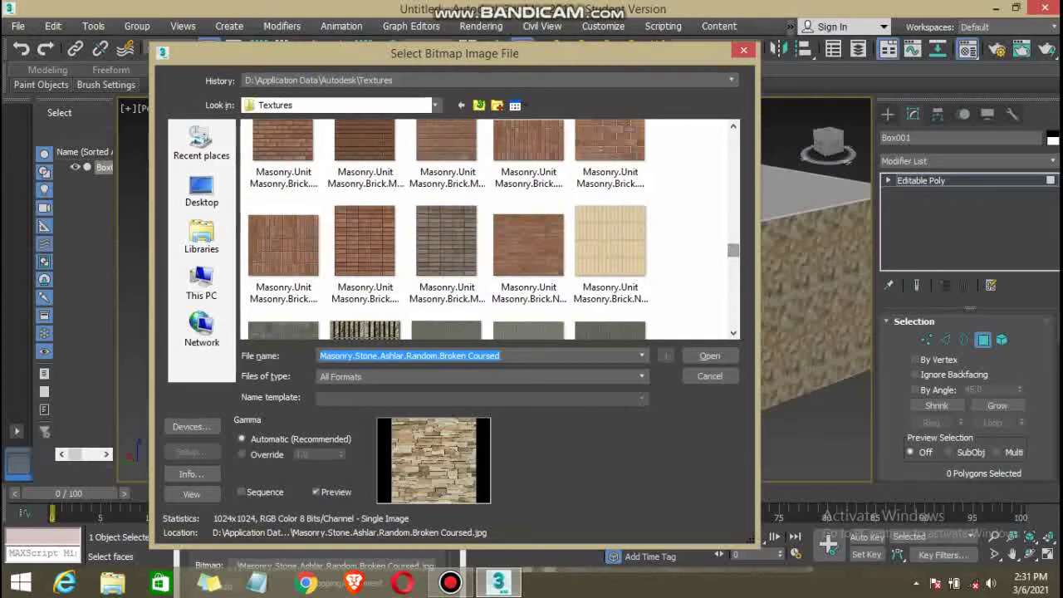
{"action": "scroll", "coordinate": [490, 228], "scroll_direction": "up", "scroll_amount": 1}
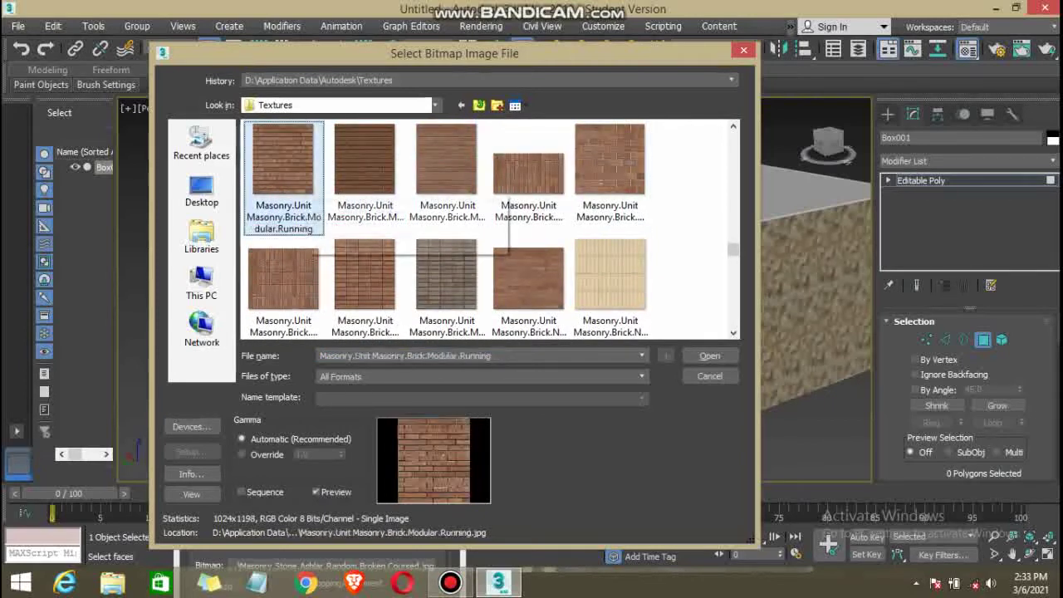
{"action": "double_click", "coordinate": [283, 158]}
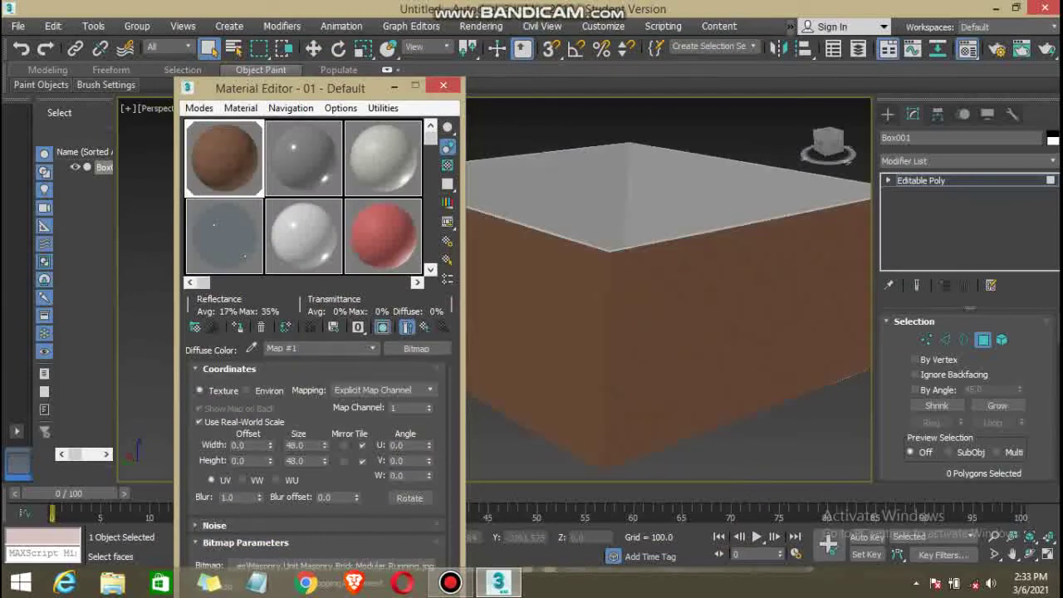
Resize the running brick texture to about 380.2 wide by 592.2 high.
{"action": "left_click_drag", "start_coordinate": [325, 445], "coordinate": [324, 416]}
{"action": "left_click", "coordinate": [325, 458]}
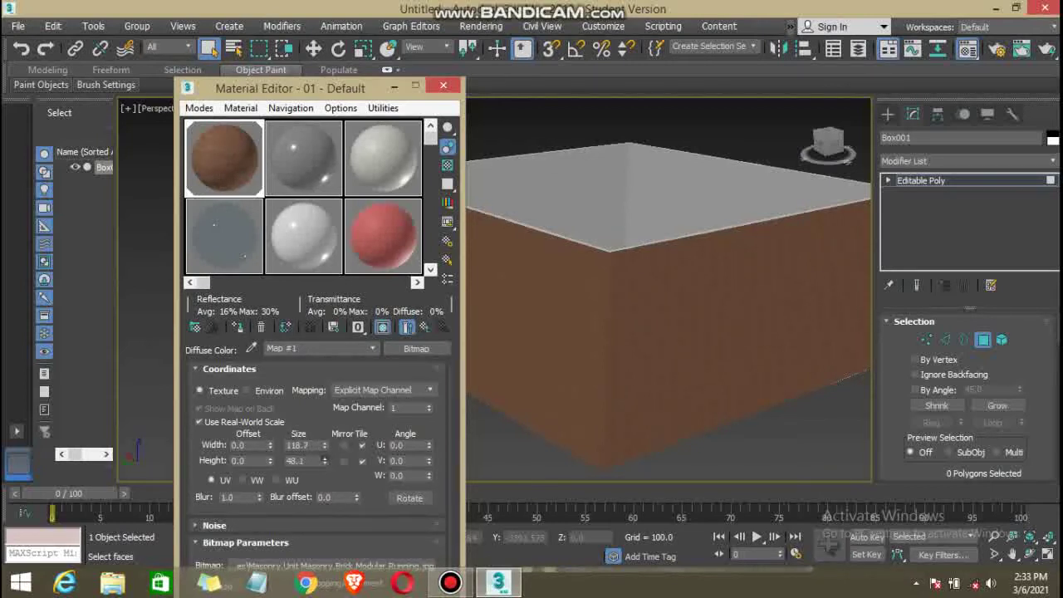
{"action": "left_click_drag", "start_coordinate": [325, 460], "coordinate": [325, 432]}
{"action": "left_click_drag", "start_coordinate": [325, 461], "coordinate": [325, 419]}
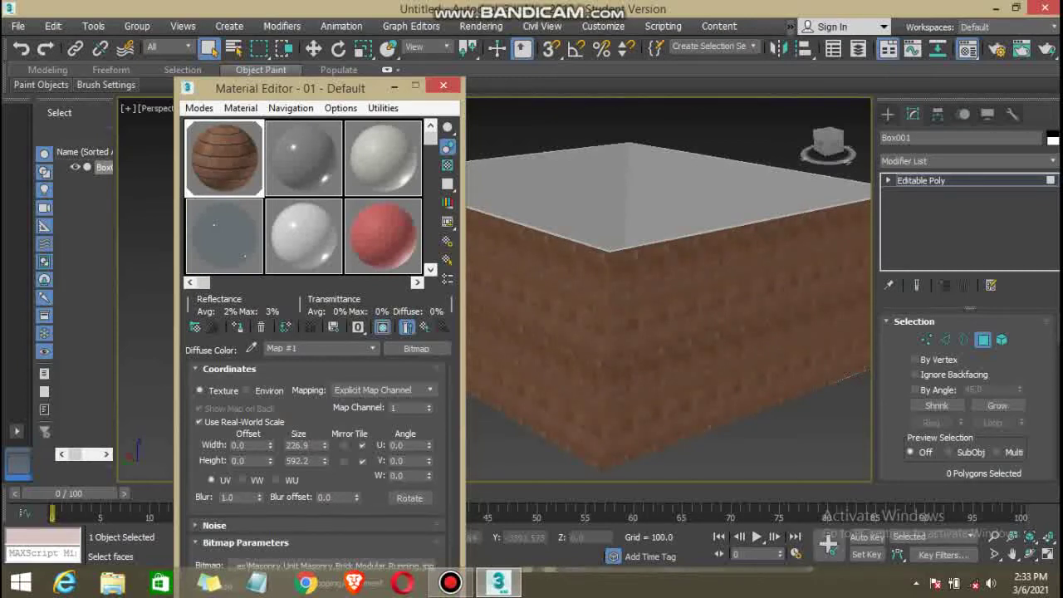
{"action": "left_click_drag", "start_coordinate": [325, 446], "coordinate": [325, 420]}
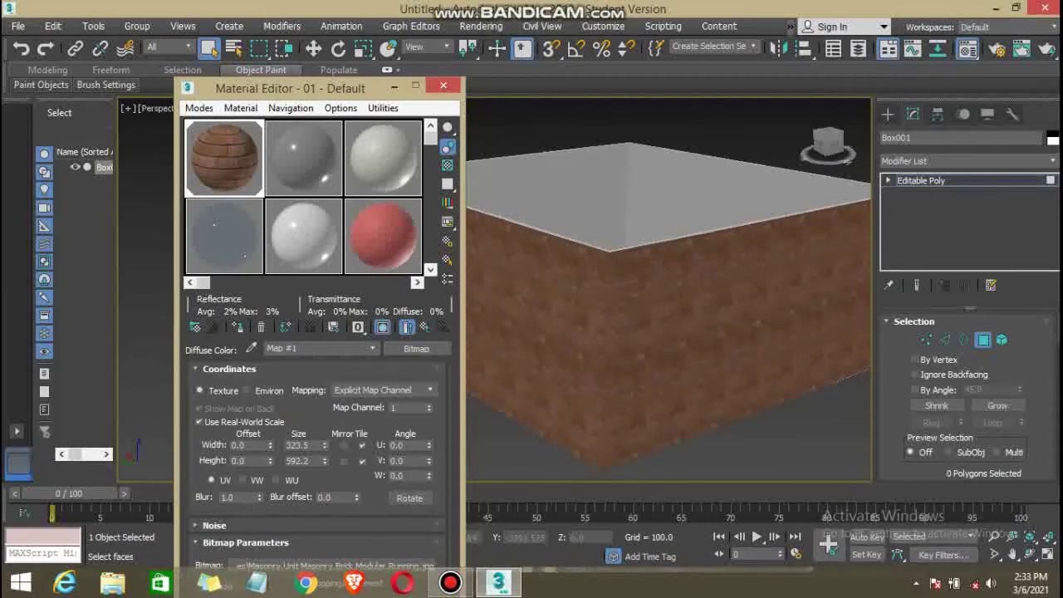
{"action": "left_click_drag", "start_coordinate": [325, 445], "coordinate": [325, 430]}
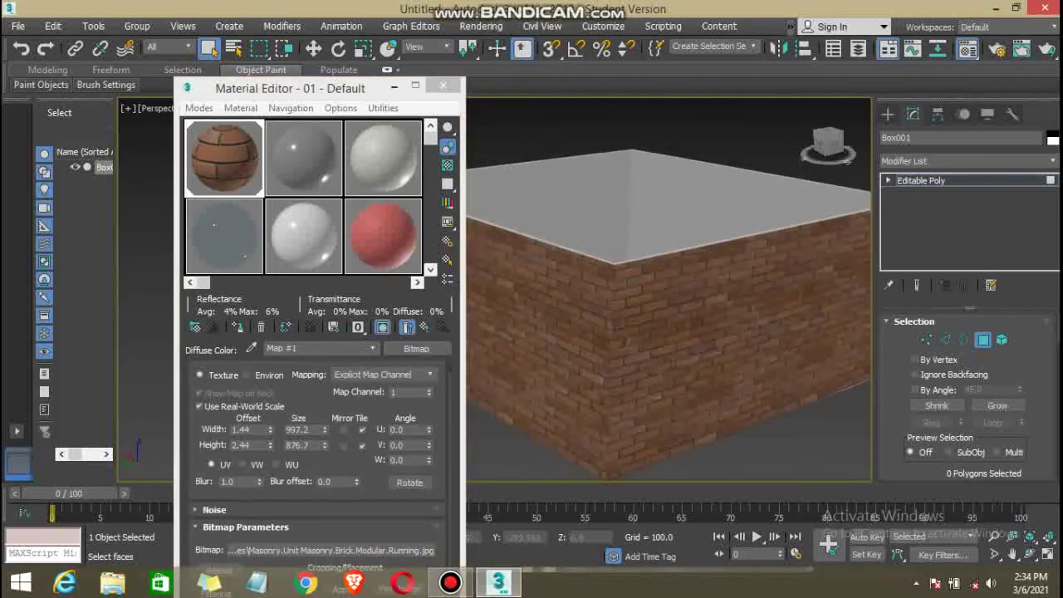
Widen the brick texture's tiling size to about 1048.0.
{"action": "scroll", "coordinate": [669, 291], "scroll_direction": "down", "scroll_amount": 3}
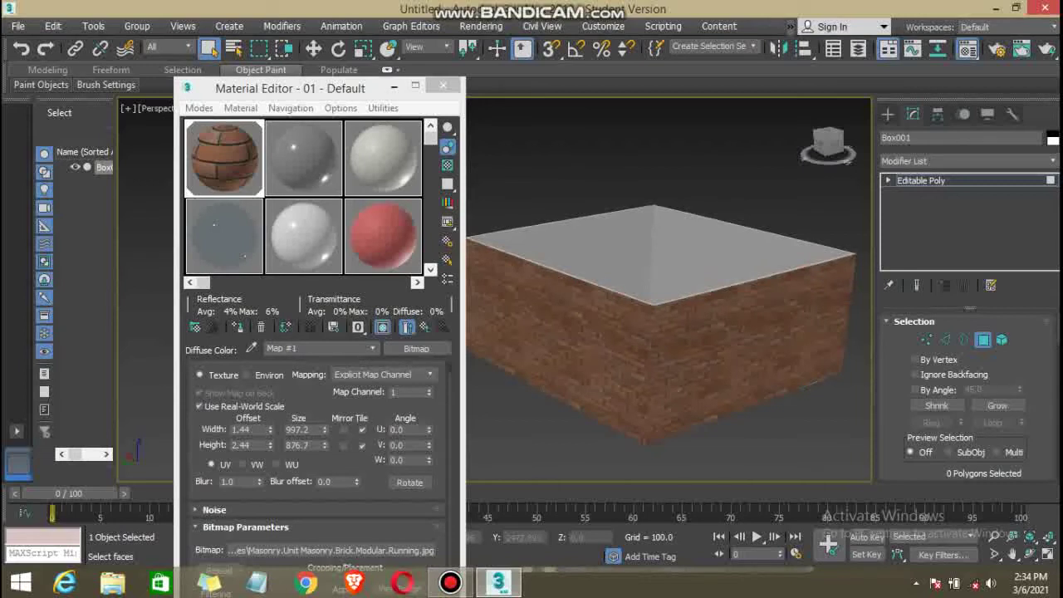
{"action": "scroll", "coordinate": [669, 291], "scroll_direction": "up", "scroll_amount": 2}
{"action": "scroll", "coordinate": [668, 291], "scroll_direction": "up", "scroll_amount": 2}
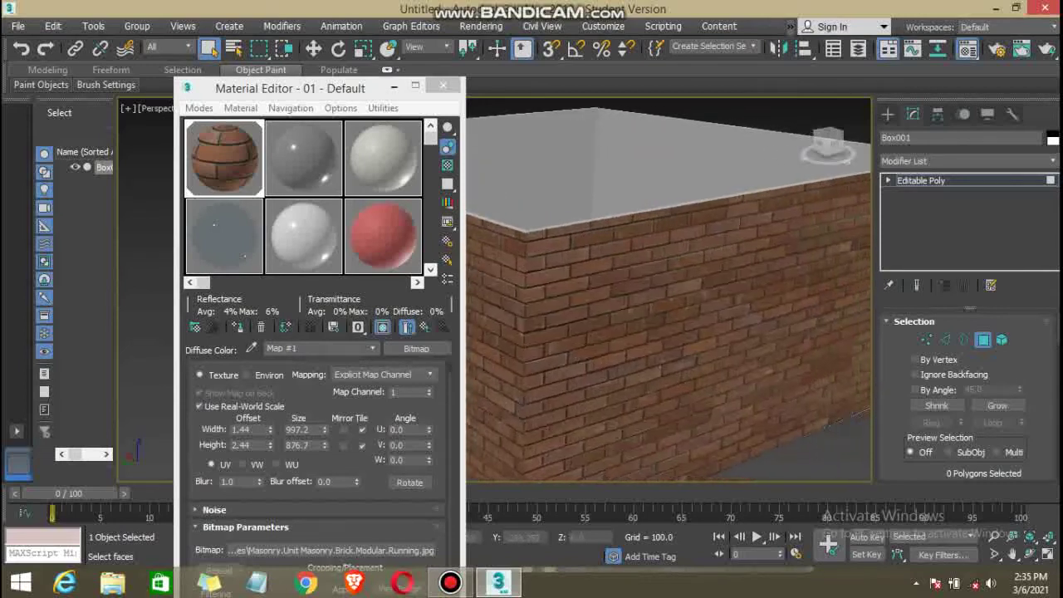
{"action": "scroll", "coordinate": [668, 291], "scroll_direction": "up", "scroll_amount": 1}
{"action": "left_click_drag", "start_coordinate": [324, 430], "coordinate": [324, 420]}
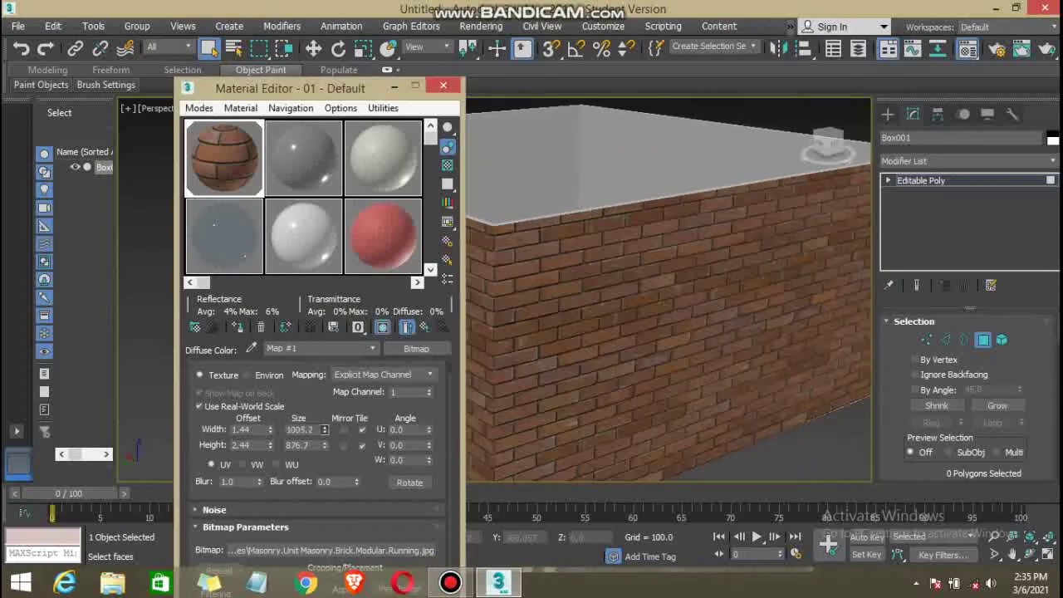
{"action": "scroll", "coordinate": [669, 291], "scroll_direction": "down", "scroll_amount": 1}
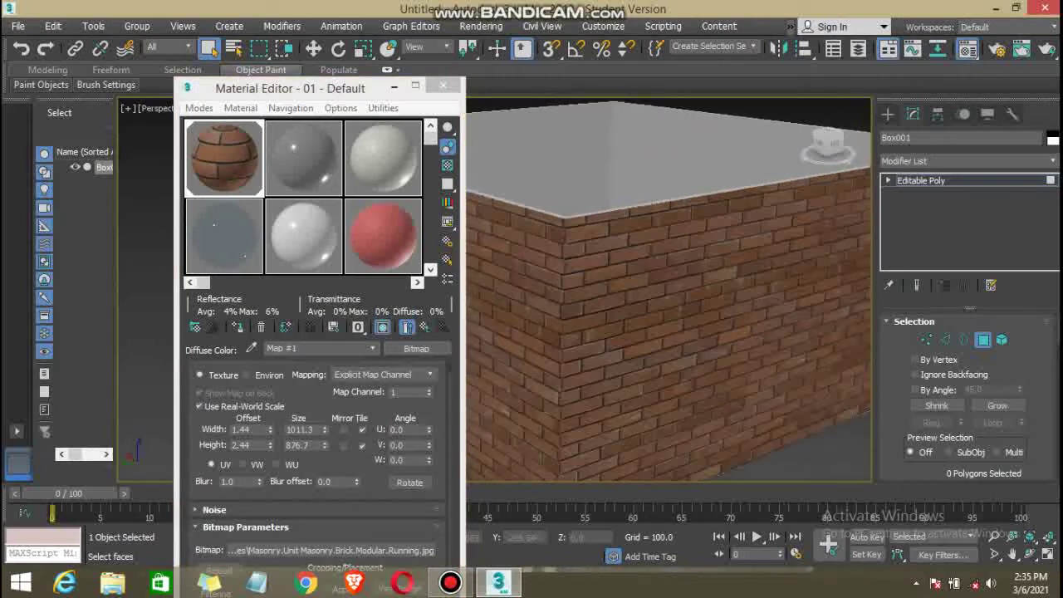
{"action": "scroll", "coordinate": [669, 291], "scroll_direction": "down", "scroll_amount": 2}
{"action": "scroll", "coordinate": [669, 291], "scroll_direction": "down", "scroll_amount": 1}
{"action": "scroll", "coordinate": [669, 291], "scroll_direction": "down", "scroll_amount": 1}
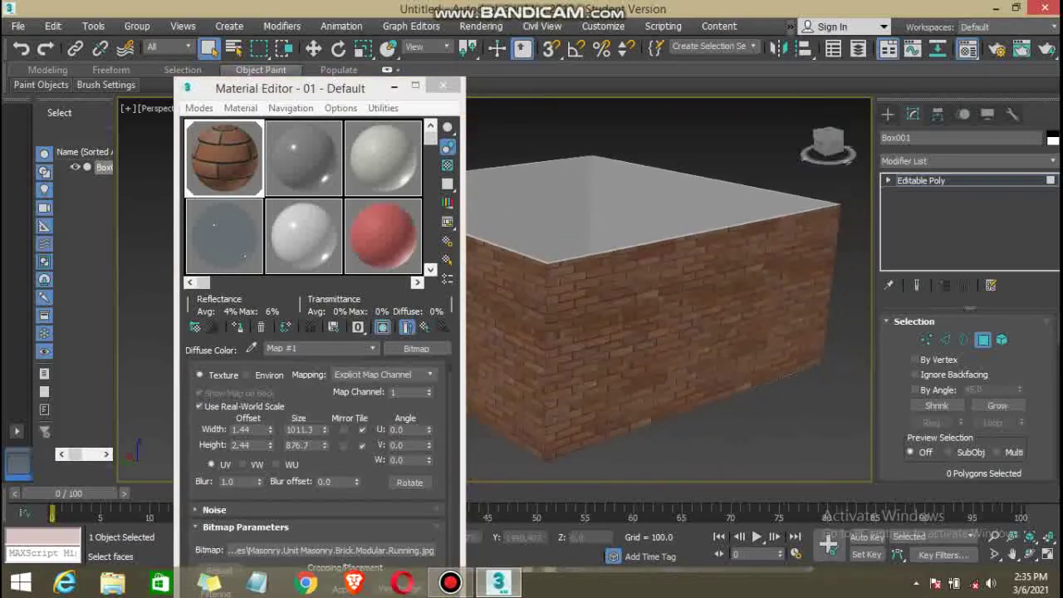
{"action": "mouse_move", "coordinate": [324, 430]}
{"action": "left_mouse_down"}
{"action": "mouse_move", "coordinate": [324, 416]}
{"action": "mouse_move", "coordinate": [324, 445]}
{"action": "mouse_move", "coordinate": [325, 424]}
{"action": "left_mouse_up"}
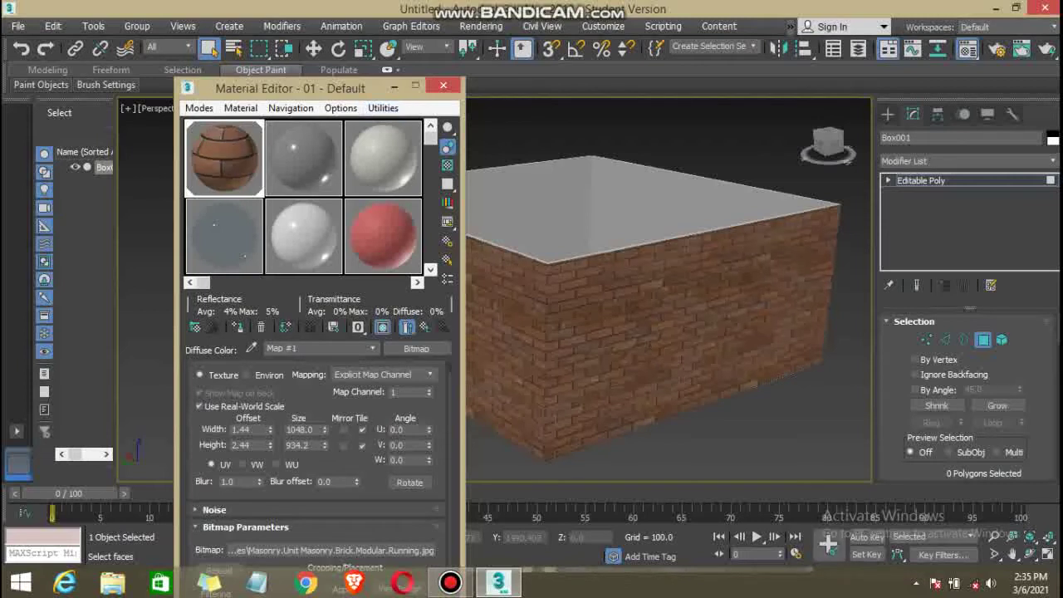
Raise the brick texture's tiling height to about 1279.3, checking the whole box.
{"action": "left_click_drag", "start_coordinate": [324, 446], "coordinate": [324, 429]}
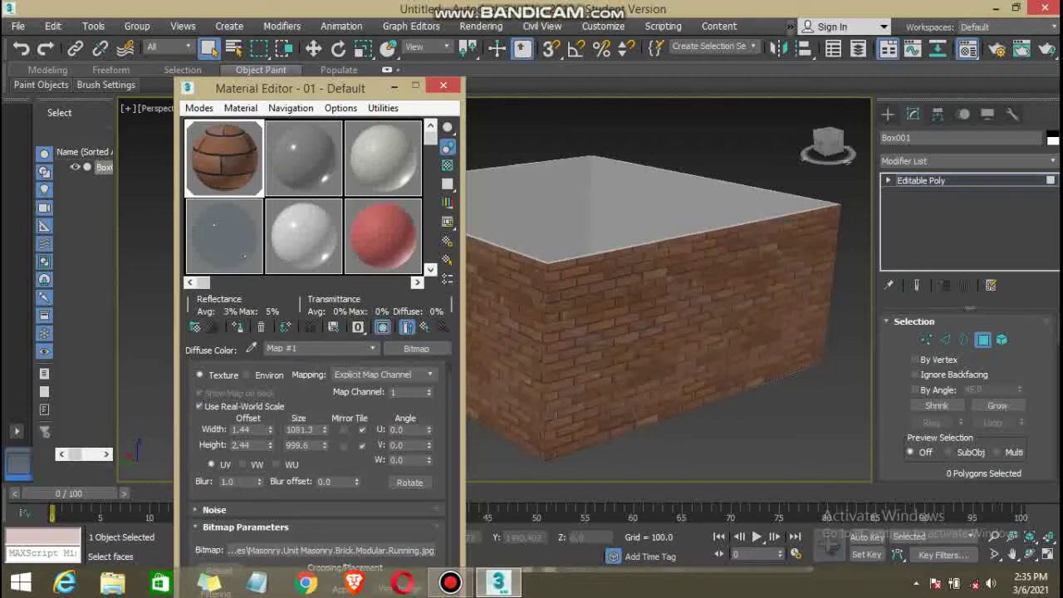
{"action": "middle_click_drag", "start_coordinate": [665, 332], "coordinate": [828, 544], "text": "alt"}
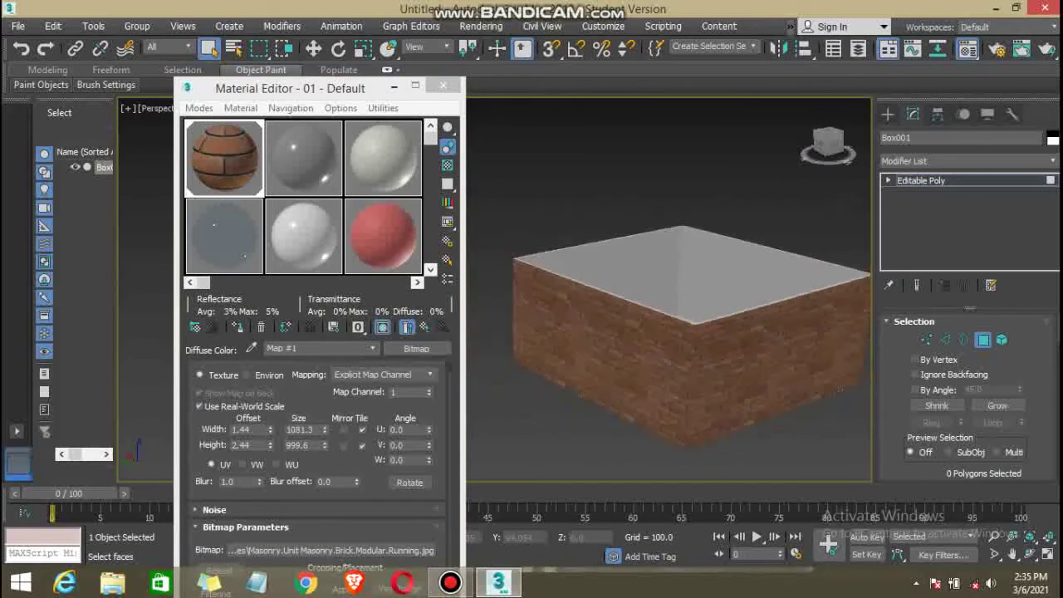
{"action": "middle_click_drag", "start_coordinate": [665, 332], "coordinate": [640, 326], "text": "alt"}
{"action": "scroll", "coordinate": [639, 326], "scroll_direction": "up", "scroll_amount": 3}
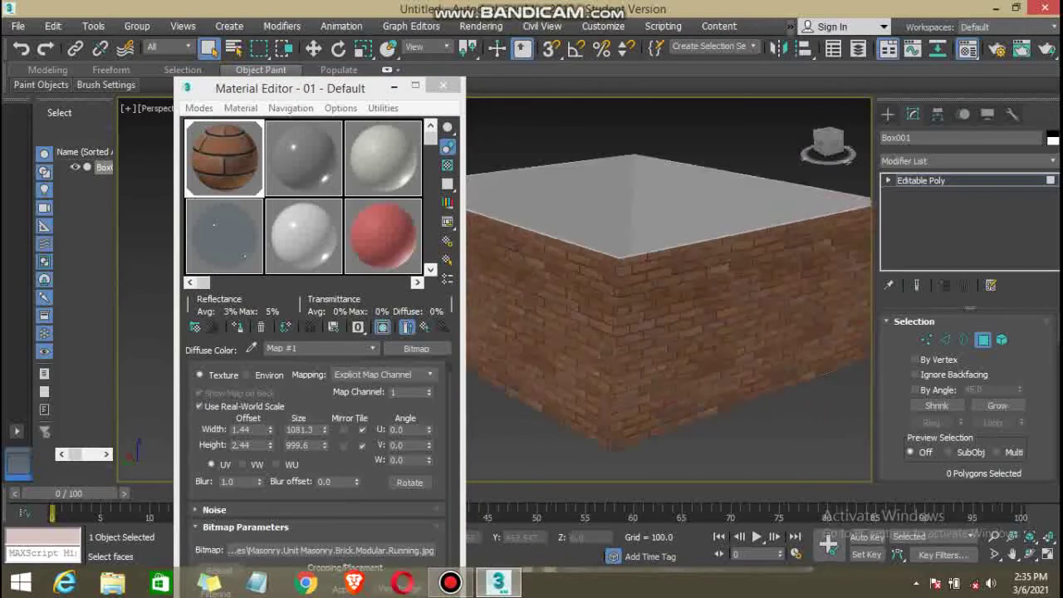
{"action": "left_click_drag", "start_coordinate": [324, 445], "coordinate": [324, 441]}
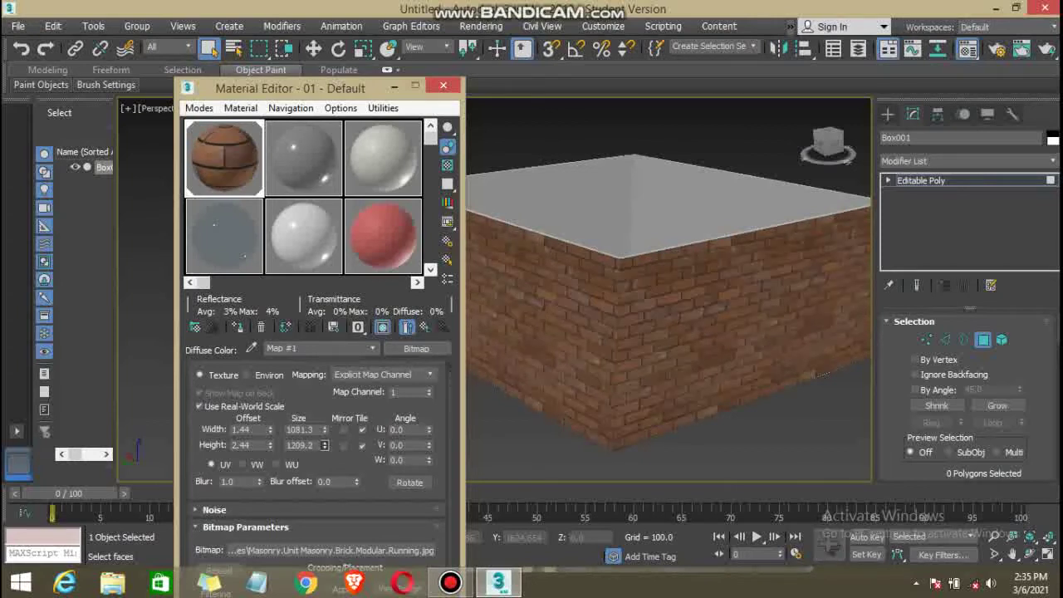
{"action": "left_click_drag", "start_coordinate": [324, 445], "coordinate": [324, 441]}
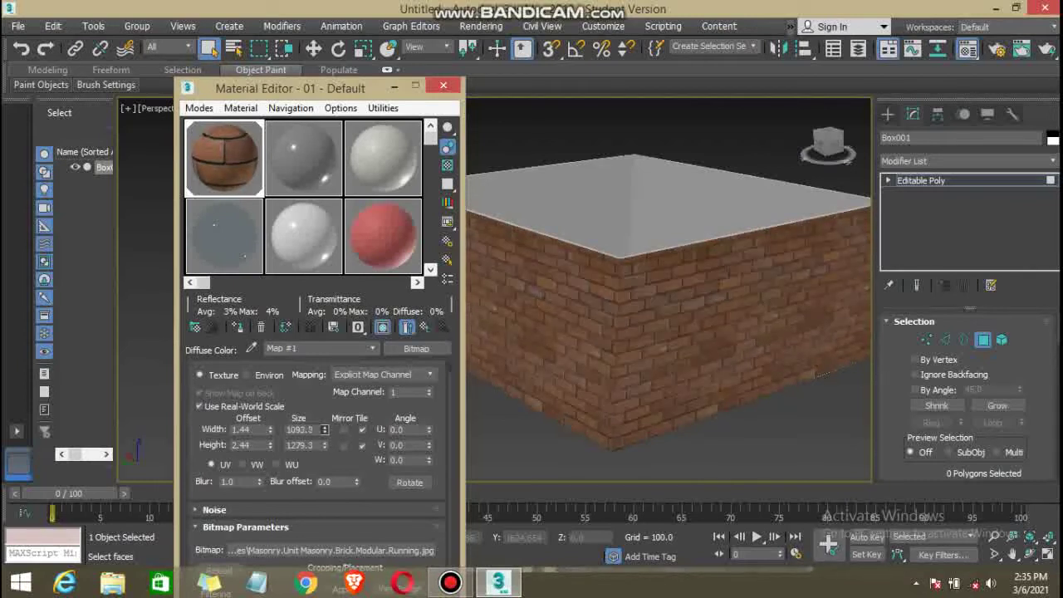
Set the brick texture width to 1120.5 and close the Material Editor.
{"action": "left_click_drag", "start_coordinate": [324, 429], "coordinate": [324, 424]}
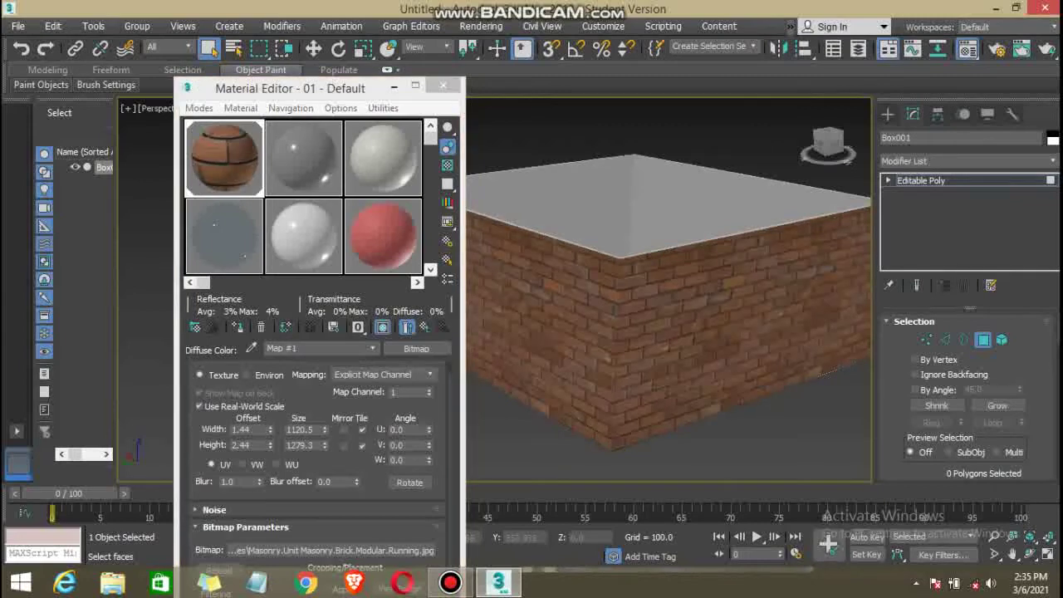
{"action": "scroll", "coordinate": [669, 291], "scroll_direction": "down", "scroll_amount": 2}
{"action": "scroll", "coordinate": [669, 291], "scroll_direction": "down", "scroll_amount": 2}
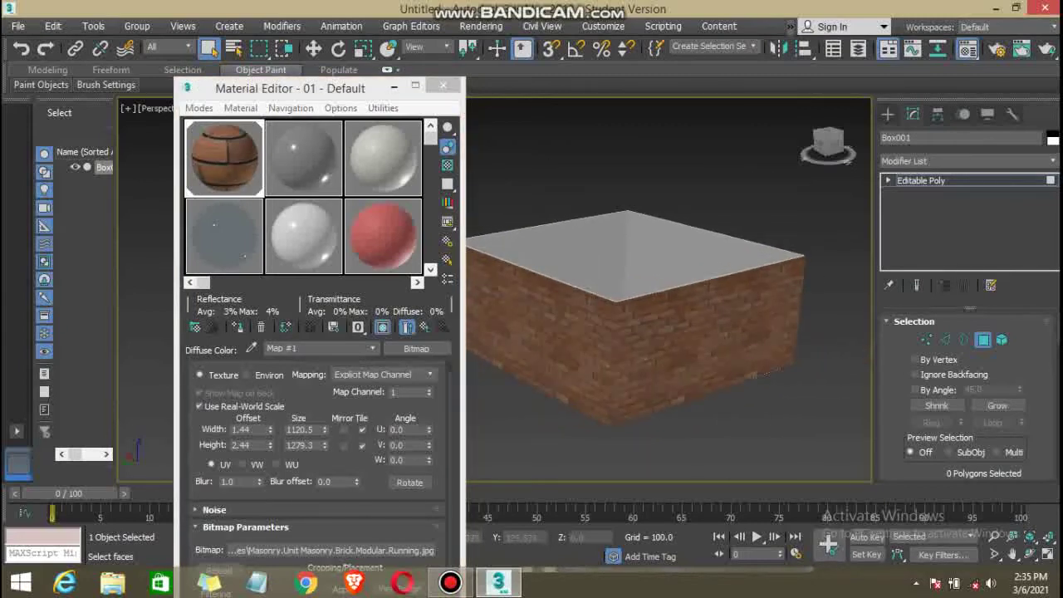
{"action": "left_click", "coordinate": [443, 86]}
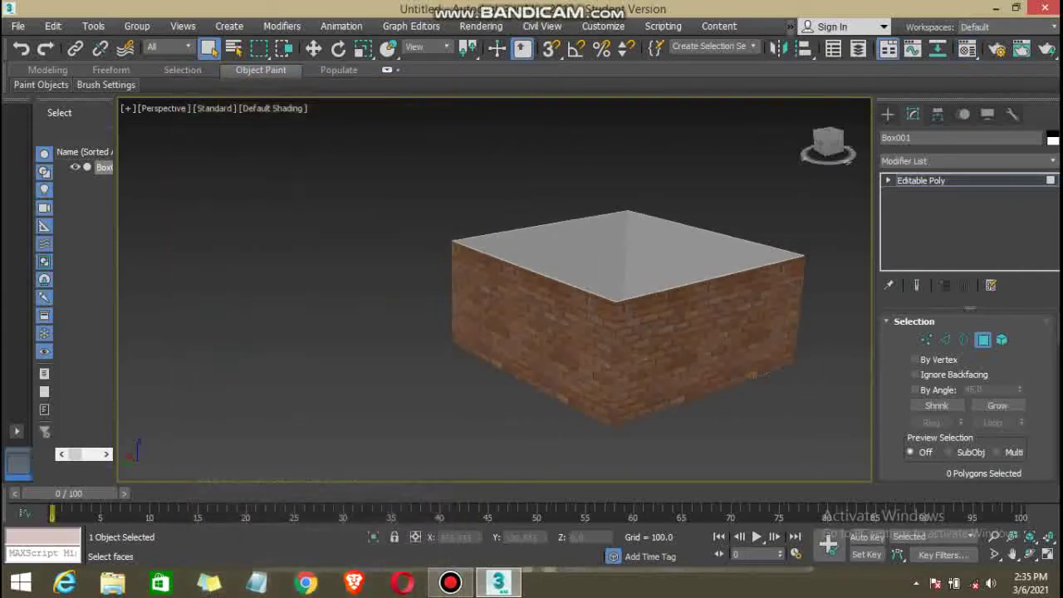
{"action": "middle_click_drag", "start_coordinate": [628, 316], "coordinate": [608, 312]}
{"action": "mouse_move", "coordinate": [499, 332]}
{"action": "middle_mouse_down", "text": "alt"}
{"action": "mouse_move", "coordinate": [556, 274]}
{"action": "mouse_move", "coordinate": [532, 320]}
{"action": "mouse_move", "coordinate": [503, 308]}
{"action": "mouse_move", "coordinate": [523, 304]}
{"action": "mouse_move", "coordinate": [486, 304]}
{"action": "mouse_move", "coordinate": [507, 305]}
{"action": "mouse_move", "coordinate": [494, 349]}
{"action": "mouse_move", "coordinate": [498, 332]}
{"action": "mouse_move", "coordinate": [279, 305]}
{"action": "mouse_move", "coordinate": [275, 324]}
{"action": "mouse_move", "coordinate": [465, 307]}
{"action": "mouse_move", "coordinate": [757, 306]}
{"action": "mouse_move", "coordinate": [798, 316]}
{"action": "mouse_move", "coordinate": [839, 349]}
{"action": "mouse_move", "coordinate": [773, 274]}
{"action": "middle_mouse_up", "text": "alt"}
{"action": "scroll", "coordinate": [532, 291], "scroll_direction": "up", "scroll_amount": 3}
{"action": "scroll", "coordinate": [532, 291], "scroll_direction": "up", "scroll_amount": 2}
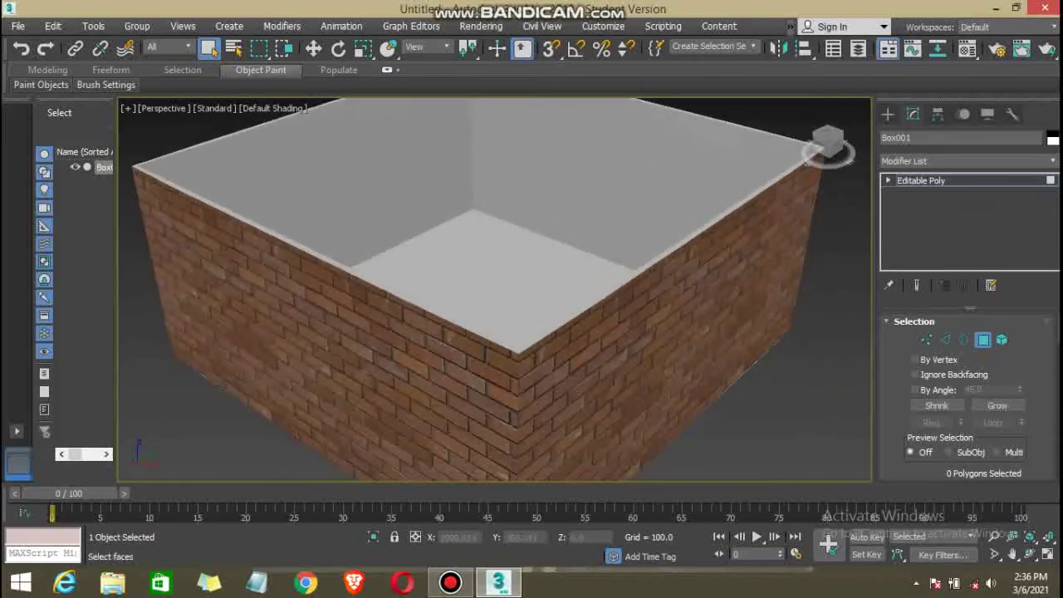
Select the back, back-left, back-right and right inner wall polygons, then open the Material Editor.
{"action": "left_click", "coordinate": [490, 274]}
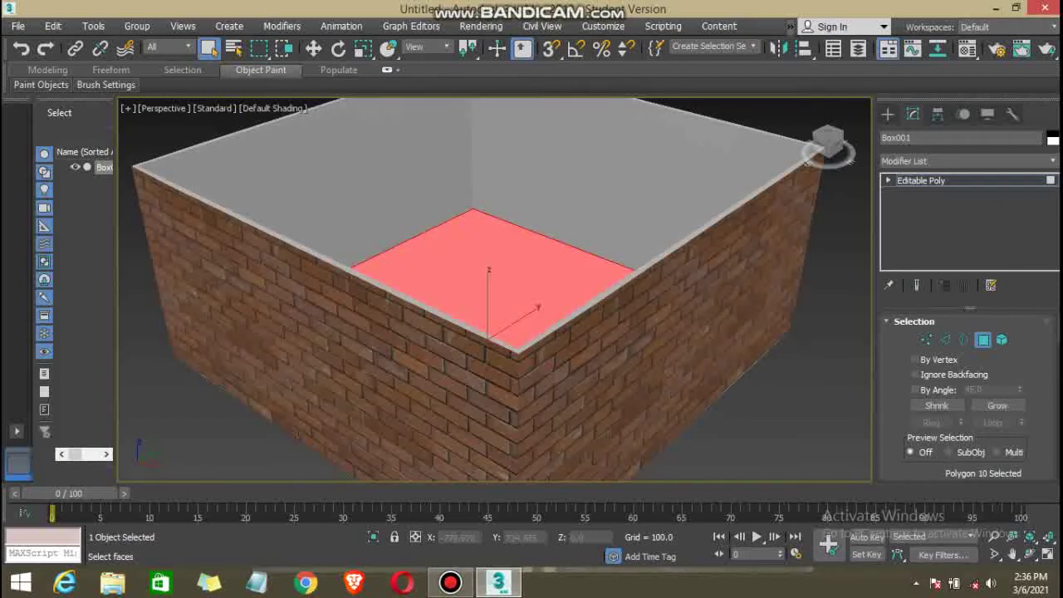
{"action": "middle_click_drag", "start_coordinate": [773, 274], "coordinate": [806, 291], "text": "alt"}
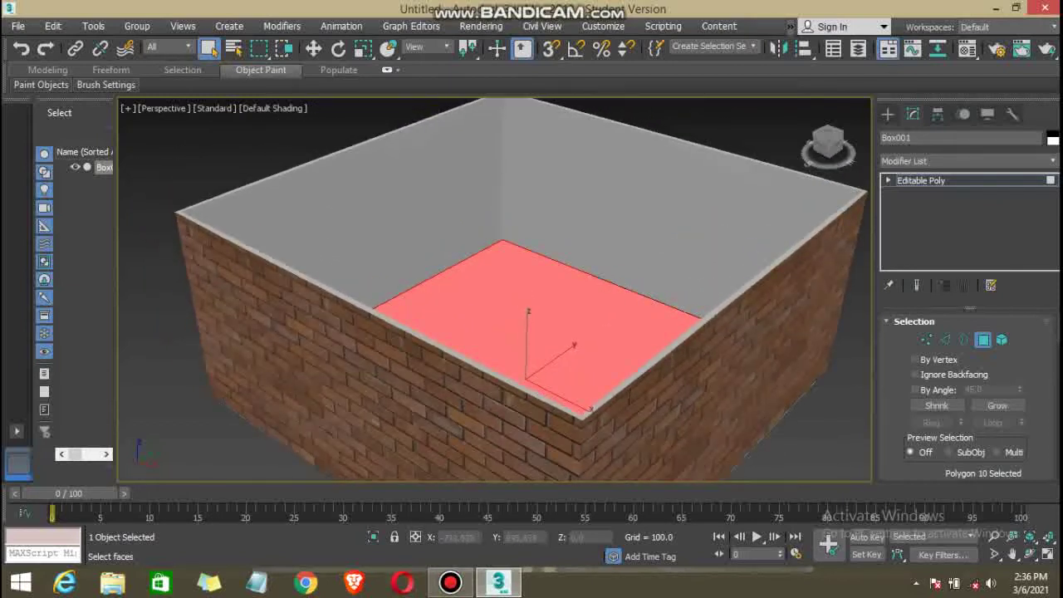
{"action": "left_click", "coordinate": [664, 199]}
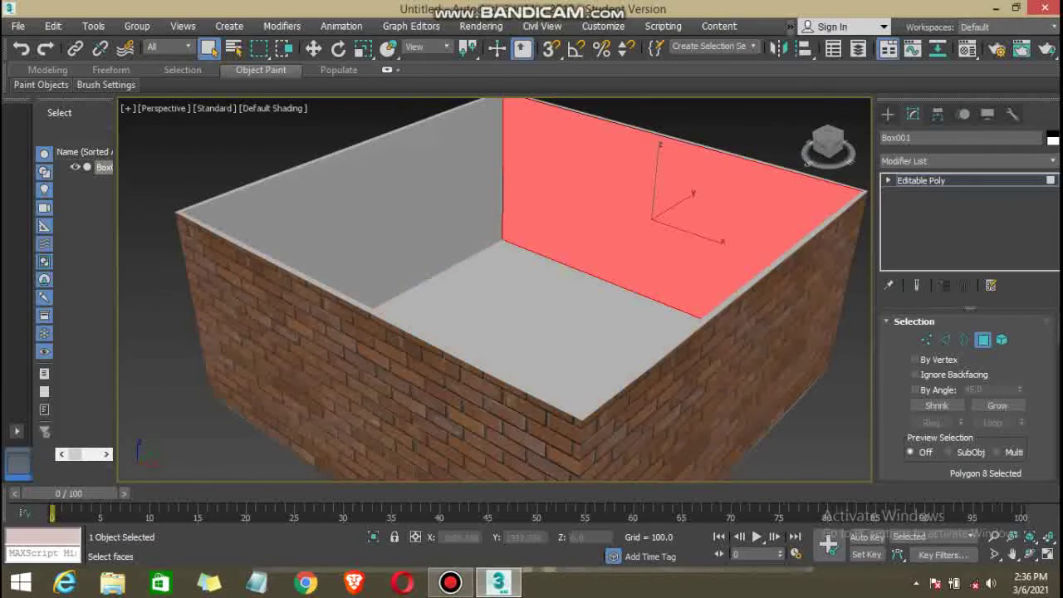
{"action": "left_click", "coordinate": [349, 200], "text": "ctrl"}
{"action": "mouse_move", "coordinate": [582, 332]}
{"action": "middle_mouse_down", "text": "alt"}
{"action": "mouse_move", "coordinate": [640, 316]}
{"action": "mouse_move", "coordinate": [639, 366]}
{"action": "middle_mouse_up", "text": "alt"}
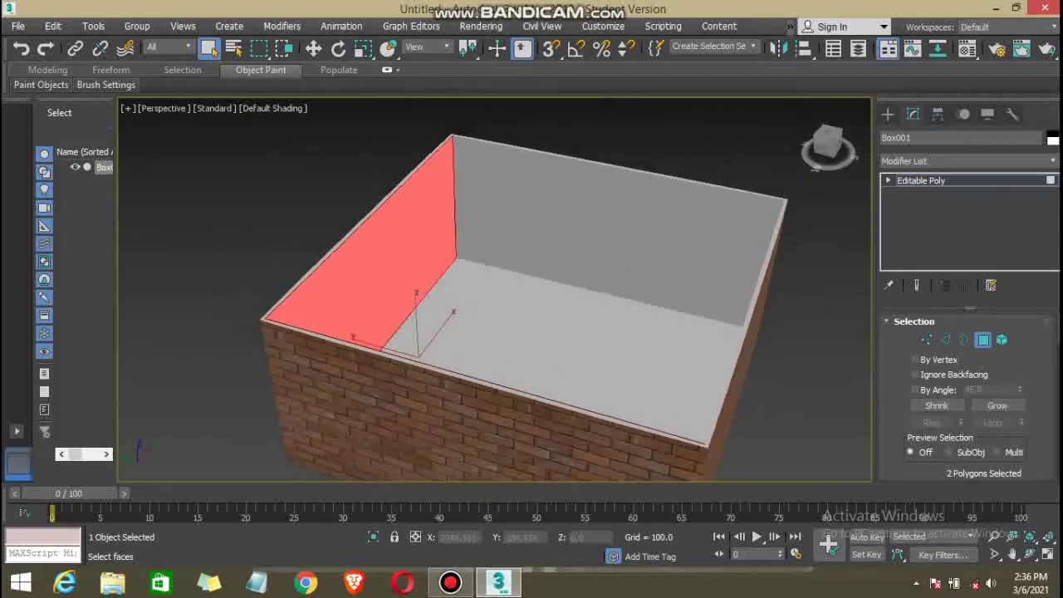
{"action": "left_click", "coordinate": [615, 233], "text": "ctrl"}
{"action": "middle_click_drag", "start_coordinate": [615, 232], "coordinate": [532, 237], "text": "alt"}
{"action": "left_click", "coordinate": [664, 216], "text": "ctrl"}
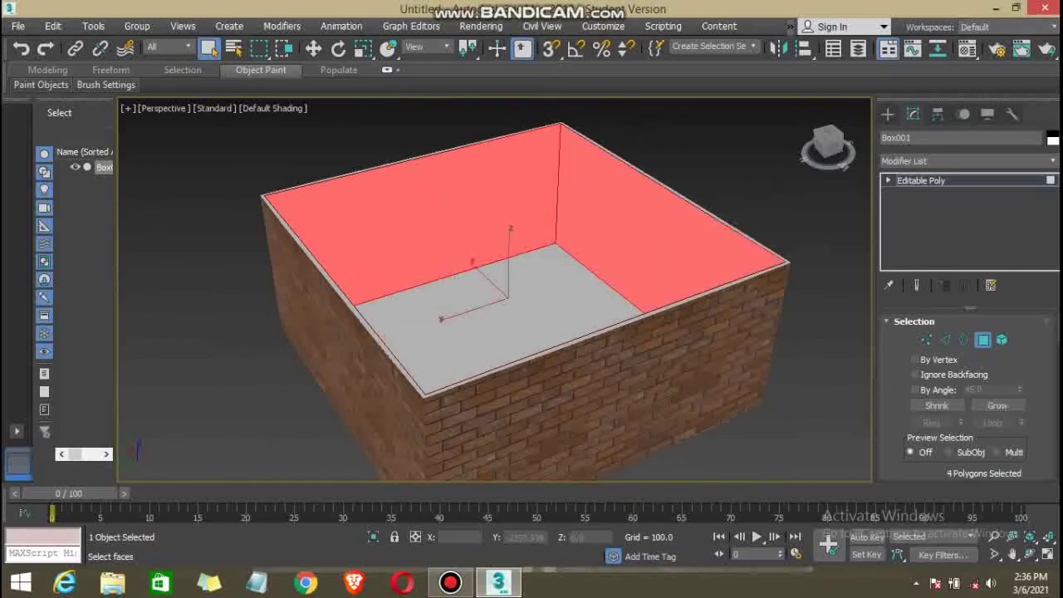
{"action": "middle_click_drag", "start_coordinate": [665, 216], "coordinate": [806, 216], "text": "alt"}
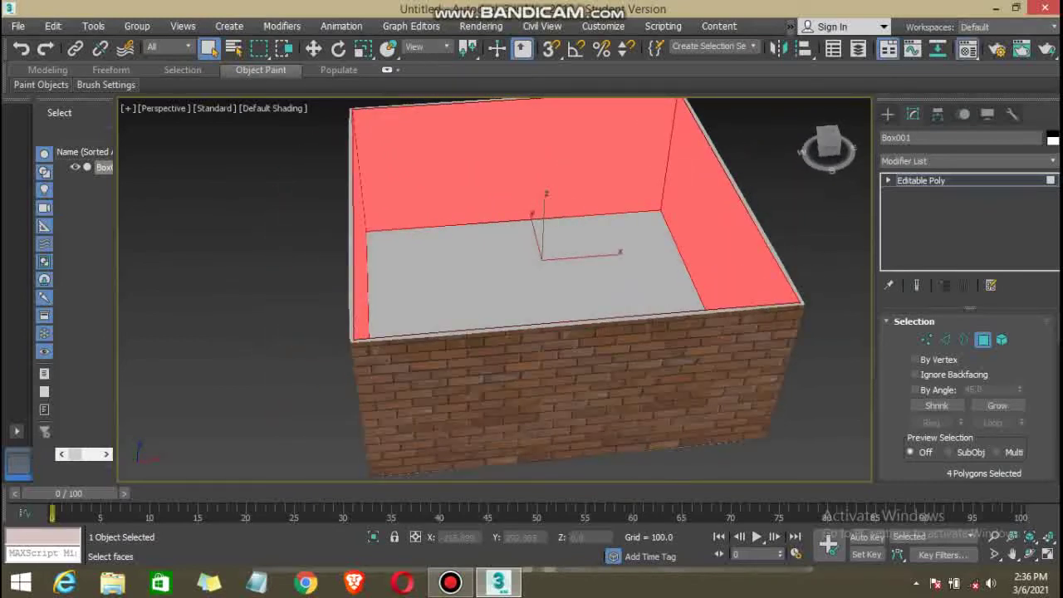
{"action": "left_click", "coordinate": [967, 48]}
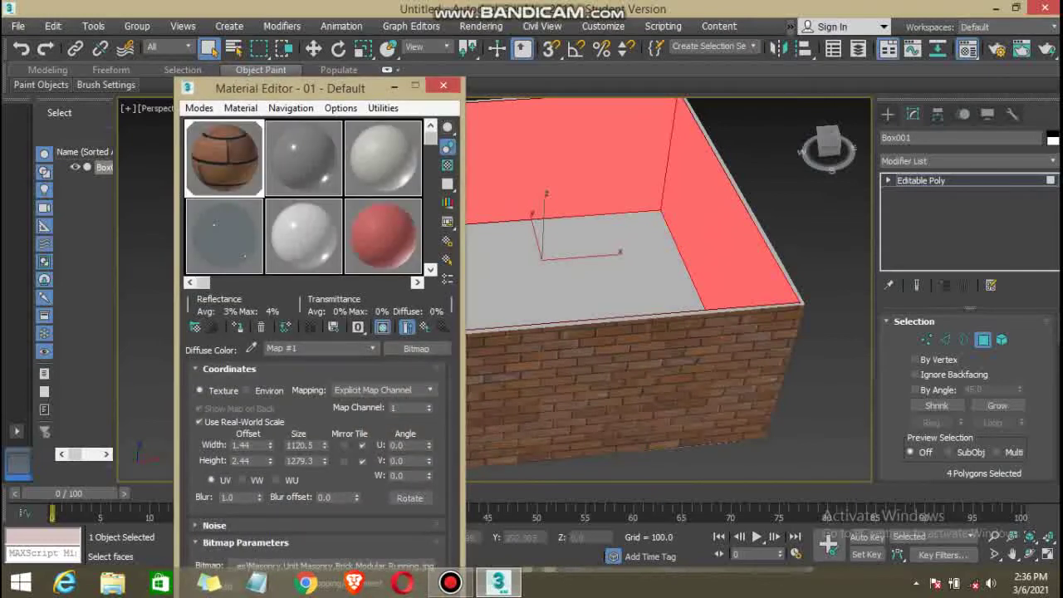
Make material slot 02 a Standard material and give its Diffuse colour a Bitmap map.
{"action": "left_click", "coordinate": [303, 158]}
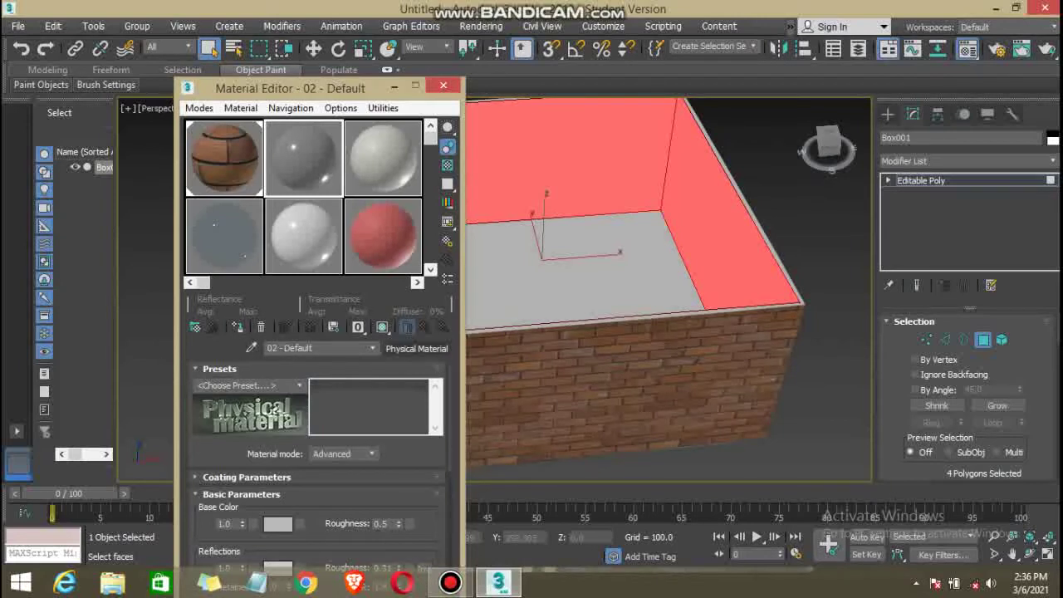
{"action": "left_click", "coordinate": [416, 348]}
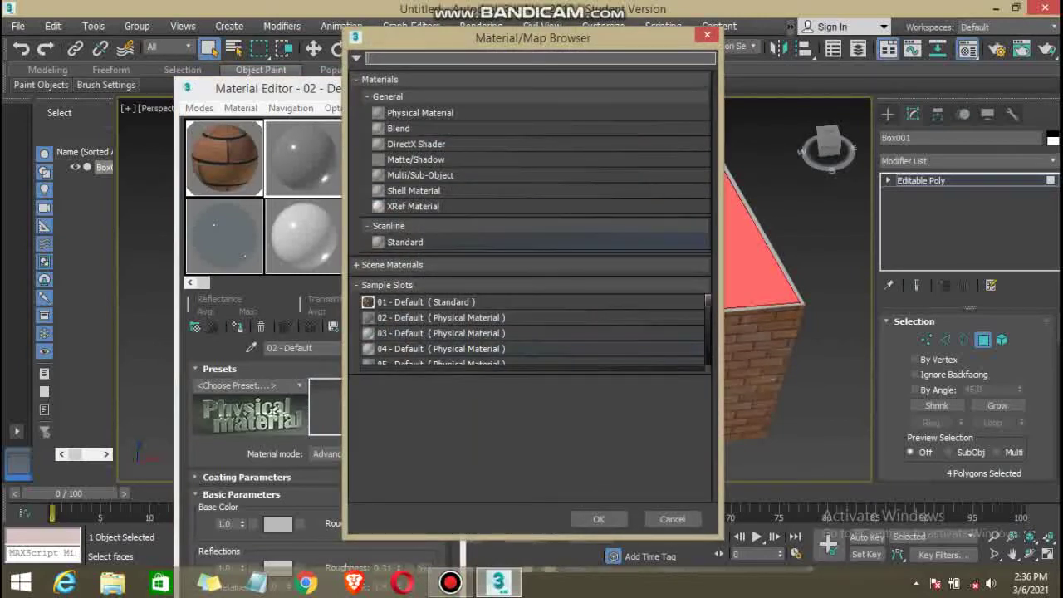
{"action": "left_click", "coordinate": [565, 241]}
{"action": "key", "text": "Return"}
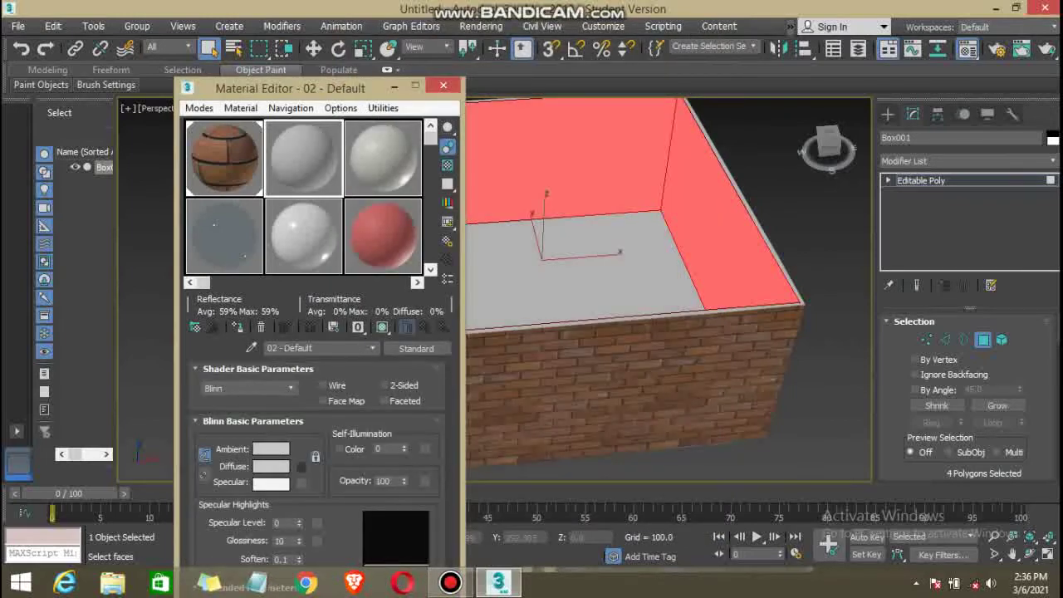
{"action": "left_click", "coordinate": [301, 466]}
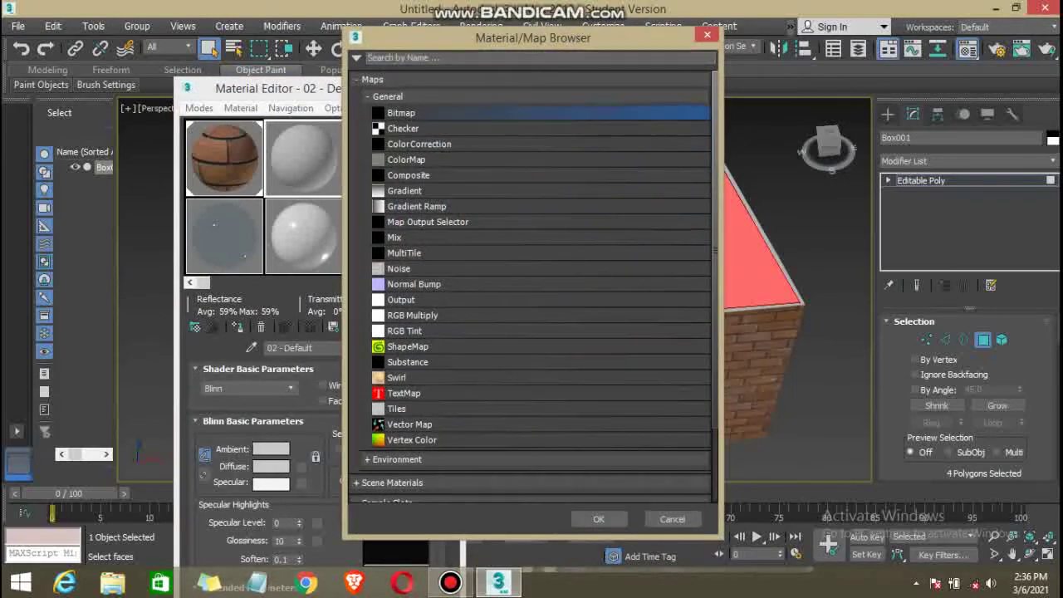
{"action": "key", "text": "Return"}
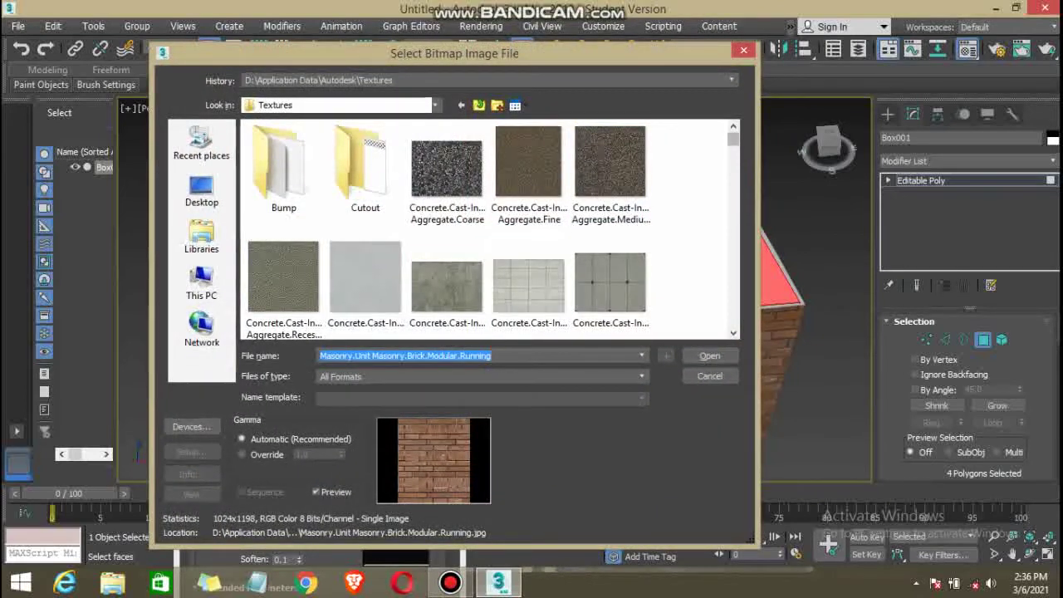
Load the Finishes.Flooring.Tile.Square.Brown image as the diffuse bitmap.
{"action": "scroll", "coordinate": [486, 228], "scroll_direction": "down", "scroll_amount": 1}
{"action": "scroll", "coordinate": [486, 229], "scroll_direction": "down", "scroll_amount": 1}
{"action": "scroll", "coordinate": [486, 228], "scroll_direction": "down", "scroll_amount": 1}
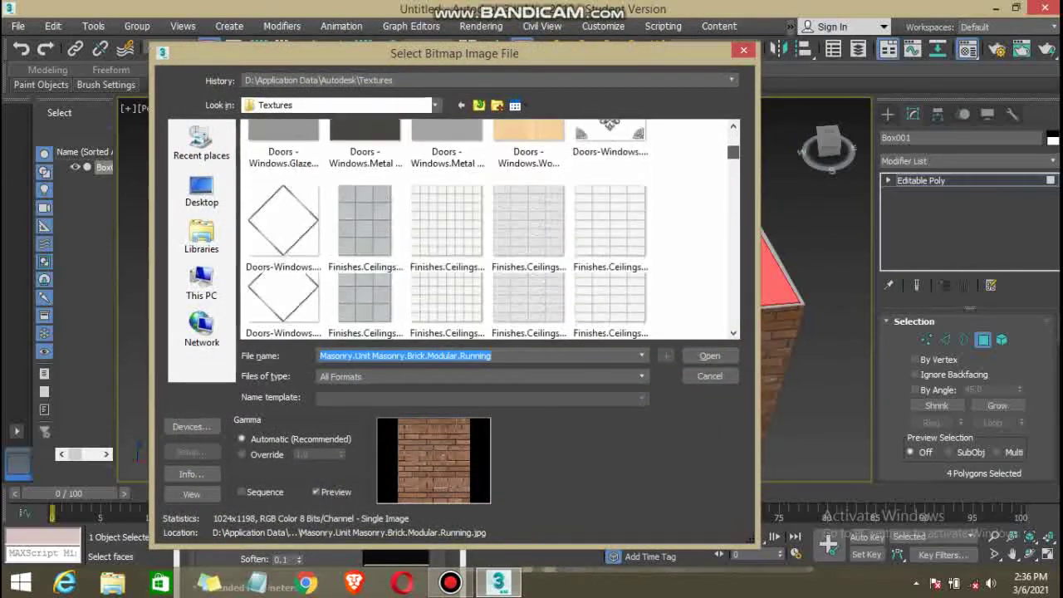
{"action": "scroll", "coordinate": [486, 229], "scroll_direction": "down", "scroll_amount": 1}
{"action": "scroll", "coordinate": [486, 228], "scroll_direction": "up", "scroll_amount": 1}
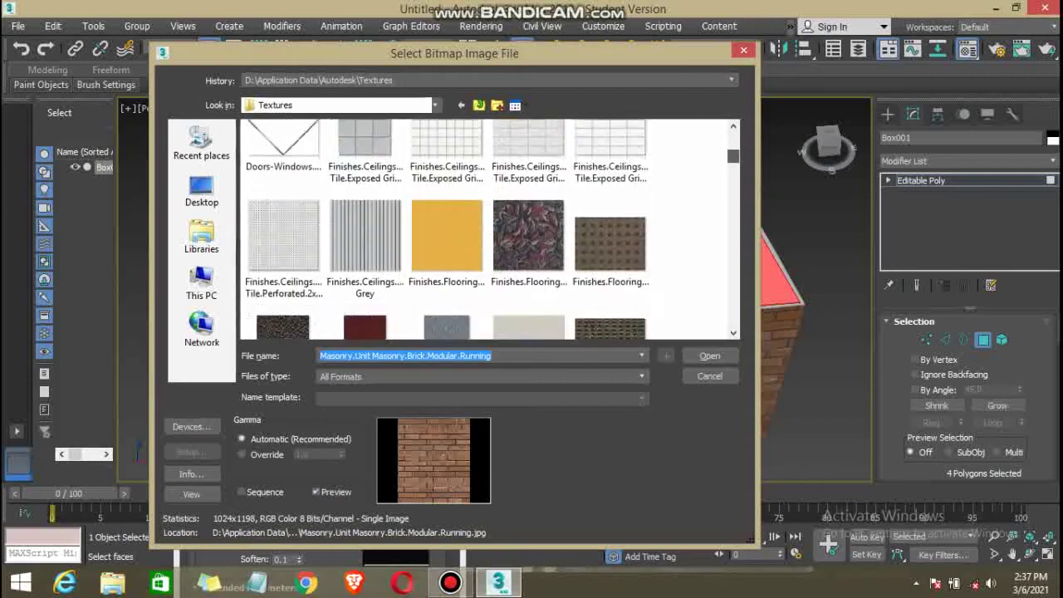
{"action": "scroll", "coordinate": [486, 229], "scroll_direction": "up", "scroll_amount": 1}
{"action": "scroll", "coordinate": [486, 228], "scroll_direction": "down", "scroll_amount": 1}
{"action": "scroll", "coordinate": [486, 229], "scroll_direction": "down", "scroll_amount": 2}
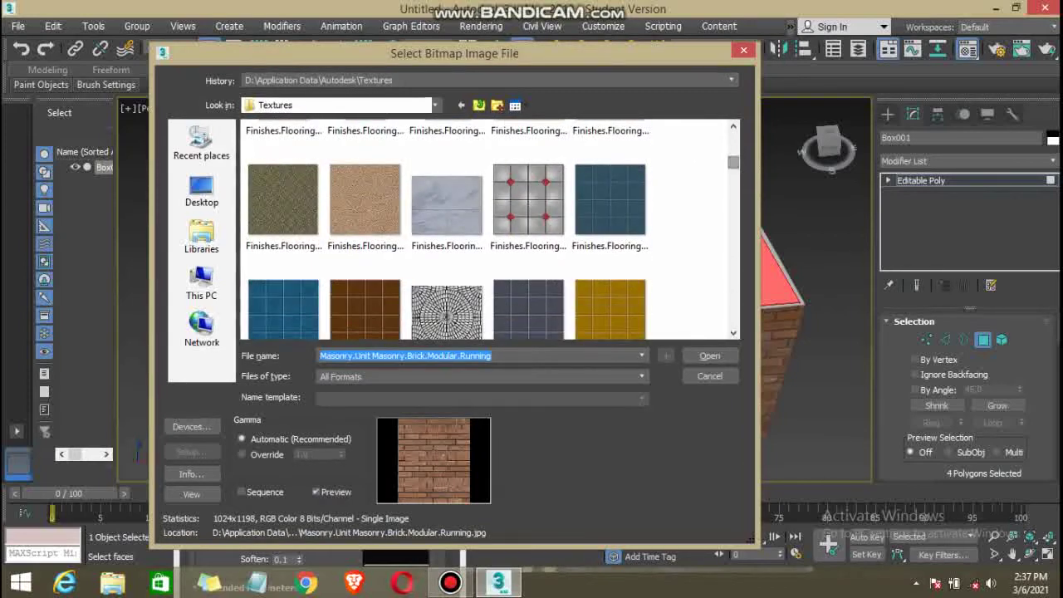
{"action": "scroll", "coordinate": [486, 229], "scroll_direction": "down", "scroll_amount": 1}
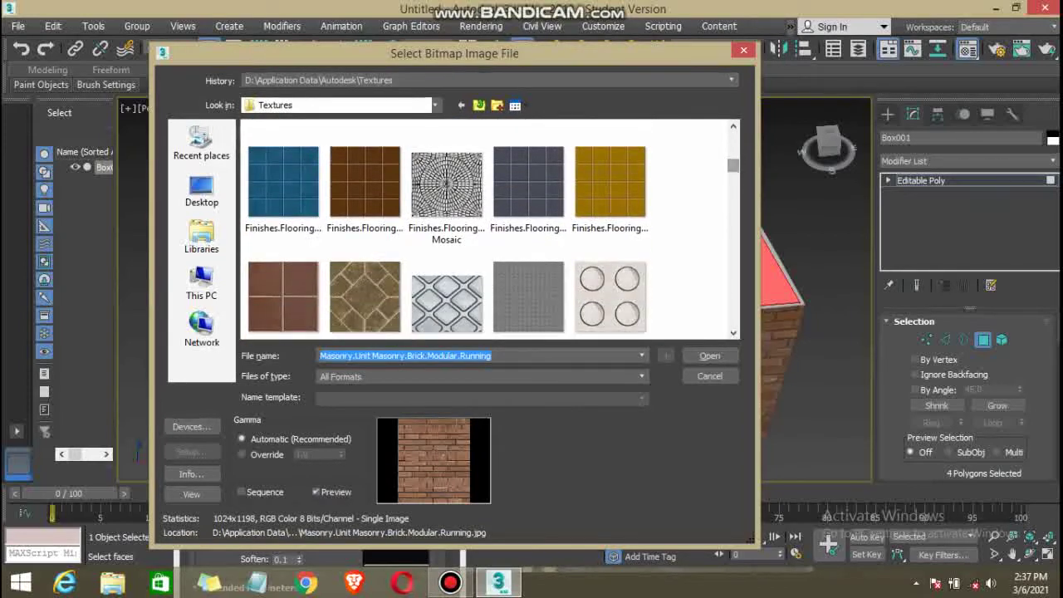
{"action": "scroll", "coordinate": [486, 229], "scroll_direction": "down", "scroll_amount": 1}
{"action": "scroll", "coordinate": [486, 229], "scroll_direction": "down", "scroll_amount": 1}
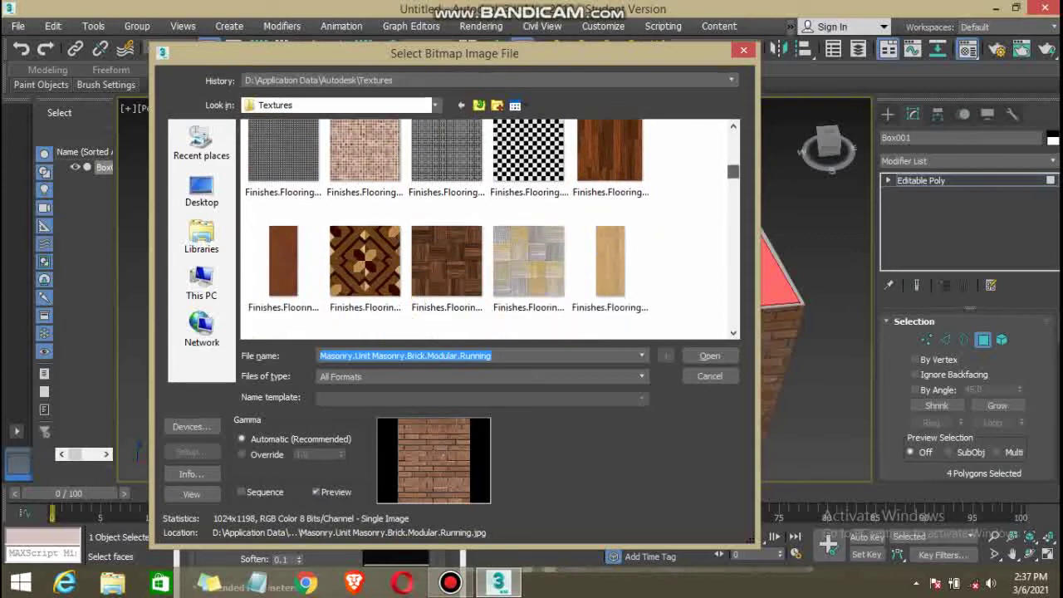
{"action": "scroll", "coordinate": [486, 228], "scroll_direction": "down", "scroll_amount": 3}
{"action": "scroll", "coordinate": [486, 228], "scroll_direction": "up", "scroll_amount": 2}
{"action": "scroll", "coordinate": [486, 229], "scroll_direction": "up", "scroll_amount": 2}
{"action": "scroll", "coordinate": [487, 228], "scroll_direction": "up", "scroll_amount": 2}
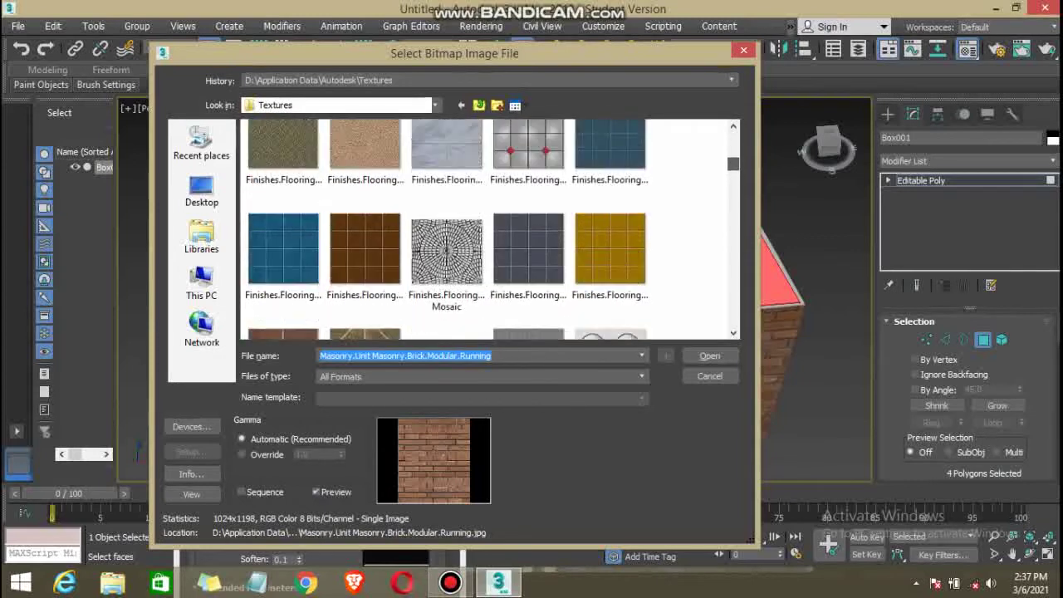
{"action": "scroll", "coordinate": [486, 229], "scroll_direction": "up", "scroll_amount": 2}
{"action": "scroll", "coordinate": [486, 229], "scroll_direction": "up", "scroll_amount": 2}
{"action": "scroll", "coordinate": [486, 228], "scroll_direction": "up", "scroll_amount": 2}
{"action": "scroll", "coordinate": [486, 228], "scroll_direction": "up", "scroll_amount": 2}
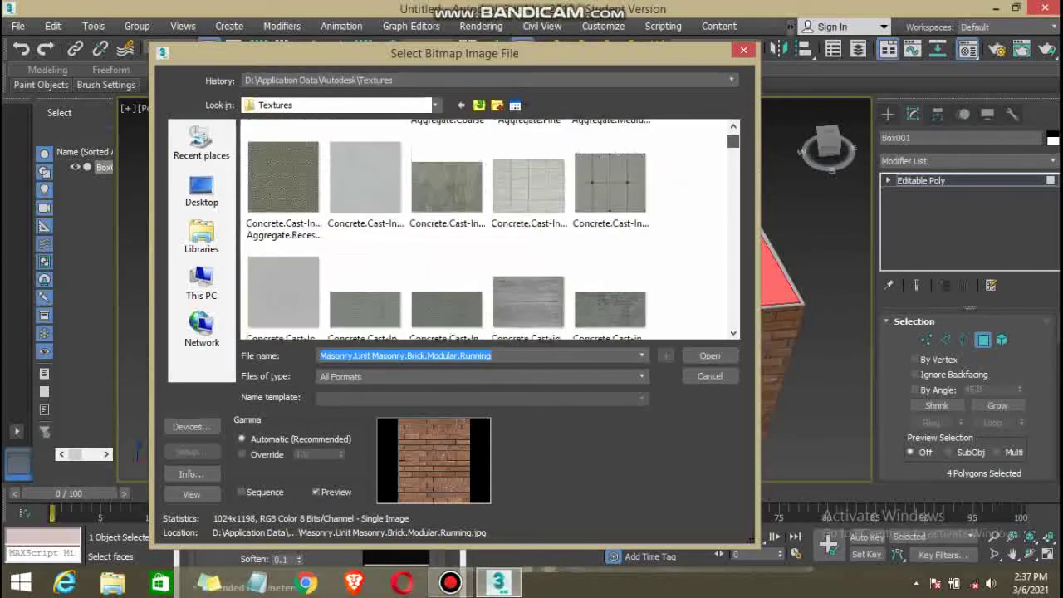
{"action": "scroll", "coordinate": [486, 229], "scroll_direction": "up", "scroll_amount": 2}
{"action": "scroll", "coordinate": [486, 228], "scroll_direction": "down", "scroll_amount": 3}
{"action": "scroll", "coordinate": [486, 228], "scroll_direction": "down", "scroll_amount": 2}
{"action": "scroll", "coordinate": [486, 229], "scroll_direction": "down", "scroll_amount": 2}
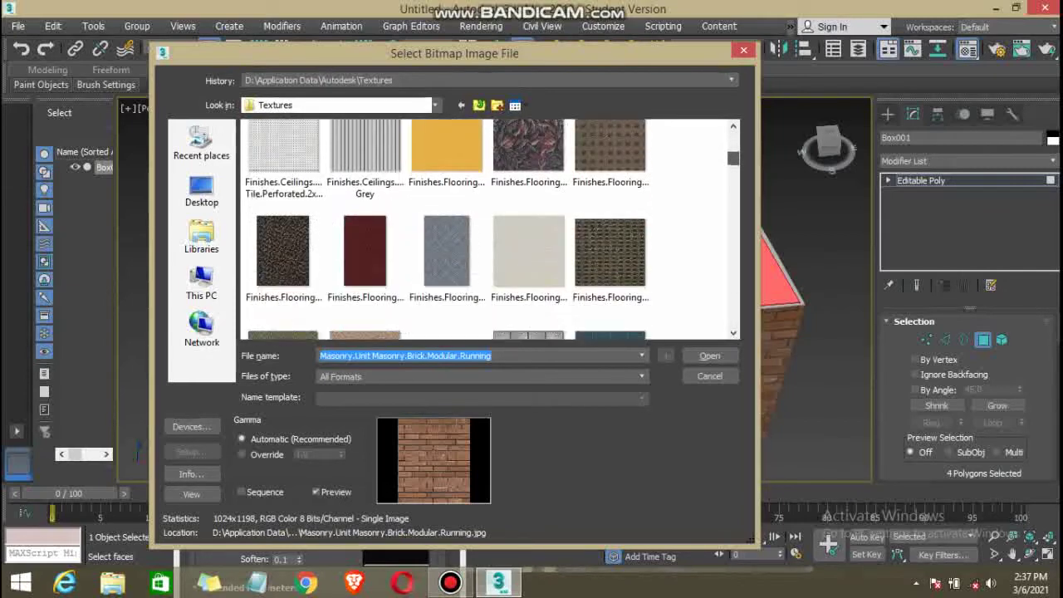
{"action": "scroll", "coordinate": [486, 228], "scroll_direction": "down", "scroll_amount": 2}
{"action": "scroll", "coordinate": [486, 228], "scroll_direction": "down", "scroll_amount": 2}
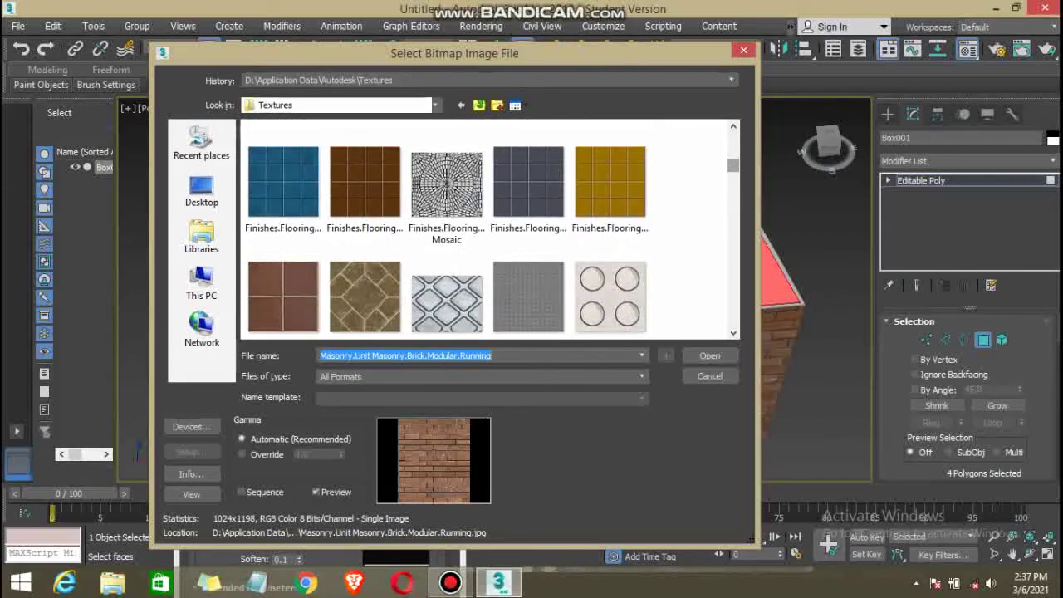
{"action": "scroll", "coordinate": [486, 229], "scroll_direction": "down", "scroll_amount": 2}
{"action": "scroll", "coordinate": [486, 229], "scroll_direction": "down", "scroll_amount": 2}
{"action": "scroll", "coordinate": [486, 228], "scroll_direction": "up", "scroll_amount": 2}
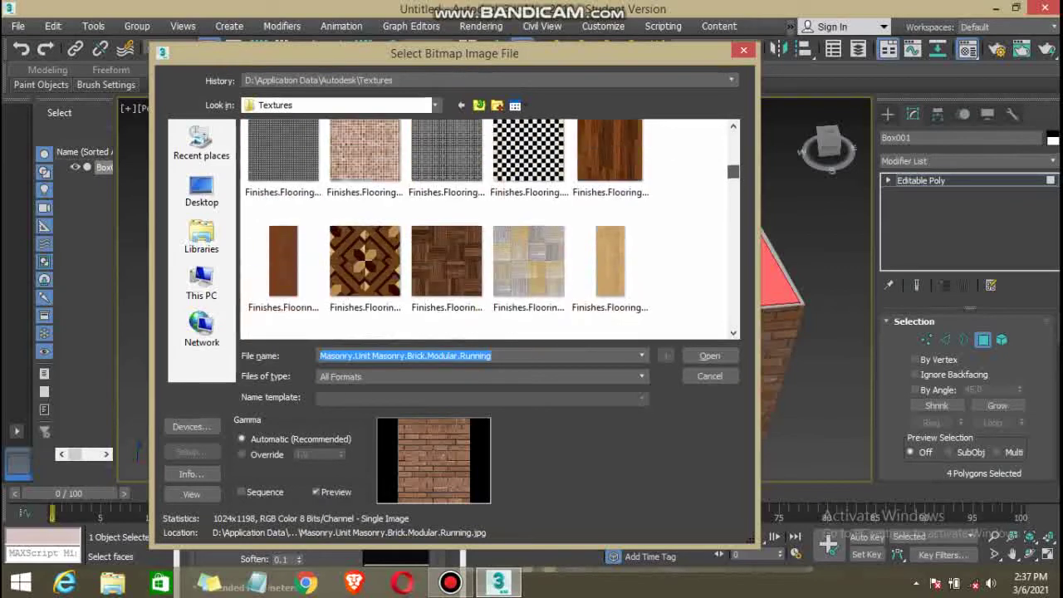
{"action": "scroll", "coordinate": [486, 229], "scroll_direction": "up", "scroll_amount": 1}
{"action": "scroll", "coordinate": [486, 228], "scroll_direction": "up", "scroll_amount": 1}
{"action": "scroll", "coordinate": [486, 229], "scroll_direction": "down", "scroll_amount": 3}
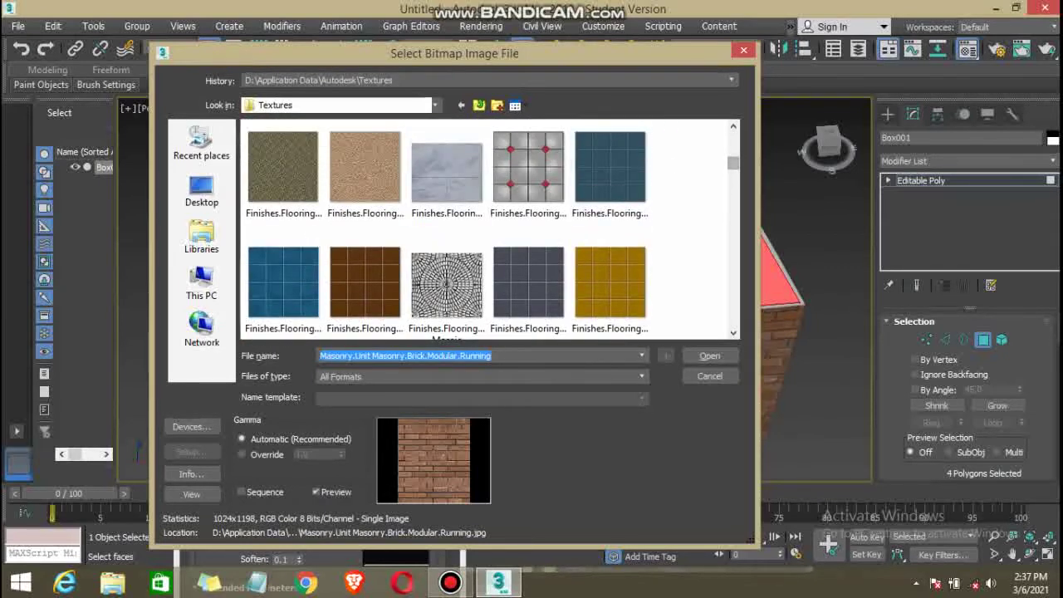
{"action": "left_click", "coordinate": [365, 282]}
{"action": "key", "text": "Return"}
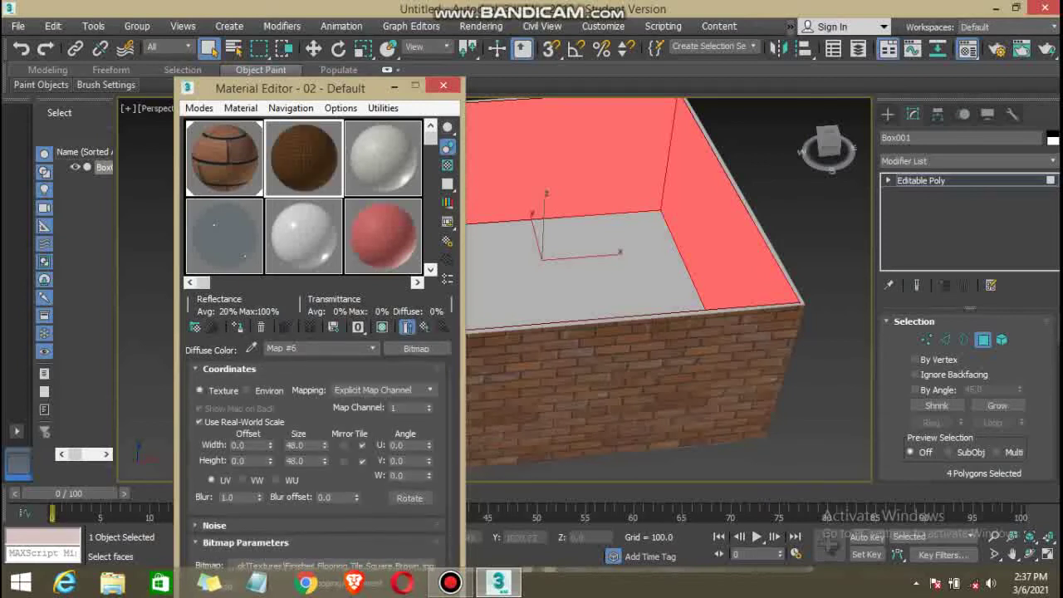
Apply the brown tile material to the selected inner walls and show it in the viewport.
{"action": "middle_click_drag", "start_coordinate": [825, 539], "coordinate": [828, 544]}
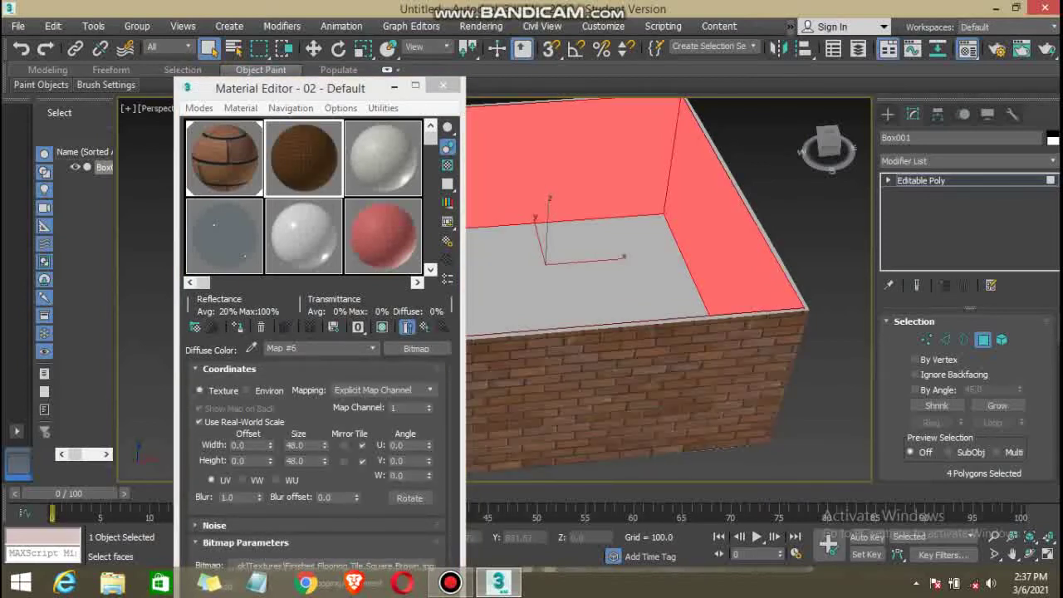
{"action": "left_click_drag", "start_coordinate": [324, 446], "coordinate": [324, 443]}
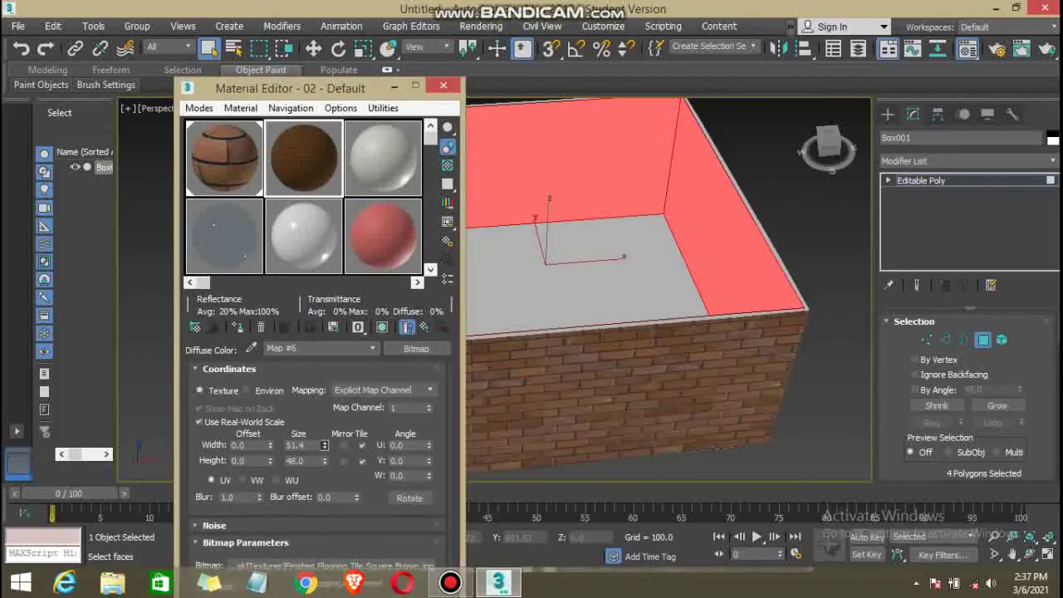
{"action": "left_click", "coordinate": [236, 327]}
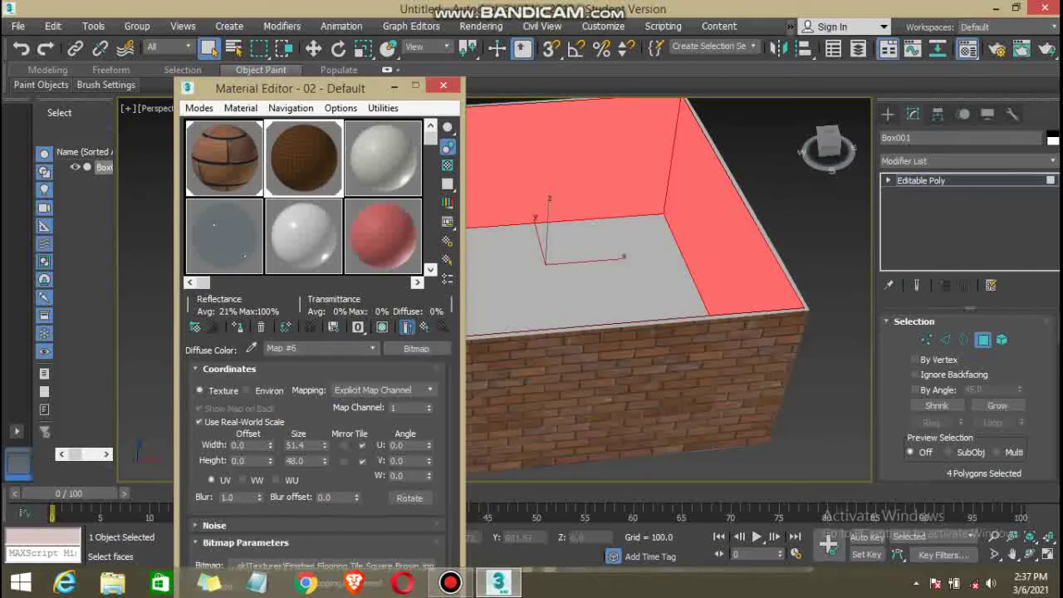
{"action": "left_click", "coordinate": [407, 327]}
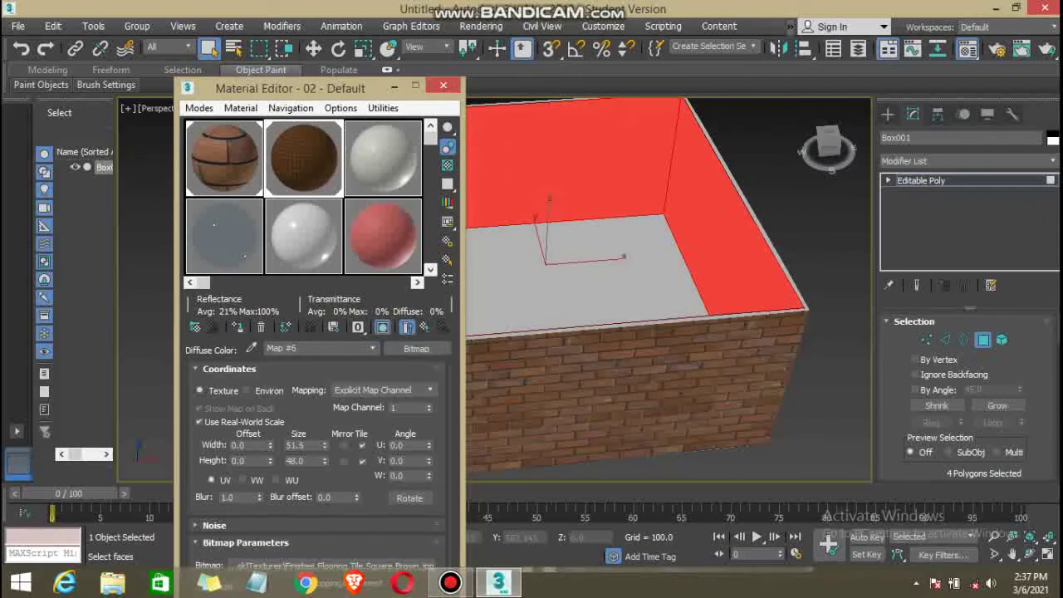
Deselect the faces and widen the tile texture width to 137.6.
{"action": "left_click_drag", "start_coordinate": [325, 446], "coordinate": [325, 415]}
{"action": "left_click", "coordinate": [831, 432]}
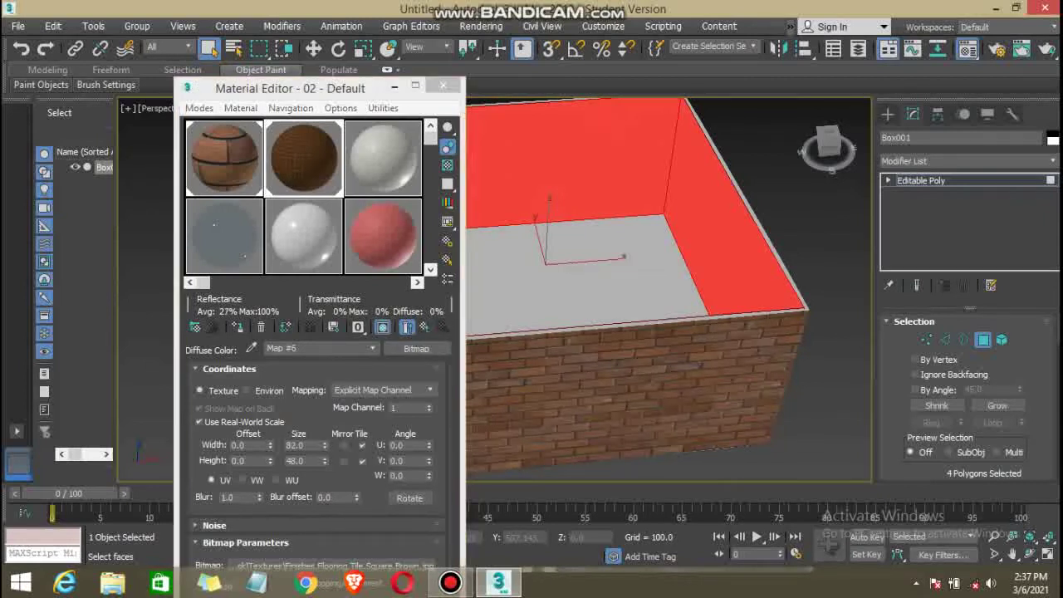
{"action": "left_click_drag", "start_coordinate": [324, 446], "coordinate": [325, 399]}
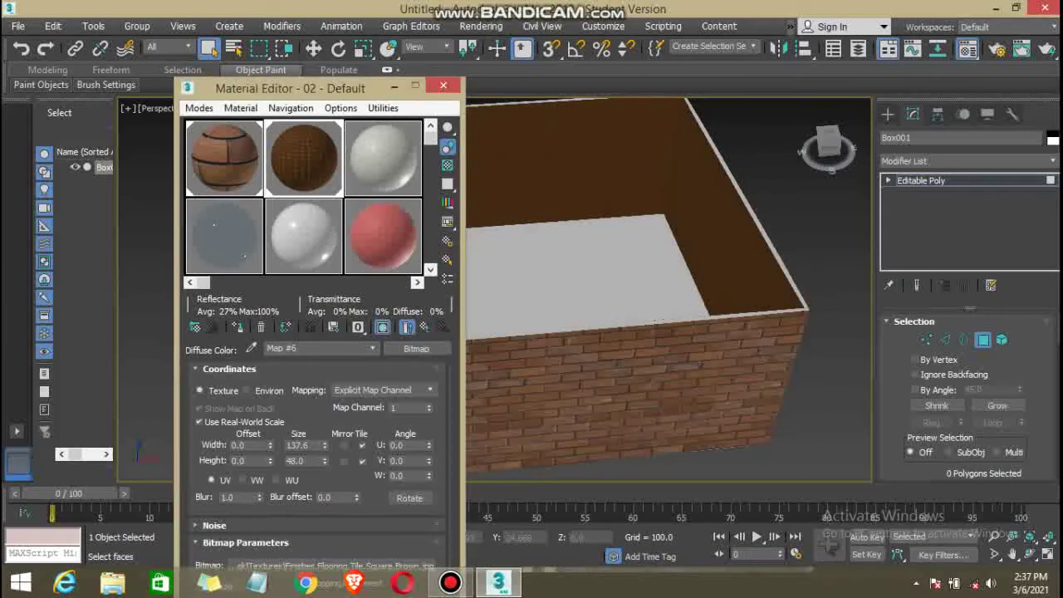
Raise the tile height to 652.4 and widen the tile width step by step to 773.9.
{"action": "left_click_drag", "start_coordinate": [324, 461], "coordinate": [324, 399]}
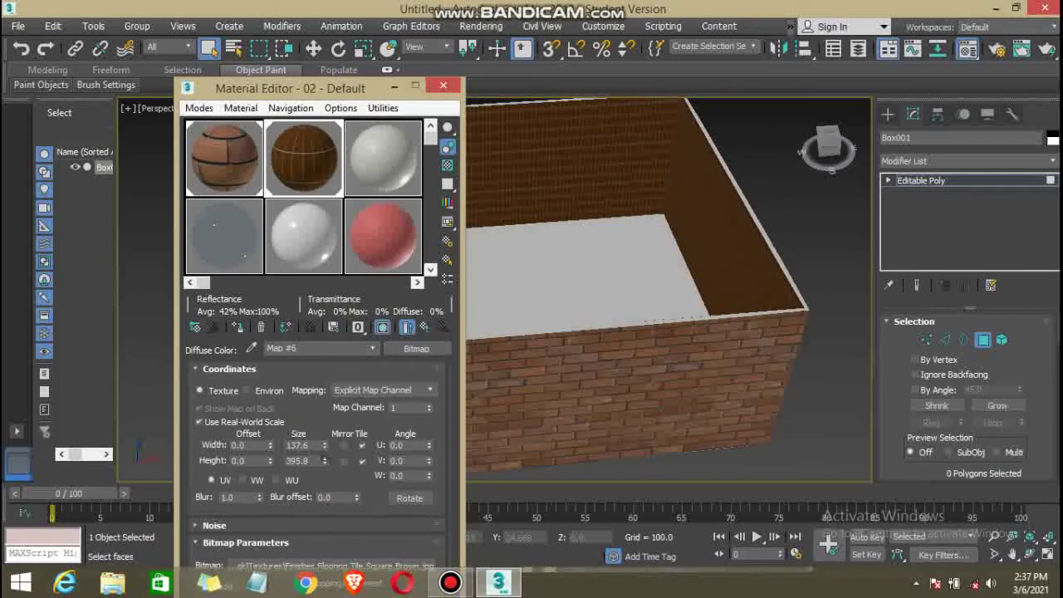
{"action": "left_click_drag", "start_coordinate": [325, 461], "coordinate": [325, 399]}
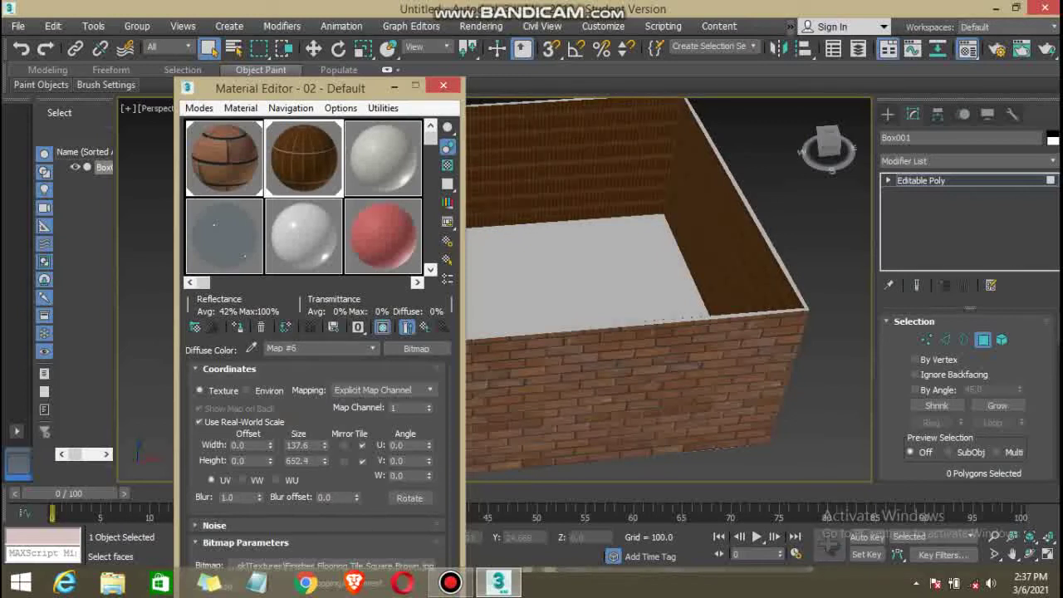
{"action": "type", "text": "410"}
{"action": "key", "text": "Return"}
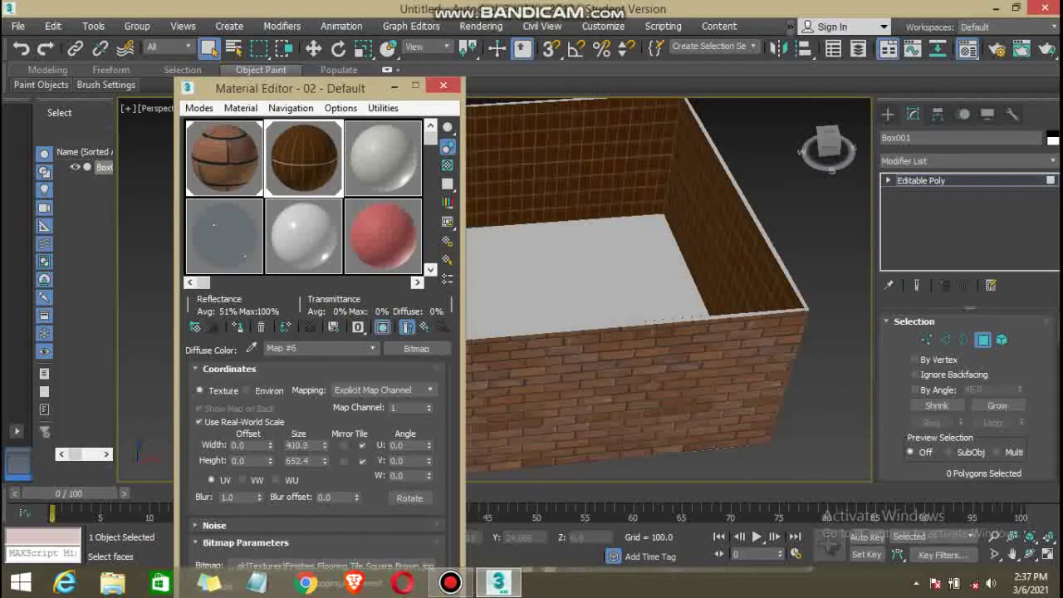
{"action": "left_click_drag", "start_coordinate": [325, 445], "coordinate": [324, 416]}
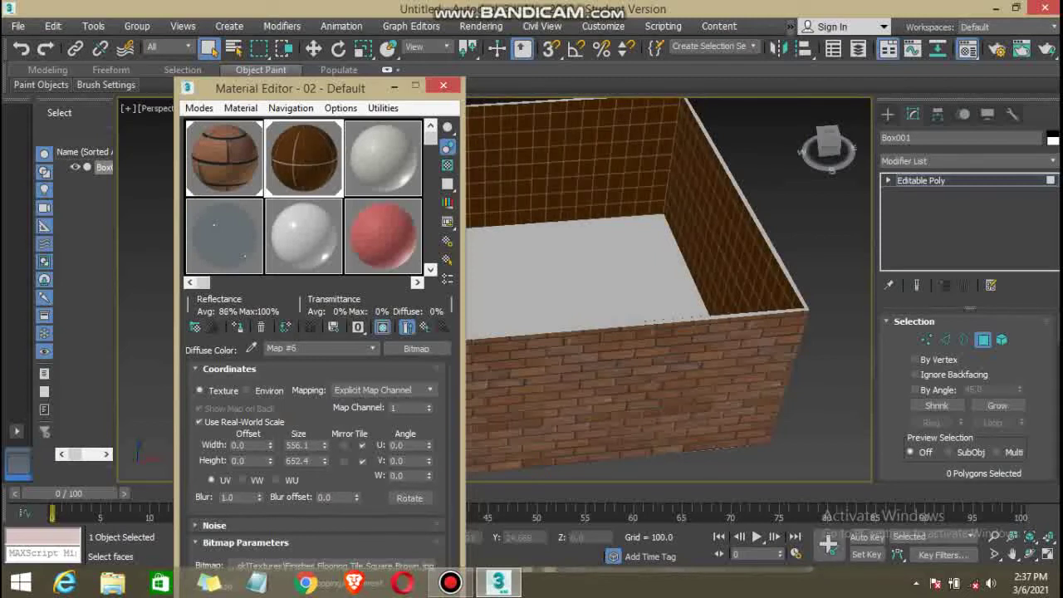
{"action": "scroll", "coordinate": [315, 466], "scroll_direction": "down", "scroll_amount": 2}
{"action": "scroll", "coordinate": [316, 465], "scroll_direction": "up", "scroll_amount": 1}
{"action": "scroll", "coordinate": [316, 465], "scroll_direction": "up", "scroll_amount": 1}
{"action": "left_click_drag", "start_coordinate": [325, 445], "coordinate": [325, 428]}
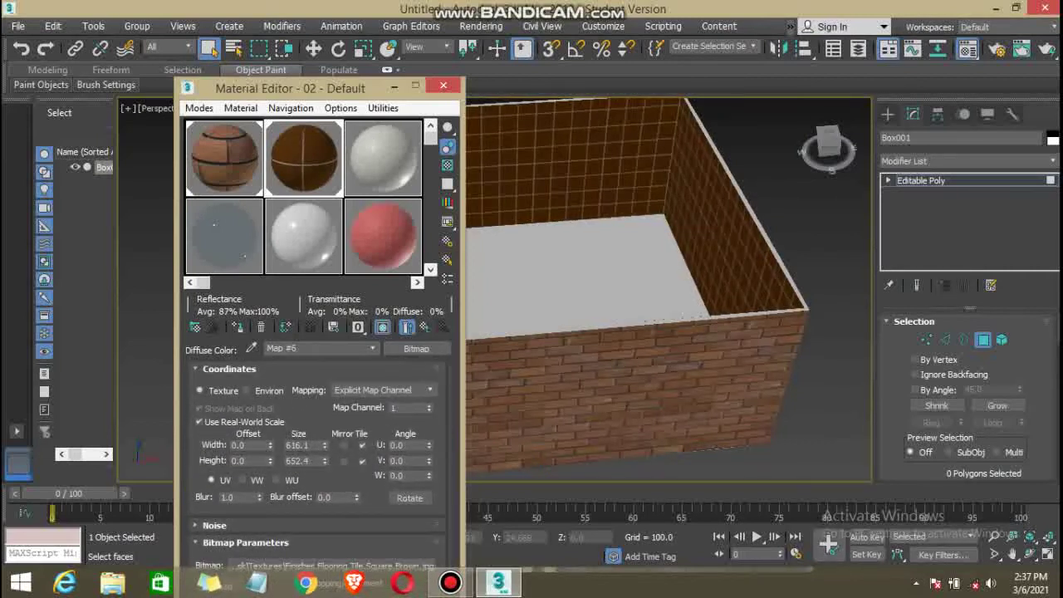
{"action": "left_click_drag", "start_coordinate": [325, 445], "coordinate": [325, 419]}
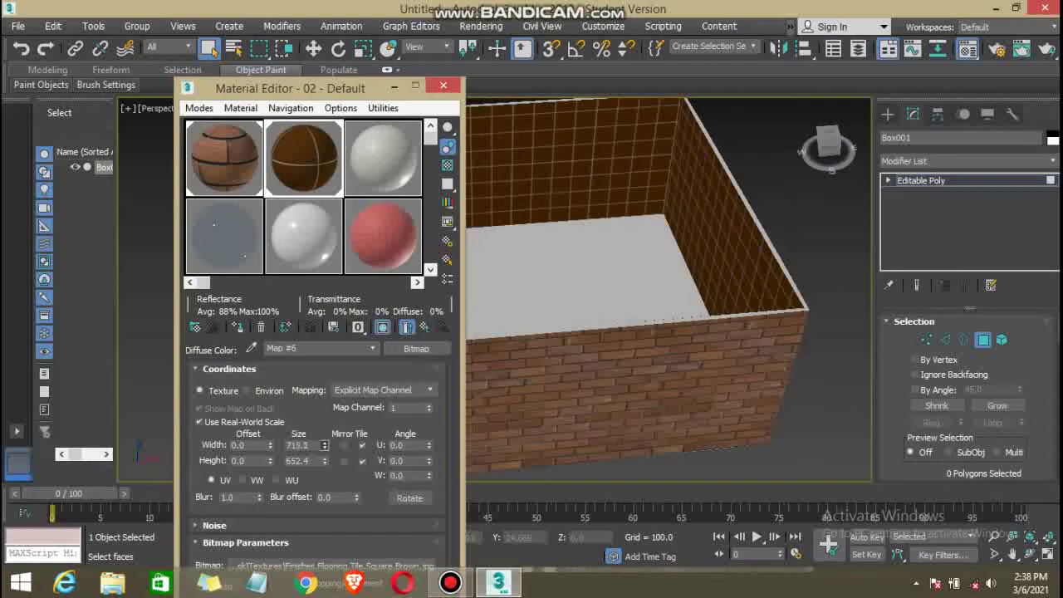
{"action": "mouse_move", "coordinate": [325, 446]}
{"action": "left_mouse_down"}
{"action": "mouse_move", "coordinate": [324, 428]}
{"action": "mouse_move", "coordinate": [325, 440]}
{"action": "left_mouse_up"}
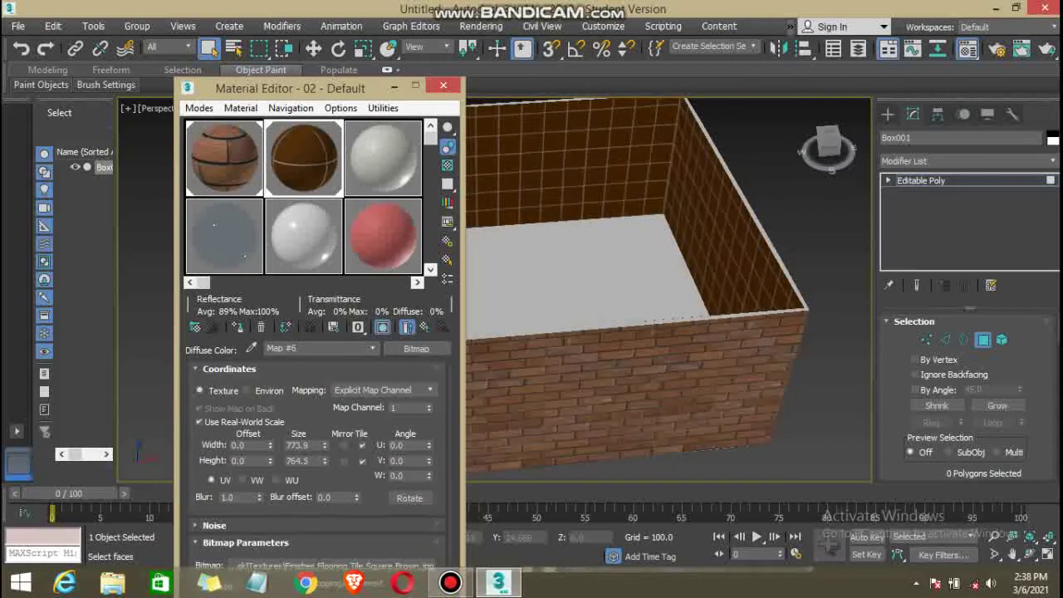
Raise the tile height to 836.6 and set the width to 1015, then nudge it to 1077.1.
{"action": "scroll", "coordinate": [316, 448], "scroll_direction": "down", "scroll_amount": 1}
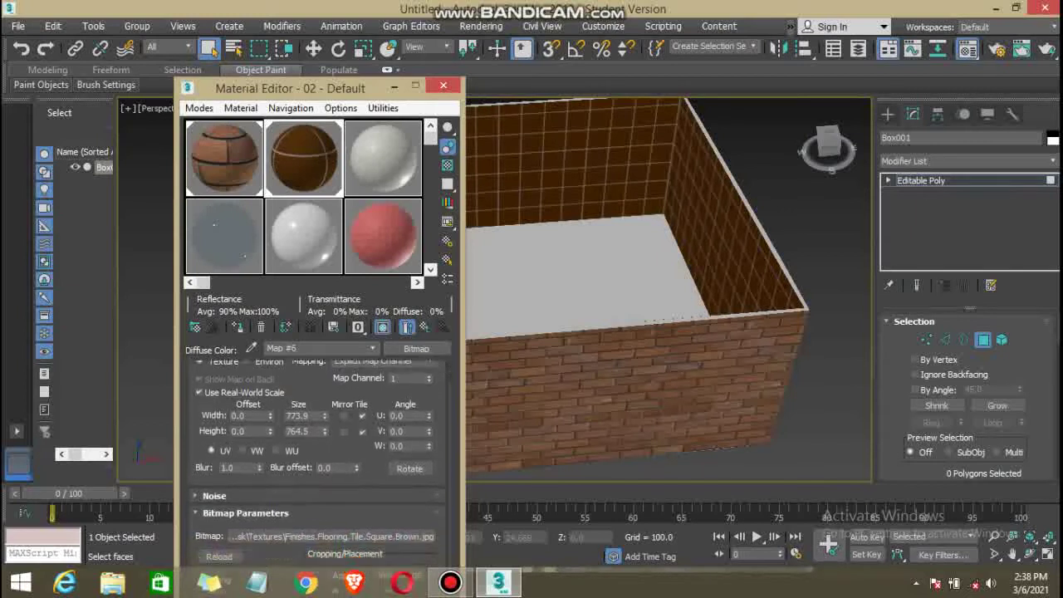
{"action": "scroll", "coordinate": [316, 449], "scroll_direction": "down", "scroll_amount": 1}
{"action": "left_click_drag", "start_coordinate": [324, 417], "coordinate": [324, 408]}
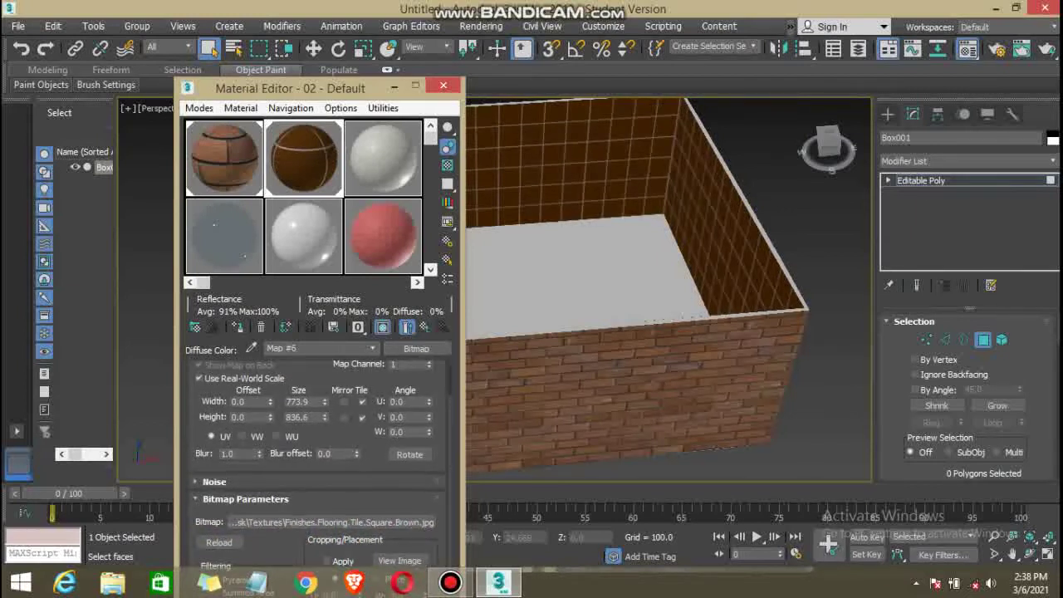
{"action": "scroll", "coordinate": [315, 449], "scroll_direction": "down", "scroll_amount": 2}
{"action": "scroll", "coordinate": [316, 449], "scroll_direction": "up", "scroll_amount": 3}
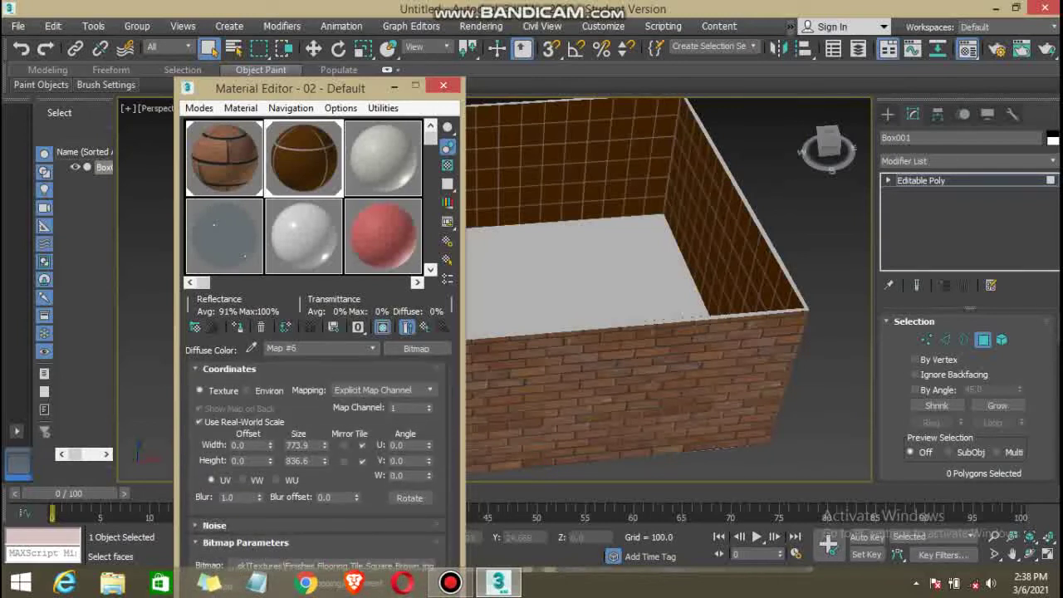
{"action": "double_click", "coordinate": [299, 444]}
{"action": "type", "text": "1015"}
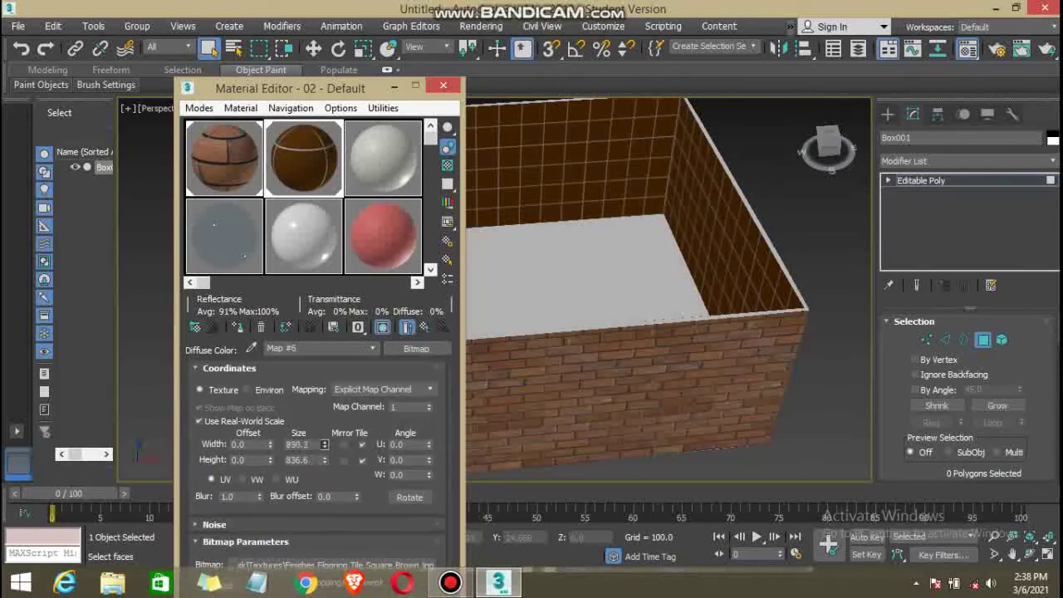
{"action": "key", "text": "Return"}
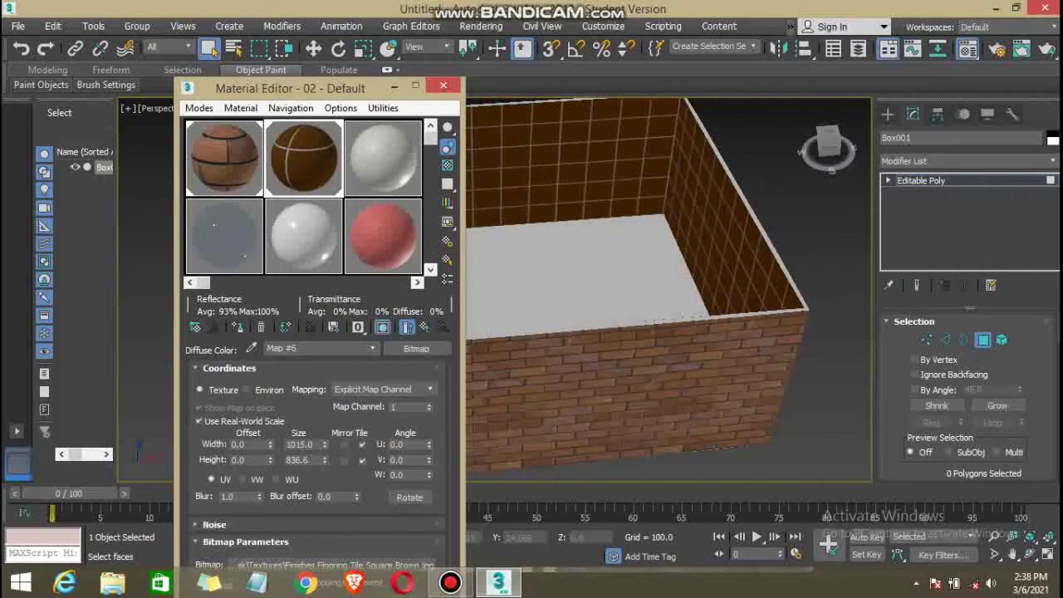
{"action": "left_click_drag", "start_coordinate": [325, 444], "coordinate": [325, 449]}
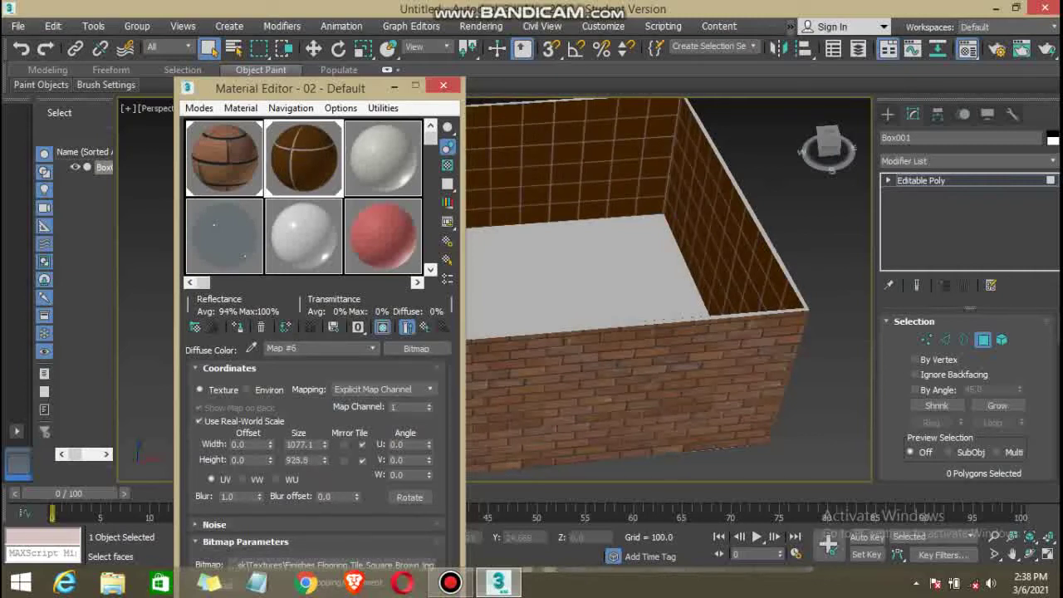
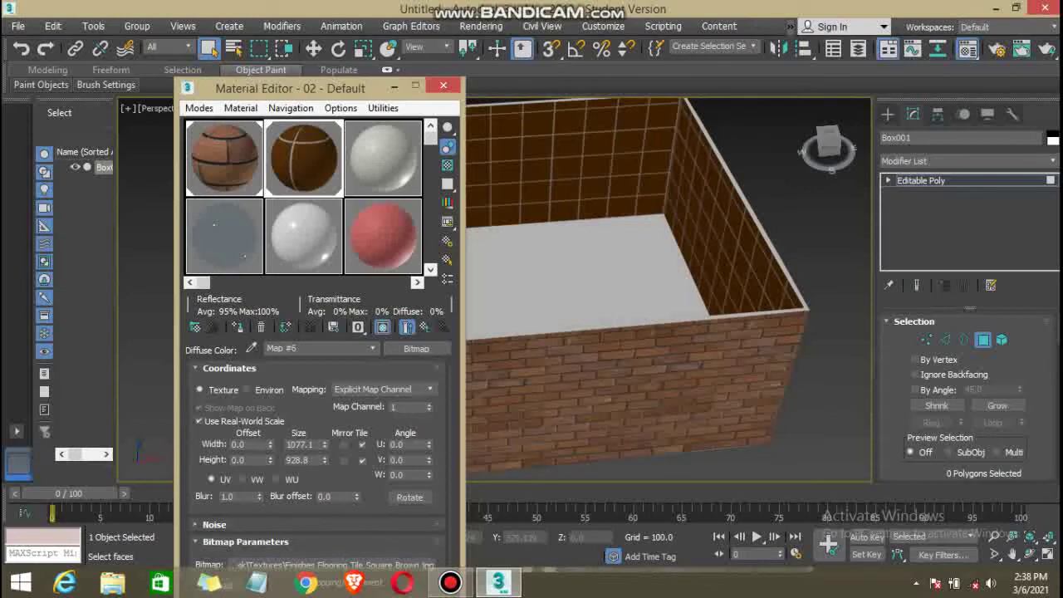
Stretch the wall tile texture's Size to about 1184.4 wide by 992.9 high.
{"action": "left_click_drag", "start_coordinate": [325, 460], "coordinate": [324, 455]}
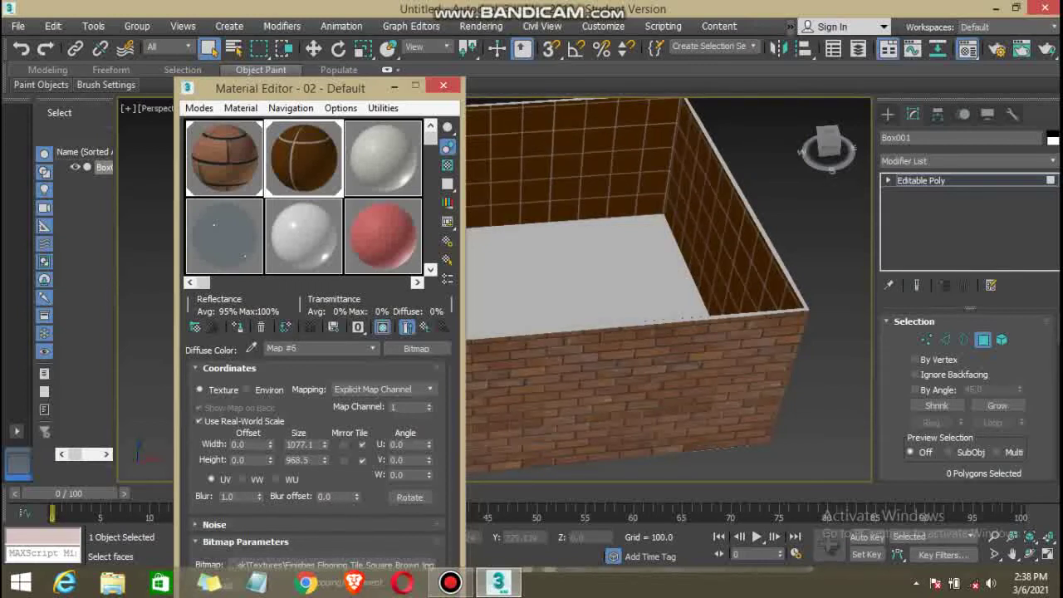
{"action": "middle_click_drag", "start_coordinate": [828, 544], "coordinate": [828, 544], "text": "alt"}
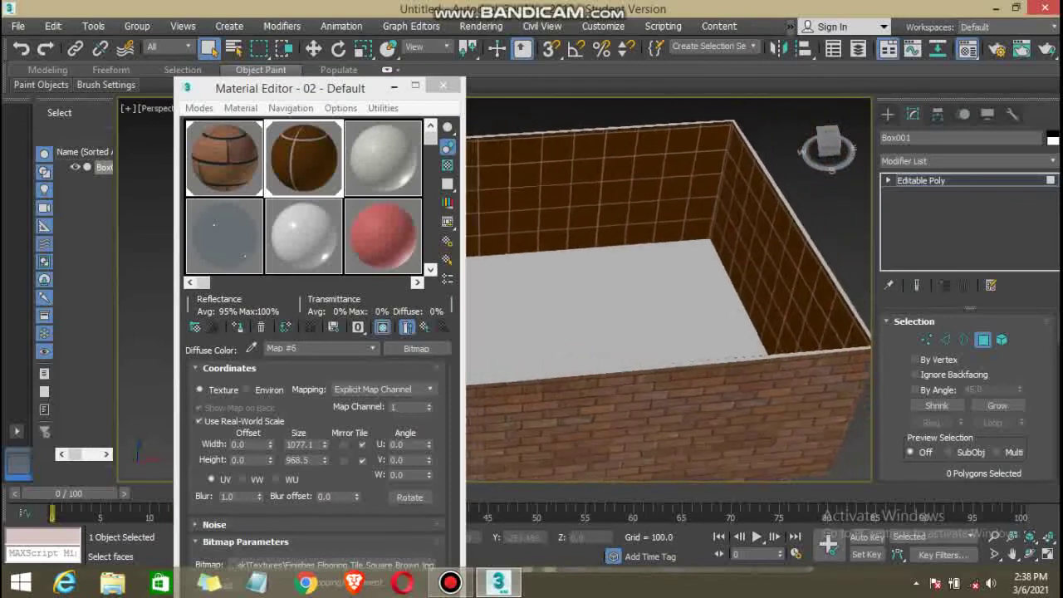
{"action": "mouse_move", "coordinate": [665, 290]}
{"action": "middle_mouse_down", "text": "alt"}
{"action": "mouse_move", "coordinate": [690, 291]}
{"action": "mouse_move", "coordinate": [631, 291]}
{"action": "middle_mouse_up", "text": "alt"}
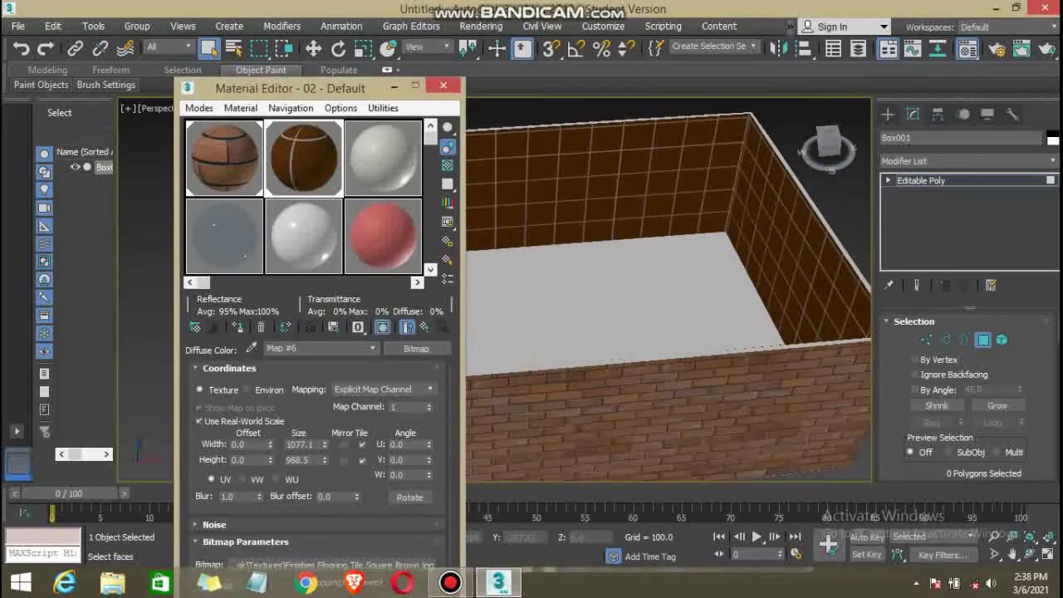
{"action": "left_click_drag", "start_coordinate": [324, 444], "coordinate": [324, 438]}
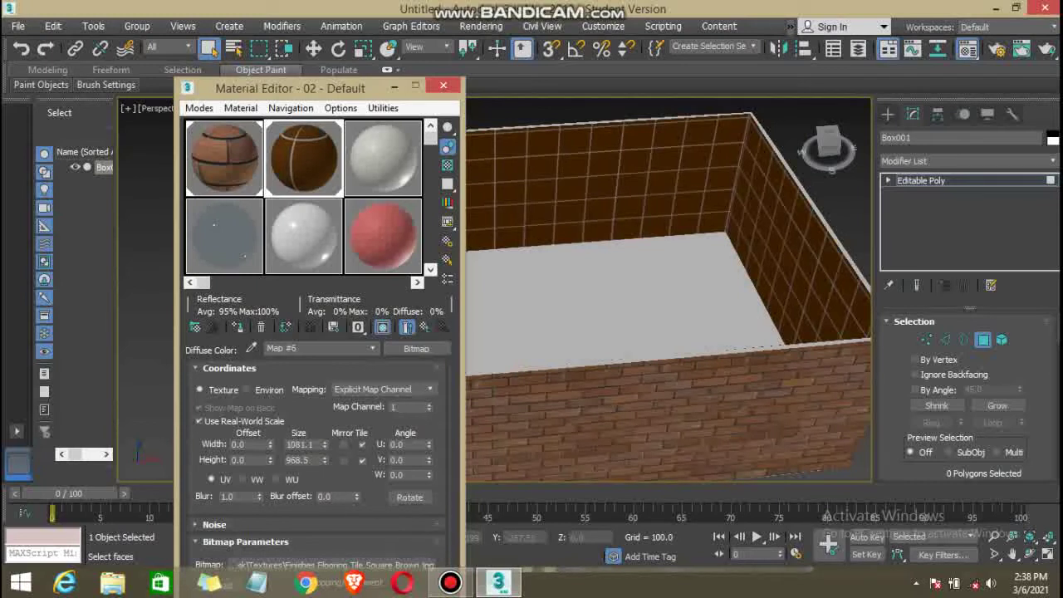
{"action": "scroll", "coordinate": [316, 432], "scroll_direction": "down", "scroll_amount": 1}
{"action": "scroll", "coordinate": [315, 432], "scroll_direction": "up", "scroll_amount": 1}
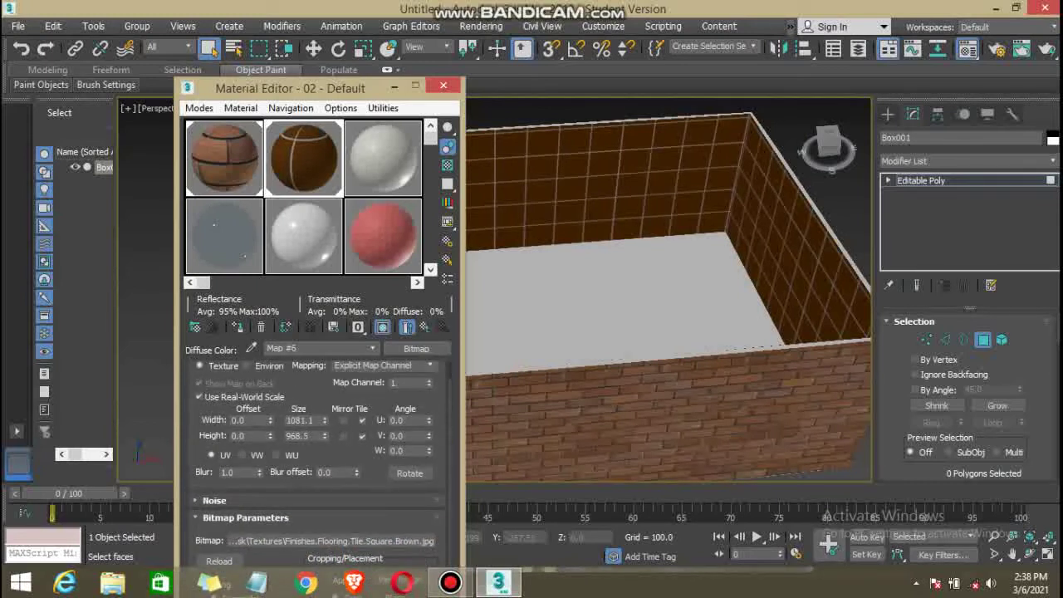
{"action": "left_click_drag", "start_coordinate": [324, 420], "coordinate": [324, 407]}
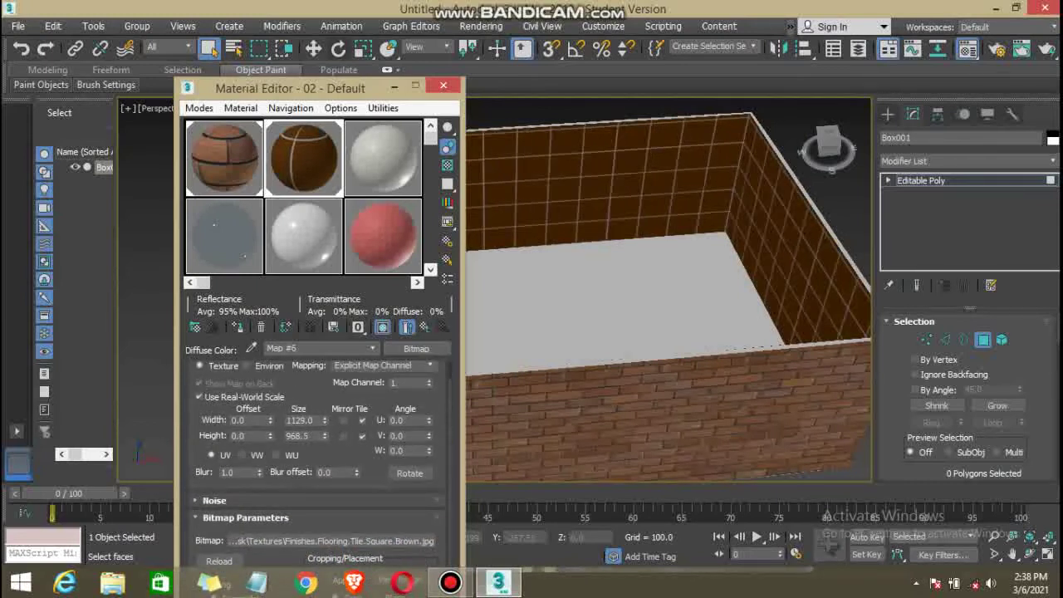
{"action": "mouse_move", "coordinate": [324, 420]}
{"action": "left_mouse_down"}
{"action": "mouse_move", "coordinate": [324, 407]}
{"action": "mouse_move", "coordinate": [324, 429]}
{"action": "left_mouse_up"}
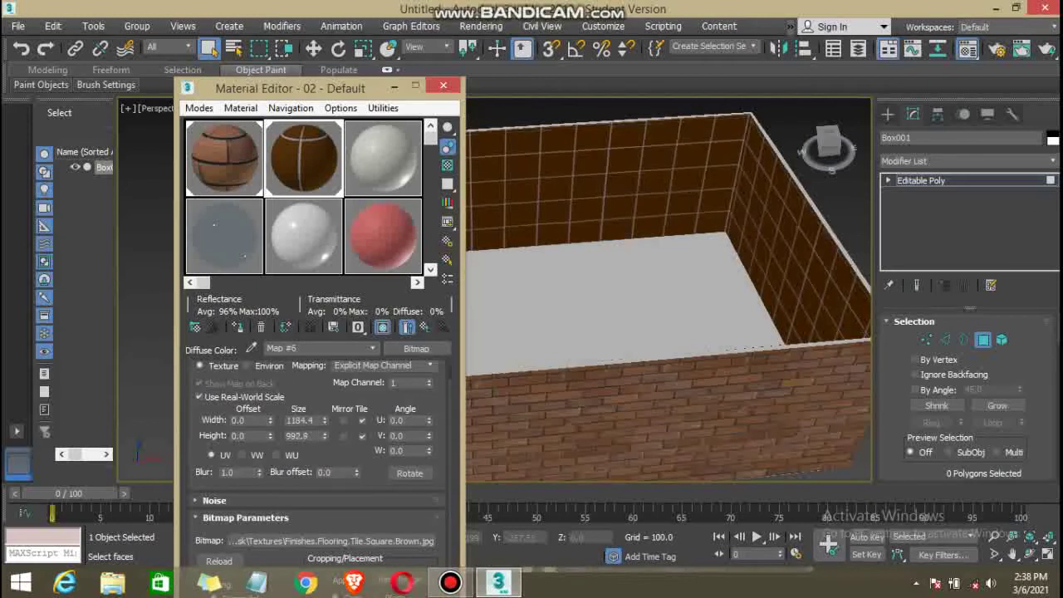
Try Mirror U and V on the wall tile texture, then revert both to Tile.
{"action": "left_click", "coordinate": [343, 421]}
{"action": "left_click", "coordinate": [344, 435]}
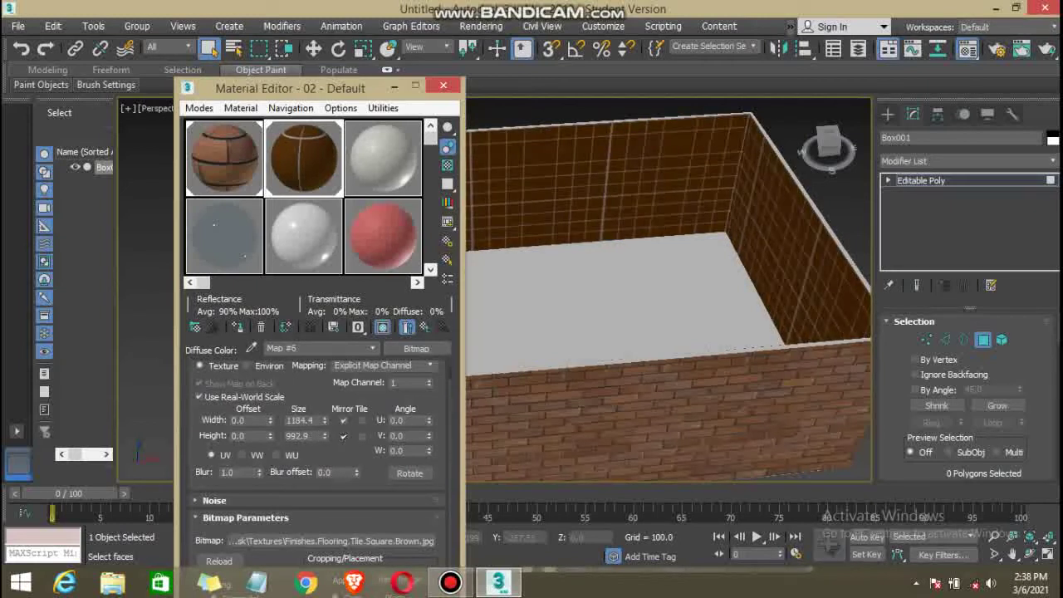
{"action": "left_click", "coordinate": [362, 436]}
{"action": "left_click", "coordinate": [362, 421]}
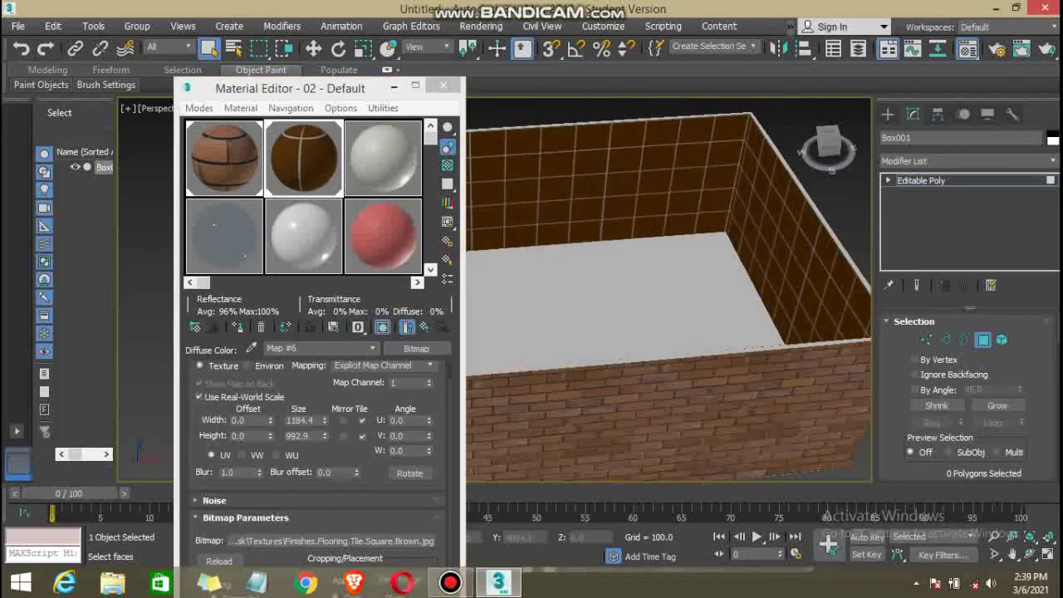
Orbit the room to inspect its grey floor and tiled inner walls.
{"action": "scroll", "coordinate": [668, 282], "scroll_direction": "down", "scroll_amount": 2}
{"action": "scroll", "coordinate": [668, 283], "scroll_direction": "down", "scroll_amount": 2}
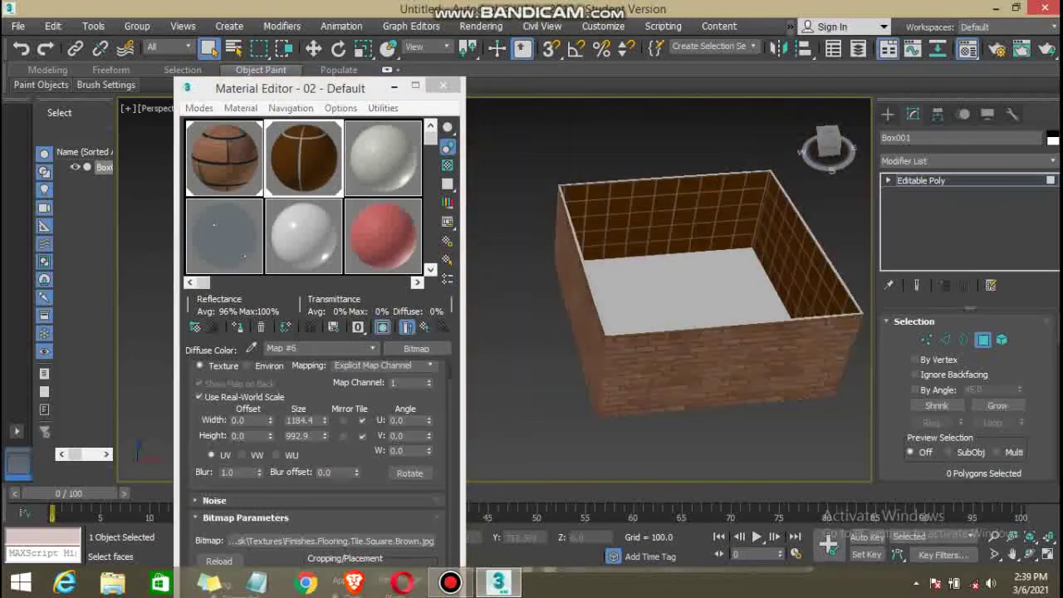
{"action": "middle_click_drag", "start_coordinate": [689, 291], "coordinate": [515, 298]}
{"action": "middle_click_drag", "start_coordinate": [695, 366], "coordinate": [644, 352], "text": "alt"}
{"action": "middle_click_drag", "start_coordinate": [646, 451], "coordinate": [799, 350], "text": "alt"}
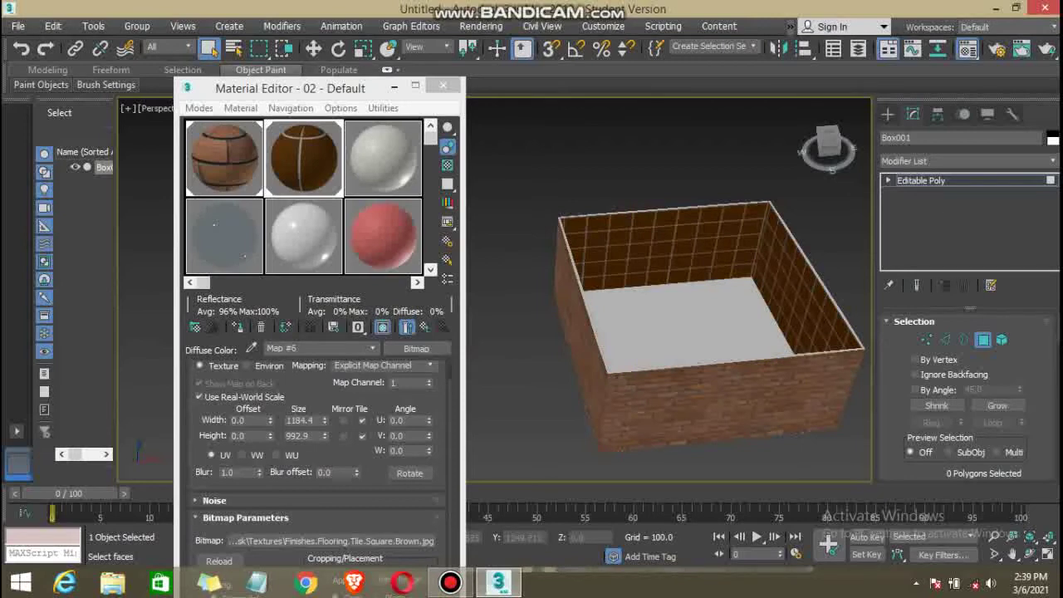
Select the third material sample slot.
{"action": "left_click", "coordinate": [383, 157]}
{"action": "left_click", "coordinate": [416, 348]}
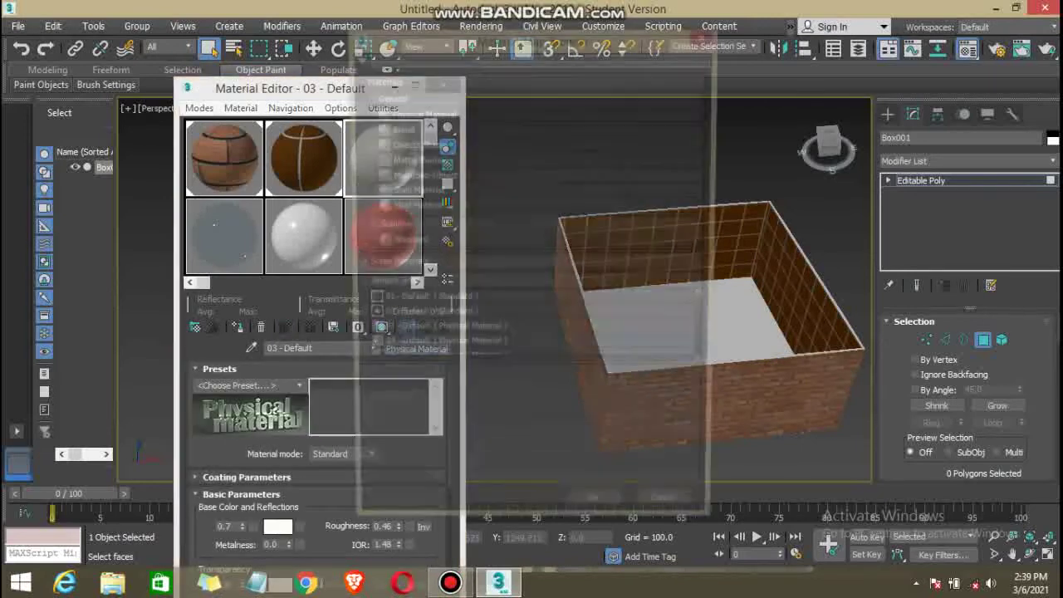
{"action": "left_click", "coordinate": [672, 519]}
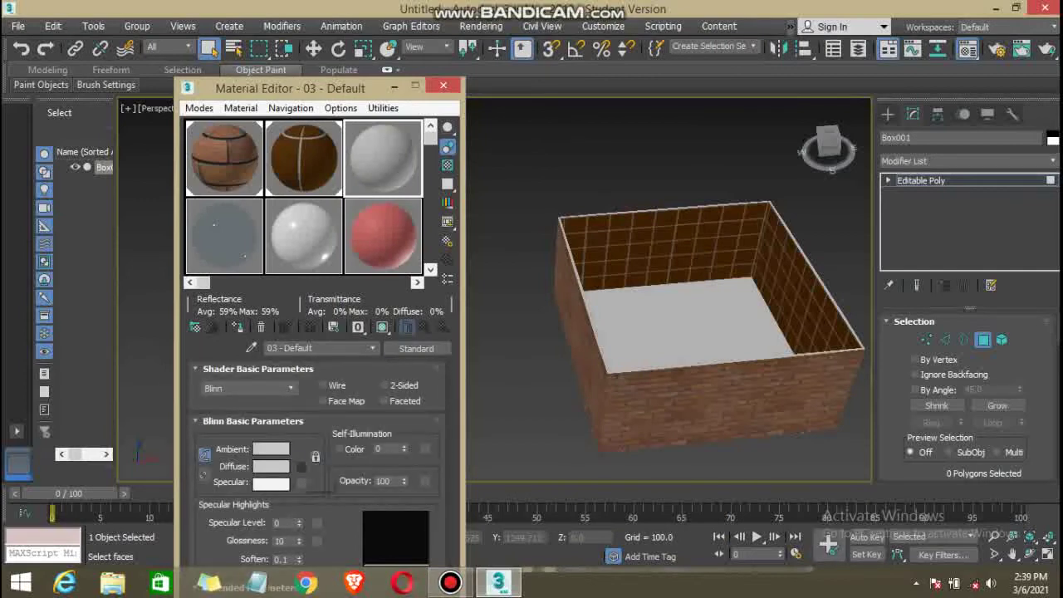
Assign a Bitmap of the black-and-white vinyl checker image as its diffuse map.
{"action": "left_click", "coordinate": [301, 466]}
{"action": "double_click", "coordinate": [402, 113]}
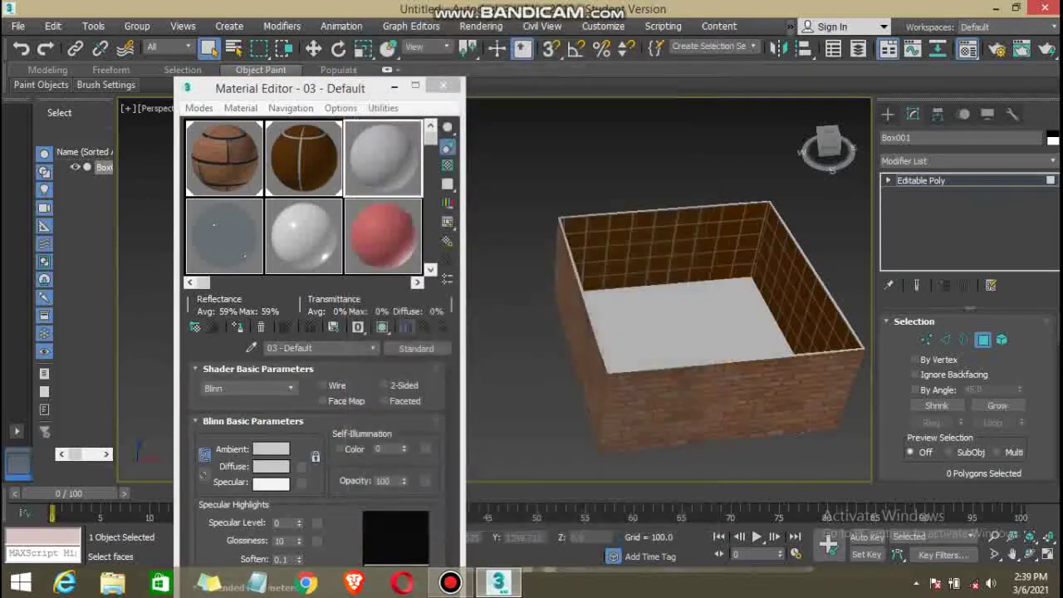
{"action": "scroll", "coordinate": [490, 231], "scroll_direction": "down", "scroll_amount": 2}
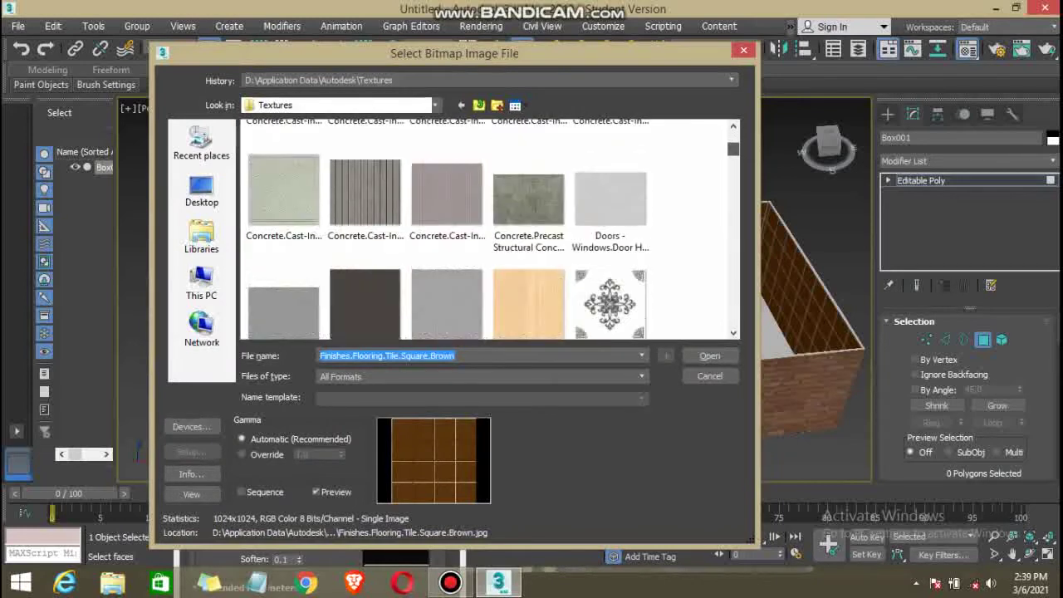
{"action": "scroll", "coordinate": [490, 230], "scroll_direction": "down", "scroll_amount": 2}
{"action": "scroll", "coordinate": [490, 230], "scroll_direction": "down", "scroll_amount": 2}
{"action": "scroll", "coordinate": [491, 230], "scroll_direction": "down", "scroll_amount": 2}
{"action": "scroll", "coordinate": [490, 230], "scroll_direction": "down", "scroll_amount": 2}
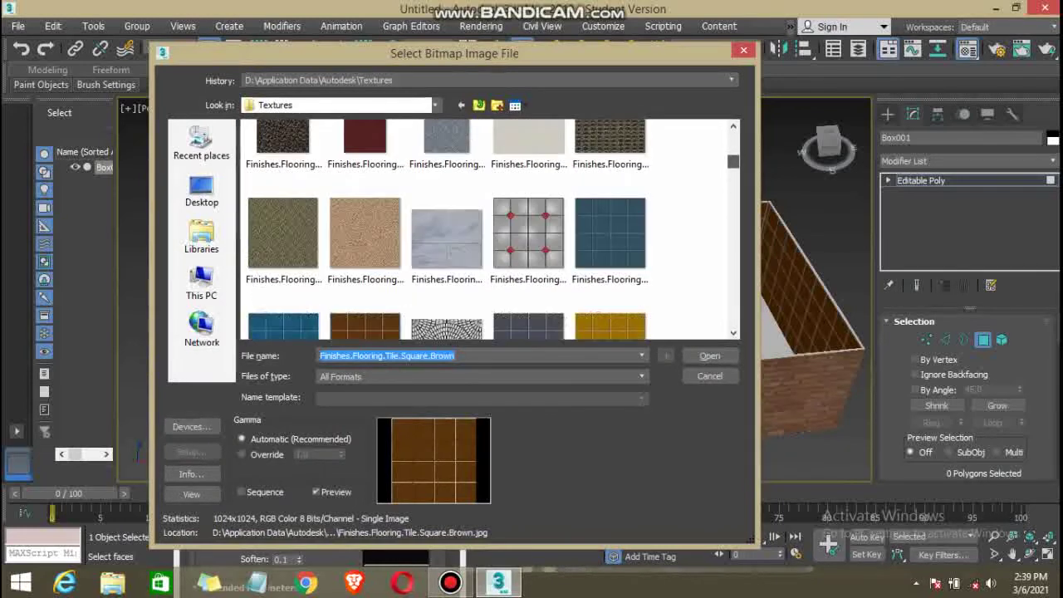
{"action": "scroll", "coordinate": [490, 230], "scroll_direction": "down", "scroll_amount": 2}
{"action": "scroll", "coordinate": [490, 230], "scroll_direction": "down", "scroll_amount": 2}
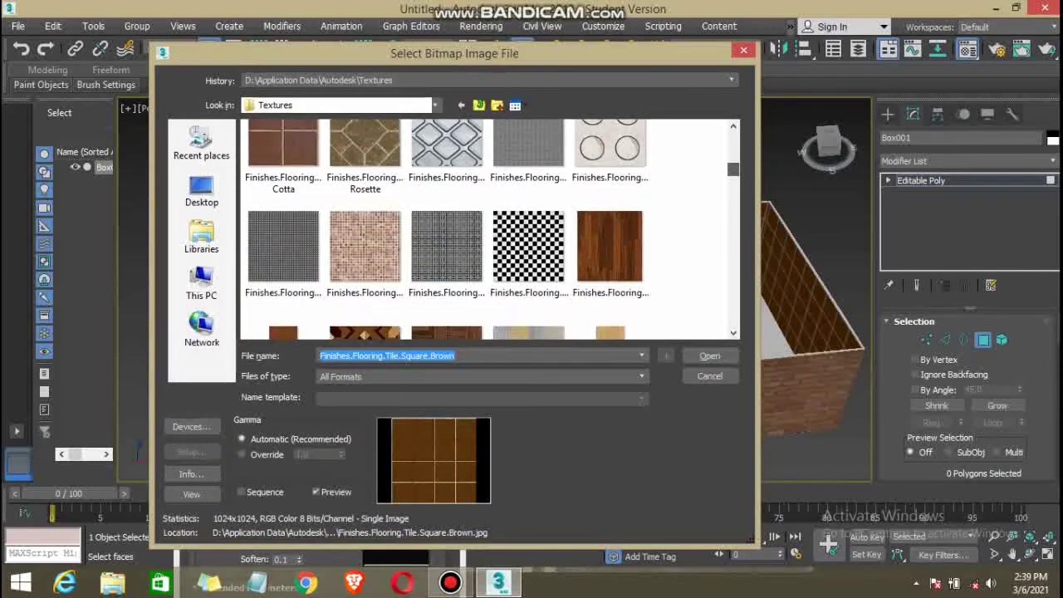
{"action": "double_click", "coordinate": [528, 237]}
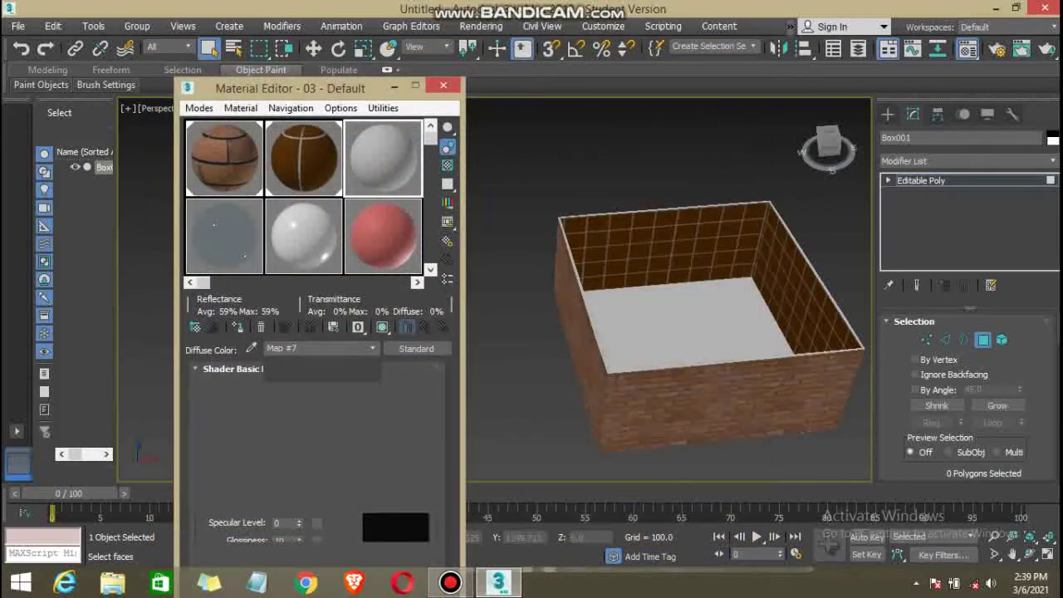
Show the checker material in the viewport, assign it to the floor polygon, then deselect.
{"action": "scroll", "coordinate": [685, 321], "scroll_direction": "up", "scroll_amount": 3}
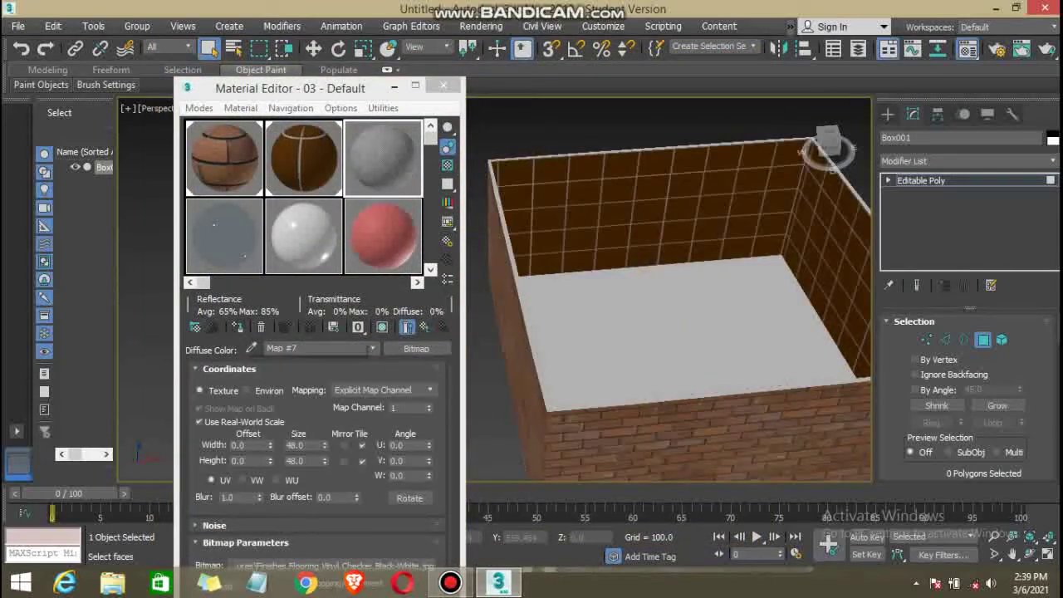
{"action": "left_click", "coordinate": [238, 327]}
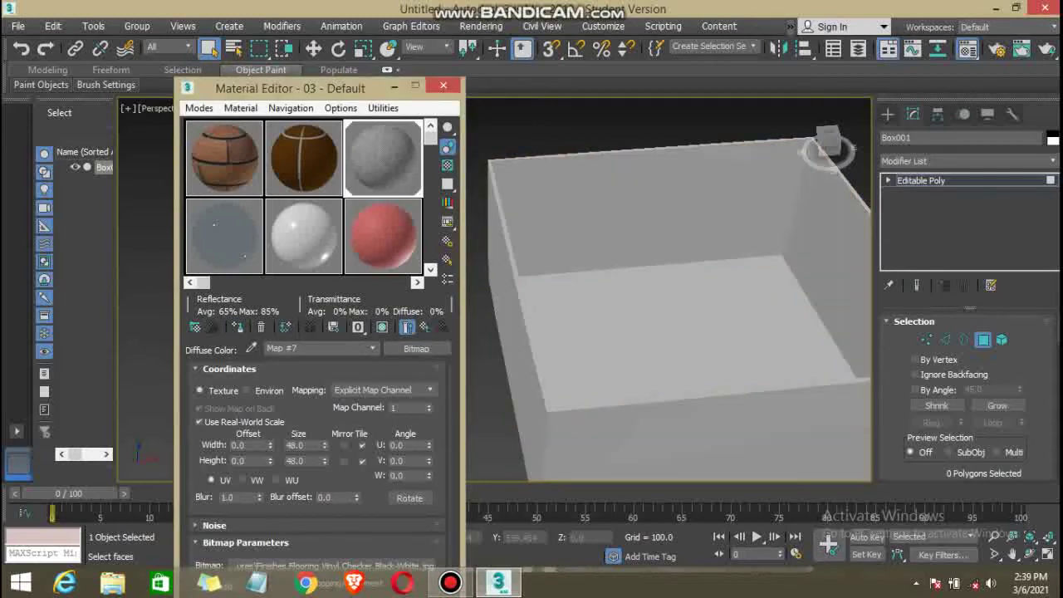
{"action": "left_click", "coordinate": [383, 327]}
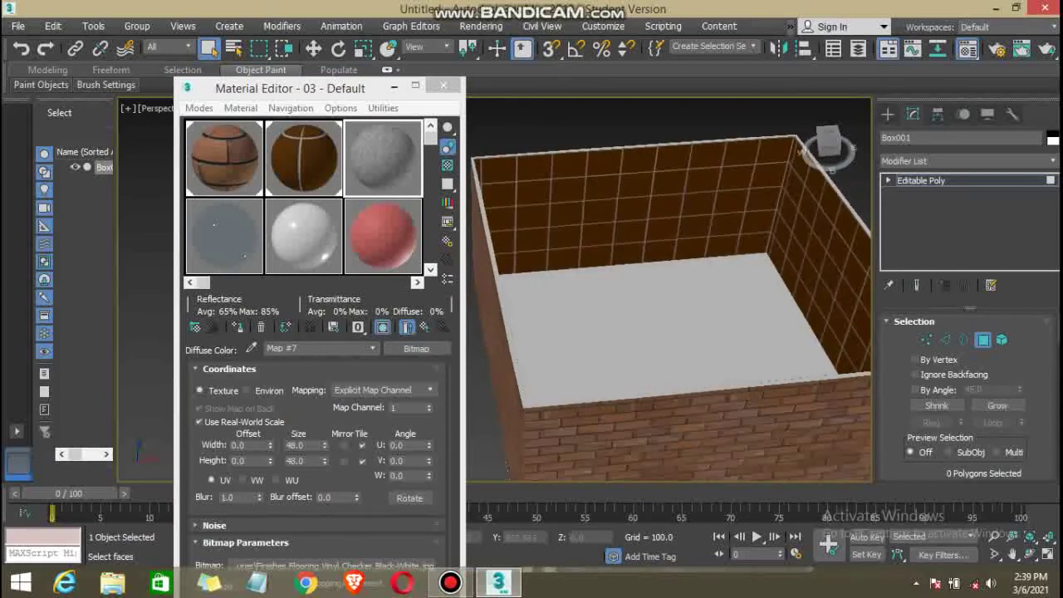
{"action": "left_click", "coordinate": [665, 328]}
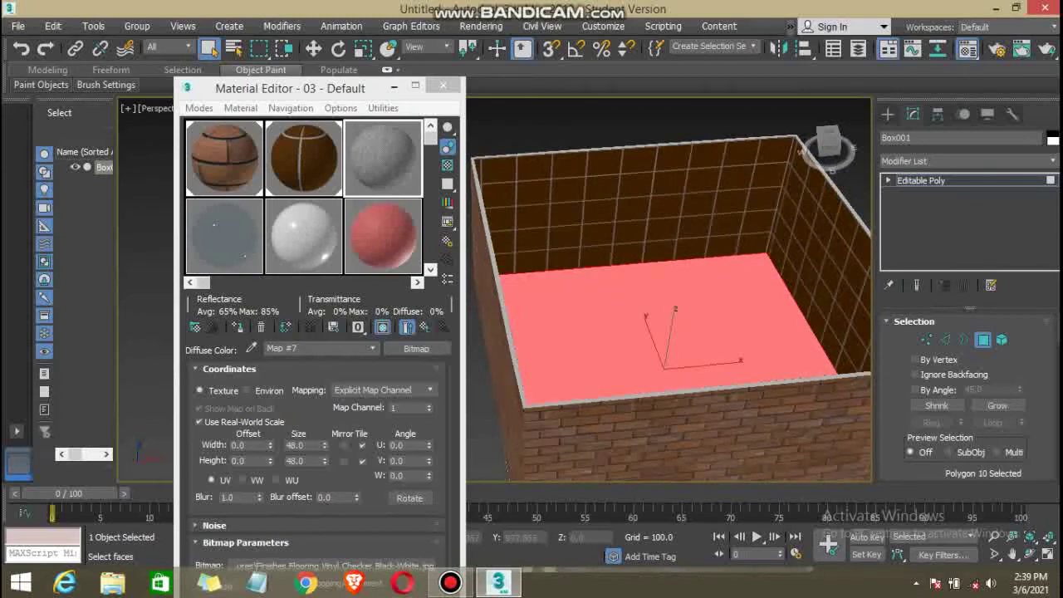
{"action": "left_click", "coordinate": [236, 326]}
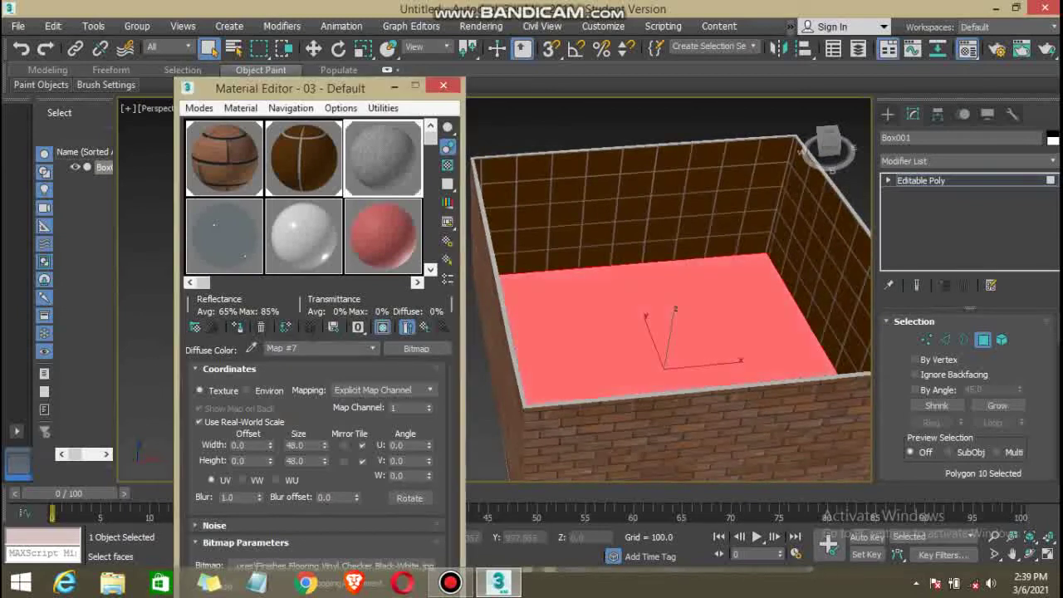
{"action": "left_click", "coordinate": [383, 327]}
{"action": "left_click", "coordinate": [382, 326]}
{"action": "key", "text": "ctrl+d"}
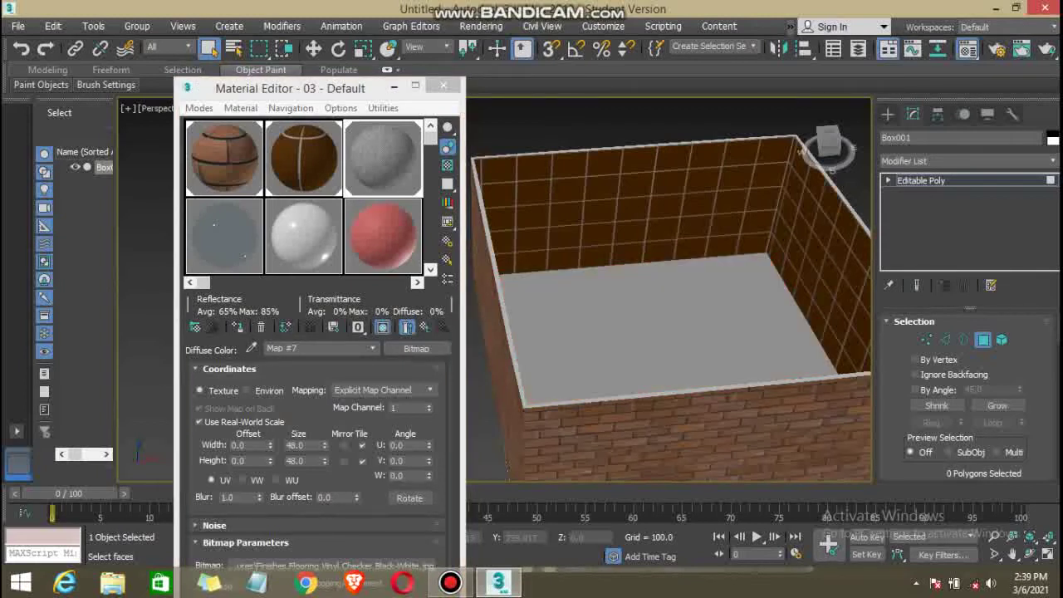
Starting from a typed width of 131.2, raise the floor checker's Size to about 1378 by 1369.
{"action": "double_click", "coordinate": [299, 446]}
{"action": "type", "text": "131.2"}
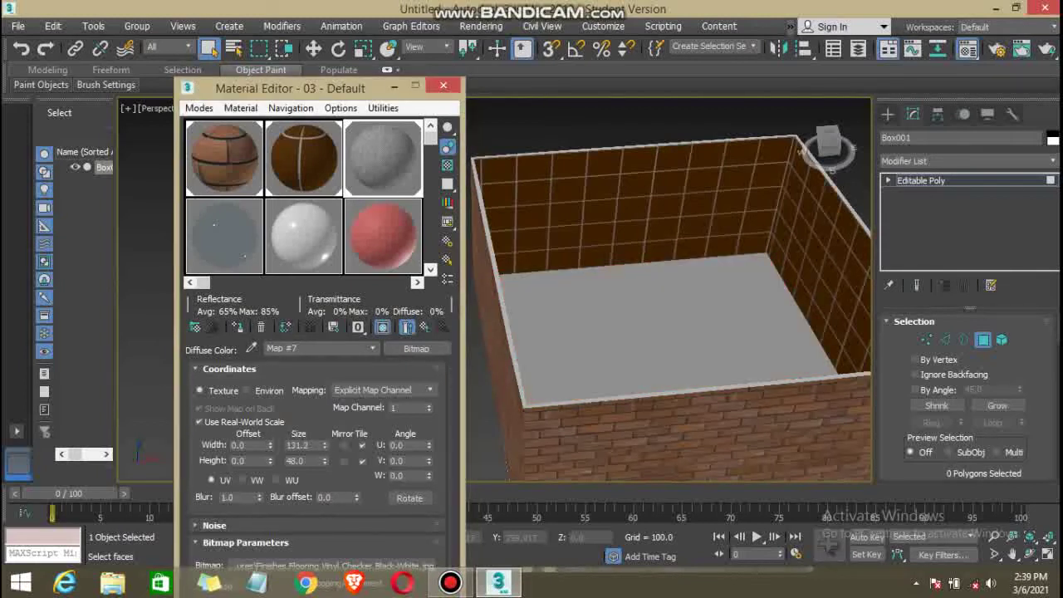
{"action": "left_click_drag", "start_coordinate": [326, 442], "coordinate": [326, 391]}
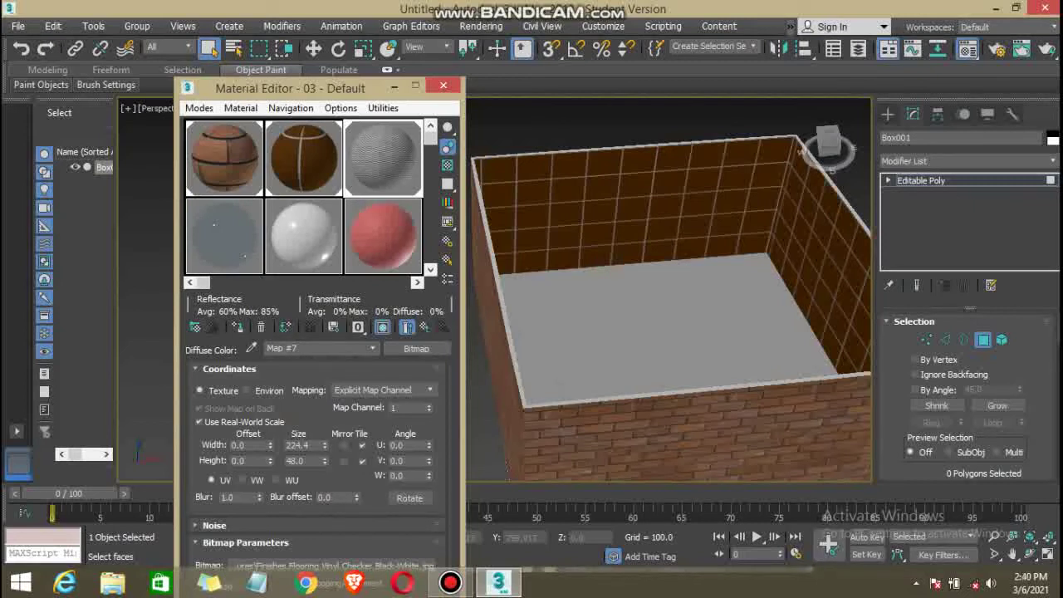
{"action": "left_click_drag", "start_coordinate": [325, 460], "coordinate": [324, 415]}
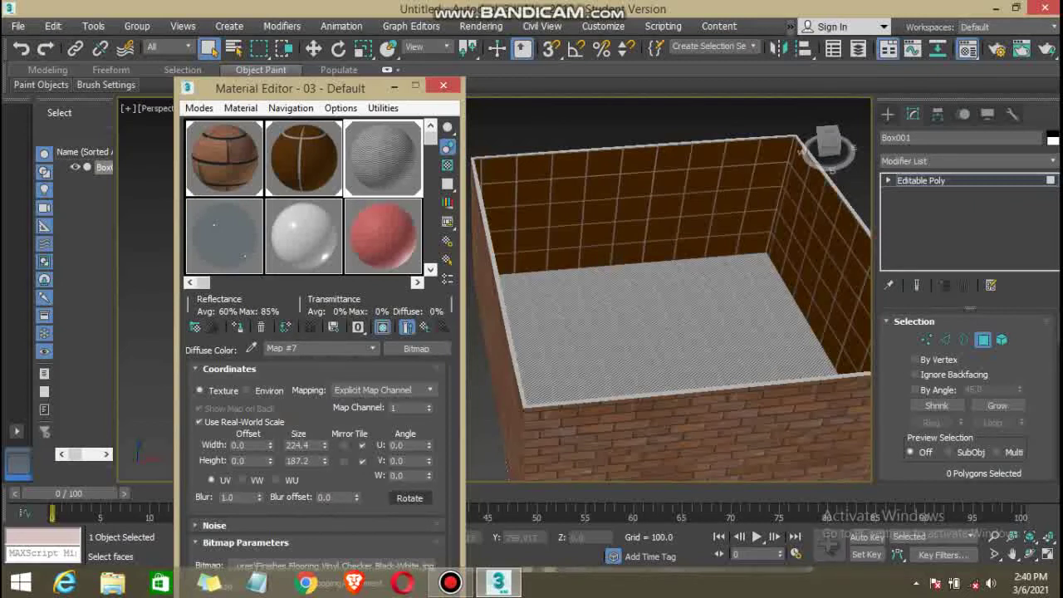
{"action": "left_click_drag", "start_coordinate": [325, 460], "coordinate": [325, 448]}
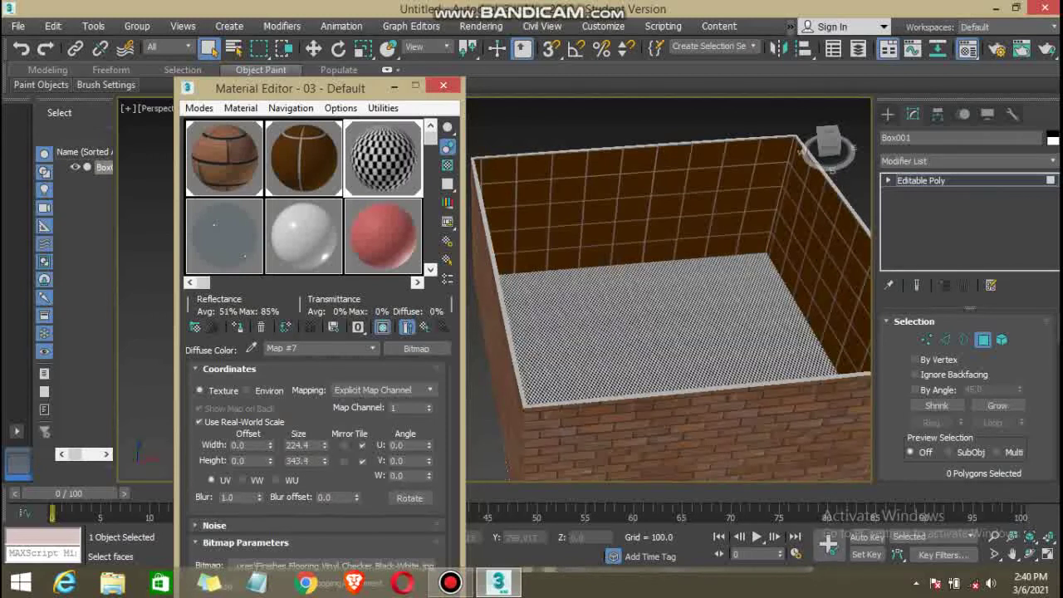
{"action": "left_click_drag", "start_coordinate": [324, 461], "coordinate": [325, 448]}
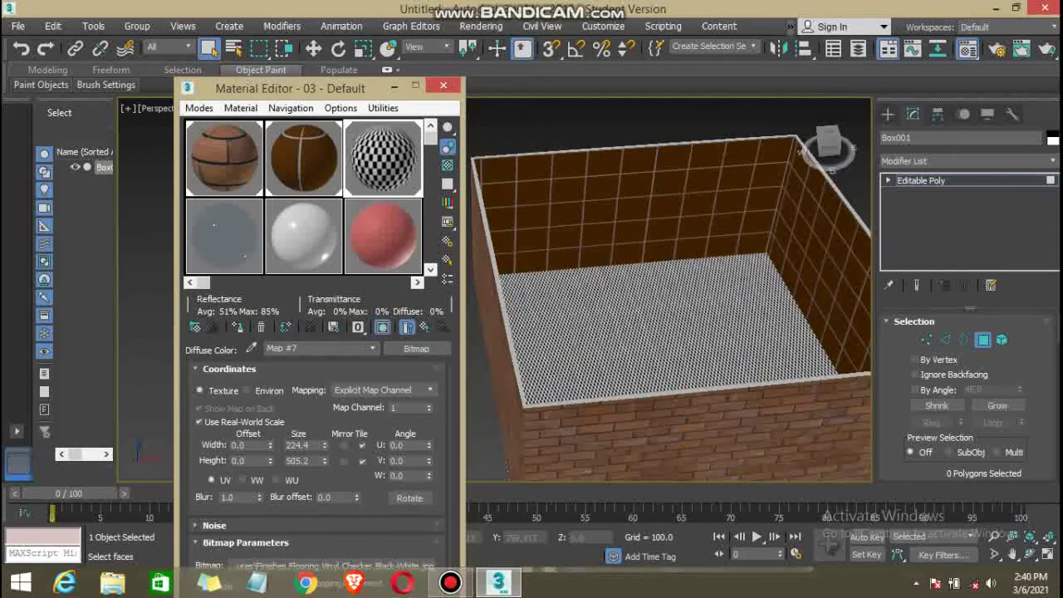
{"action": "scroll", "coordinate": [316, 449], "scroll_direction": "down", "scroll_amount": 2}
{"action": "scroll", "coordinate": [316, 449], "scroll_direction": "up", "scroll_amount": 2}
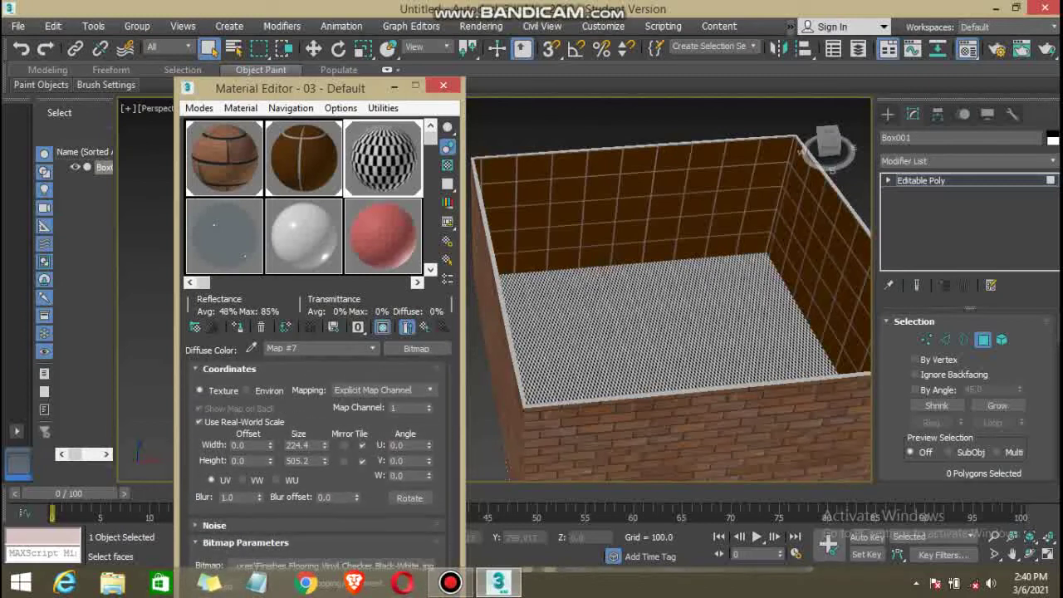
{"action": "left_click_drag", "start_coordinate": [325, 446], "coordinate": [325, 432]}
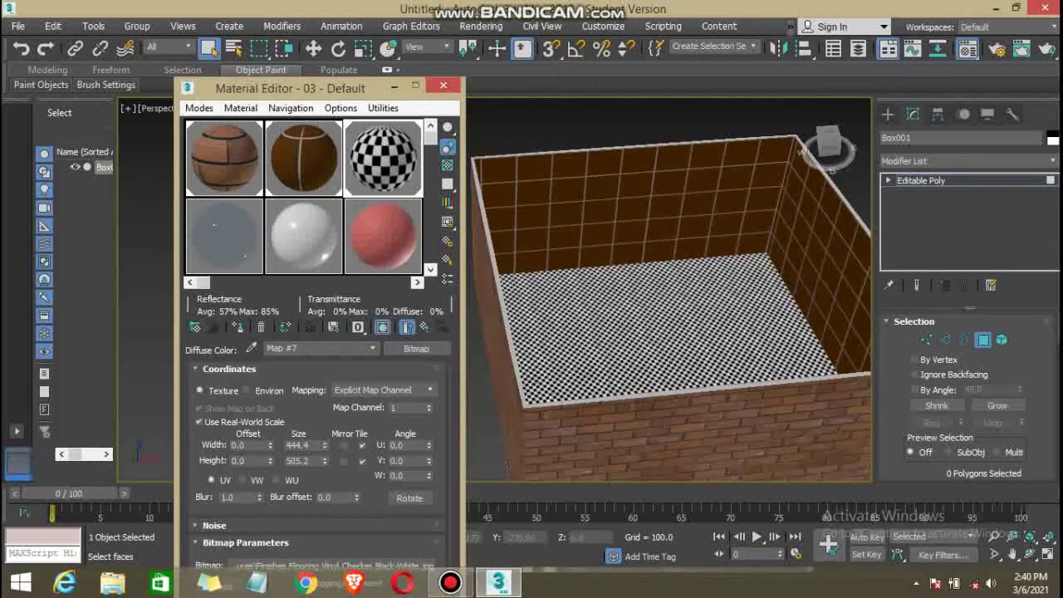
{"action": "left_click_drag", "start_coordinate": [325, 445], "coordinate": [325, 415]}
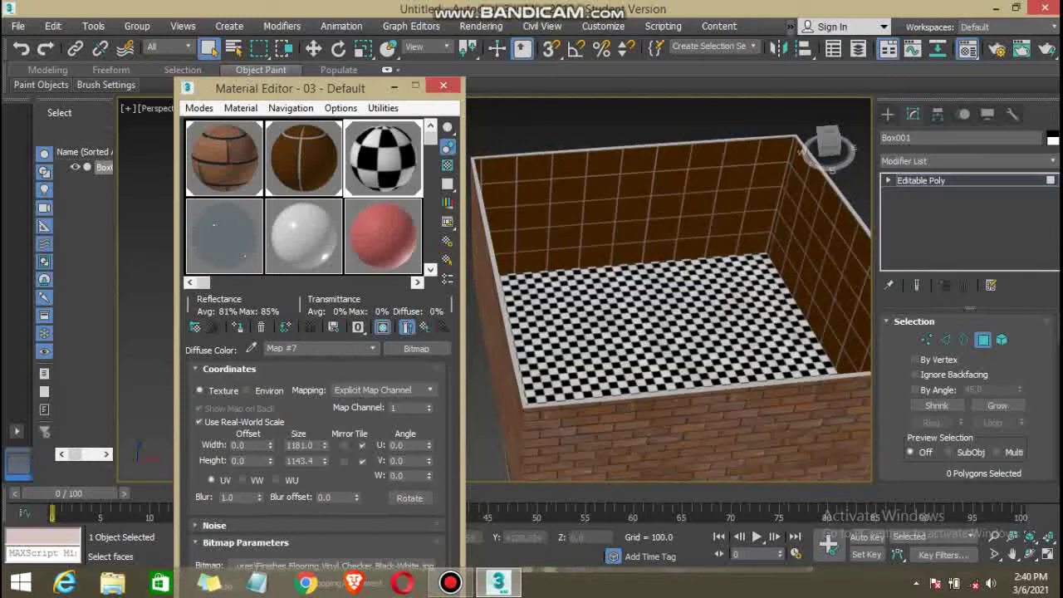
{"action": "left_click_drag", "start_coordinate": [325, 445], "coordinate": [325, 441]}
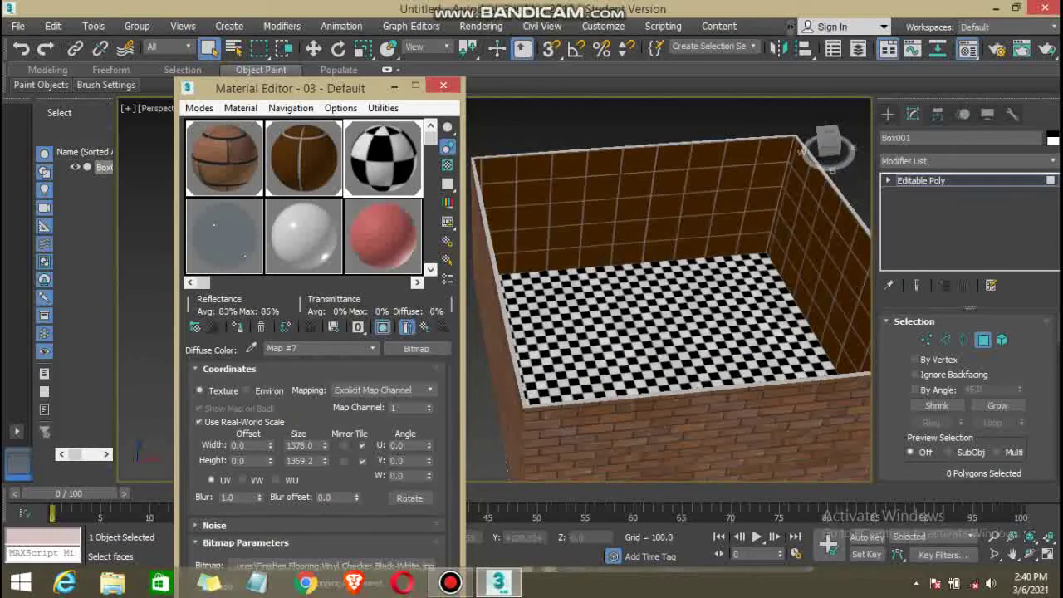
Fine-tune the floor checker Size to 1582.3 wide by 2387.6 high.
{"action": "scroll", "coordinate": [316, 466], "scroll_direction": "down", "scroll_amount": 2}
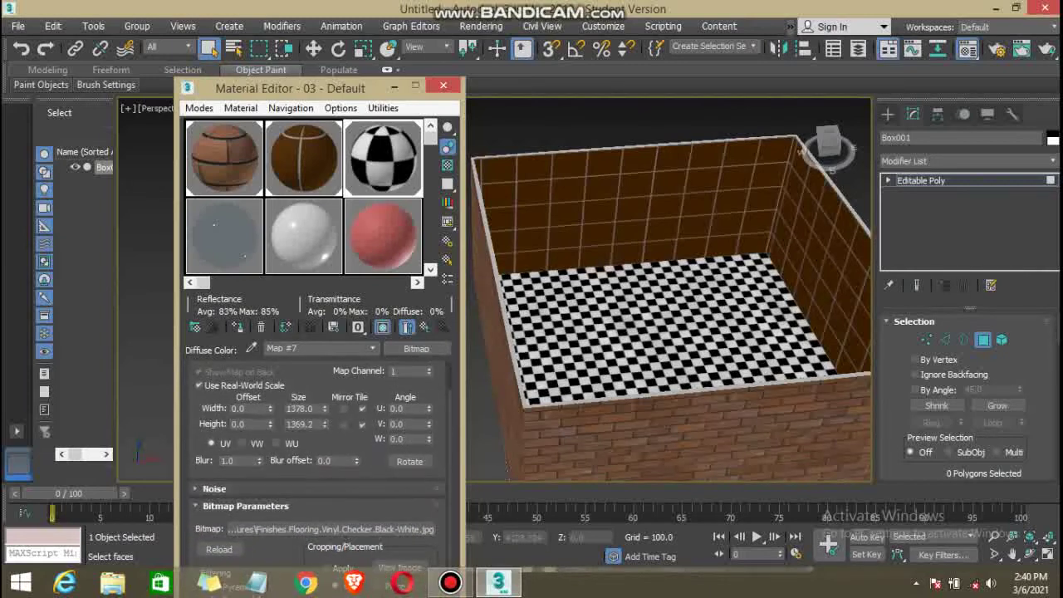
{"action": "left_click_drag", "start_coordinate": [325, 424], "coordinate": [325, 412]}
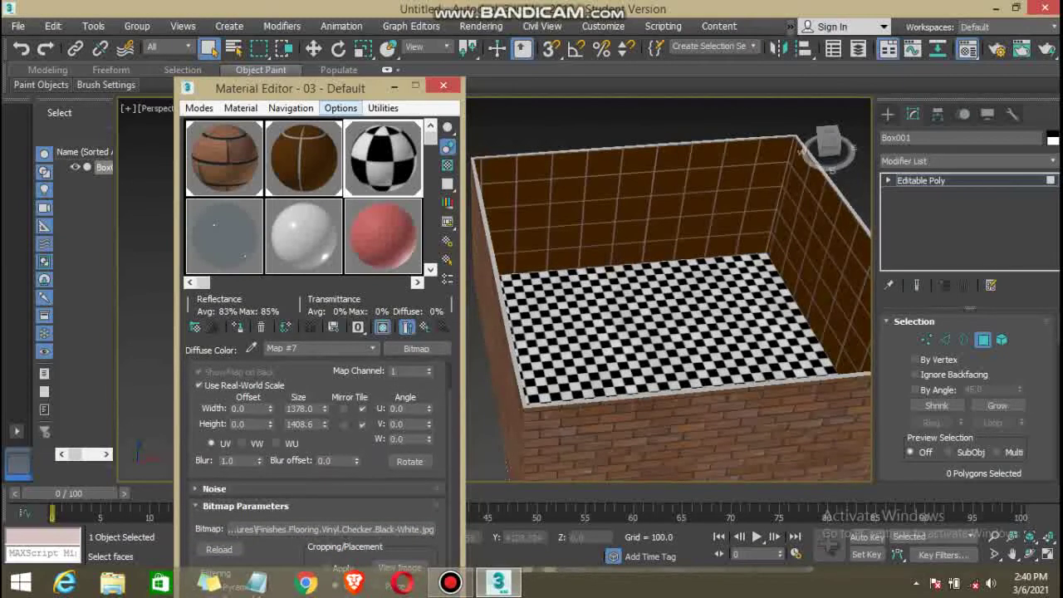
{"action": "left_click_drag", "start_coordinate": [325, 423], "coordinate": [325, 408]}
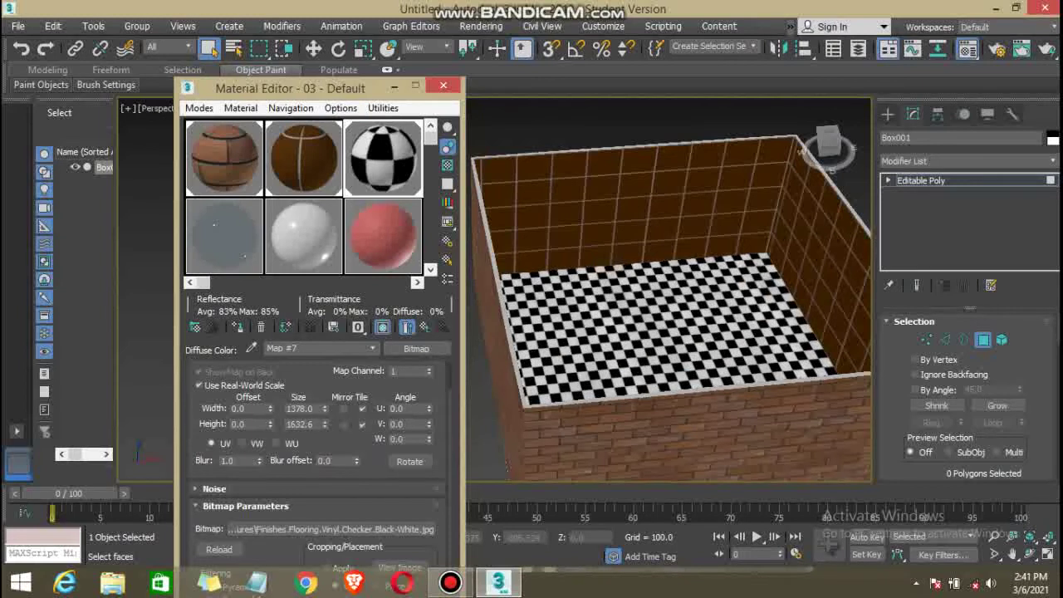
{"action": "left_click_drag", "start_coordinate": [324, 409], "coordinate": [325, 395]}
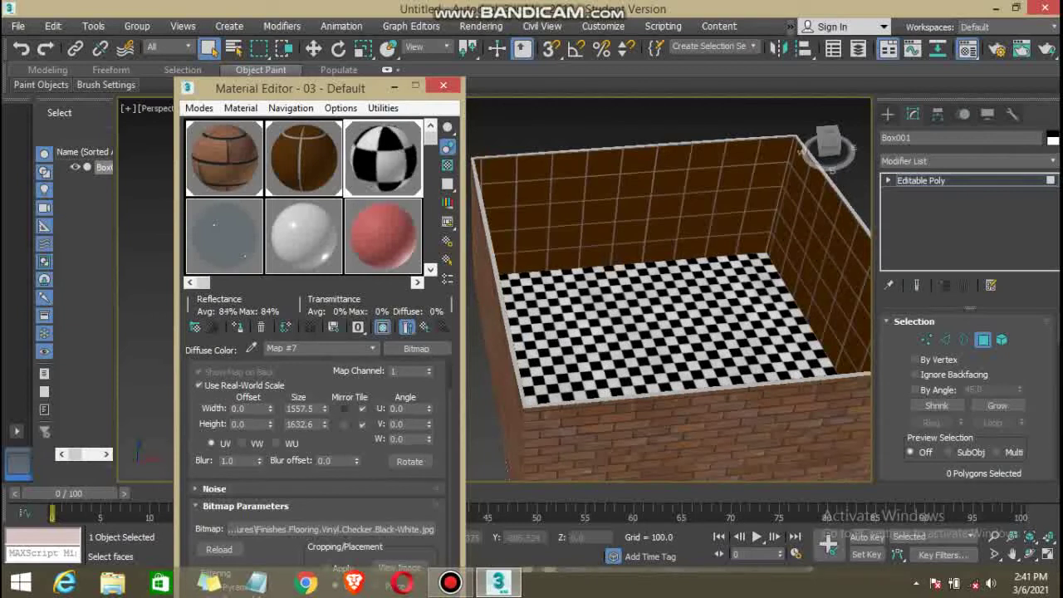
{"action": "left_click_drag", "start_coordinate": [325, 424], "coordinate": [325, 407]}
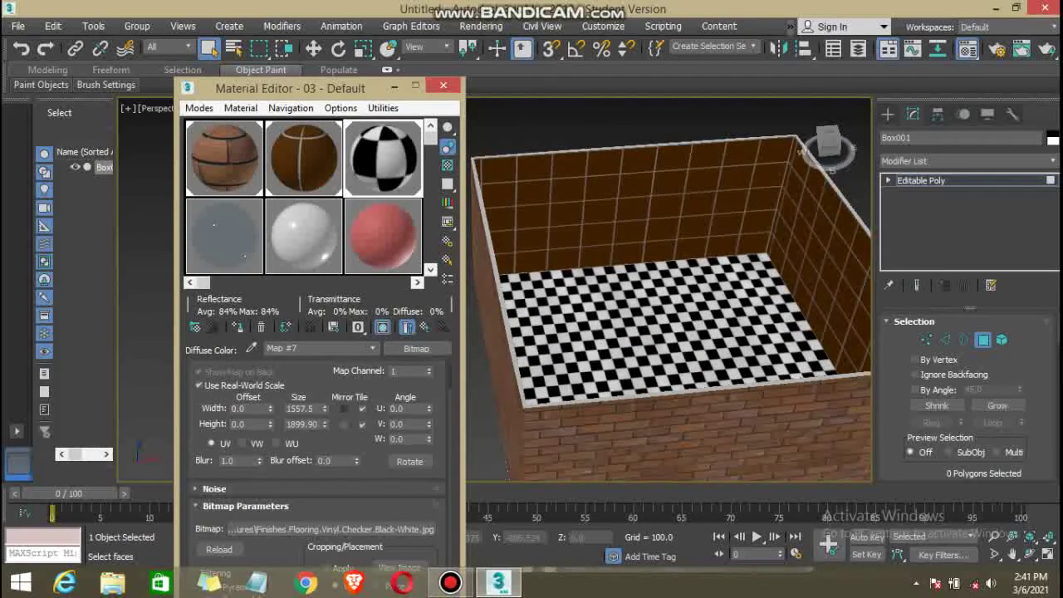
{"action": "left_click_drag", "start_coordinate": [325, 425], "coordinate": [325, 412]}
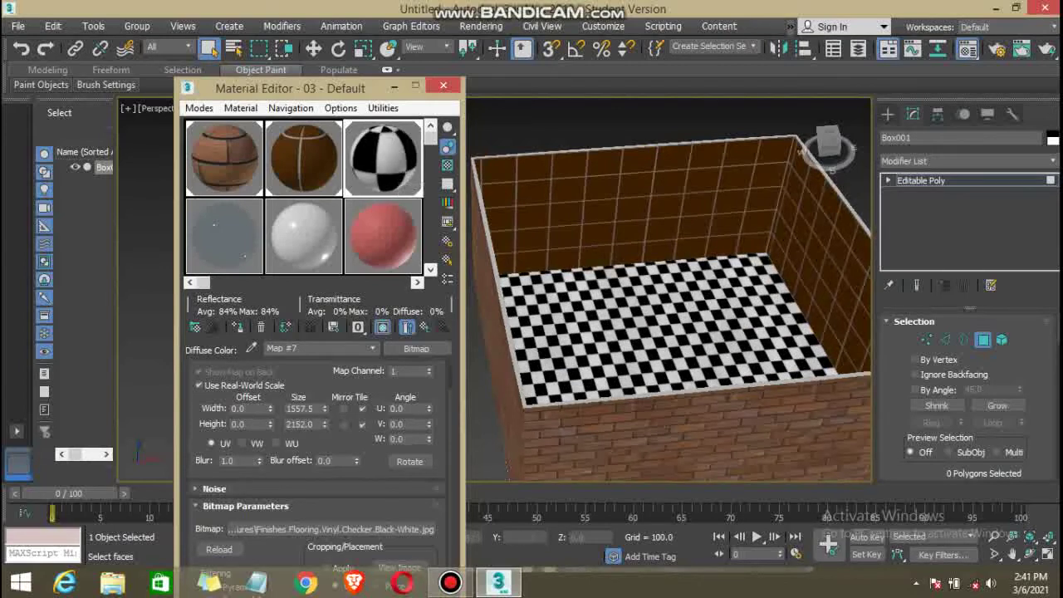
{"action": "middle_click_drag", "start_coordinate": [828, 465], "coordinate": [828, 544], "text": "alt"}
{"action": "middle_click_drag", "start_coordinate": [669, 287], "coordinate": [669, 250], "text": "alt"}
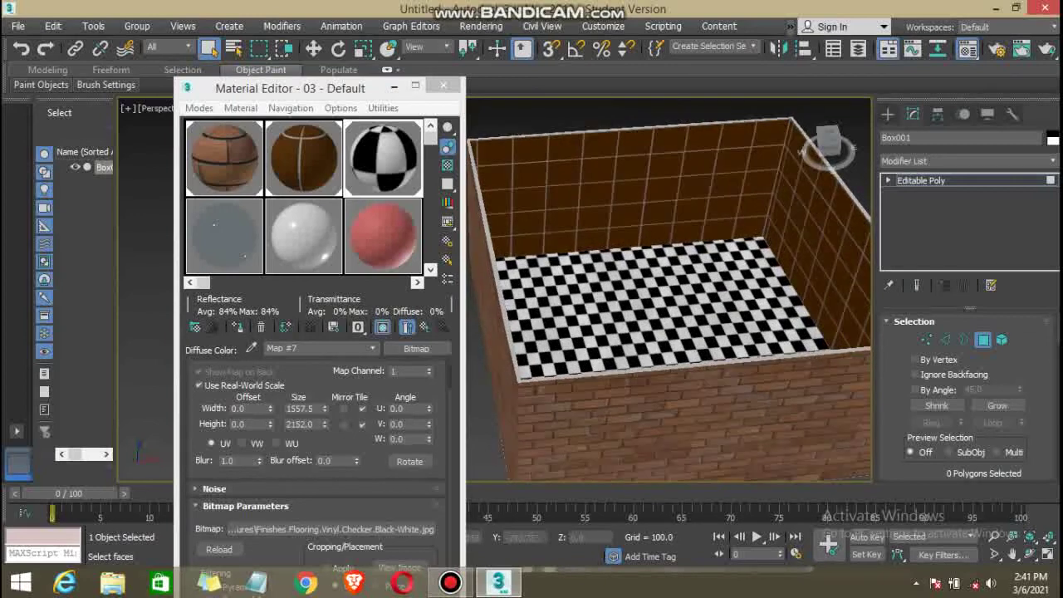
{"action": "left_click_drag", "start_coordinate": [325, 424], "coordinate": [324, 418]}
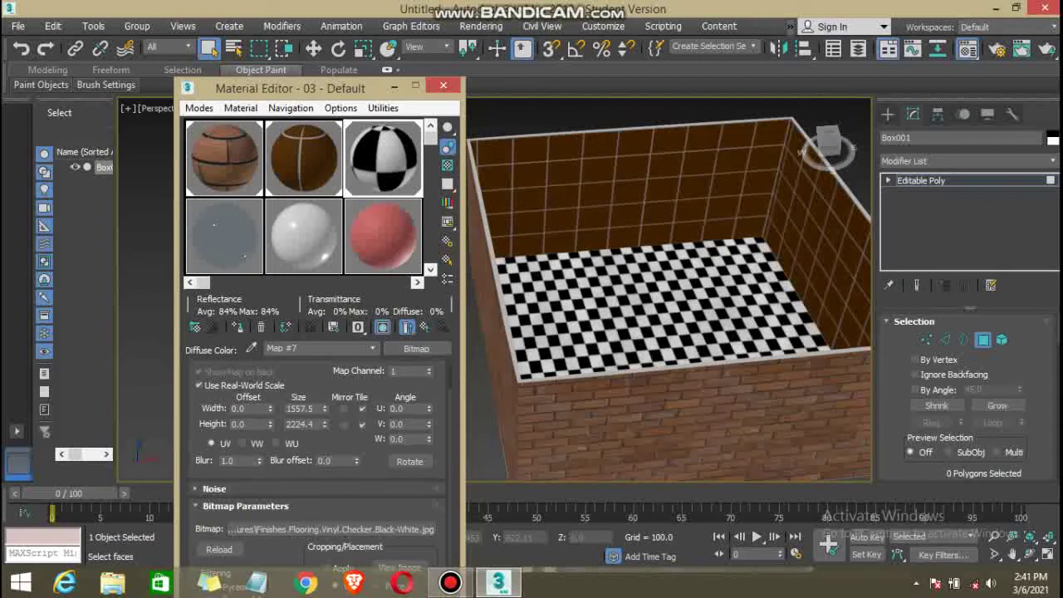
{"action": "left_click_drag", "start_coordinate": [325, 409], "coordinate": [325, 399]}
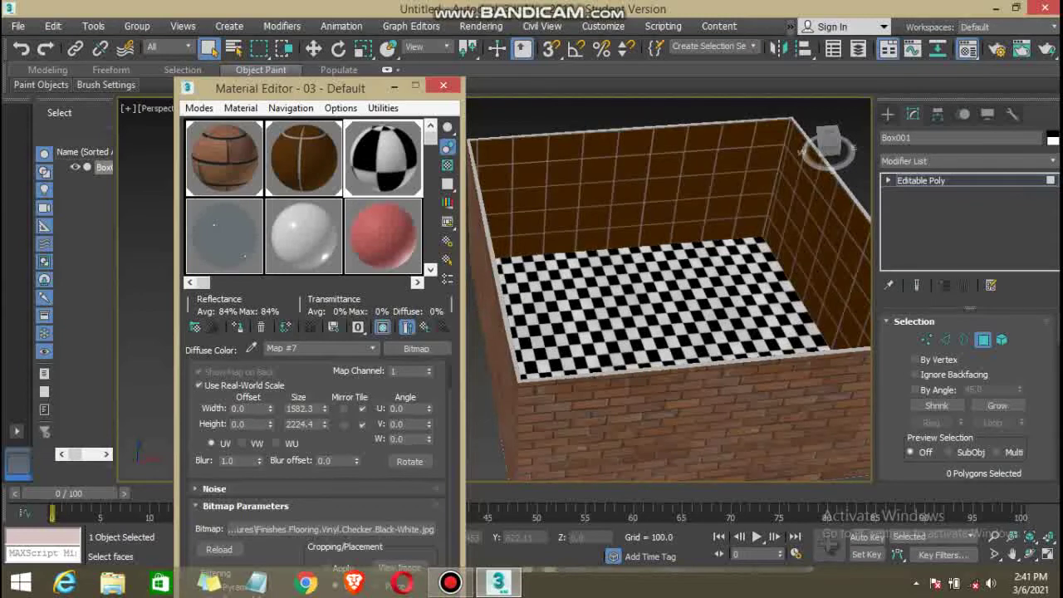
{"action": "scroll", "coordinate": [319, 432], "scroll_direction": "up", "scroll_amount": 2}
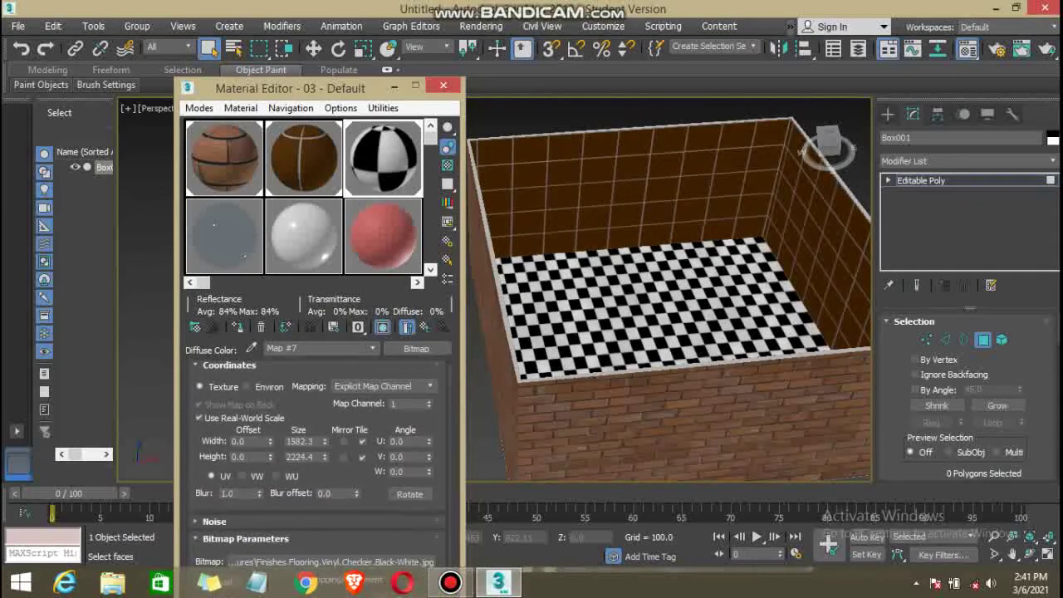
{"action": "left_click_drag", "start_coordinate": [325, 457], "coordinate": [325, 449]}
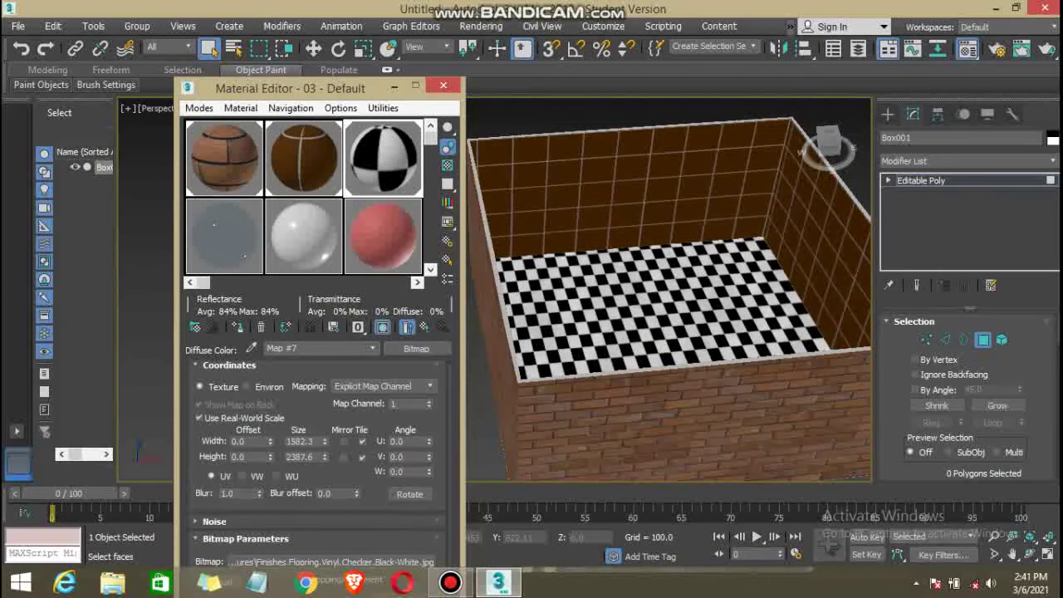
Test Mirror U and V on the floor checker, then revert both to Tile.
{"action": "left_click", "coordinate": [344, 442]}
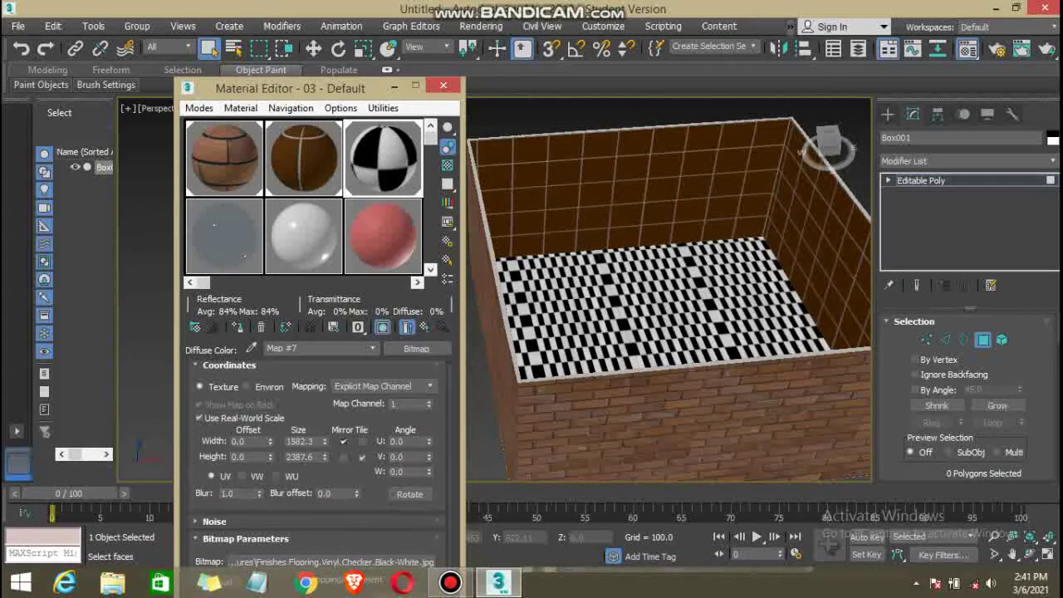
{"action": "left_click", "coordinate": [361, 441]}
{"action": "left_click", "coordinate": [344, 457]}
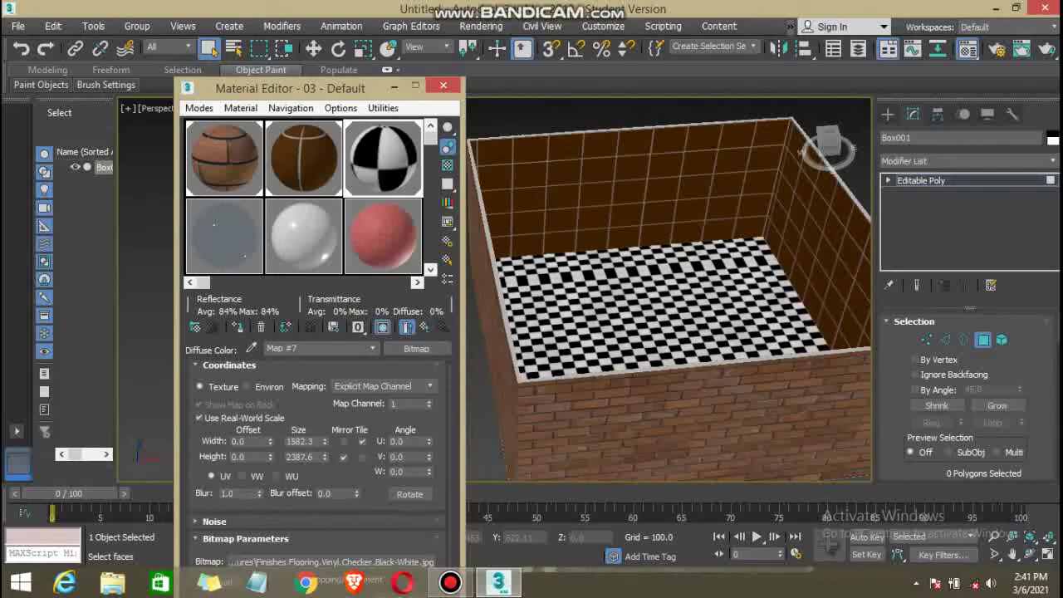
{"action": "left_click", "coordinate": [362, 457]}
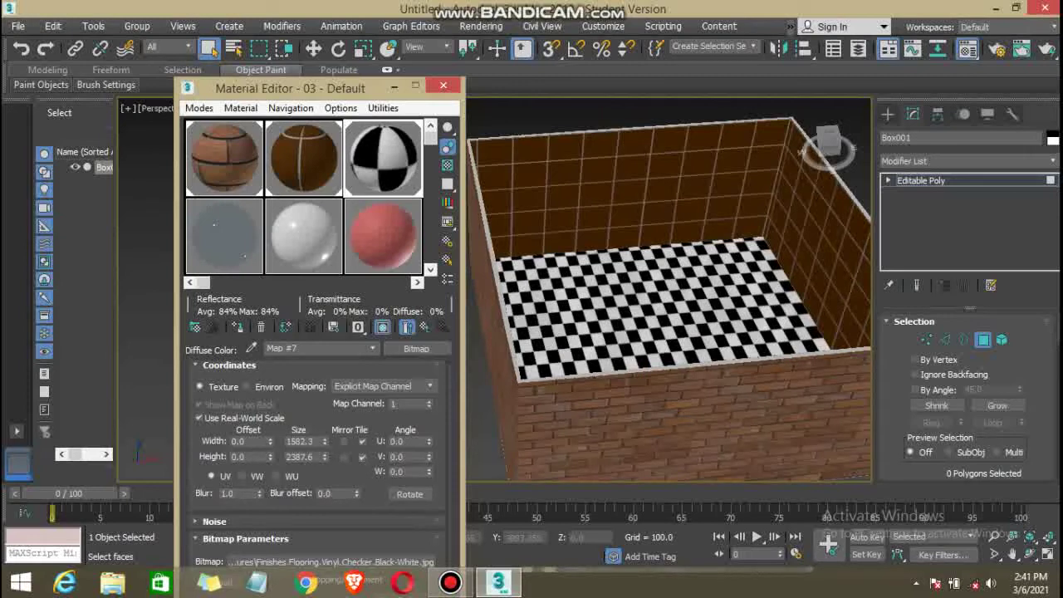
Close the Material Editor and orbit around the finished room.
{"action": "key", "text": "m"}
{"action": "mouse_move", "coordinate": [581, 291]}
{"action": "middle_mouse_down", "text": "alt"}
{"action": "mouse_move", "coordinate": [498, 290]}
{"action": "mouse_move", "coordinate": [532, 290]}
{"action": "mouse_move", "coordinate": [498, 291]}
{"action": "mouse_move", "coordinate": [515, 287]}
{"action": "mouse_move", "coordinate": [511, 233]}
{"action": "mouse_move", "coordinate": [482, 299]}
{"action": "mouse_move", "coordinate": [465, 316]}
{"action": "mouse_move", "coordinate": [432, 308]}
{"action": "mouse_move", "coordinate": [424, 320]}
{"action": "middle_mouse_up", "text": "alt"}
{"action": "mouse_move", "coordinate": [498, 291]}
{"action": "middle_mouse_down", "text": "alt"}
{"action": "mouse_move", "coordinate": [453, 265]}
{"action": "mouse_move", "coordinate": [474, 320]}
{"action": "mouse_move", "coordinate": [506, 282]}
{"action": "mouse_move", "coordinate": [341, 274]}
{"action": "mouse_move", "coordinate": [565, 316]}
{"action": "middle_mouse_up", "text": "alt"}
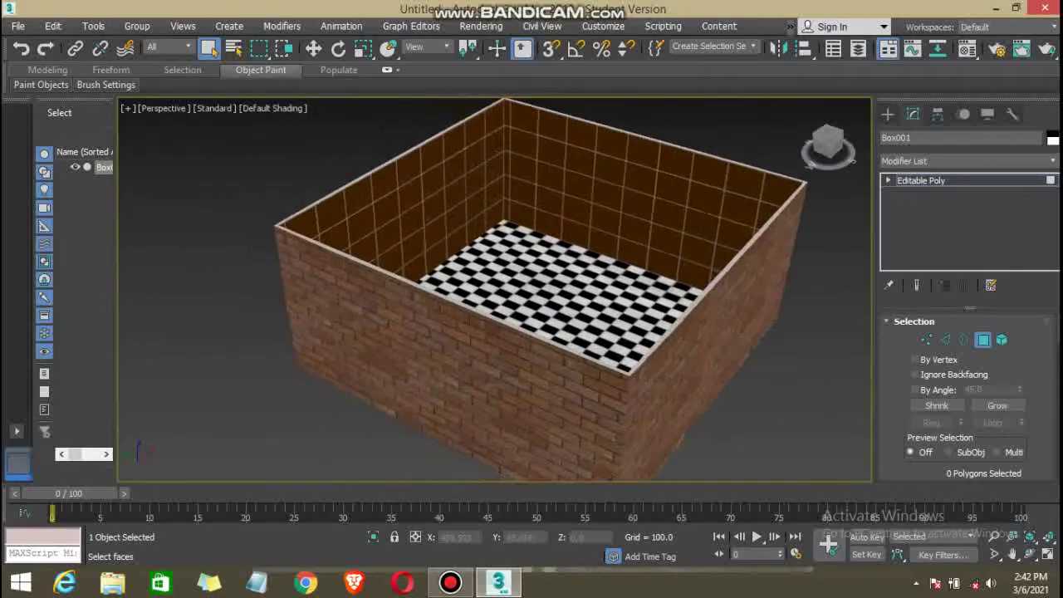
Dismiss the Move Transform Type-In and restore the Top, Front, Left and Orthographic layout.
{"action": "mouse_move", "coordinate": [498, 452]}
{"action": "middle_mouse_down", "text": "alt"}
{"action": "mouse_move", "coordinate": [541, 448]}
{"action": "mouse_move", "coordinate": [427, 415]}
{"action": "mouse_move", "coordinate": [440, 478]}
{"action": "middle_mouse_up", "text": "alt"}
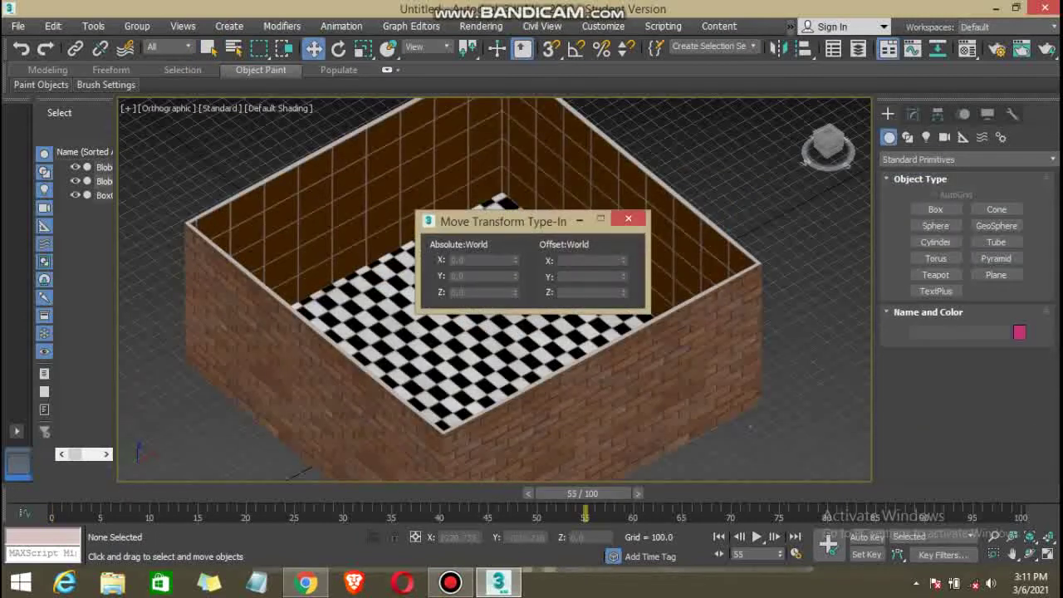
{"action": "left_click", "coordinate": [628, 219]}
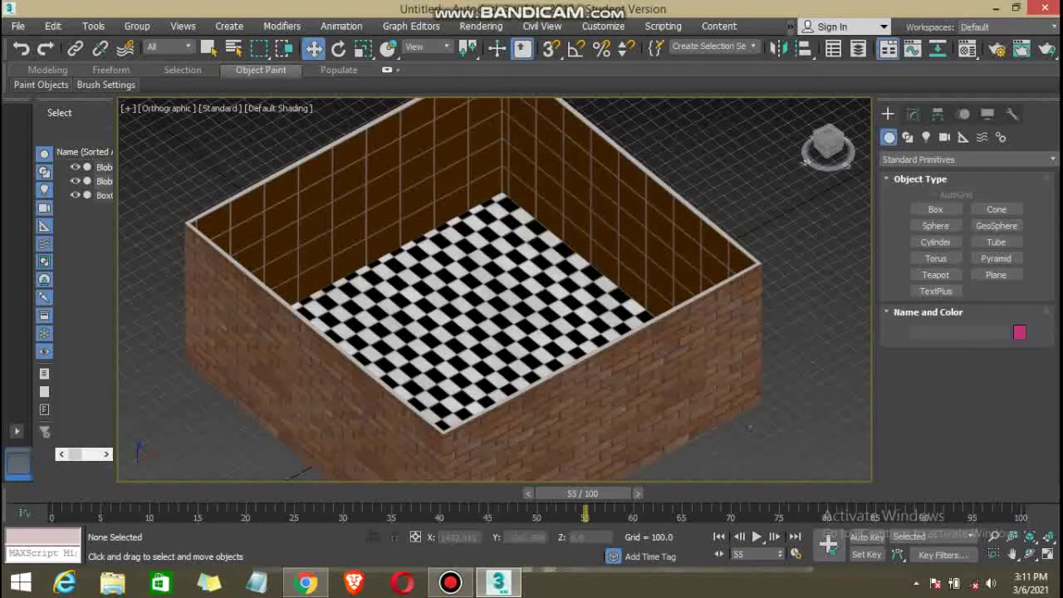
{"action": "left_click", "coordinate": [1049, 555]}
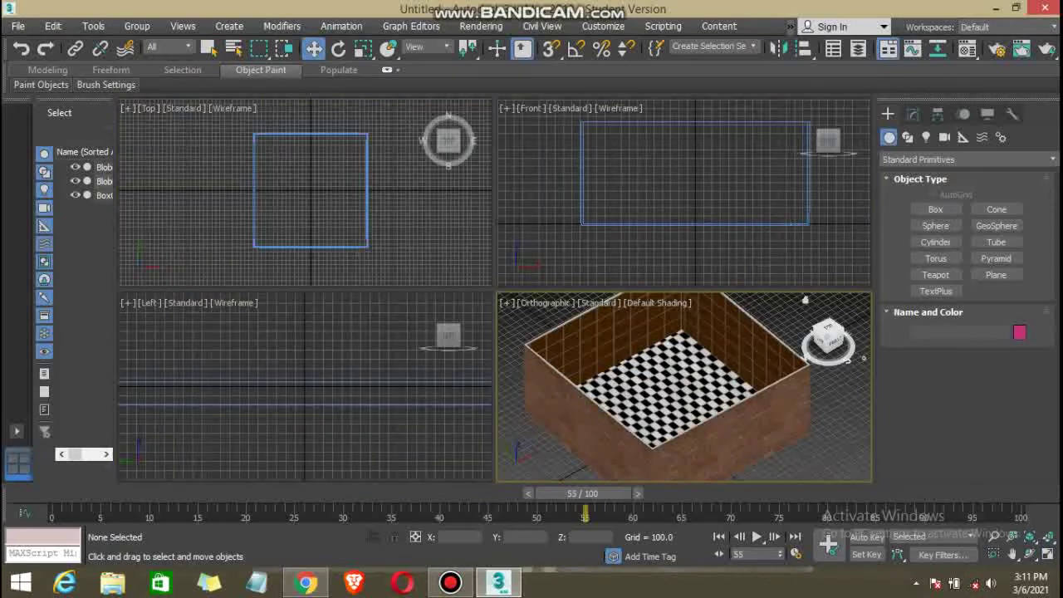
Select the room, centre and maximize the Top view, and activate the Box tool.
{"action": "left_click", "coordinate": [793, 390]}
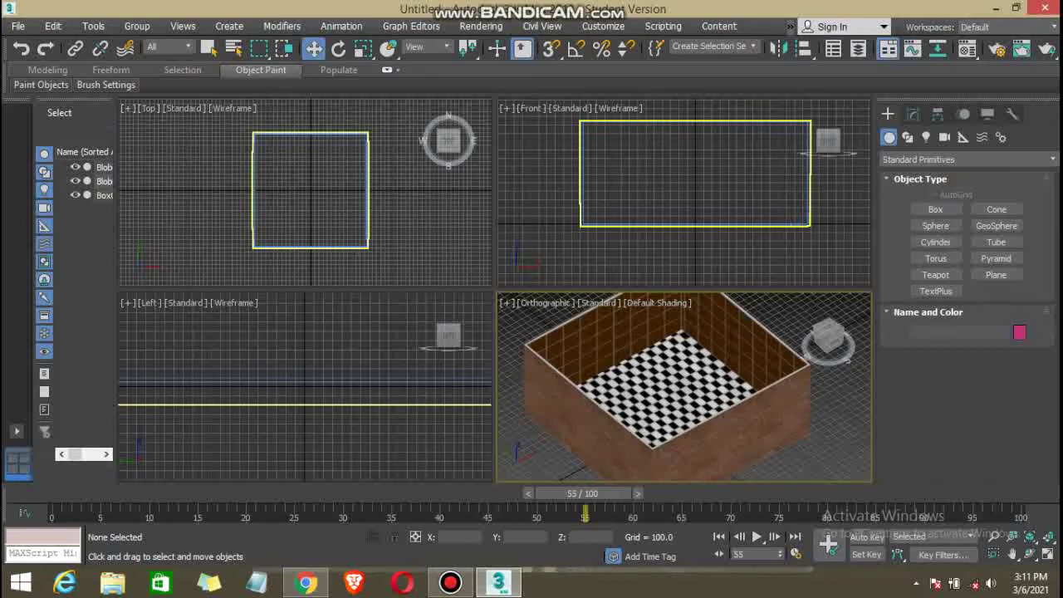
{"action": "scroll", "coordinate": [266, 260], "scroll_direction": "up", "scroll_amount": 2}
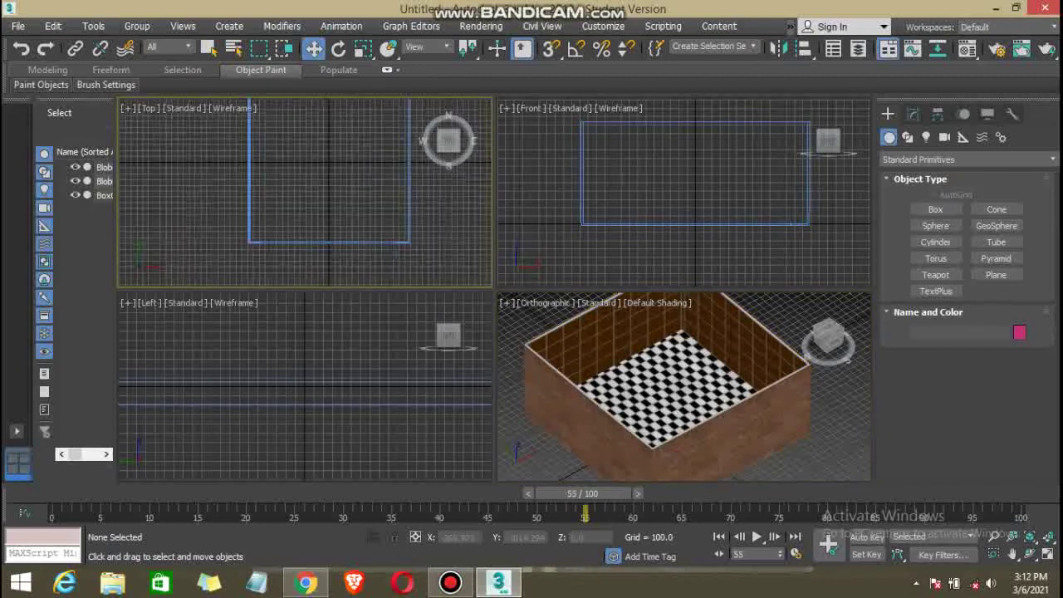
{"action": "middle_click_drag", "start_coordinate": [241, 166], "coordinate": [247, 193]}
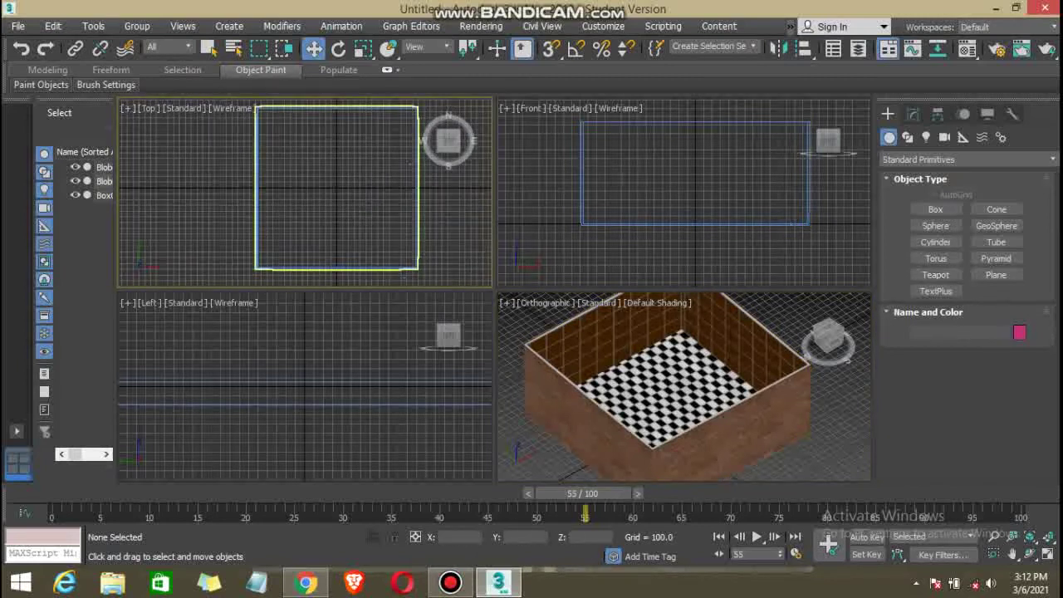
{"action": "key", "text": "alt+w"}
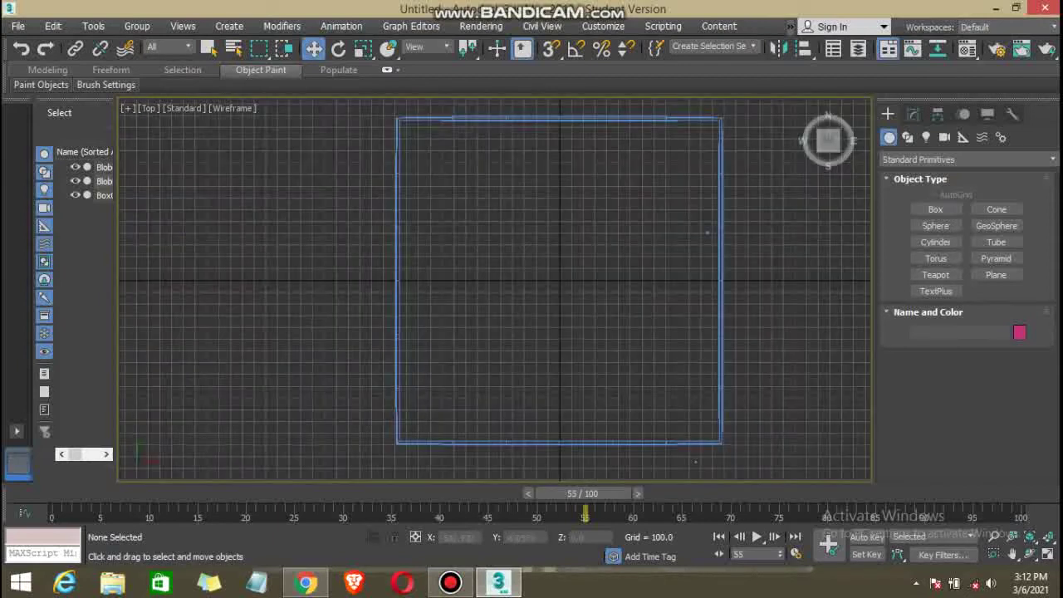
{"action": "middle_click_drag", "start_coordinate": [709, 144], "coordinate": [690, 141]}
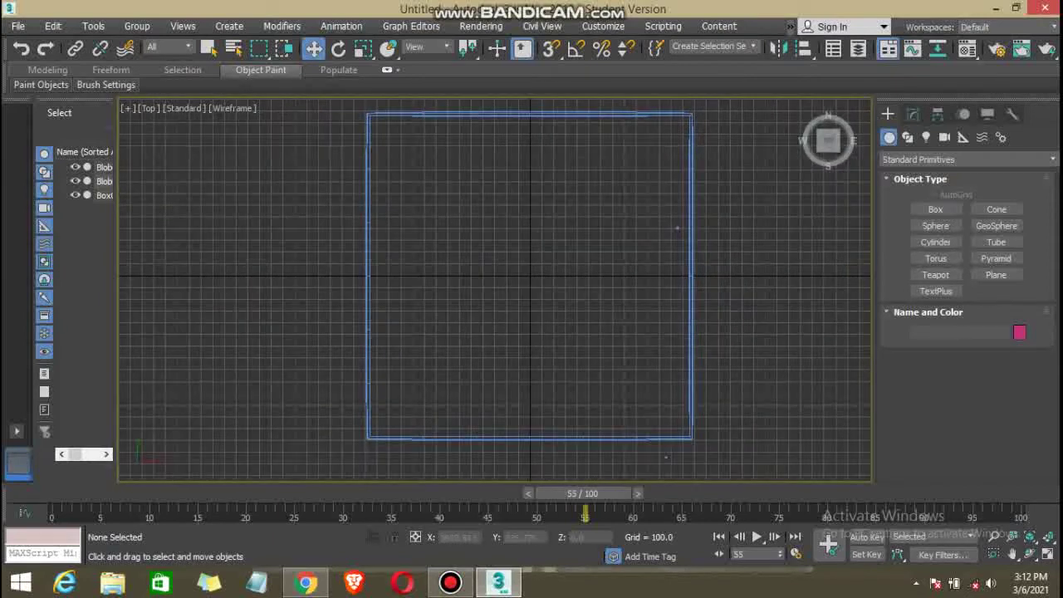
{"action": "left_click", "coordinate": [937, 209]}
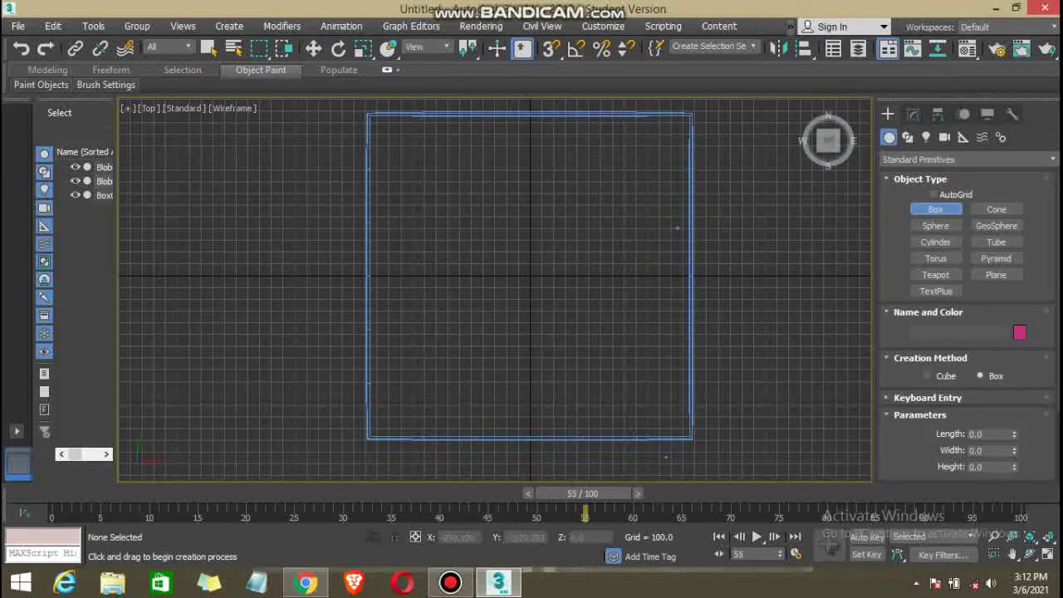
Draw a thin door box (106.889 × 734.864 × 935.282) along the front wall.
{"action": "left_click_drag", "start_coordinate": [432, 432], "coordinate": [515, 444]}
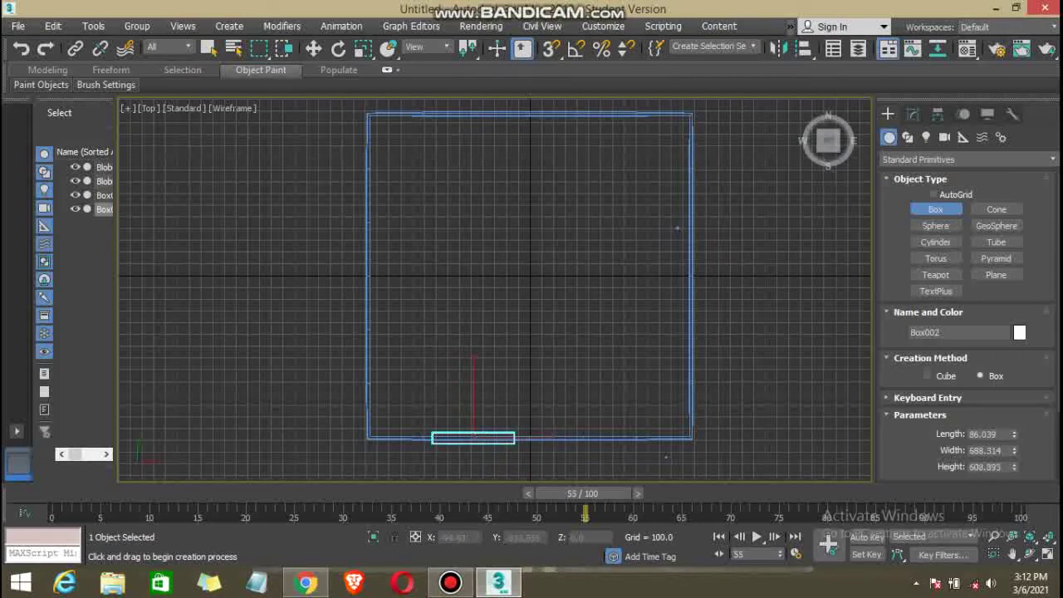
{"action": "key", "text": "Escape"}
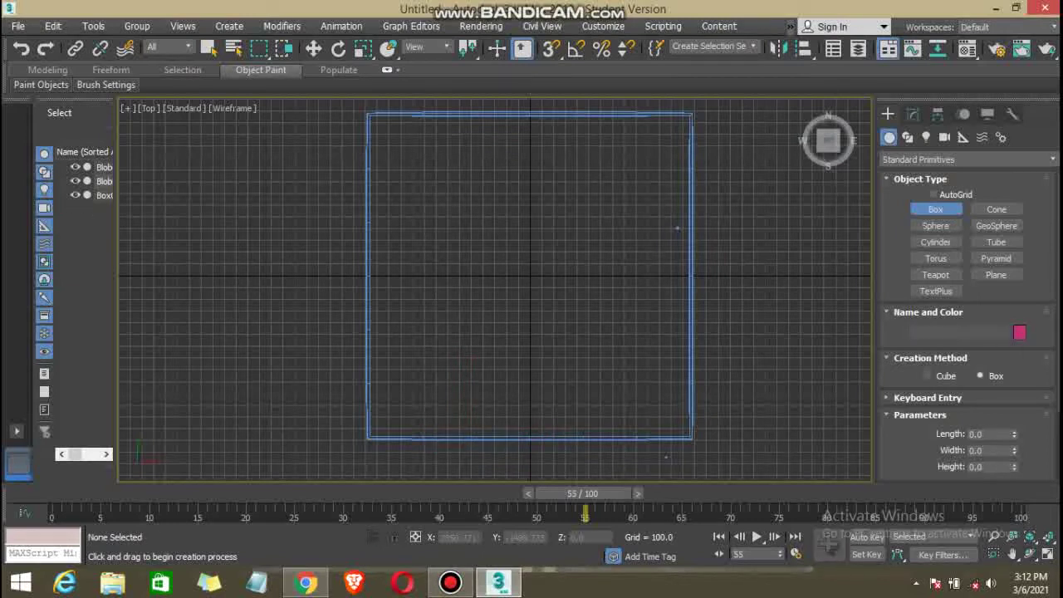
{"action": "key", "text": "alt+w"}
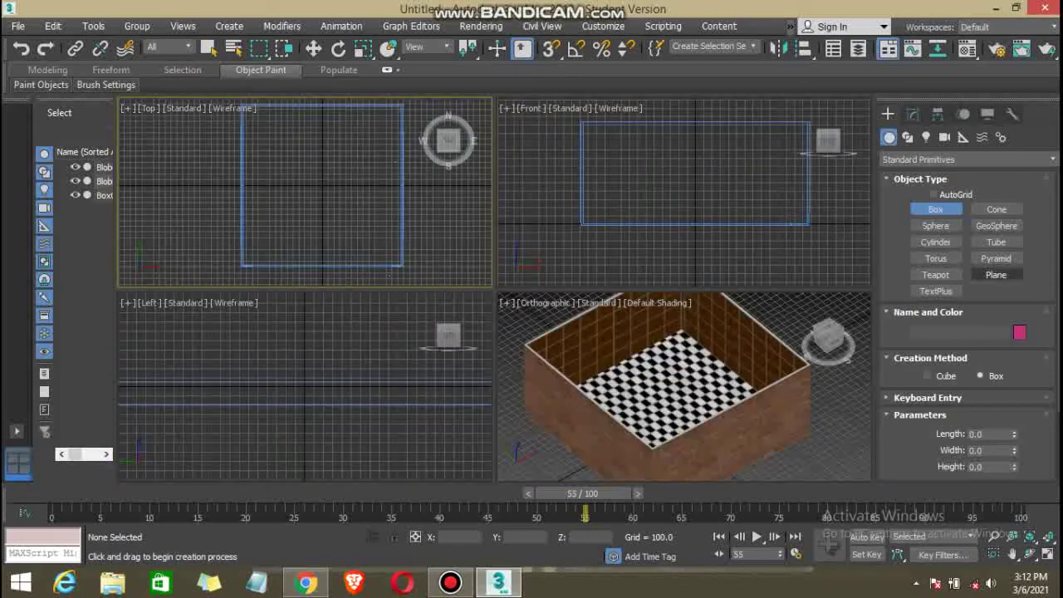
{"action": "middle_click_drag", "start_coordinate": [389, 274], "coordinate": [394, 273]}
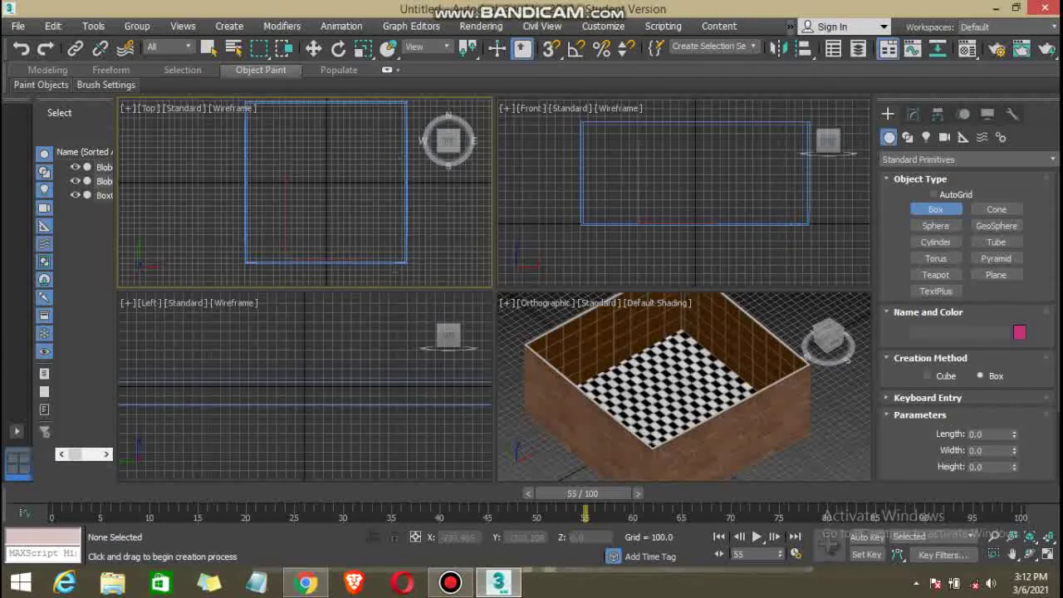
{"action": "left_click_drag", "start_coordinate": [285, 259], "coordinate": [329, 265]}
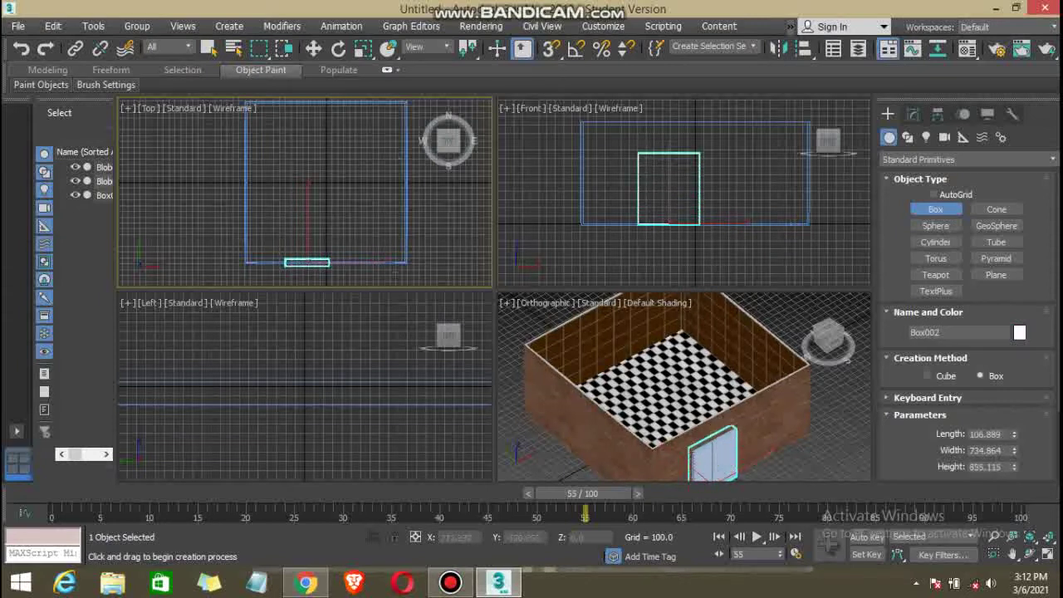
{"action": "left_click", "coordinate": [828, 545]}
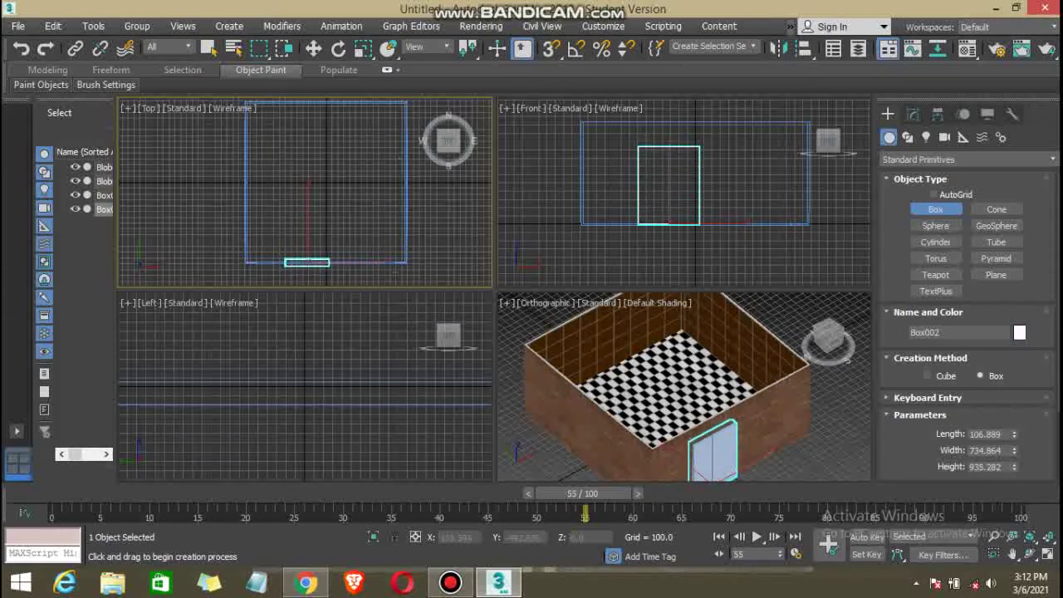
Maximize the Perspective view and orbit to see the door wall.
{"action": "middle_click_drag", "start_coordinate": [631, 349], "coordinate": [658, 304], "text": "alt"}
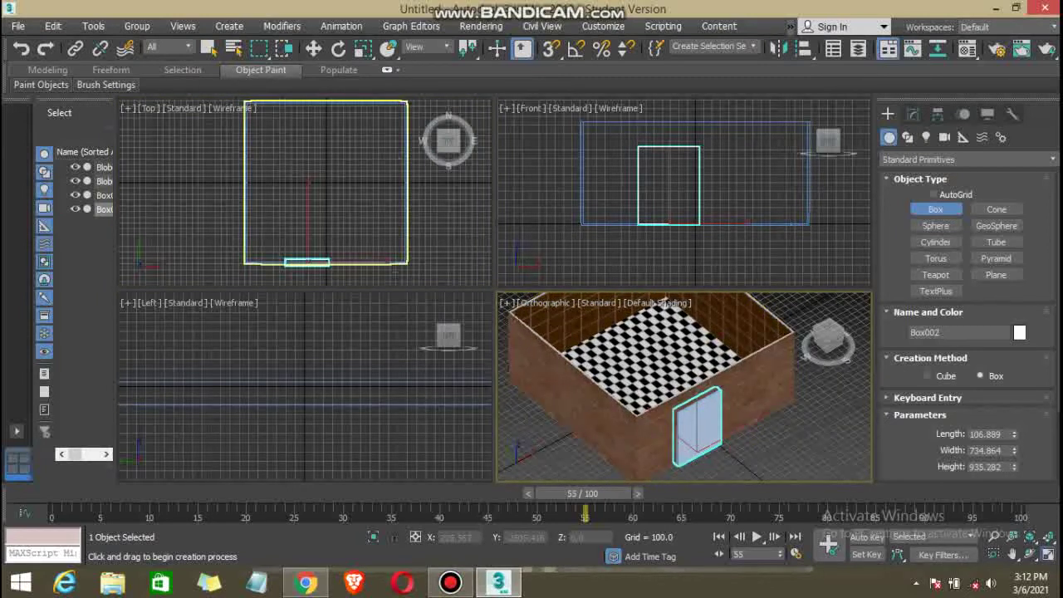
{"action": "left_click", "coordinate": [1048, 553]}
{"action": "mouse_move", "coordinate": [498, 291]}
{"action": "middle_mouse_down", "text": "alt"}
{"action": "mouse_move", "coordinate": [582, 224]}
{"action": "mouse_move", "coordinate": [582, 266]}
{"action": "middle_mouse_up", "text": "alt"}
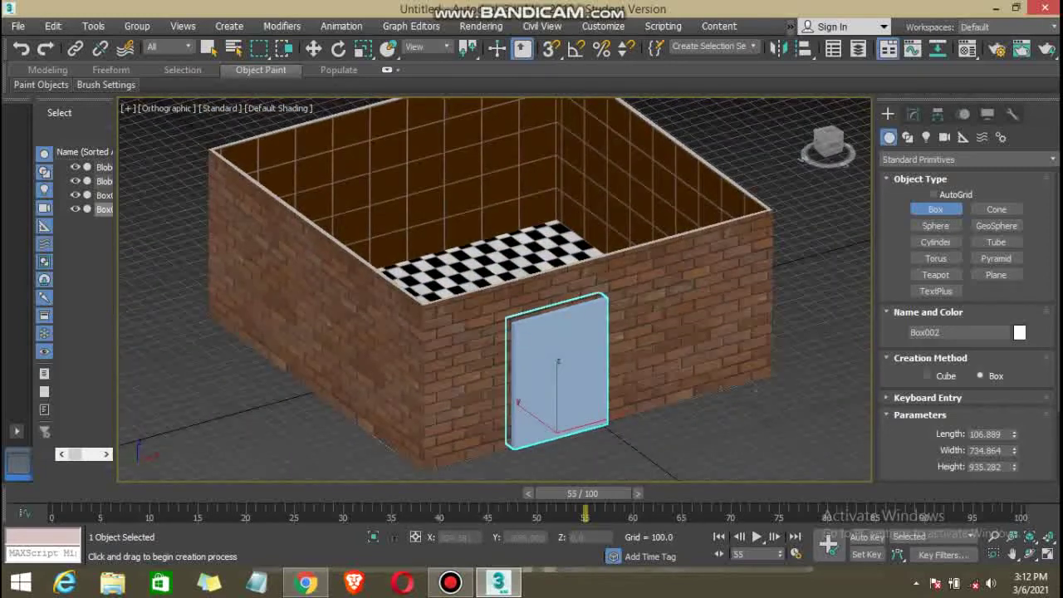
With Select and Move, slide the door panel left and raise it along the wall.
{"action": "middle_click_drag", "start_coordinate": [498, 291], "coordinate": [489, 287]}
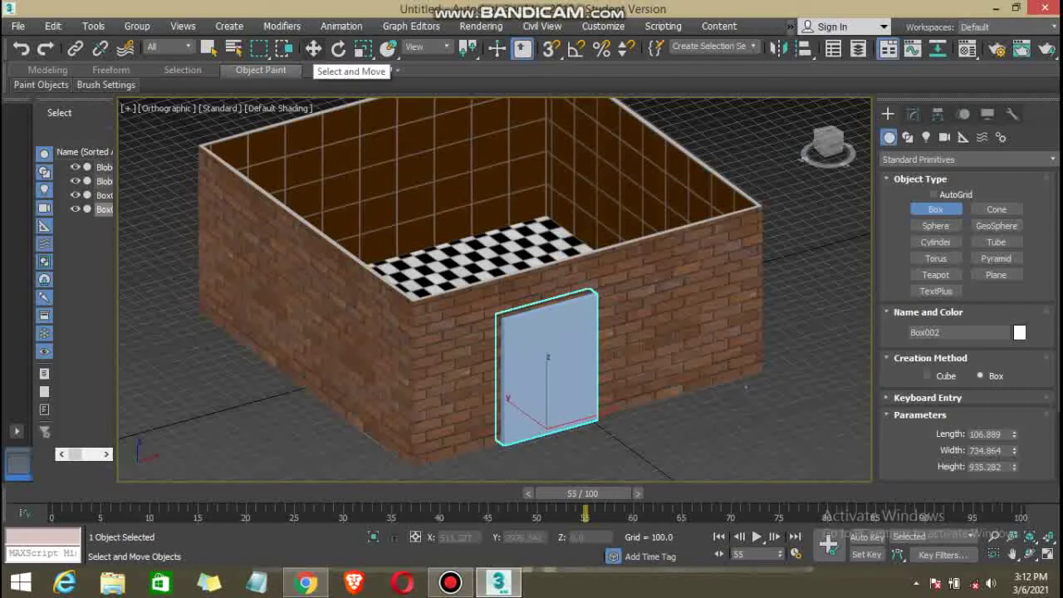
{"action": "left_click", "coordinate": [313, 48]}
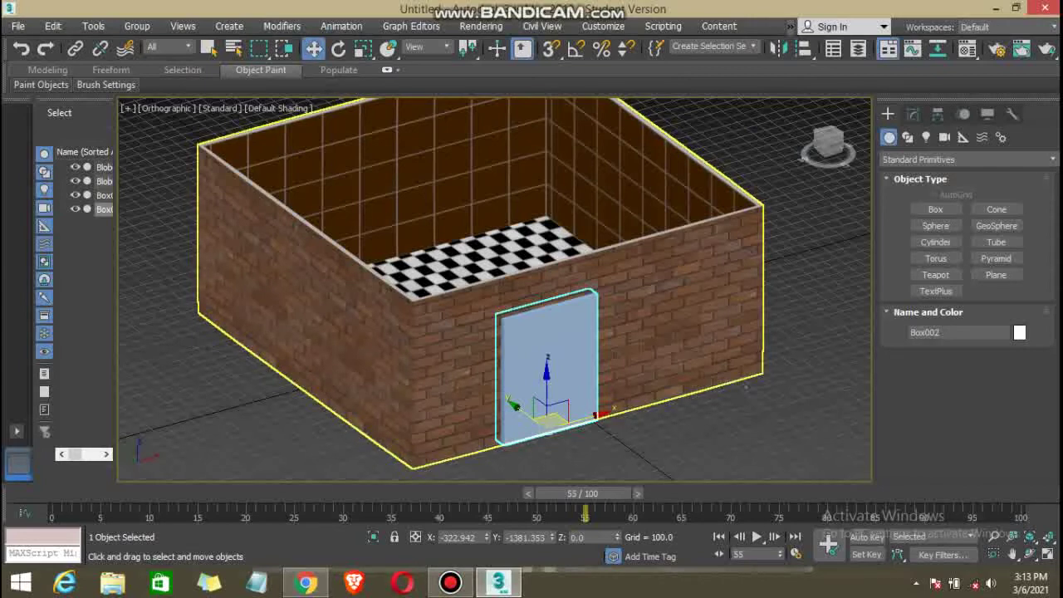
{"action": "mouse_move", "coordinate": [746, 386]}
{"action": "middle_mouse_down", "text": "alt"}
{"action": "mouse_move", "coordinate": [713, 374]}
{"action": "mouse_move", "coordinate": [719, 381]}
{"action": "mouse_move", "coordinate": [727, 309]}
{"action": "middle_mouse_up", "text": "alt"}
{"action": "left_click", "coordinate": [727, 309]}
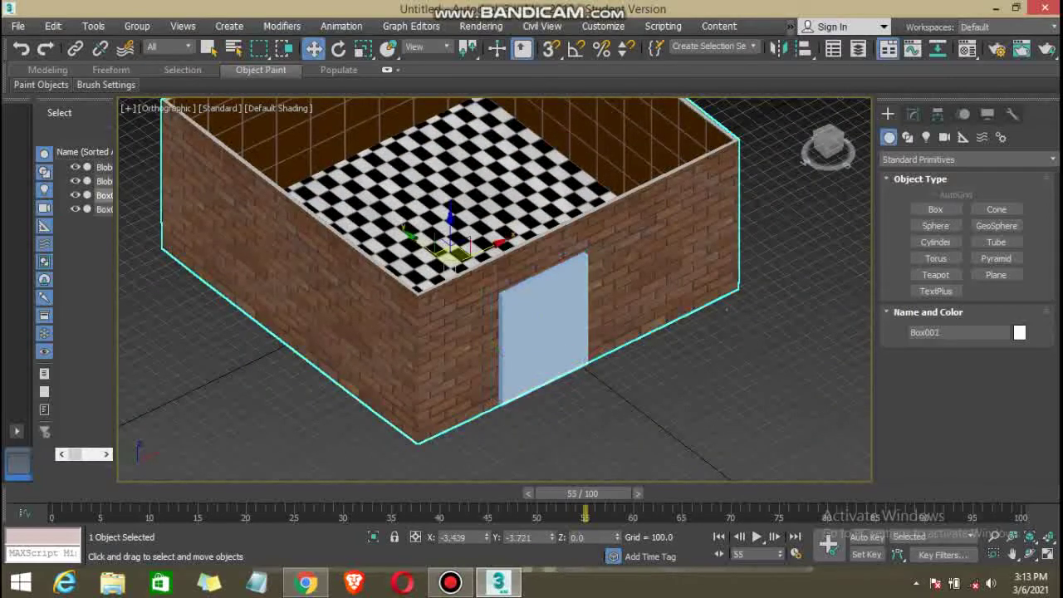
{"action": "key", "text": "ctrl+z"}
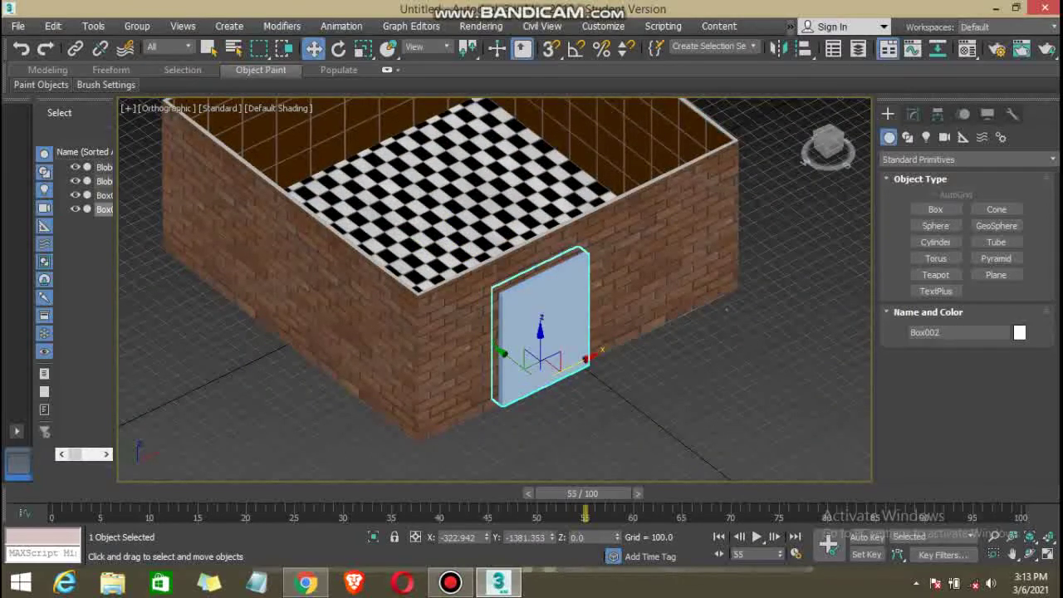
{"action": "left_click_drag", "start_coordinate": [540, 357], "coordinate": [493, 382]}
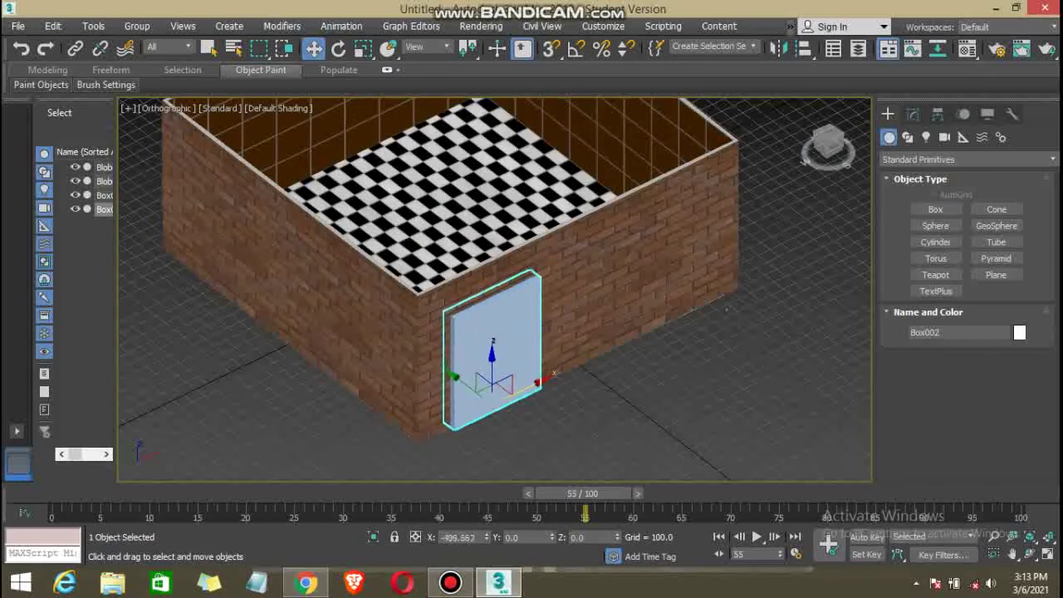
{"action": "mouse_move", "coordinate": [493, 382]}
{"action": "middle_mouse_down", "text": "alt"}
{"action": "mouse_move", "coordinate": [532, 366]}
{"action": "mouse_move", "coordinate": [479, 382]}
{"action": "middle_mouse_up", "text": "alt"}
{"action": "left_click_drag", "start_coordinate": [479, 382], "coordinate": [479, 369]}
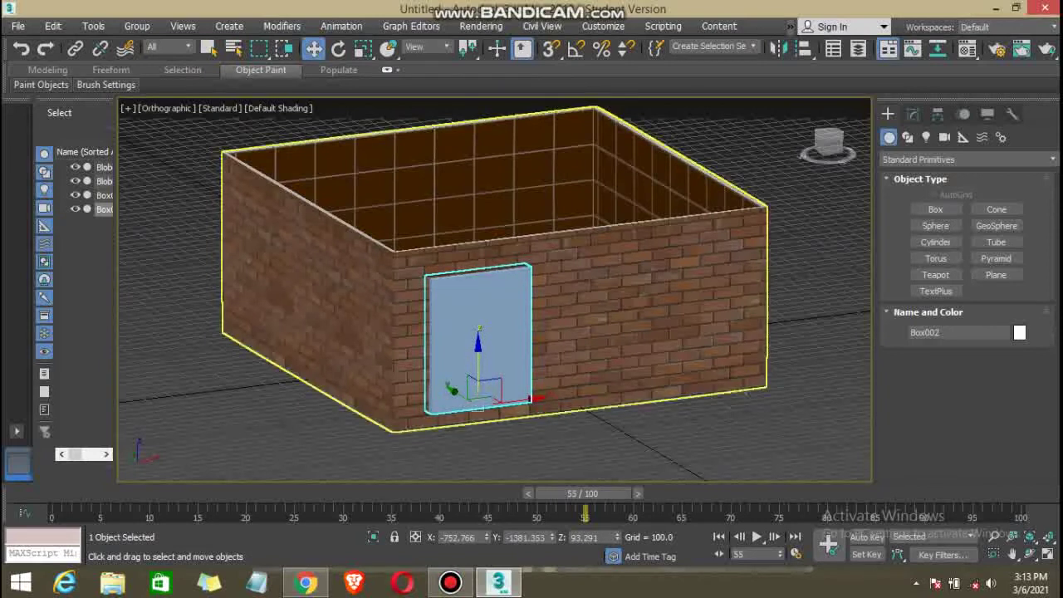
Reselect the door panel and slide it further left to X -844.861, Z 93.291.
{"action": "left_click", "coordinate": [581, 448]}
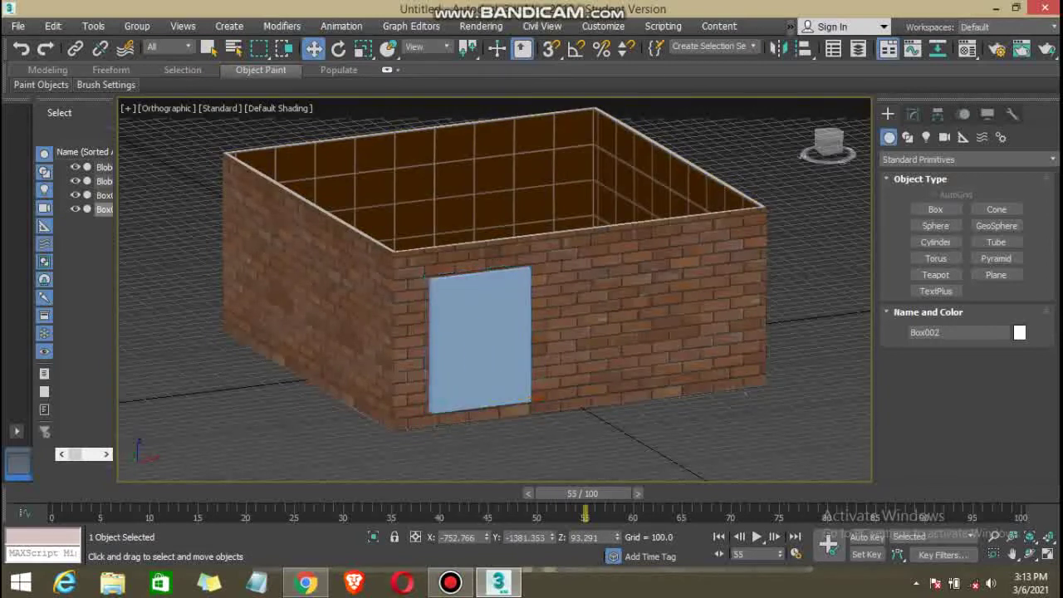
{"action": "left_click", "coordinate": [478, 349]}
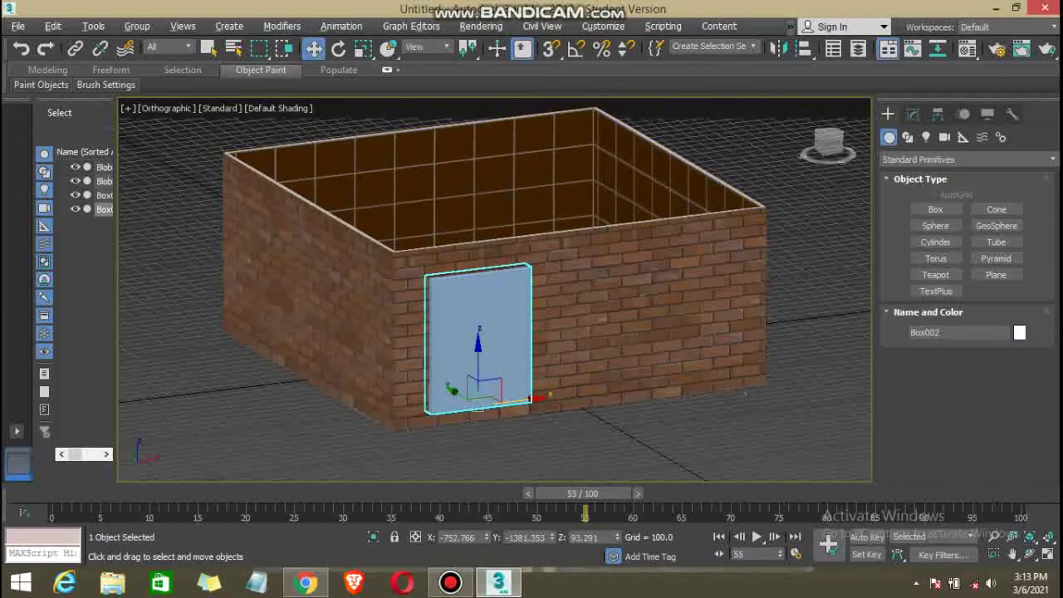
{"action": "left_click", "coordinate": [598, 332], "text": "ctrl"}
{"action": "left_click", "coordinate": [582, 449]}
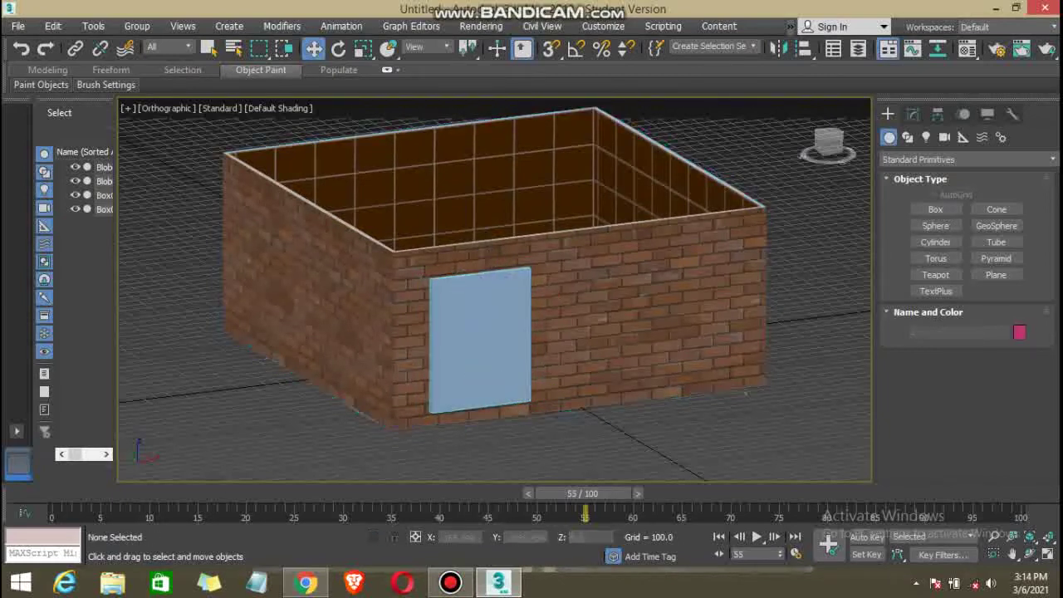
{"action": "left_click", "coordinate": [479, 349]}
{"action": "left_click_drag", "start_coordinate": [515, 398], "coordinate": [503, 399]}
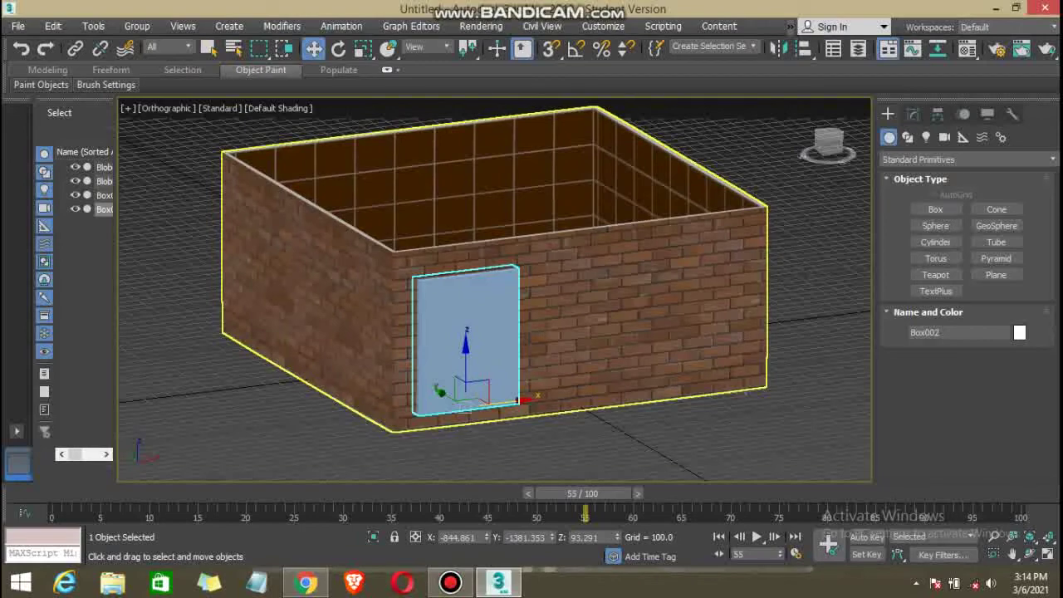
{"action": "mouse_move", "coordinate": [532, 390]}
{"action": "middle_mouse_down", "text": "alt"}
{"action": "mouse_move", "coordinate": [432, 391]}
{"action": "mouse_move", "coordinate": [494, 390]}
{"action": "mouse_move", "coordinate": [395, 374]}
{"action": "middle_mouse_up", "text": "alt"}
{"action": "middle_click_drag", "start_coordinate": [739, 378], "coordinate": [730, 349], "text": "alt"}
{"action": "left_click", "coordinate": [733, 362]}
{"action": "key", "text": "ctrl+z"}
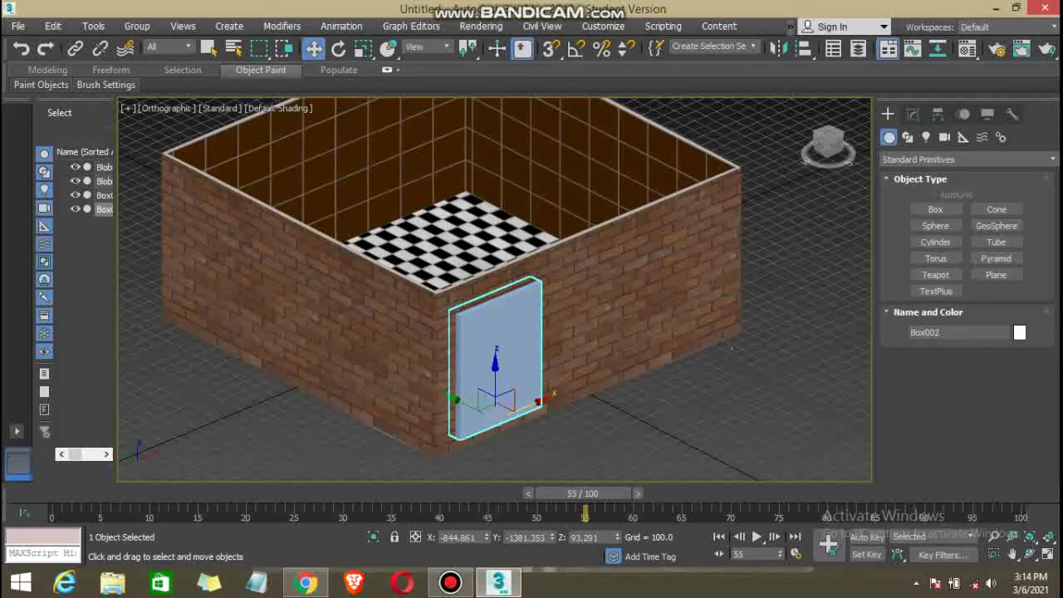
In the Modify panel, set the door box Height to 1038.163 and Width to 683.424.
{"action": "left_click", "coordinate": [914, 113]}
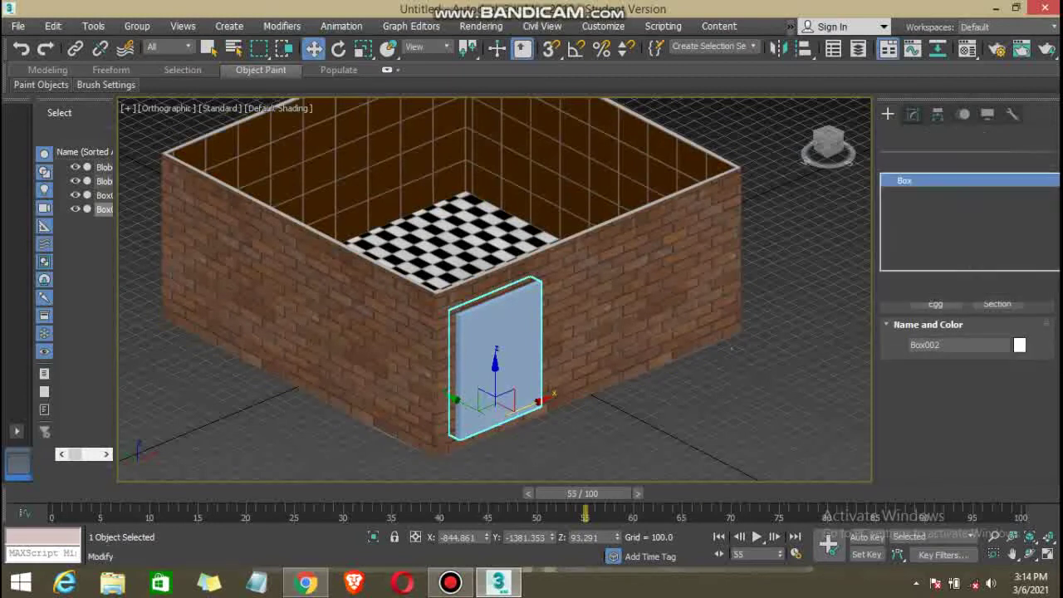
{"action": "left_click", "coordinate": [964, 160]}
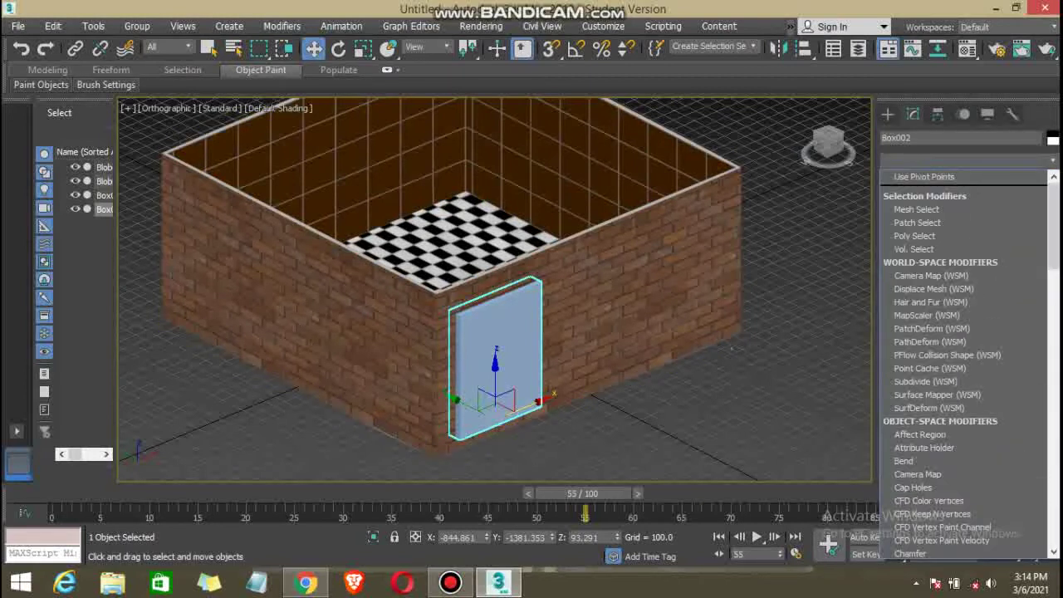
{"action": "key", "text": "Escape"}
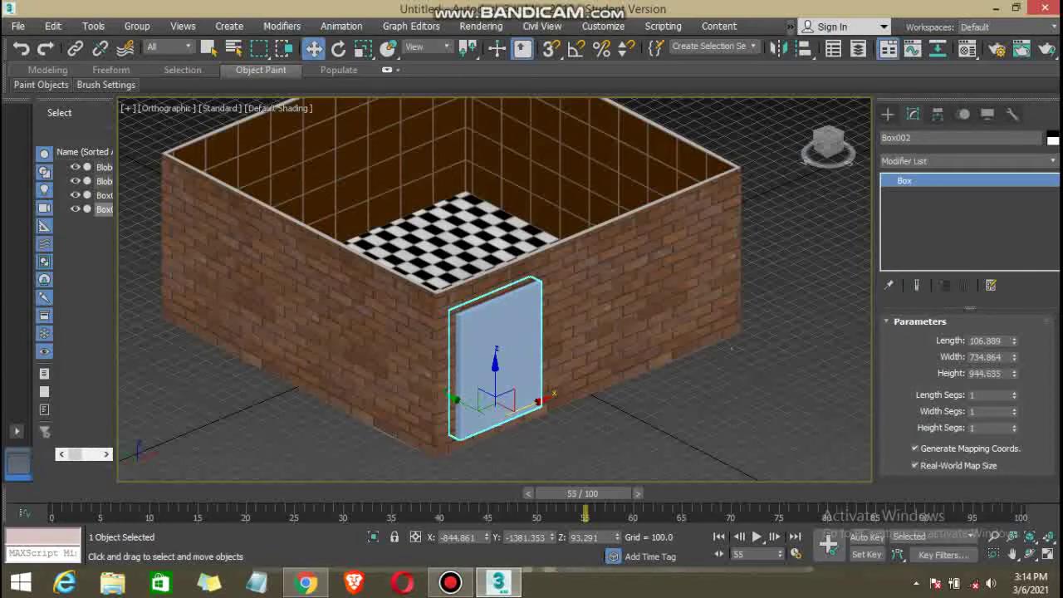
{"action": "mouse_move", "coordinate": [1015, 373]}
{"action": "left_mouse_down"}
{"action": "mouse_move", "coordinate": [1015, 345]}
{"action": "mouse_move", "coordinate": [1015, 365]}
{"action": "left_mouse_up"}
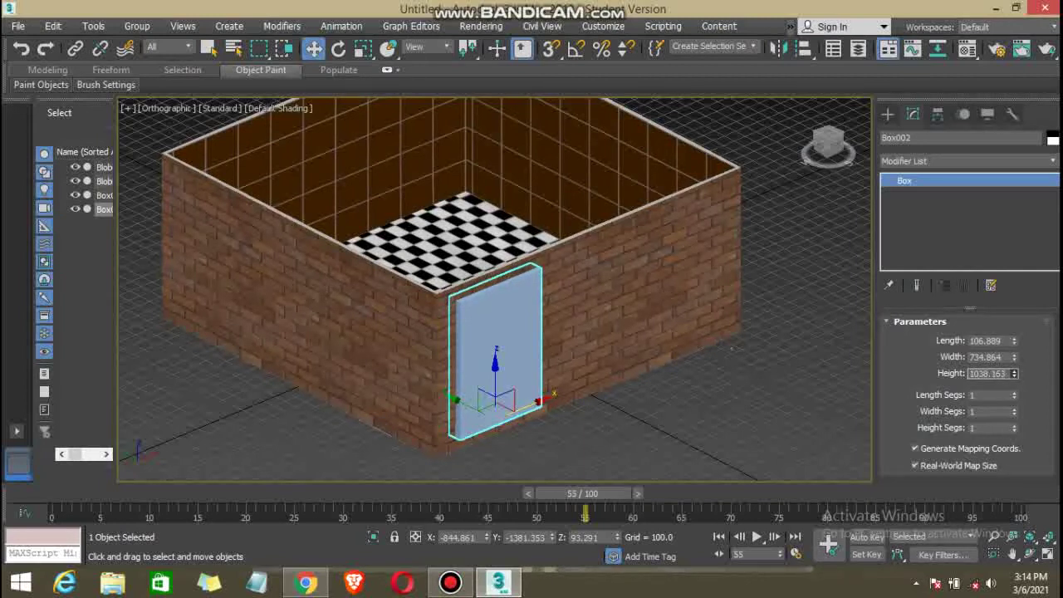
{"action": "key", "text": "Return"}
{"action": "mouse_move", "coordinate": [1015, 357]}
{"action": "left_mouse_down"}
{"action": "mouse_move", "coordinate": [1015, 369]}
{"action": "mouse_move", "coordinate": [1014, 351]}
{"action": "left_mouse_up"}
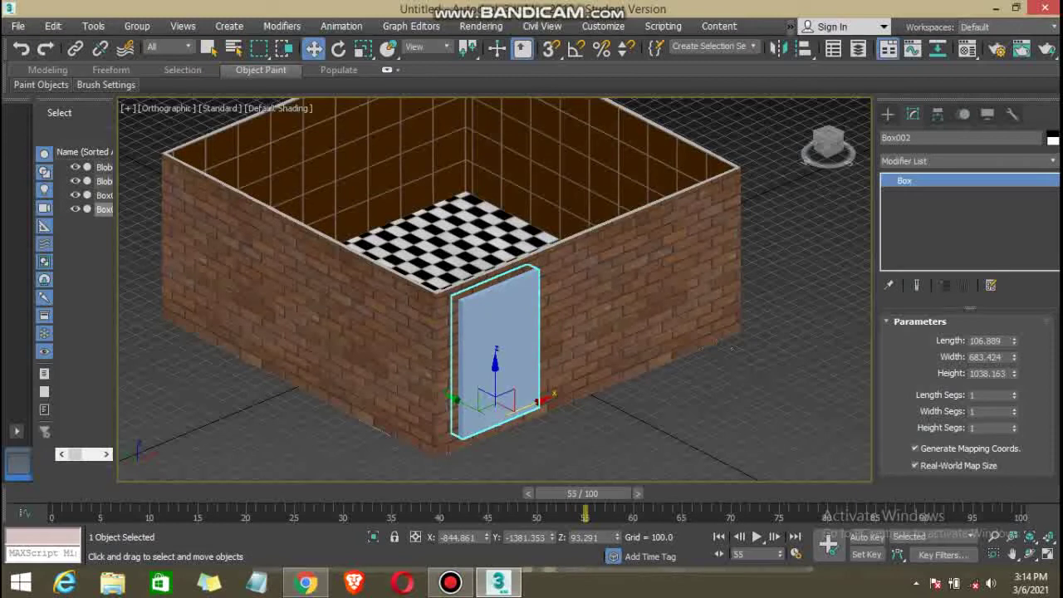
Select the brick wall box and return to the four-viewport layout.
{"action": "left_click", "coordinate": [732, 349]}
{"action": "middle_click_drag", "start_coordinate": [732, 349], "coordinate": [744, 375]}
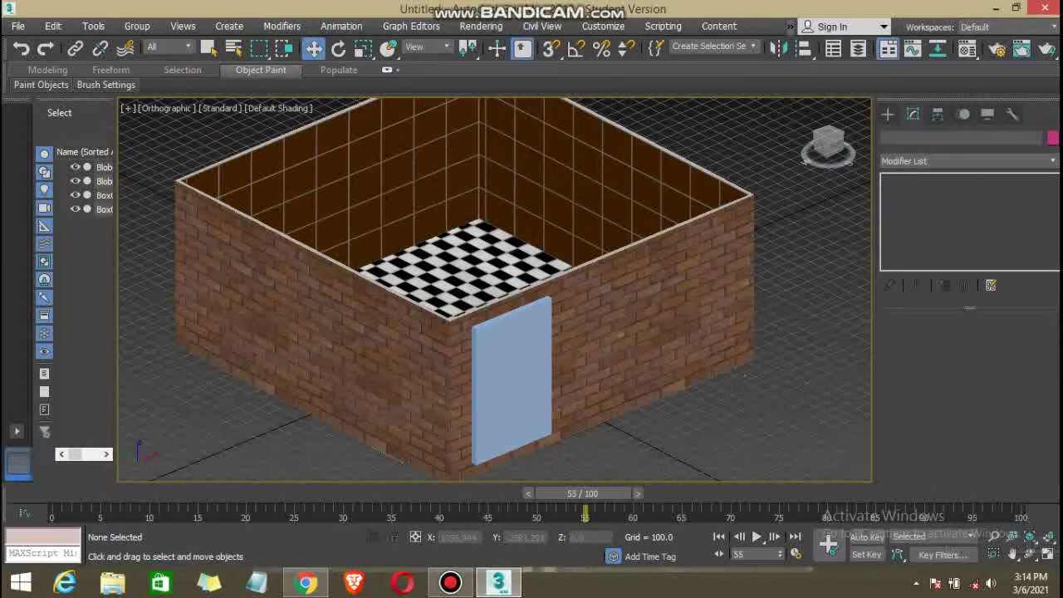
{"action": "left_click", "coordinate": [744, 375]}
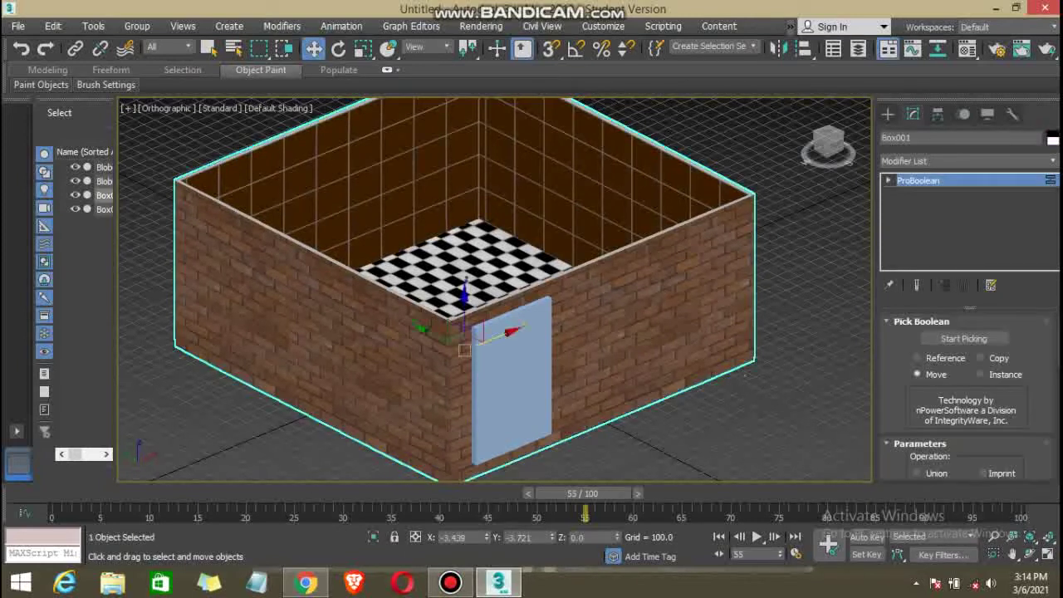
{"action": "left_click", "coordinate": [1048, 554]}
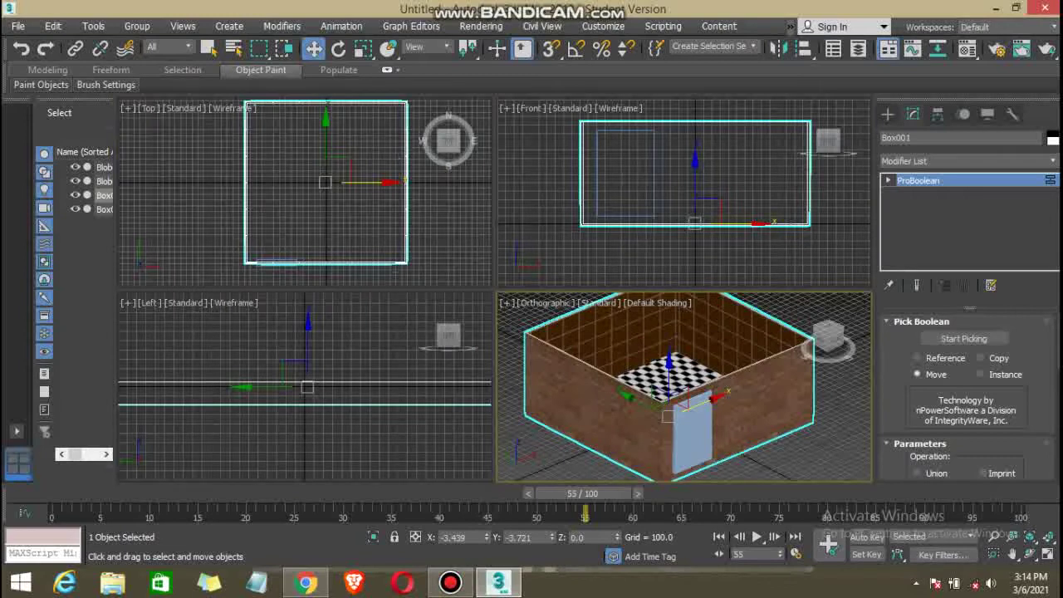
Draw a small box (Box003, about 374 × 174 × 374) at the right brick wall in the Top view, then maximize Perspective.
{"action": "middle_click_drag", "start_coordinate": [685, 388], "coordinate": [691, 399]}
{"action": "middle_click_drag", "start_coordinate": [324, 191], "coordinate": [304, 194]}
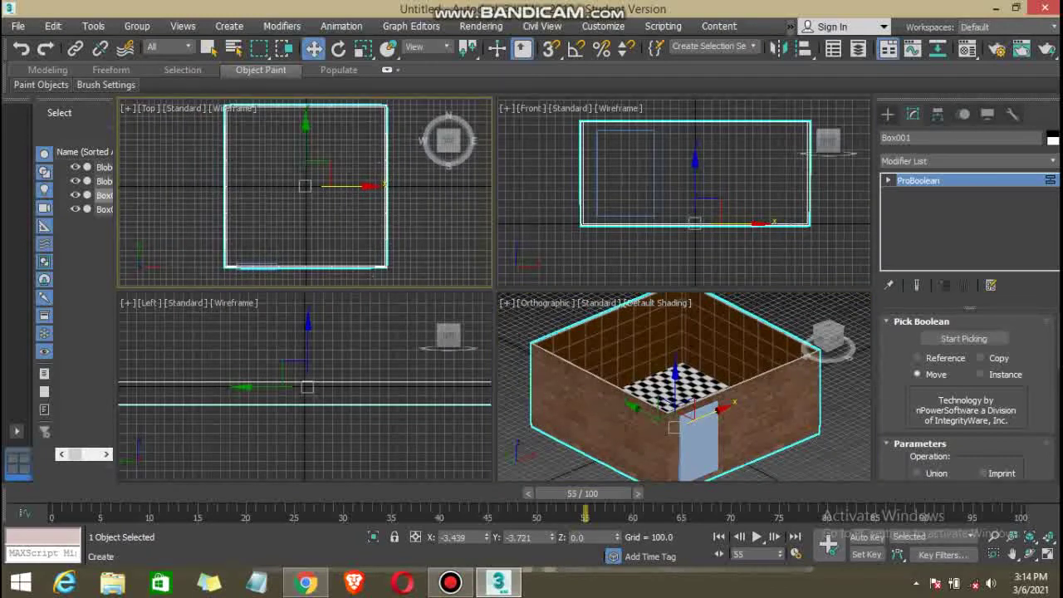
{"action": "left_click", "coordinate": [888, 113]}
{"action": "left_click", "coordinate": [968, 159]}
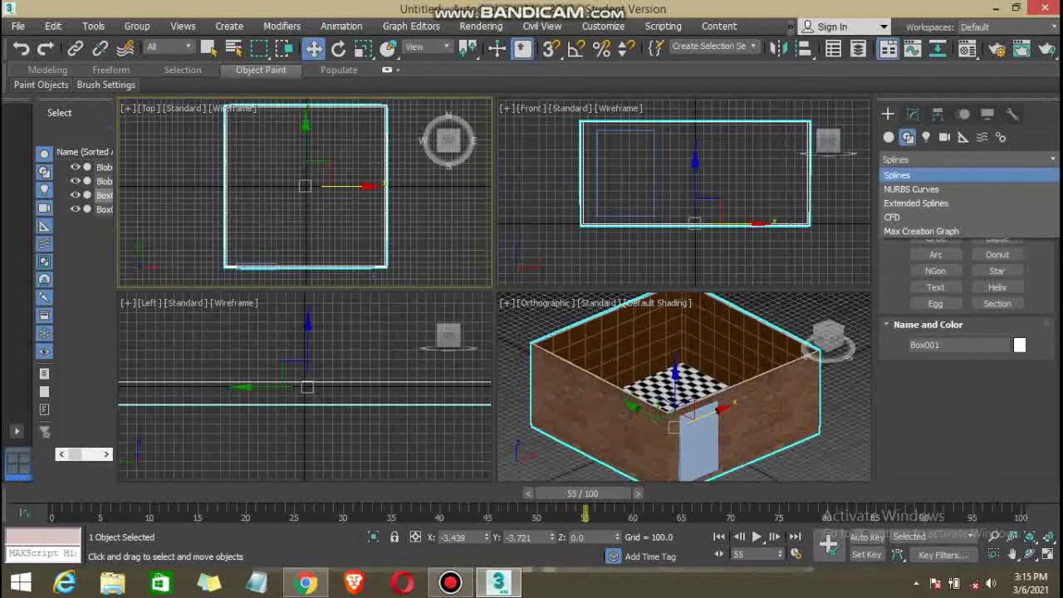
{"action": "left_click", "coordinate": [889, 137]}
{"action": "left_click", "coordinate": [935, 209]}
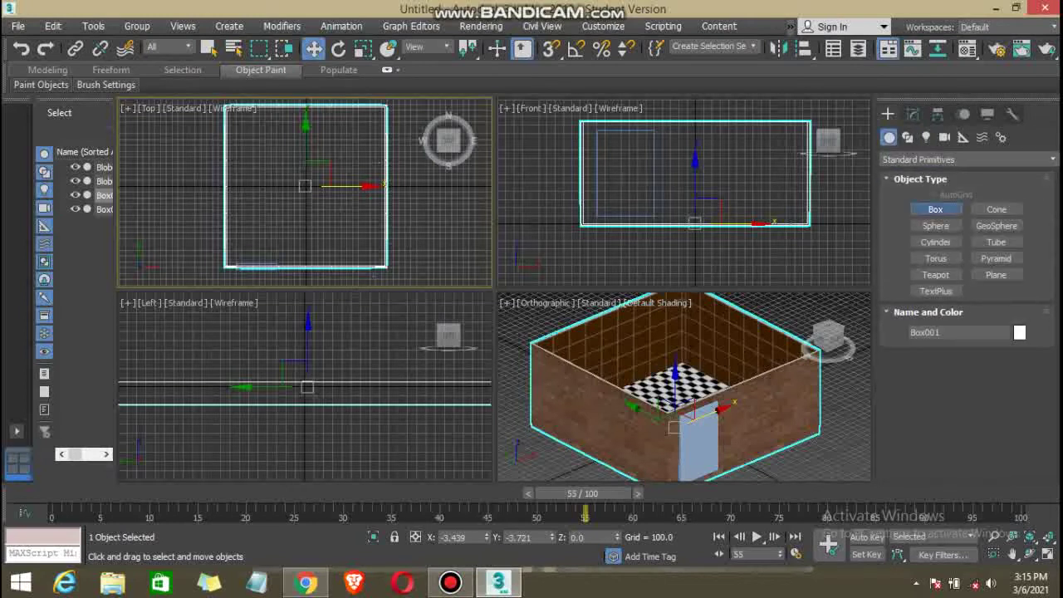
{"action": "middle_click_drag", "start_coordinate": [332, 191], "coordinate": [321, 196]}
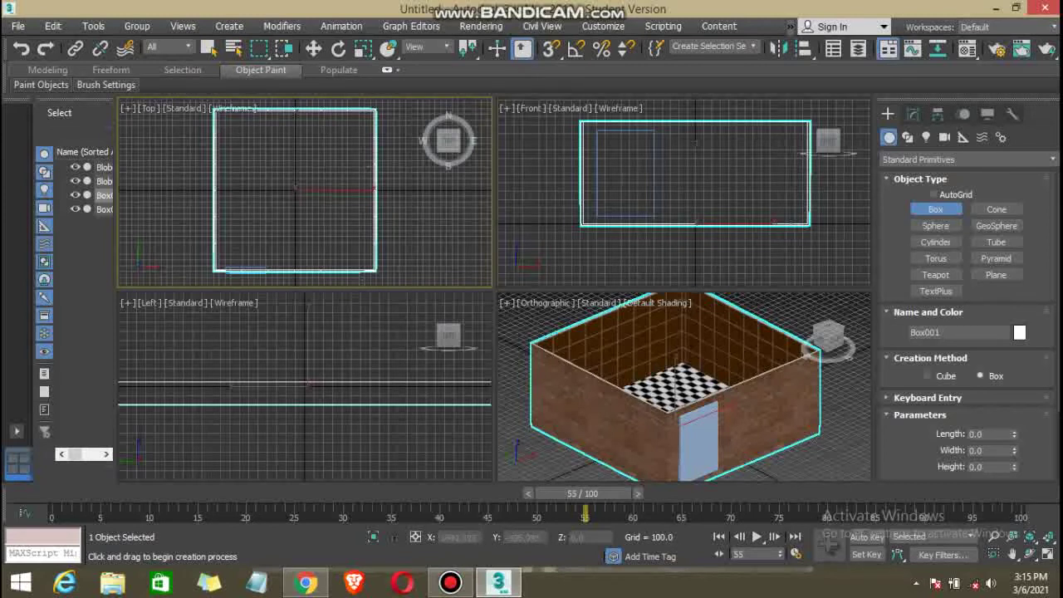
{"action": "left_click_drag", "start_coordinate": [368, 200], "coordinate": [379, 214]}
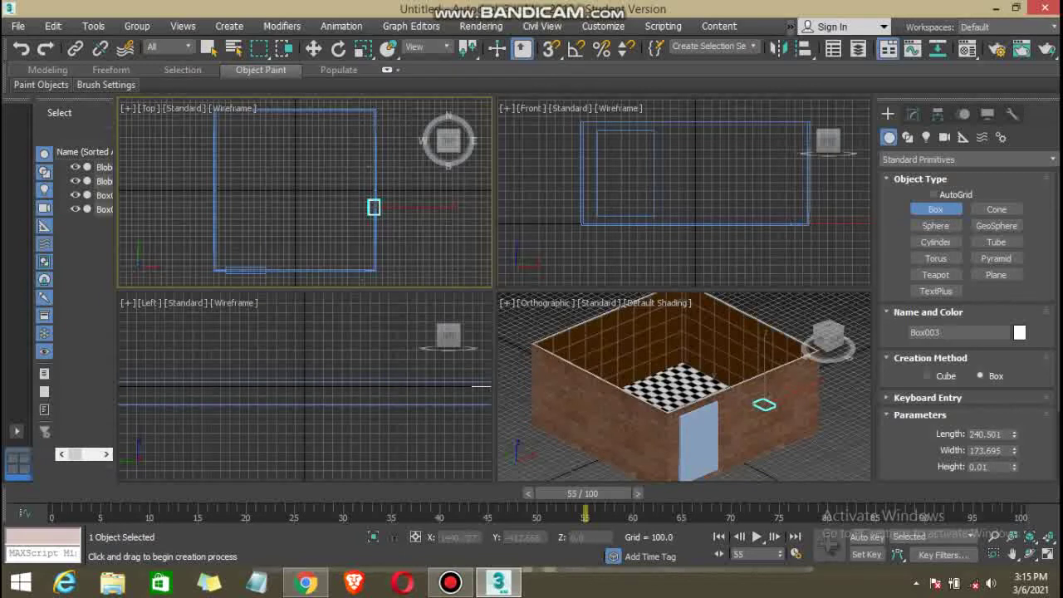
{"action": "left_click_drag", "start_coordinate": [380, 215], "coordinate": [379, 223]}
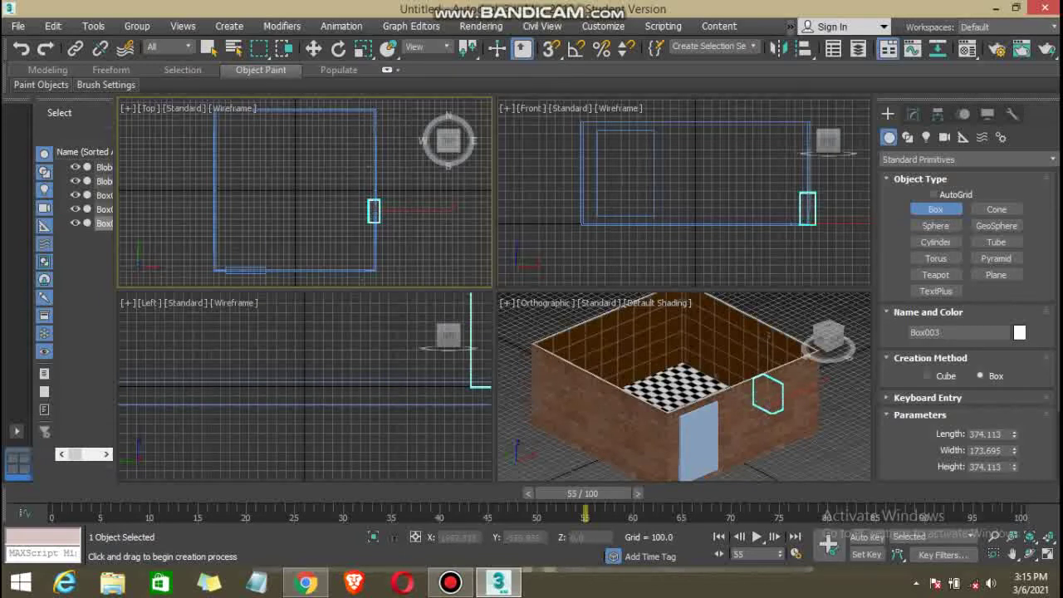
{"action": "left_click", "coordinate": [681, 390]}
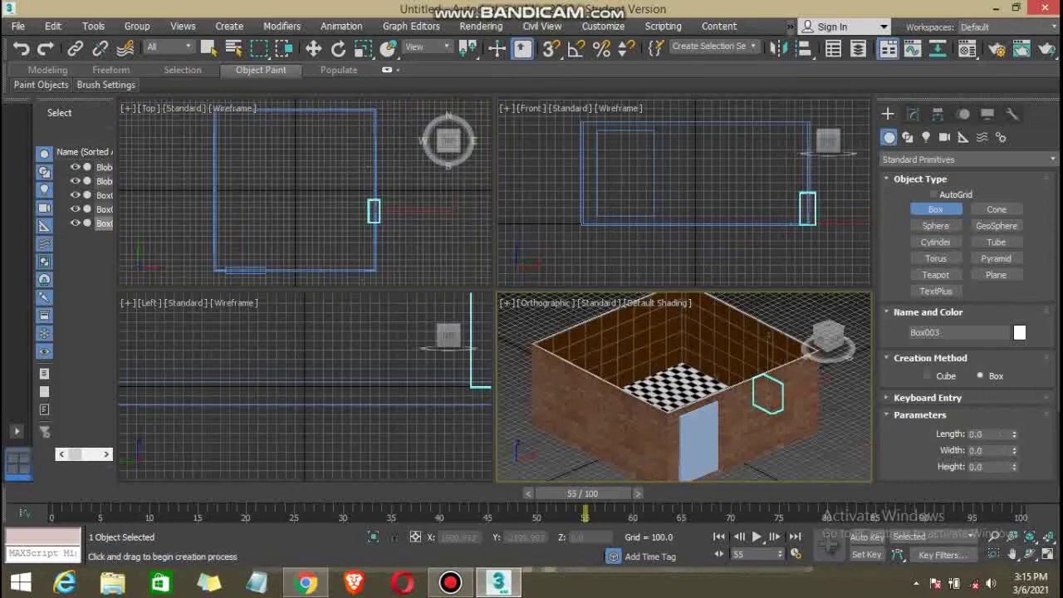
{"action": "key", "text": "alt+w"}
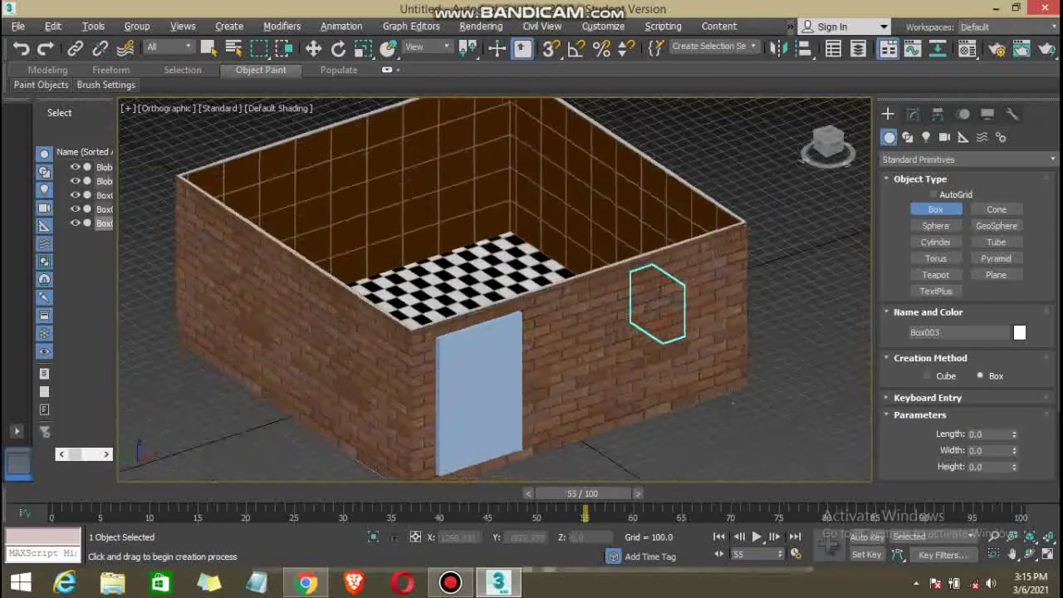
Move Box003 along the right brick wall and up to window height, Z 537.34.
{"action": "middle_click_drag", "start_coordinate": [498, 290], "coordinate": [598, 278], "text": "alt"}
{"action": "mouse_move", "coordinate": [558, 320]}
{"action": "middle_mouse_down", "text": "alt"}
{"action": "mouse_move", "coordinate": [586, 316]}
{"action": "mouse_move", "coordinate": [569, 317]}
{"action": "middle_mouse_up", "text": "alt"}
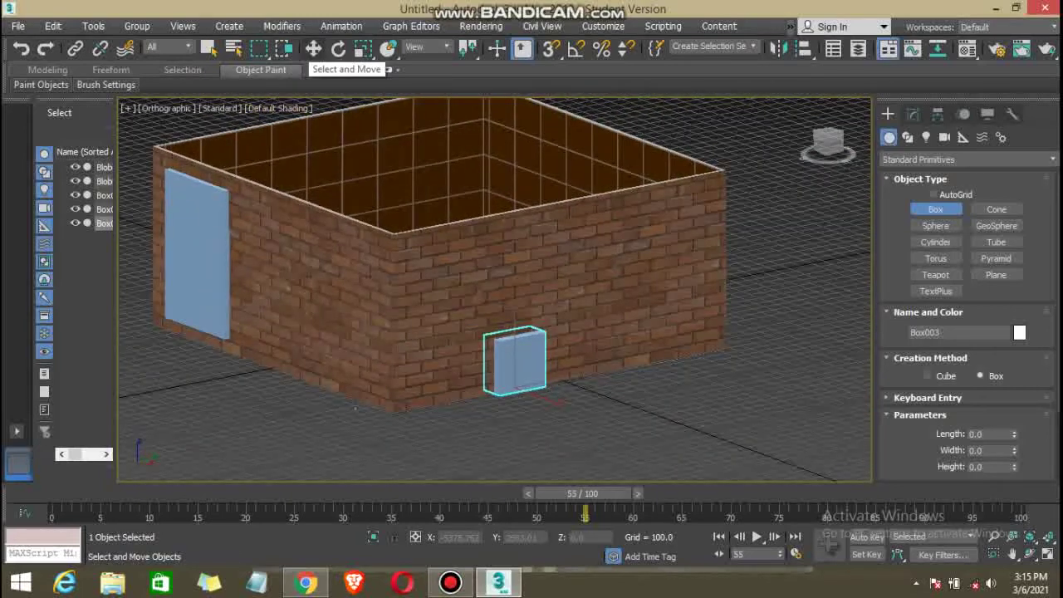
{"action": "left_click", "coordinate": [313, 49]}
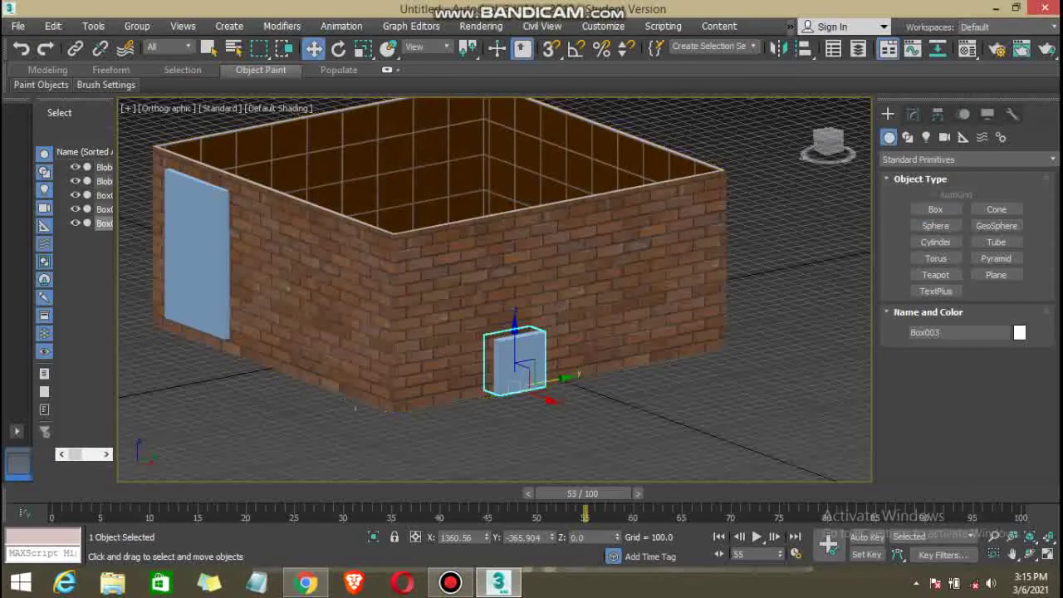
{"action": "left_click_drag", "start_coordinate": [520, 369], "coordinate": [574, 373]}
{"action": "mouse_move", "coordinate": [573, 374]}
{"action": "middle_mouse_down", "text": "alt"}
{"action": "mouse_move", "coordinate": [583, 365]}
{"action": "mouse_move", "coordinate": [565, 367]}
{"action": "middle_mouse_up", "text": "alt"}
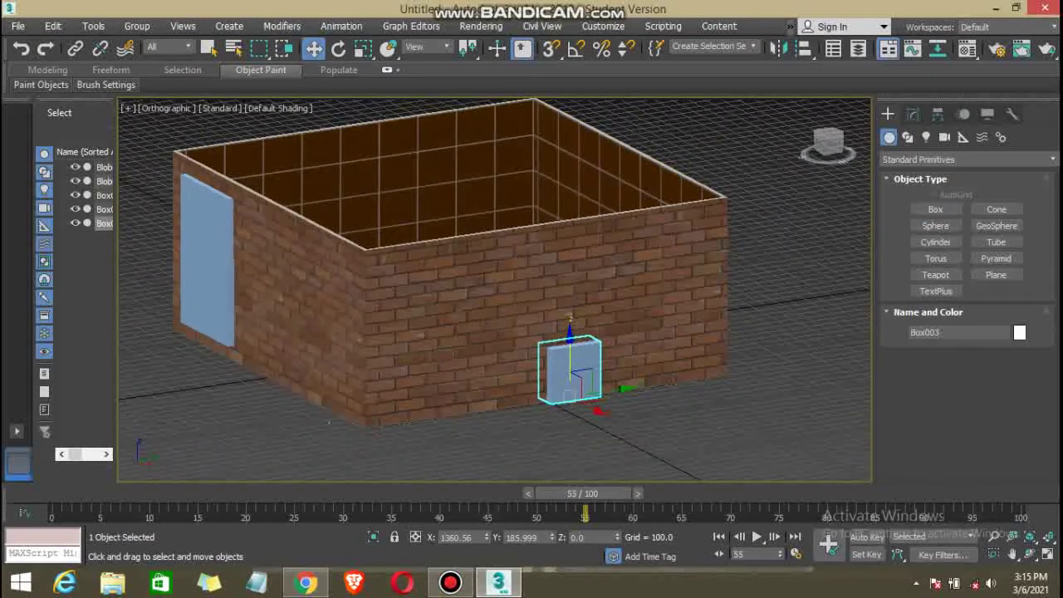
{"action": "mouse_move", "coordinate": [570, 369]}
{"action": "left_mouse_down"}
{"action": "mouse_move", "coordinate": [570, 299]}
{"action": "mouse_move", "coordinate": [596, 319]}
{"action": "mouse_move", "coordinate": [579, 321]}
{"action": "left_mouse_up"}
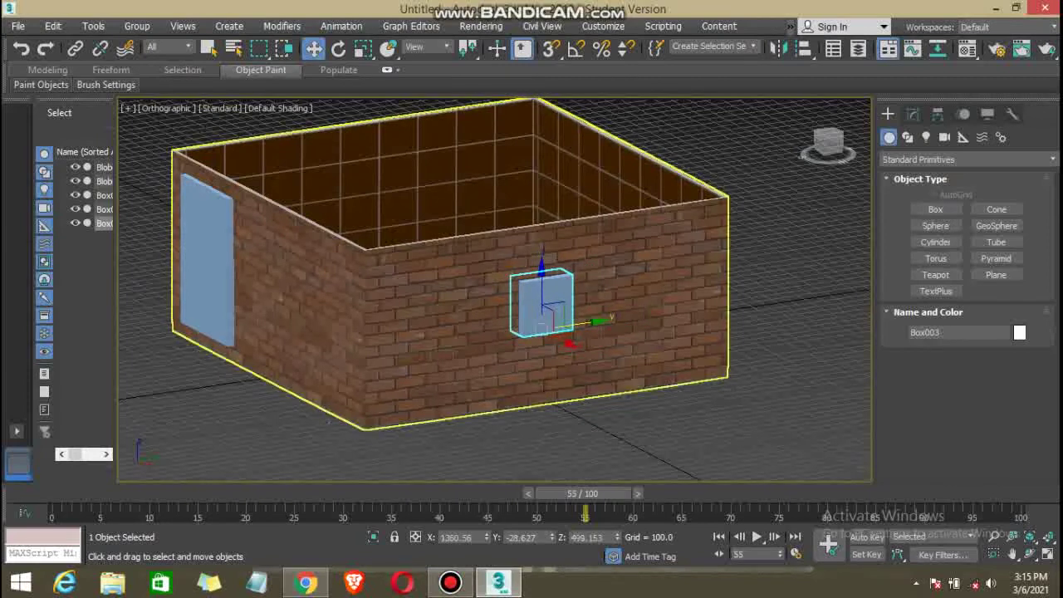
{"action": "left_click_drag", "start_coordinate": [541, 282], "coordinate": [542, 276]}
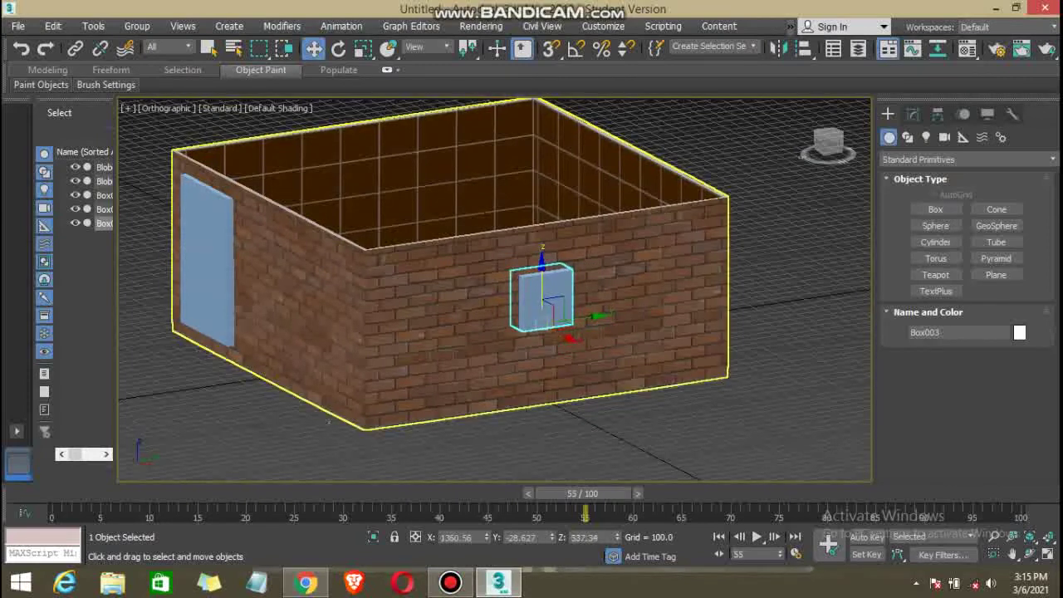
{"action": "mouse_move", "coordinate": [328, 422]}
{"action": "middle_mouse_down", "text": "alt"}
{"action": "mouse_move", "coordinate": [390, 382]}
{"action": "mouse_move", "coordinate": [378, 465]}
{"action": "mouse_move", "coordinate": [313, 403]}
{"action": "middle_mouse_up", "text": "alt"}
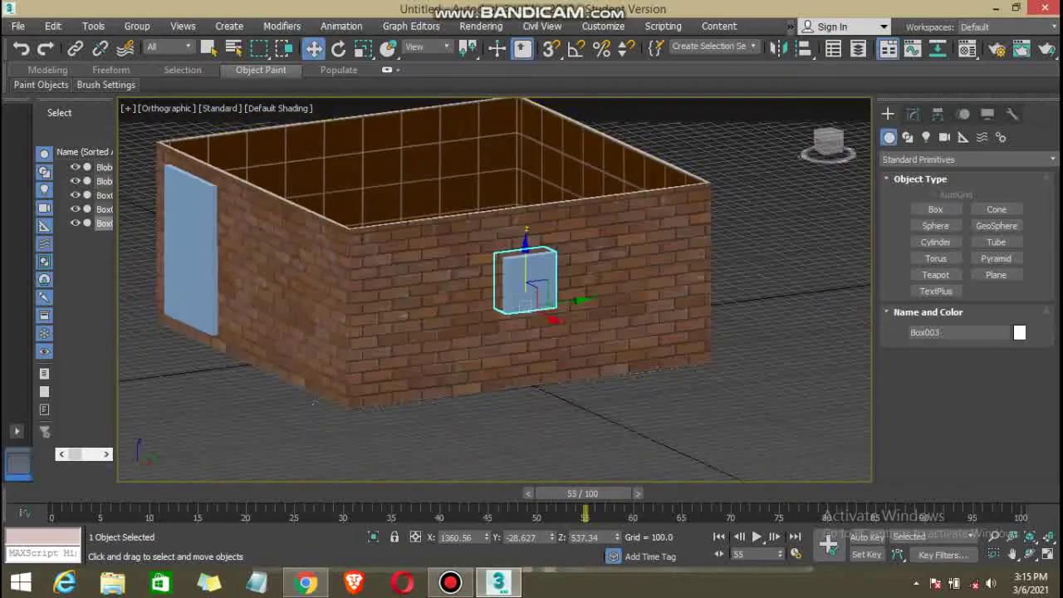
Resize Box003 to 899.741 long, 211.908 wide and 490.088 high.
{"action": "left_click", "coordinate": [313, 403]}
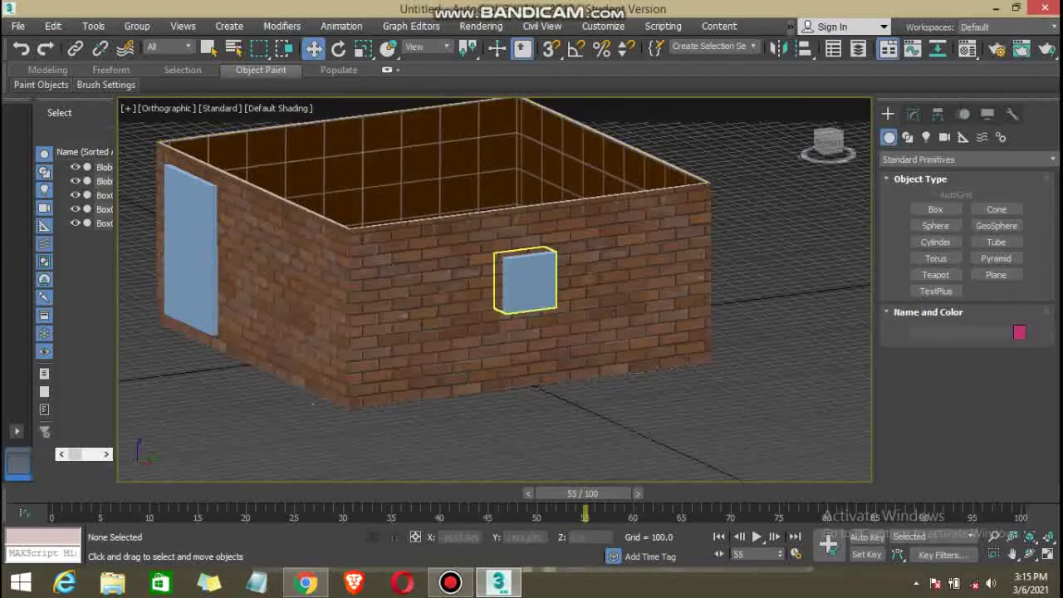
{"action": "left_click", "coordinate": [525, 280]}
{"action": "left_click", "coordinate": [913, 114]}
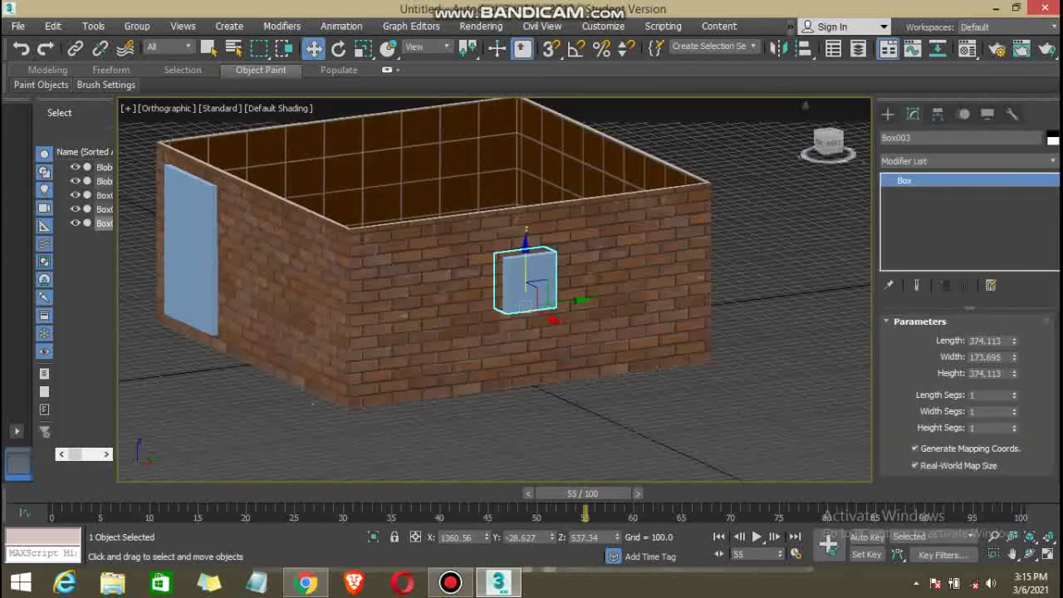
{"action": "left_click_drag", "start_coordinate": [1014, 341], "coordinate": [1014, 307]}
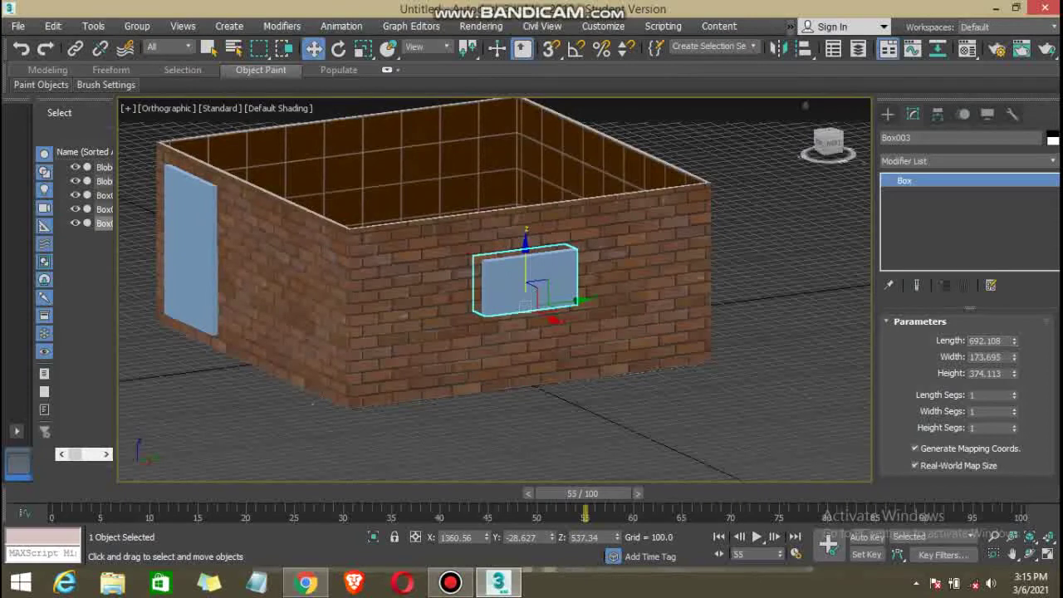
{"action": "left_click_drag", "start_coordinate": [1014, 356], "coordinate": [1014, 333]}
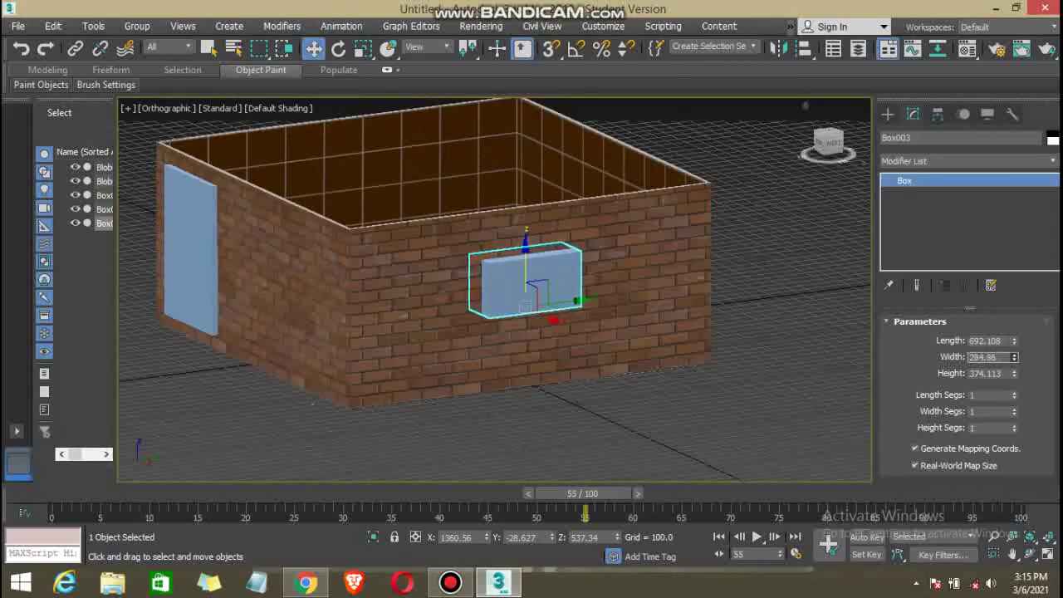
{"action": "left_click_drag", "start_coordinate": [1014, 373], "coordinate": [1014, 349]}
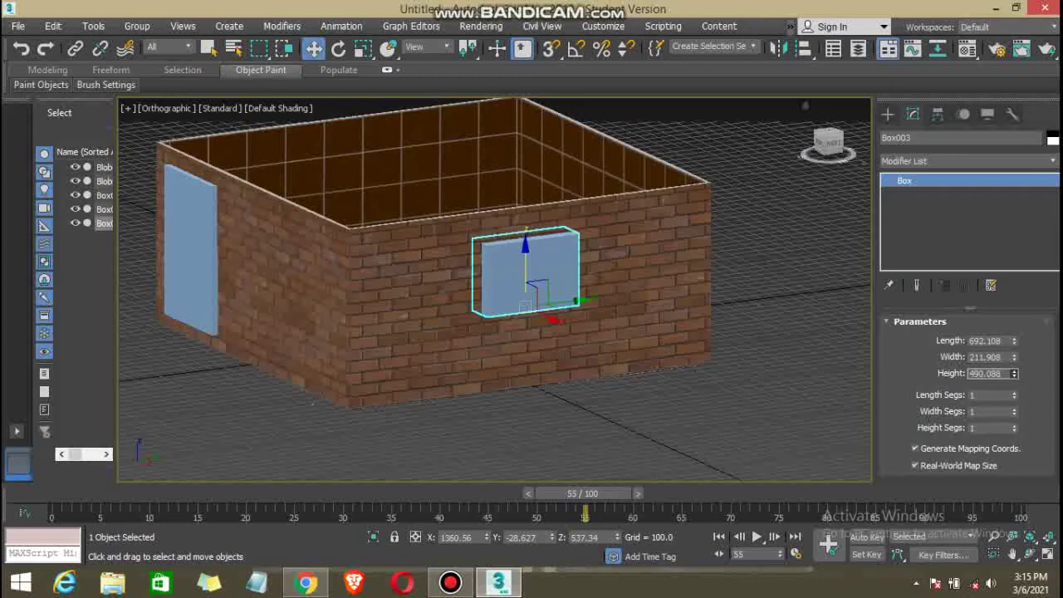
{"action": "left_click_drag", "start_coordinate": [1014, 341], "coordinate": [1014, 315]}
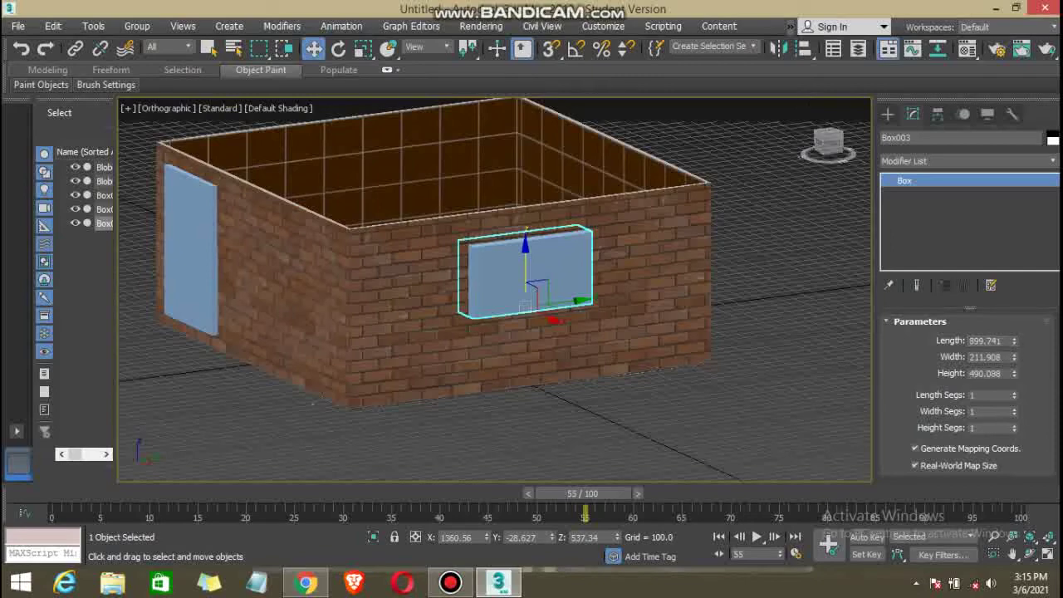
{"action": "mouse_move", "coordinate": [499, 374]}
{"action": "middle_mouse_down", "text": "alt"}
{"action": "mouse_move", "coordinate": [705, 456]}
{"action": "mouse_move", "coordinate": [357, 474]}
{"action": "middle_mouse_up", "text": "alt"}
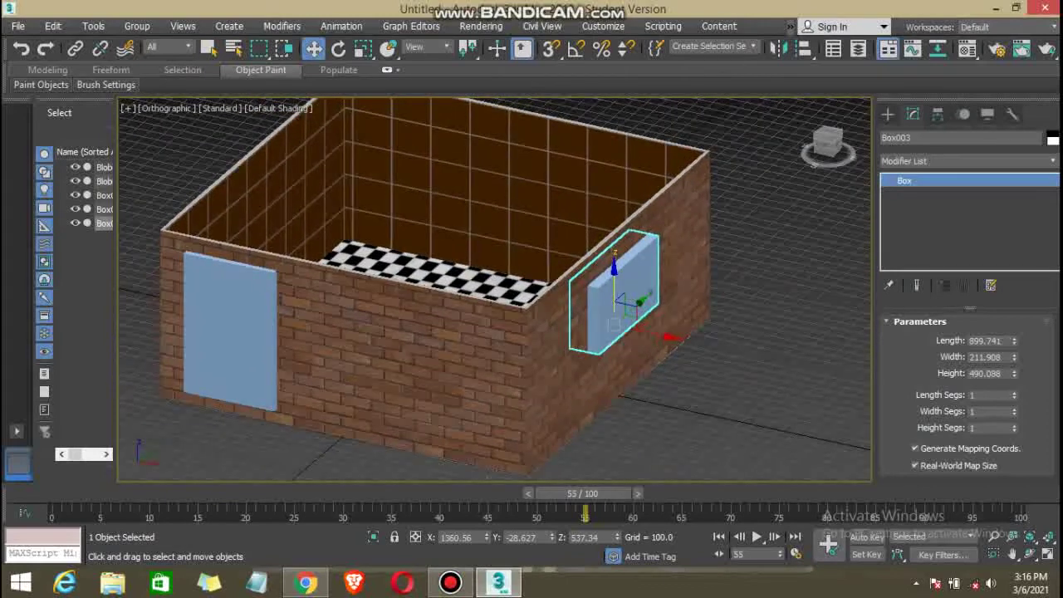
Deselect the window block and select the brick room box Box001.
{"action": "key", "text": "ctrl+d"}
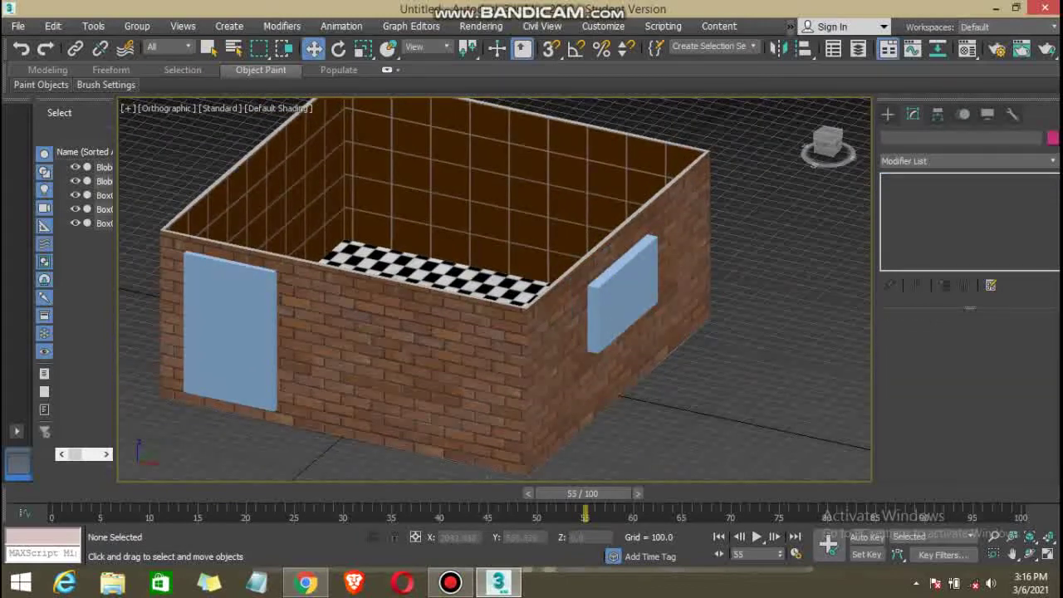
{"action": "mouse_move", "coordinate": [357, 474]}
{"action": "middle_mouse_down", "text": "alt"}
{"action": "mouse_move", "coordinate": [324, 474]}
{"action": "mouse_move", "coordinate": [324, 452]}
{"action": "mouse_move", "coordinate": [382, 408]}
{"action": "middle_mouse_up", "text": "alt"}
{"action": "left_click", "coordinate": [470, 387]}
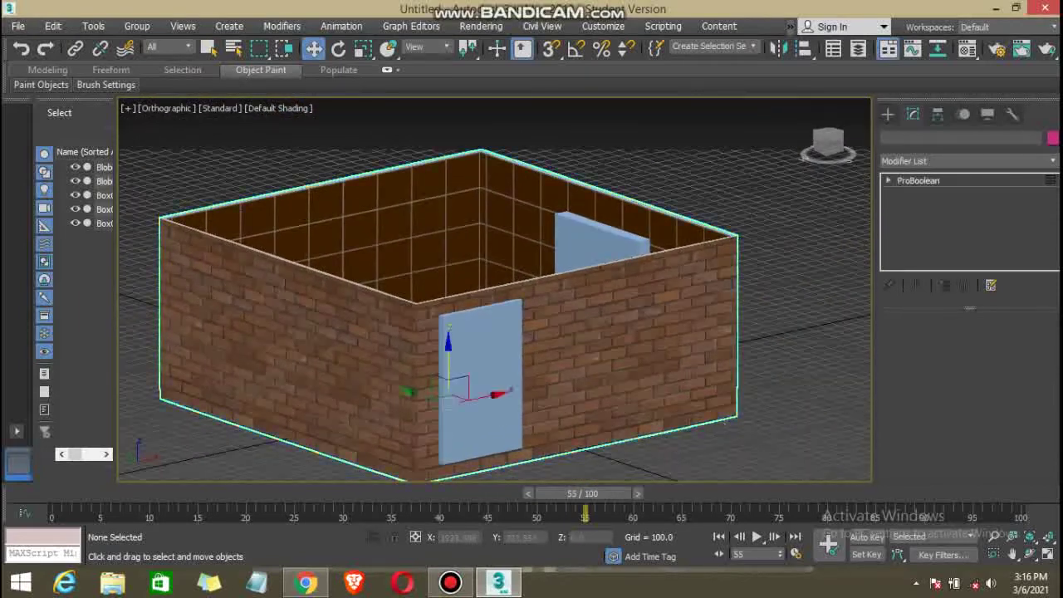
{"action": "middle_click_drag", "start_coordinate": [233, 341], "coordinate": [182, 327]}
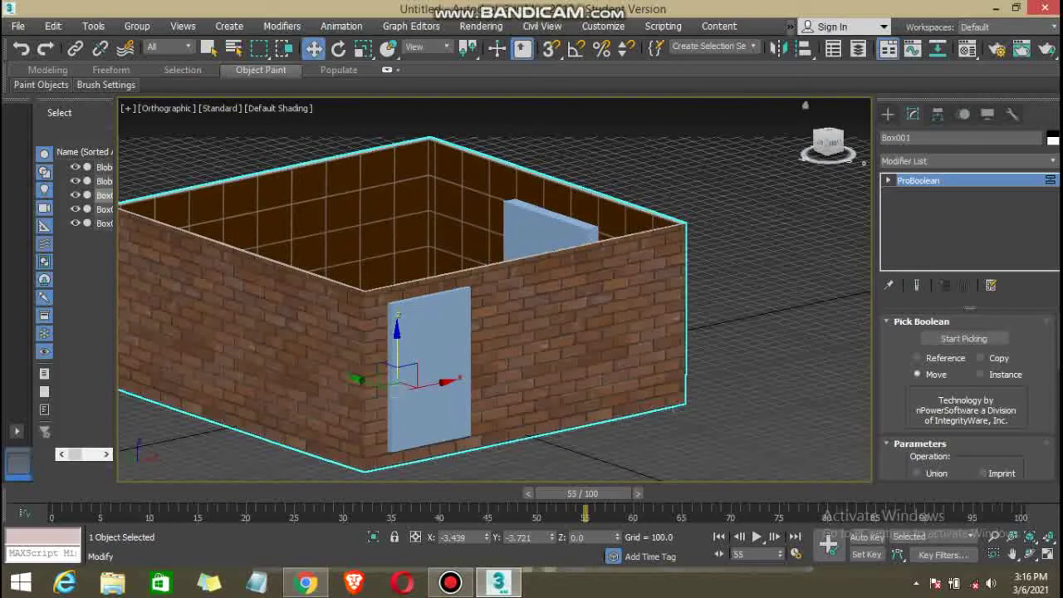
Start a ProBoolean Subtraction on the room box, ready to pick a cutter.
{"action": "left_click", "coordinate": [888, 114]}
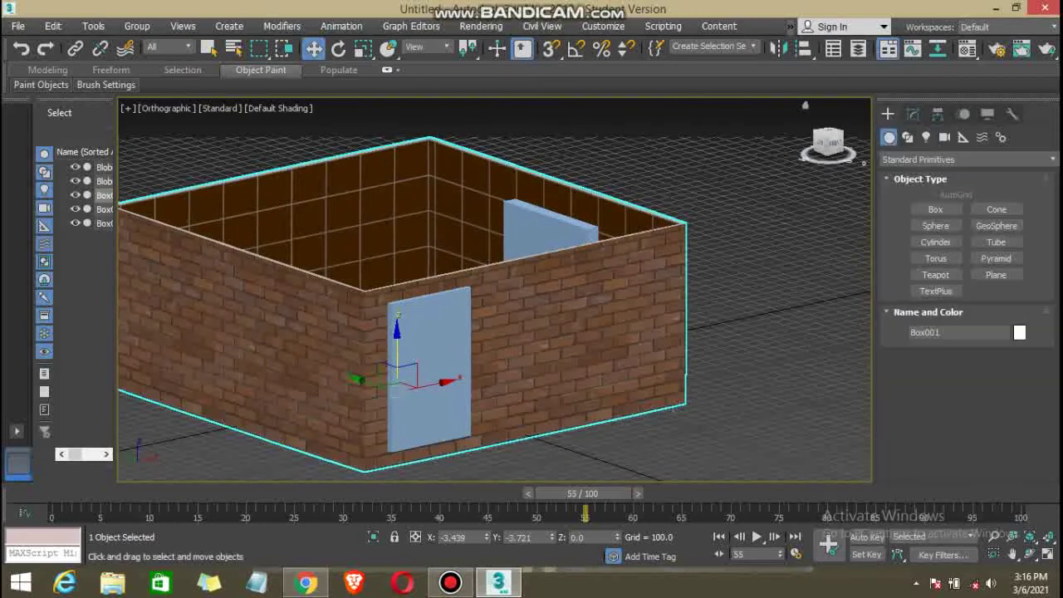
{"action": "left_click", "coordinate": [968, 159]}
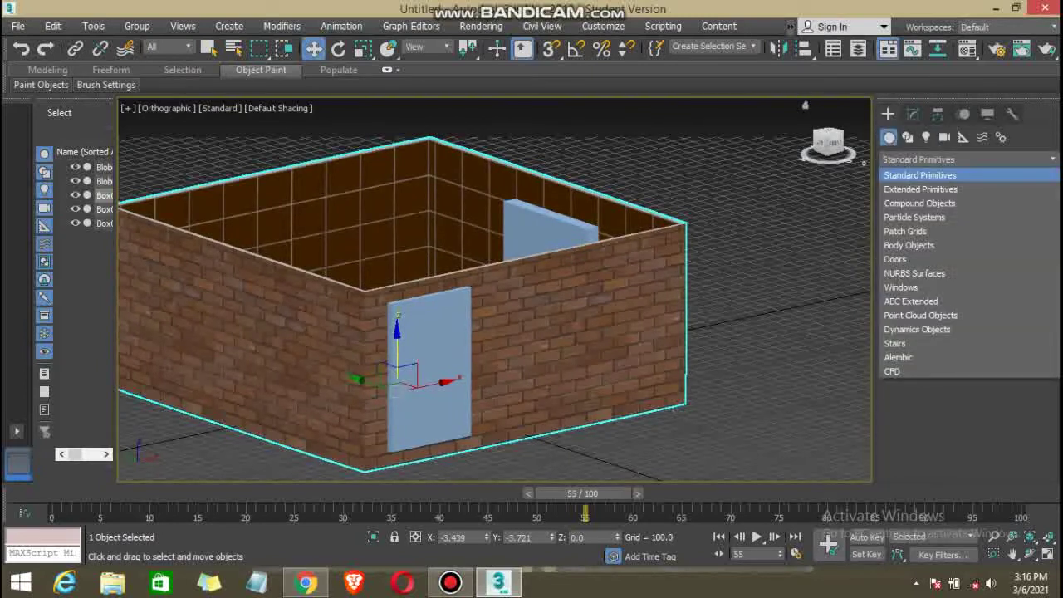
{"action": "left_click", "coordinate": [920, 203]}
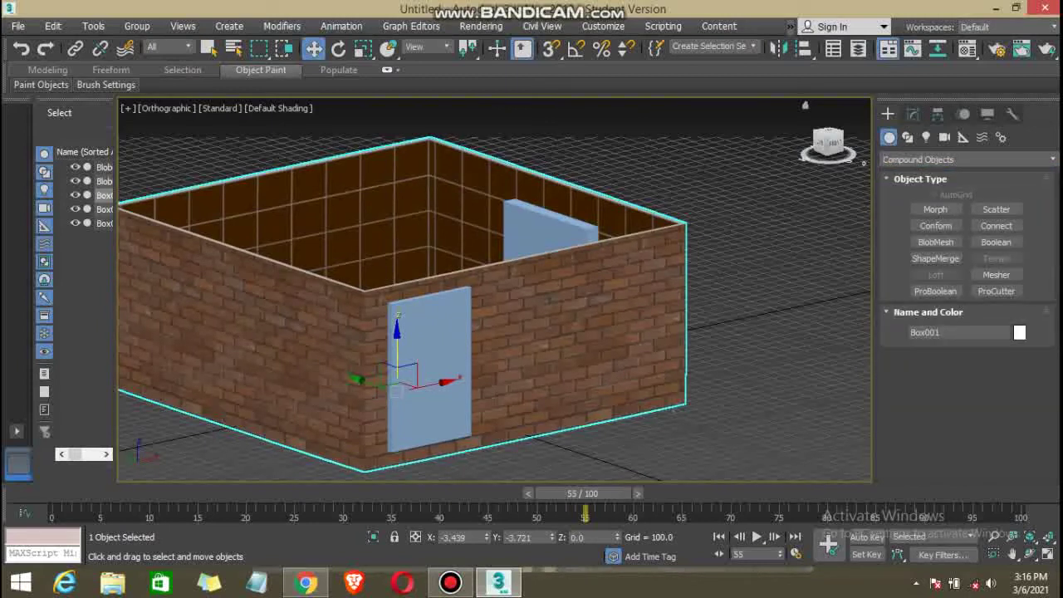
{"action": "left_click", "coordinate": [935, 291]}
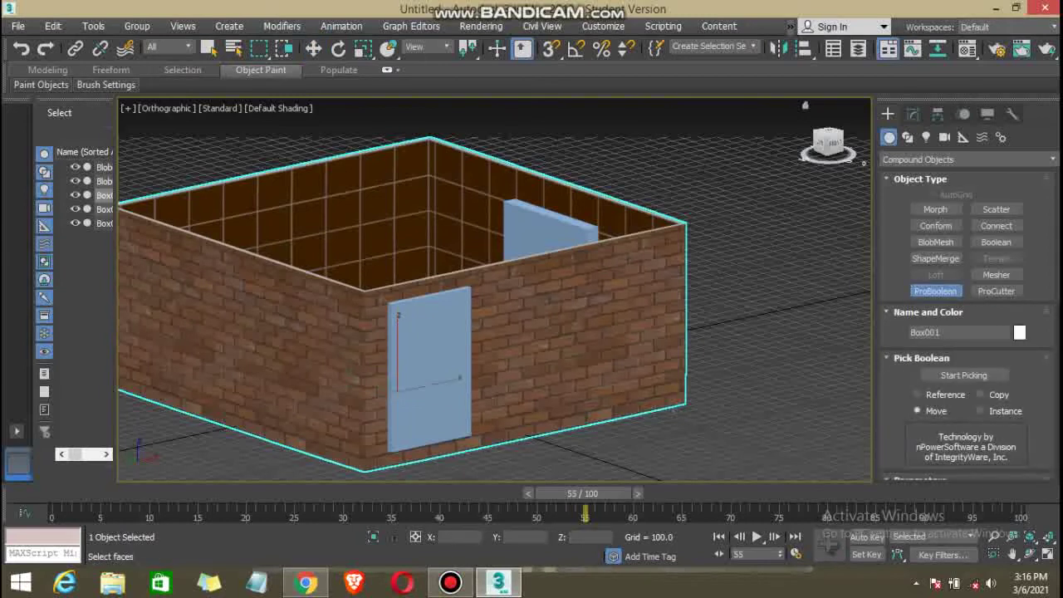
{"action": "scroll", "coordinate": [966, 324], "scroll_direction": "down", "scroll_amount": 2}
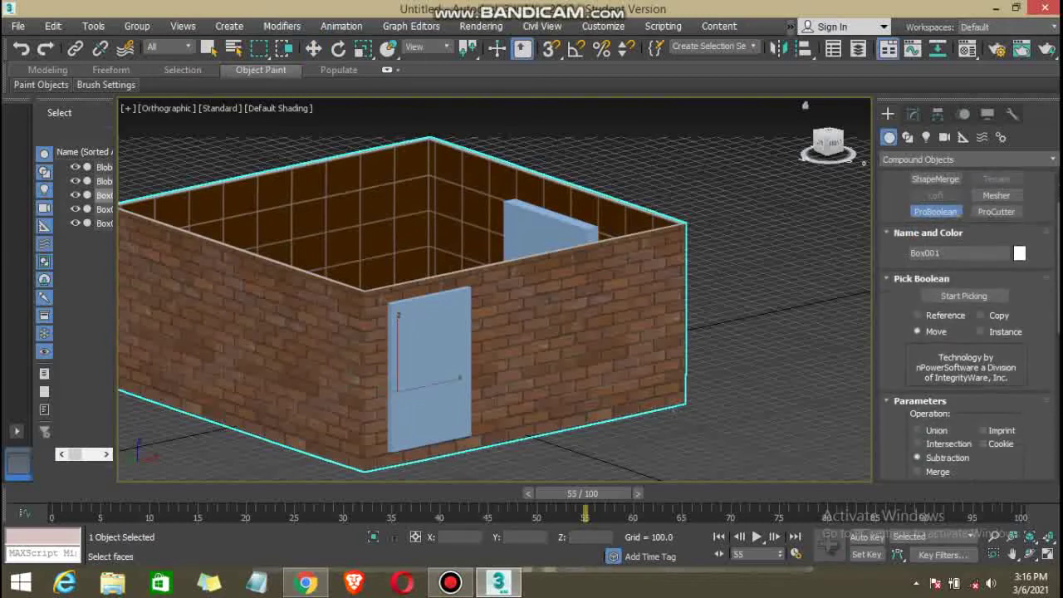
{"action": "scroll", "coordinate": [964, 324], "scroll_direction": "up", "scroll_amount": 1}
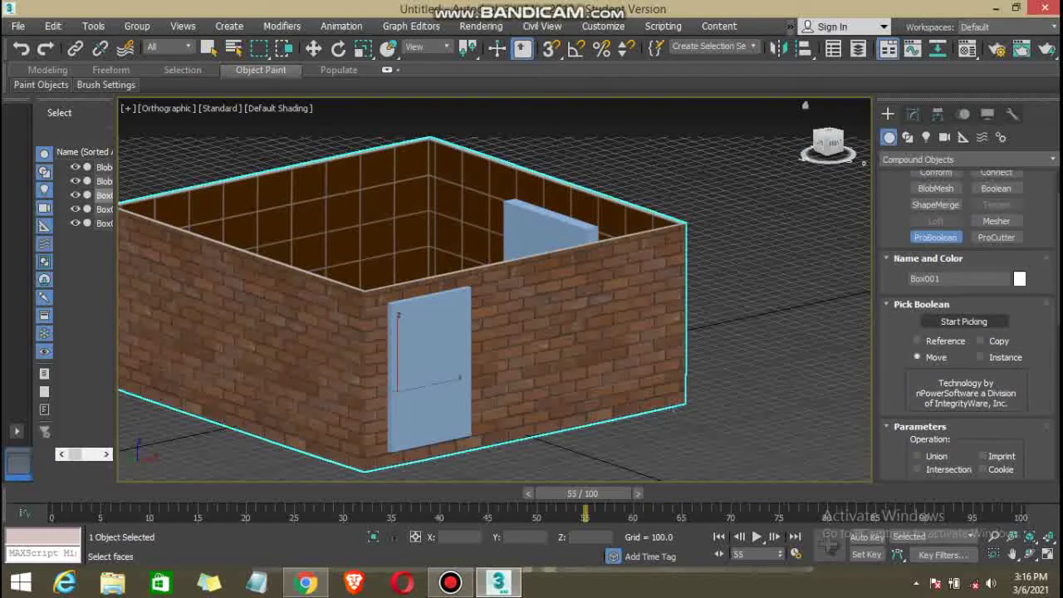
{"action": "left_click", "coordinate": [964, 322]}
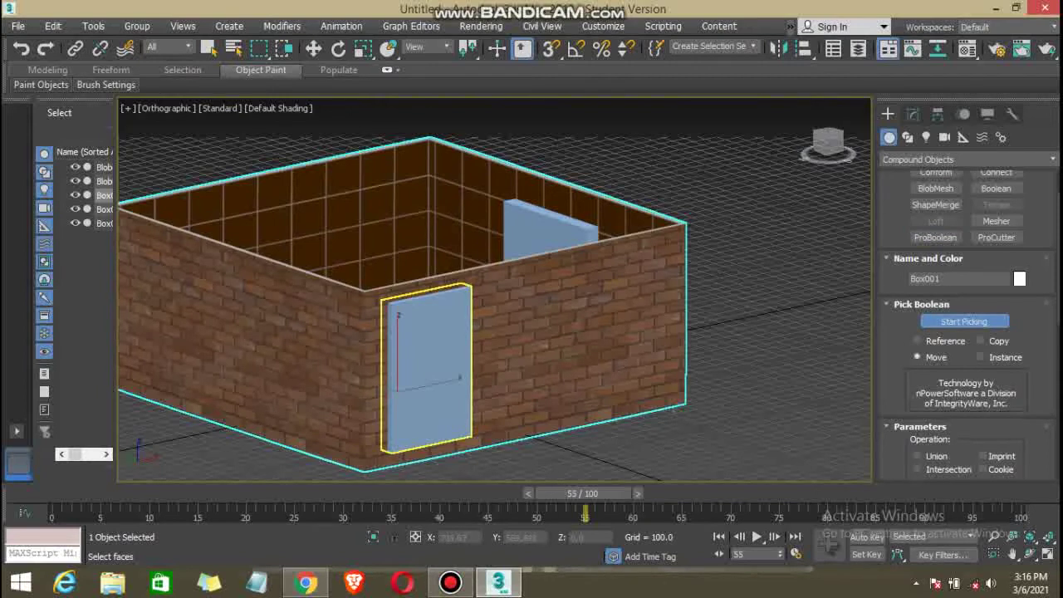
Subtract the door block and then the window block from the brick walls.
{"action": "left_click", "coordinate": [445, 347]}
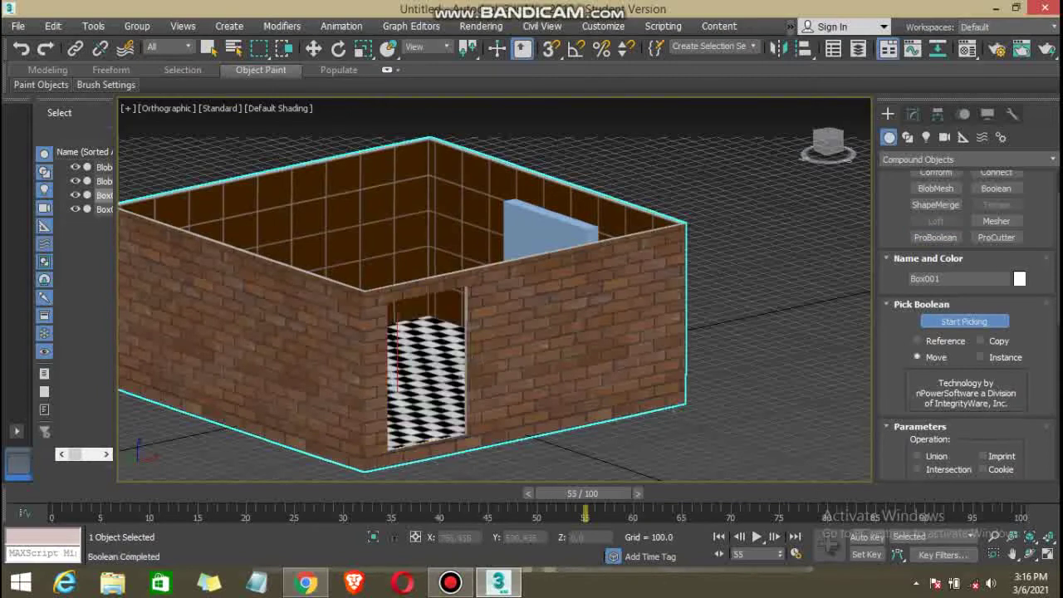
{"action": "mouse_move", "coordinate": [444, 347]}
{"action": "middle_mouse_down", "text": "alt"}
{"action": "mouse_move", "coordinate": [349, 354]}
{"action": "mouse_move", "coordinate": [439, 359]}
{"action": "mouse_move", "coordinate": [542, 341]}
{"action": "mouse_move", "coordinate": [482, 340]}
{"action": "mouse_move", "coordinate": [527, 332]}
{"action": "mouse_move", "coordinate": [482, 341]}
{"action": "middle_mouse_up", "text": "alt"}
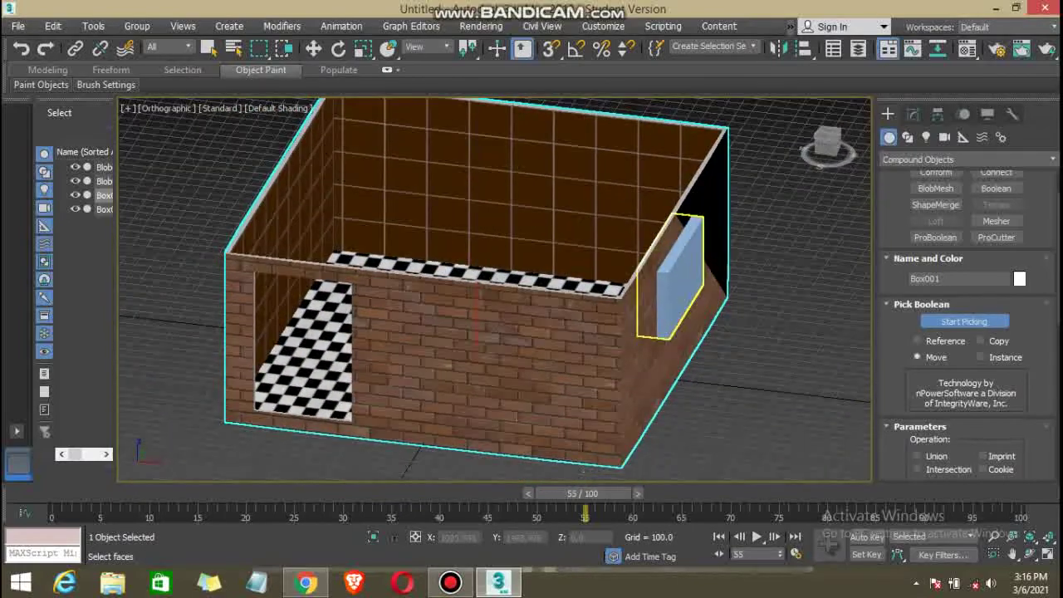
{"action": "left_click", "coordinate": [673, 274]}
{"action": "mouse_move", "coordinate": [581, 471]}
{"action": "middle_mouse_down", "text": "alt"}
{"action": "mouse_move", "coordinate": [755, 376]}
{"action": "mouse_move", "coordinate": [753, 441]}
{"action": "mouse_move", "coordinate": [731, 421]}
{"action": "mouse_move", "coordinate": [751, 432]}
{"action": "middle_mouse_up", "text": "alt"}
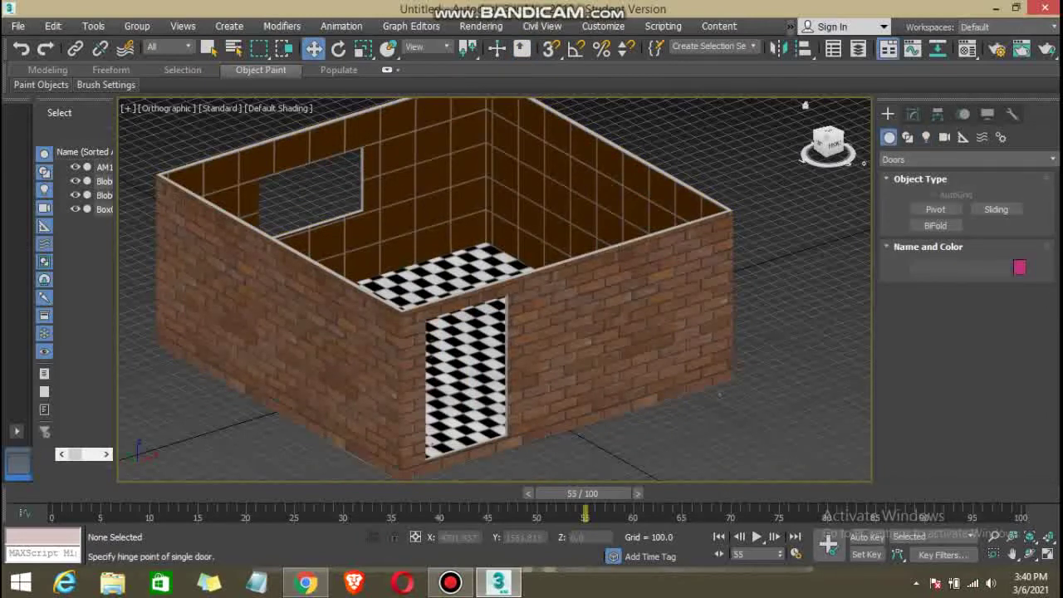
Pick the Pivot door type from the Doors category.
{"action": "left_click", "coordinate": [968, 158]}
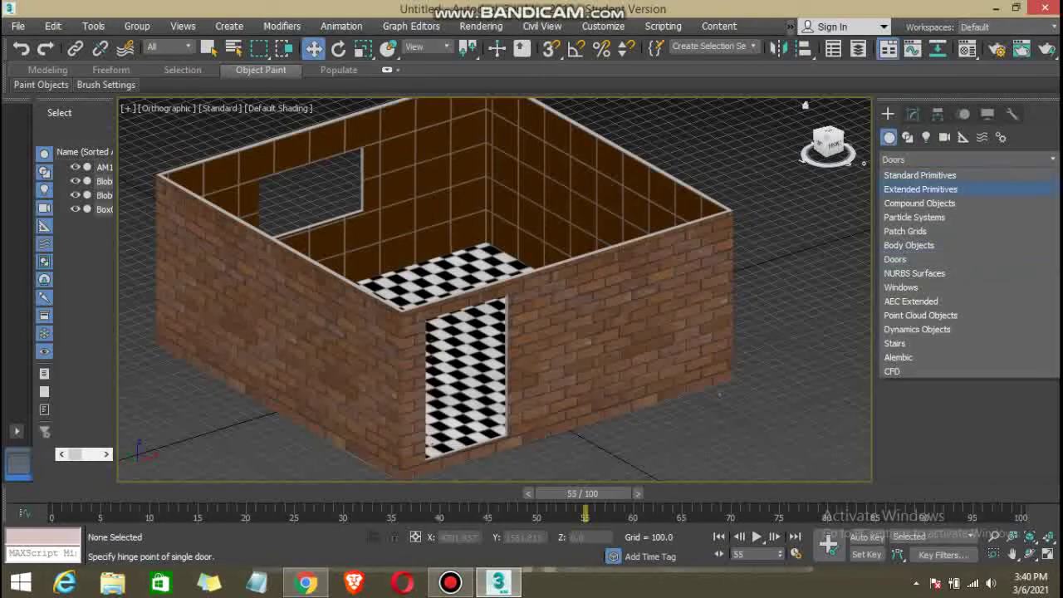
{"action": "left_click", "coordinate": [895, 259]}
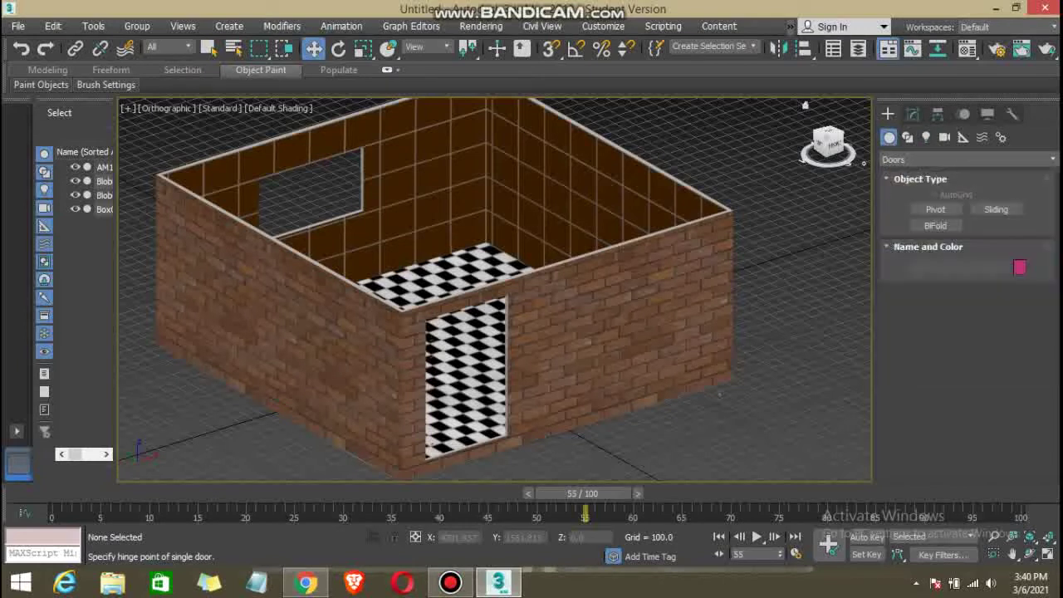
{"action": "left_click", "coordinate": [996, 209]}
{"action": "left_click", "coordinate": [935, 210]}
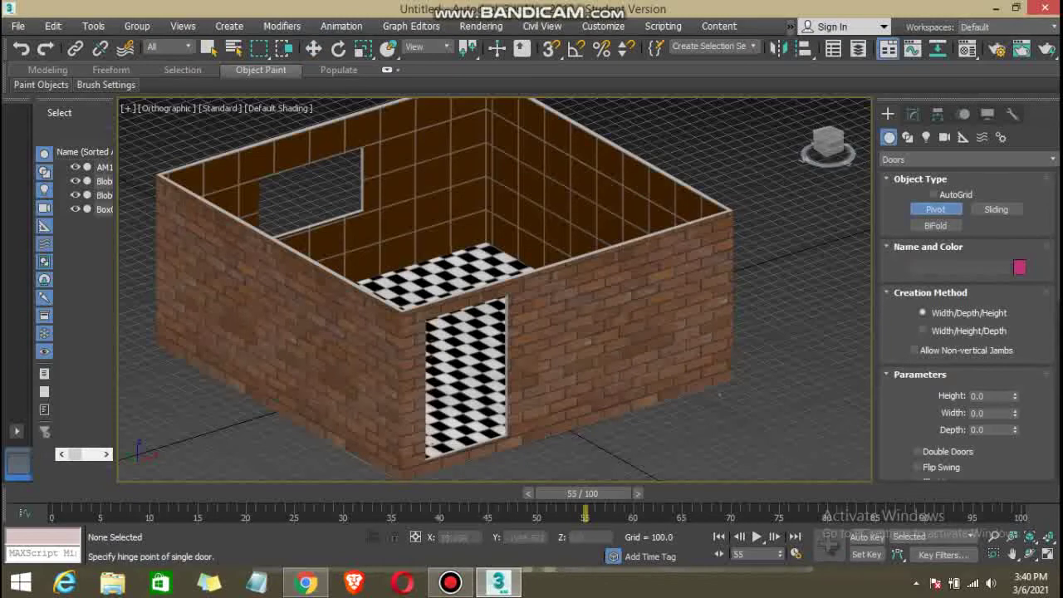
{"action": "scroll", "coordinate": [474, 452], "scroll_direction": "up", "scroll_amount": 1}
{"action": "scroll", "coordinate": [475, 452], "scroll_direction": "up", "scroll_amount": 3}
{"action": "scroll", "coordinate": [475, 452], "scroll_direction": "up", "scroll_amount": 1}
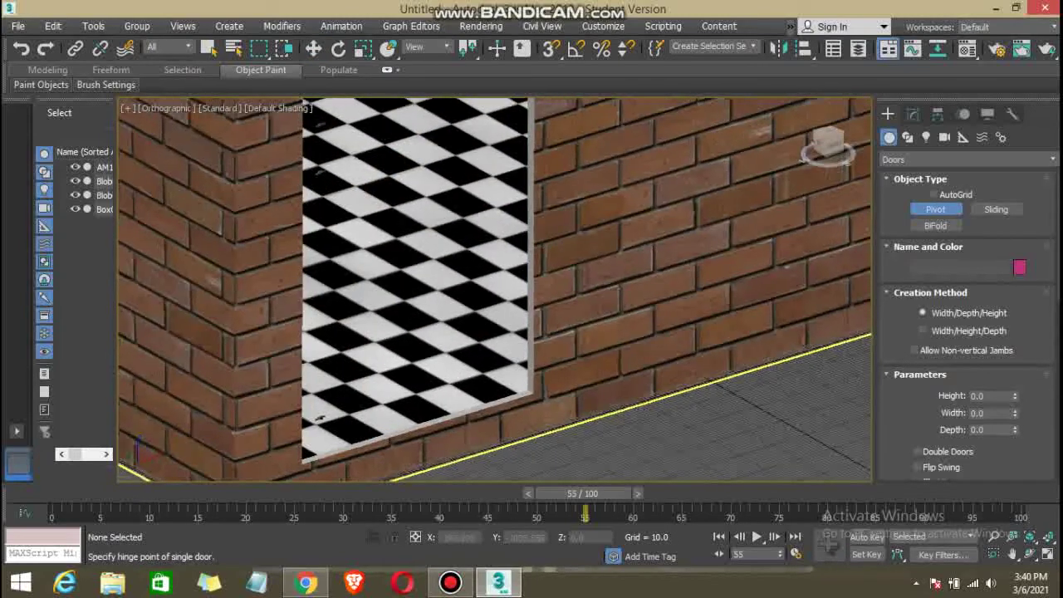
{"action": "scroll", "coordinate": [474, 452], "scroll_direction": "up", "scroll_amount": 1}
{"action": "scroll", "coordinate": [475, 452], "scroll_direction": "up", "scroll_amount": 1}
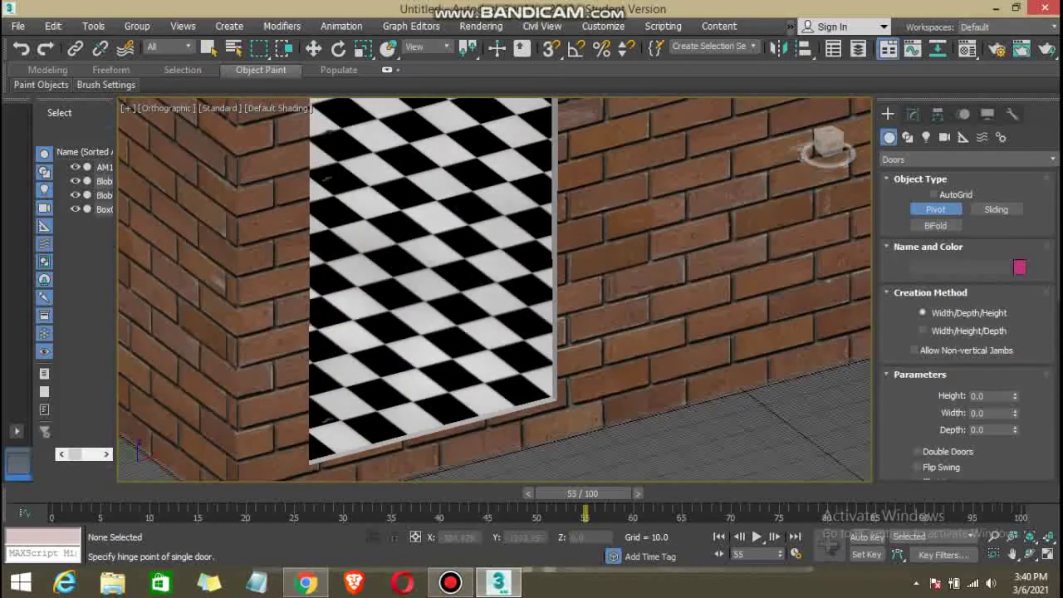
Make a first attempt at drawing the pivot door across the doorway, then cancel it.
{"action": "middle_click_drag", "start_coordinate": [475, 452], "coordinate": [521, 419]}
{"action": "left_click_drag", "start_coordinate": [602, 365], "coordinate": [604, 364]}
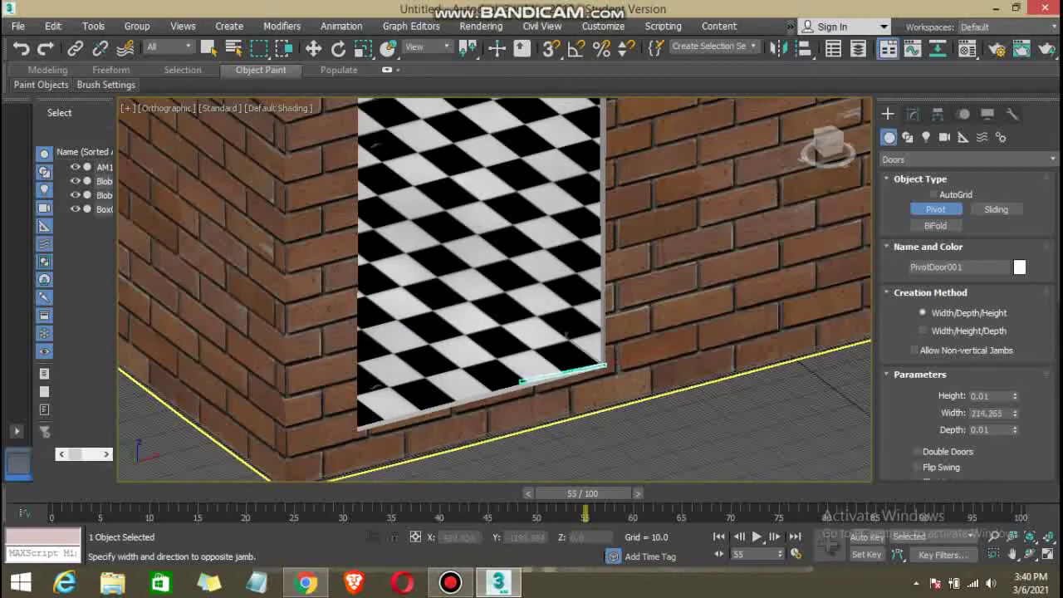
{"action": "left_click_drag", "start_coordinate": [521, 383], "coordinate": [359, 428]}
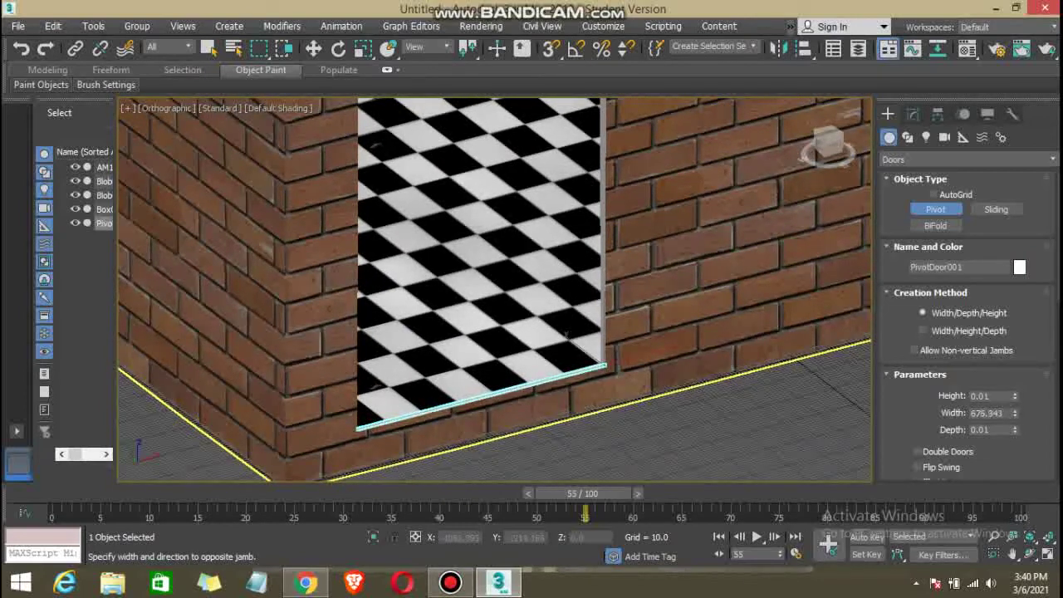
{"action": "scroll", "coordinate": [227, 237], "scroll_direction": "down", "scroll_amount": 2}
{"action": "scroll", "coordinate": [233, 326], "scroll_direction": "down", "scroll_amount": 2}
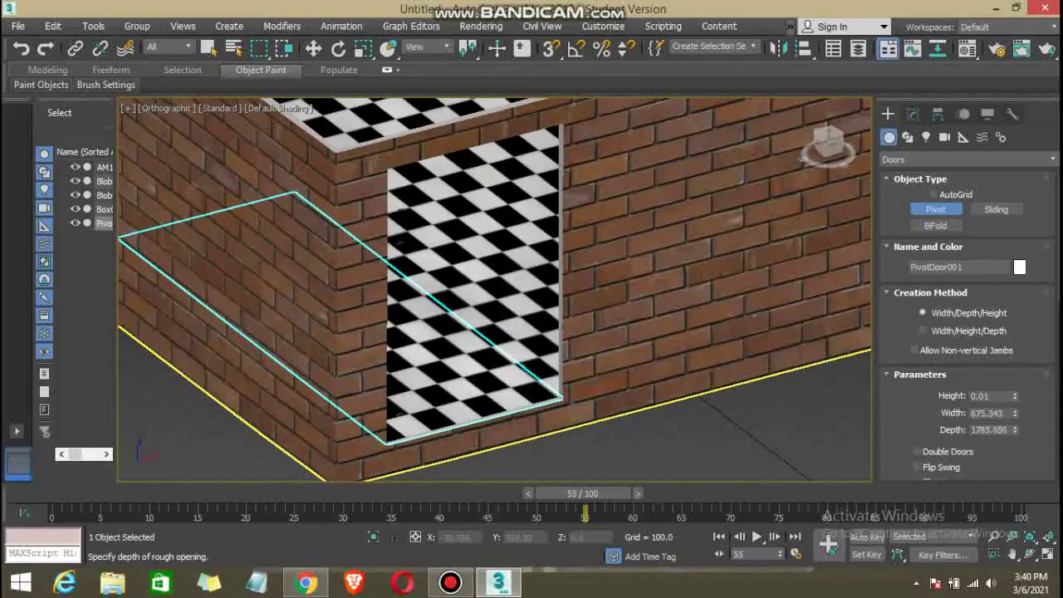
{"action": "left_click", "coordinate": [121, 238]}
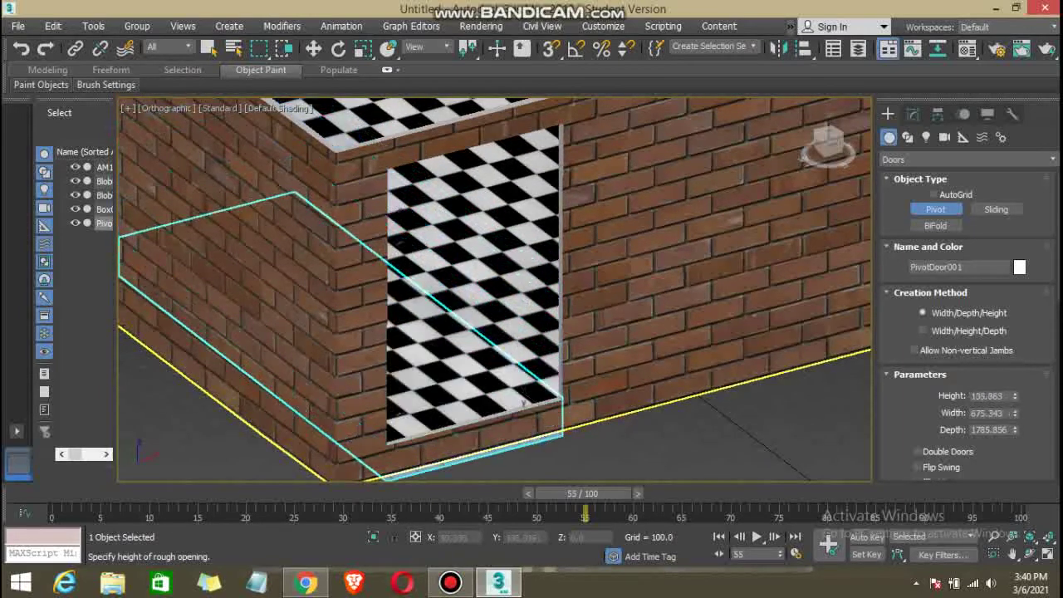
{"action": "key", "text": "Escape"}
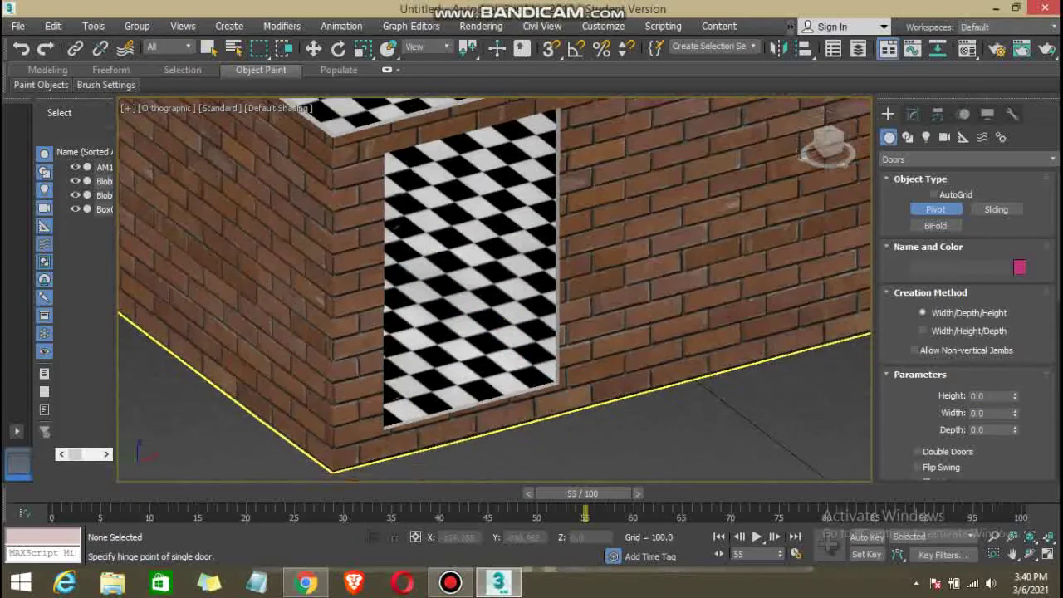
Reframe the wall and retry placing the door at the opening corner, cancelling the unfinished doors.
{"action": "middle_click_drag", "start_coordinate": [499, 291], "coordinate": [465, 250], "text": "alt"}
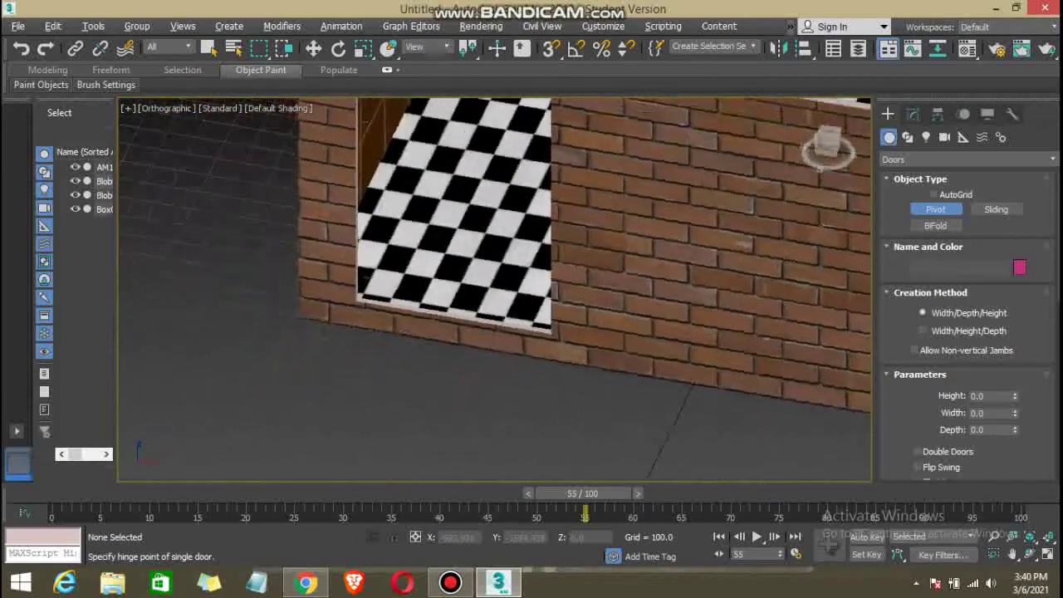
{"action": "scroll", "coordinate": [369, 224], "scroll_direction": "up", "scroll_amount": 2}
{"action": "scroll", "coordinate": [369, 224], "scroll_direction": "up", "scroll_amount": 2}
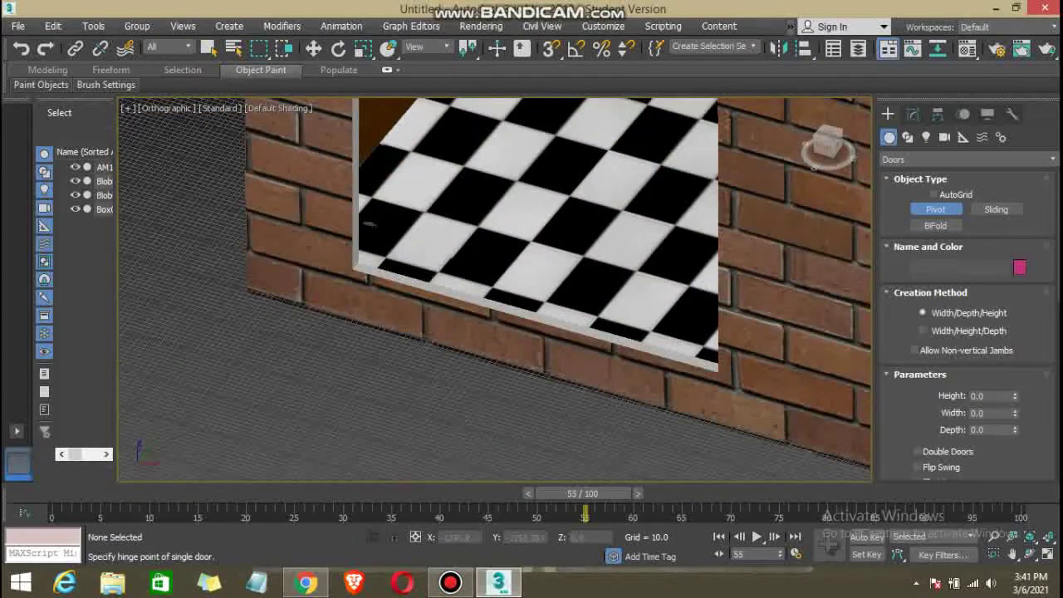
{"action": "mouse_move", "coordinate": [363, 264]}
{"action": "left_mouse_down"}
{"action": "mouse_move", "coordinate": [393, 220]}
{"action": "mouse_move", "coordinate": [382, 226]}
{"action": "left_mouse_up"}
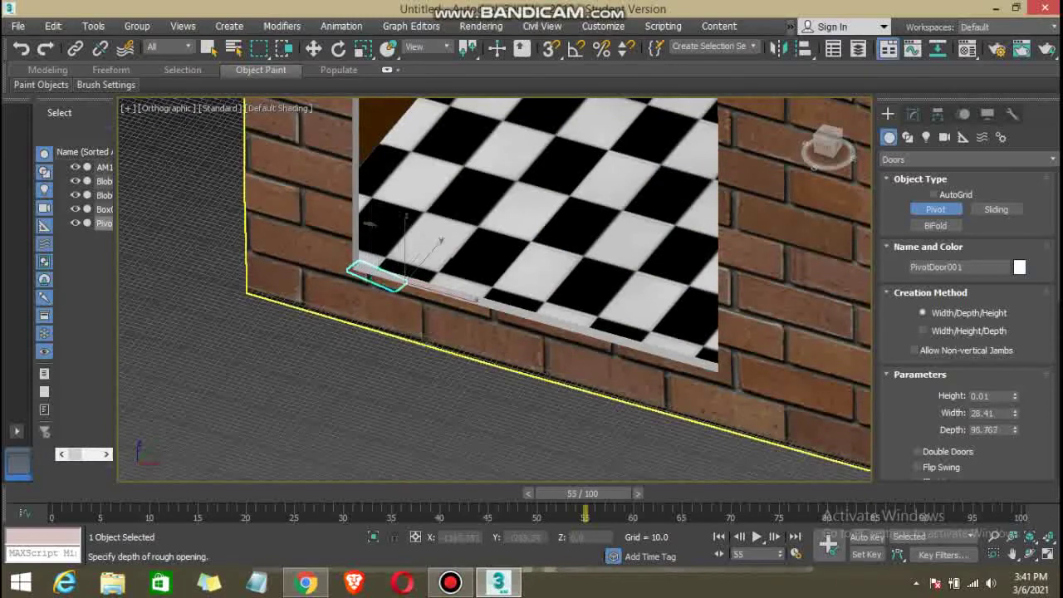
{"action": "right_click", "coordinate": [368, 225]}
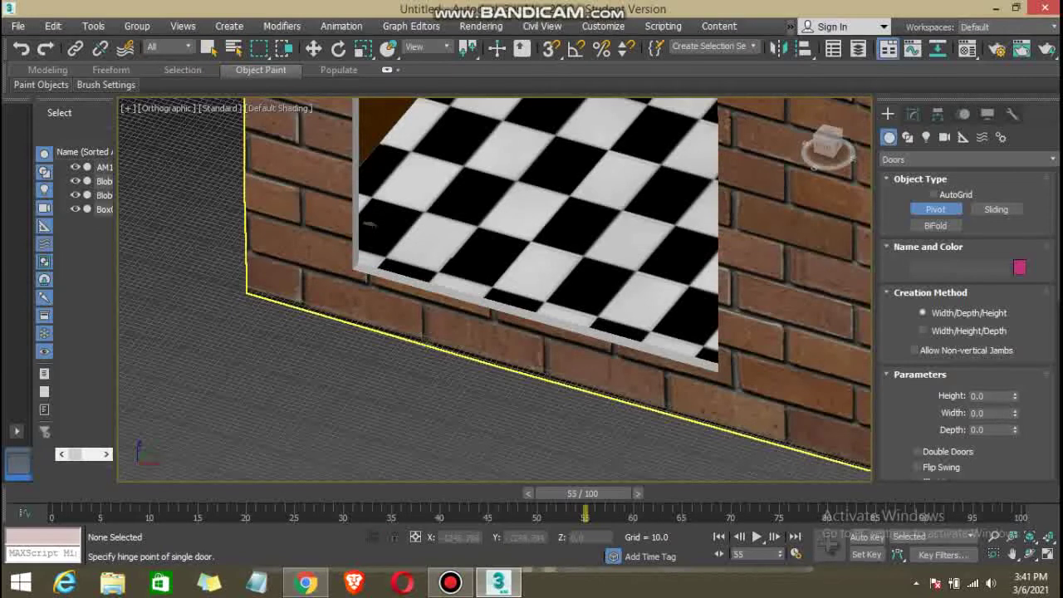
{"action": "left_click_drag", "start_coordinate": [359, 265], "coordinate": [362, 263]}
{"action": "left_click_drag", "start_coordinate": [372, 224], "coordinate": [371, 222]}
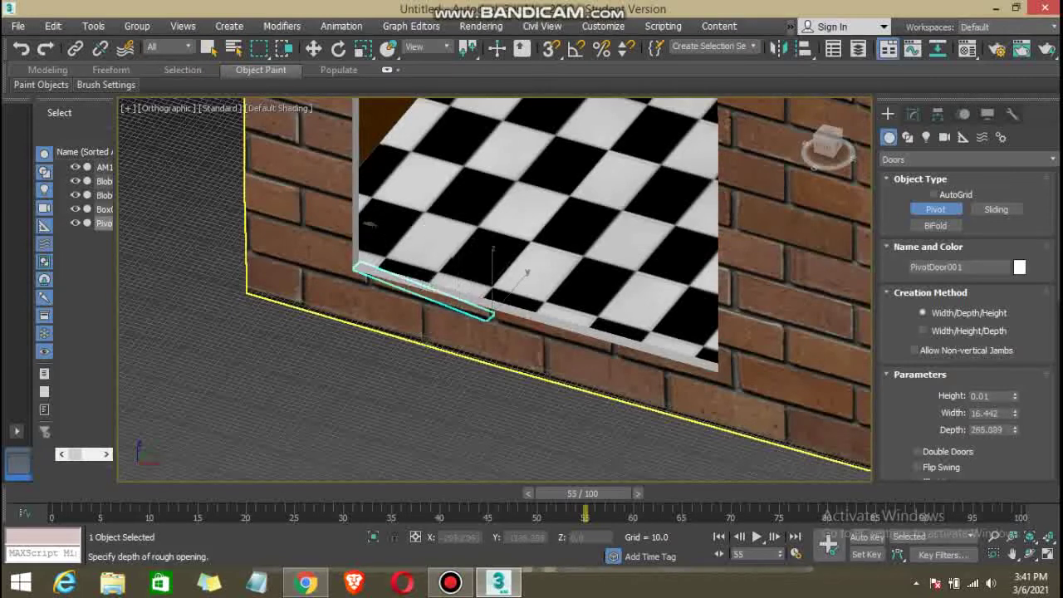
{"action": "right_click", "coordinate": [371, 222]}
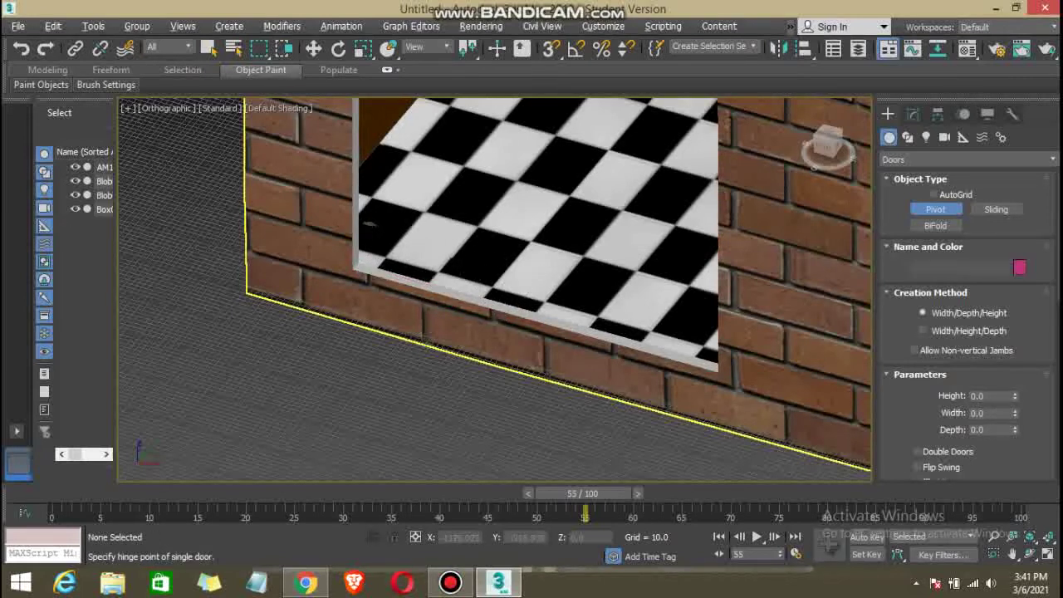
Draw the pivot door along the opening's base and set its depth and height, about 993.
{"action": "middle_click_drag", "start_coordinate": [369, 224], "coordinate": [386, 224], "text": "alt"}
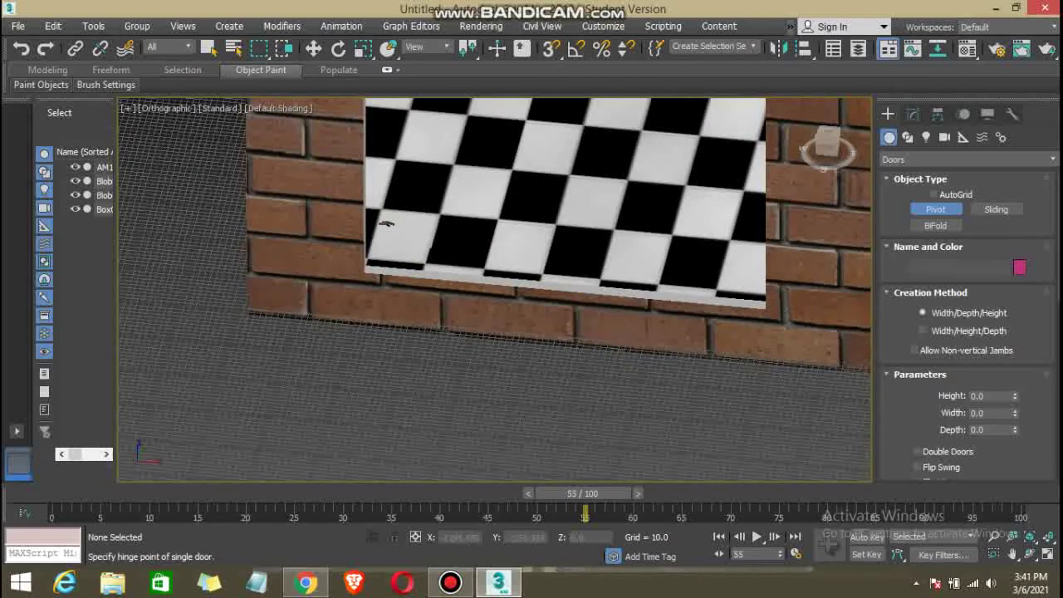
{"action": "left_click_drag", "start_coordinate": [385, 223], "coordinate": [385, 225]}
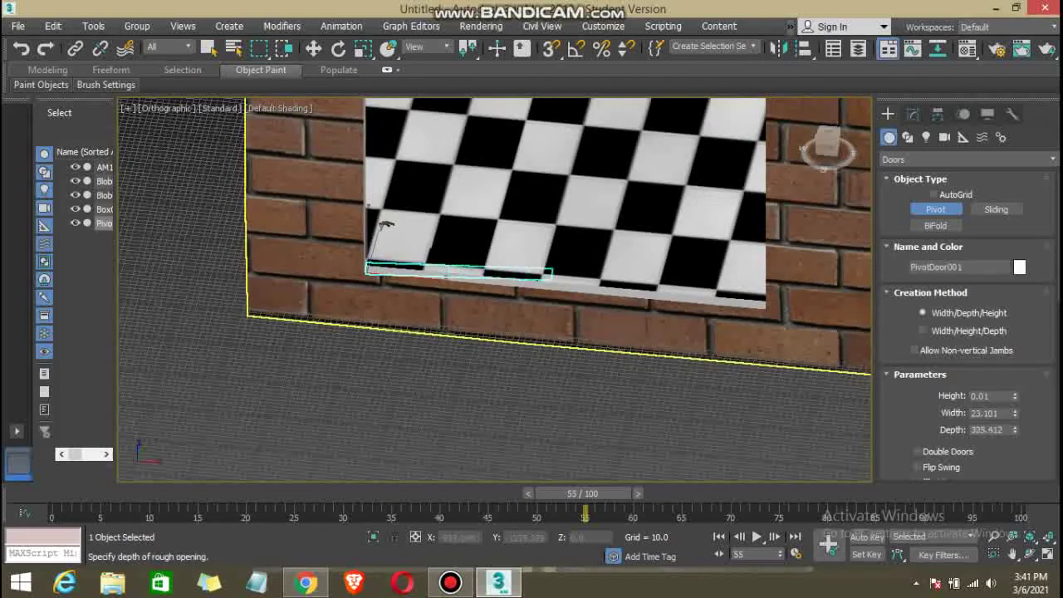
{"action": "left_click", "coordinate": [385, 225]}
{"action": "scroll", "coordinate": [525, 237], "scroll_direction": "down", "scroll_amount": 3}
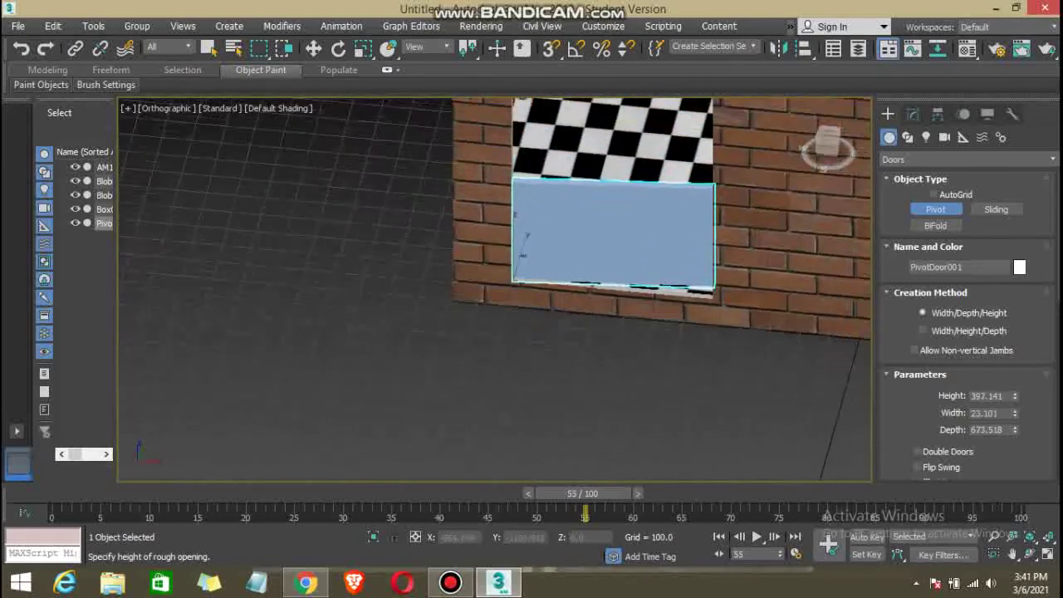
{"action": "scroll", "coordinate": [611, 250], "scroll_direction": "up", "scroll_amount": 3}
{"action": "scroll", "coordinate": [611, 249], "scroll_direction": "down", "scroll_amount": 2}
{"action": "scroll", "coordinate": [610, 250], "scroll_direction": "down", "scroll_amount": 1}
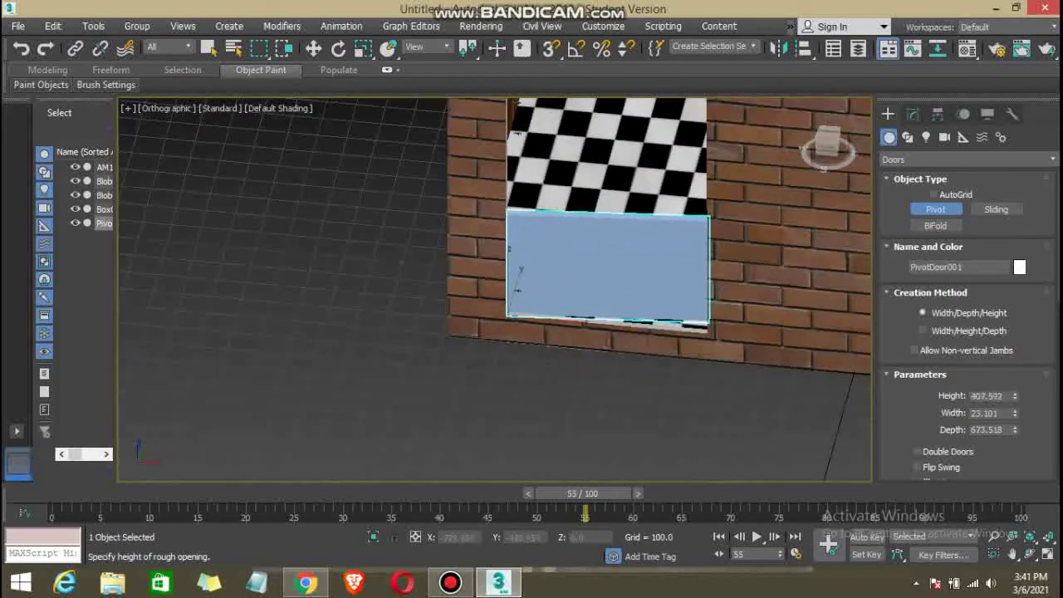
{"action": "scroll", "coordinate": [582, 291], "scroll_direction": "down", "scroll_amount": 1}
{"action": "scroll", "coordinate": [581, 291], "scroll_direction": "up", "scroll_amount": 1}
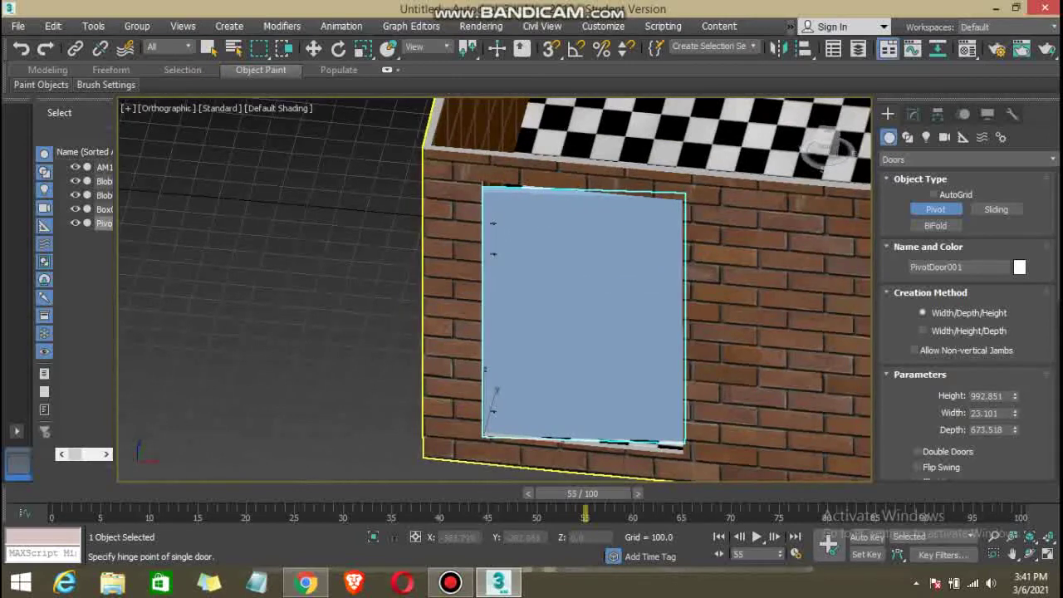
Orbit to a raised corner view and nudge the door slightly right.
{"action": "left_click_drag", "start_coordinate": [826, 145], "coordinate": [802, 158]}
{"action": "left_click", "coordinate": [823, 150]}
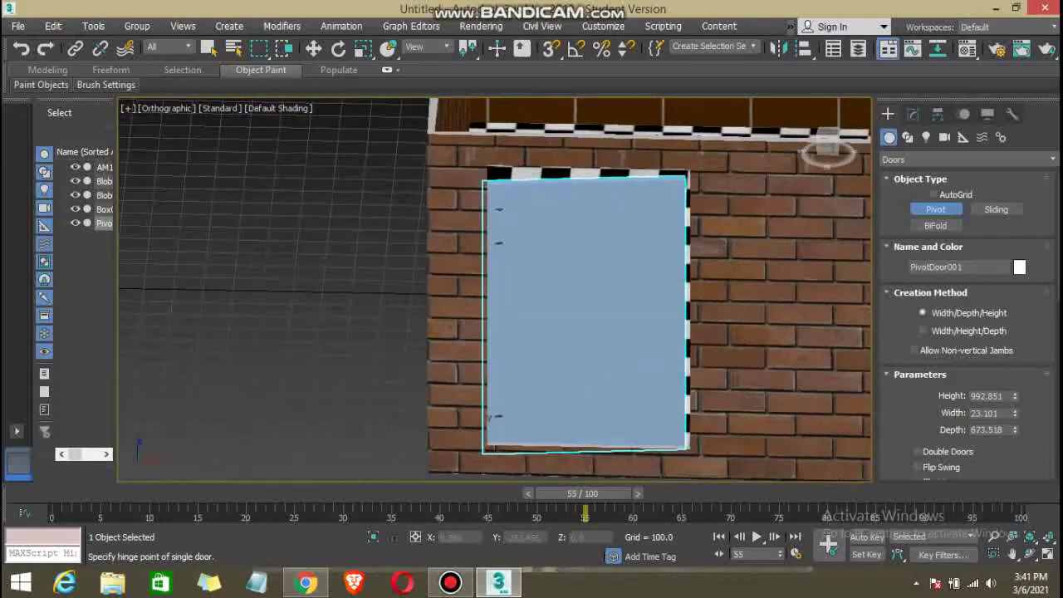
{"action": "mouse_move", "coordinate": [826, 149]}
{"action": "left_mouse_down"}
{"action": "mouse_move", "coordinate": [839, 153]}
{"action": "mouse_move", "coordinate": [829, 152]}
{"action": "left_mouse_up"}
{"action": "key", "text": "w"}
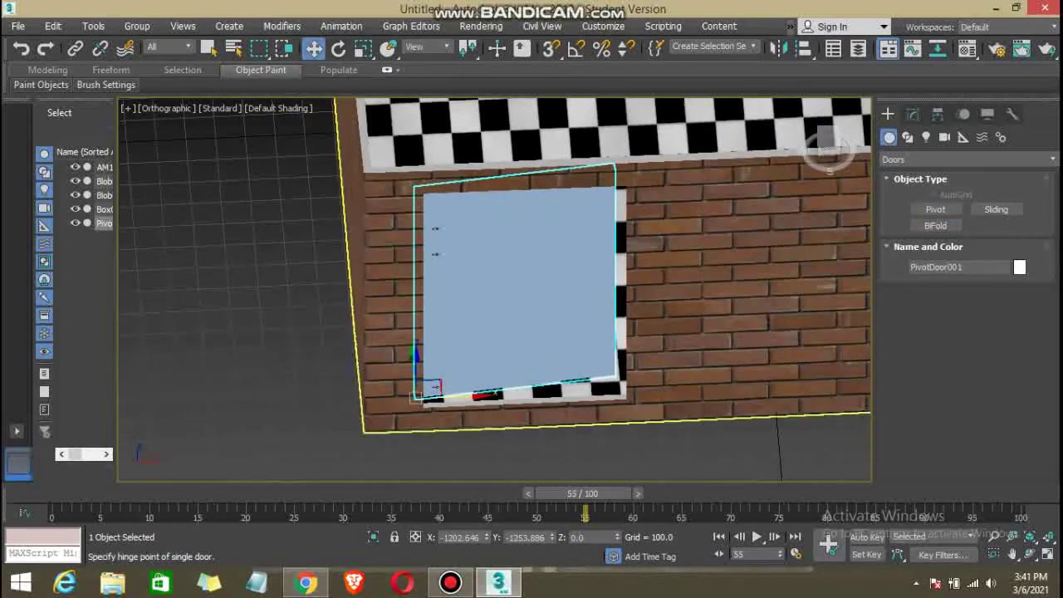
{"action": "left_click_drag", "start_coordinate": [486, 393], "coordinate": [496, 394]}
Delete the misplaced door and return to the Create panel.
{"action": "middle_click_drag", "start_coordinate": [499, 291], "coordinate": [582, 333], "text": "alt"}
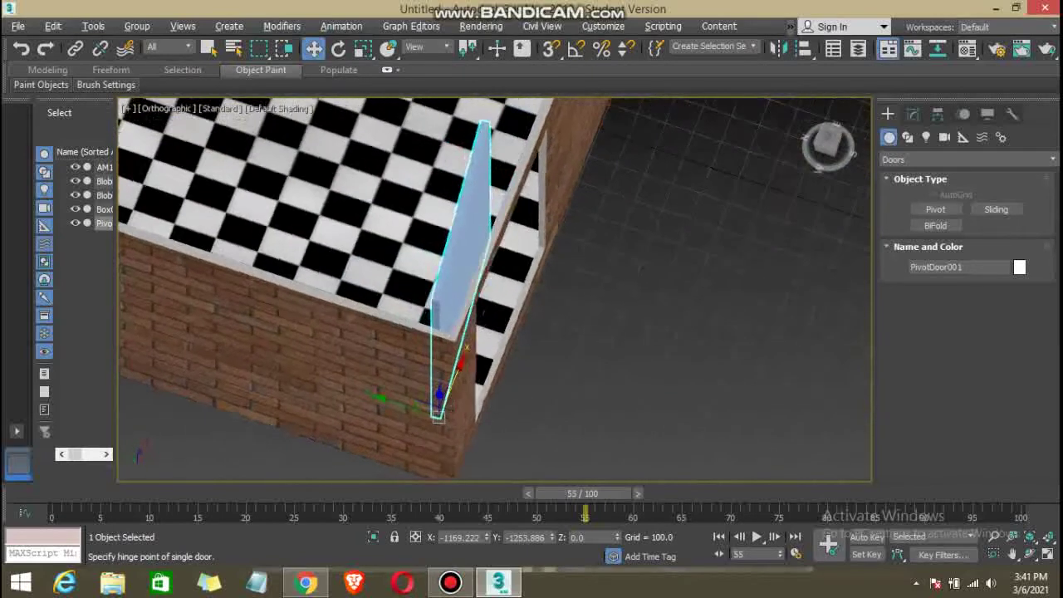
{"action": "mouse_move", "coordinate": [498, 290]}
{"action": "middle_mouse_down", "text": "alt"}
{"action": "mouse_move", "coordinate": [532, 291]}
{"action": "mouse_move", "coordinate": [549, 308]}
{"action": "mouse_move", "coordinate": [598, 320]}
{"action": "middle_mouse_up", "text": "alt"}
{"action": "key", "text": "Delete"}
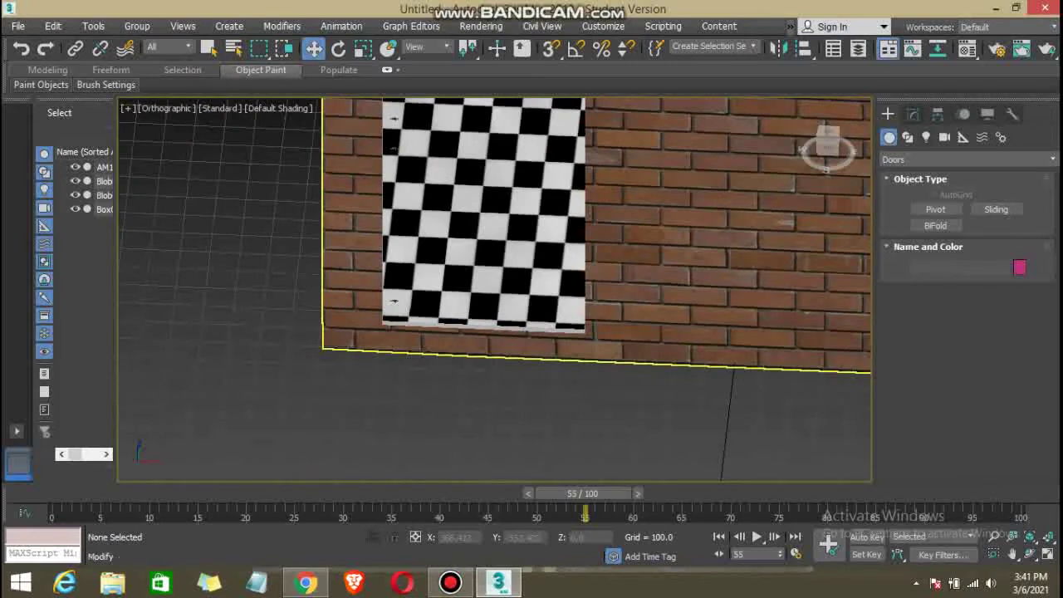
{"action": "left_click", "coordinate": [912, 113]}
{"action": "left_click", "coordinate": [888, 113]}
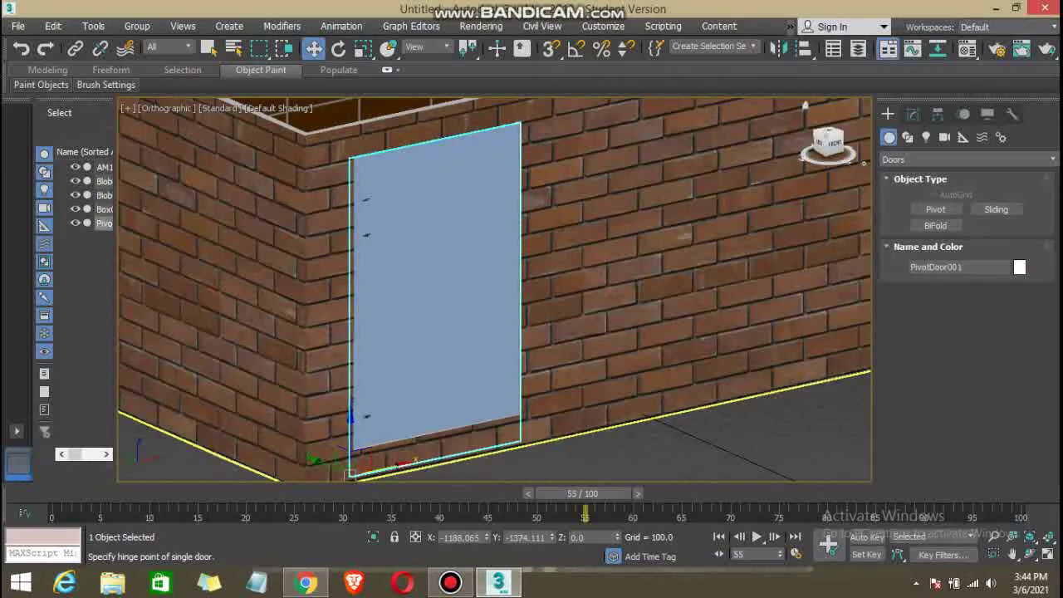
Set the door height to 1020.317 and raise it to Z 100.767 to fill the opening.
{"action": "left_click", "coordinate": [913, 114]}
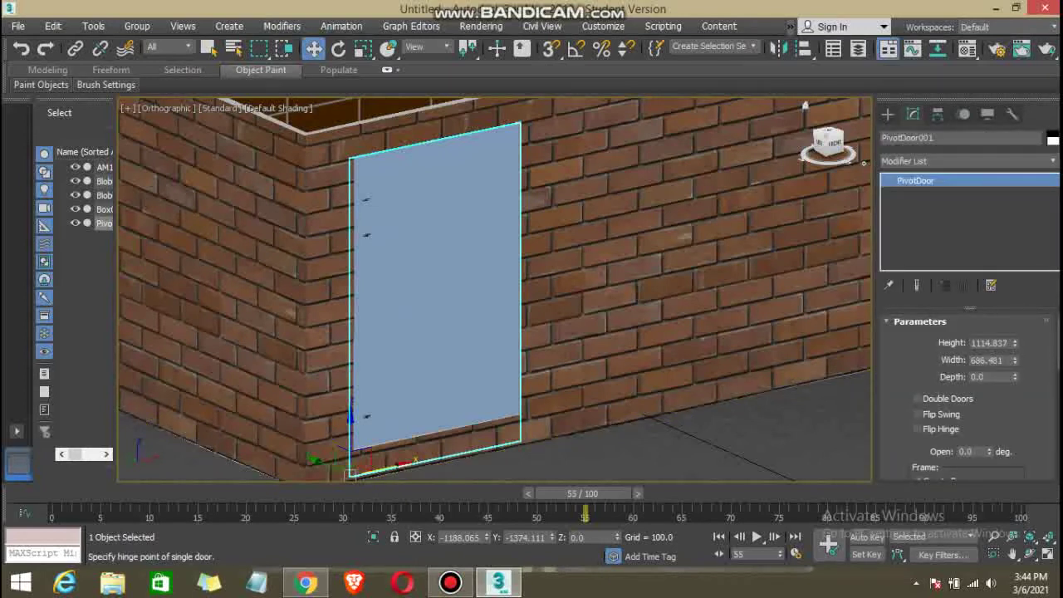
{"action": "scroll", "coordinate": [964, 397], "scroll_direction": "down", "scroll_amount": 1}
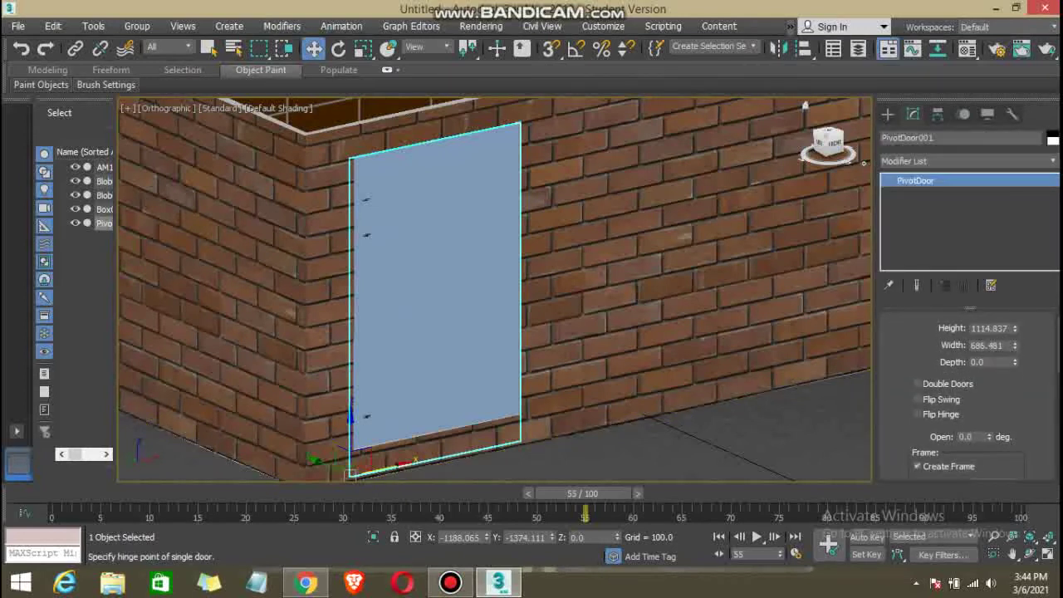
{"action": "left_click_drag", "start_coordinate": [1014, 328], "coordinate": [1014, 357]}
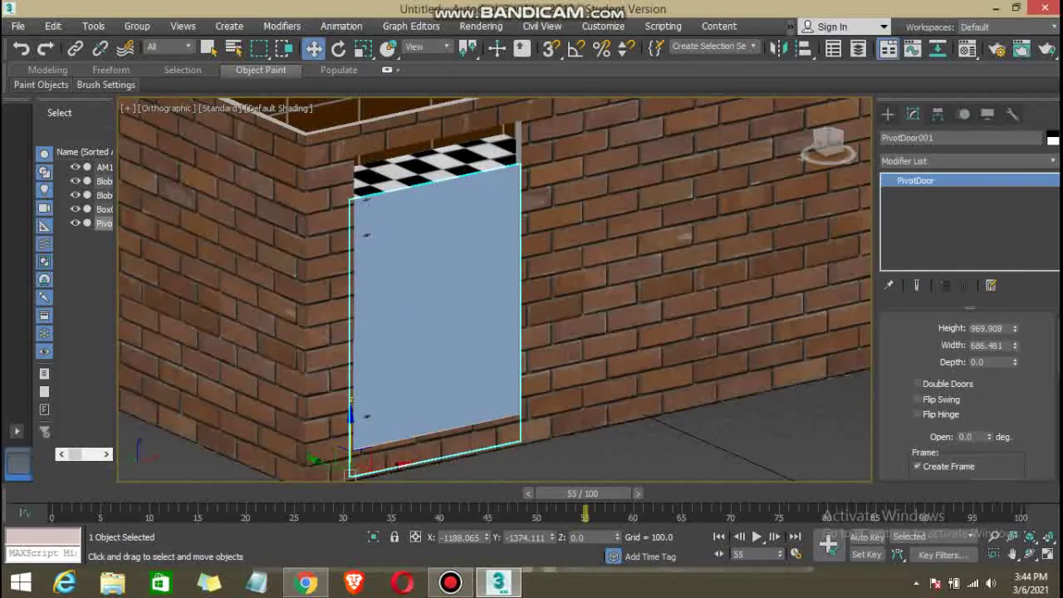
{"action": "mouse_move", "coordinate": [351, 424]}
{"action": "left_mouse_down"}
{"action": "mouse_move", "coordinate": [351, 390]}
{"action": "mouse_move", "coordinate": [366, 418]}
{"action": "left_mouse_up"}
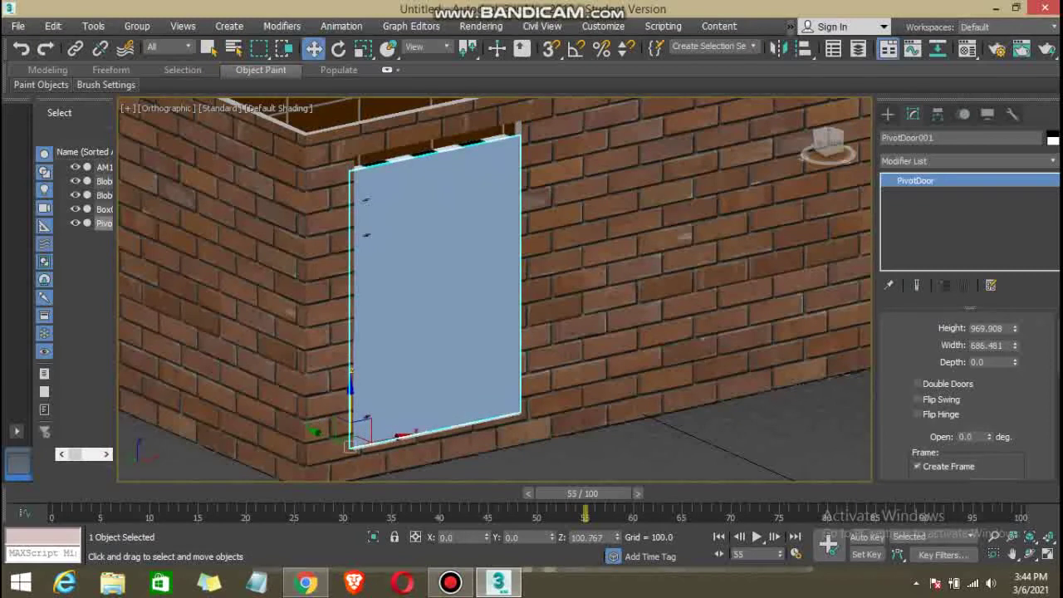
{"action": "mouse_move", "coordinate": [1014, 328]}
{"action": "left_mouse_down"}
{"action": "mouse_move", "coordinate": [1015, 307]}
{"action": "mouse_move", "coordinate": [1015, 357]}
{"action": "mouse_move", "coordinate": [1014, 308]}
{"action": "mouse_move", "coordinate": [1015, 326]}
{"action": "left_mouse_up"}
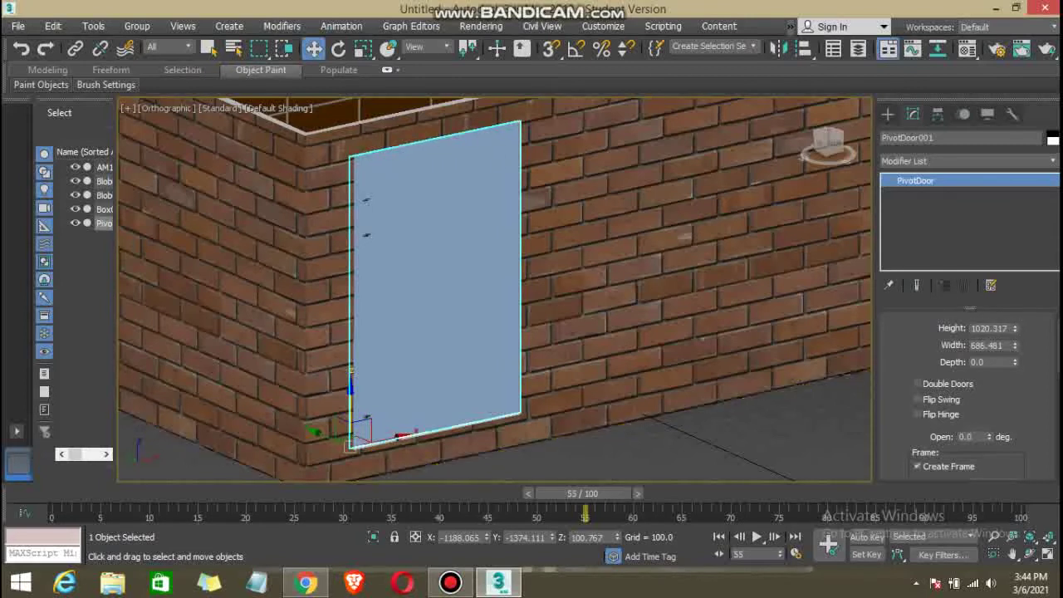
{"action": "scroll", "coordinate": [967, 390], "scroll_direction": "down", "scroll_amount": 2}
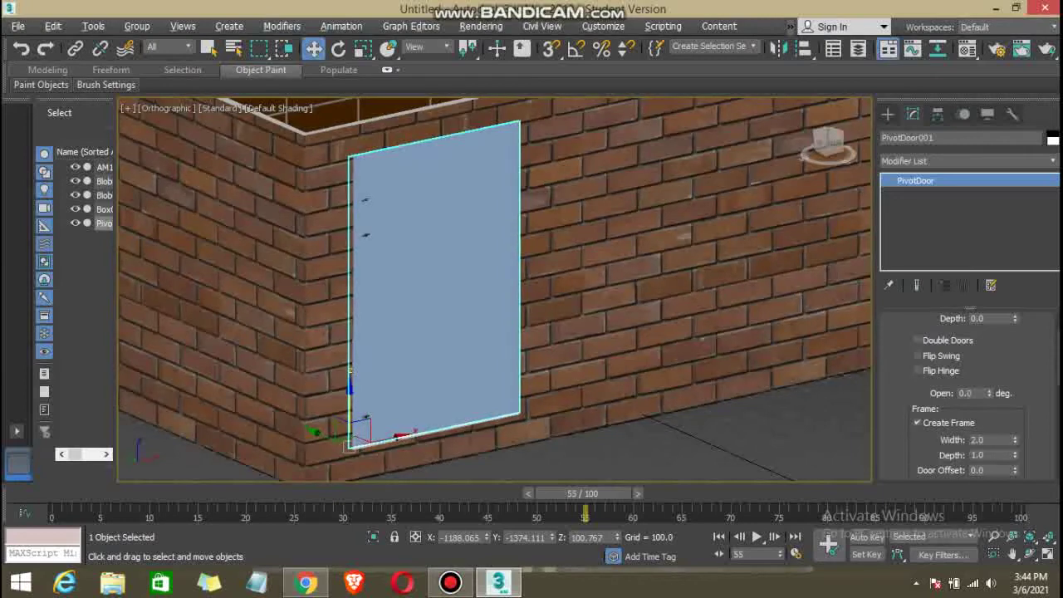
{"action": "mouse_move", "coordinate": [499, 291]}
{"action": "middle_mouse_down", "text": "alt"}
{"action": "mouse_move", "coordinate": [532, 291]}
{"action": "mouse_move", "coordinate": [499, 283]}
{"action": "mouse_move", "coordinate": [516, 291]}
{"action": "middle_mouse_up", "text": "alt"}
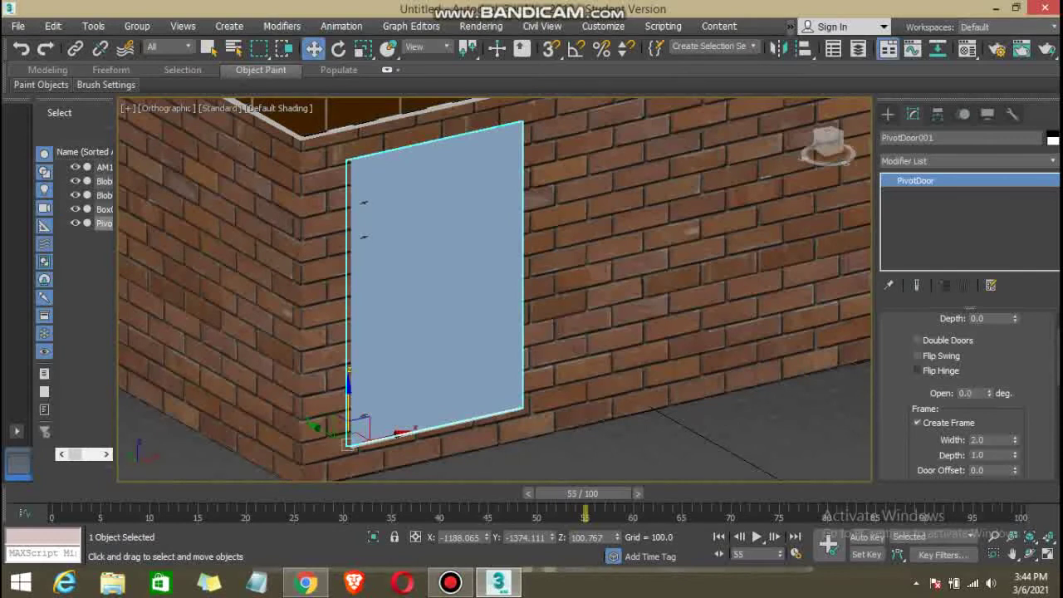
Toggle Double Doors on and off and turn off Flip Hinge, leaving a single door.
{"action": "left_click", "coordinate": [918, 340]}
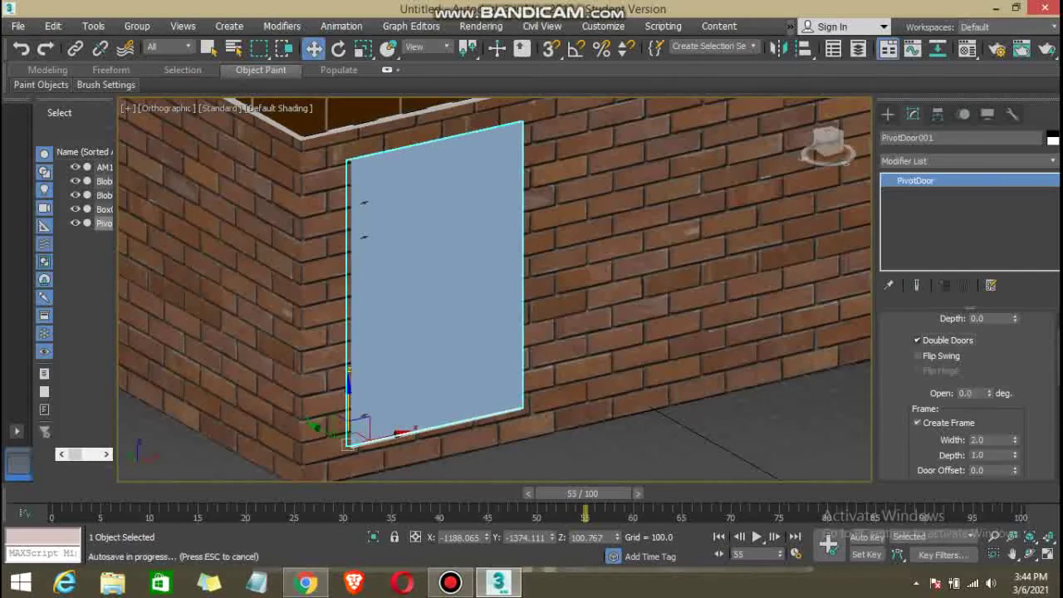
{"action": "mouse_move", "coordinate": [499, 290]}
{"action": "middle_mouse_down", "text": "alt"}
{"action": "mouse_move", "coordinate": [581, 275]}
{"action": "mouse_move", "coordinate": [482, 278]}
{"action": "middle_mouse_up", "text": "alt"}
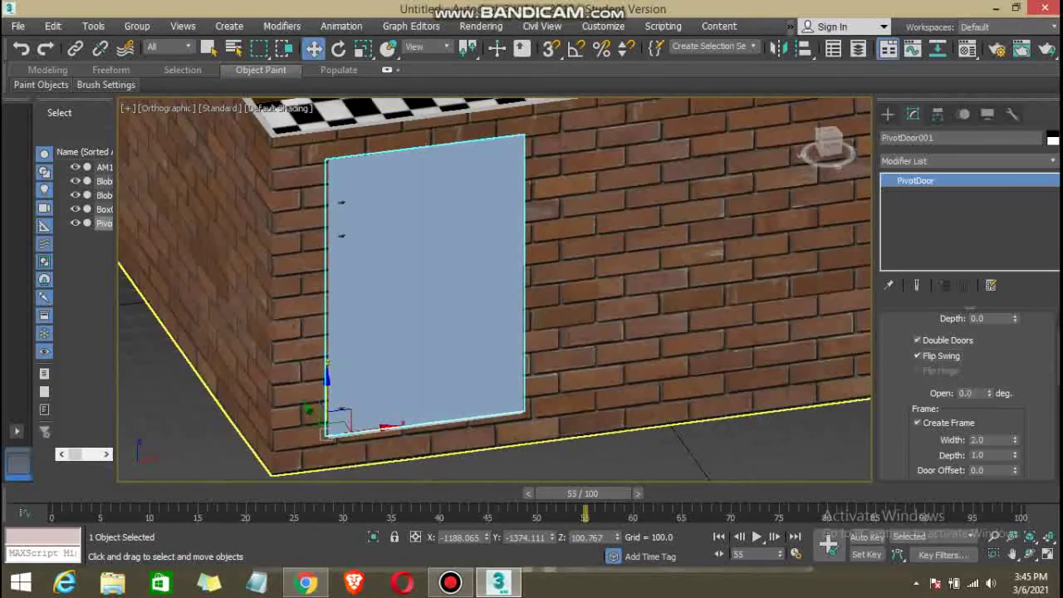
{"action": "scroll", "coordinate": [963, 382], "scroll_direction": "up", "scroll_amount": 2}
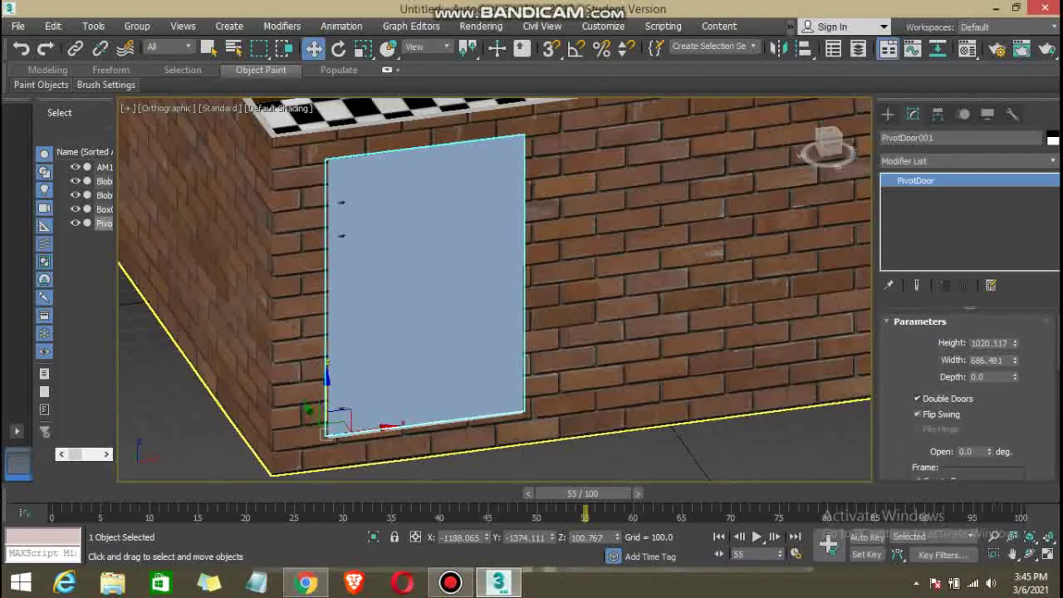
{"action": "left_click", "coordinate": [918, 398]}
{"action": "middle_click_drag", "start_coordinate": [498, 291], "coordinate": [532, 296], "text": "alt"}
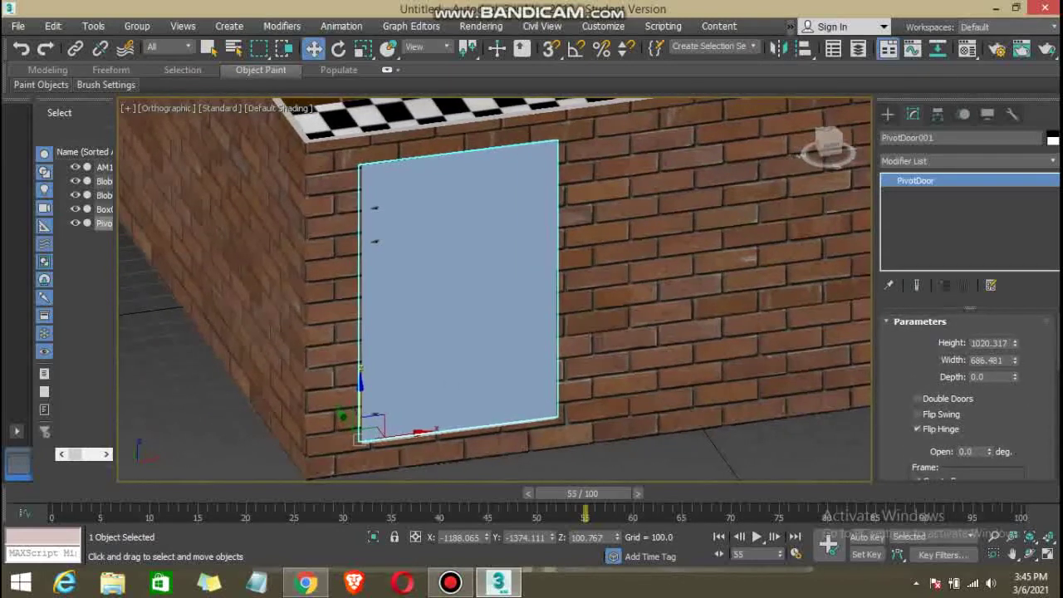
{"action": "key", "text": "ctrl+d"}
{"action": "left_click", "coordinate": [457, 290]}
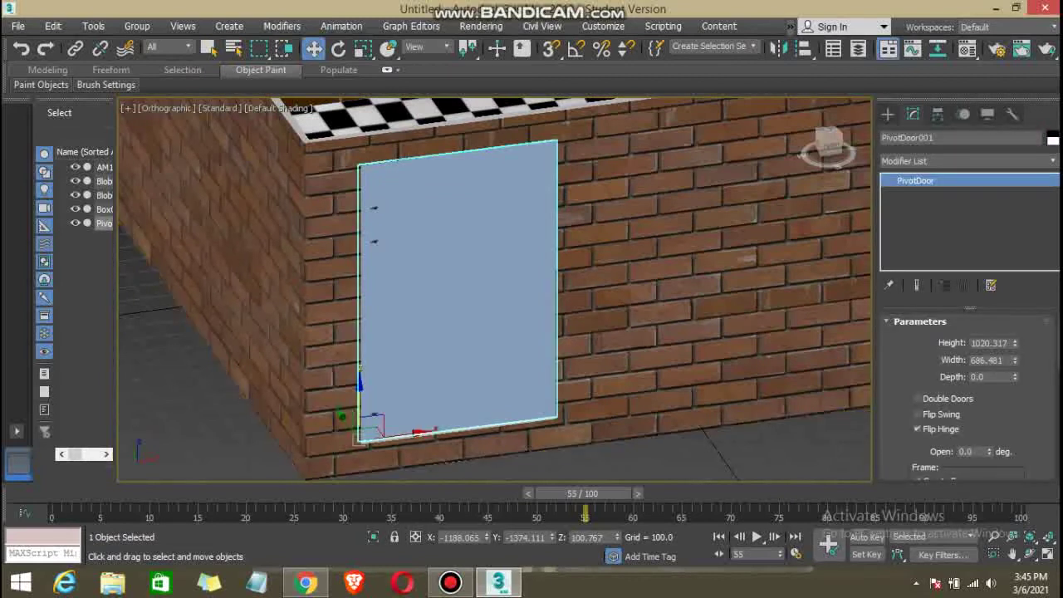
{"action": "scroll", "coordinate": [968, 391], "scroll_direction": "down", "scroll_amount": 2}
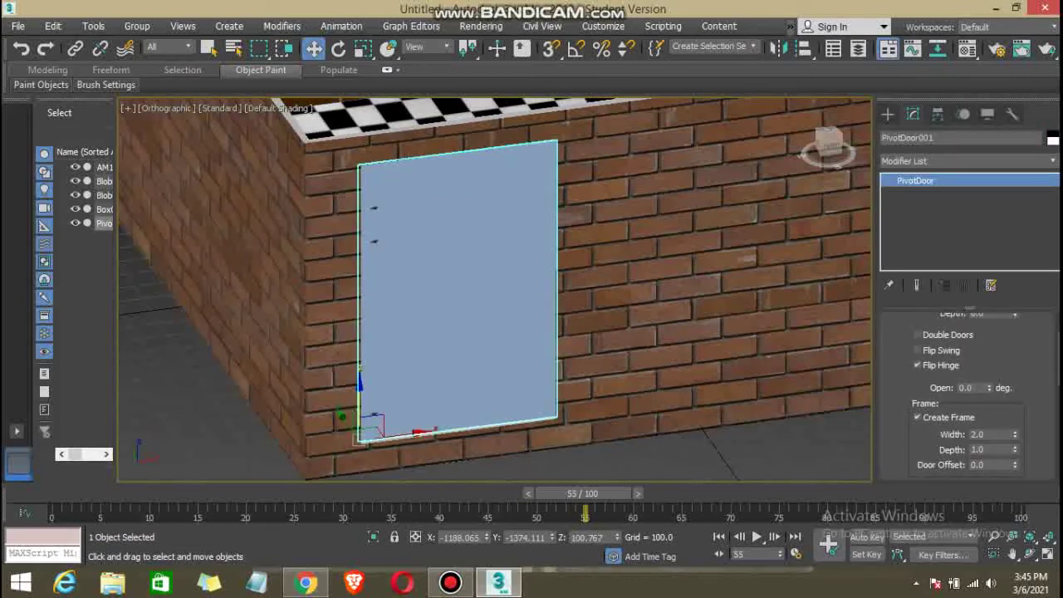
{"action": "left_click", "coordinate": [918, 365]}
Adjust the door's open angle and set the frame width to 5.28.
{"action": "left_click_drag", "start_coordinate": [990, 387], "coordinate": [990, 349]}
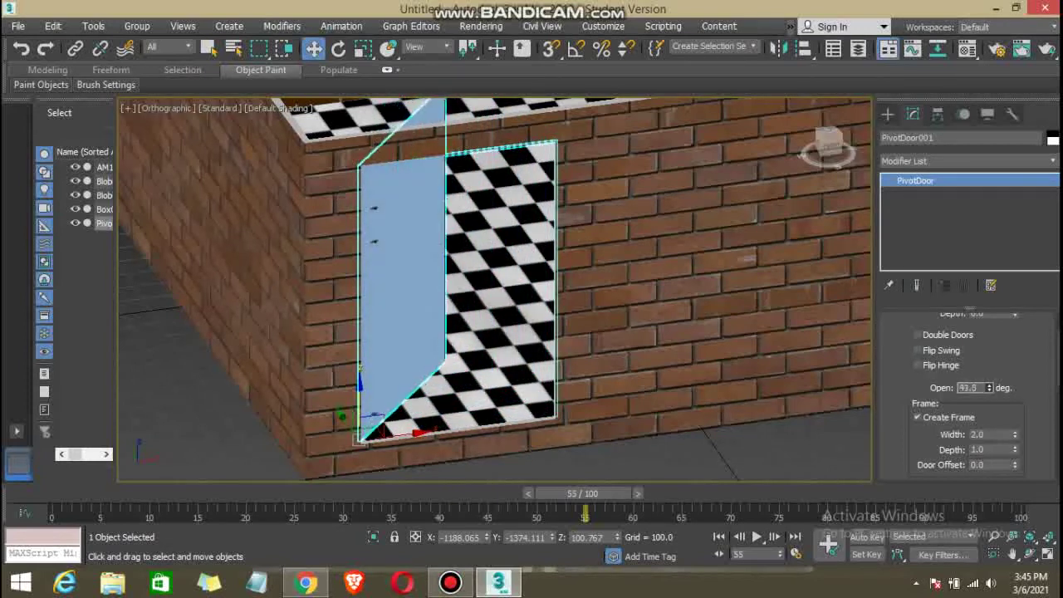
{"action": "mouse_move", "coordinate": [990, 387]}
{"action": "left_mouse_down"}
{"action": "mouse_move", "coordinate": [990, 374]}
{"action": "mouse_move", "coordinate": [989, 407]}
{"action": "left_mouse_up"}
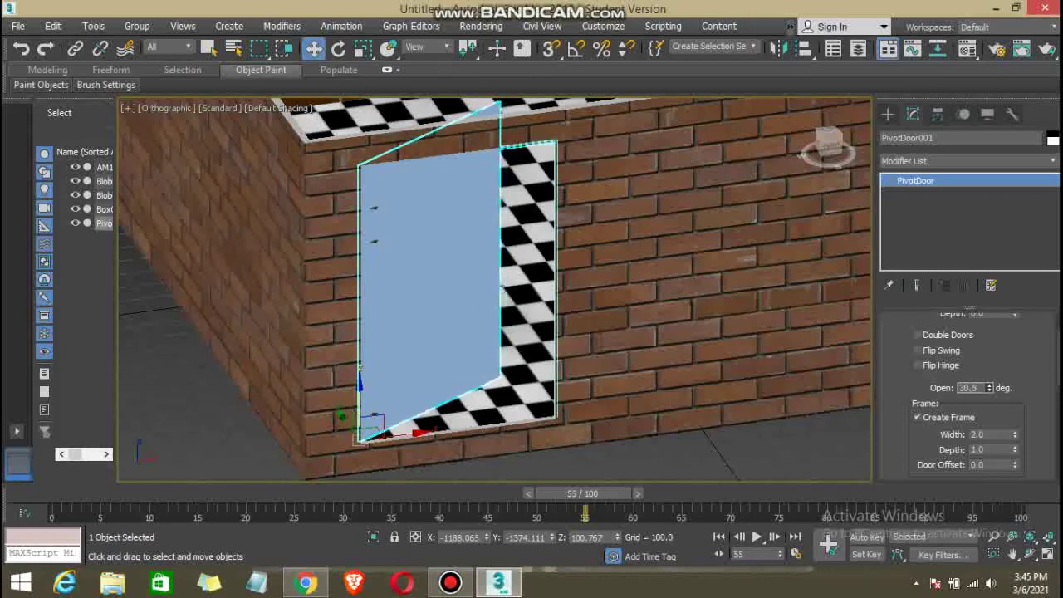
{"action": "scroll", "coordinate": [968, 390], "scroll_direction": "down", "scroll_amount": 1}
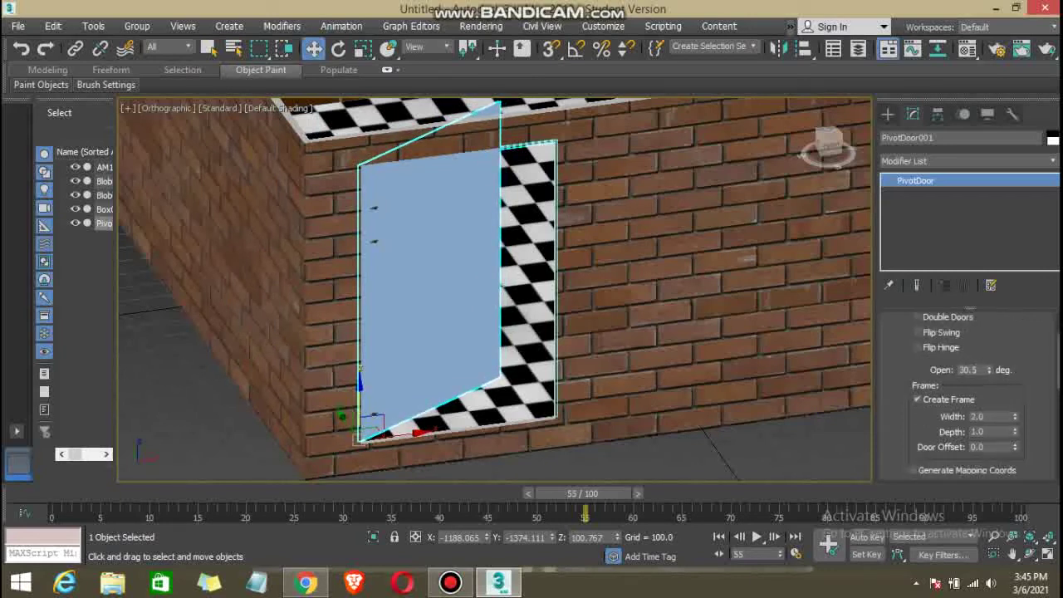
{"action": "scroll", "coordinate": [971, 385], "scroll_direction": "down", "scroll_amount": 1}
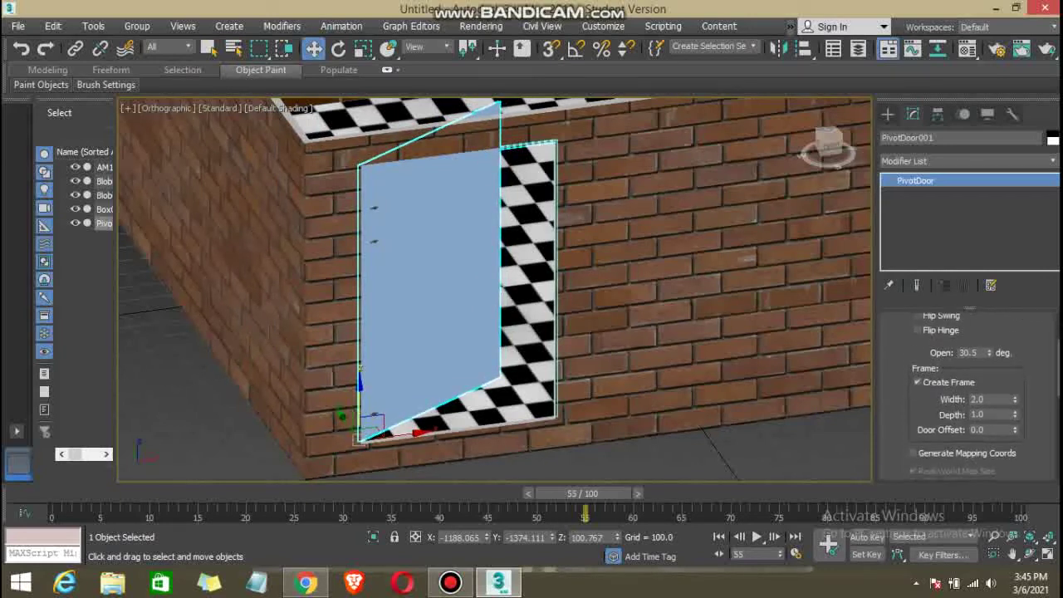
{"action": "scroll", "coordinate": [971, 386], "scroll_direction": "down", "scroll_amount": 1}
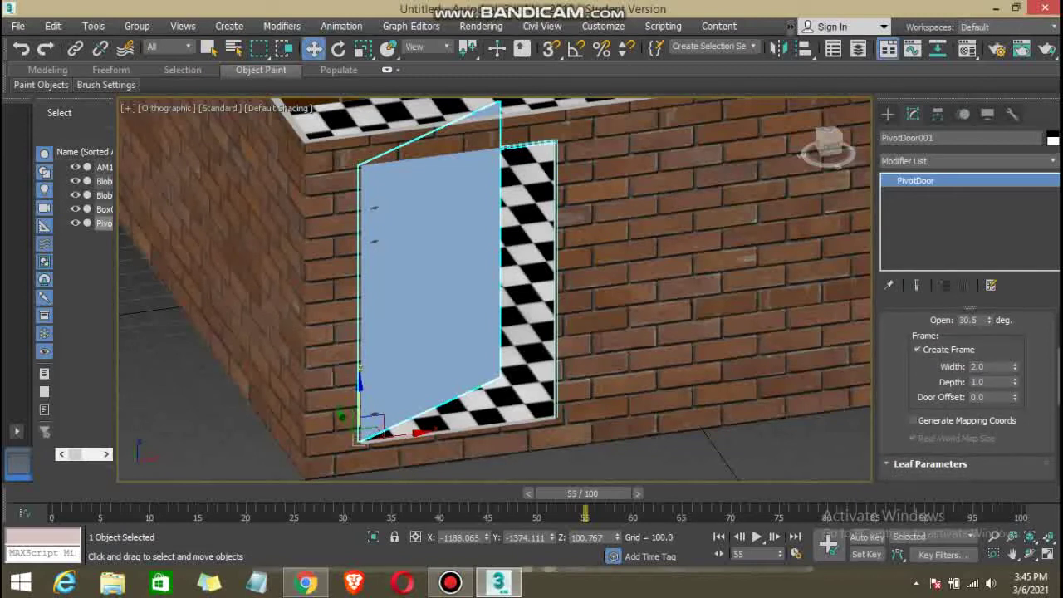
{"action": "scroll", "coordinate": [968, 391], "scroll_direction": "up", "scroll_amount": 1}
{"action": "scroll", "coordinate": [967, 390], "scroll_direction": "down", "scroll_amount": 1}
{"action": "scroll", "coordinate": [968, 390], "scroll_direction": "up", "scroll_amount": 1}
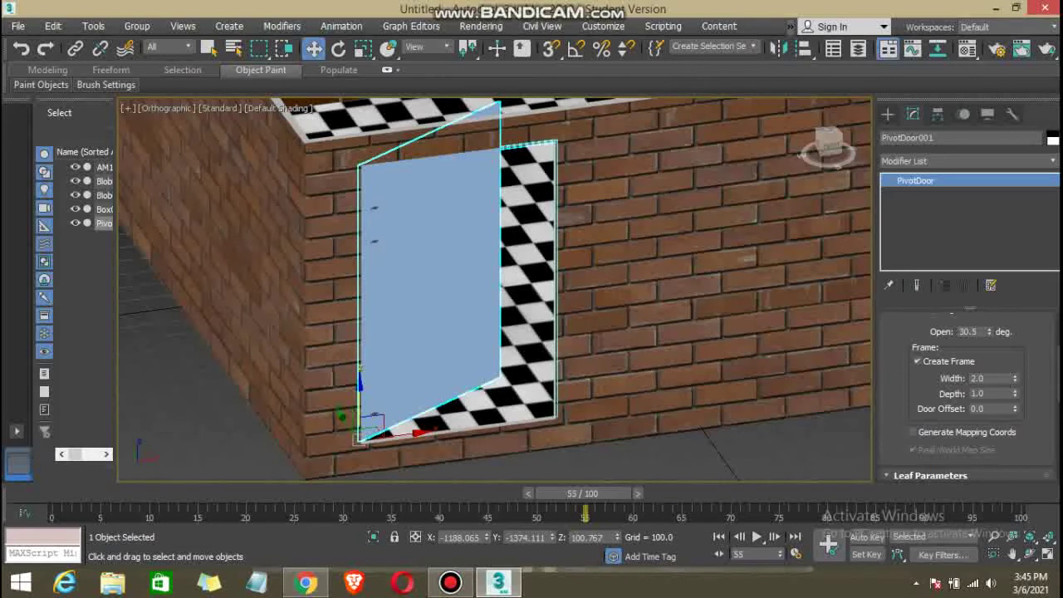
{"action": "type", "text": "5"}
{"action": "key", "text": "Return"}
{"action": "type", "text": "5.28"}
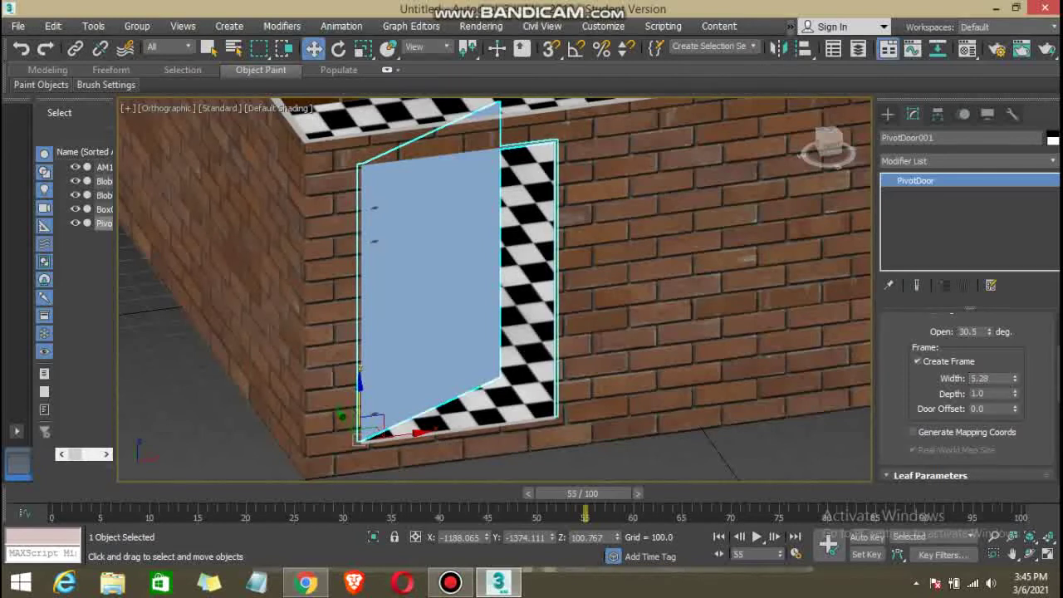
Set the frame depth to 3.89 and raise the leaf thickness to 4.46.
{"action": "mouse_move", "coordinate": [1016, 393]}
{"action": "left_mouse_down"}
{"action": "mouse_move", "coordinate": [1015, 365]}
{"action": "mouse_move", "coordinate": [1016, 389]}
{"action": "left_mouse_up"}
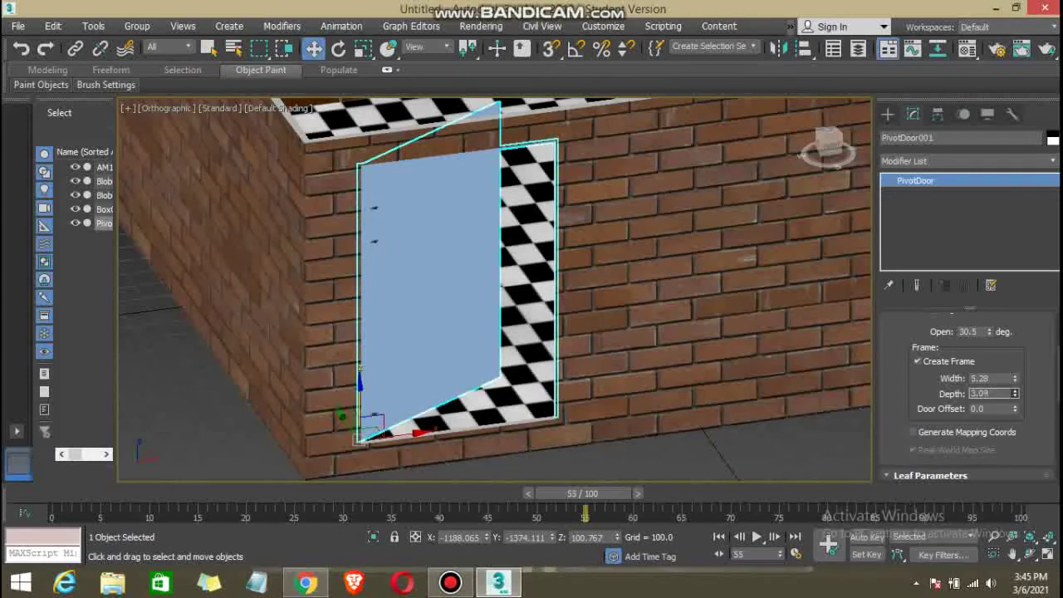
{"action": "type", "text": "3.89"}
{"action": "key", "text": "Return"}
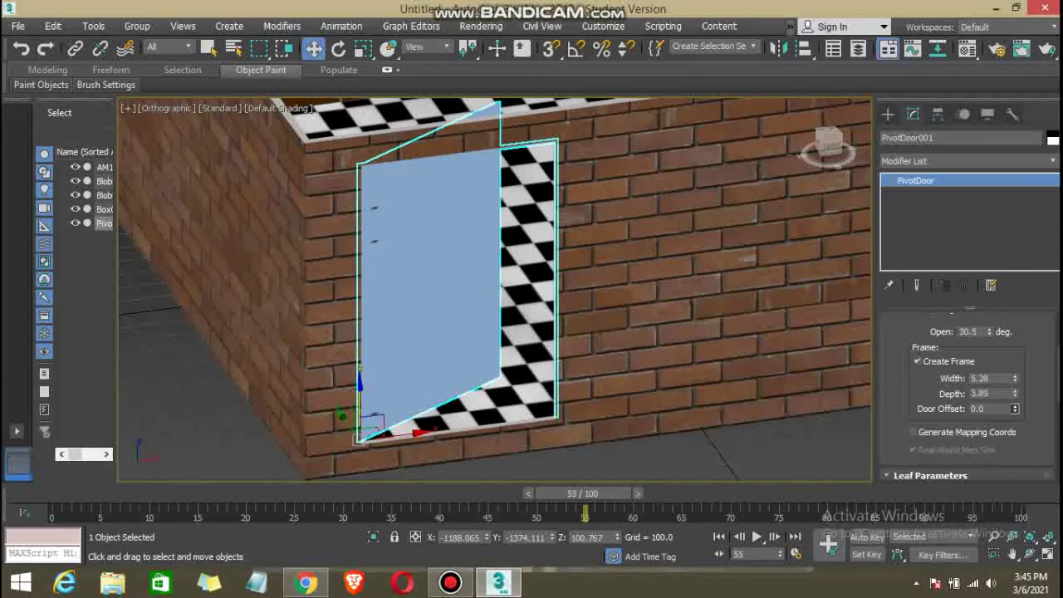
{"action": "scroll", "coordinate": [968, 391], "scroll_direction": "down", "scroll_amount": 3}
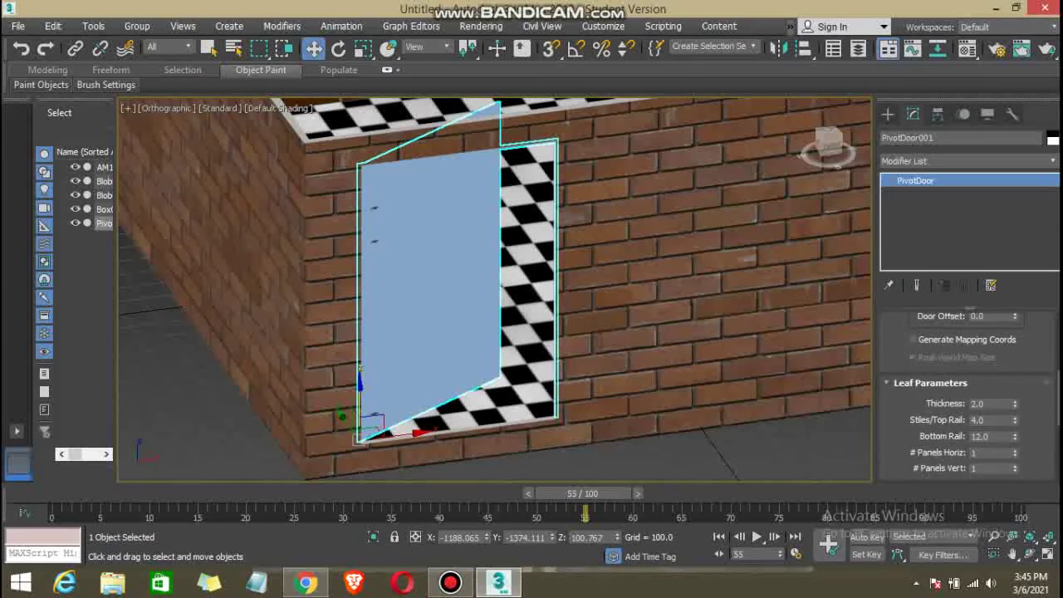
{"action": "scroll", "coordinate": [964, 395], "scroll_direction": "down", "scroll_amount": 1}
{"action": "left_click_drag", "start_coordinate": [1014, 383], "coordinate": [1014, 374]}
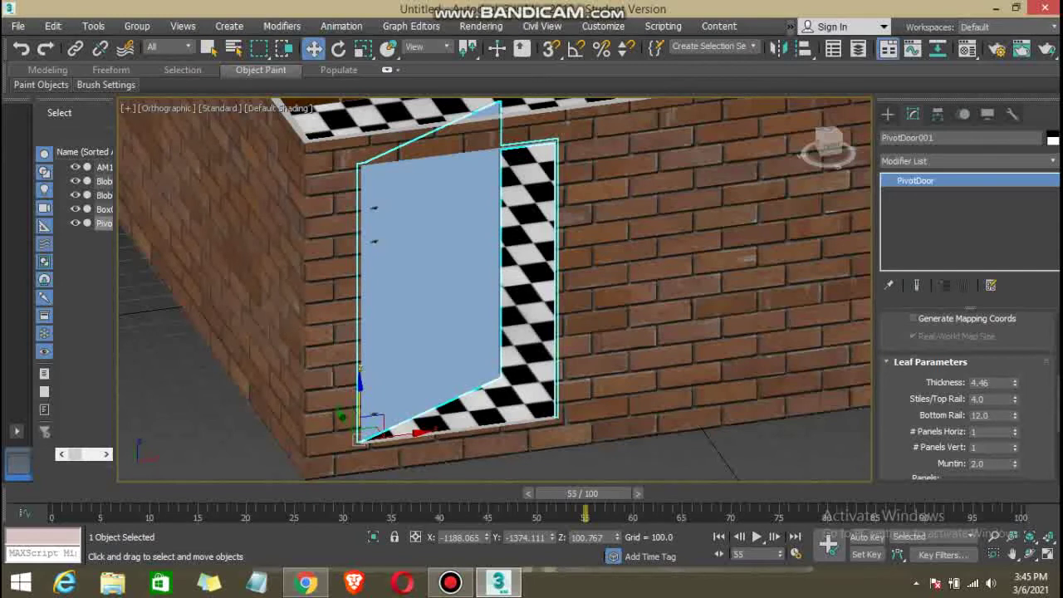
Set the door leaf's Stiles/Top Rail to 8.4, with 4 horizontal by 2 vertical panels.
{"action": "scroll", "coordinate": [968, 391], "scroll_direction": "down", "scroll_amount": 1}
{"action": "left_click_drag", "start_coordinate": [1015, 379], "coordinate": [1015, 357]}
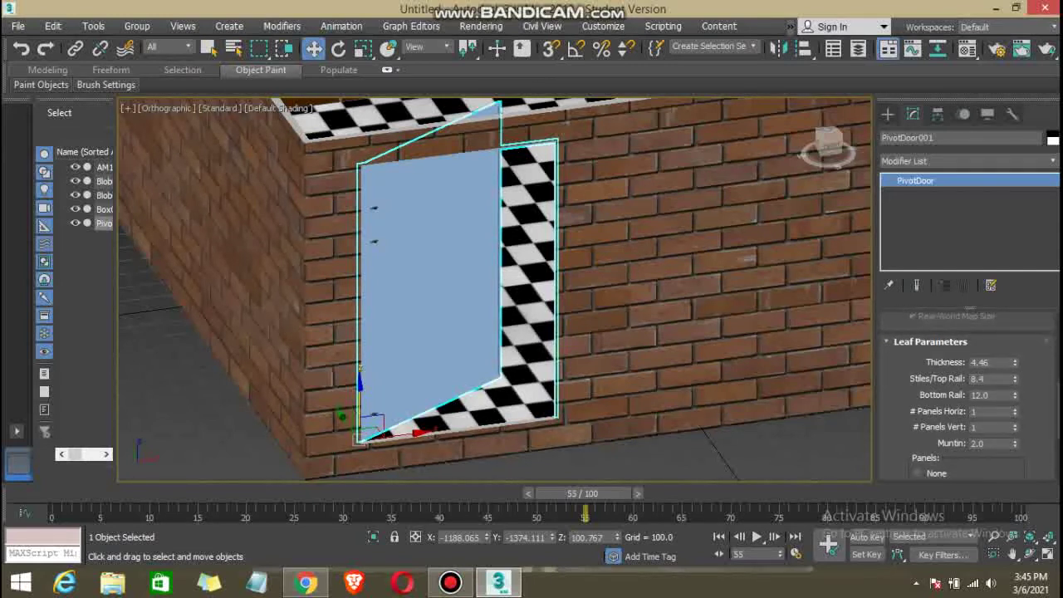
{"action": "left_click_drag", "start_coordinate": [1014, 412], "coordinate": [1014, 399]}
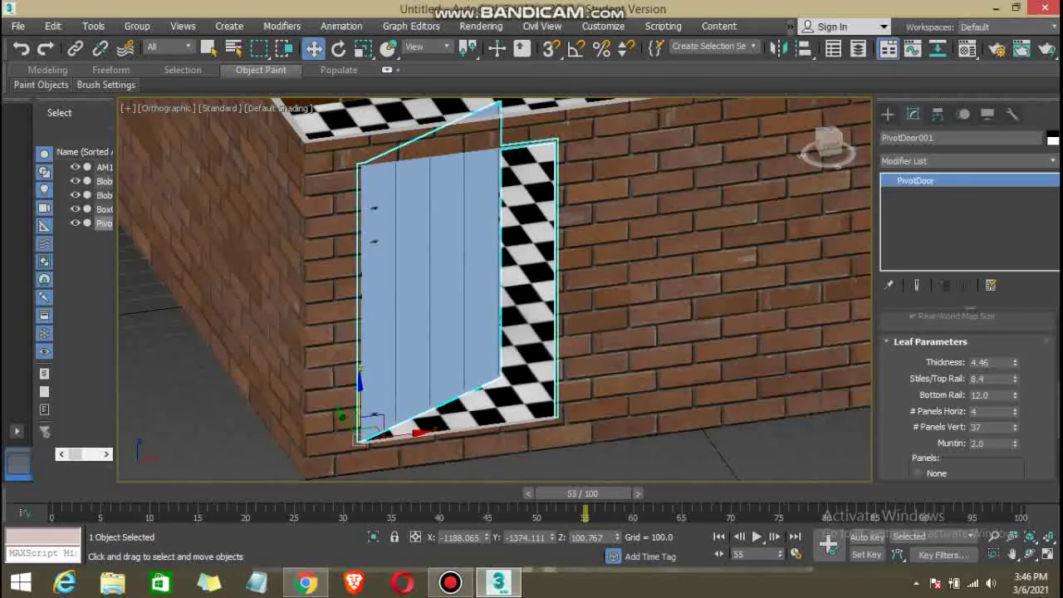
{"action": "type", "text": "1"}
{"action": "key", "text": "Return"}
{"action": "type", "text": "6"}
{"action": "key", "text": "Return"}
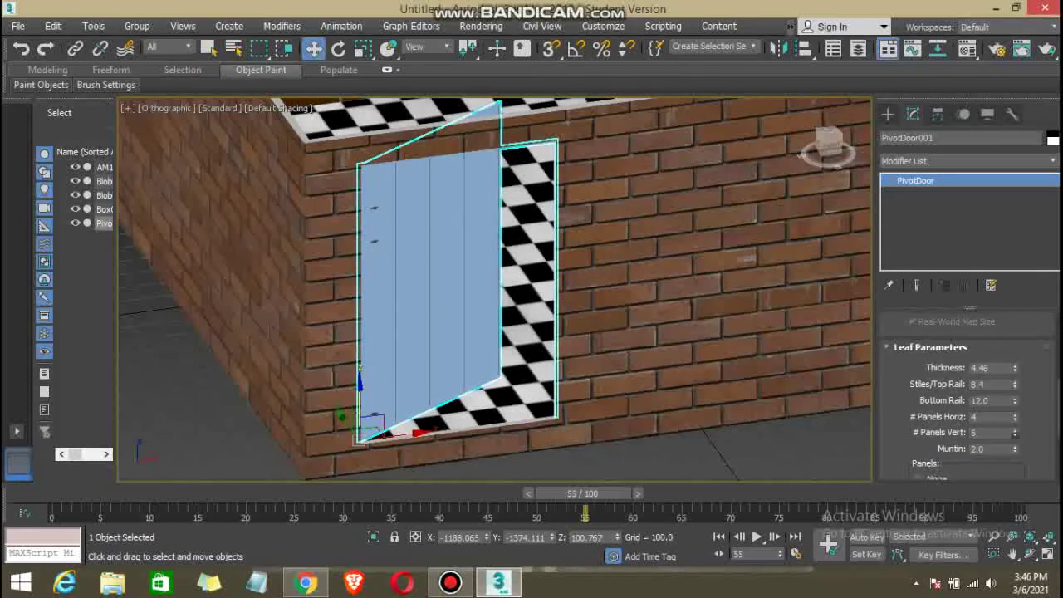
{"action": "type", "text": "2"}
{"action": "key", "text": "Return"}
Zoom and orbit the viewport around the door and wall to inspect the panelled leaf.
{"action": "scroll", "coordinate": [964, 399], "scroll_direction": "down", "scroll_amount": 1}
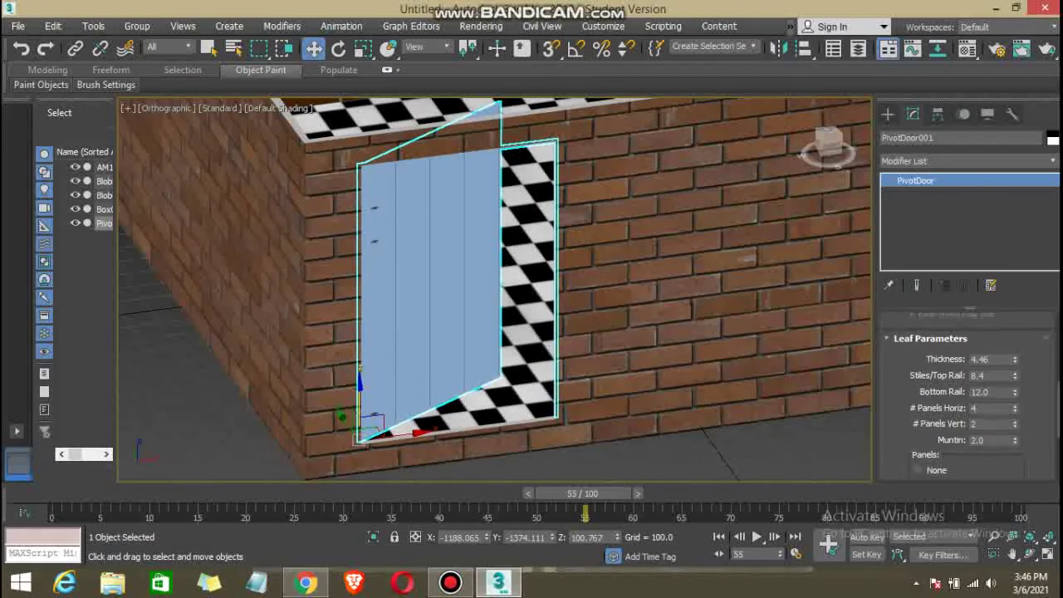
{"action": "scroll", "coordinate": [964, 399], "scroll_direction": "down", "scroll_amount": 1}
{"action": "scroll", "coordinate": [963, 399], "scroll_direction": "down", "scroll_amount": 1}
{"action": "scroll", "coordinate": [964, 395], "scroll_direction": "down", "scroll_amount": 1}
{"action": "scroll", "coordinate": [964, 395], "scroll_direction": "down", "scroll_amount": 1}
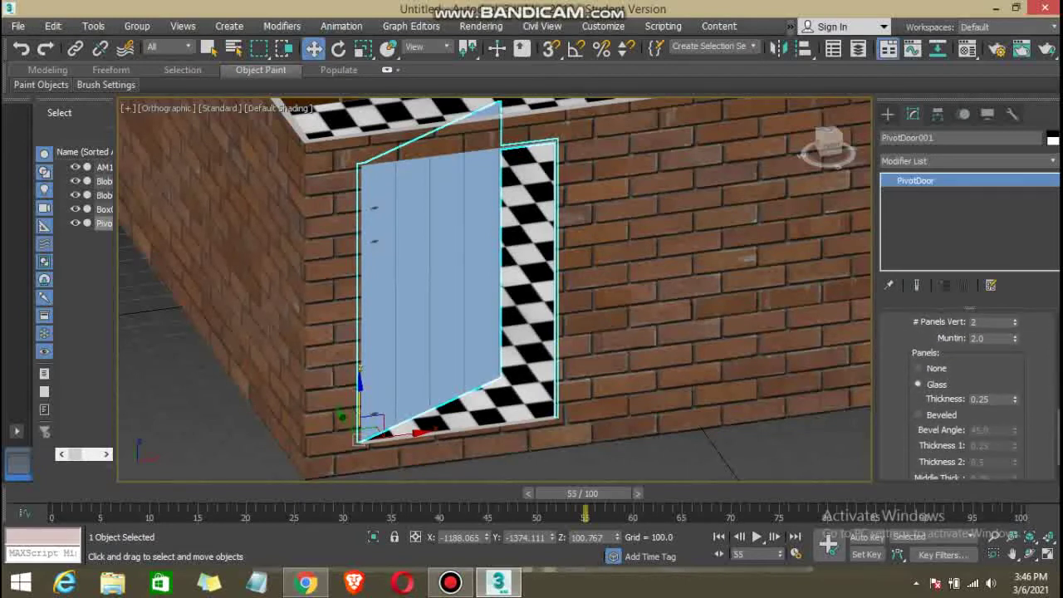
{"action": "scroll", "coordinate": [964, 394], "scroll_direction": "down", "scroll_amount": 1}
{"action": "scroll", "coordinate": [964, 390], "scroll_direction": "down", "scroll_amount": 1}
{"action": "scroll", "coordinate": [964, 390], "scroll_direction": "down", "scroll_amount": 1}
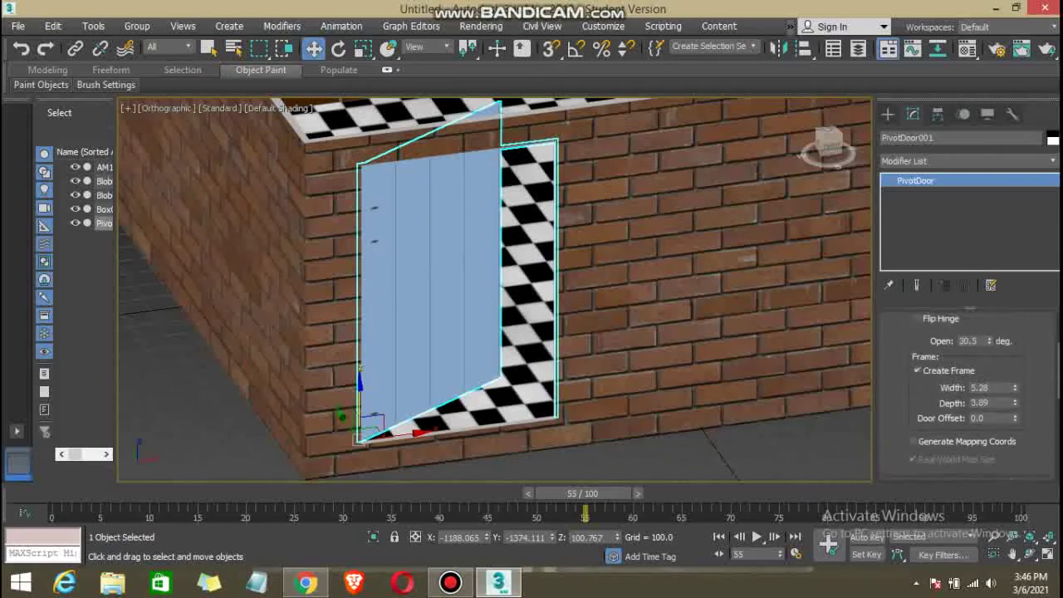
{"action": "scroll", "coordinate": [964, 390], "scroll_direction": "down", "scroll_amount": 1}
{"action": "mouse_move", "coordinate": [495, 290]}
{"action": "middle_mouse_down", "text": "alt"}
{"action": "mouse_move", "coordinate": [631, 287]}
{"action": "mouse_move", "coordinate": [491, 282]}
{"action": "middle_mouse_up", "text": "alt"}
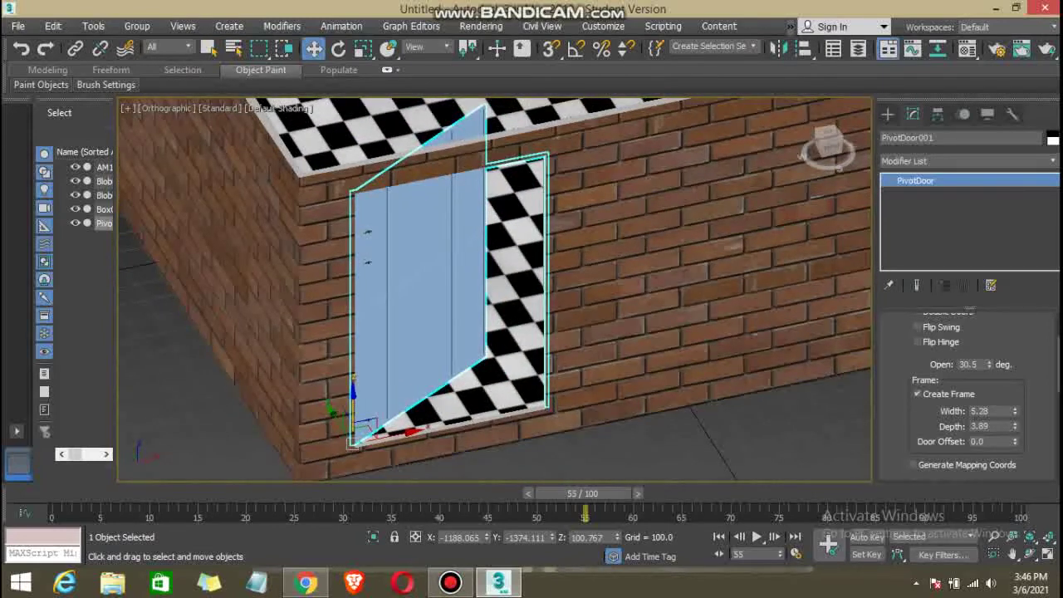
{"action": "scroll", "coordinate": [967, 391], "scroll_direction": "down", "scroll_amount": 1}
{"action": "scroll", "coordinate": [968, 390], "scroll_direction": "down", "scroll_amount": 3}
{"action": "scroll", "coordinate": [968, 391], "scroll_direction": "down", "scroll_amount": 1}
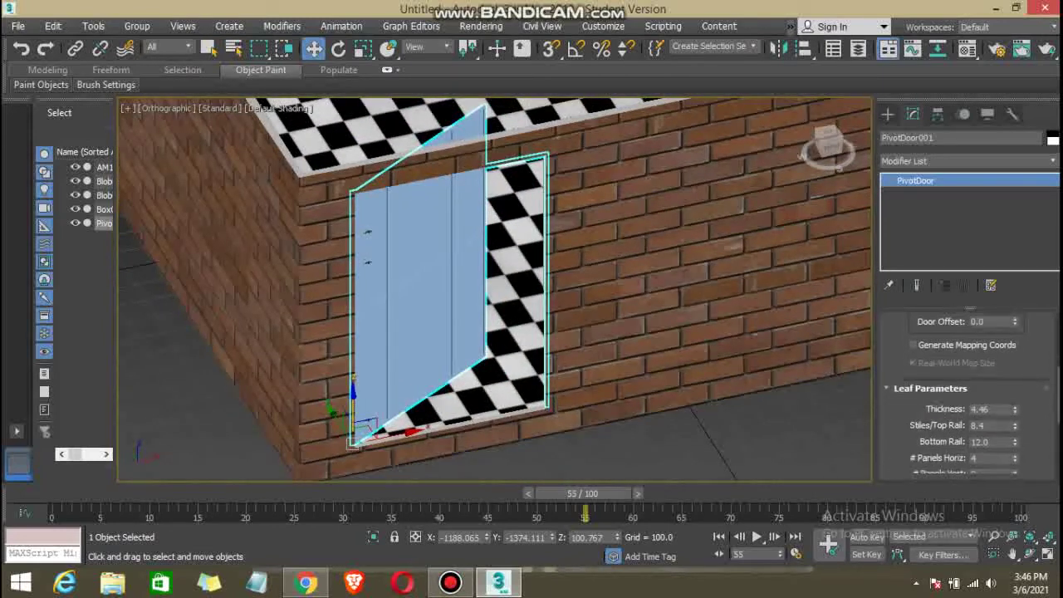
{"action": "scroll", "coordinate": [968, 391], "scroll_direction": "down", "scroll_amount": 1}
{"action": "scroll", "coordinate": [967, 390], "scroll_direction": "down", "scroll_amount": 1}
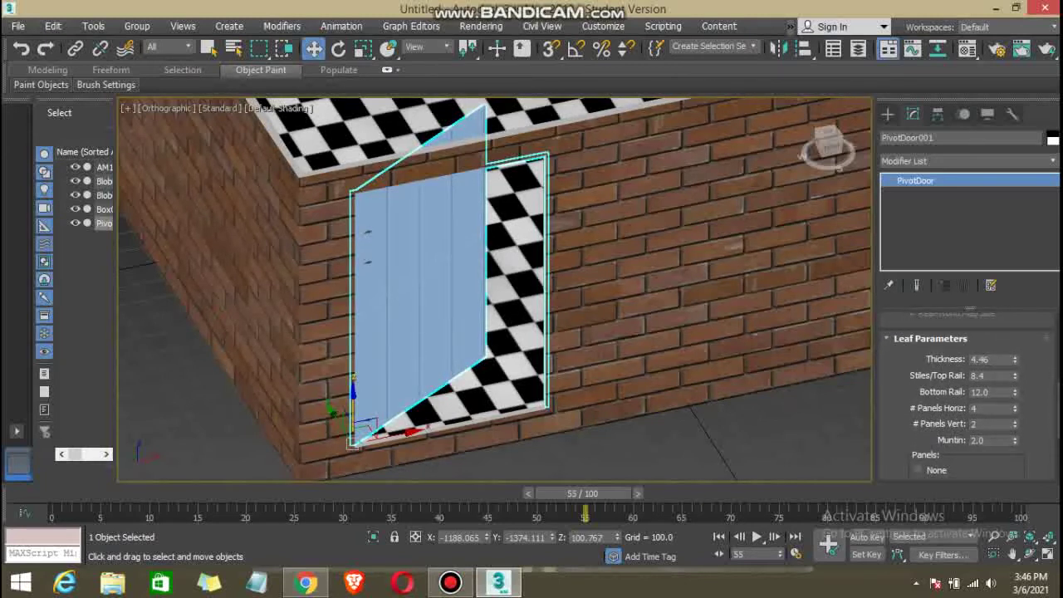
{"action": "scroll", "coordinate": [968, 390], "scroll_direction": "down", "scroll_amount": 2}
{"action": "scroll", "coordinate": [968, 390], "scroll_direction": "down", "scroll_amount": 1}
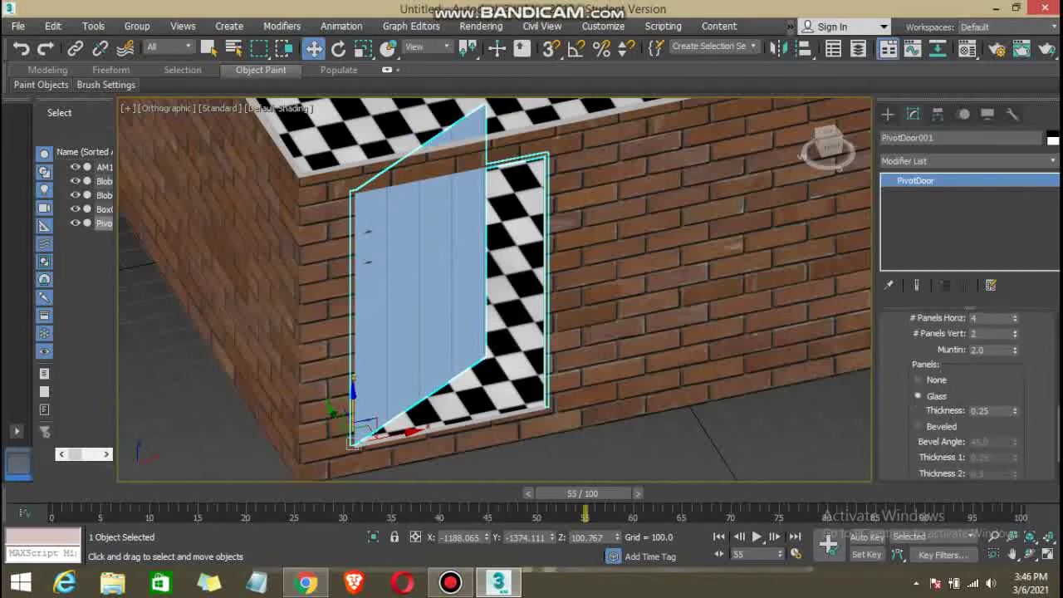
{"action": "scroll", "coordinate": [968, 390], "scroll_direction": "down", "scroll_amount": 1}
{"action": "scroll", "coordinate": [968, 391], "scroll_direction": "down", "scroll_amount": 1}
{"action": "scroll", "coordinate": [968, 390], "scroll_direction": "down", "scroll_amount": 1}
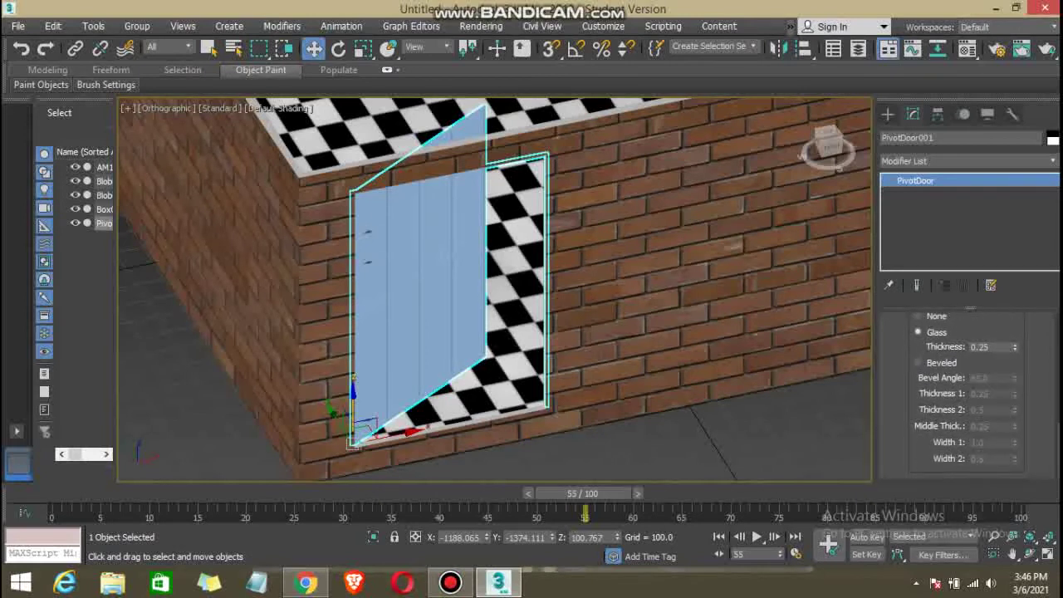
{"action": "scroll", "coordinate": [968, 391], "scroll_direction": "up", "scroll_amount": 3}
{"action": "scroll", "coordinate": [968, 391], "scroll_direction": "up", "scroll_amount": 3}
{"action": "scroll", "coordinate": [968, 391], "scroll_direction": "up", "scroll_amount": 1}
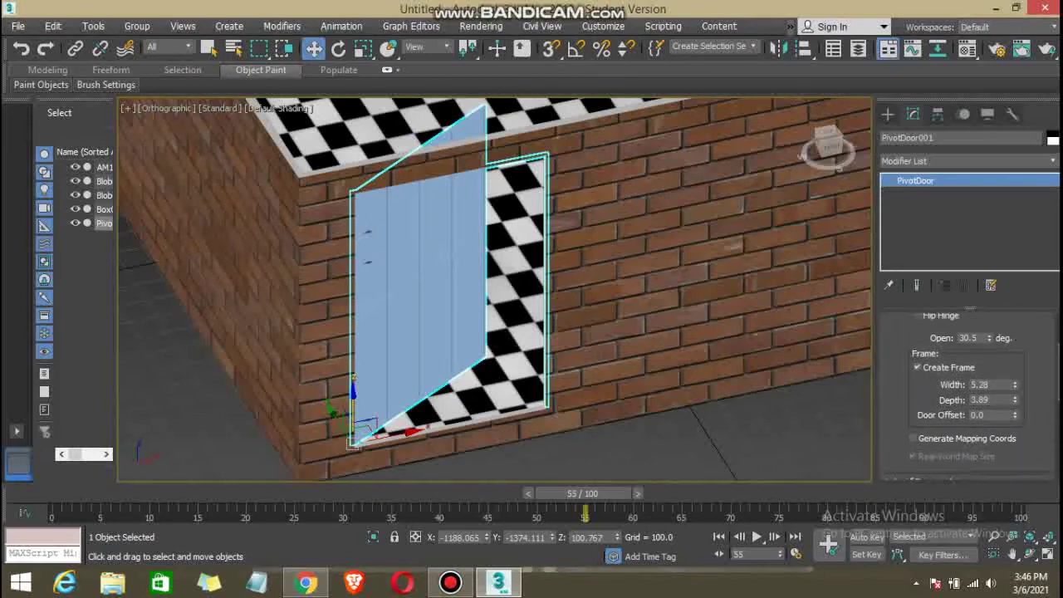
{"action": "scroll", "coordinate": [968, 391], "scroll_direction": "up", "scroll_amount": 2}
{"action": "scroll", "coordinate": [968, 390], "scroll_direction": "up", "scroll_amount": 1}
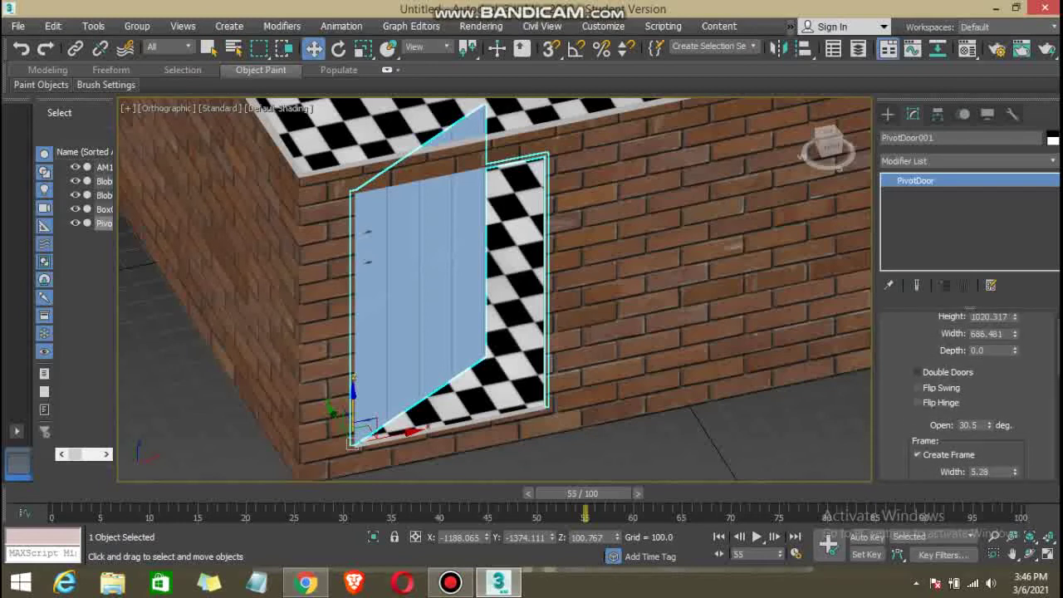
{"action": "left_click", "coordinate": [918, 373]}
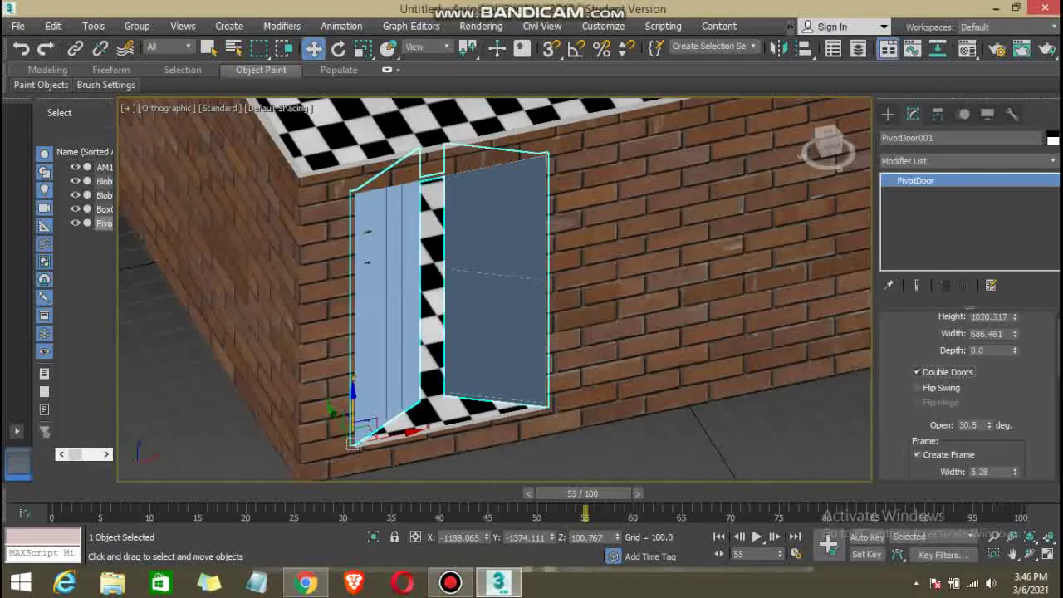
{"action": "left_click", "coordinate": [917, 388]}
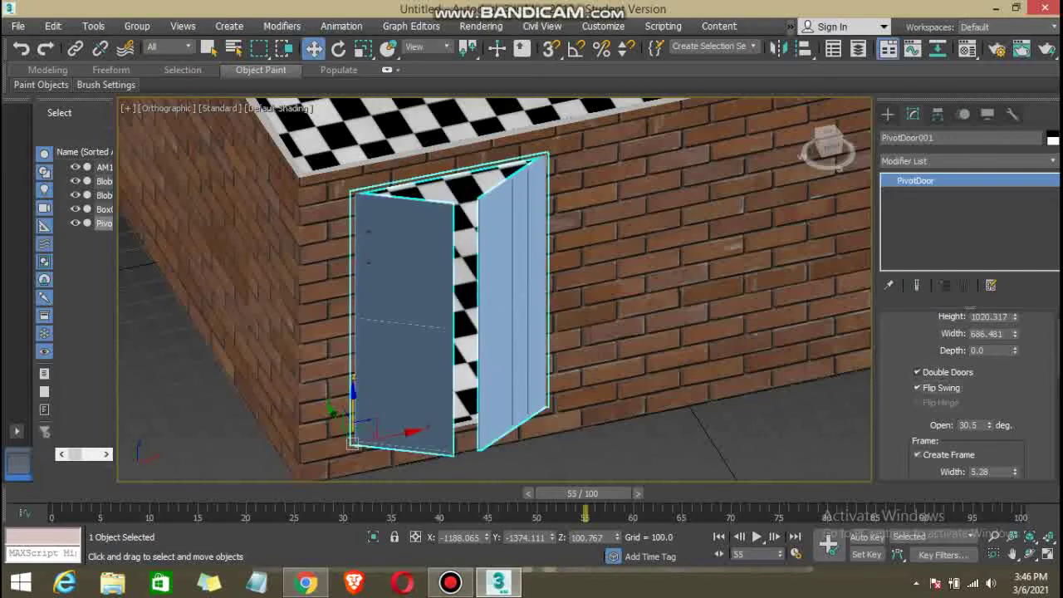
{"action": "left_click", "coordinate": [917, 372]}
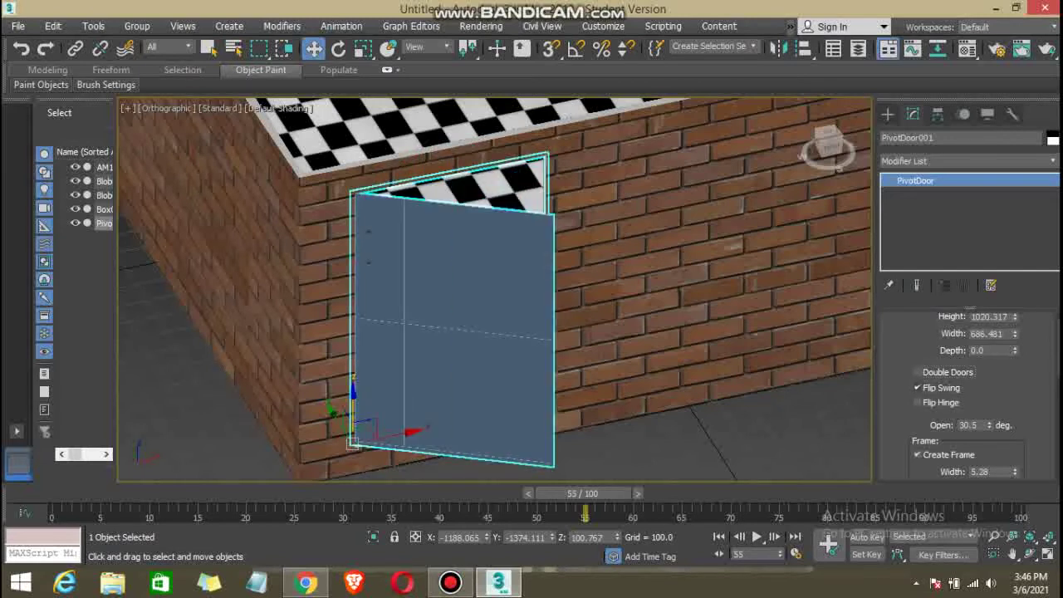
{"action": "left_click", "coordinate": [917, 402]}
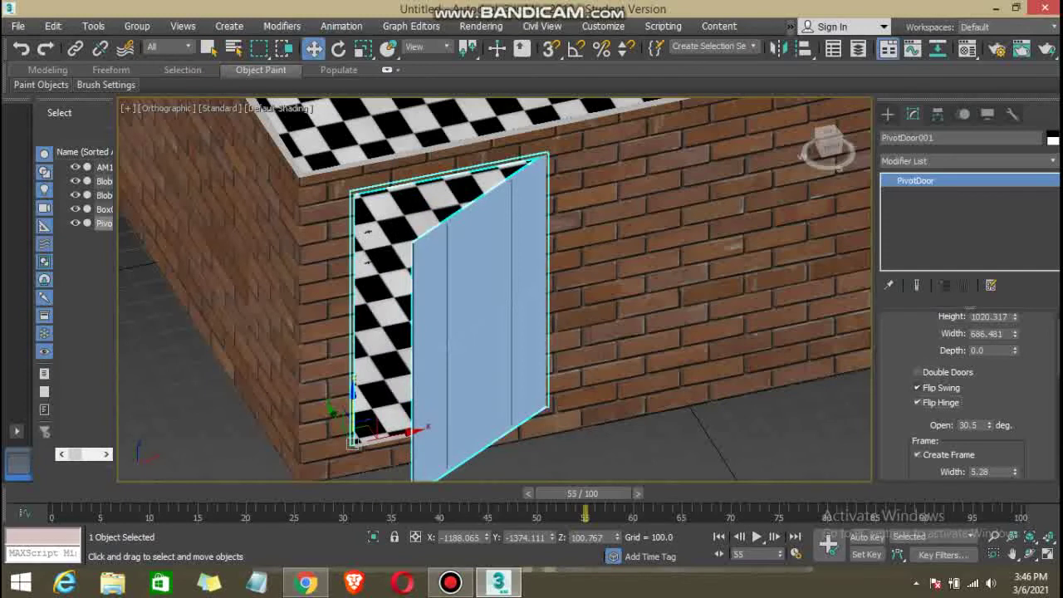
{"action": "left_click", "coordinate": [917, 387]}
{"action": "left_click", "coordinate": [918, 387]}
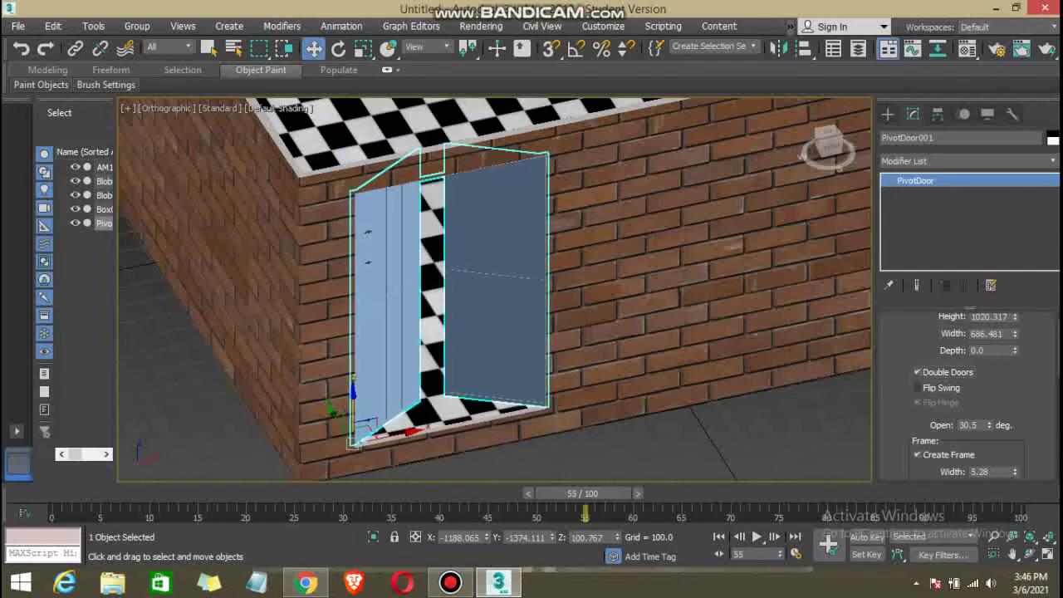
{"action": "left_click", "coordinate": [917, 372]}
{"action": "left_click", "coordinate": [917, 387]}
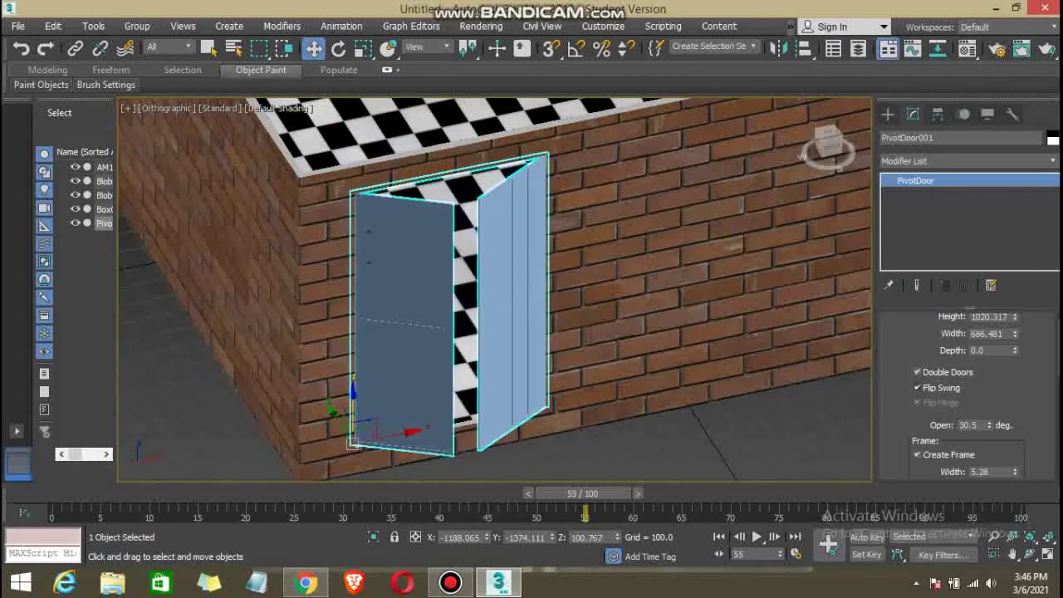
{"action": "left_click", "coordinate": [918, 372]}
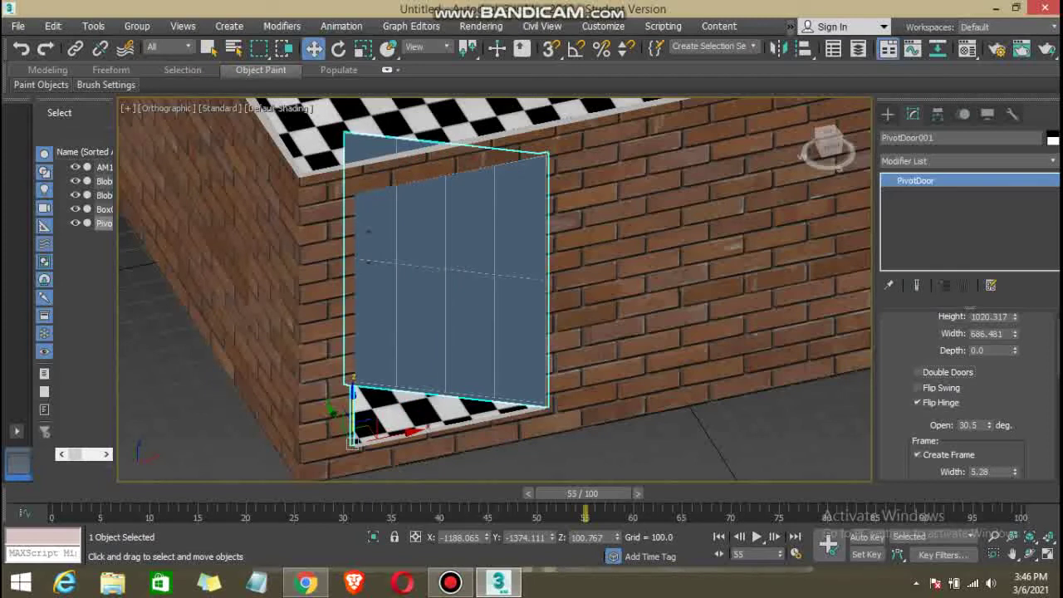
{"action": "left_click", "coordinate": [917, 403]}
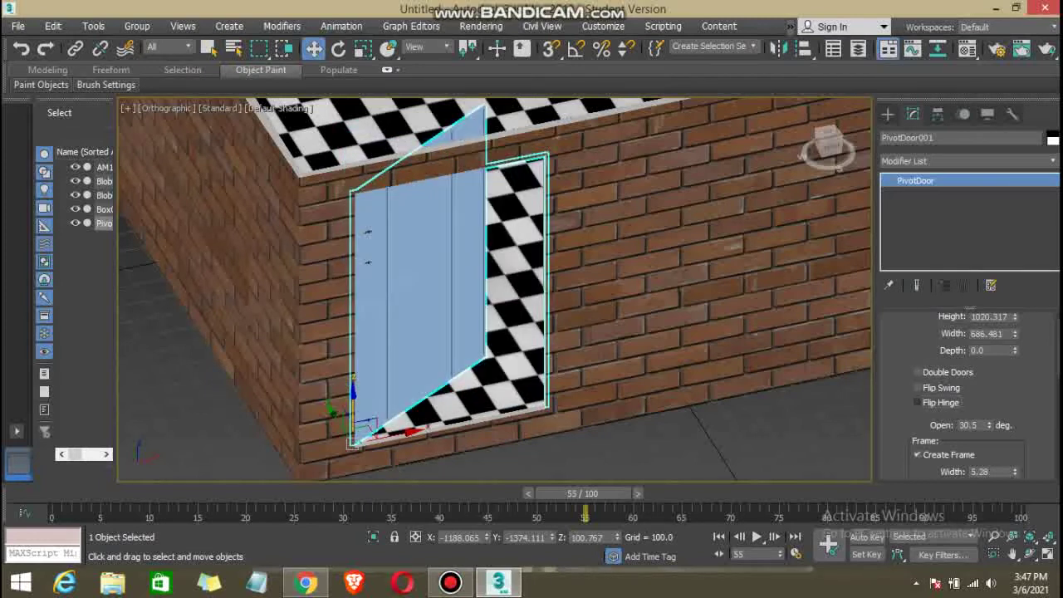
{"action": "middle_click_drag", "start_coordinate": [581, 332], "coordinate": [564, 339]}
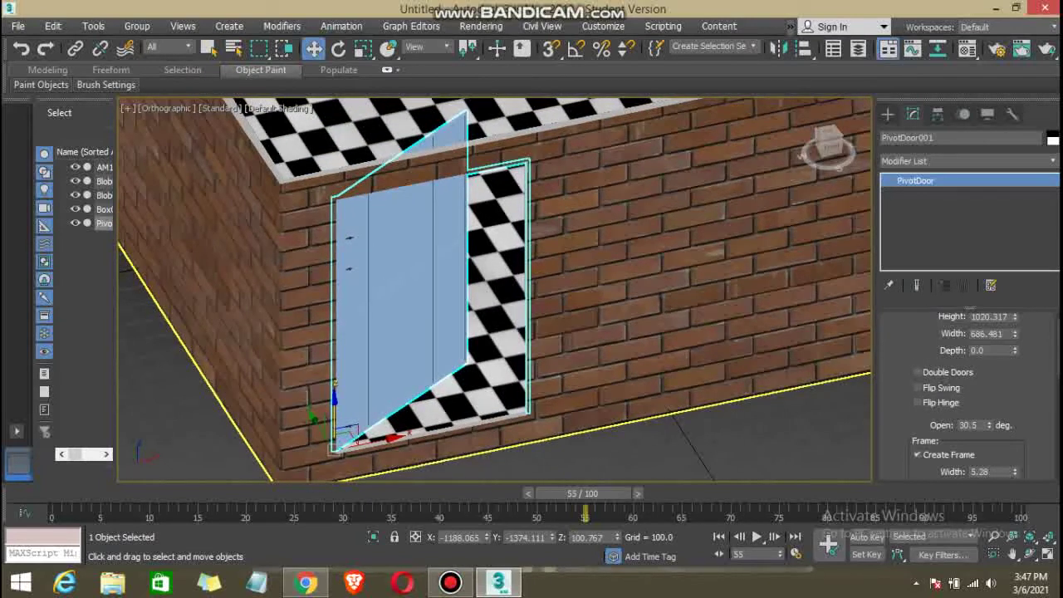
Select PivotDoor001 and turn on Generate Mapping Coords.
{"action": "scroll", "coordinate": [968, 391], "scroll_direction": "down", "scroll_amount": 5}
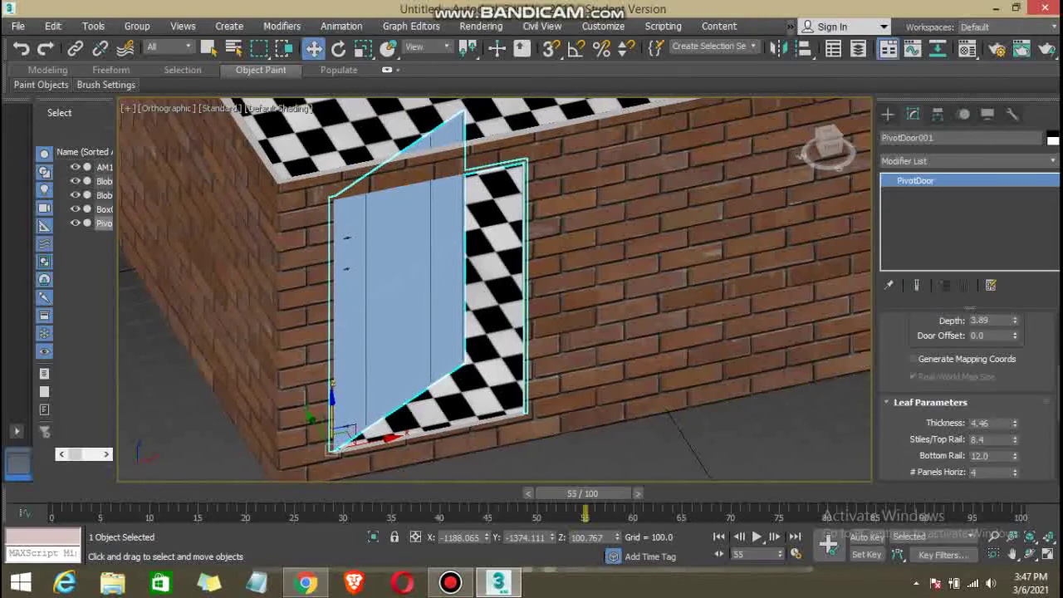
{"action": "mouse_move", "coordinate": [532, 332]}
{"action": "middle_mouse_down", "text": "alt"}
{"action": "mouse_move", "coordinate": [498, 332]}
{"action": "mouse_move", "coordinate": [532, 332]}
{"action": "middle_mouse_up", "text": "alt"}
{"action": "key", "text": "ctrl+d"}
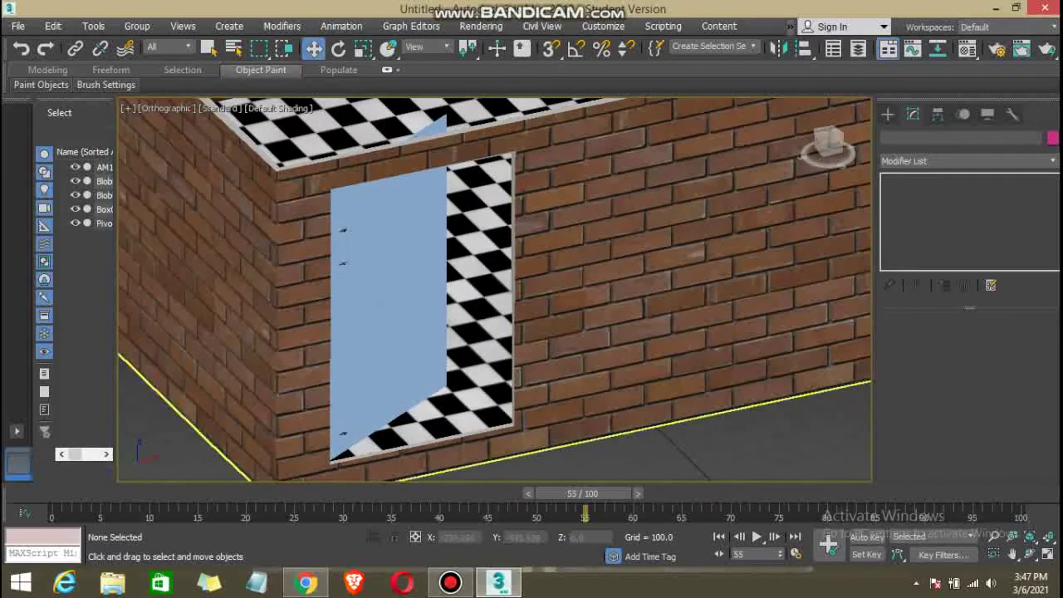
{"action": "left_click", "coordinate": [390, 291]}
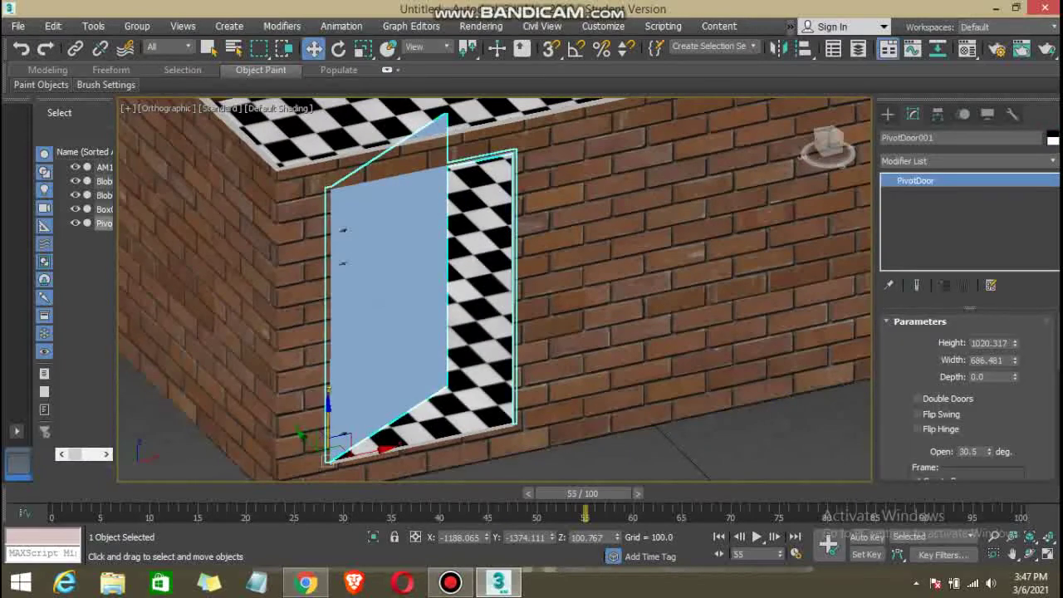
{"action": "scroll", "coordinate": [968, 391], "scroll_direction": "down", "scroll_amount": 2}
{"action": "scroll", "coordinate": [968, 391], "scroll_direction": "down", "scroll_amount": 2}
{"action": "scroll", "coordinate": [968, 390], "scroll_direction": "down", "scroll_amount": 1}
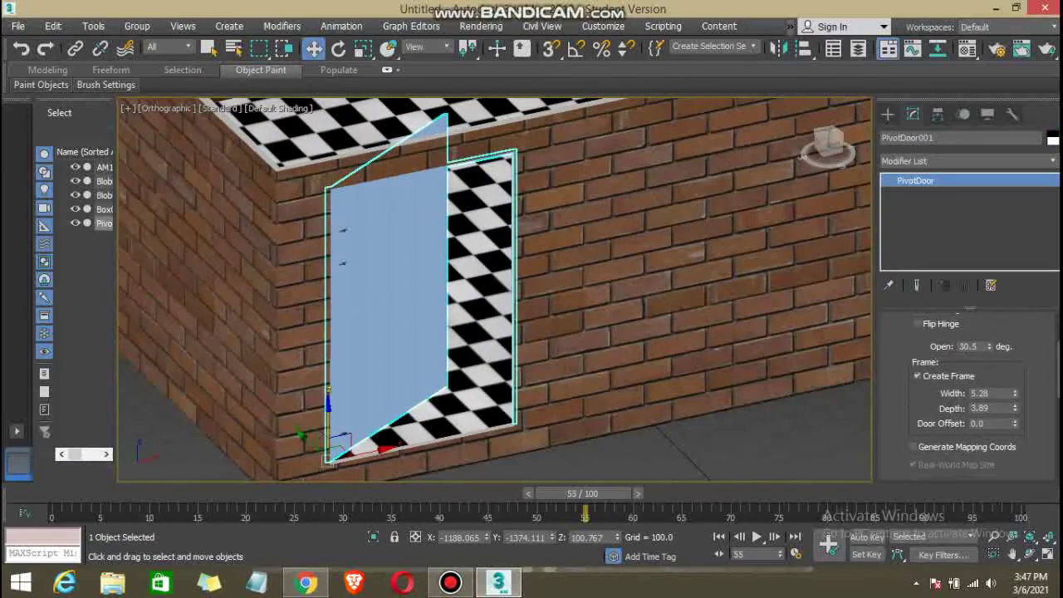
{"action": "scroll", "coordinate": [968, 391], "scroll_direction": "down", "scroll_amount": 2}
{"action": "scroll", "coordinate": [968, 391], "scroll_direction": "down", "scroll_amount": 1}
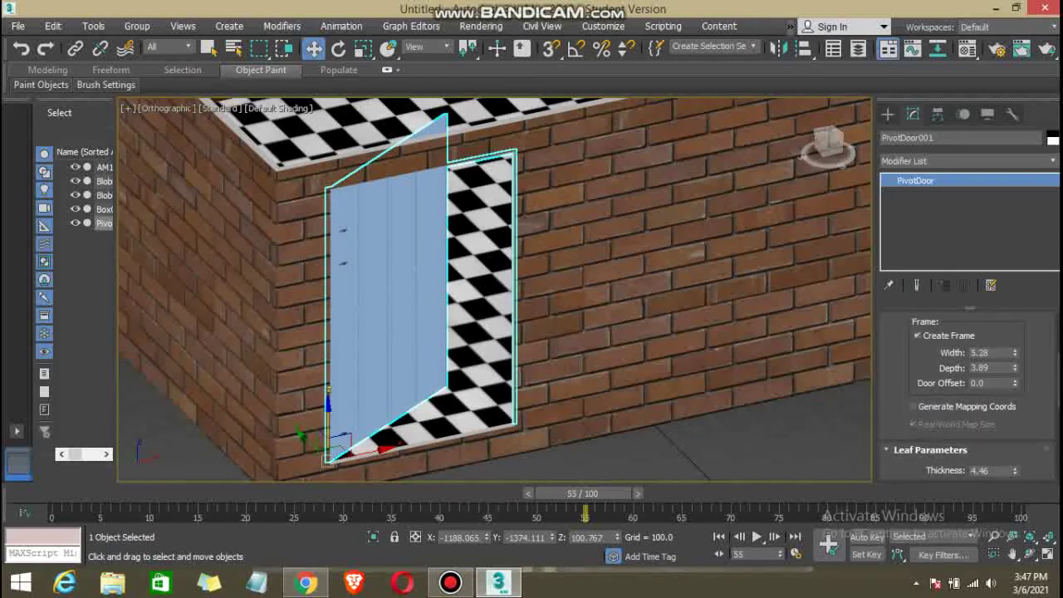
{"action": "scroll", "coordinate": [968, 391], "scroll_direction": "down", "scroll_amount": 1}
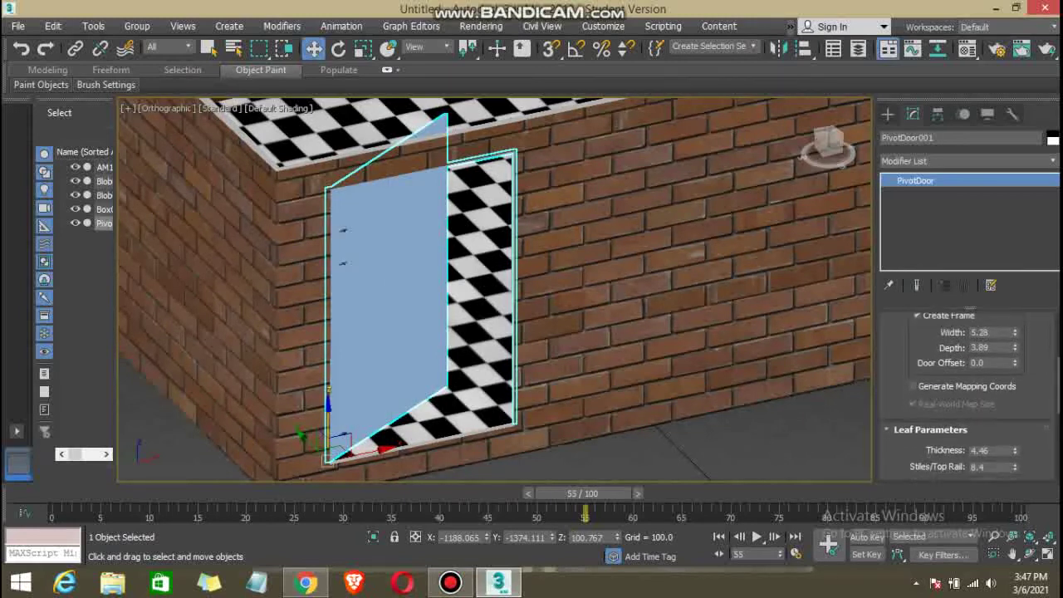
{"action": "left_click", "coordinate": [913, 386]}
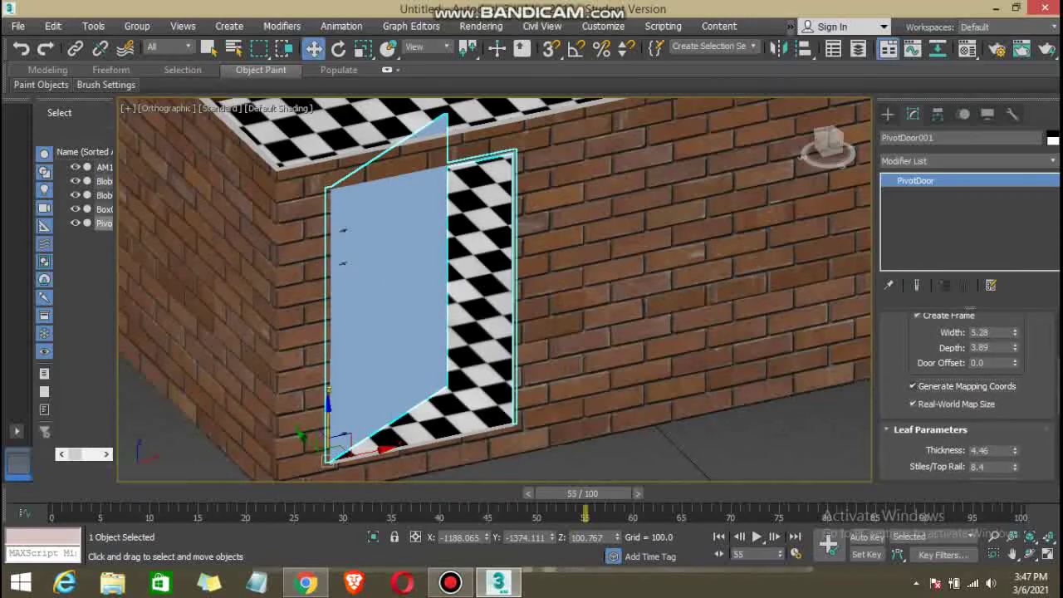
Set # Panels Horiz to 1 and make the door's panels Beveled, then deselect it.
{"action": "scroll", "coordinate": [968, 390], "scroll_direction": "down", "scroll_amount": 2}
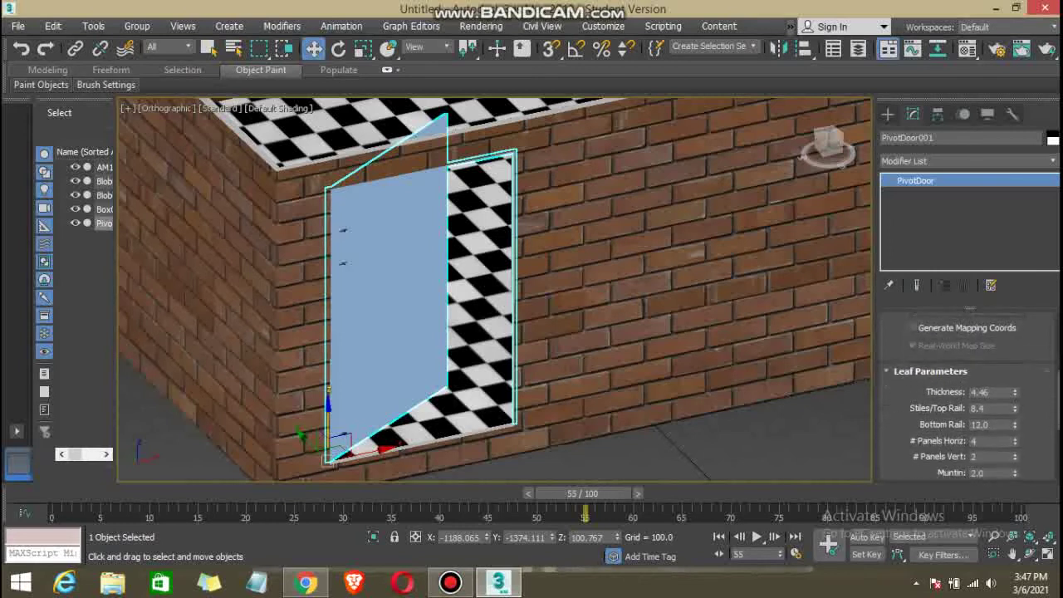
{"action": "scroll", "coordinate": [968, 390], "scroll_direction": "down", "scroll_amount": 2}
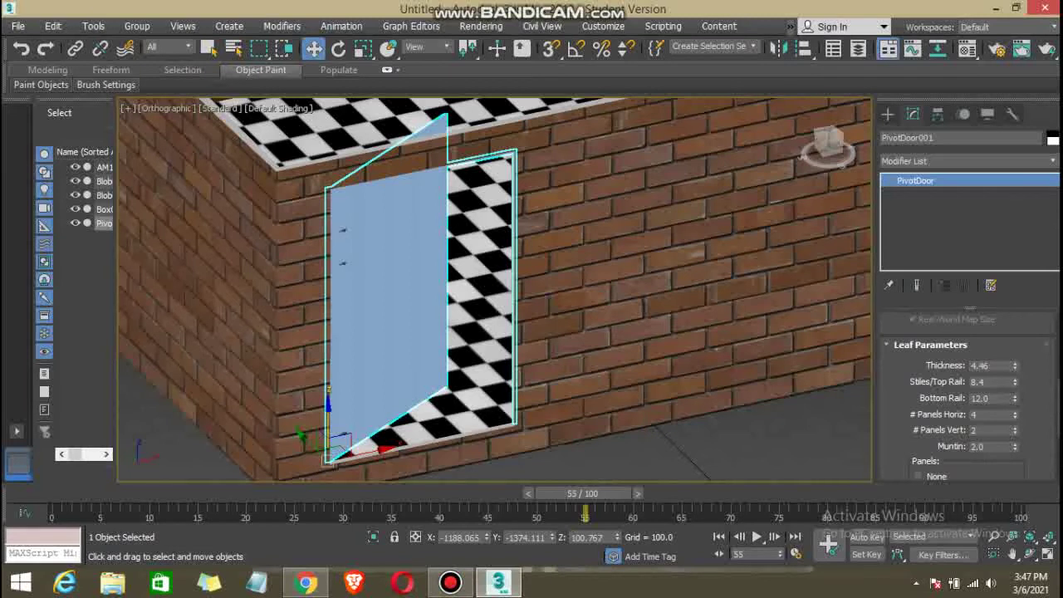
{"action": "right_click", "coordinate": [1015, 418]}
{"action": "scroll", "coordinate": [968, 399], "scroll_direction": "down", "scroll_amount": 2}
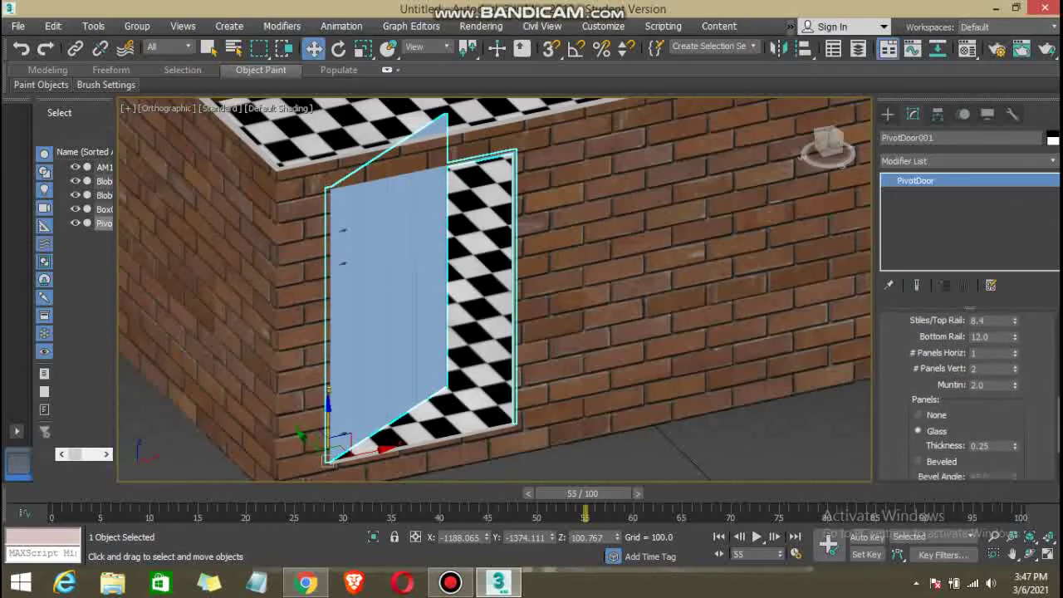
{"action": "left_click", "coordinate": [919, 403]}
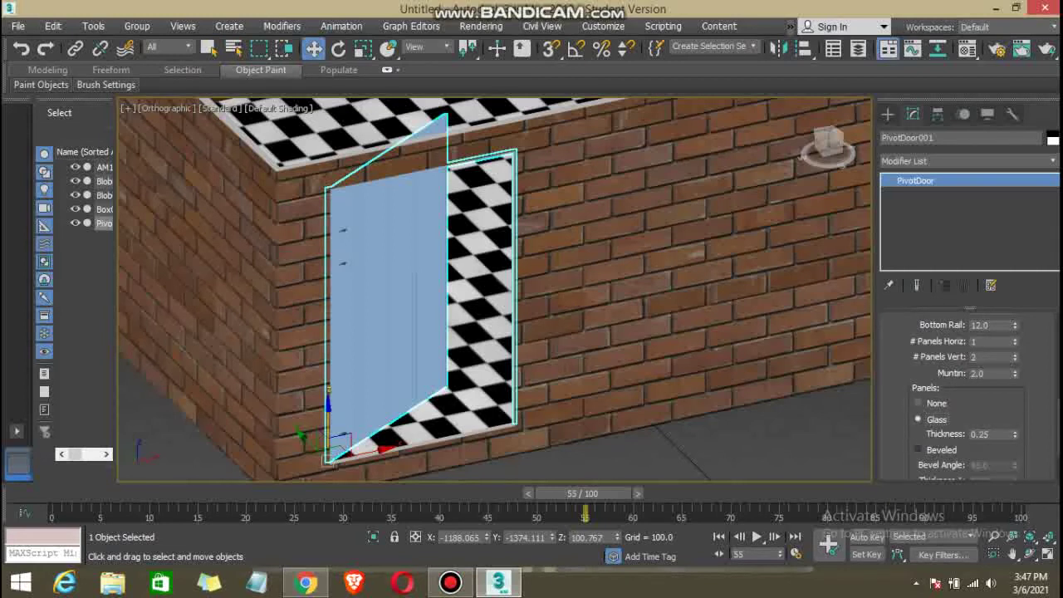
{"action": "left_click", "coordinate": [919, 449]}
{"action": "scroll", "coordinate": [964, 397], "scroll_direction": "down", "scroll_amount": 1}
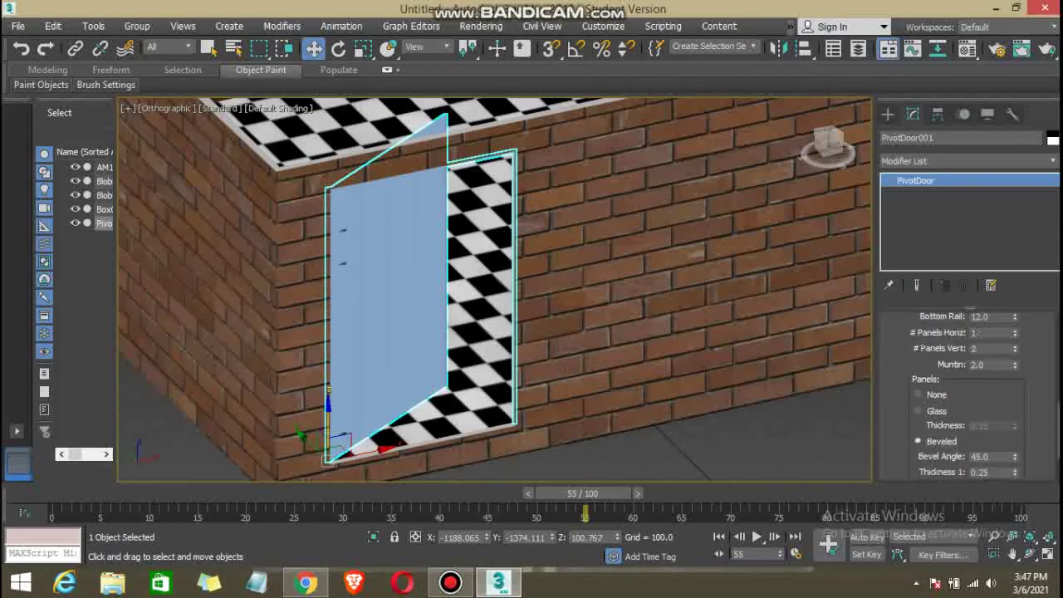
{"action": "scroll", "coordinate": [964, 398], "scroll_direction": "down", "scroll_amount": 1}
{"action": "key", "text": "ctrl+d"}
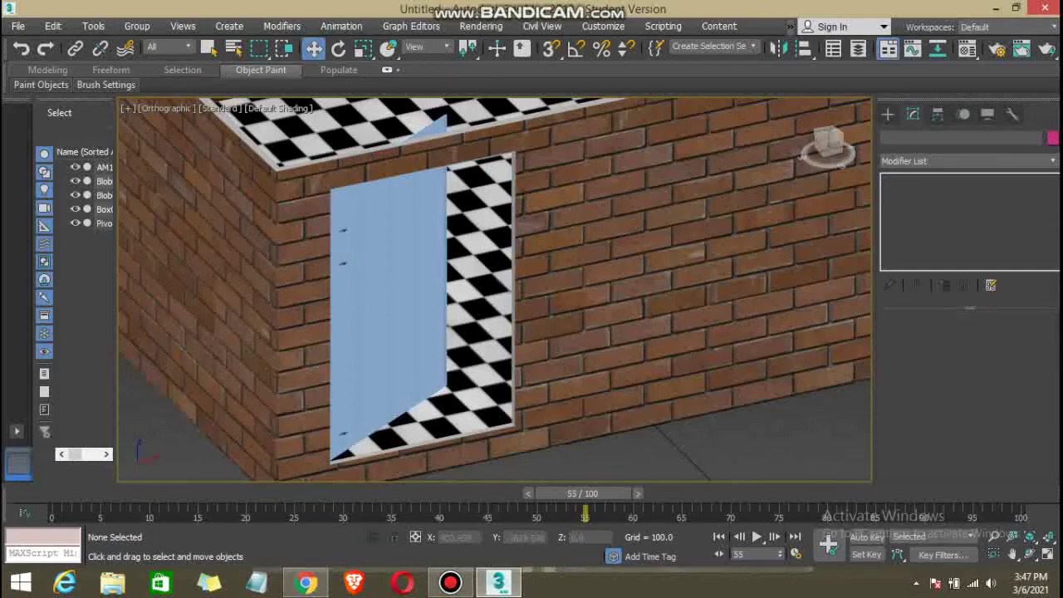
Switch to the four-viewport layout and frame the walls in the Top view.
{"action": "mouse_move", "coordinate": [495, 290]}
{"action": "middle_mouse_down", "text": "alt"}
{"action": "mouse_move", "coordinate": [461, 299]}
{"action": "mouse_move", "coordinate": [798, 413]}
{"action": "mouse_move", "coordinate": [866, 395]}
{"action": "mouse_move", "coordinate": [760, 401]}
{"action": "middle_mouse_up", "text": "alt"}
{"action": "scroll", "coordinate": [498, 291], "scroll_direction": "down", "scroll_amount": 2}
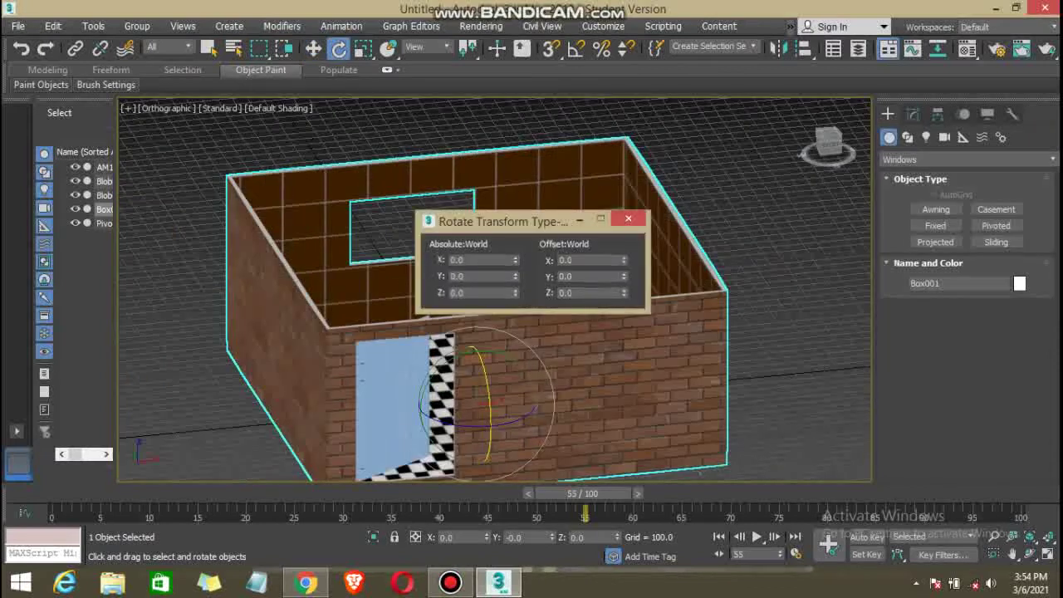
{"action": "key", "text": "F12"}
{"action": "middle_click_drag", "start_coordinate": [760, 401], "coordinate": [760, 374], "text": "alt"}
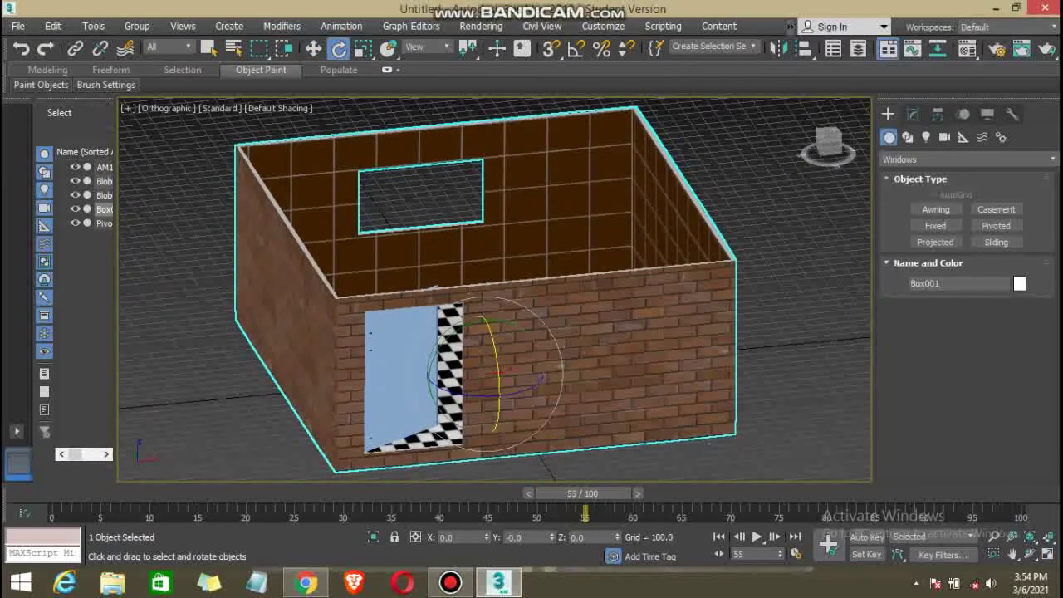
{"action": "key", "text": "alt+w"}
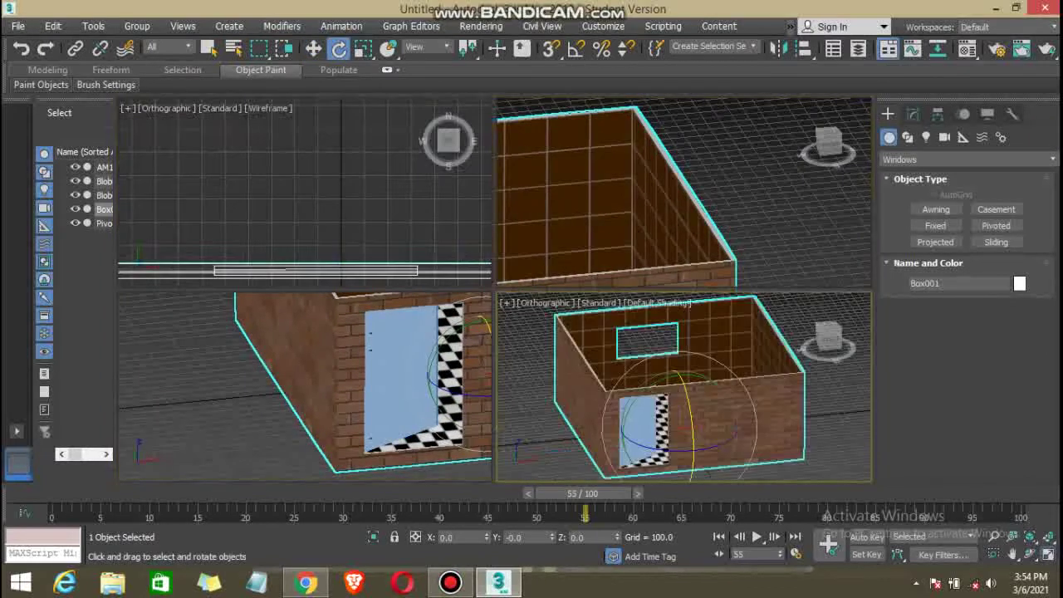
{"action": "mouse_move", "coordinate": [308, 249]}
{"action": "middle_mouse_down"}
{"action": "mouse_move", "coordinate": [307, 191]}
{"action": "mouse_move", "coordinate": [307, 249]}
{"action": "mouse_move", "coordinate": [307, 199]}
{"action": "mouse_move", "coordinate": [245, 212]}
{"action": "middle_mouse_up"}
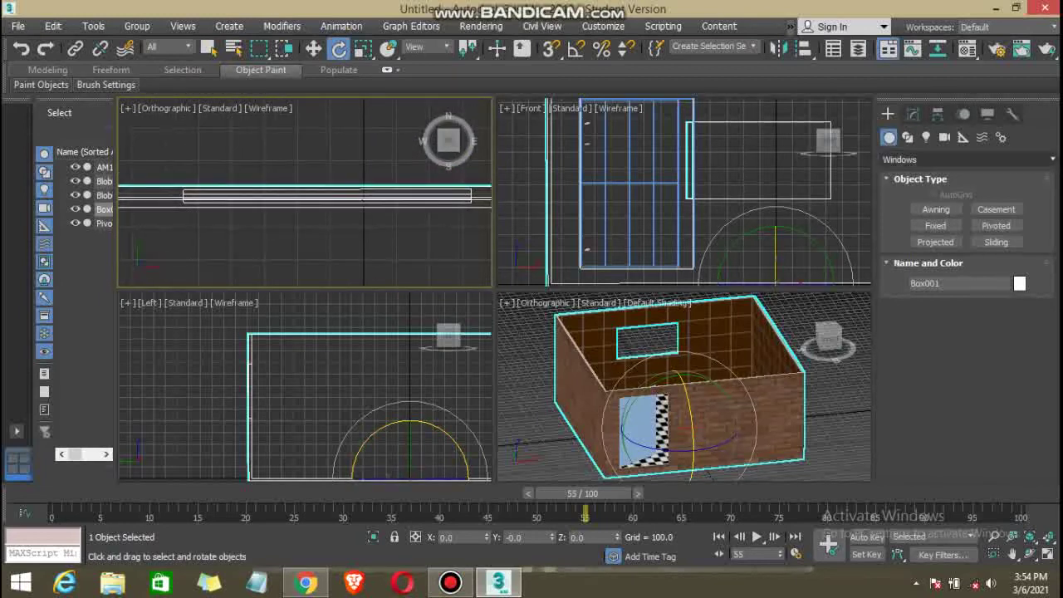
Create a casement window in the Top view, about 876 wide and 556 deep, and set its height.
{"action": "left_click", "coordinate": [964, 159]}
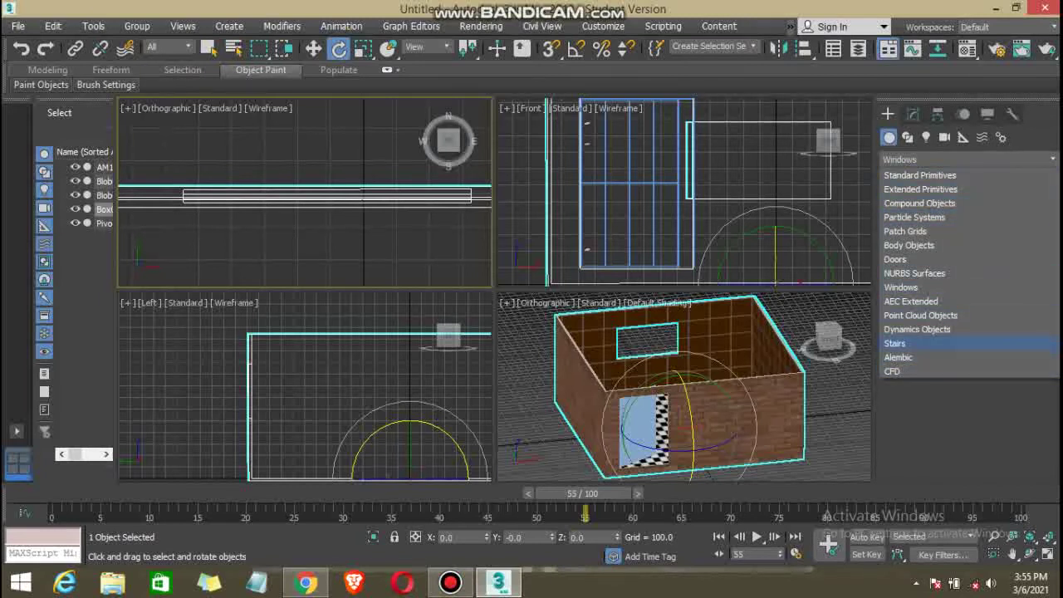
{"action": "left_click", "coordinate": [906, 286]}
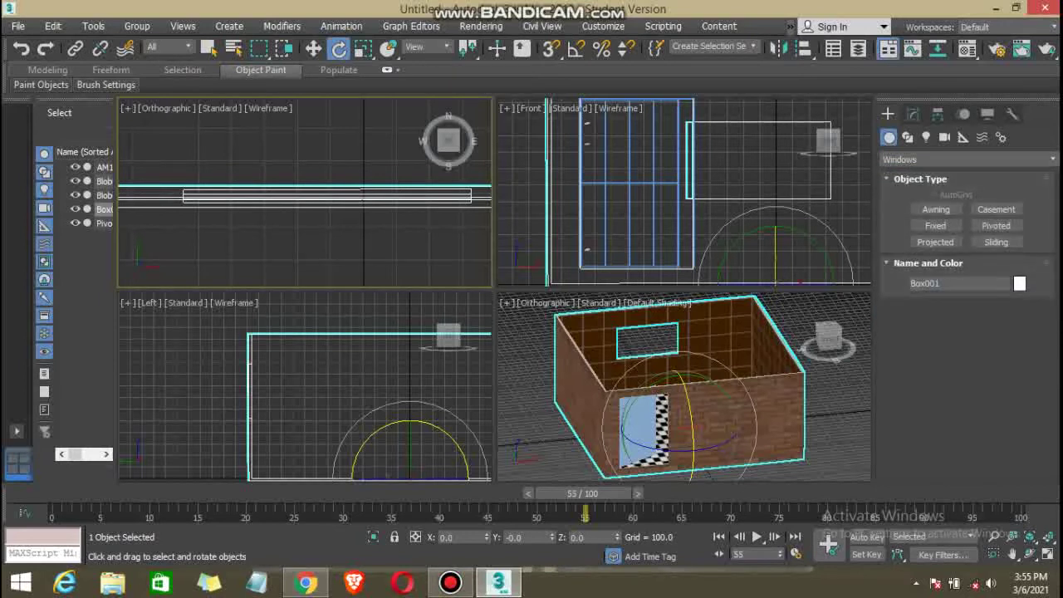
{"action": "left_click", "coordinate": [996, 209]}
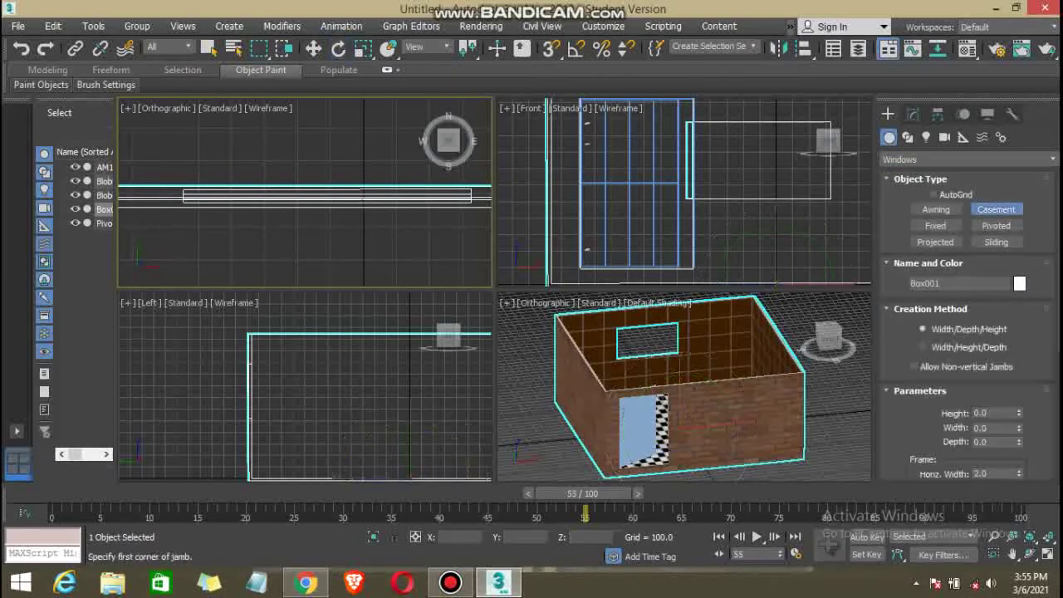
{"action": "middle_click_drag", "start_coordinate": [299, 241], "coordinate": [267, 246]}
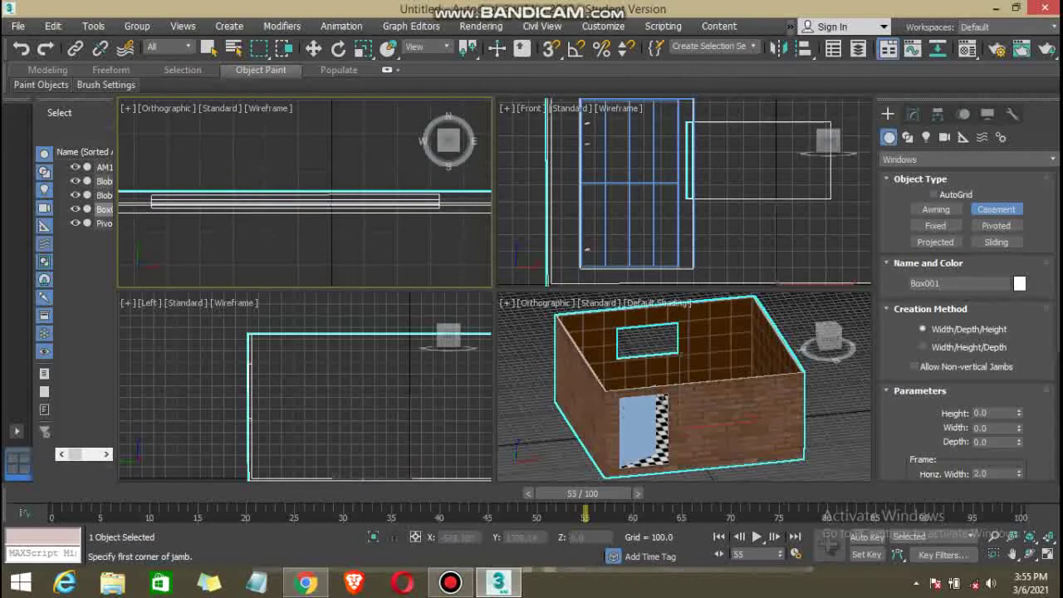
{"action": "left_click_drag", "start_coordinate": [153, 200], "coordinate": [396, 200]}
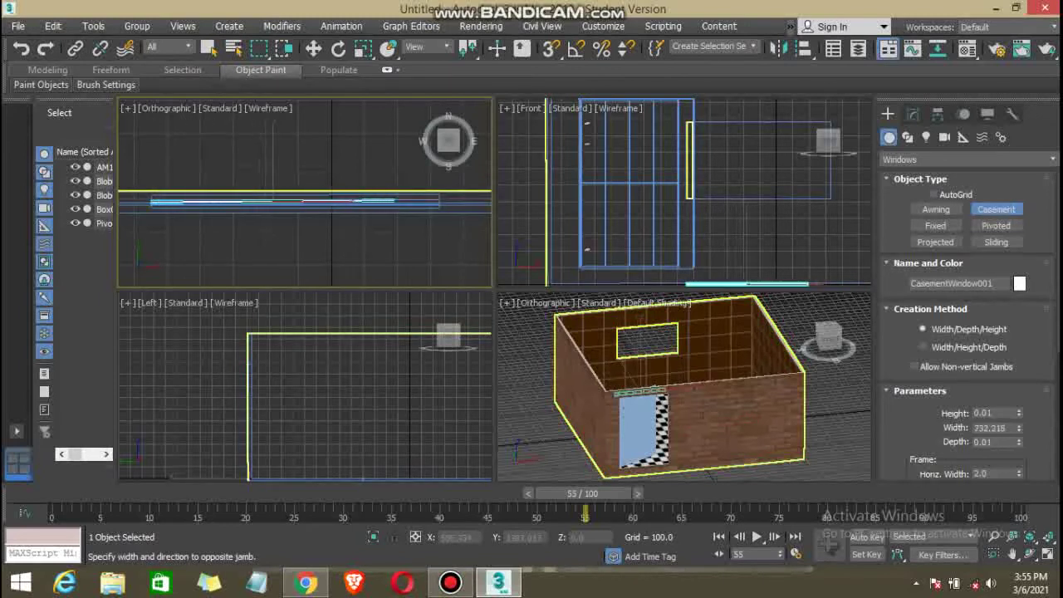
{"action": "left_click_drag", "start_coordinate": [438, 200], "coordinate": [441, 200]}
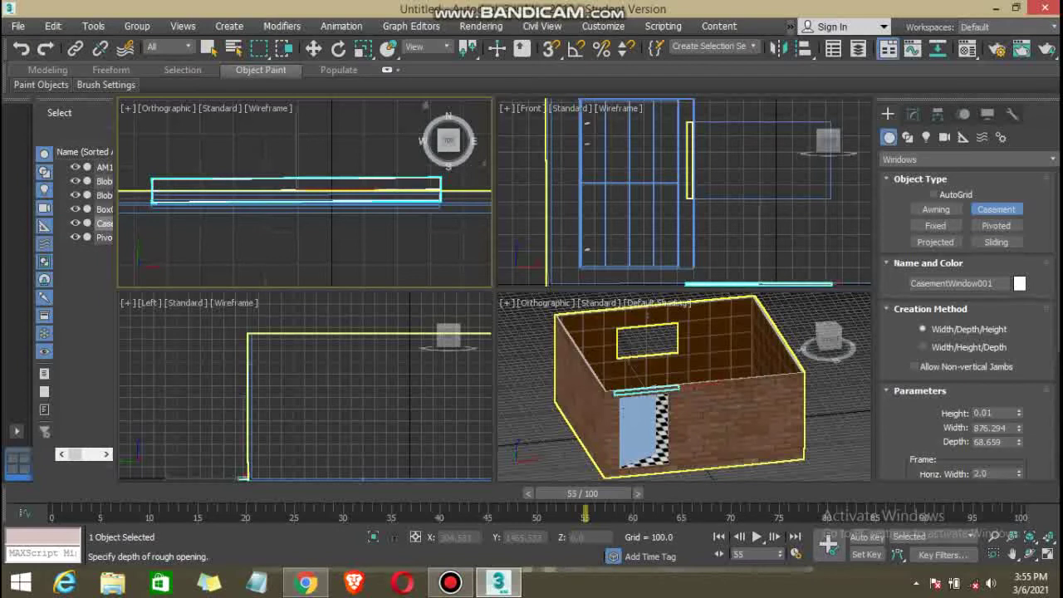
{"action": "scroll", "coordinate": [331, 229], "scroll_direction": "down", "scroll_amount": 3}
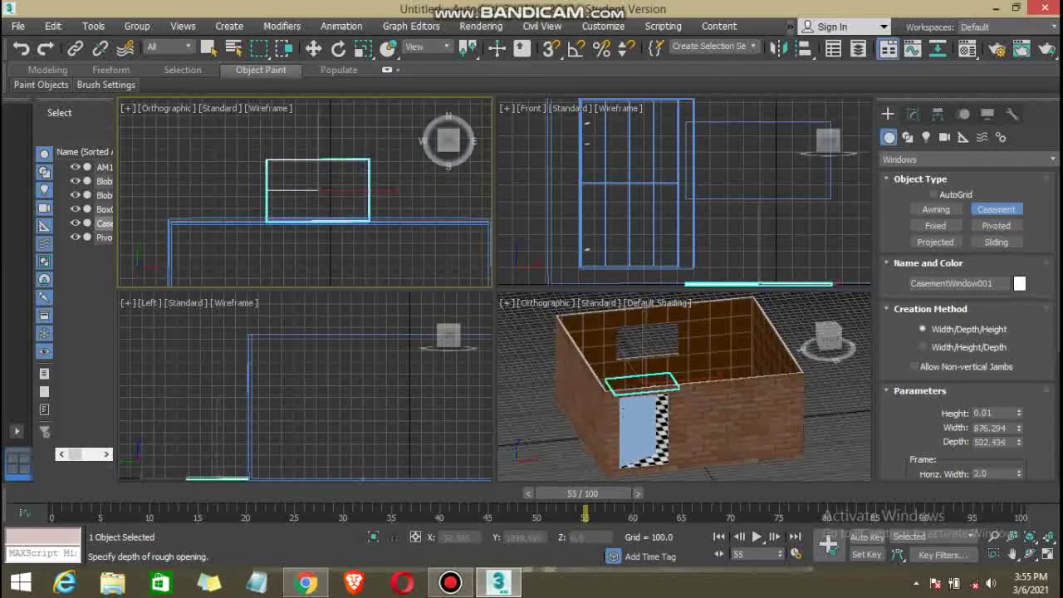
{"action": "left_click", "coordinate": [318, 155]}
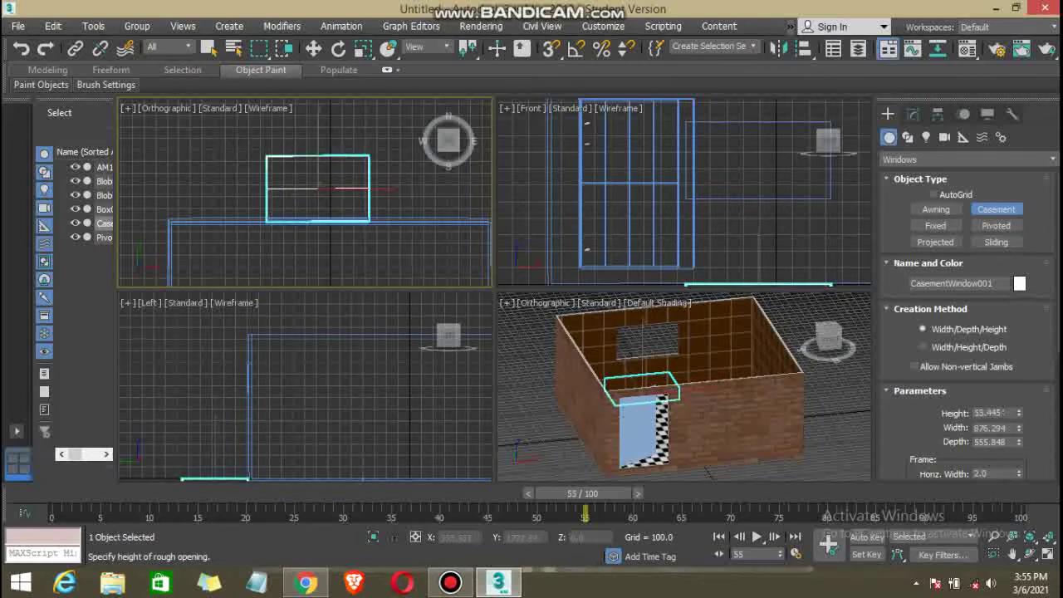
{"action": "scroll", "coordinate": [685, 387], "scroll_direction": "up", "scroll_amount": 2}
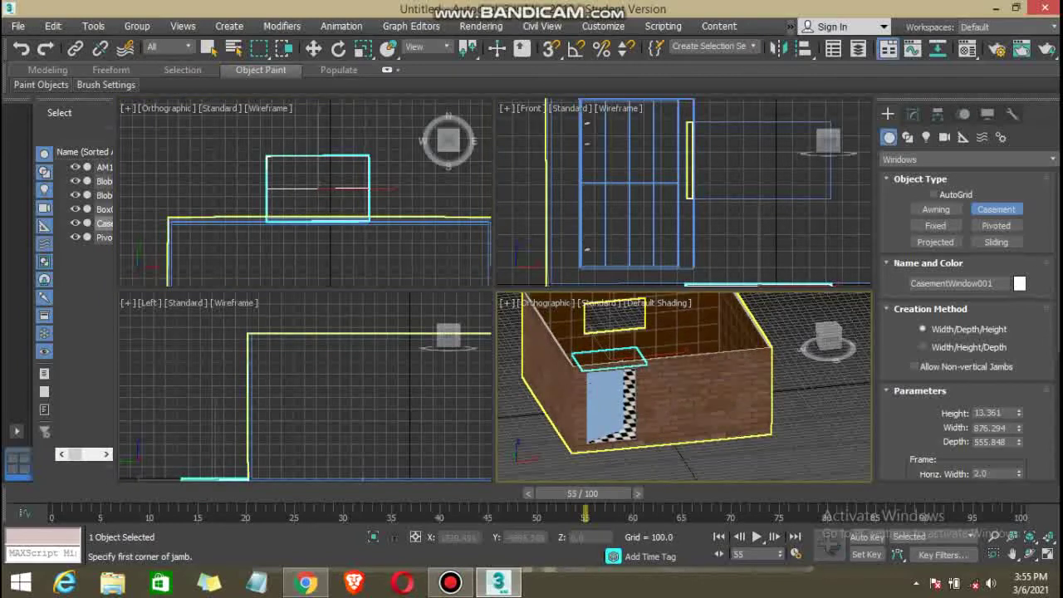
{"action": "left_click_drag", "start_coordinate": [804, 432], "coordinate": [869, 430]}
{"action": "left_click", "coordinate": [869, 430]}
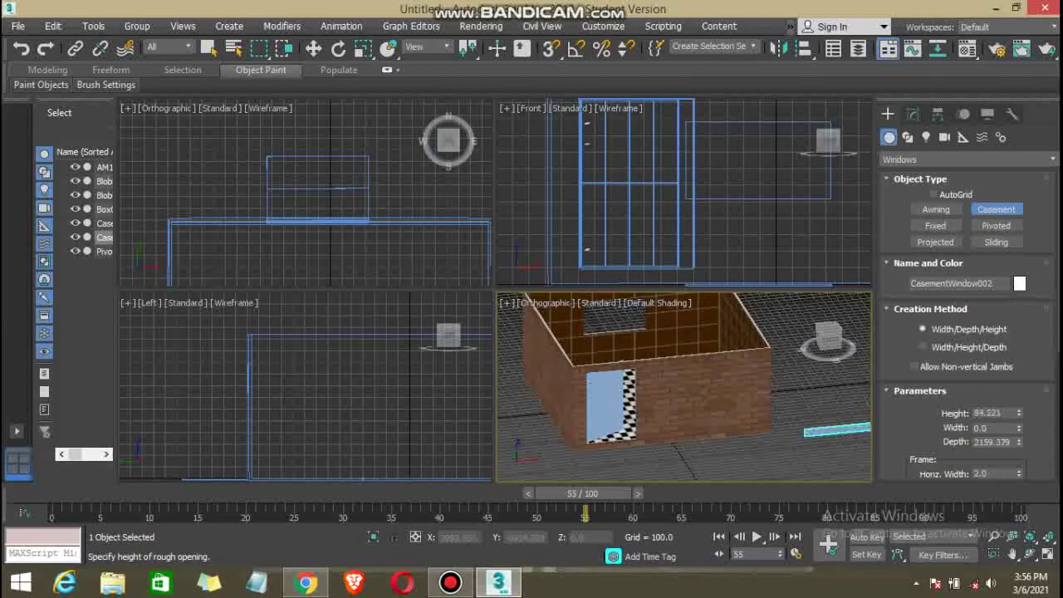
Rotate CasementWindow001 about 87° on the X axis so it stands upright.
{"action": "key", "text": "e"}
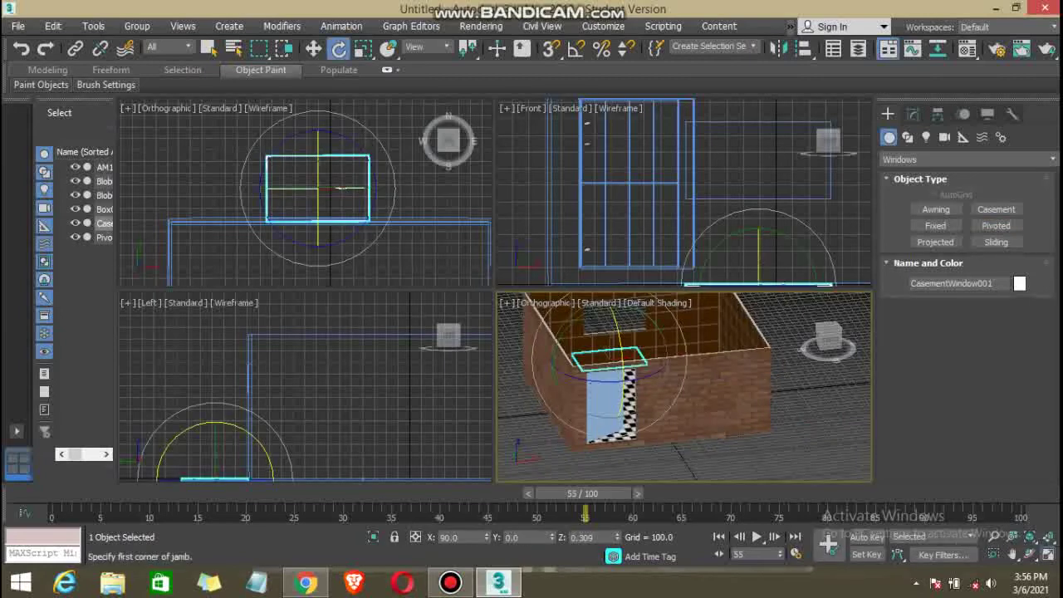
{"action": "key", "text": "alt+w"}
{"action": "mouse_move", "coordinate": [498, 332]}
{"action": "middle_mouse_down", "text": "alt"}
{"action": "mouse_move", "coordinate": [557, 308]}
{"action": "mouse_move", "coordinate": [631, 249]}
{"action": "middle_mouse_up", "text": "alt"}
{"action": "middle_click_drag", "start_coordinate": [498, 291], "coordinate": [669, 264], "text": "alt"}
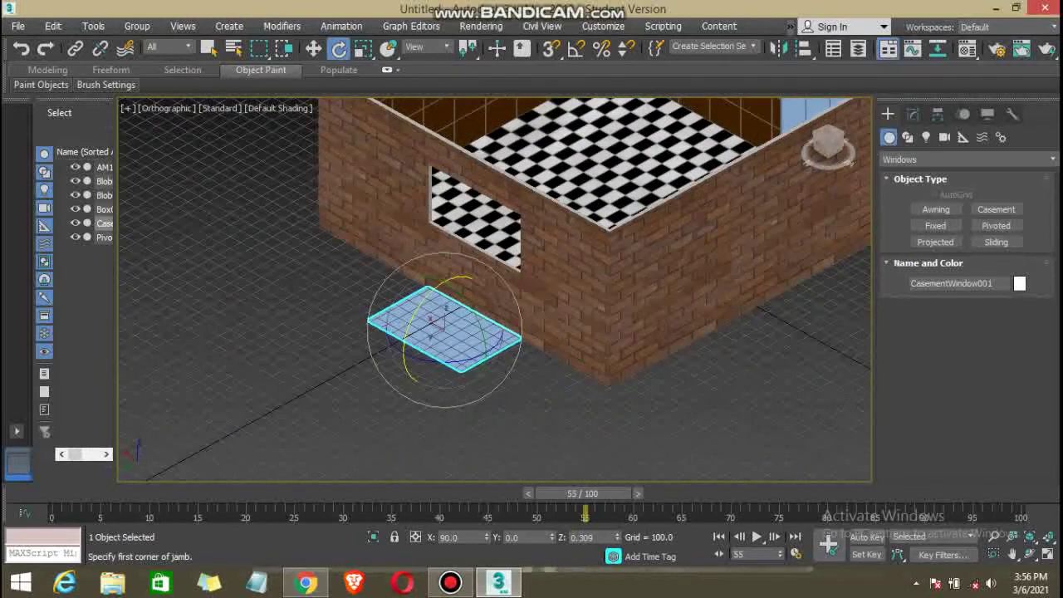
{"action": "left_click", "coordinate": [313, 49]}
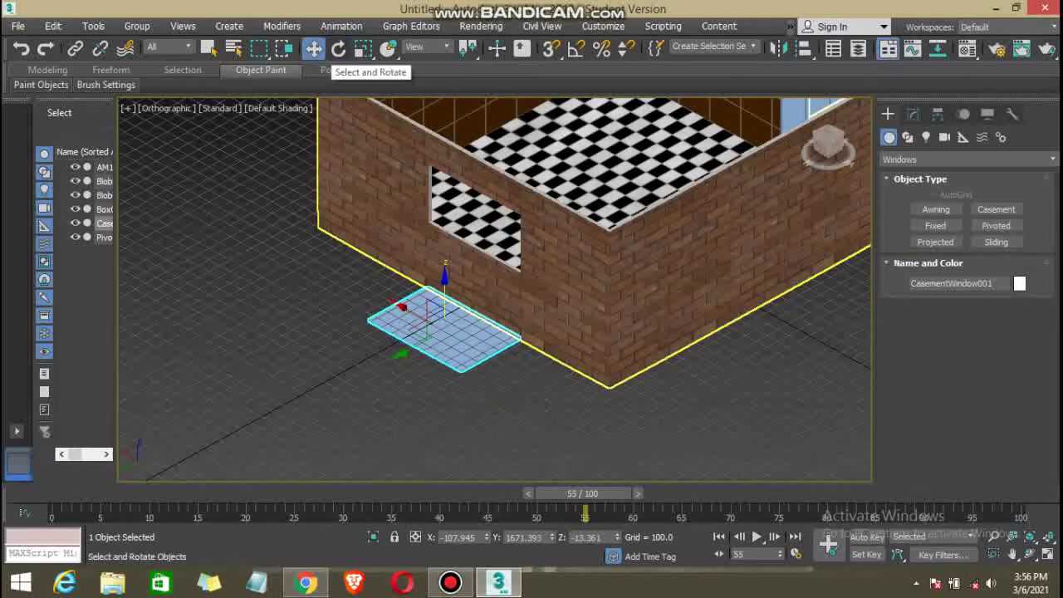
{"action": "left_click", "coordinate": [339, 49]}
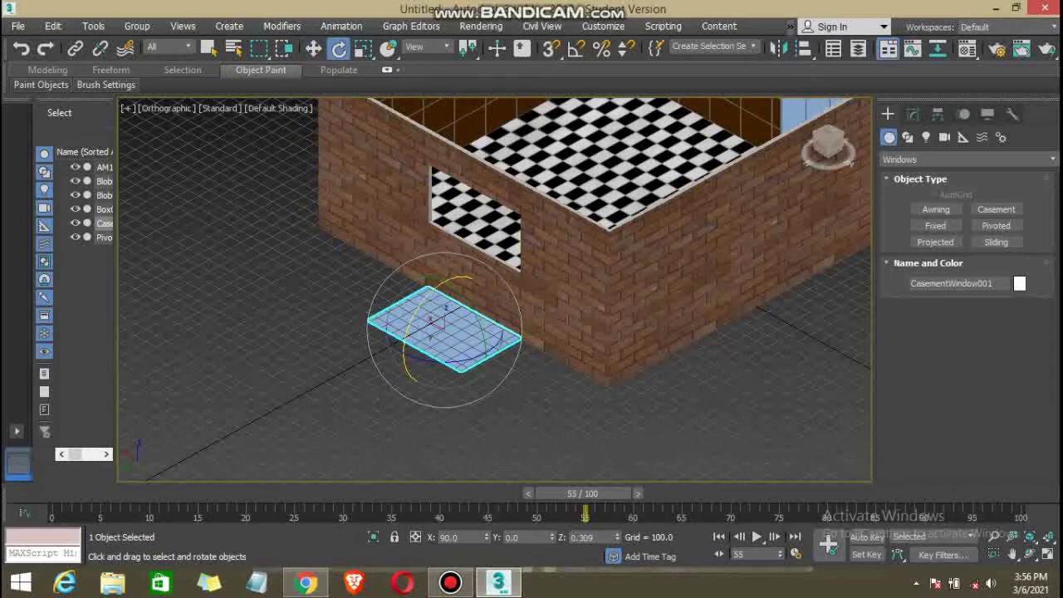
{"action": "left_click_drag", "start_coordinate": [404, 349], "coordinate": [405, 271]}
{"action": "middle_click_drag", "start_coordinate": [365, 208], "coordinate": [360, 204]}
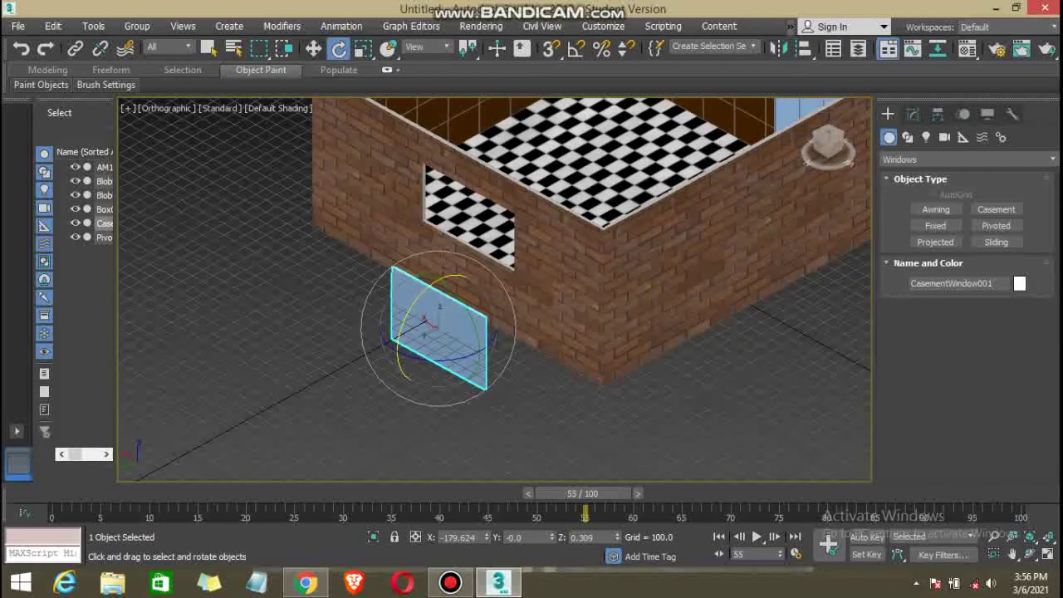
Move the casement window along Y into the side brick wall's opening and line it up.
{"action": "key", "text": "w"}
{"action": "left_click_drag", "start_coordinate": [438, 278], "coordinate": [439, 176]}
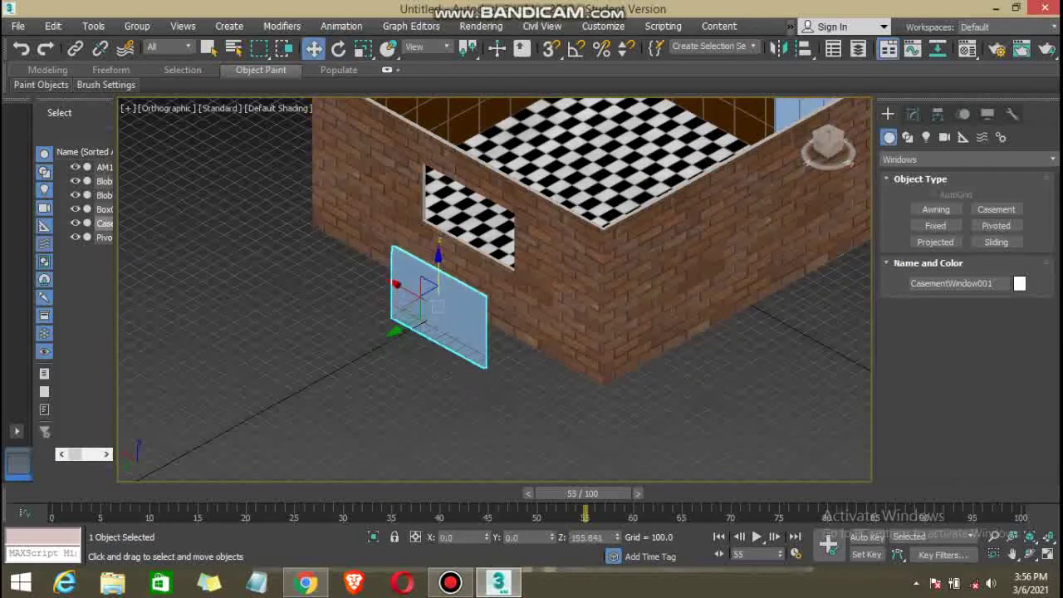
{"action": "middle_click_drag", "start_coordinate": [494, 291], "coordinate": [432, 291], "text": "alt"}
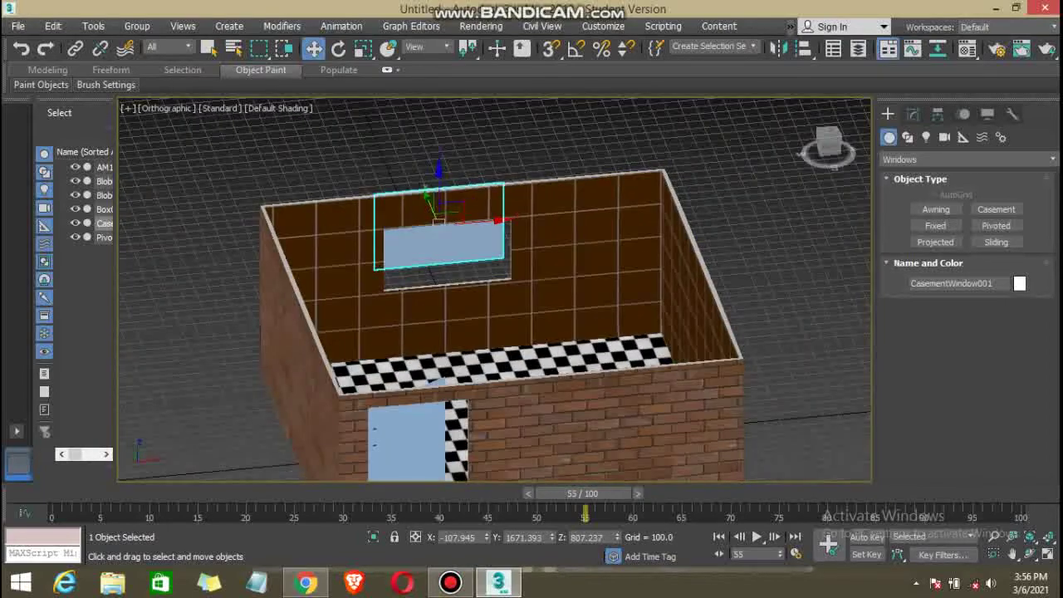
{"action": "left_click_drag", "start_coordinate": [427, 197], "coordinate": [438, 223]}
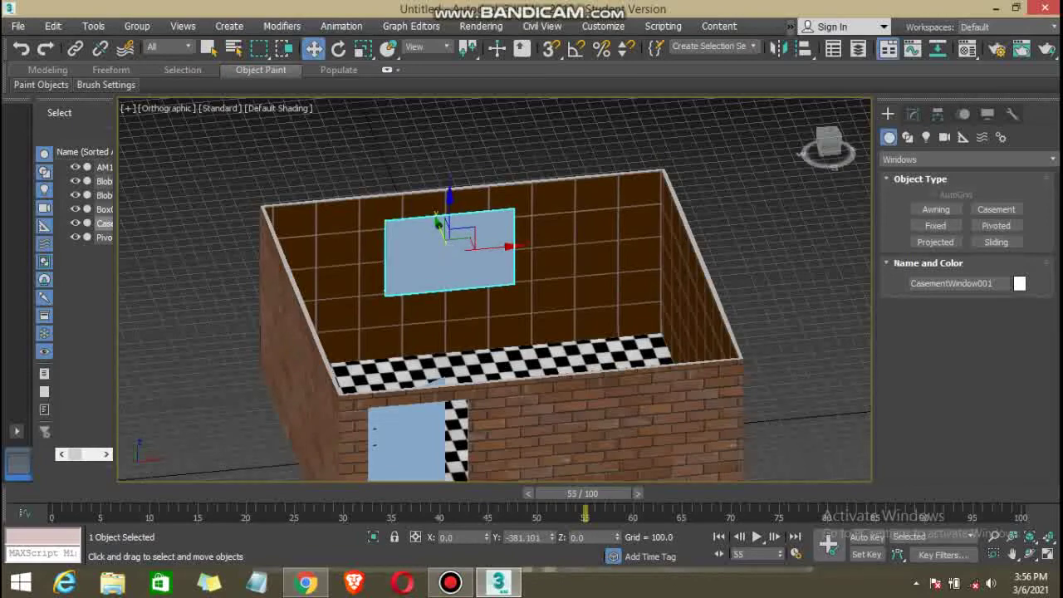
{"action": "middle_click_drag", "start_coordinate": [437, 223], "coordinate": [448, 253], "text": "alt"}
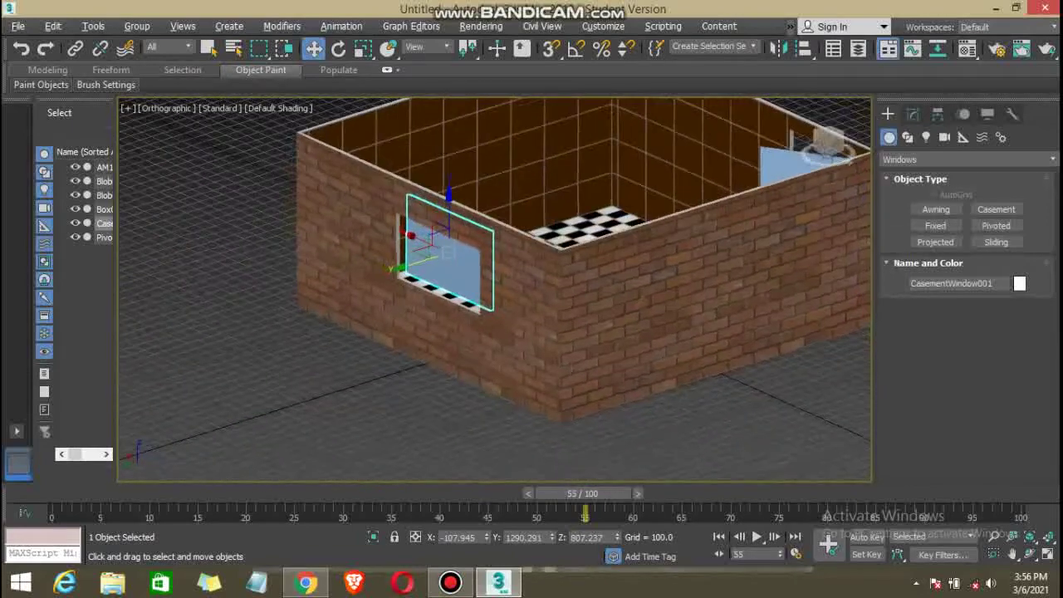
{"action": "left_click_drag", "start_coordinate": [449, 253], "coordinate": [438, 254]}
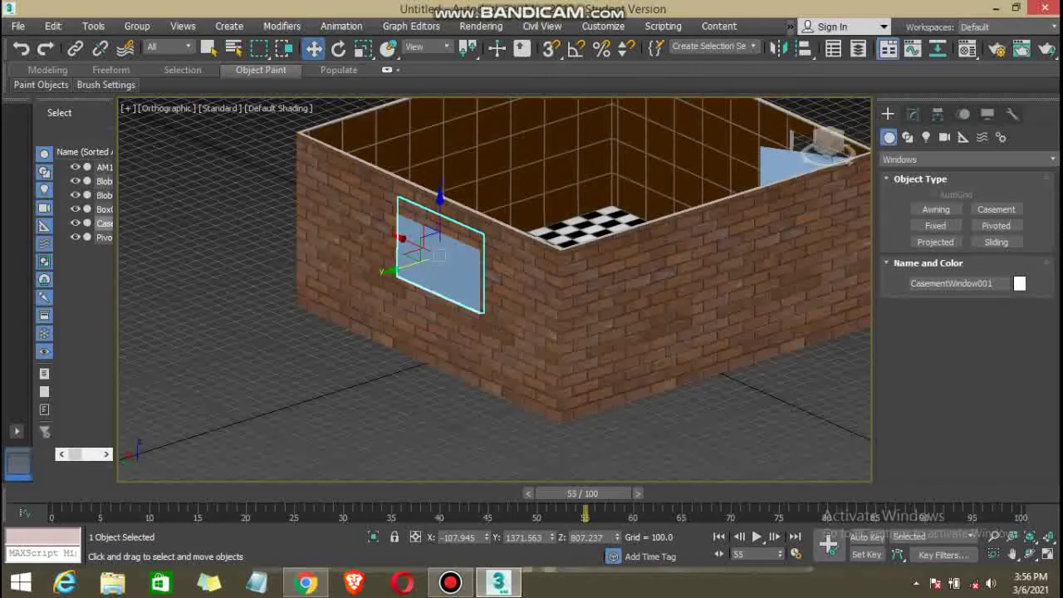
{"action": "left_click", "coordinate": [338, 48]}
{"action": "left_click", "coordinate": [364, 48]}
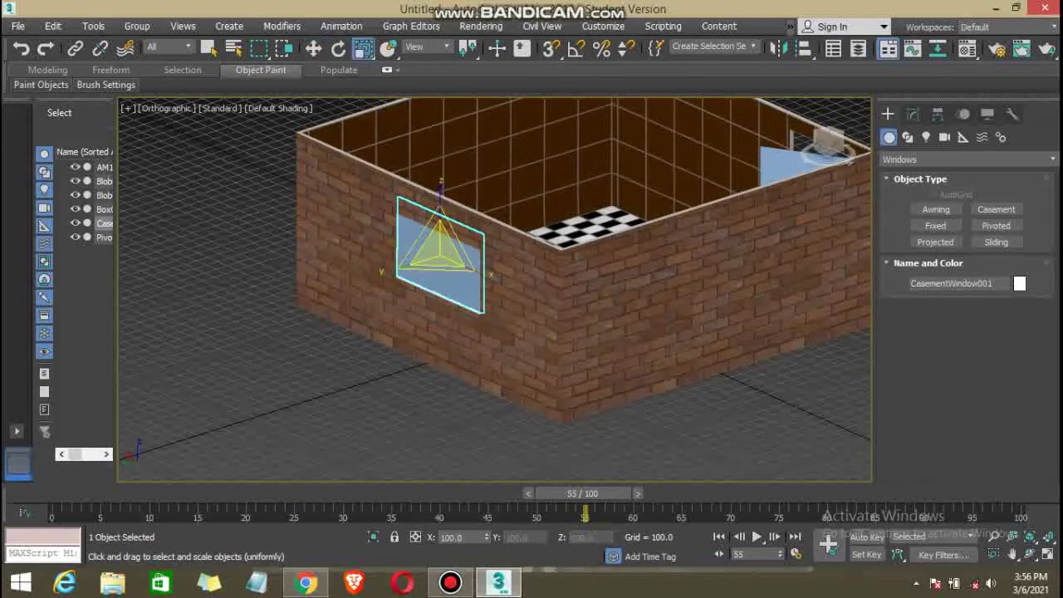
Scale the window down, lower it, widen it to 113% on X and centre it in the opening.
{"action": "mouse_move", "coordinate": [441, 249]}
{"action": "left_mouse_down"}
{"action": "mouse_move", "coordinate": [439, 264]}
{"action": "mouse_move", "coordinate": [440, 240]}
{"action": "left_mouse_up"}
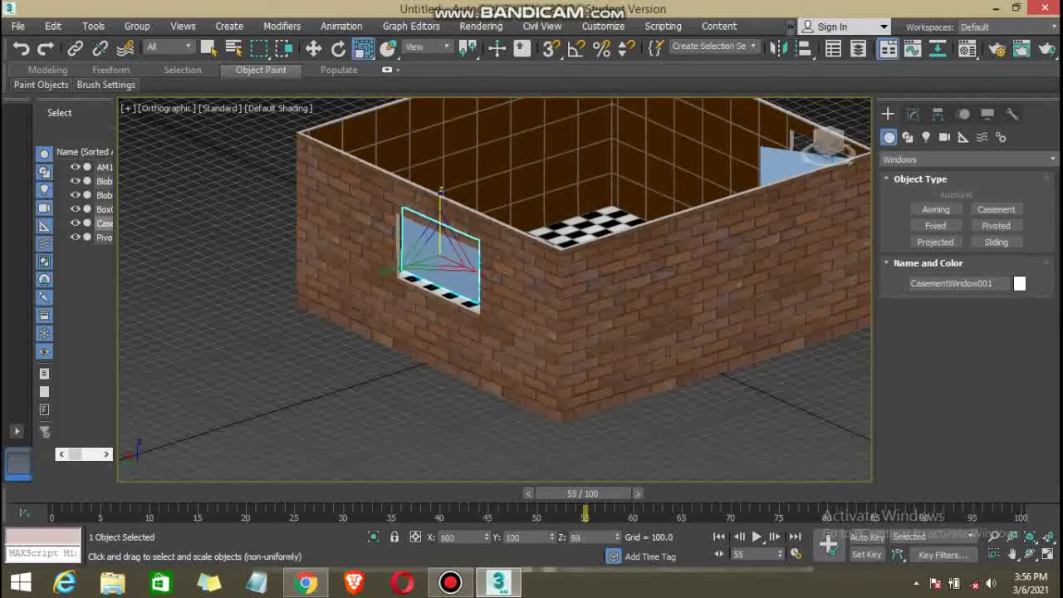
{"action": "key", "text": "w"}
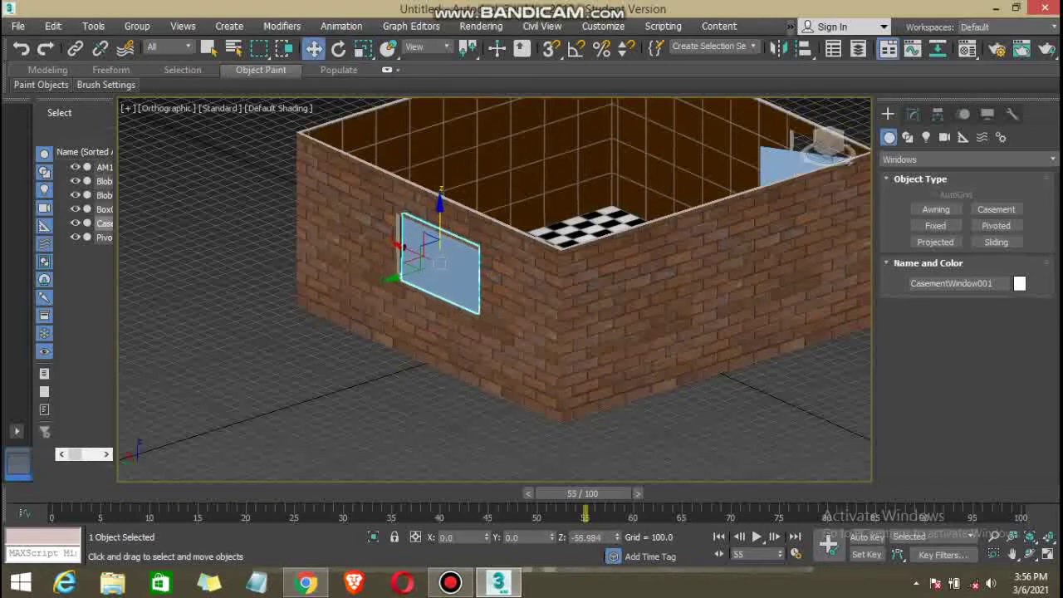
{"action": "left_click_drag", "start_coordinate": [403, 246], "coordinate": [397, 245]}
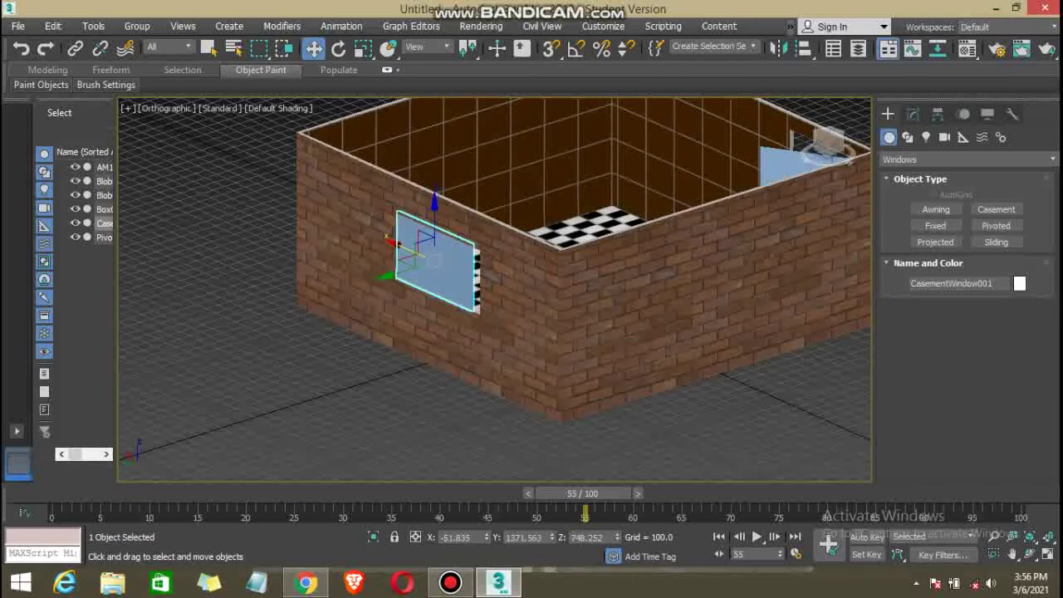
{"action": "scroll", "coordinate": [427, 249], "scroll_direction": "up", "scroll_amount": 2}
{"action": "scroll", "coordinate": [427, 249], "scroll_direction": "up", "scroll_amount": 2}
{"action": "scroll", "coordinate": [427, 249], "scroll_direction": "up", "scroll_amount": 2}
{"action": "scroll", "coordinate": [427, 249], "scroll_direction": "up", "scroll_amount": 2}
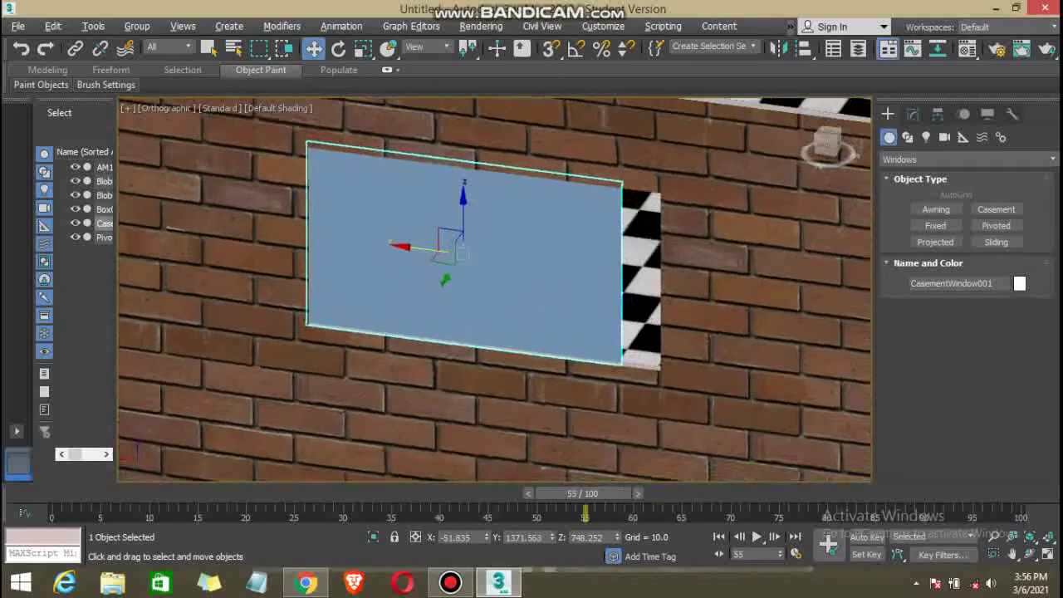
{"action": "middle_click_drag", "start_coordinate": [427, 249], "coordinate": [432, 246], "text": "alt"}
{"action": "key", "text": "r"}
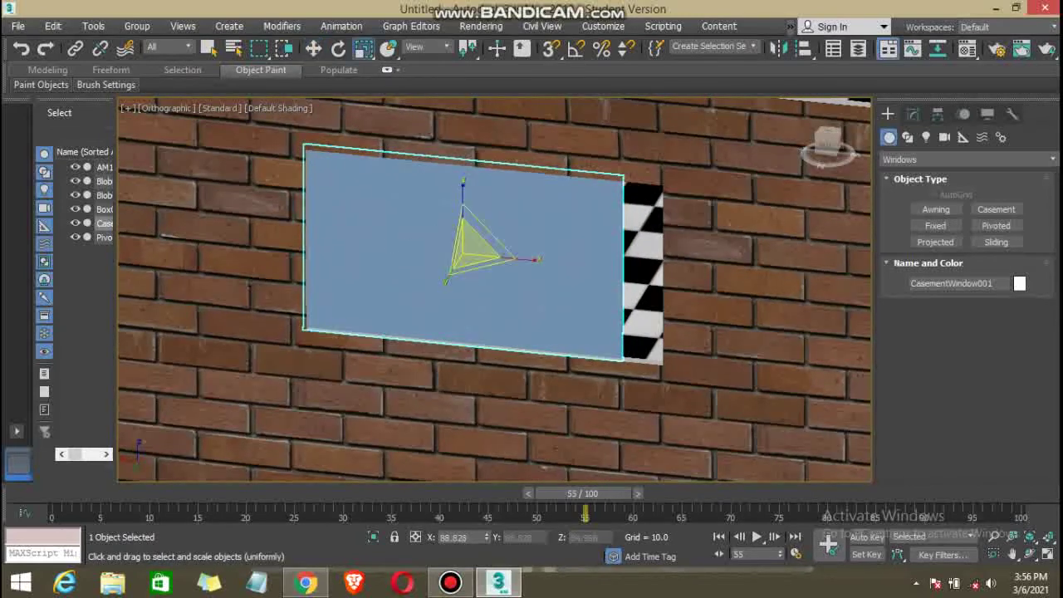
{"action": "left_click_drag", "start_coordinate": [536, 260], "coordinate": [544, 261]}
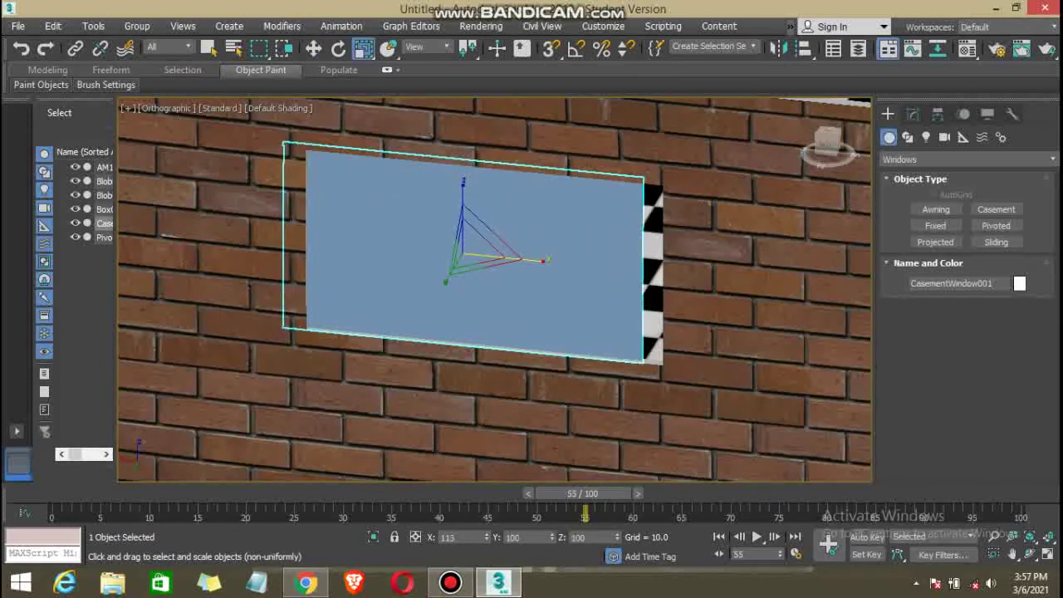
{"action": "left_click", "coordinate": [313, 48]}
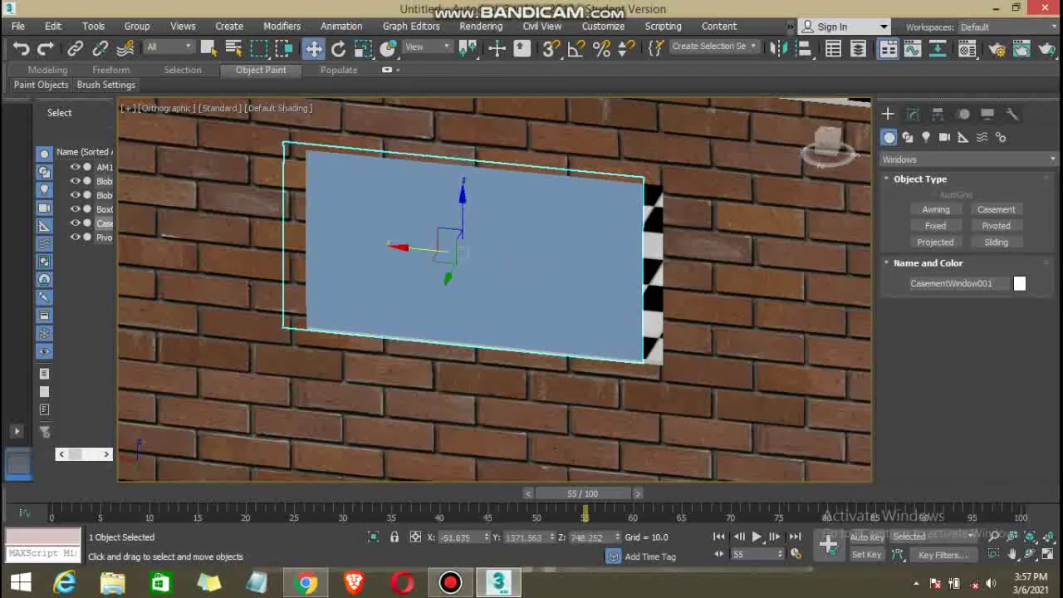
{"action": "left_click_drag", "start_coordinate": [424, 248], "coordinate": [442, 248]}
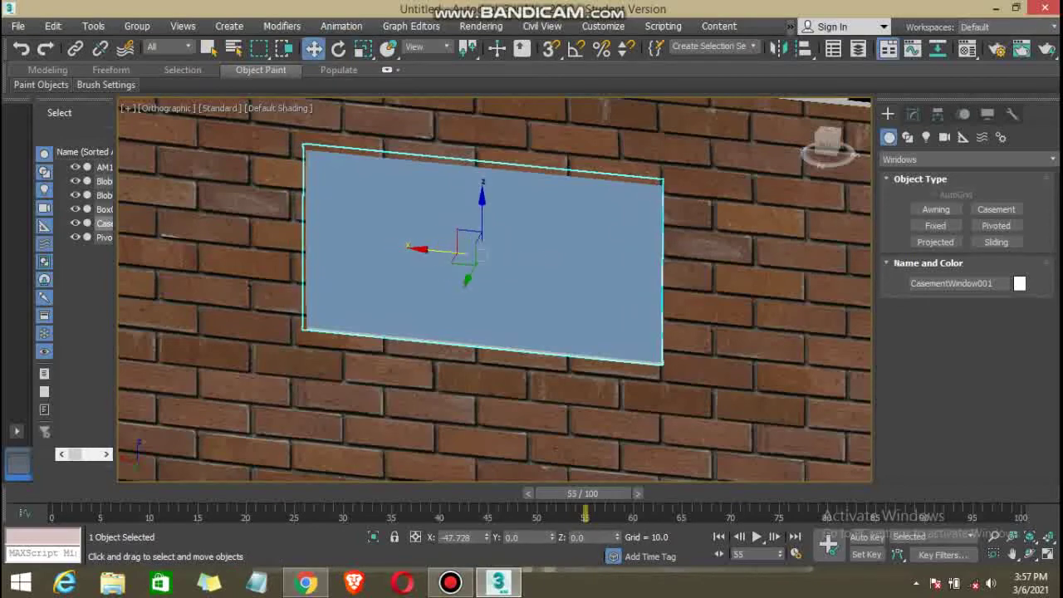
Check the window straight on in the front view, then restore the angled view and selection.
{"action": "left_click", "coordinate": [810, 150]}
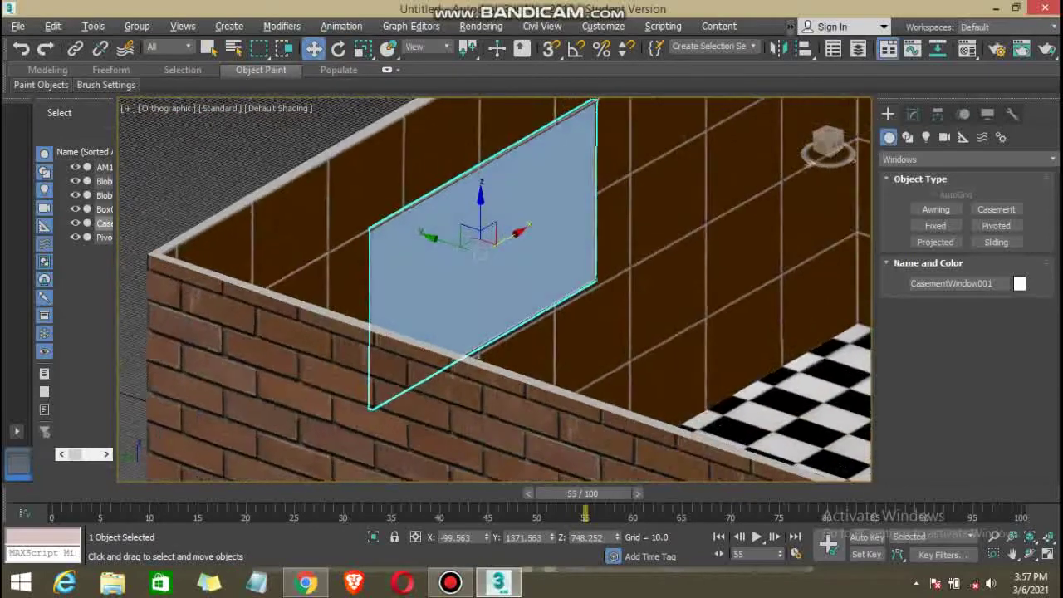
{"action": "key", "text": "shift+z"}
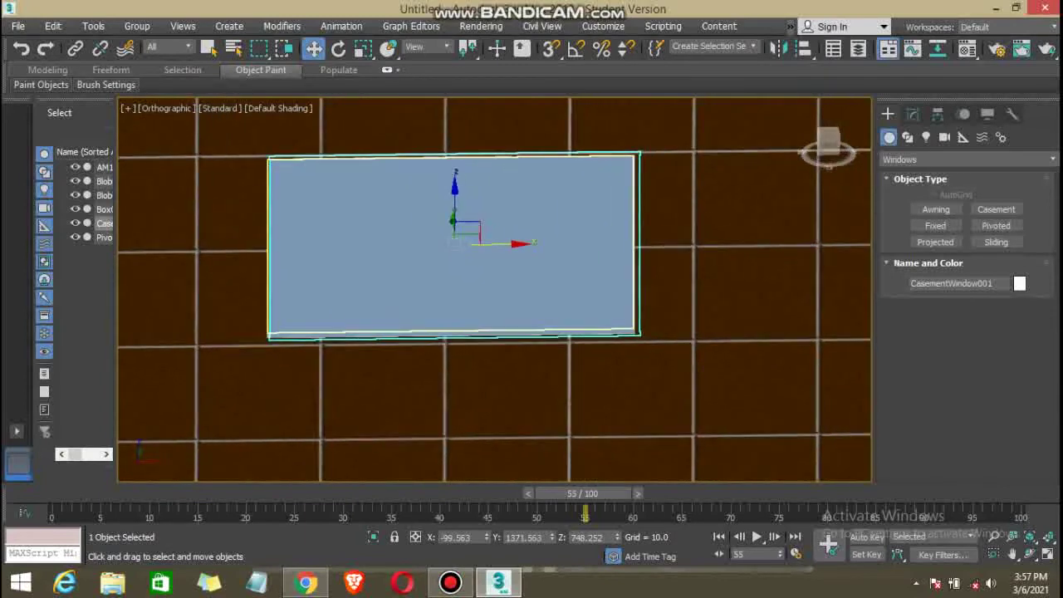
{"action": "key", "text": "shift+z"}
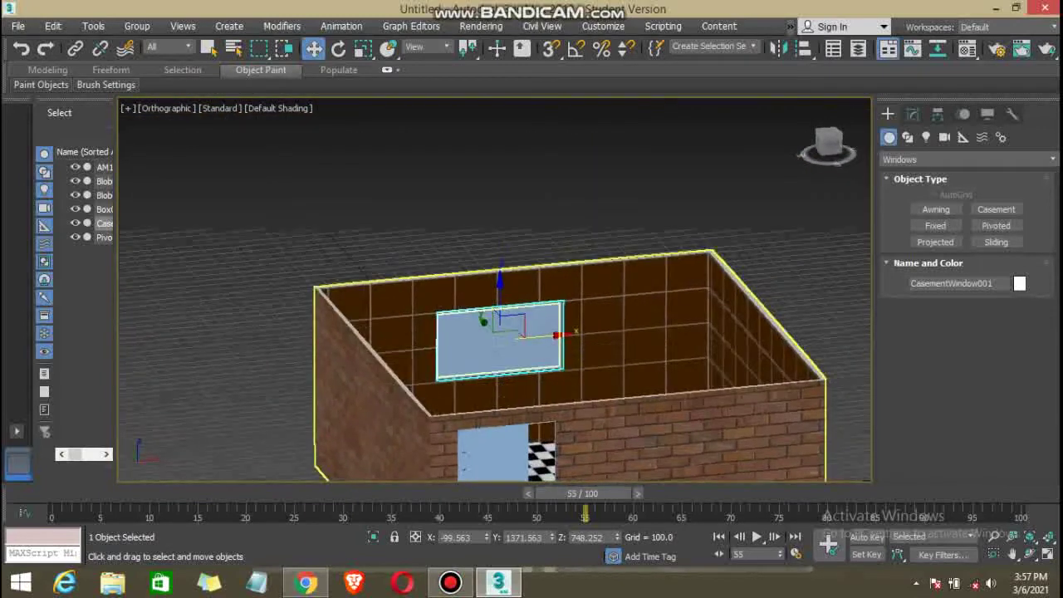
{"action": "key", "text": "ctrl+d"}
{"action": "key", "text": "shift+z"}
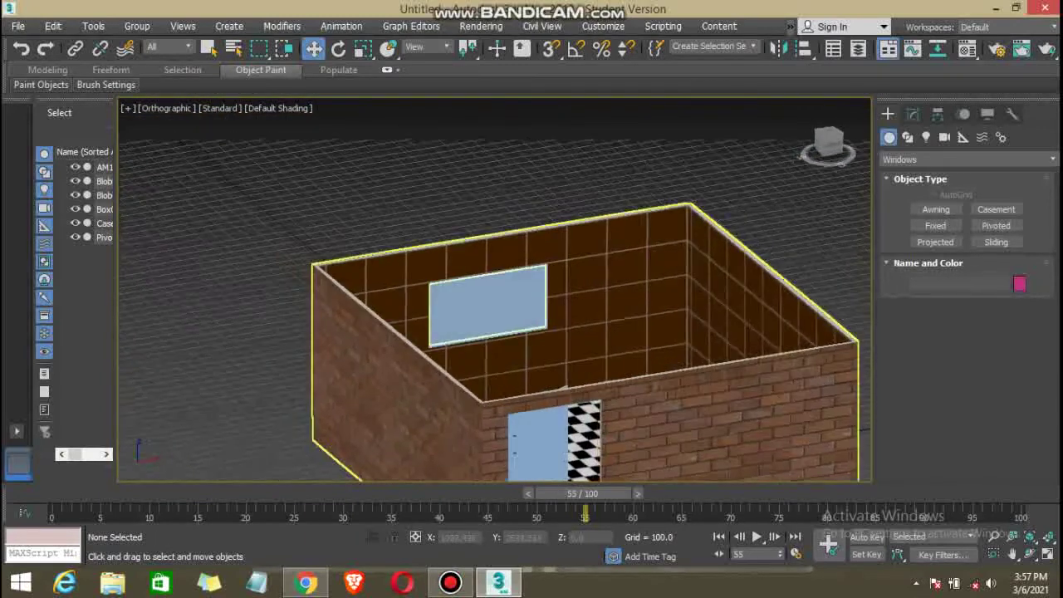
{"action": "key", "text": "shift+z"}
{"action": "key", "text": "ctrl+z"}
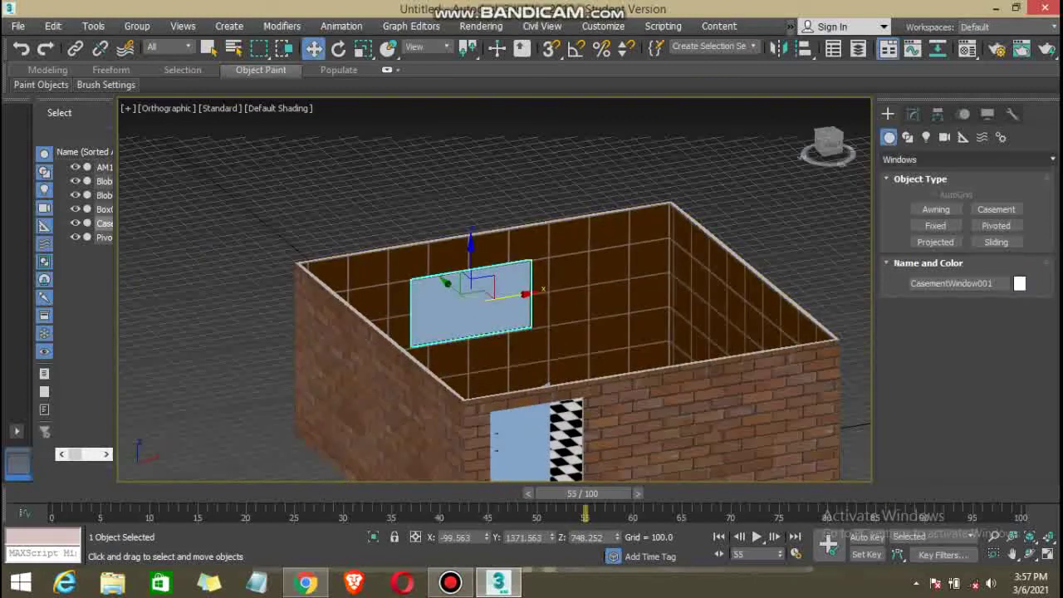
Raise the casement window's frame Horiz. Width to 7.14 in the Modify panel.
{"action": "left_click", "coordinate": [914, 114]}
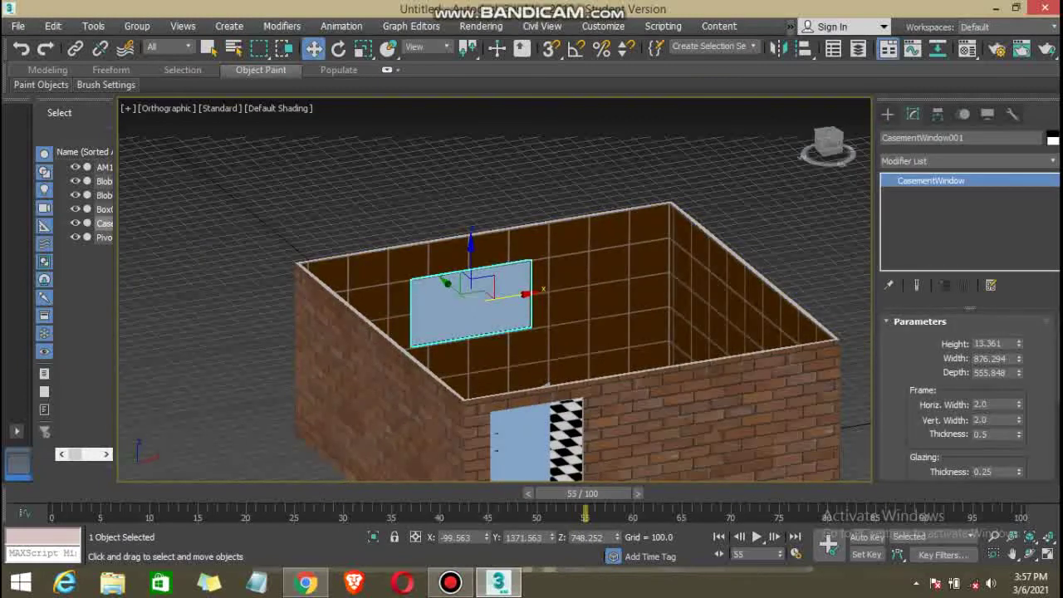
{"action": "scroll", "coordinate": [964, 394], "scroll_direction": "down", "scroll_amount": 1}
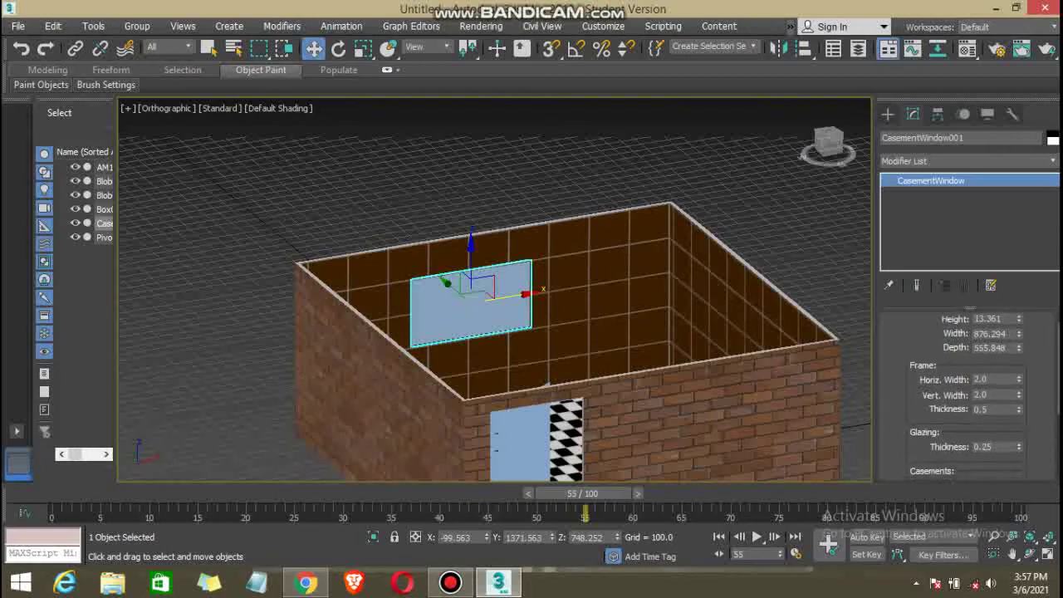
{"action": "scroll", "coordinate": [964, 395], "scroll_direction": "down", "scroll_amount": 1}
{"action": "scroll", "coordinate": [964, 395], "scroll_direction": "down", "scroll_amount": 1}
{"action": "scroll", "coordinate": [964, 394], "scroll_direction": "down", "scroll_amount": 1}
{"action": "scroll", "coordinate": [964, 394], "scroll_direction": "up", "scroll_amount": 1}
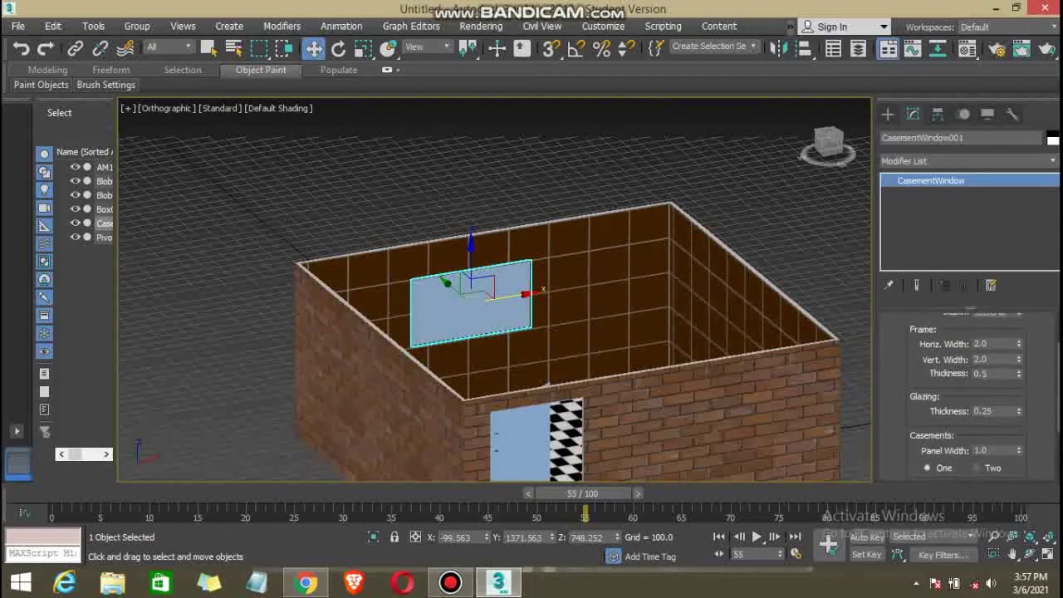
{"action": "scroll", "coordinate": [964, 395], "scroll_direction": "up", "scroll_amount": 1}
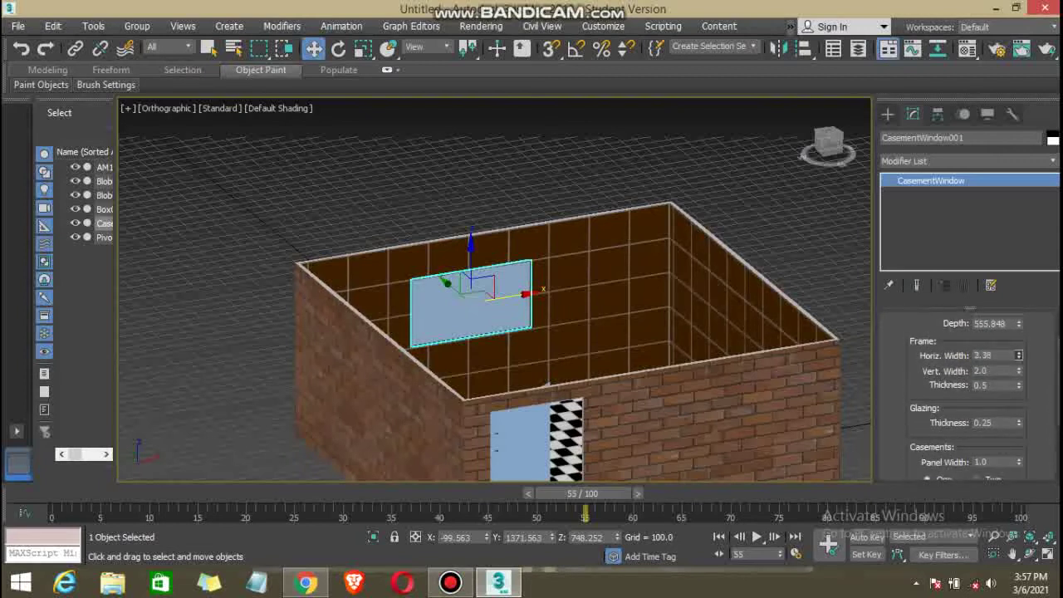
{"action": "left_click_drag", "start_coordinate": [1019, 355], "coordinate": [1019, 345]}
{"action": "key", "text": "Return"}
Set frame Vert. Width to 7.64, Thickness to 4.08 and Glazing Thickness to 1.99.
{"action": "left_click_drag", "start_coordinate": [1019, 371], "coordinate": [1018, 373]}
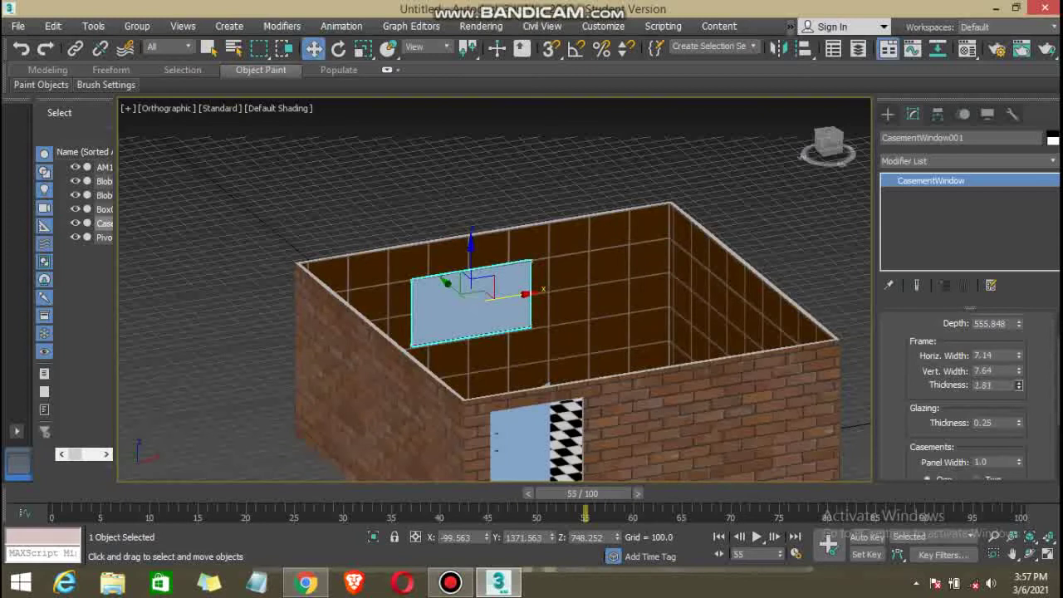
{"action": "left_click_drag", "start_coordinate": [1018, 385], "coordinate": [1018, 378]}
{"action": "scroll", "coordinate": [964, 394], "scroll_direction": "down", "scroll_amount": 2}
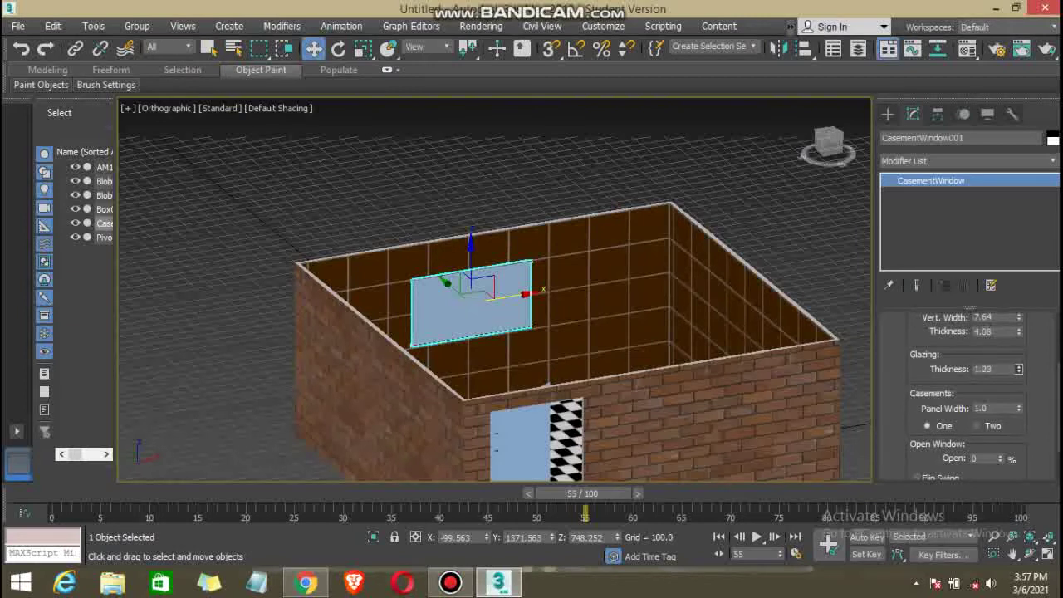
{"action": "key", "text": "Return"}
{"action": "scroll", "coordinate": [968, 395], "scroll_direction": "down", "scroll_amount": 1}
{"action": "scroll", "coordinate": [968, 395], "scroll_direction": "down", "scroll_amount": 1}
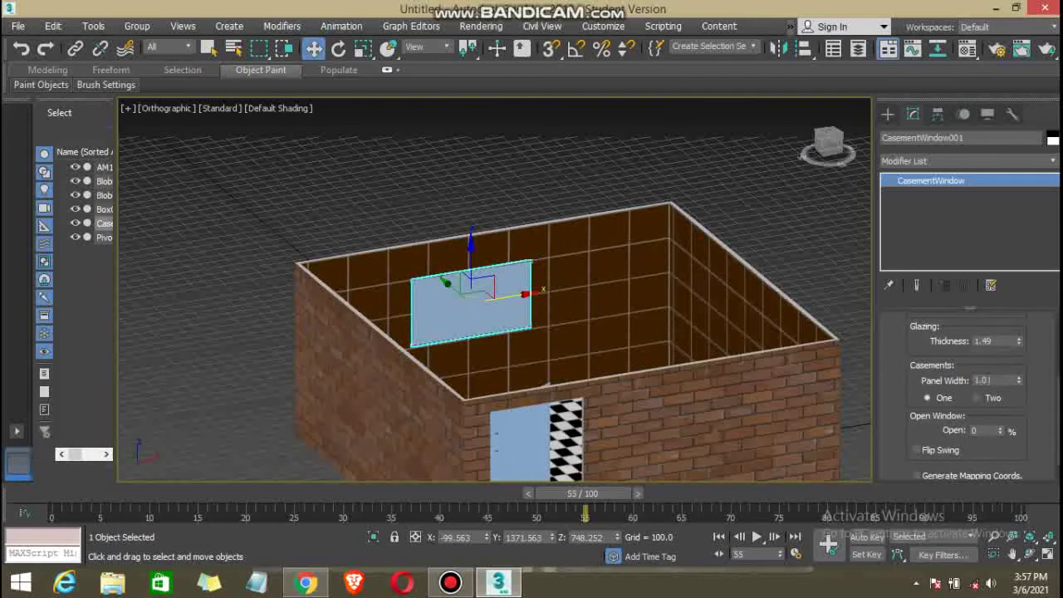
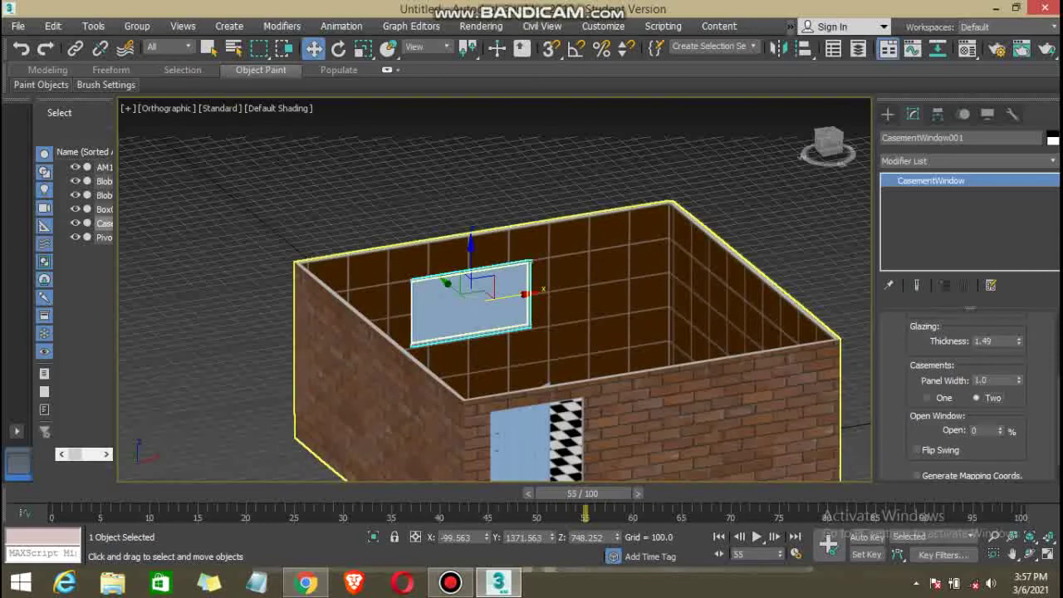
Orbit the room and scroll the selected casement window's parameters to its Open setting.
{"action": "middle_click_drag", "start_coordinate": [498, 332], "coordinate": [565, 315], "text": "alt"}
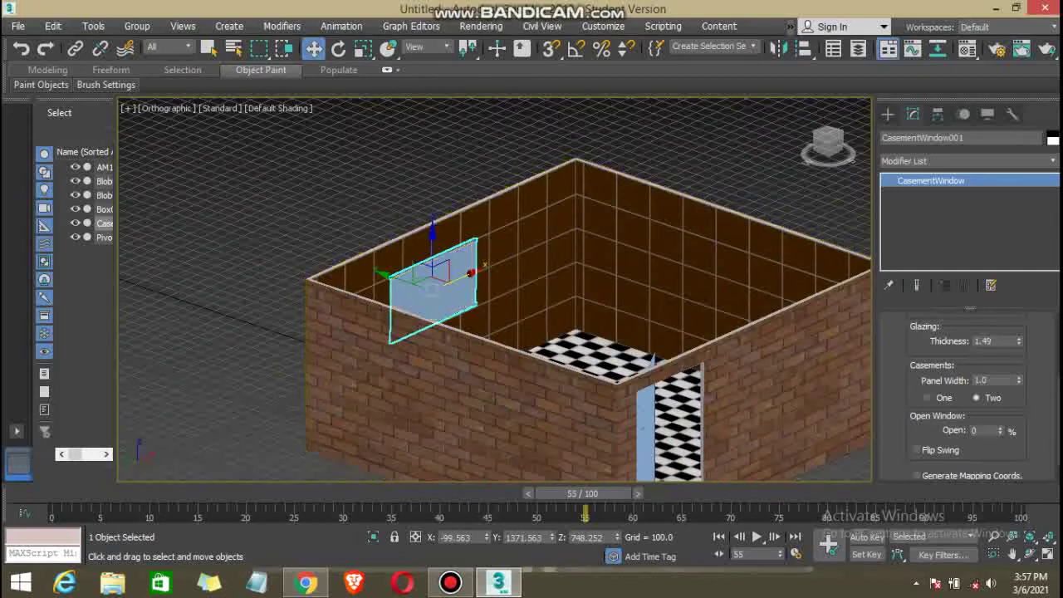
{"action": "key", "text": "ctrl+d"}
{"action": "key", "text": "ctrl+z"}
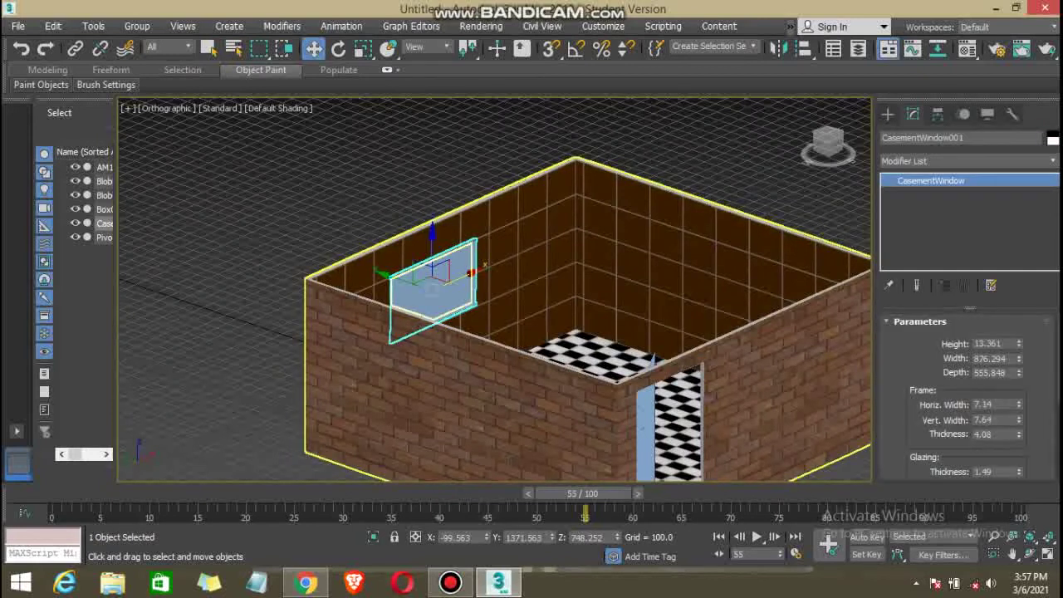
{"action": "scroll", "coordinate": [968, 395], "scroll_direction": "down", "scroll_amount": 3}
{"action": "scroll", "coordinate": [968, 394], "scroll_direction": "down", "scroll_amount": 2}
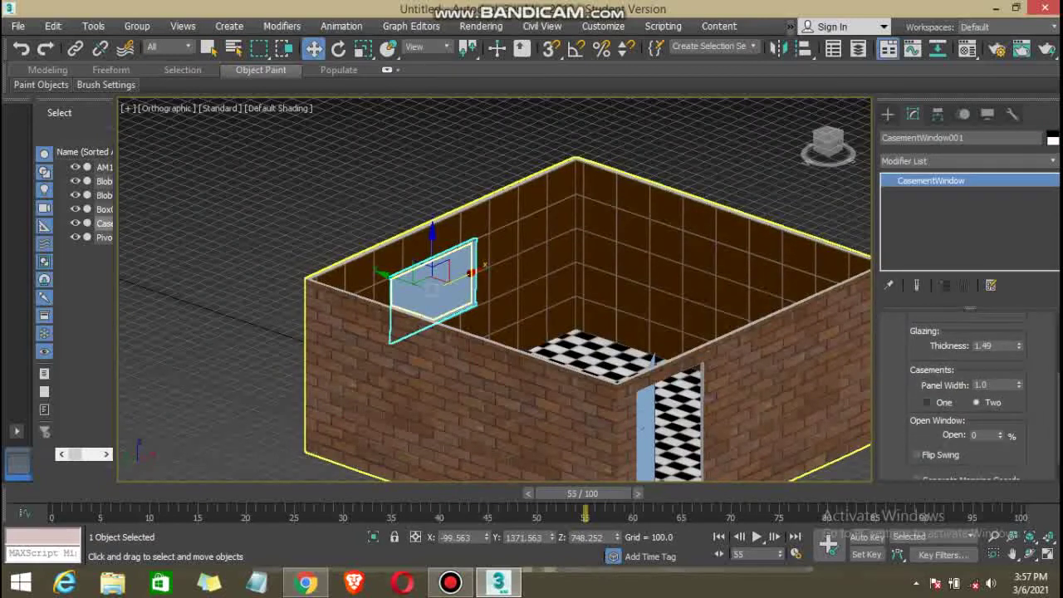
{"action": "scroll", "coordinate": [968, 394], "scroll_direction": "up", "scroll_amount": 5}
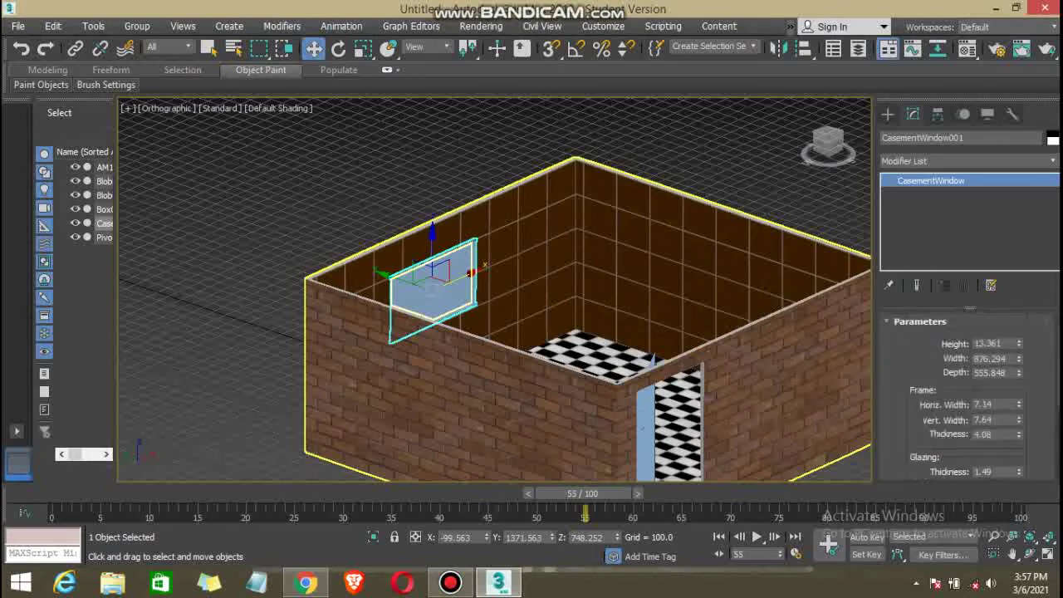
{"action": "scroll", "coordinate": [968, 395], "scroll_direction": "down", "scroll_amount": 3}
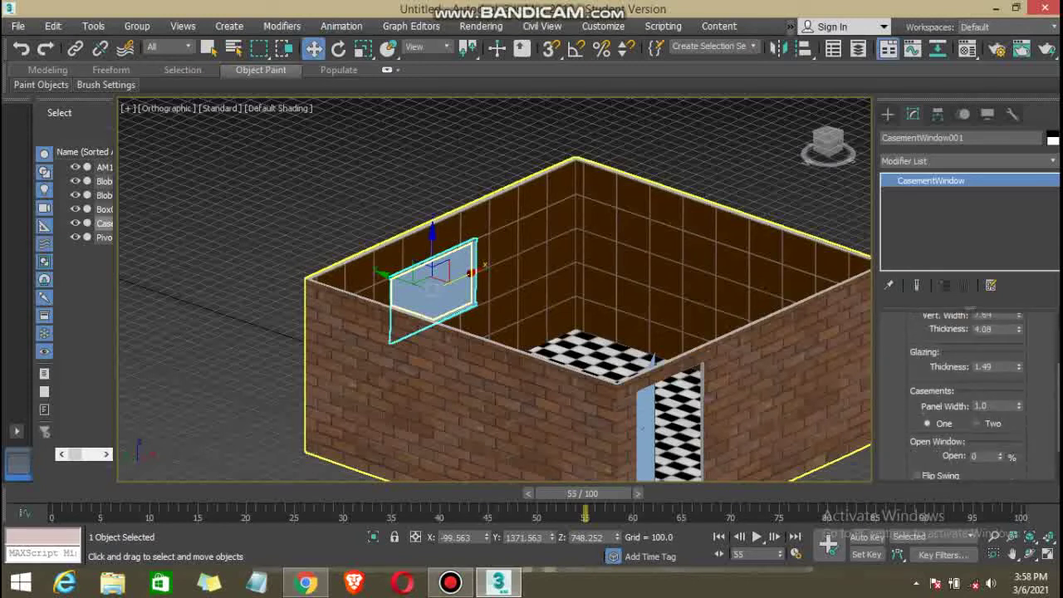
{"action": "scroll", "coordinate": [968, 395], "scroll_direction": "down", "scroll_amount": 2}
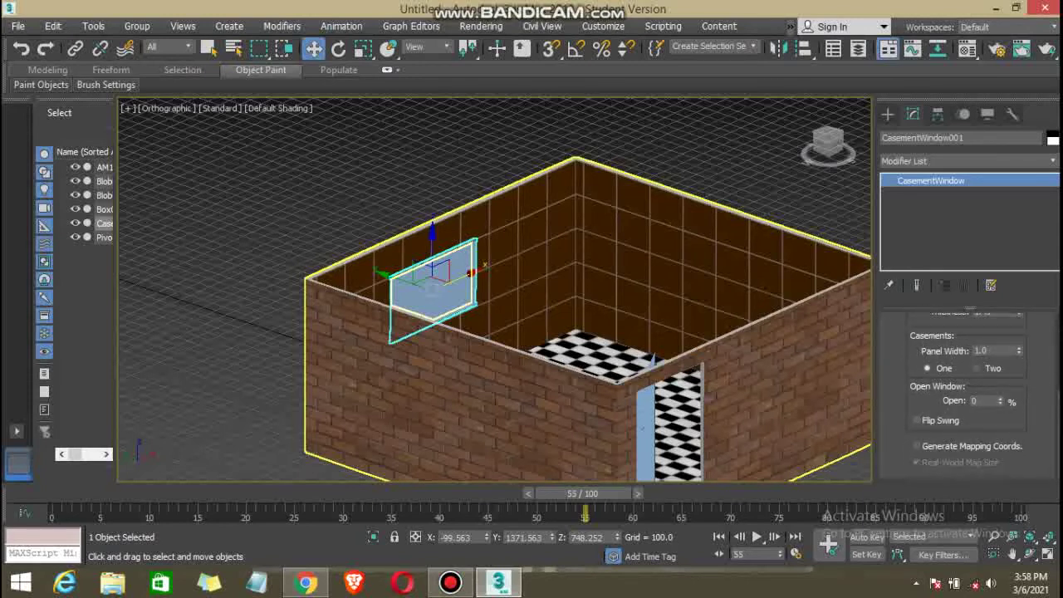
Swing the single casement fully open to 100%, then back to 0 so it is closed.
{"action": "left_click_drag", "start_coordinate": [1000, 402], "coordinate": [1001, 333]}
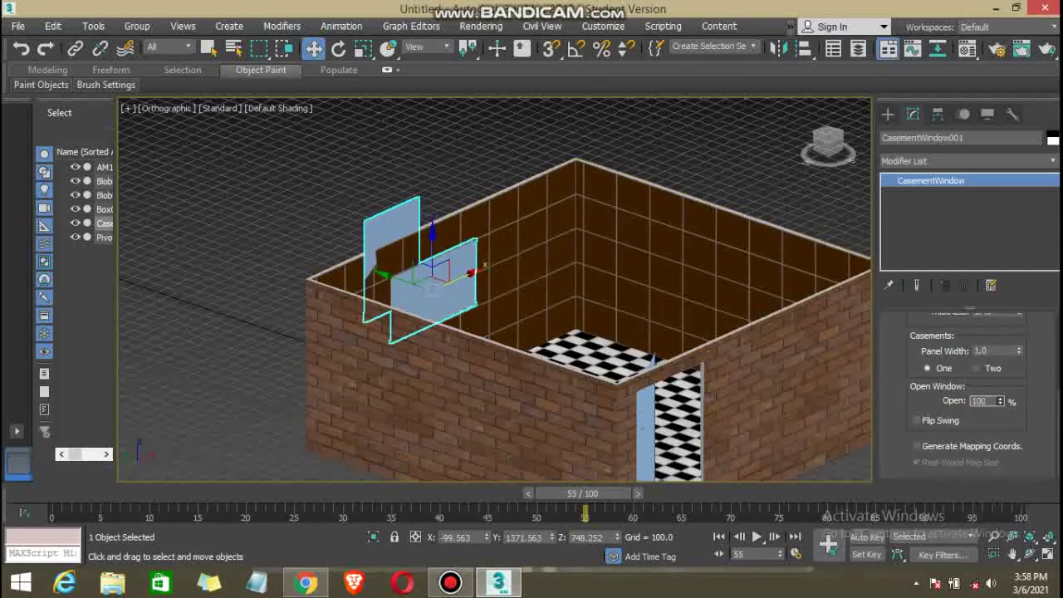
{"action": "left_click_drag", "start_coordinate": [1001, 401], "coordinate": [1000, 440]}
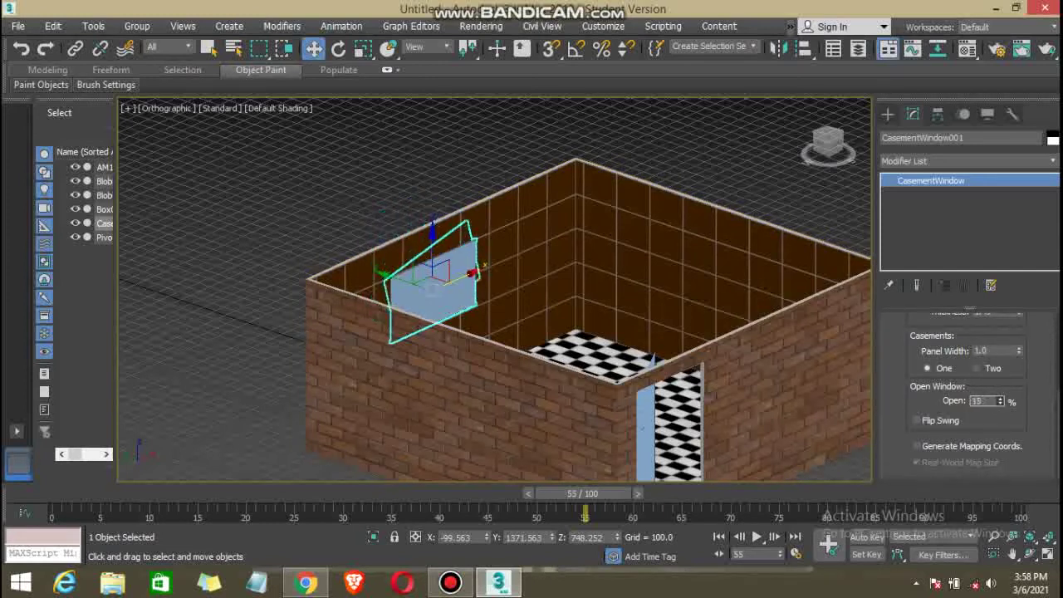
{"action": "left_click_drag", "start_coordinate": [1000, 401], "coordinate": [1000, 415]}
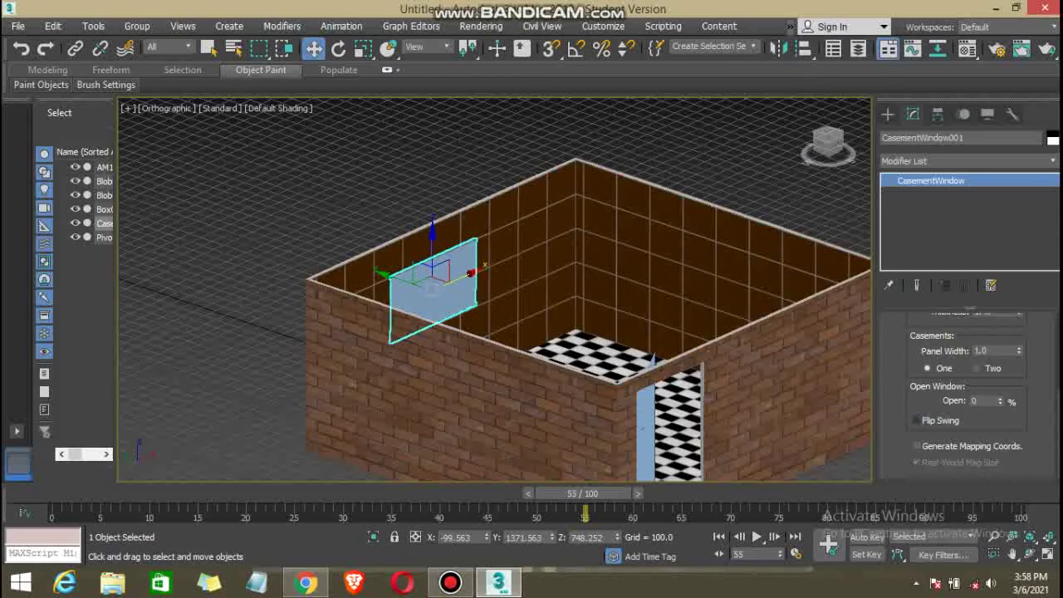
{"action": "left_click_drag", "start_coordinate": [1000, 401], "coordinate": [1000, 401]}
{"action": "scroll", "coordinate": [968, 394], "scroll_direction": "up", "scroll_amount": 3}
{"action": "scroll", "coordinate": [968, 395], "scroll_direction": "up", "scroll_amount": 3}
Select the door in the wall opening and give it a magenta object colour.
{"action": "left_click", "coordinate": [208, 250]}
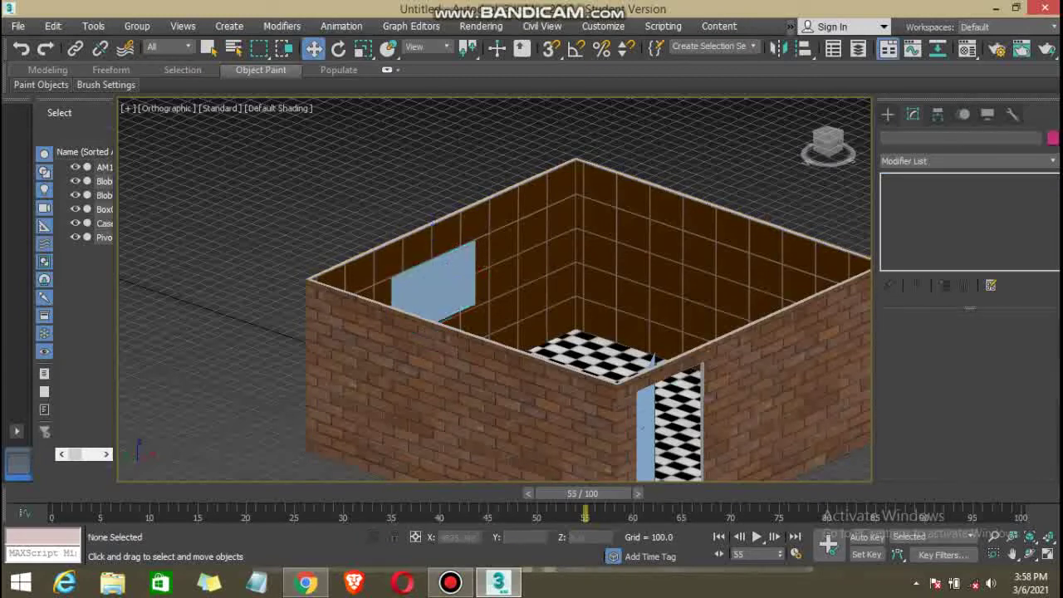
{"action": "mouse_move", "coordinate": [249, 316]}
{"action": "middle_mouse_down", "text": "alt"}
{"action": "mouse_move", "coordinate": [351, 315]}
{"action": "mouse_move", "coordinate": [706, 474]}
{"action": "mouse_move", "coordinate": [499, 448]}
{"action": "mouse_move", "coordinate": [540, 449]}
{"action": "middle_mouse_up", "text": "alt"}
{"action": "key", "text": "z"}
{"action": "left_click", "coordinate": [424, 357]}
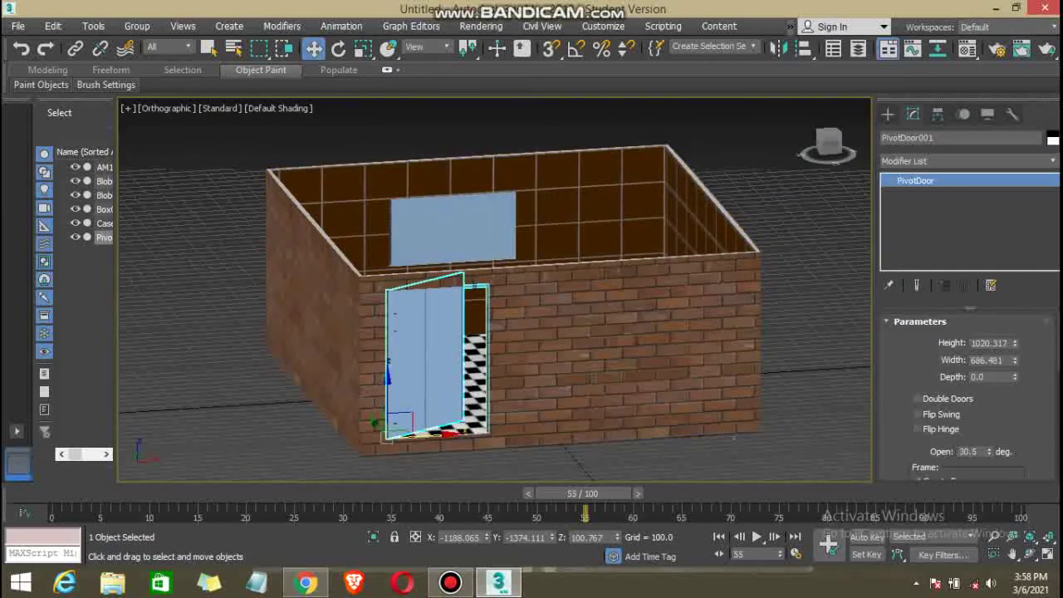
{"action": "scroll", "coordinate": [968, 390], "scroll_direction": "down", "scroll_amount": 5}
{"action": "scroll", "coordinate": [968, 390], "scroll_direction": "down", "scroll_amount": 5}
{"action": "scroll", "coordinate": [968, 391], "scroll_direction": "down", "scroll_amount": 5}
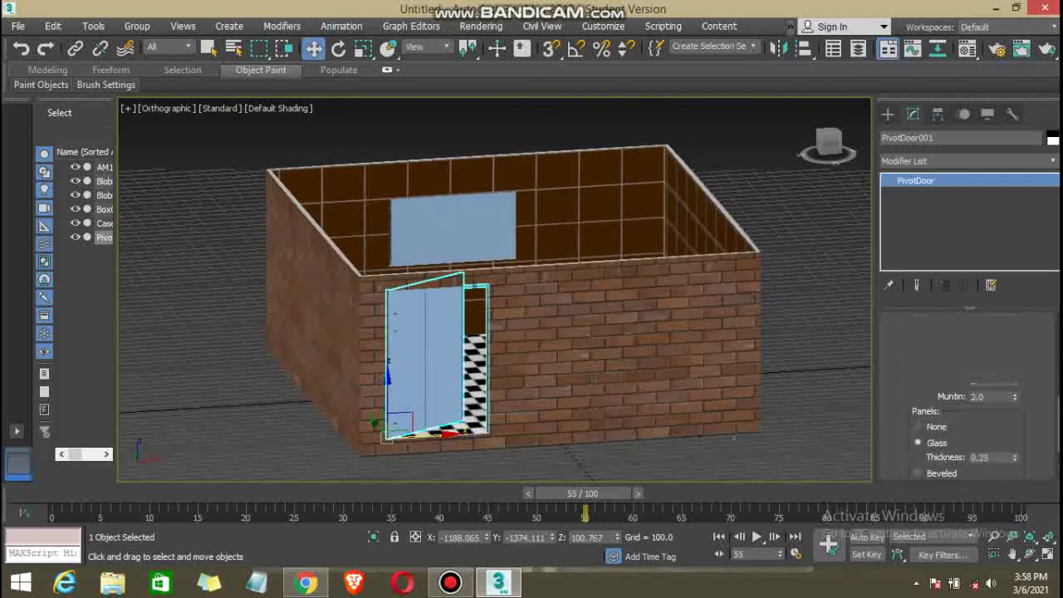
{"action": "scroll", "coordinate": [968, 391], "scroll_direction": "up", "scroll_amount": 15}
{"action": "left_click", "coordinate": [1052, 139]}
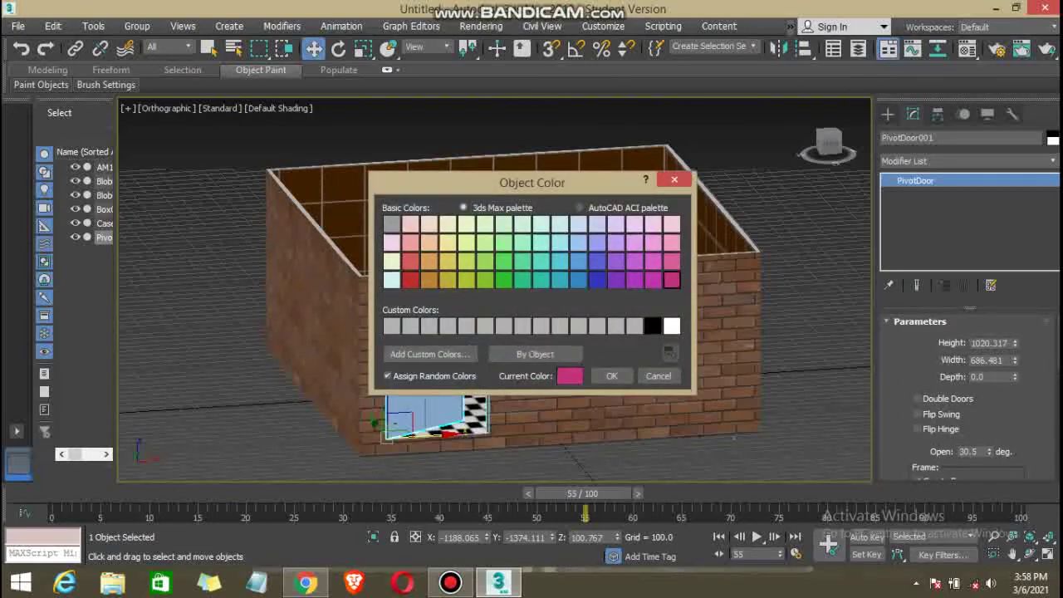
{"action": "left_click", "coordinate": [672, 281]}
{"action": "left_click", "coordinate": [611, 376]}
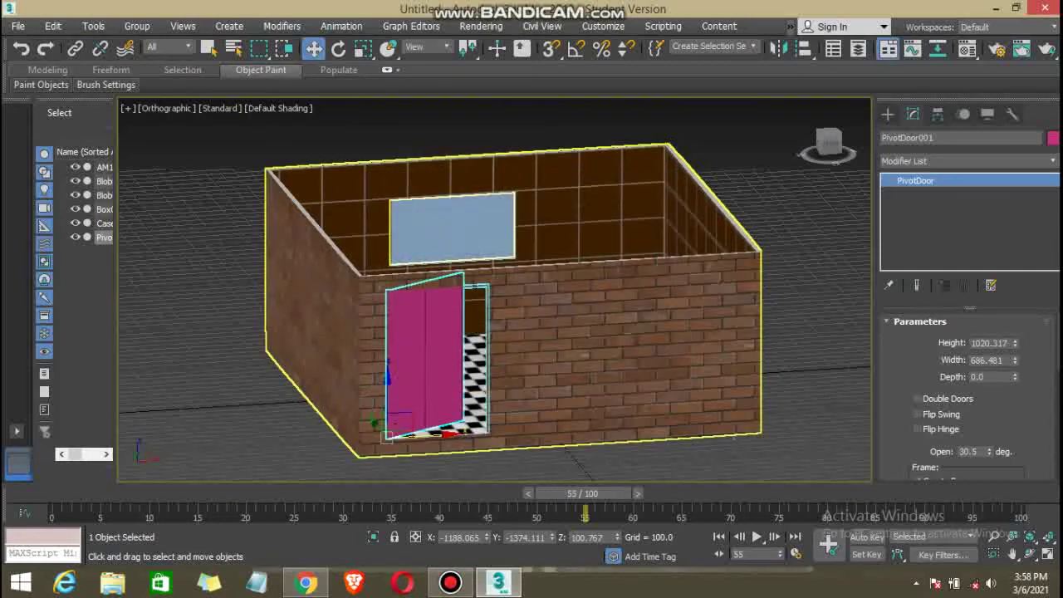
Give the casement window a yellow-green object colour, then deselect it.
{"action": "key", "text": "ctrl+d"}
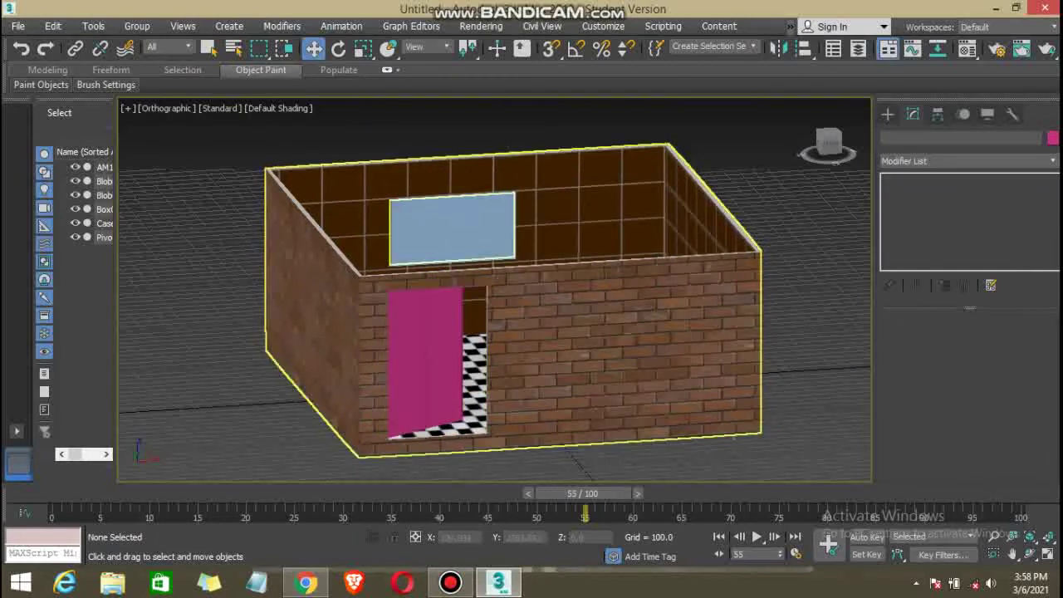
{"action": "left_click", "coordinate": [453, 229]}
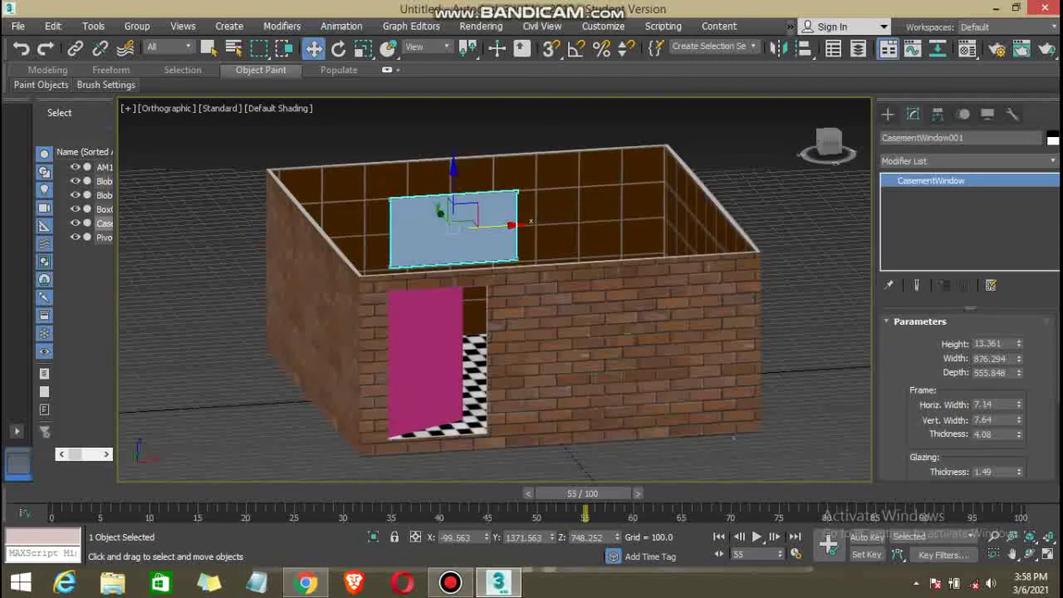
{"action": "left_click", "coordinate": [1053, 138]}
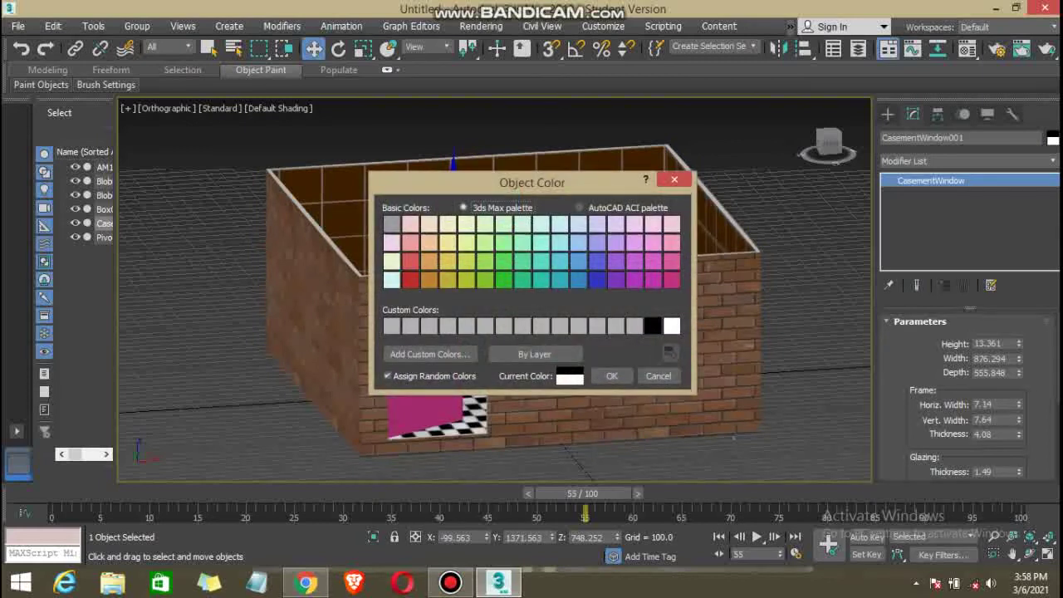
{"action": "left_click", "coordinate": [466, 261]}
{"action": "left_click", "coordinate": [612, 376]}
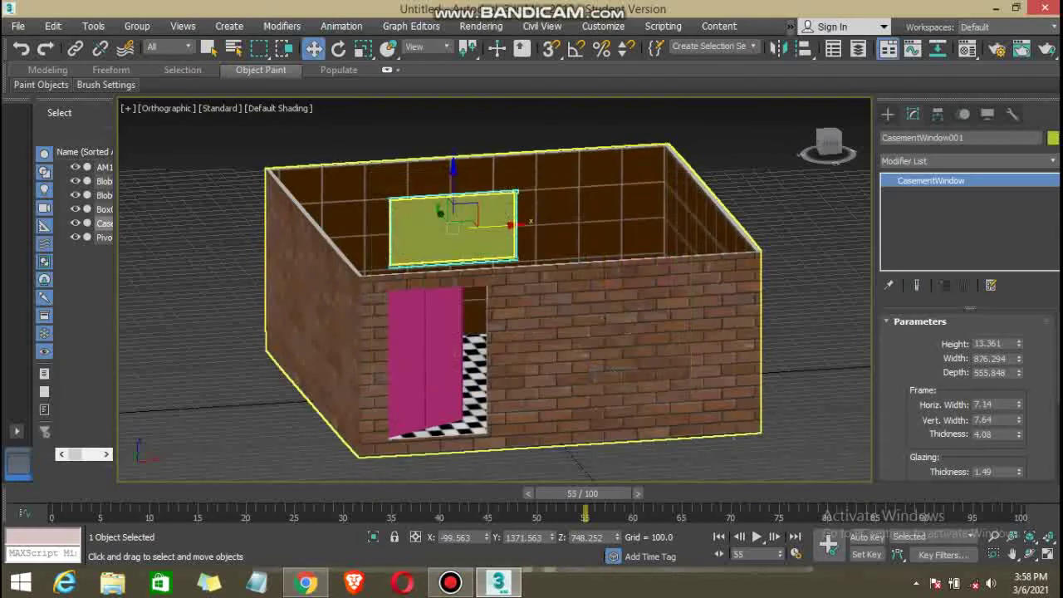
{"action": "key", "text": "ctrl+d"}
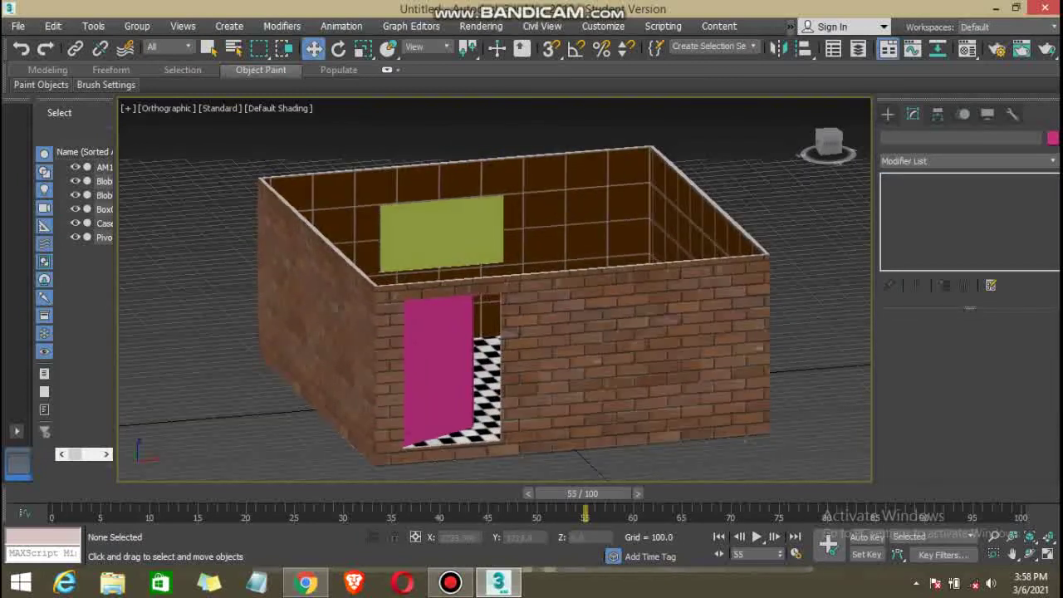
Reselect the yellow-green window and scroll to its Casements and Open parameters.
{"action": "left_click", "coordinate": [465, 250]}
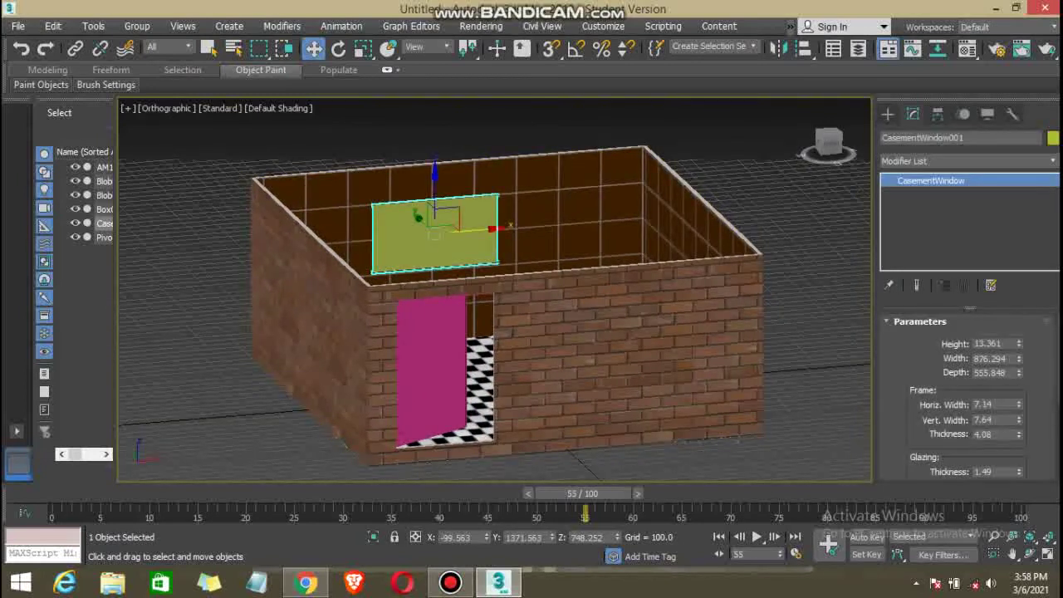
{"action": "scroll", "coordinate": [969, 396], "scroll_direction": "down", "scroll_amount": 2}
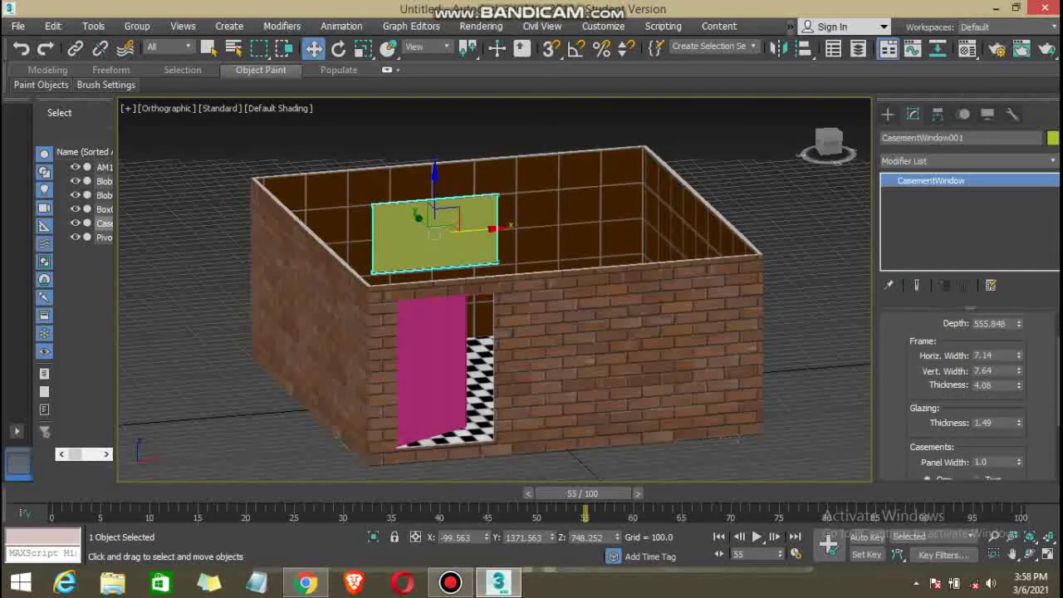
{"action": "scroll", "coordinate": [969, 396], "scroll_direction": "down", "scroll_amount": 3}
{"action": "scroll", "coordinate": [969, 396], "scroll_direction": "down", "scroll_amount": 1}
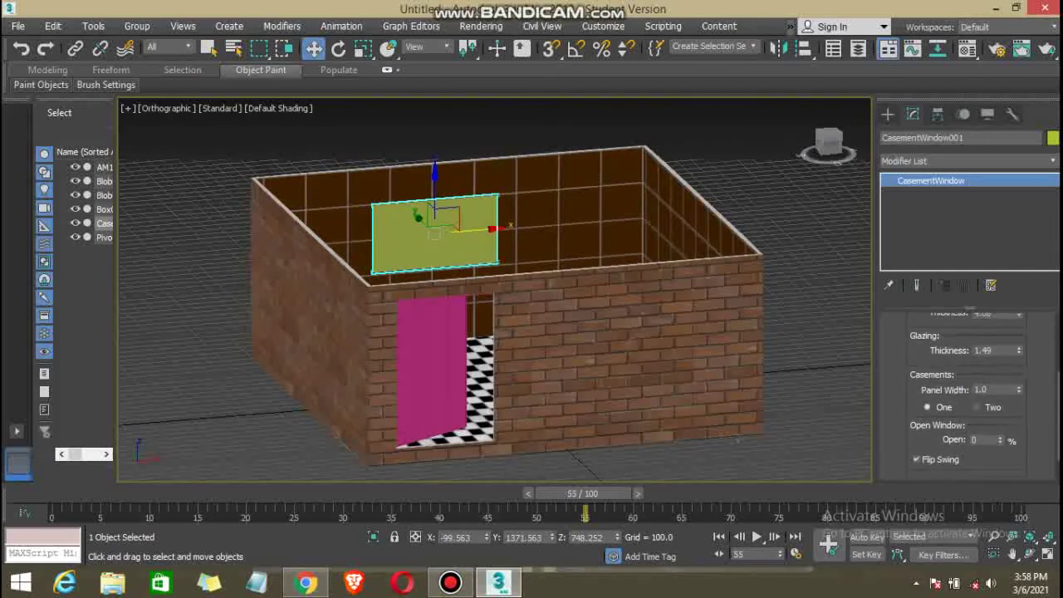
{"action": "scroll", "coordinate": [969, 397], "scroll_direction": "up", "scroll_amount": 5}
{"action": "scroll", "coordinate": [968, 396], "scroll_direction": "down", "scroll_amount": 1}
{"action": "scroll", "coordinate": [969, 396], "scroll_direction": "down", "scroll_amount": 2}
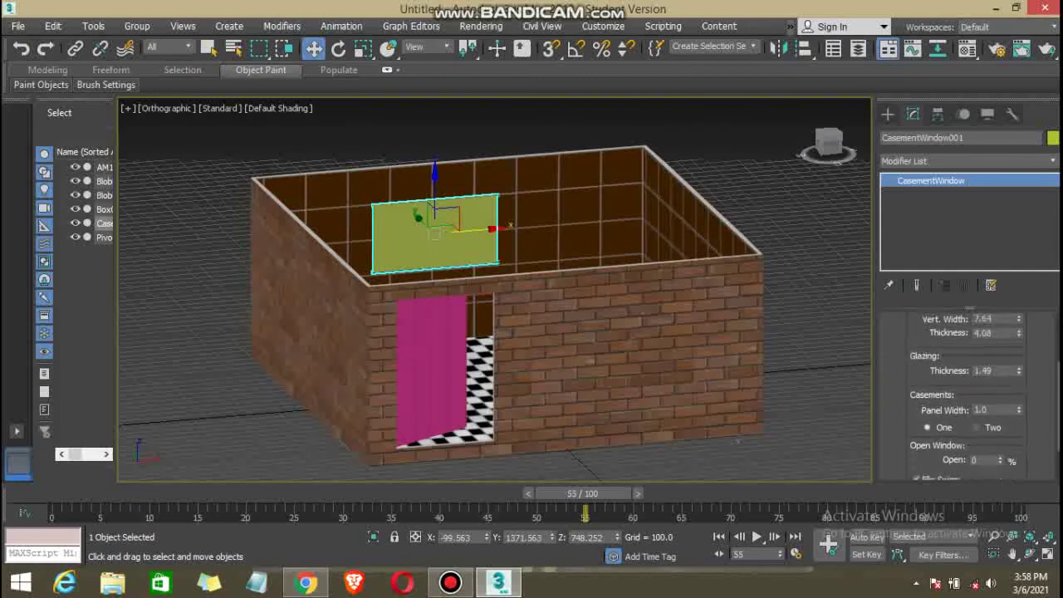
{"action": "scroll", "coordinate": [969, 396], "scroll_direction": "down", "scroll_amount": 1}
{"action": "scroll", "coordinate": [969, 397], "scroll_direction": "down", "scroll_amount": 1}
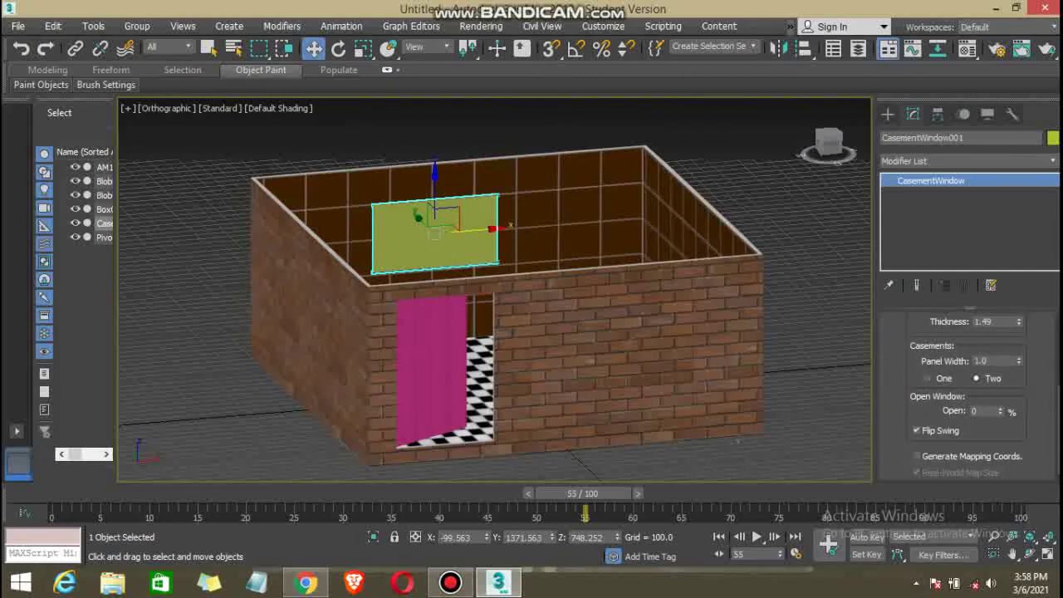
{"action": "scroll", "coordinate": [969, 396], "scroll_direction": "down", "scroll_amount": 1}
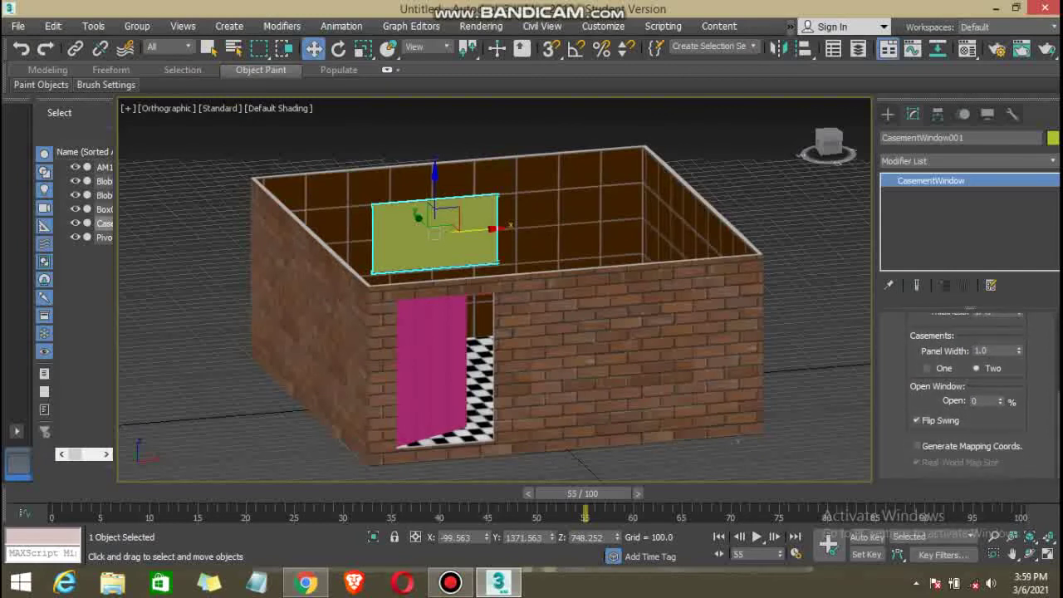
Swing the two casements open to 65%, then reset Open to 0 so they're closed.
{"action": "left_click_drag", "start_coordinate": [1000, 400], "coordinate": [1000, 390]}
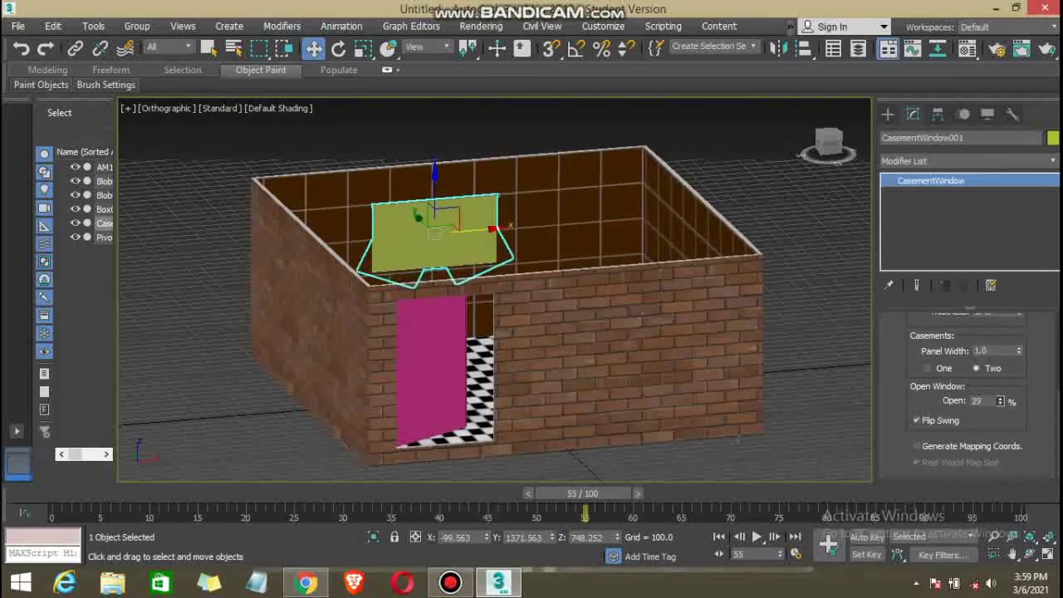
{"action": "right_click", "coordinate": [1001, 401]}
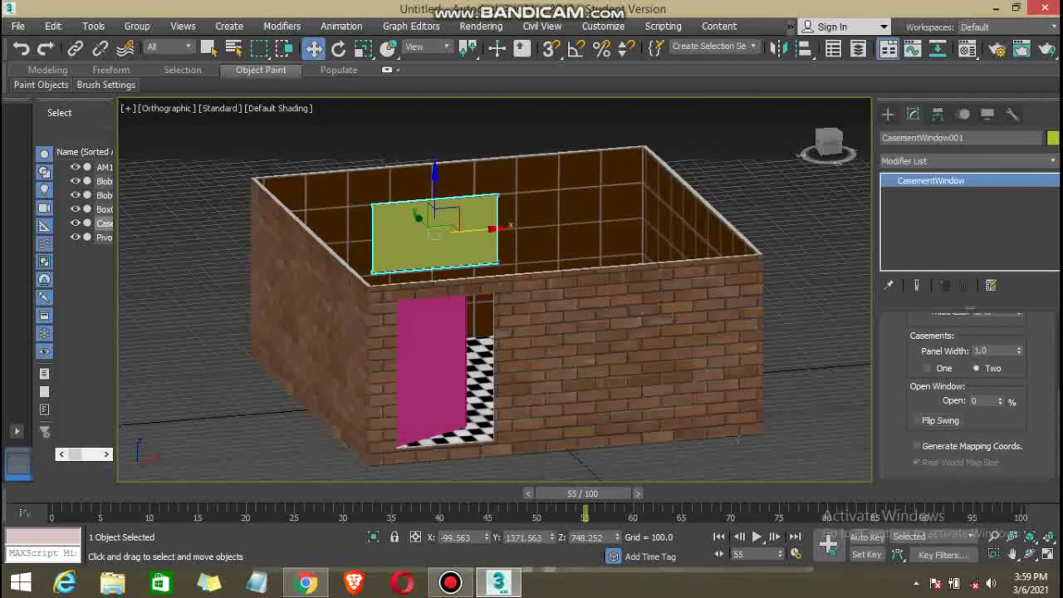
{"action": "left_click_drag", "start_coordinate": [1001, 401], "coordinate": [1000, 402]}
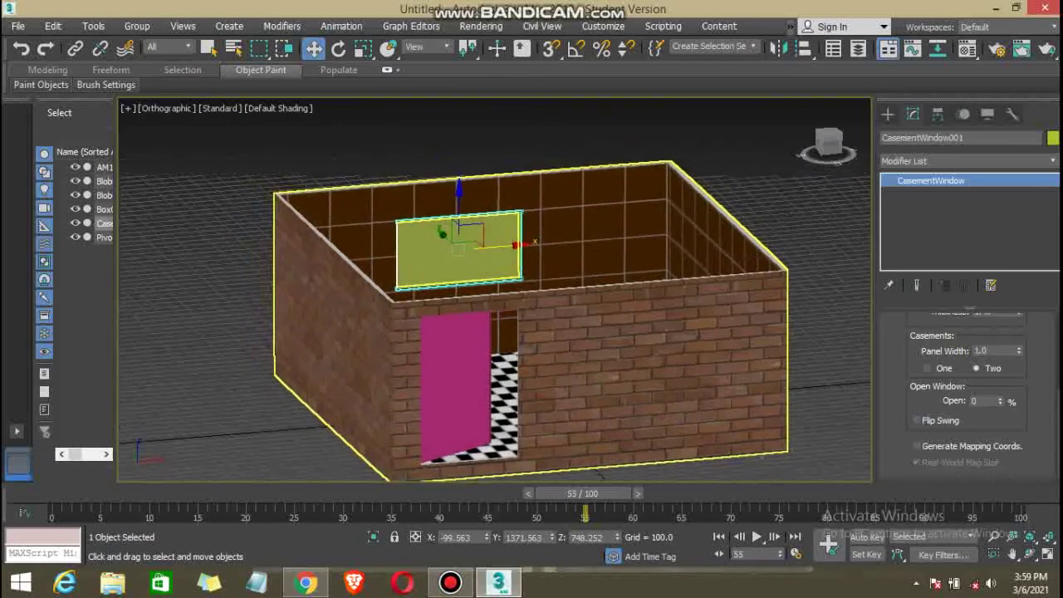
Orbit until the window wall faces the view and test-swing the casements open and closed.
{"action": "middle_click_drag", "start_coordinate": [498, 332], "coordinate": [581, 349], "text": "alt"}
{"action": "middle_click_drag", "start_coordinate": [498, 332], "coordinate": [582, 340], "text": "alt"}
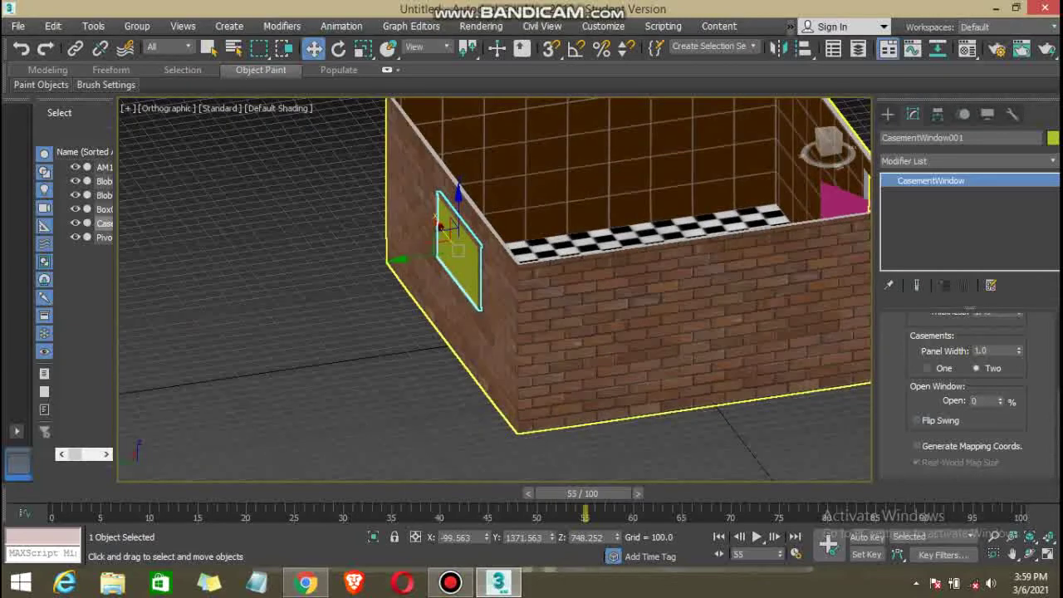
{"action": "left_click_drag", "start_coordinate": [1000, 401], "coordinate": [1000, 403]}
{"action": "scroll", "coordinate": [964, 391], "scroll_direction": "up", "scroll_amount": 2}
{"action": "scroll", "coordinate": [964, 391], "scroll_direction": "down", "scroll_amount": 2}
{"action": "scroll", "coordinate": [968, 391], "scroll_direction": "up", "scroll_amount": 2}
{"action": "scroll", "coordinate": [968, 391], "scroll_direction": "up", "scroll_amount": 2}
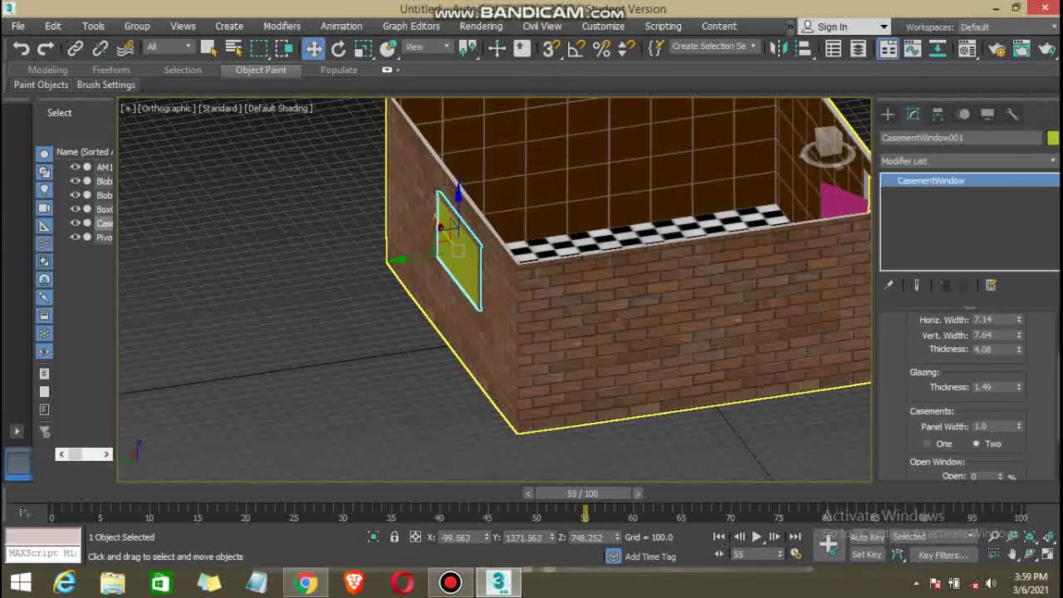
{"action": "scroll", "coordinate": [968, 390], "scroll_direction": "up", "scroll_amount": 2}
{"action": "scroll", "coordinate": [968, 391], "scroll_direction": "down", "scroll_amount": 3}
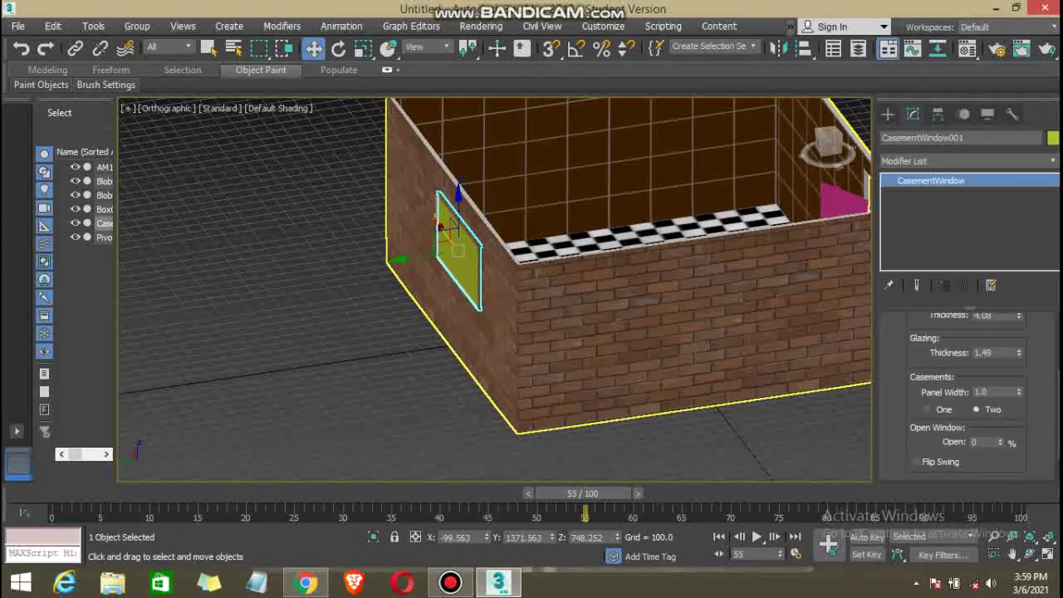
Switch to one casement with panel width 0.13, preview it, then reset Open to 0.
{"action": "left_click", "coordinate": [927, 409]}
{"action": "scroll", "coordinate": [968, 391], "scroll_direction": "up", "scroll_amount": 2}
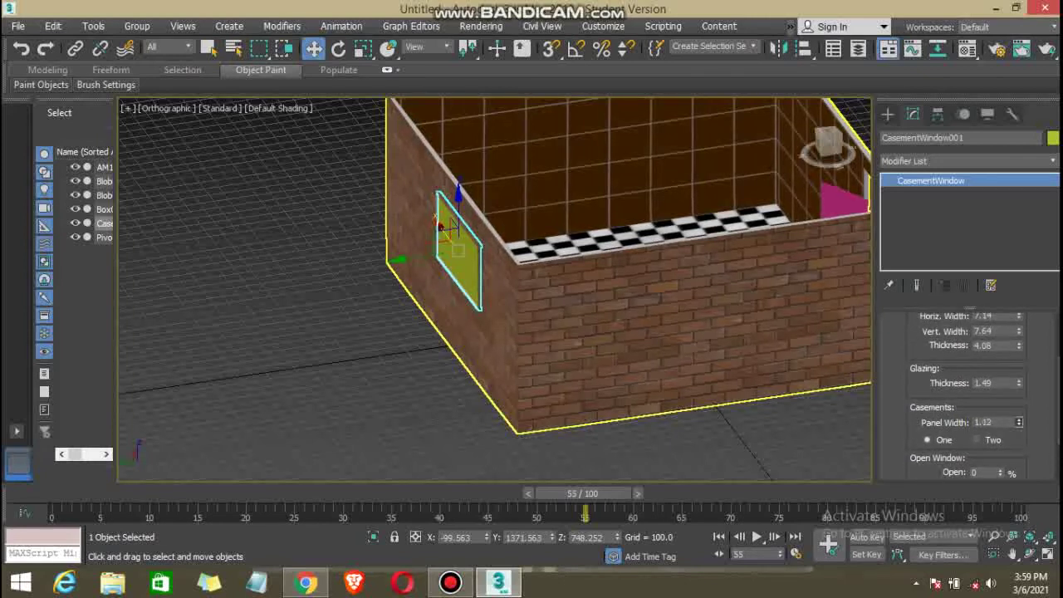
{"action": "left_click_drag", "start_coordinate": [1020, 422], "coordinate": [1019, 431]}
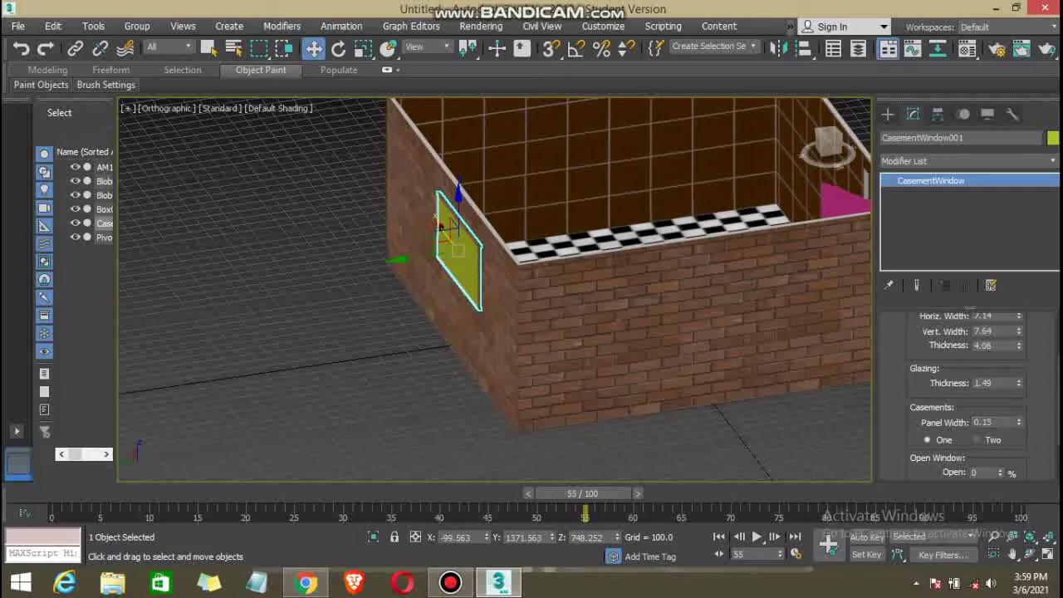
{"action": "mouse_move", "coordinate": [1001, 472]}
{"action": "left_mouse_down"}
{"action": "mouse_move", "coordinate": [1000, 449]}
{"action": "mouse_move", "coordinate": [1000, 477]}
{"action": "left_mouse_up"}
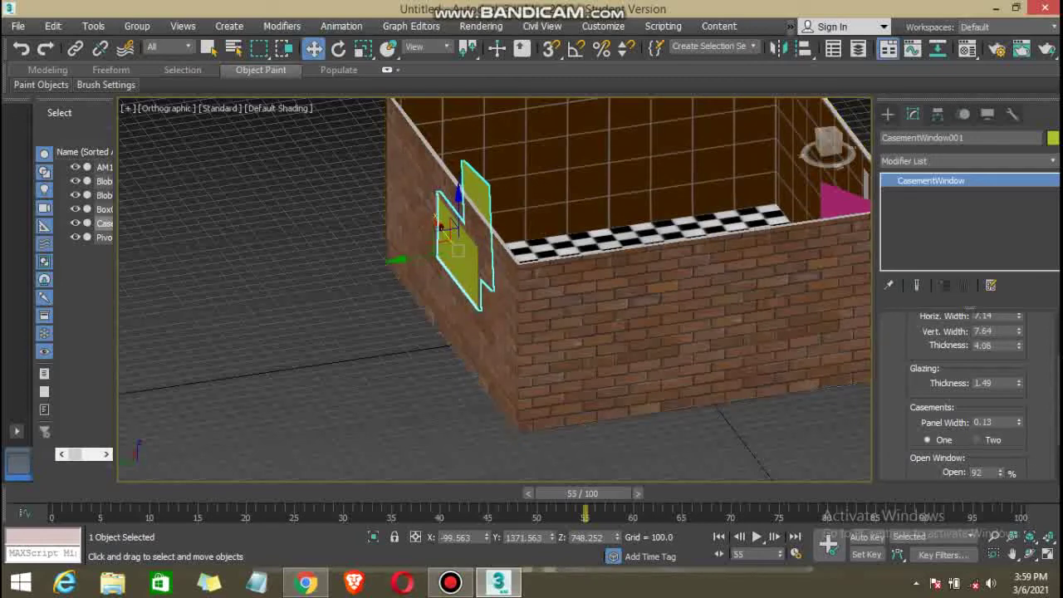
{"action": "mouse_move", "coordinate": [448, 233]}
{"action": "middle_mouse_down", "text": "alt"}
{"action": "mouse_move", "coordinate": [314, 225]}
{"action": "mouse_move", "coordinate": [357, 228]}
{"action": "middle_mouse_up", "text": "alt"}
{"action": "right_click", "coordinate": [1001, 472]}
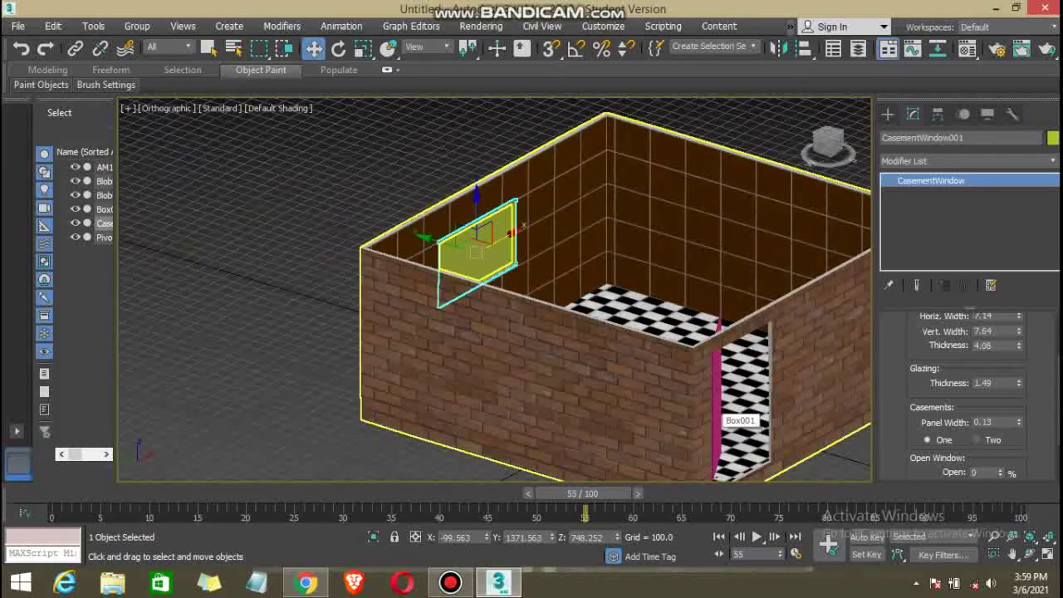
{"action": "left_click", "coordinate": [250, 374]}
{"action": "mouse_move", "coordinate": [249, 374]}
{"action": "middle_mouse_down", "text": "alt"}
{"action": "mouse_move", "coordinate": [634, 458]}
{"action": "mouse_move", "coordinate": [779, 422]}
{"action": "mouse_move", "coordinate": [742, 472]}
{"action": "middle_mouse_up", "text": "alt"}
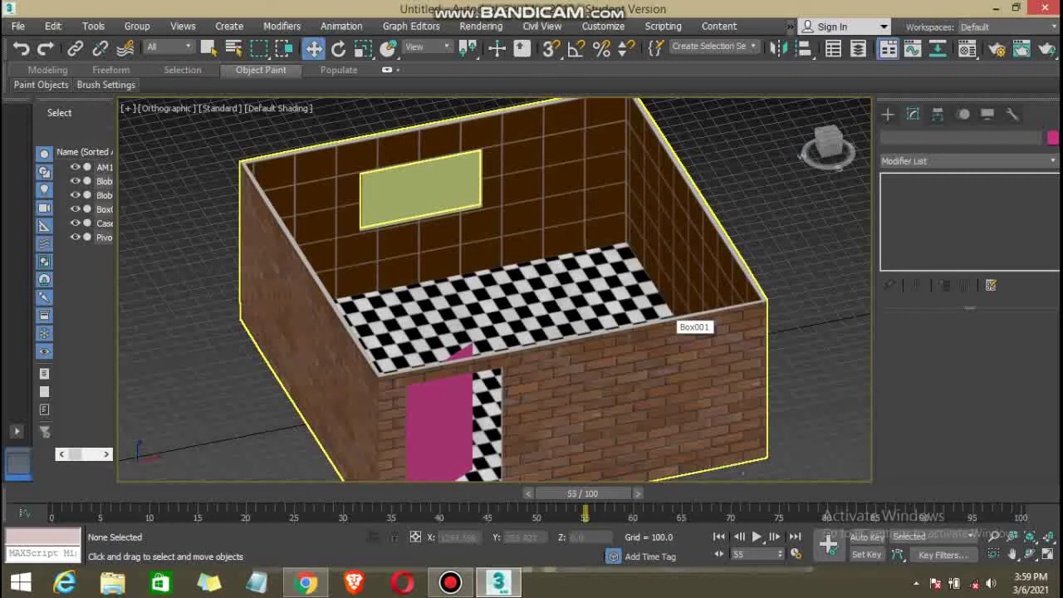
Start a file import and browse to the E:\3d max imported items folder.
{"action": "left_click", "coordinate": [17, 26]}
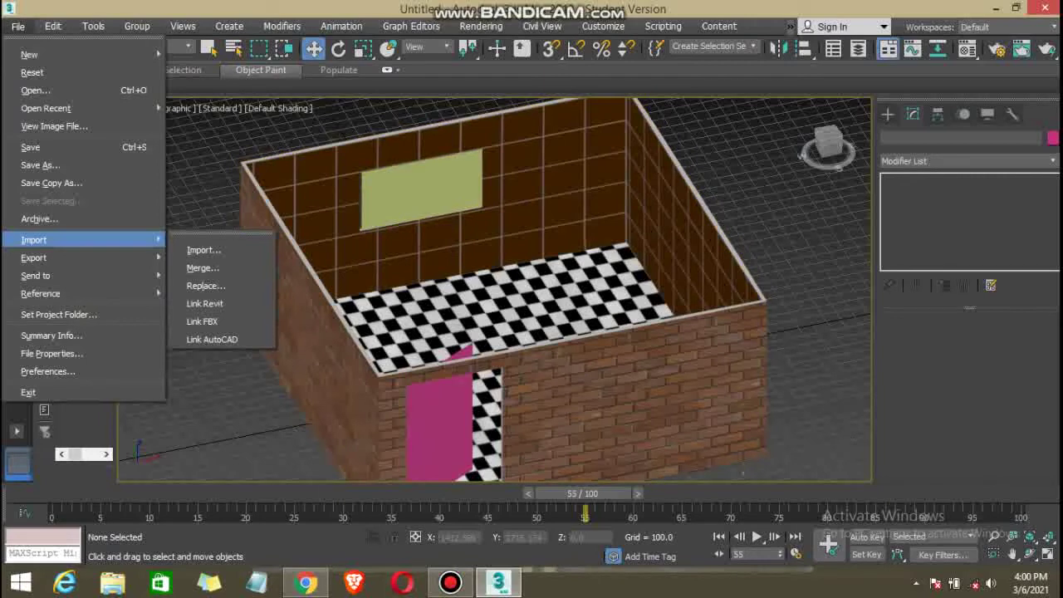
{"action": "left_click", "coordinate": [204, 249]}
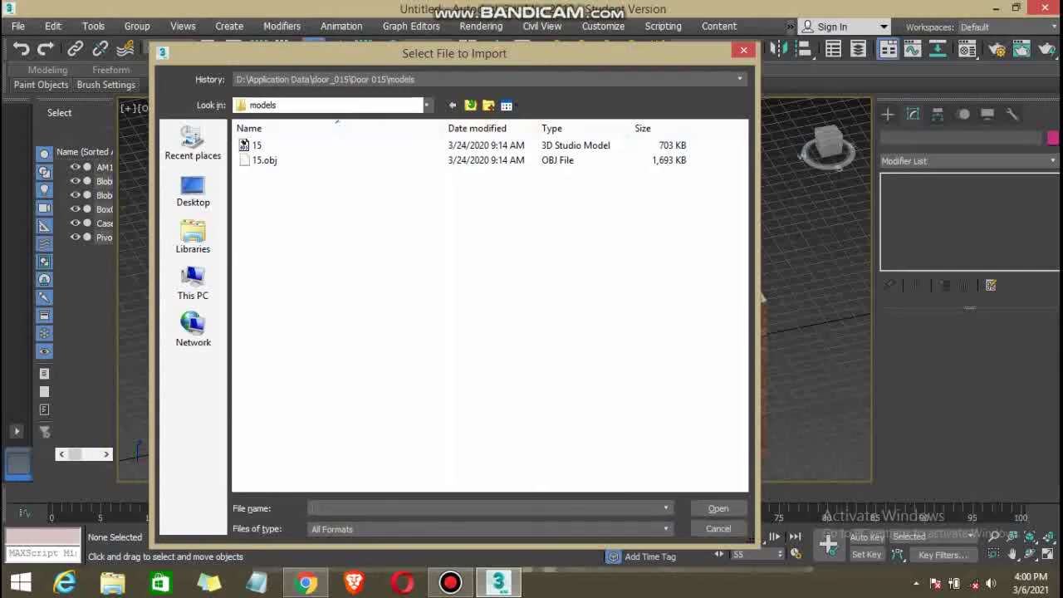
{"action": "left_click", "coordinate": [193, 283]}
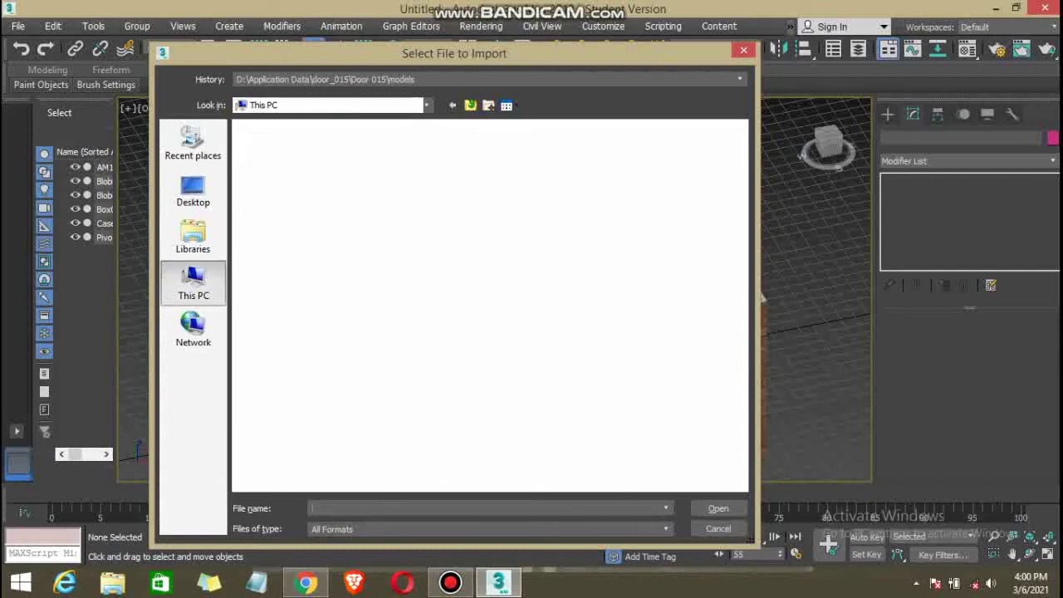
{"action": "double_click", "coordinate": [482, 299]}
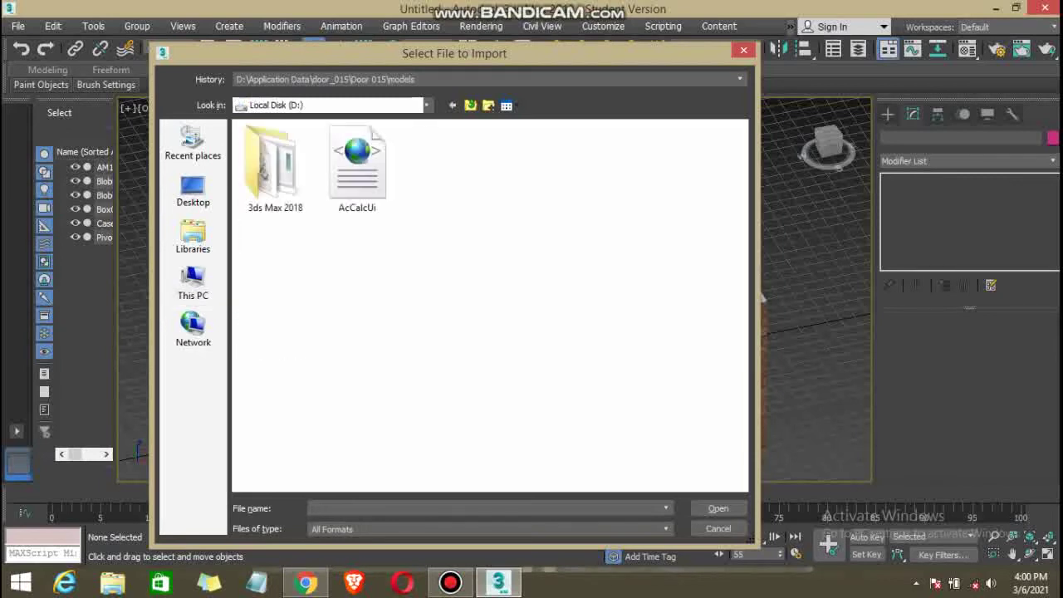
{"action": "double_click", "coordinate": [357, 170]}
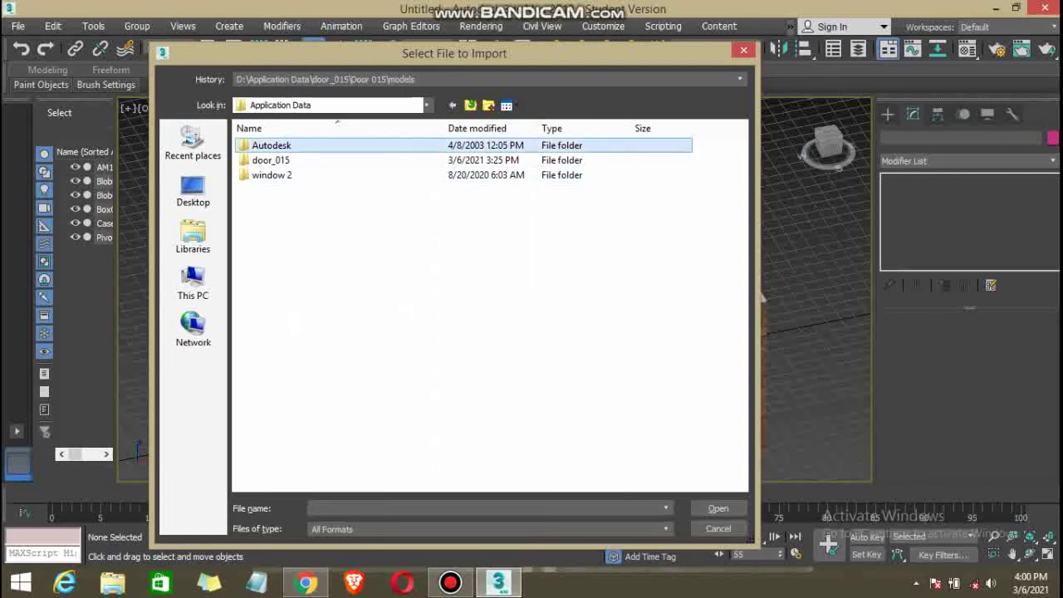
{"action": "double_click", "coordinate": [274, 145]}
{"action": "key", "text": "Return"}
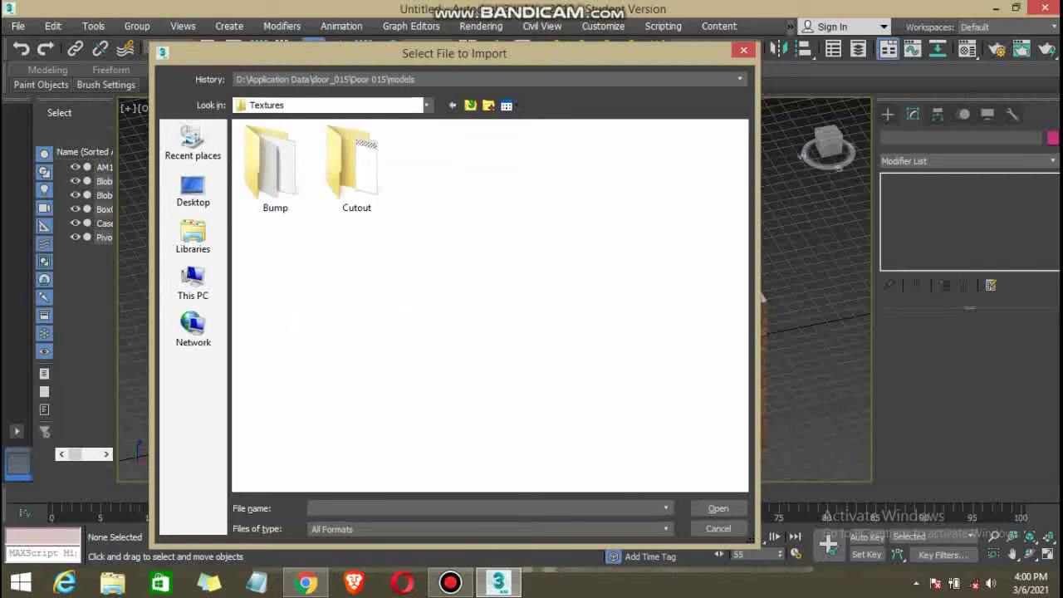
{"action": "key", "text": "BackSpace"}
{"action": "key", "text": "BackSpace"}
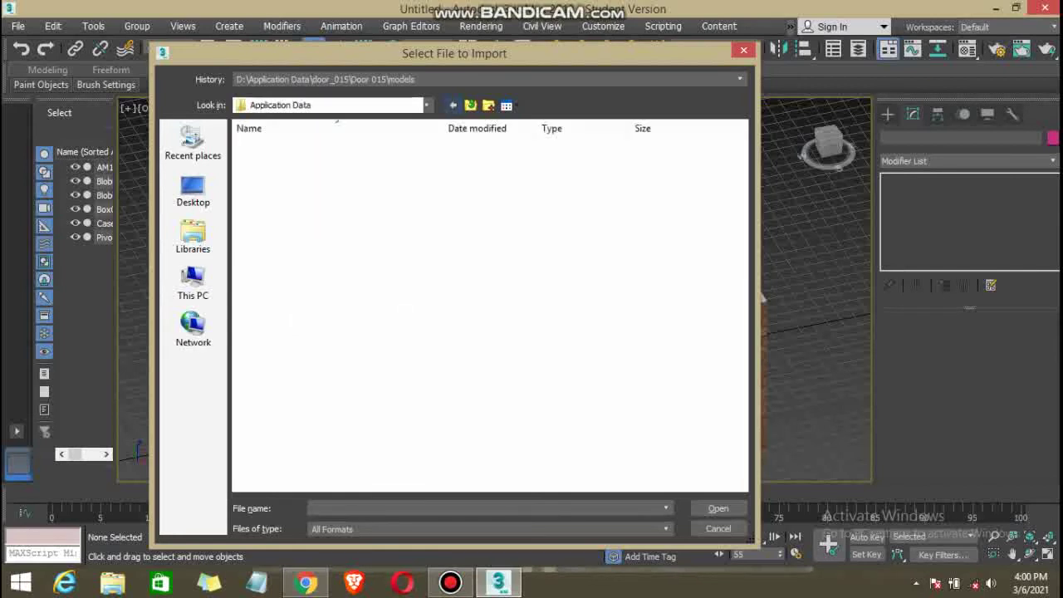
{"action": "left_click", "coordinate": [192, 191]}
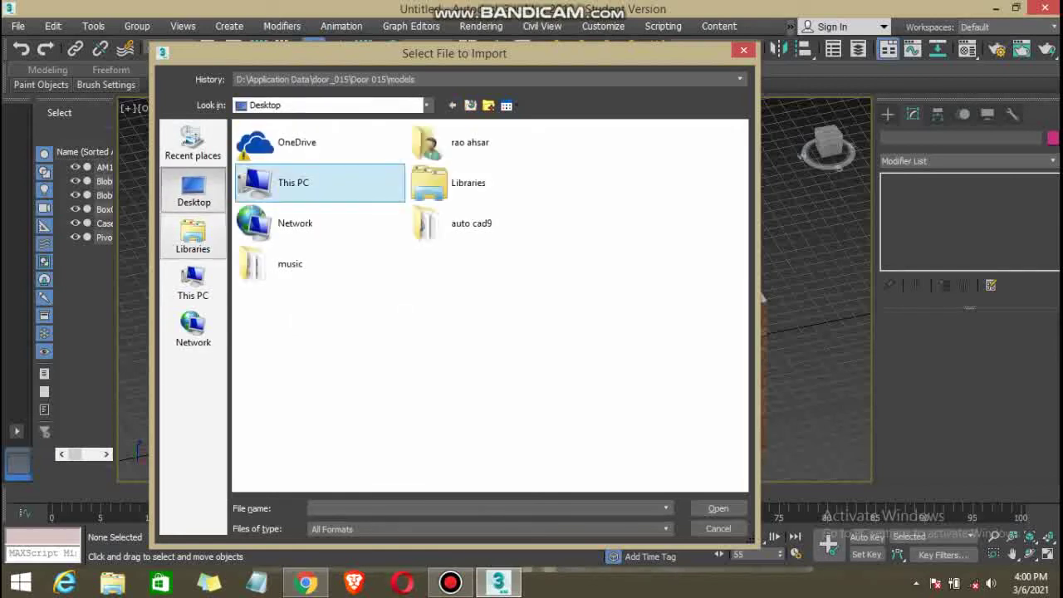
{"action": "left_click", "coordinate": [193, 283]}
{"action": "left_click", "coordinate": [307, 339]}
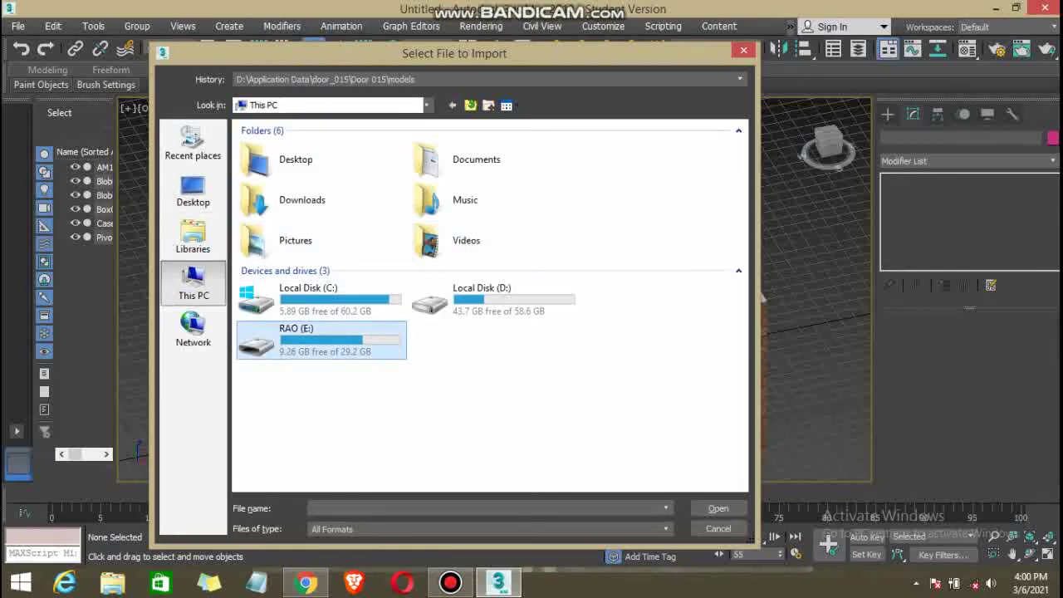
{"action": "double_click", "coordinate": [307, 339]}
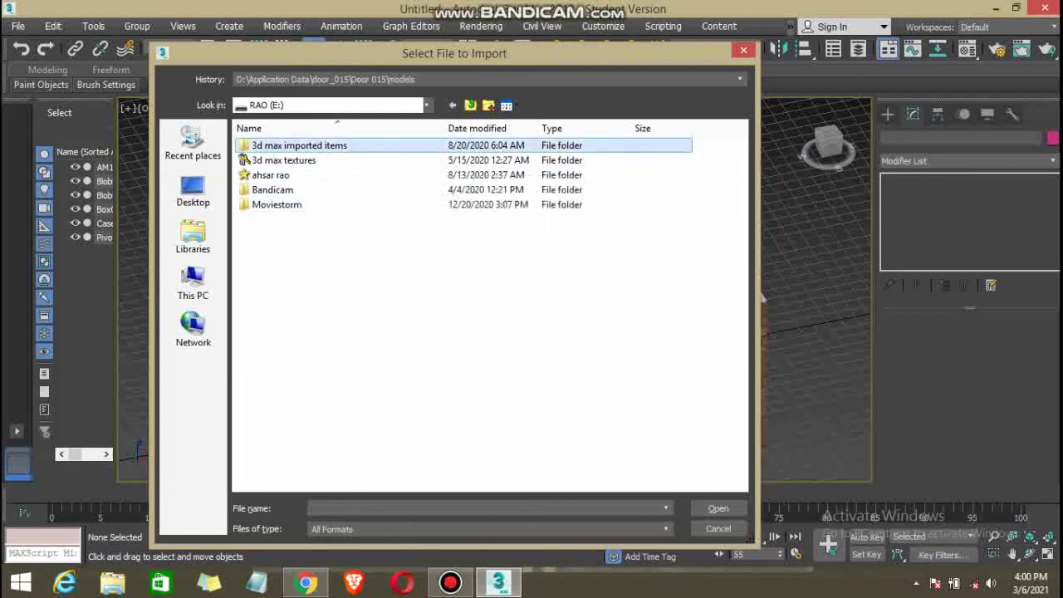
{"action": "double_click", "coordinate": [299, 146]}
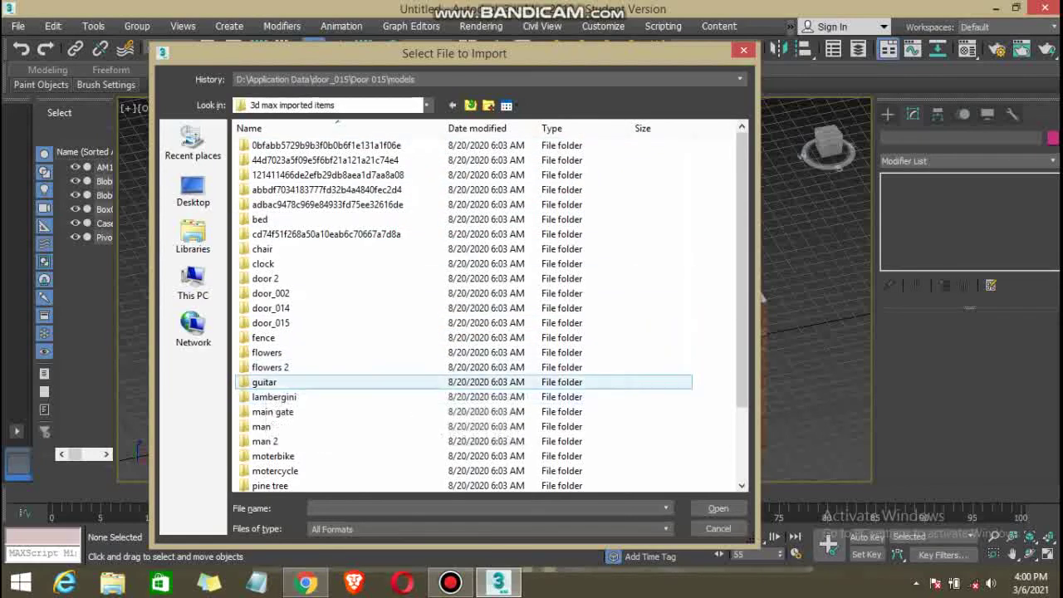
Open sofa\Sofa cls N040220 and choose its 3D Studio file for import.
{"action": "scroll", "coordinate": [333, 333], "scroll_direction": "down", "scroll_amount": 2}
{"action": "scroll", "coordinate": [332, 448], "scroll_direction": "up", "scroll_amount": 1}
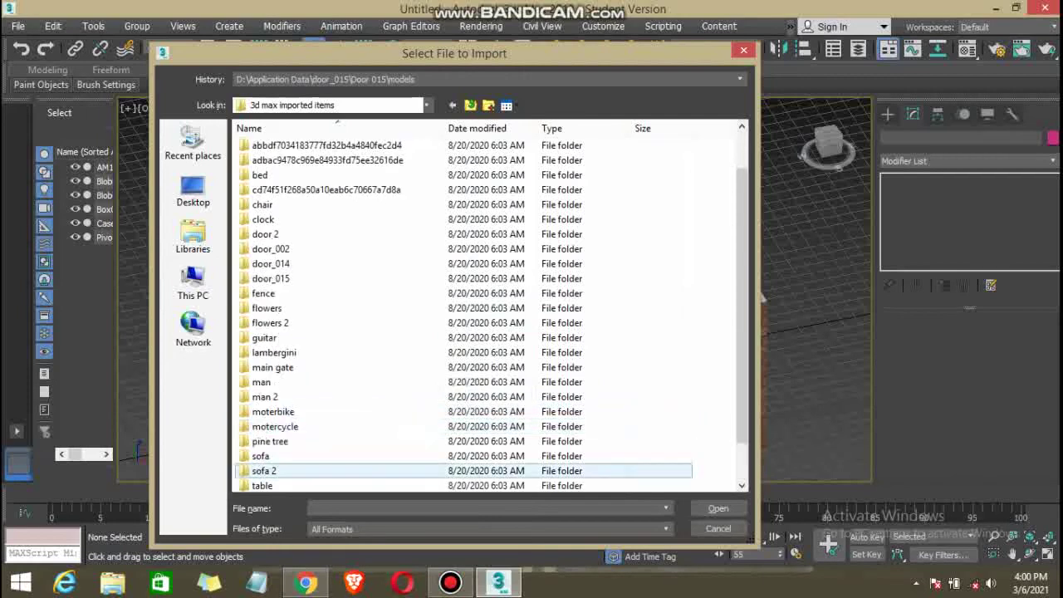
{"action": "scroll", "coordinate": [274, 432], "scroll_direction": "down", "scroll_amount": 1}
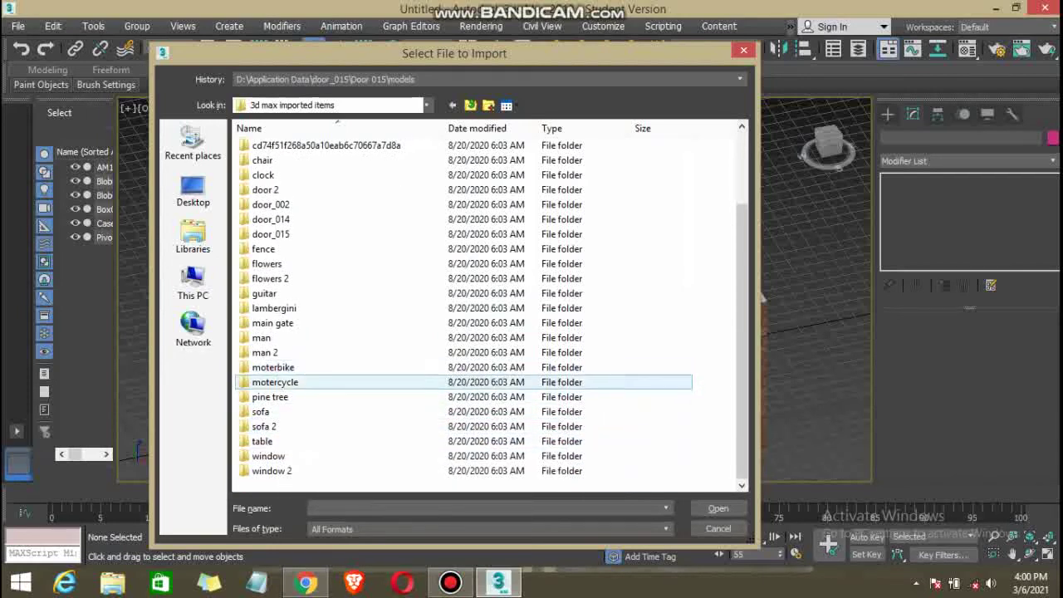
{"action": "scroll", "coordinate": [482, 316], "scroll_direction": "up", "scroll_amount": 1}
{"action": "scroll", "coordinate": [481, 315], "scroll_direction": "up", "scroll_amount": 1}
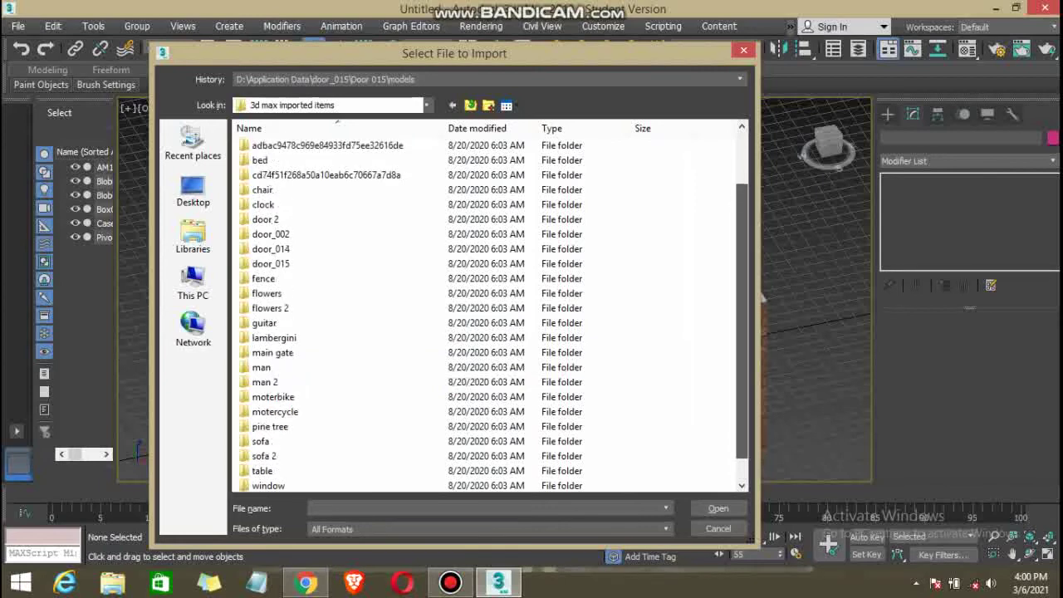
{"action": "scroll", "coordinate": [482, 316], "scroll_direction": "up", "scroll_amount": 1}
{"action": "scroll", "coordinate": [482, 316], "scroll_direction": "up", "scroll_amount": 1}
{"action": "scroll", "coordinate": [482, 315], "scroll_direction": "up", "scroll_amount": 1}
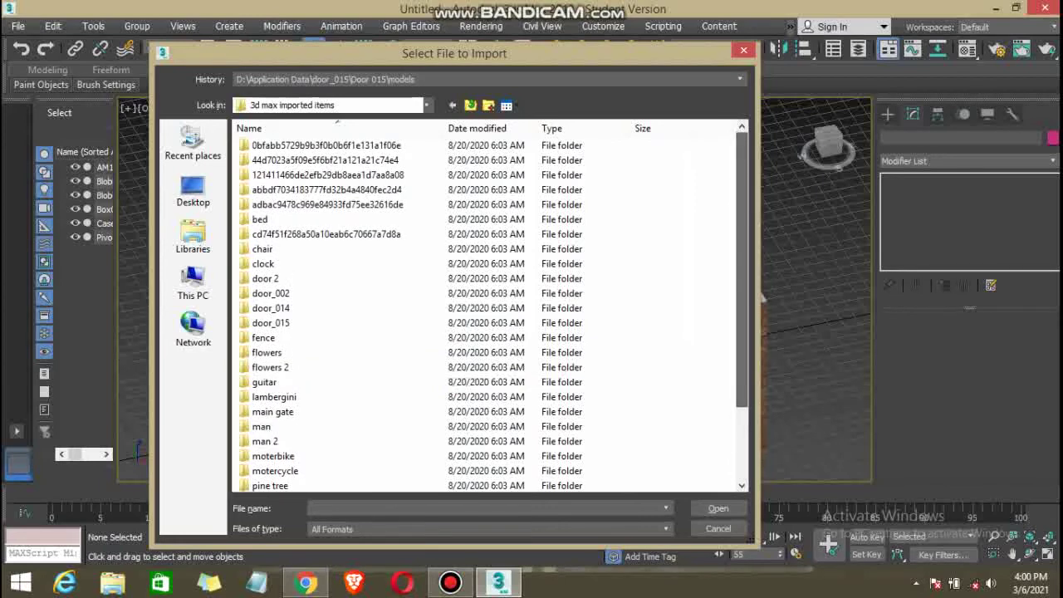
{"action": "scroll", "coordinate": [482, 316], "scroll_direction": "down", "scroll_amount": 2}
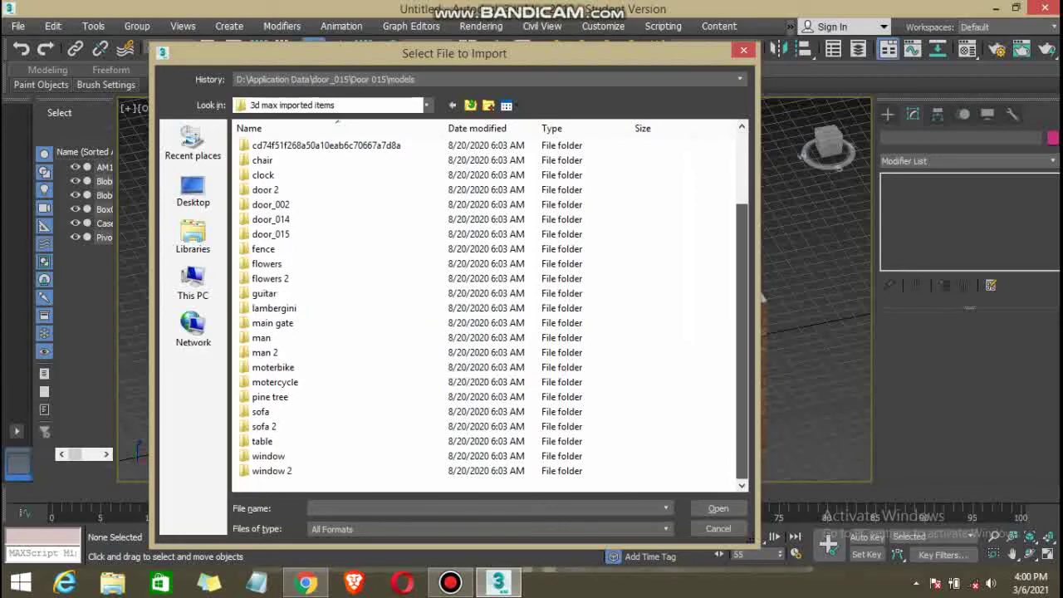
{"action": "double_click", "coordinate": [261, 411]}
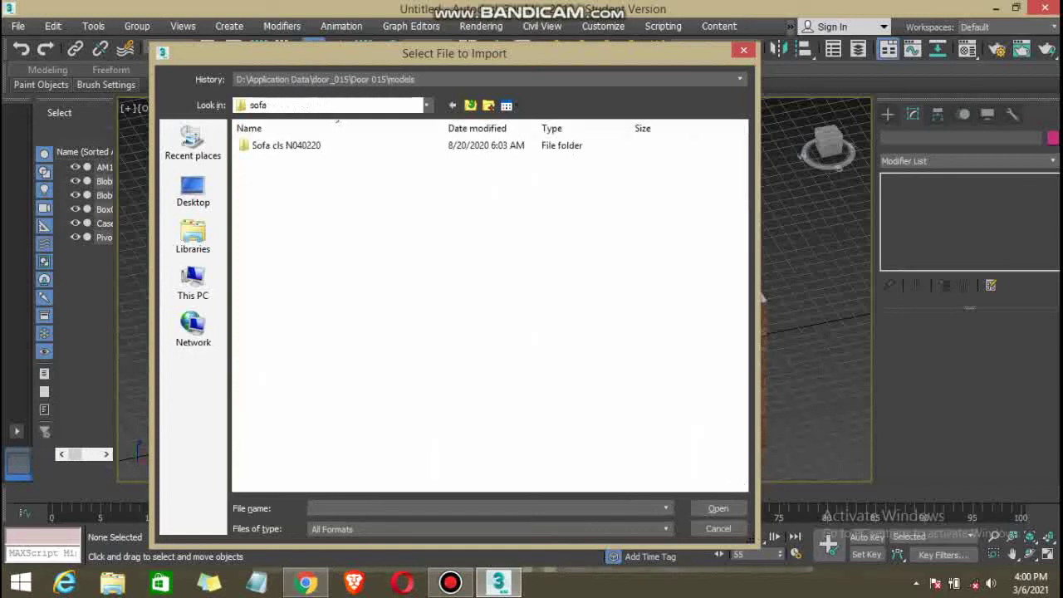
{"action": "double_click", "coordinate": [286, 145]}
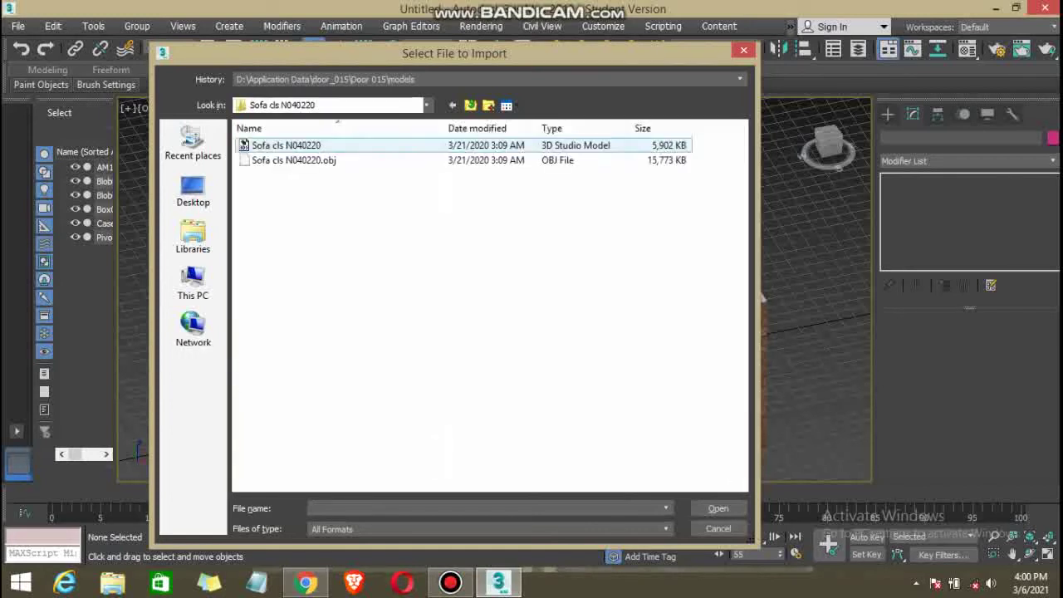
{"action": "left_click", "coordinate": [286, 145]}
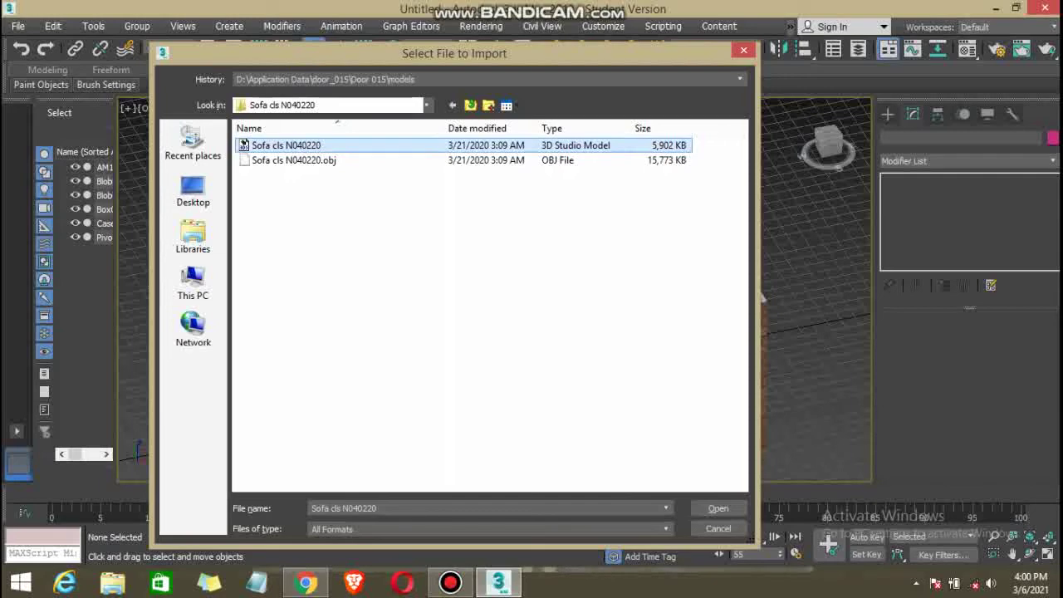
{"action": "key", "text": "Return"}
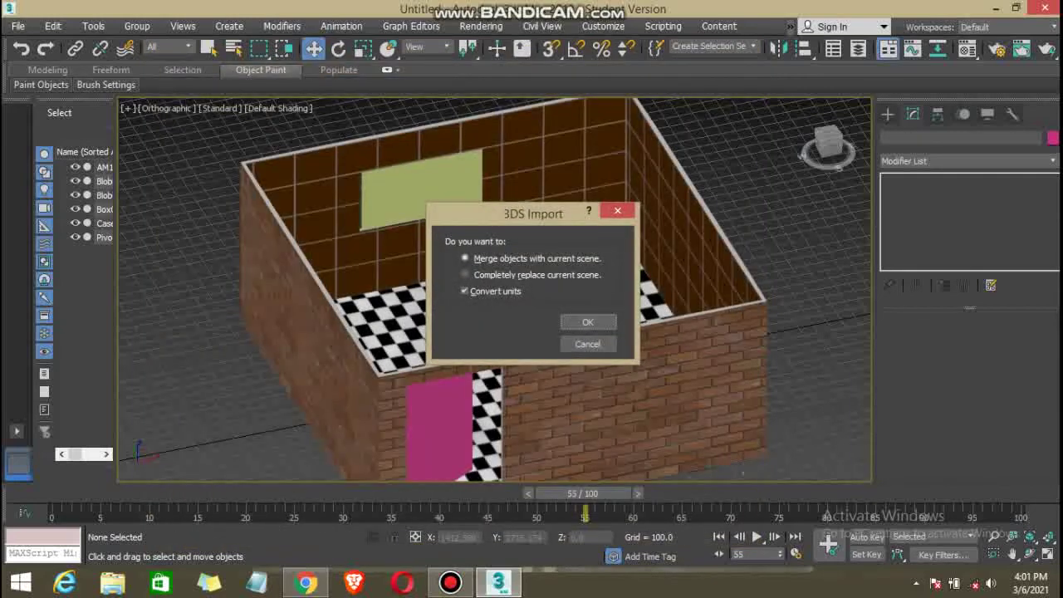
Merge the sofa into the current scene, matching the file's animation length.
{"action": "key", "text": "Return"}
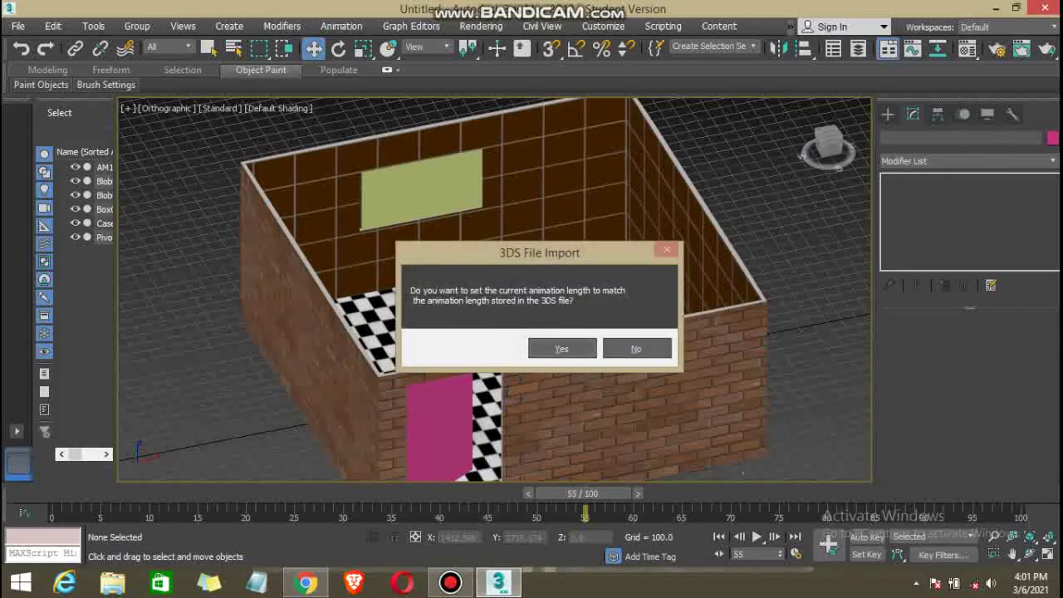
{"action": "left_click", "coordinate": [562, 349]}
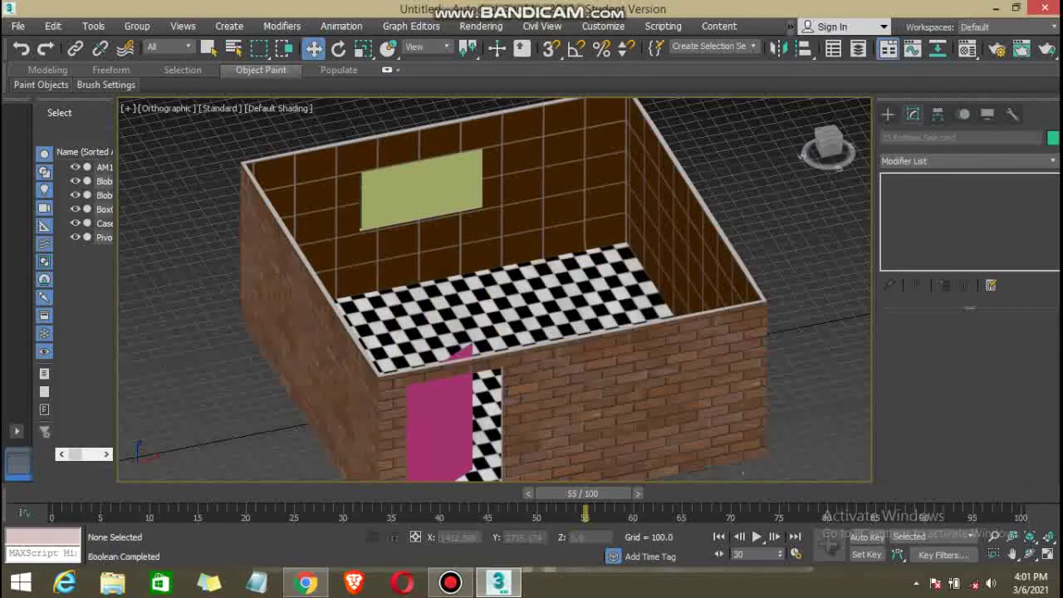
{"action": "key", "text": "z"}
Move the sofa onto the ground to the left of the room.
{"action": "scroll", "coordinate": [591, 270], "scroll_direction": "down", "scroll_amount": 2}
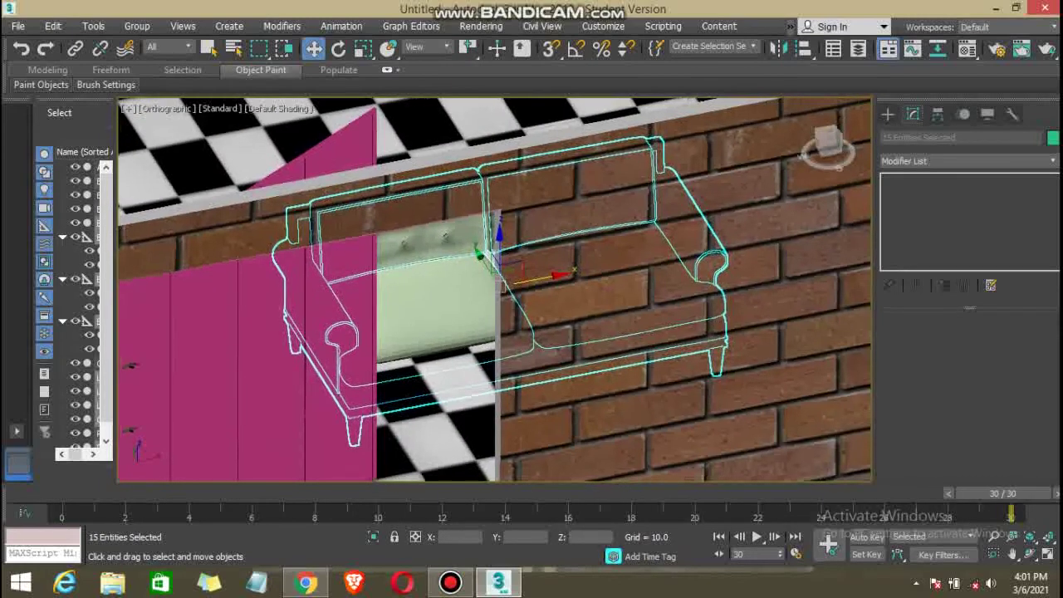
{"action": "scroll", "coordinate": [591, 270], "scroll_direction": "down", "scroll_amount": 4}
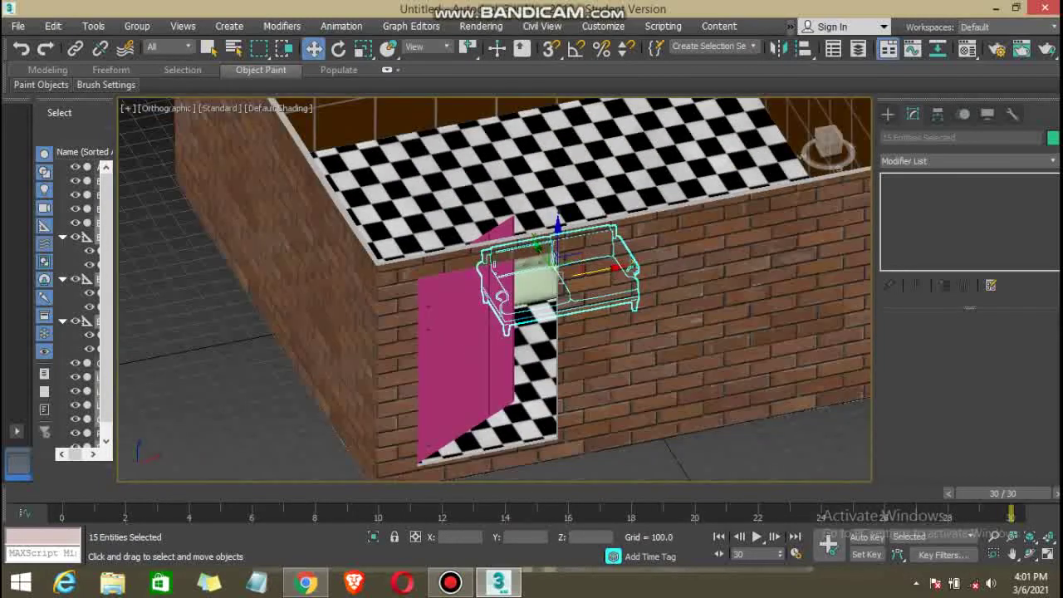
{"action": "left_click_drag", "start_coordinate": [556, 270], "coordinate": [193, 342]}
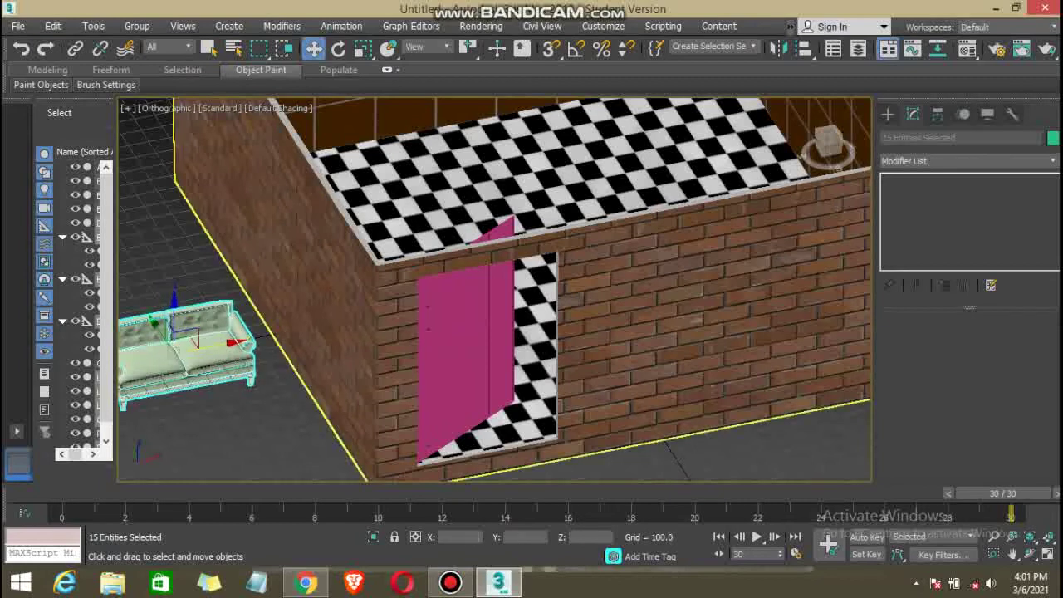
{"action": "scroll", "coordinate": [250, 333], "scroll_direction": "up", "scroll_amount": 2}
{"action": "mouse_move", "coordinate": [249, 332]}
{"action": "middle_mouse_down"}
{"action": "mouse_move", "coordinate": [332, 324]}
{"action": "mouse_move", "coordinate": [322, 340]}
{"action": "middle_mouse_up"}
{"action": "scroll", "coordinate": [358, 324], "scroll_direction": "down", "scroll_amount": 3}
{"action": "scroll", "coordinate": [316, 332], "scroll_direction": "up", "scroll_amount": 3}
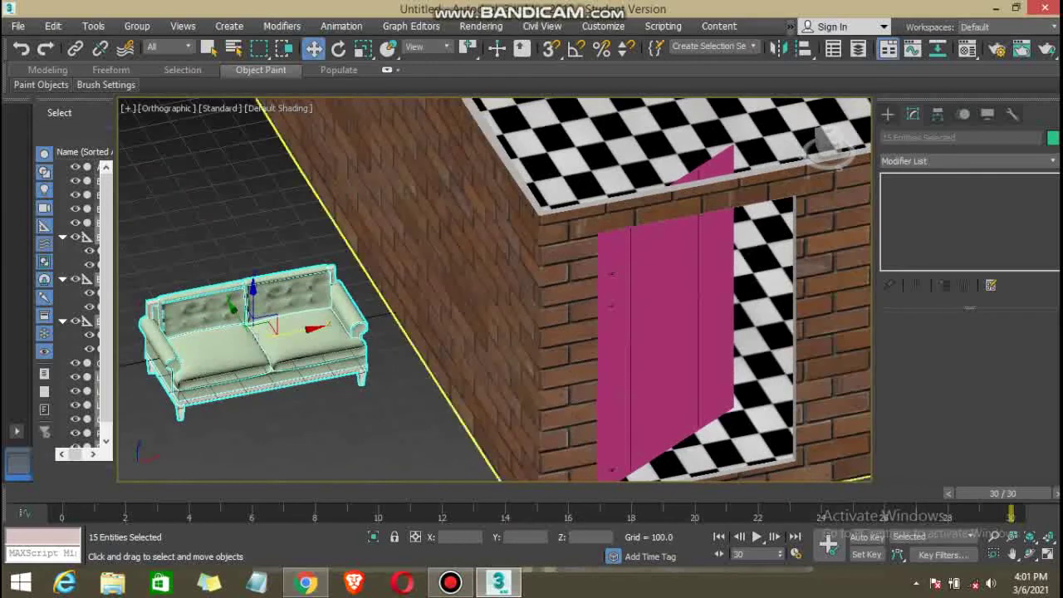
Scale the sofa down to about 54%, then restore it to roughly original size.
{"action": "left_click", "coordinate": [363, 48]}
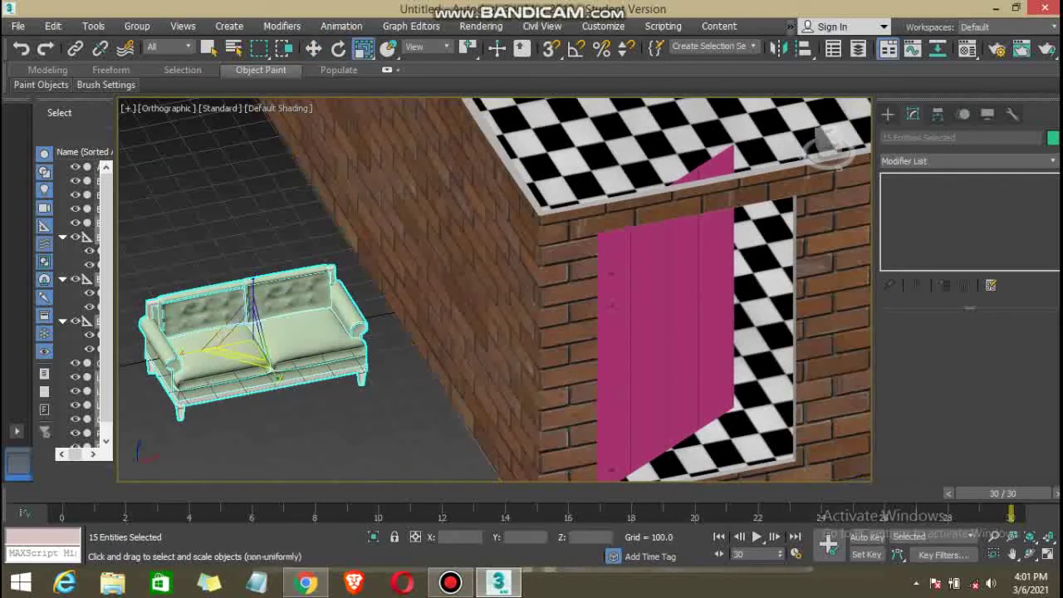
{"action": "mouse_move", "coordinate": [258, 345]}
{"action": "left_mouse_down"}
{"action": "mouse_move", "coordinate": [258, 390]}
{"action": "mouse_move", "coordinate": [258, 345]}
{"action": "left_mouse_up"}
{"action": "mouse_move", "coordinate": [257, 345]}
{"action": "middle_mouse_down"}
{"action": "mouse_move", "coordinate": [818, 455]}
{"action": "mouse_move", "coordinate": [818, 416]}
{"action": "middle_mouse_up"}
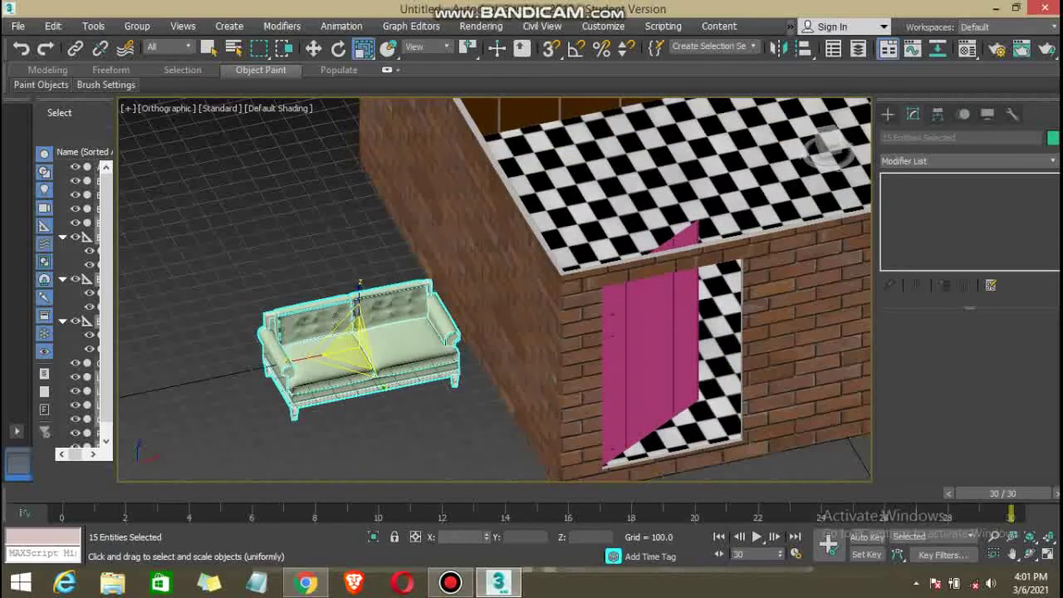
Move the sofa over the wall into the room's back area and lower it onto the checkered floor.
{"action": "key", "text": "w"}
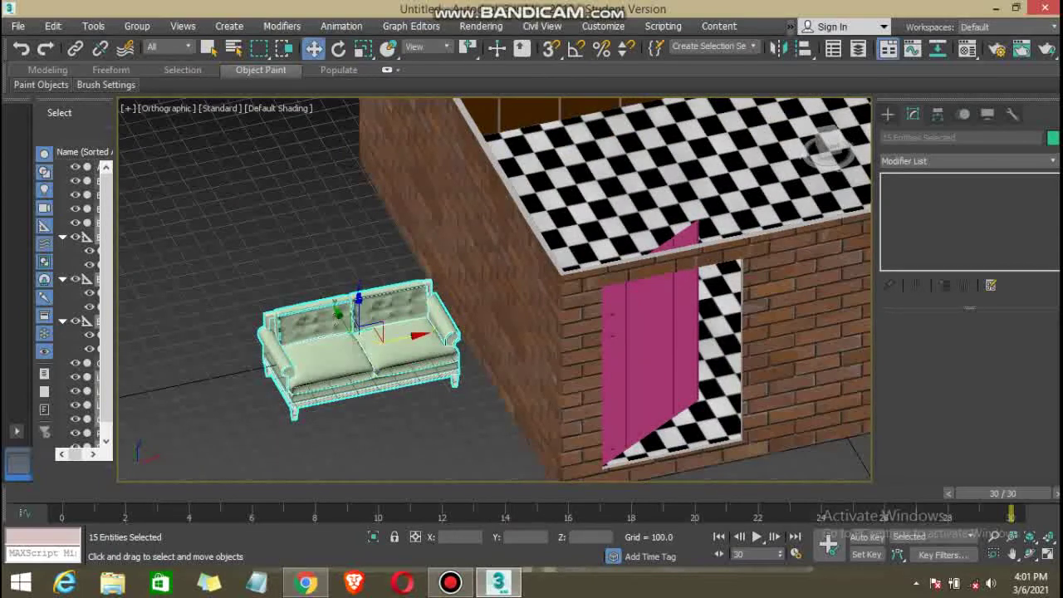
{"action": "left_click_drag", "start_coordinate": [378, 332], "coordinate": [632, 266]}
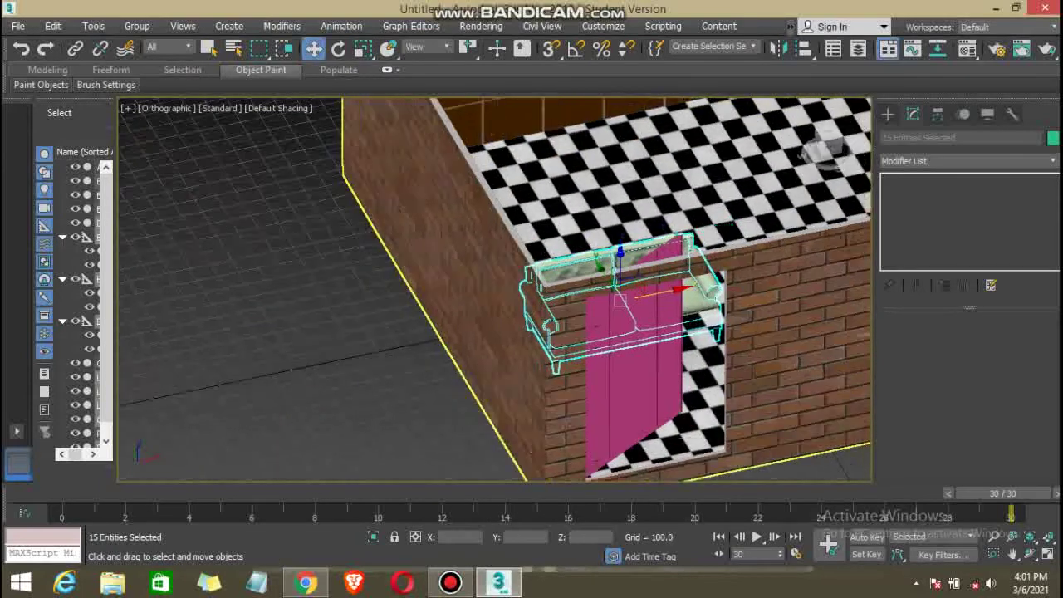
{"action": "mouse_move", "coordinate": [631, 266]}
{"action": "middle_mouse_down", "text": "alt"}
{"action": "mouse_move", "coordinate": [850, 472]}
{"action": "mouse_move", "coordinate": [831, 449]}
{"action": "middle_mouse_up", "text": "alt"}
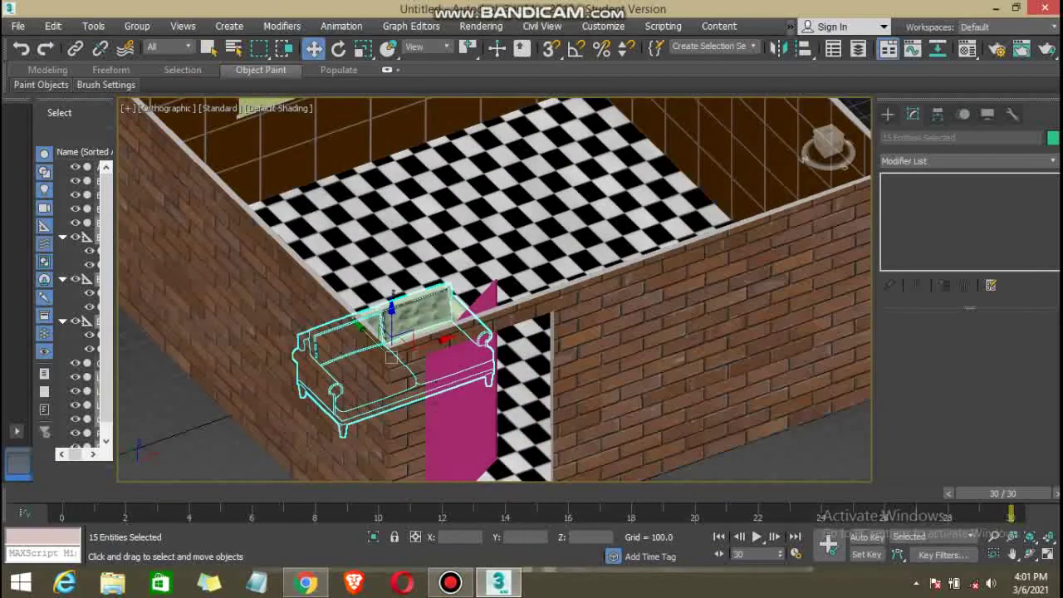
{"action": "mouse_move", "coordinate": [391, 332]}
{"action": "left_mouse_down"}
{"action": "mouse_move", "coordinate": [378, 341]}
{"action": "mouse_move", "coordinate": [321, 288]}
{"action": "mouse_move", "coordinate": [460, 235]}
{"action": "left_mouse_up"}
{"action": "mouse_move", "coordinate": [459, 236]}
{"action": "middle_mouse_down"}
{"action": "mouse_move", "coordinate": [507, 281]}
{"action": "mouse_move", "coordinate": [532, 249]}
{"action": "middle_mouse_up"}
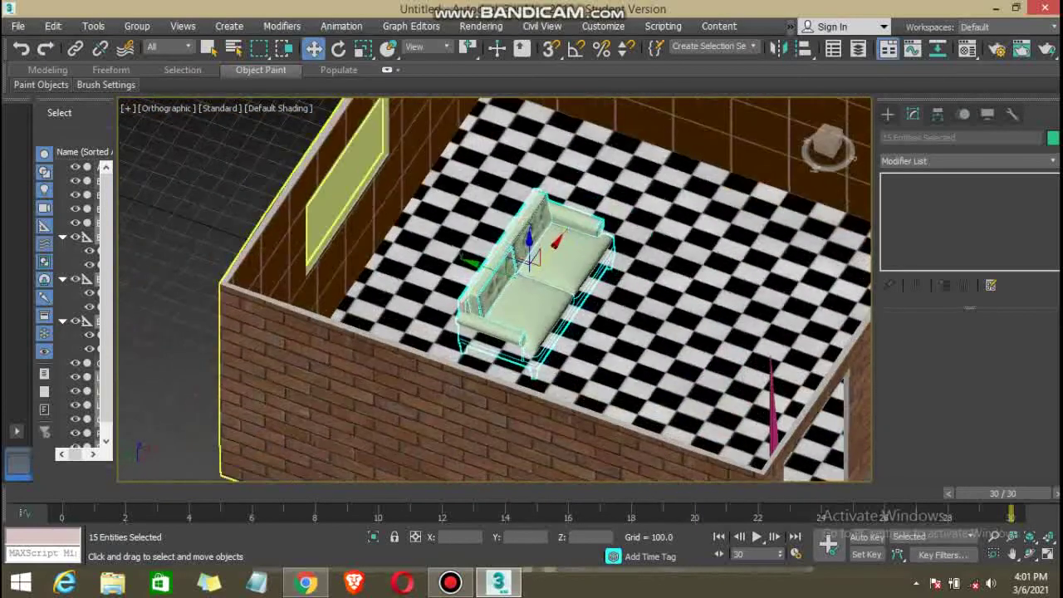
{"action": "mouse_move", "coordinate": [531, 251]}
{"action": "left_mouse_down"}
{"action": "mouse_move", "coordinate": [427, 217]}
{"action": "mouse_move", "coordinate": [432, 158]}
{"action": "mouse_move", "coordinate": [428, 185]}
{"action": "left_mouse_up"}
{"action": "mouse_move", "coordinate": [428, 184]}
{"action": "middle_mouse_down", "text": "alt"}
{"action": "mouse_move", "coordinate": [498, 158]}
{"action": "mouse_move", "coordinate": [465, 166]}
{"action": "middle_mouse_up", "text": "alt"}
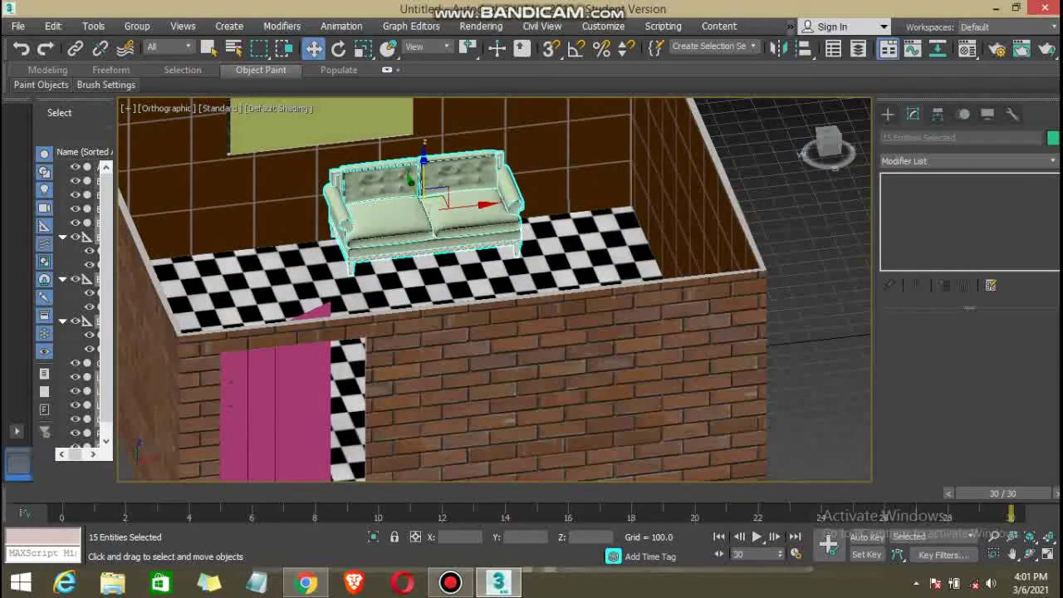
{"action": "left_click_drag", "start_coordinate": [423, 166], "coordinate": [424, 181]}
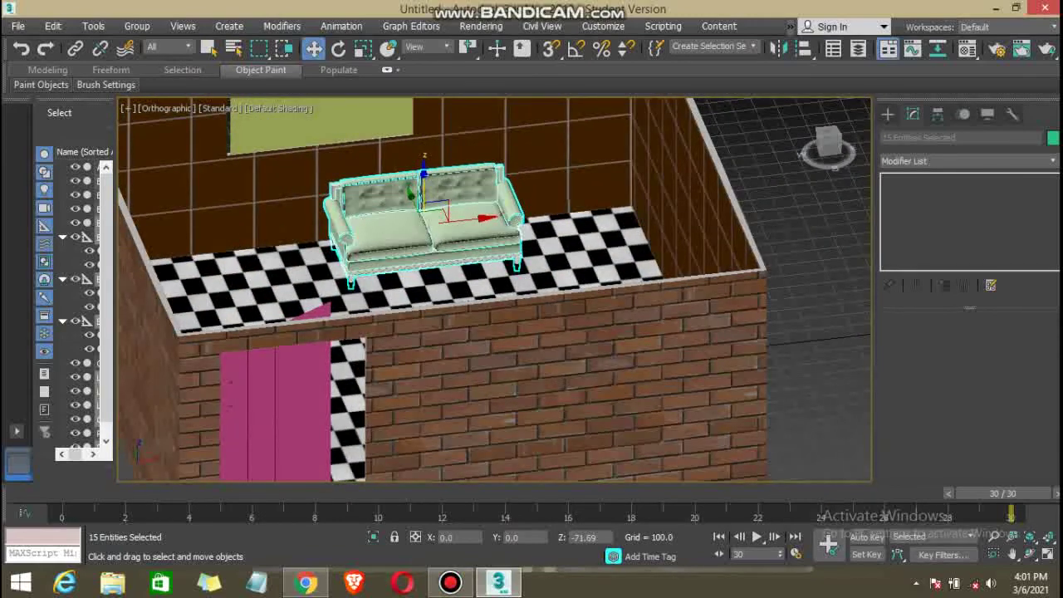
{"action": "middle_click_drag", "start_coordinate": [424, 181], "coordinate": [793, 115], "text": "alt"}
Deselect the sofa and orbit until the front brick wall and pink door face the view.
{"action": "left_click", "coordinate": [793, 116]}
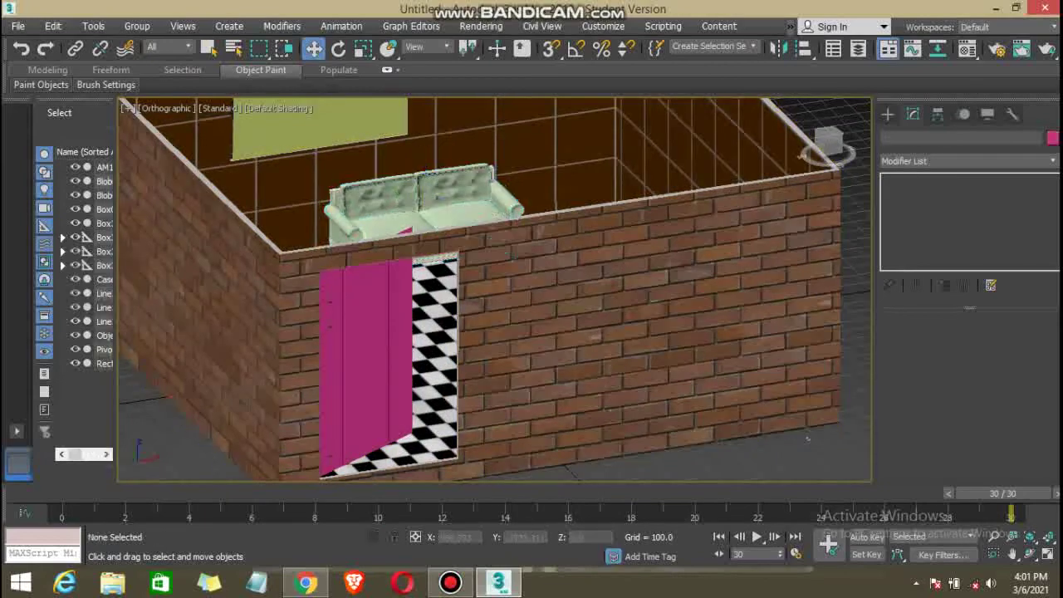
{"action": "middle_click_drag", "start_coordinate": [808, 437], "coordinate": [808, 399], "text": "alt"}
{"action": "middle_click_drag", "start_coordinate": [495, 290], "coordinate": [573, 291], "text": "alt"}
{"action": "scroll", "coordinate": [522, 295], "scroll_direction": "down", "scroll_amount": 2}
{"action": "scroll", "coordinate": [522, 296], "scroll_direction": "down", "scroll_amount": 2}
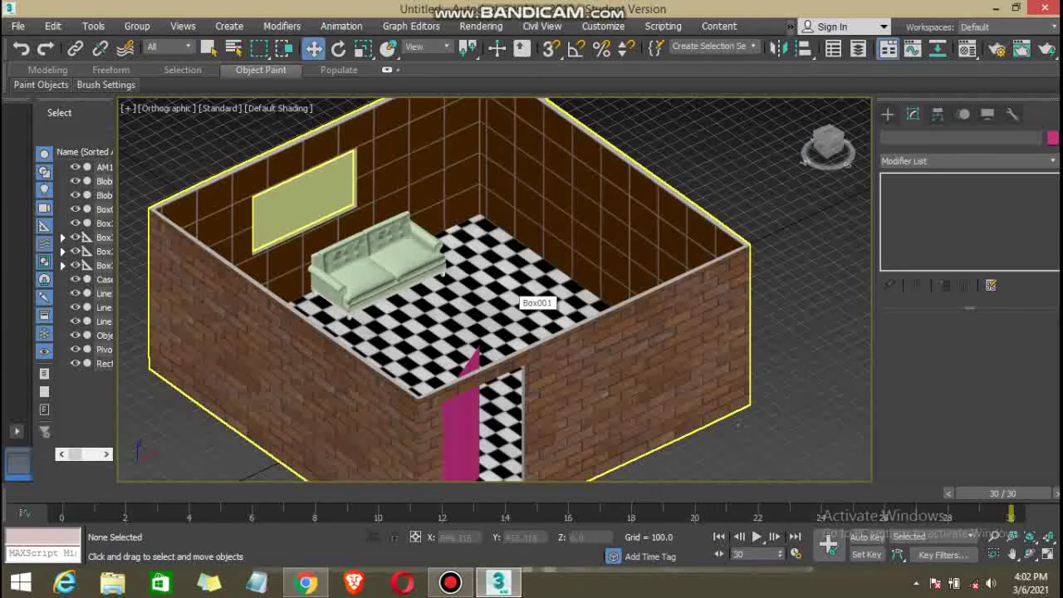
{"action": "middle_click_drag", "start_coordinate": [515, 295], "coordinate": [482, 299], "text": "alt"}
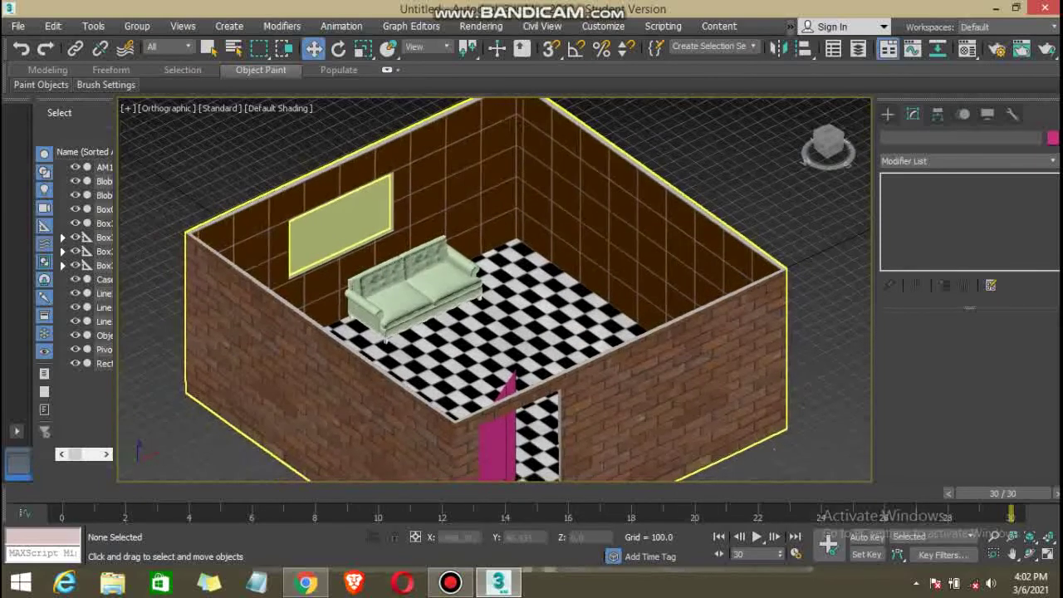
{"action": "middle_click_drag", "start_coordinate": [357, 341], "coordinate": [701, 418], "text": "alt"}
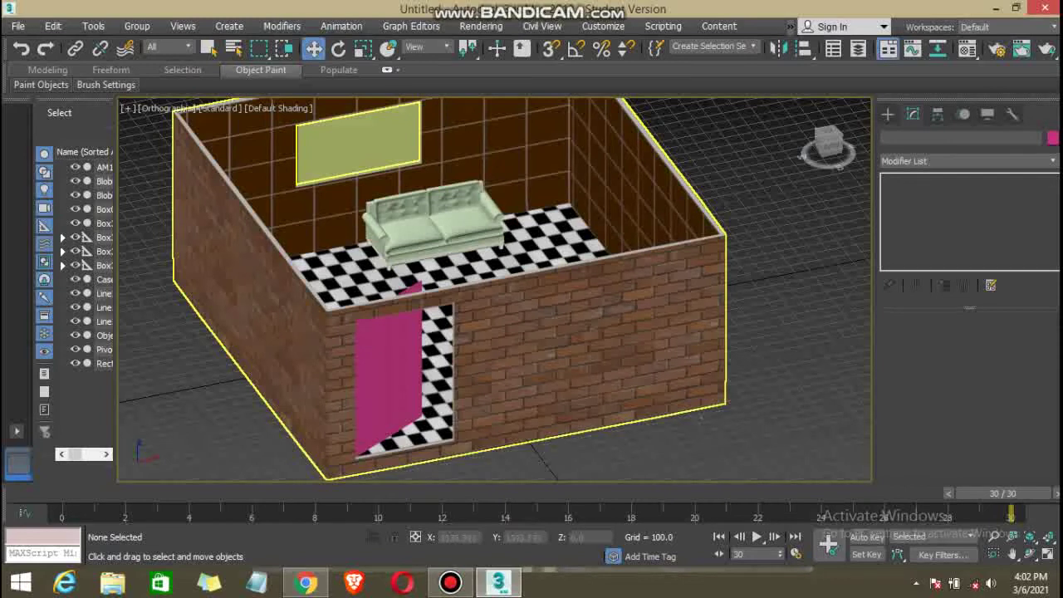
{"action": "middle_click_drag", "start_coordinate": [700, 418], "coordinate": [712, 435], "text": "alt"}
Delete the pink pivot door, leaving the wall opening empty.
{"action": "left_click", "coordinate": [398, 390]}
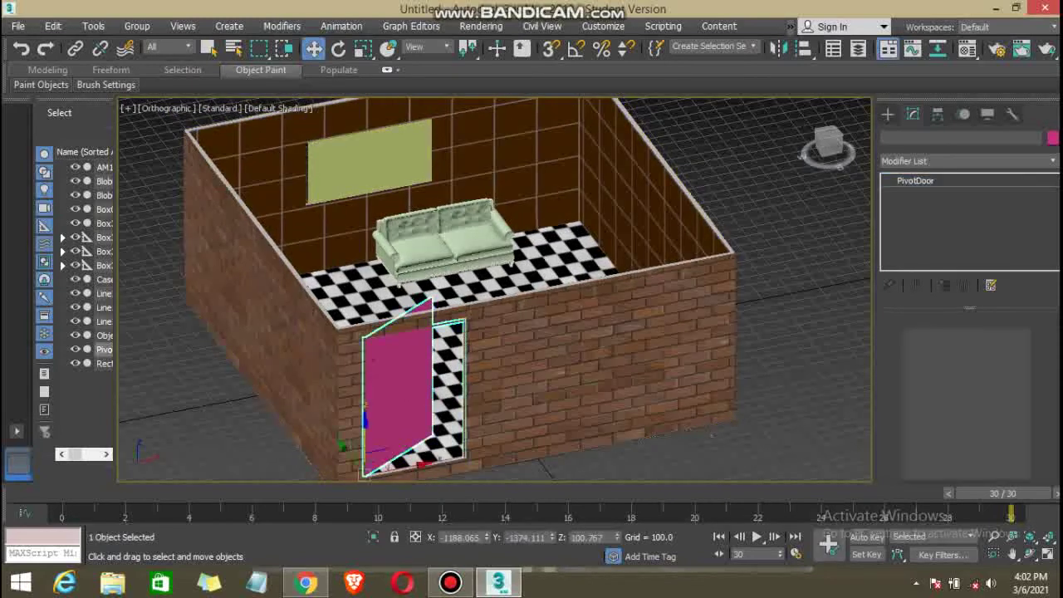
{"action": "key", "text": "Delete"}
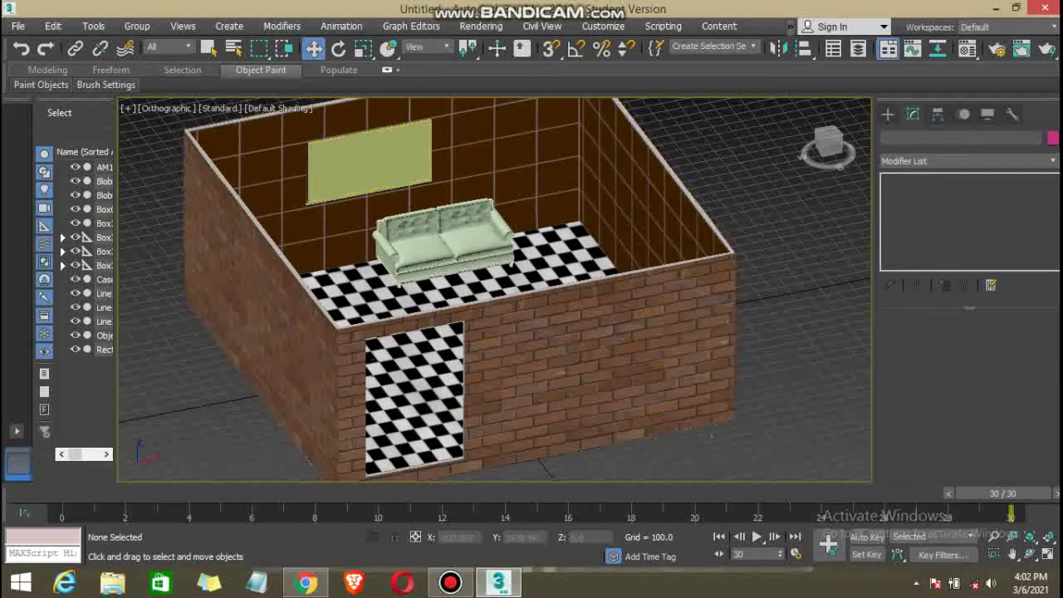
{"action": "left_click", "coordinate": [18, 26]}
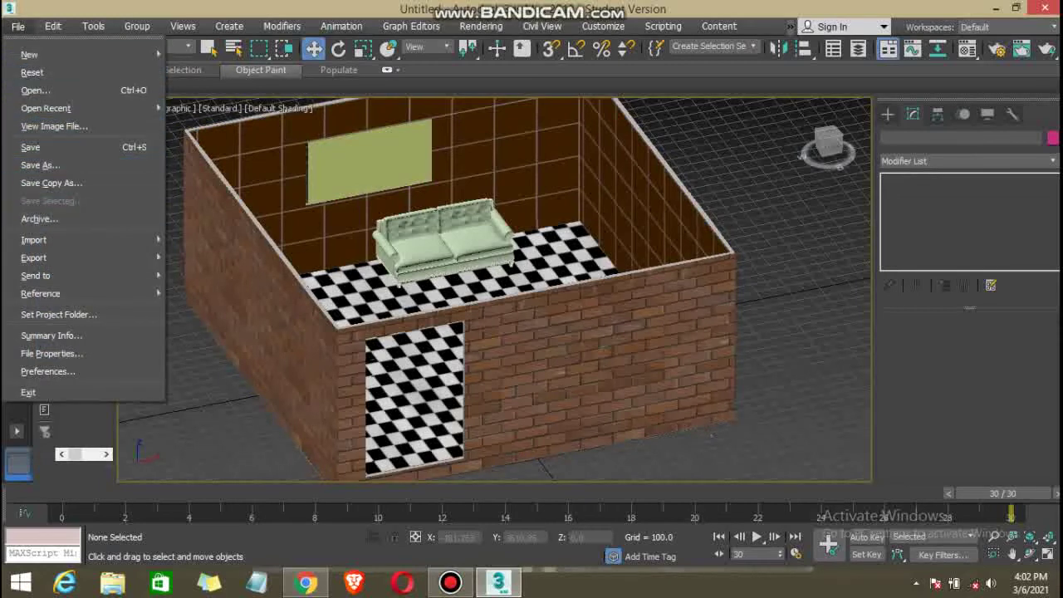
Import 15.3ds from D:\Application Data\door_015\models.
{"action": "left_click", "coordinate": [203, 250]}
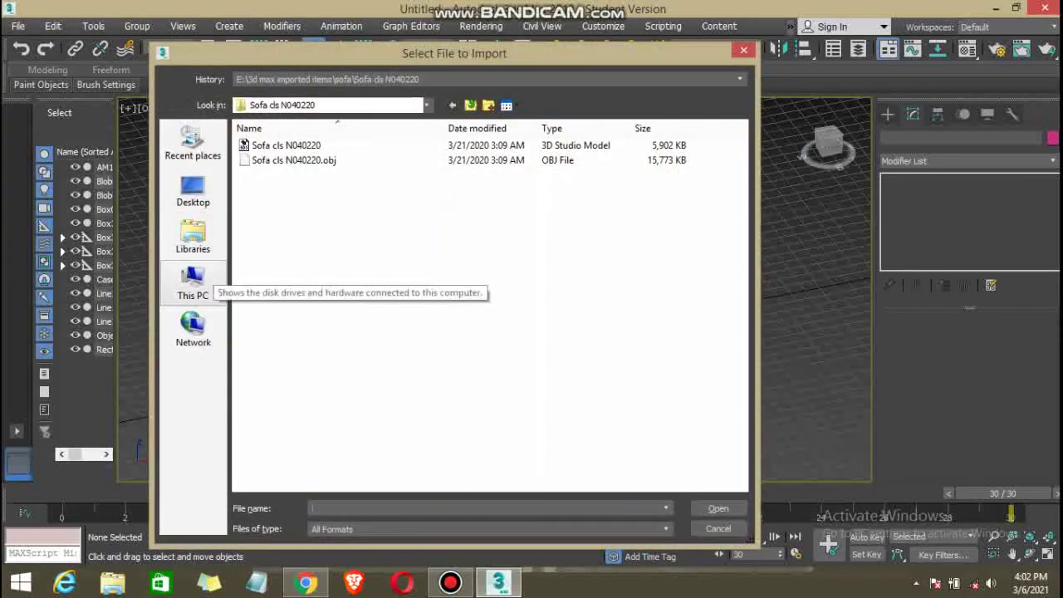
{"action": "left_click", "coordinate": [193, 283]}
{"action": "double_click", "coordinate": [486, 299]}
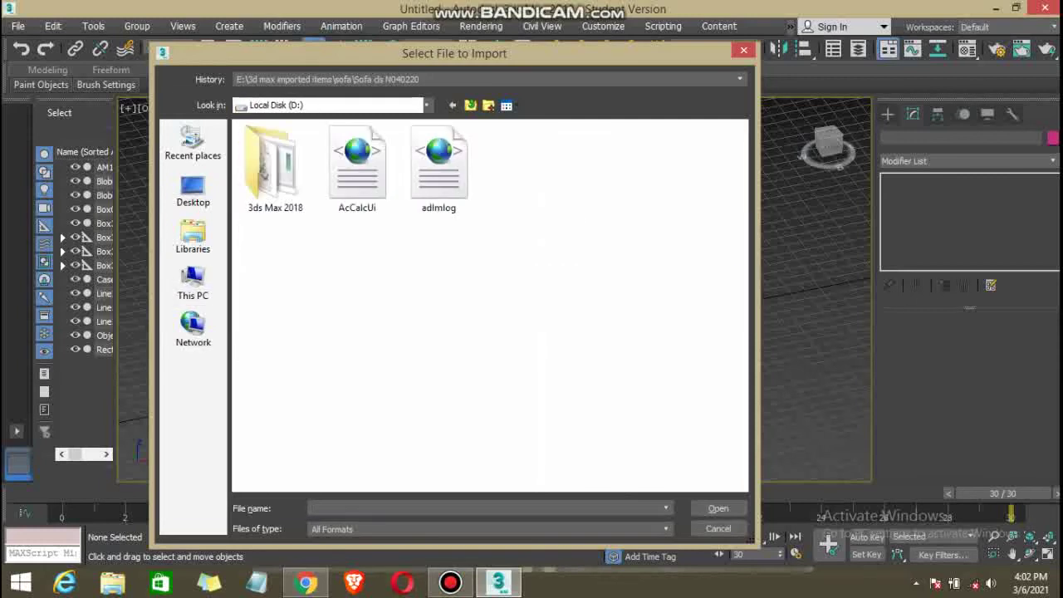
{"action": "double_click", "coordinate": [357, 170]}
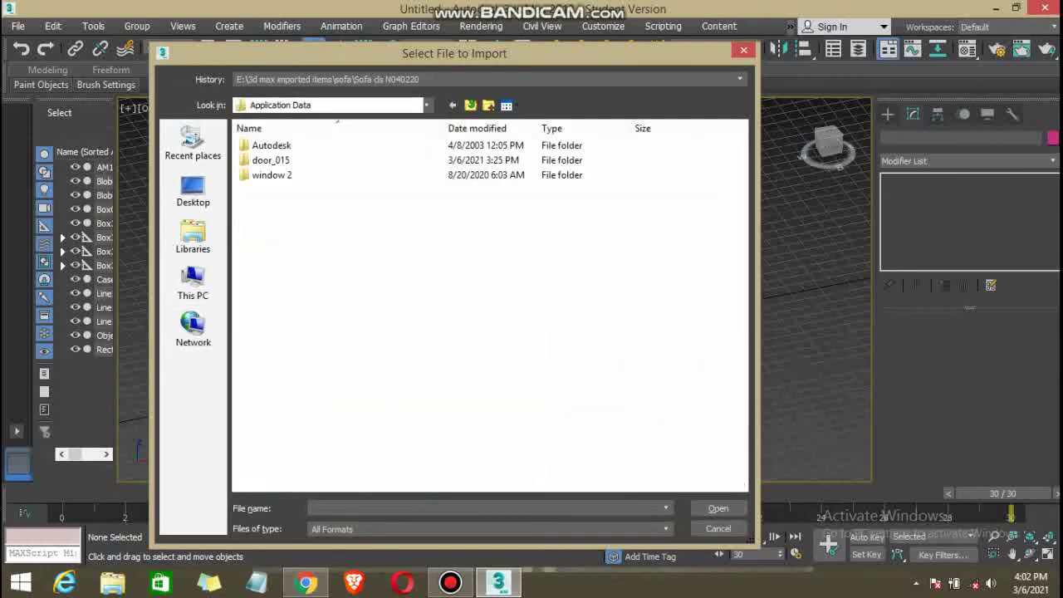
{"action": "double_click", "coordinate": [366, 162]}
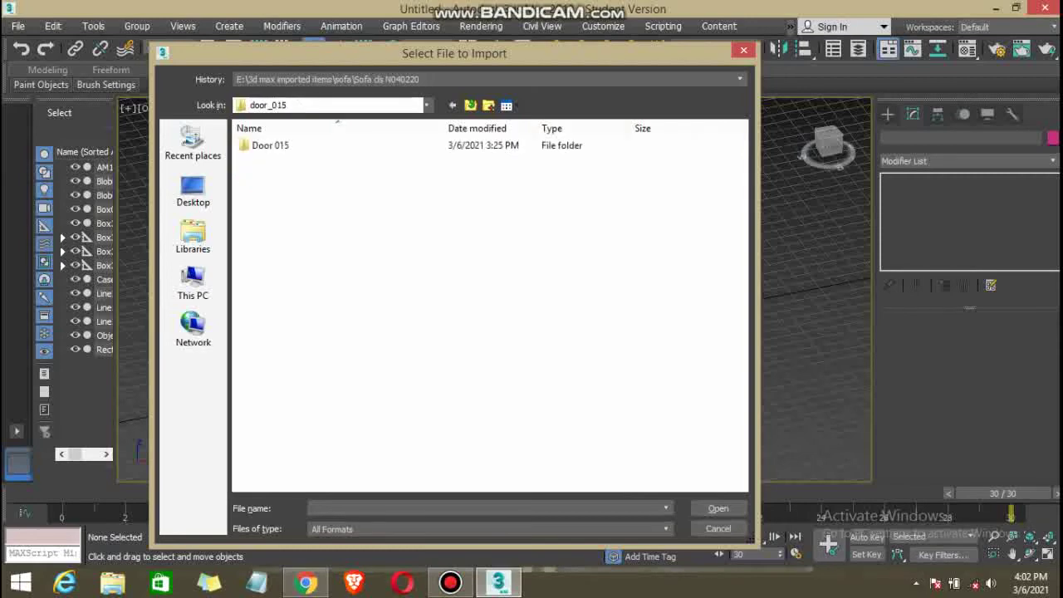
{"action": "double_click", "coordinate": [268, 145]}
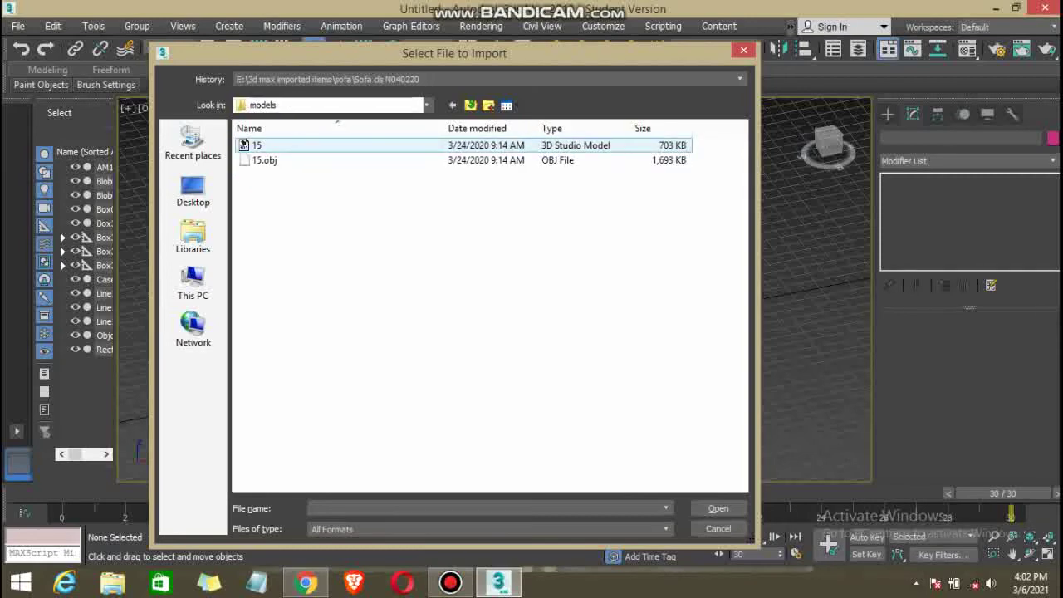
{"action": "double_click", "coordinate": [259, 146]}
Accept the import options, animation length and new name, then move the door left onto open ground.
{"action": "left_click", "coordinate": [587, 322]}
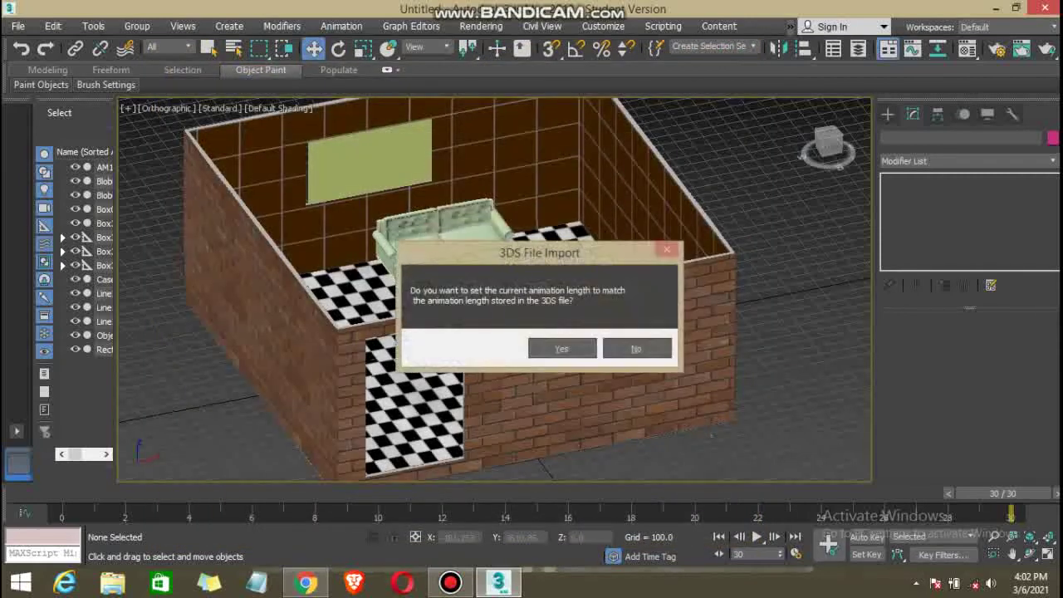
{"action": "left_click", "coordinate": [562, 348]}
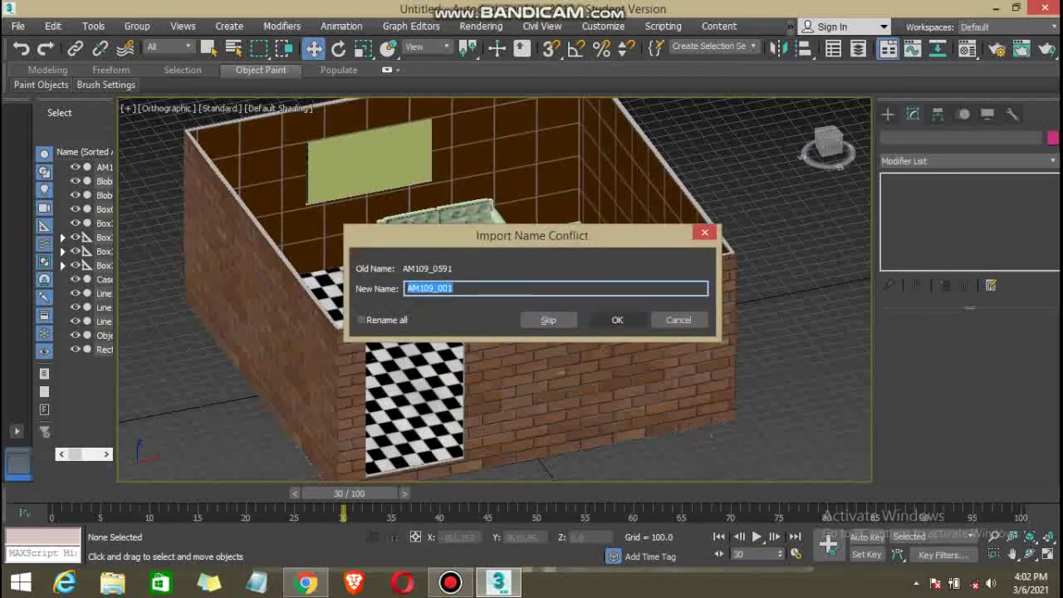
{"action": "left_click", "coordinate": [549, 320]}
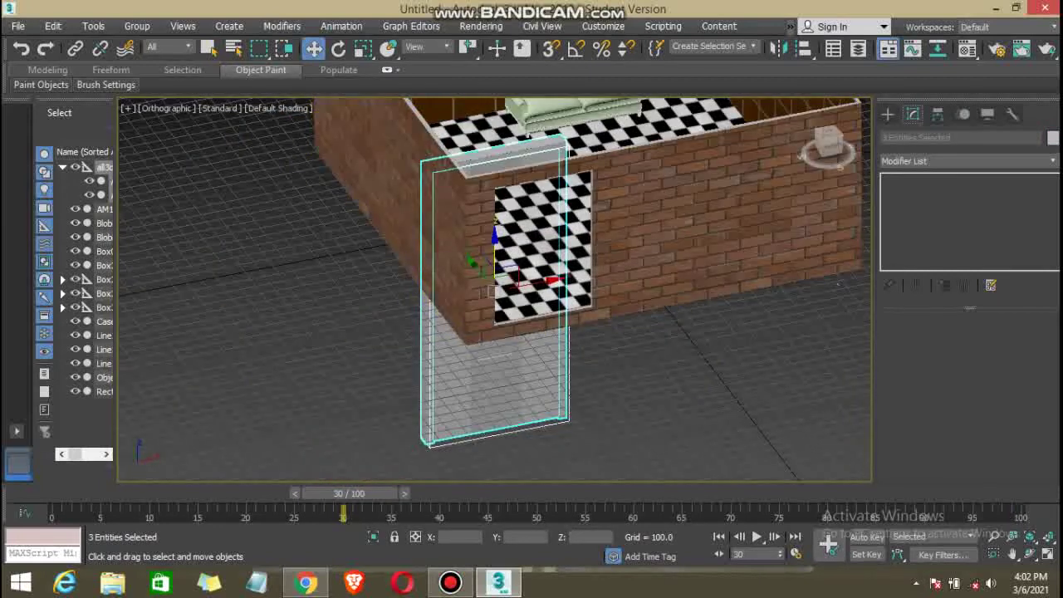
{"action": "left_click_drag", "start_coordinate": [544, 281], "coordinate": [353, 314]}
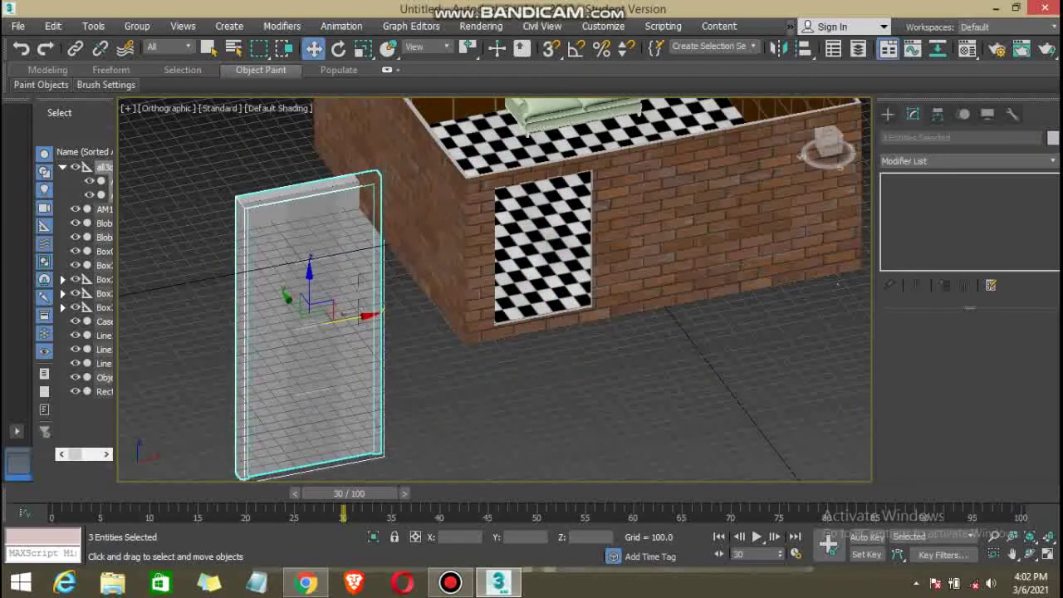
Shrink the imported door with uniform scale and move it onto the front wall opening.
{"action": "scroll", "coordinate": [407, 419], "scroll_direction": "down", "scroll_amount": 3}
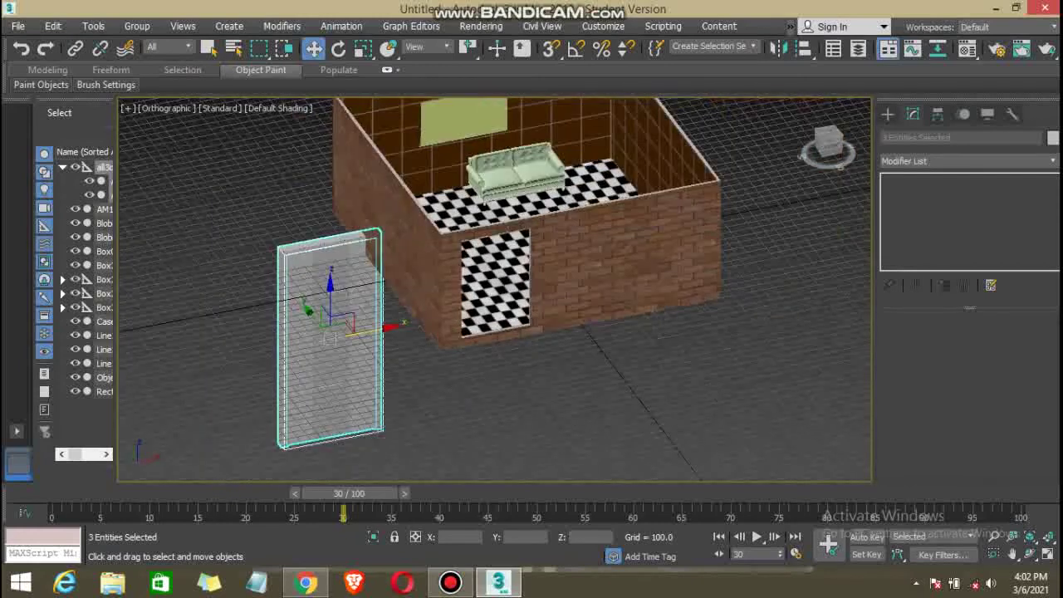
{"action": "scroll", "coordinate": [407, 419], "scroll_direction": "up", "scroll_amount": 1}
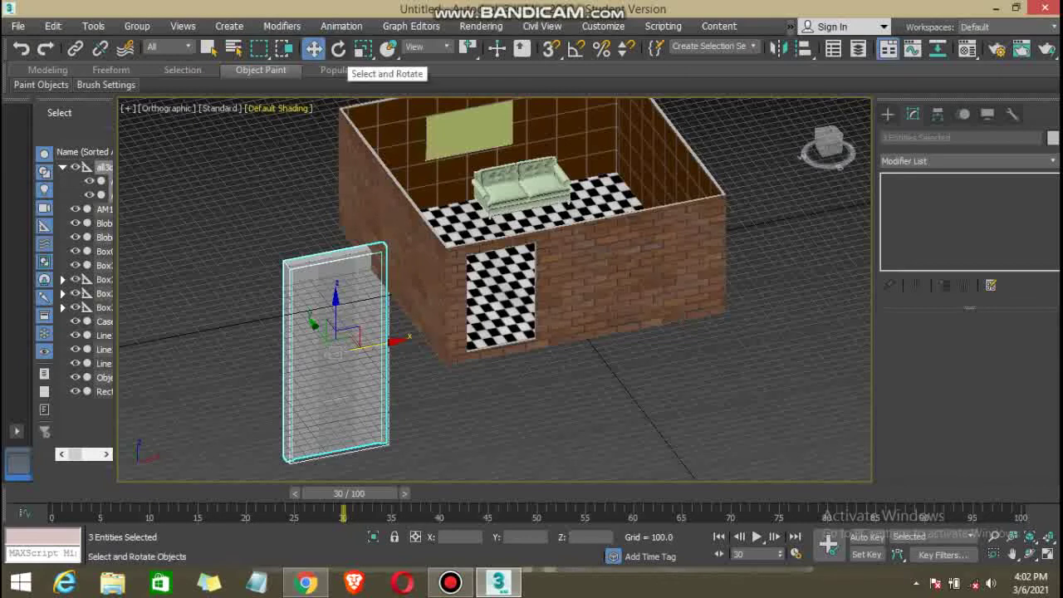
{"action": "left_click", "coordinate": [363, 48]}
{"action": "left_click_drag", "start_coordinate": [336, 353], "coordinate": [336, 391]}
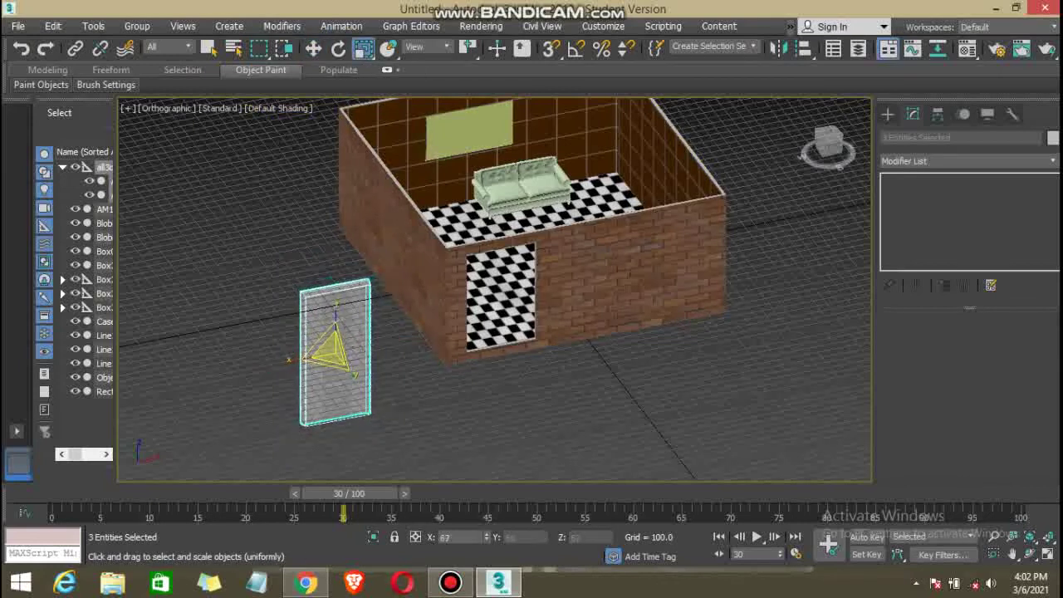
{"action": "left_click", "coordinate": [313, 48]}
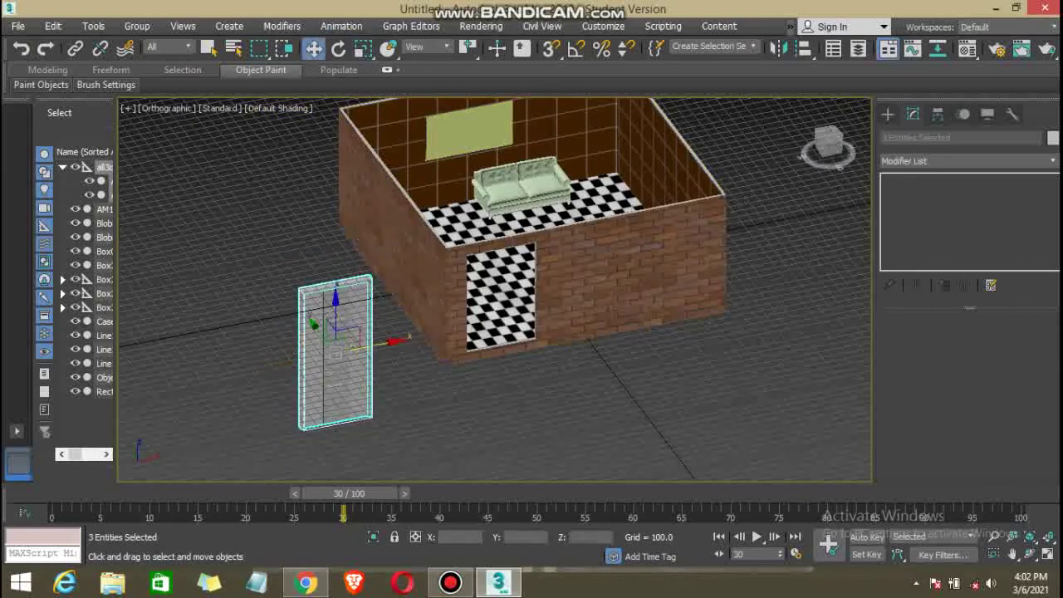
{"action": "left_click_drag", "start_coordinate": [336, 336], "coordinate": [507, 309]}
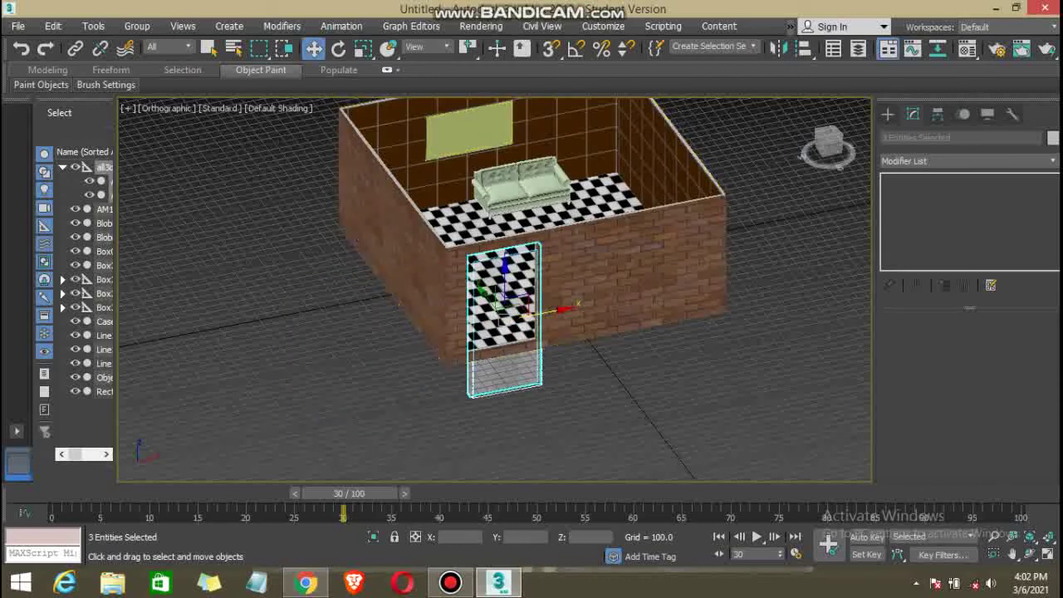
{"action": "key", "text": "r"}
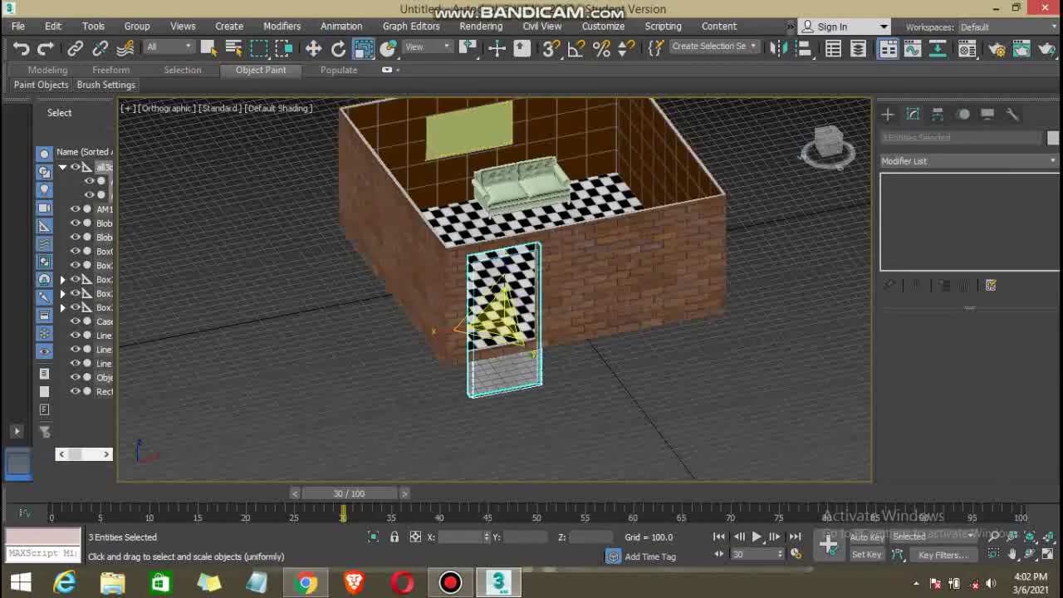
{"action": "left_click_drag", "start_coordinate": [498, 315], "coordinate": [455, 326]}
Slide the door left along the wall and lower it into the doorway.
{"action": "scroll", "coordinate": [511, 312], "scroll_direction": "down", "scroll_amount": 2}
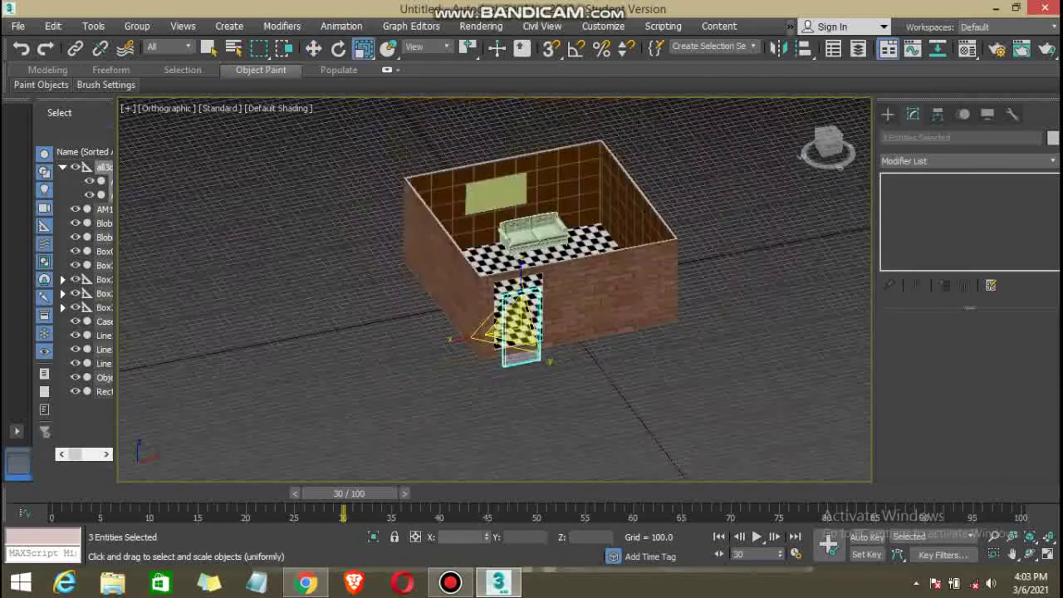
{"action": "scroll", "coordinate": [511, 312], "scroll_direction": "up", "scroll_amount": 3}
{"action": "scroll", "coordinate": [511, 312], "scroll_direction": "up", "scroll_amount": 2}
{"action": "scroll", "coordinate": [499, 312], "scroll_direction": "up", "scroll_amount": 2}
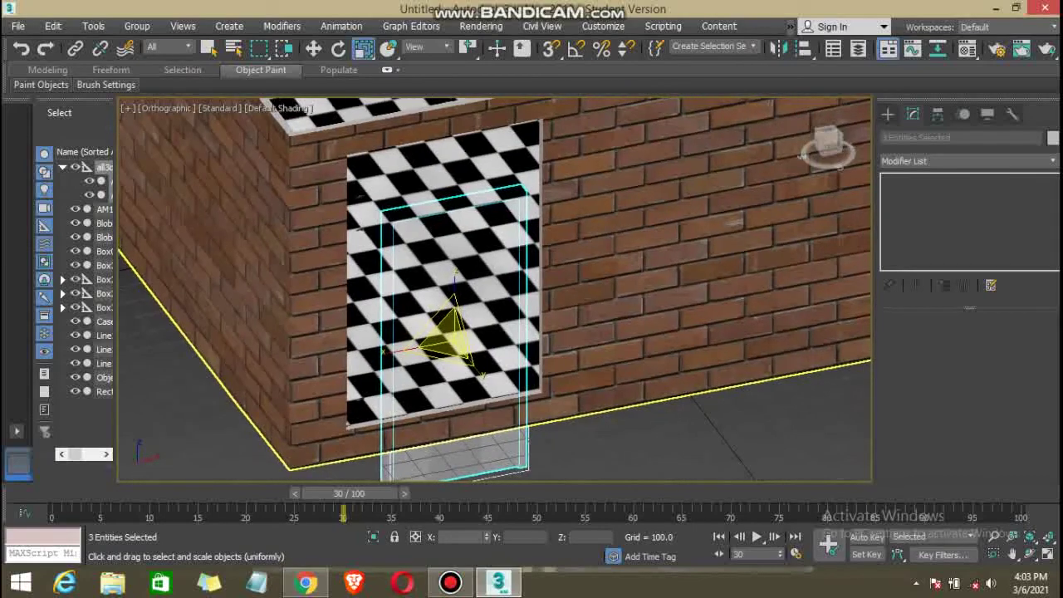
{"action": "middle_click_drag", "start_coordinate": [359, 230], "coordinate": [258, 349], "text": "alt"}
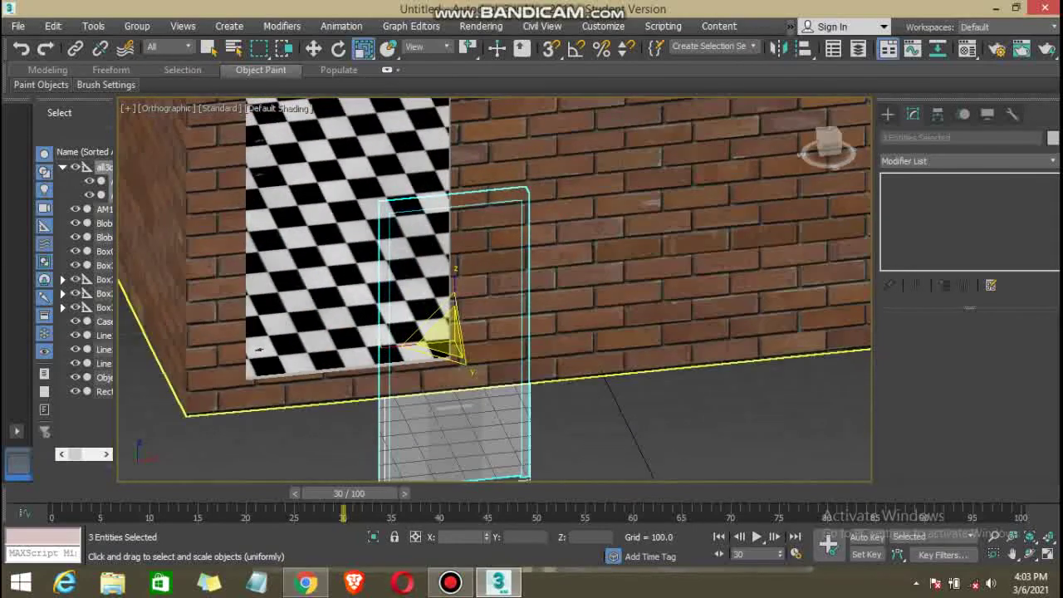
{"action": "key", "text": "w"}
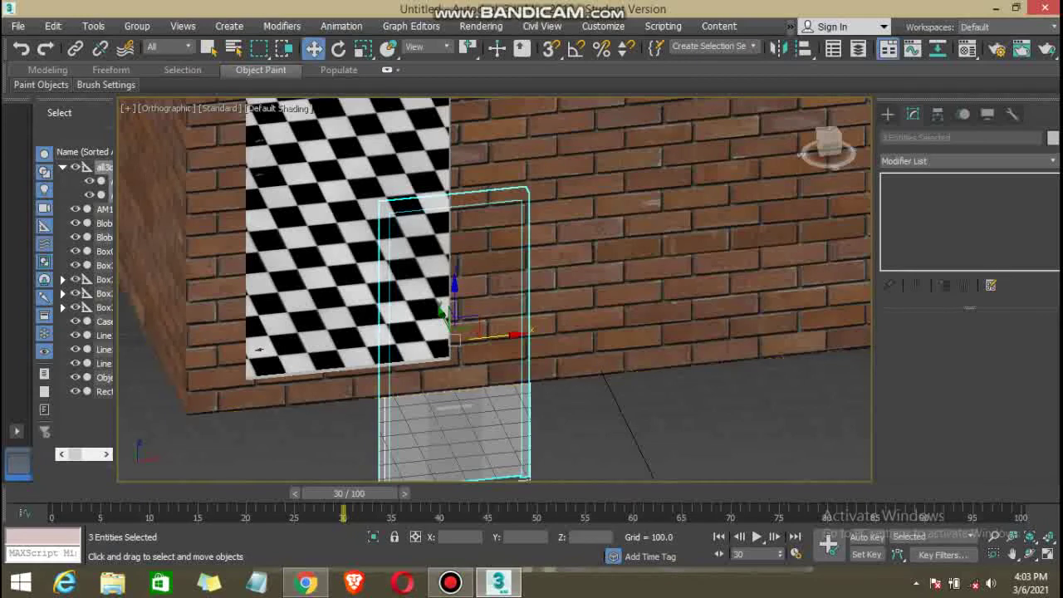
{"action": "mouse_move", "coordinate": [461, 337]}
{"action": "left_mouse_down"}
{"action": "mouse_move", "coordinate": [336, 339]}
{"action": "mouse_move", "coordinate": [323, 212]}
{"action": "left_mouse_up"}
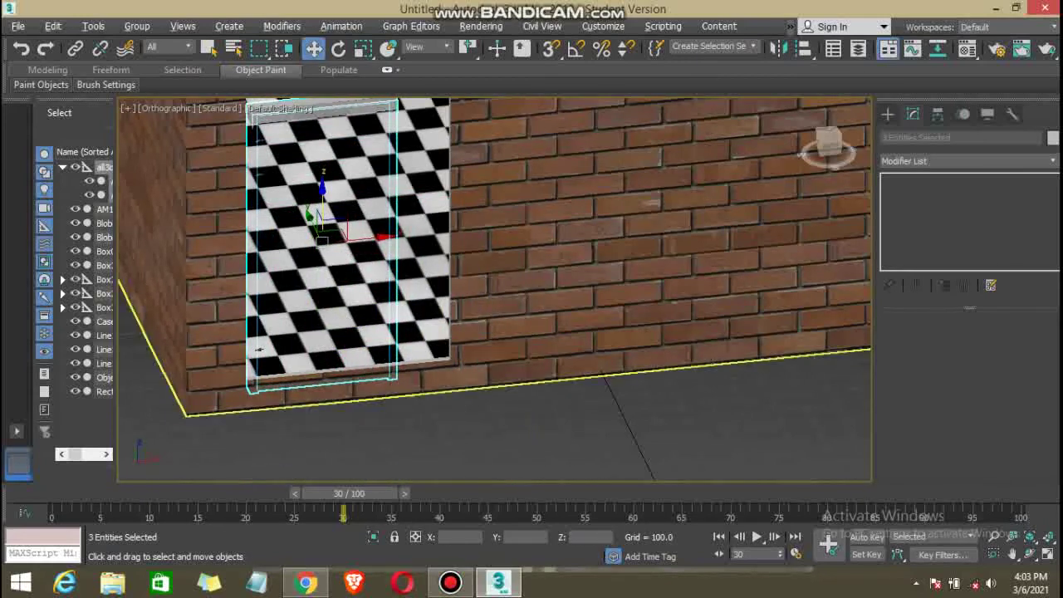
{"action": "mouse_move", "coordinate": [323, 212]}
{"action": "middle_mouse_down", "text": "alt"}
{"action": "mouse_move", "coordinate": [309, 206]}
{"action": "mouse_move", "coordinate": [378, 274]}
{"action": "middle_mouse_up", "text": "alt"}
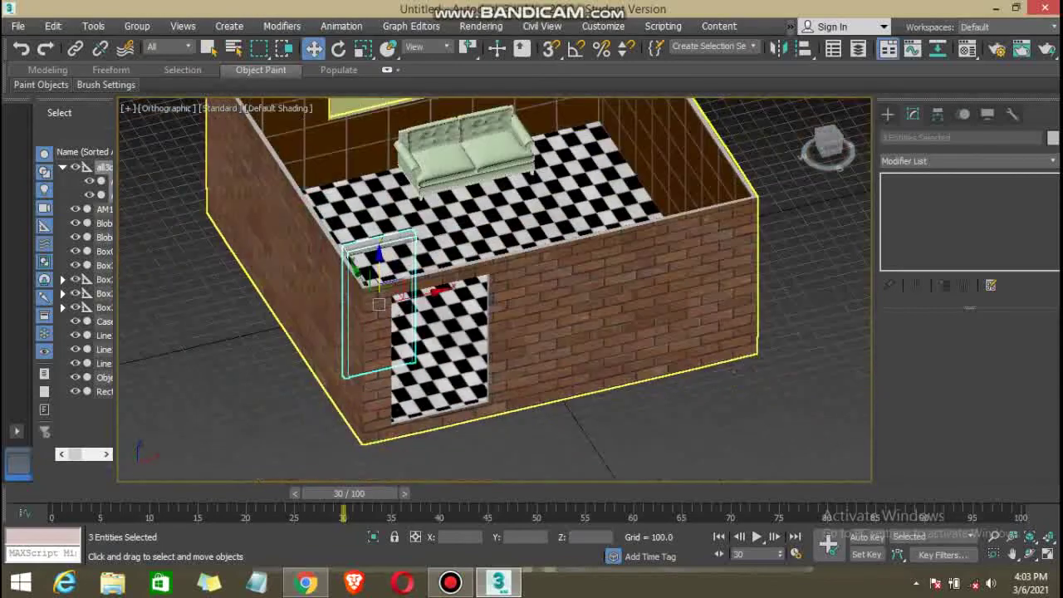
{"action": "left_click_drag", "start_coordinate": [378, 275], "coordinate": [438, 375]}
Fine-tune the door's horizontal and vertical position and push it into the wall thickness.
{"action": "middle_click_drag", "start_coordinate": [438, 375], "coordinate": [434, 297], "text": "alt"}
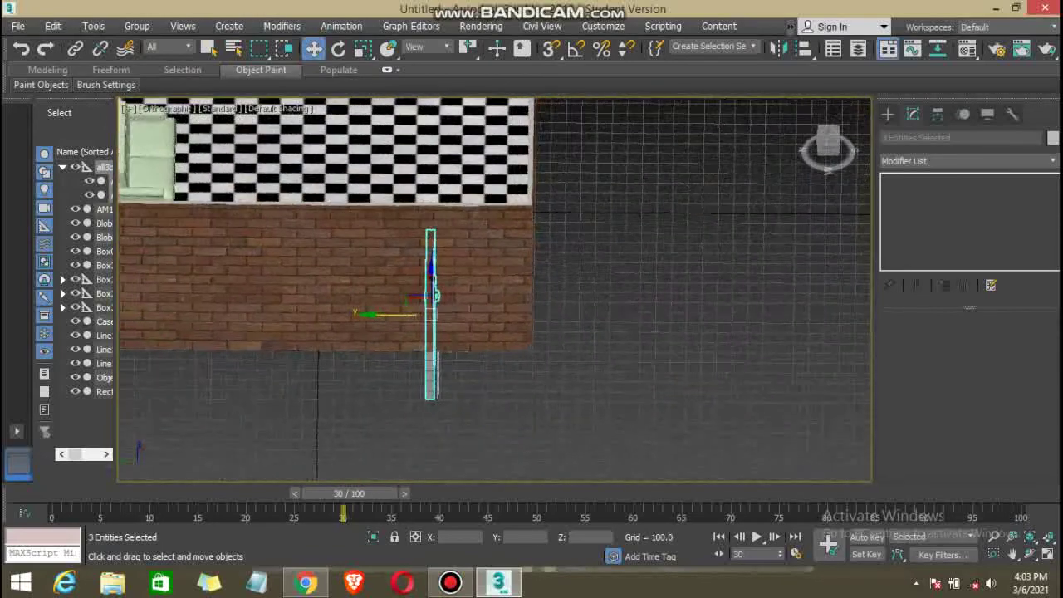
{"action": "left_click_drag", "start_coordinate": [434, 297], "coordinate": [552, 297]}
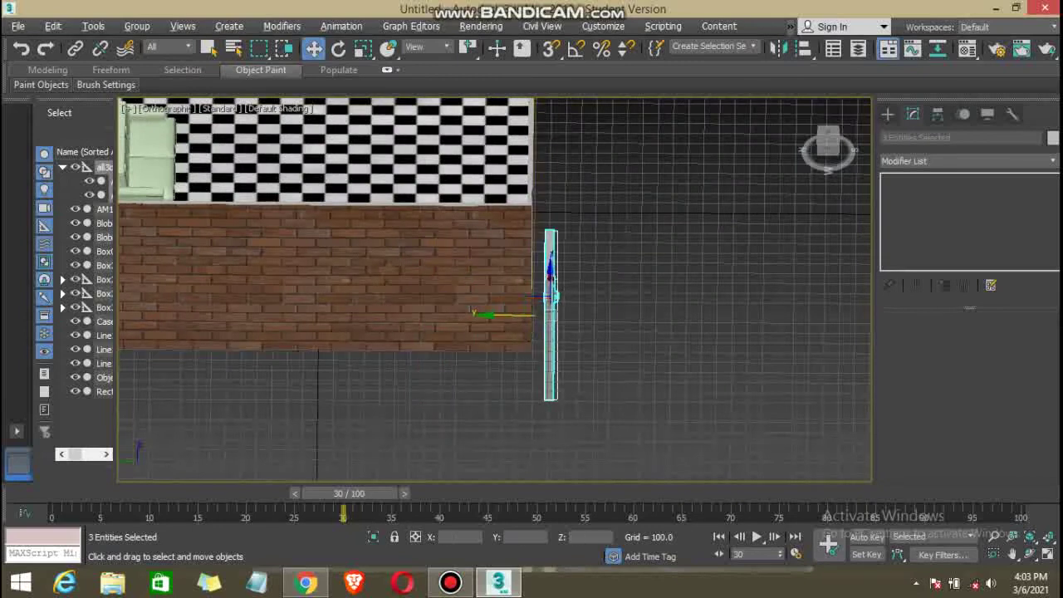
{"action": "middle_click_drag", "start_coordinate": [552, 297], "coordinate": [507, 250], "text": "alt"}
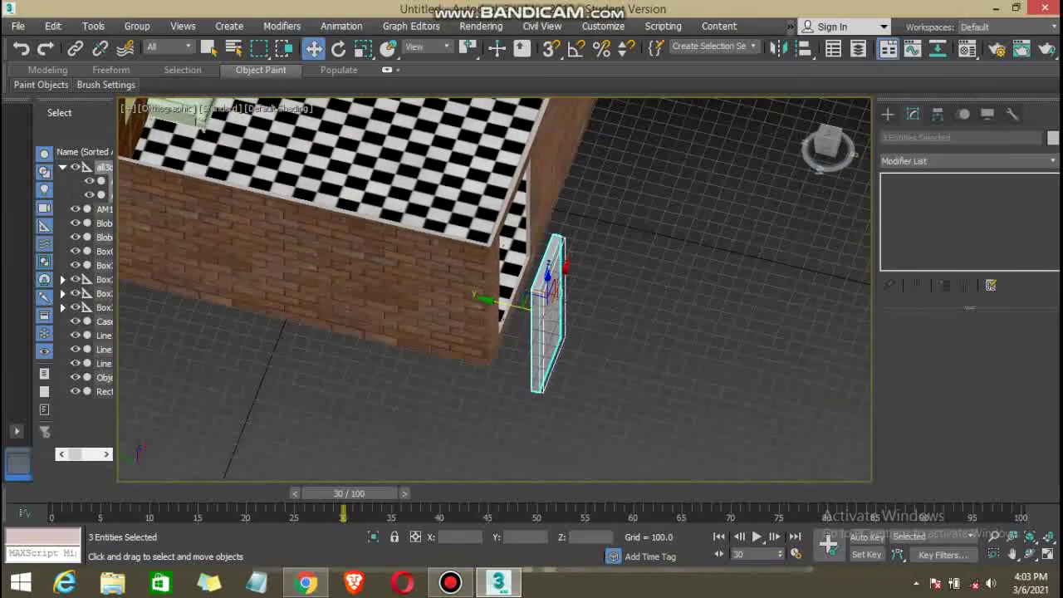
{"action": "left_click_drag", "start_coordinate": [548, 287], "coordinate": [549, 212]}
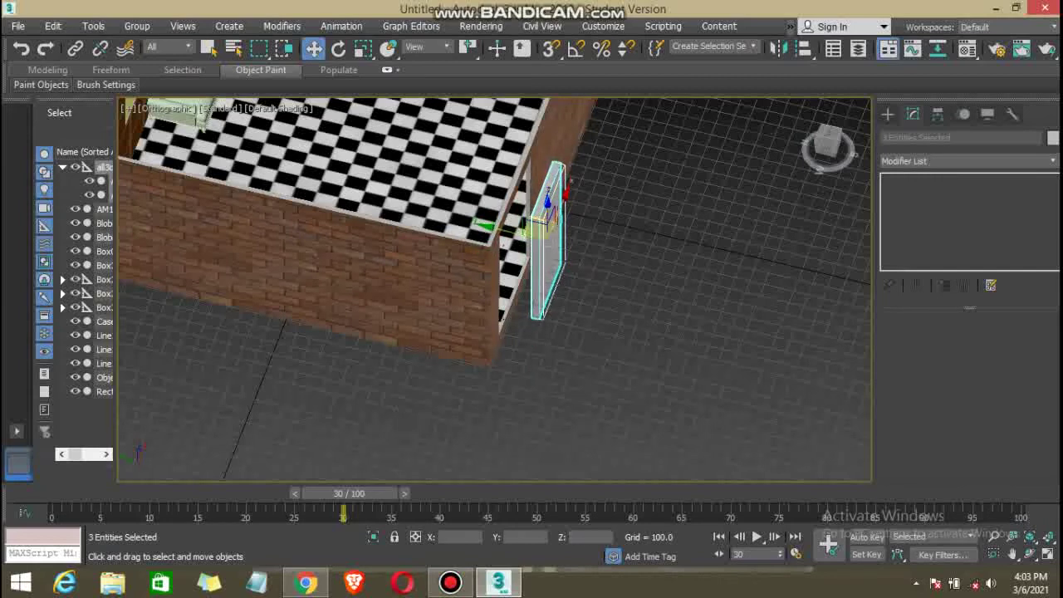
{"action": "middle_click_drag", "start_coordinate": [548, 212], "coordinate": [540, 212], "text": "alt"}
{"action": "left_click_drag", "start_coordinate": [547, 218], "coordinate": [530, 218]}
{"action": "mouse_move", "coordinate": [532, 249]}
{"action": "middle_mouse_down", "text": "alt"}
{"action": "mouse_move", "coordinate": [498, 224]}
{"action": "mouse_move", "coordinate": [415, 224]}
{"action": "middle_mouse_up", "text": "alt"}
{"action": "middle_click_drag", "start_coordinate": [475, 242], "coordinate": [472, 245], "text": "alt"}
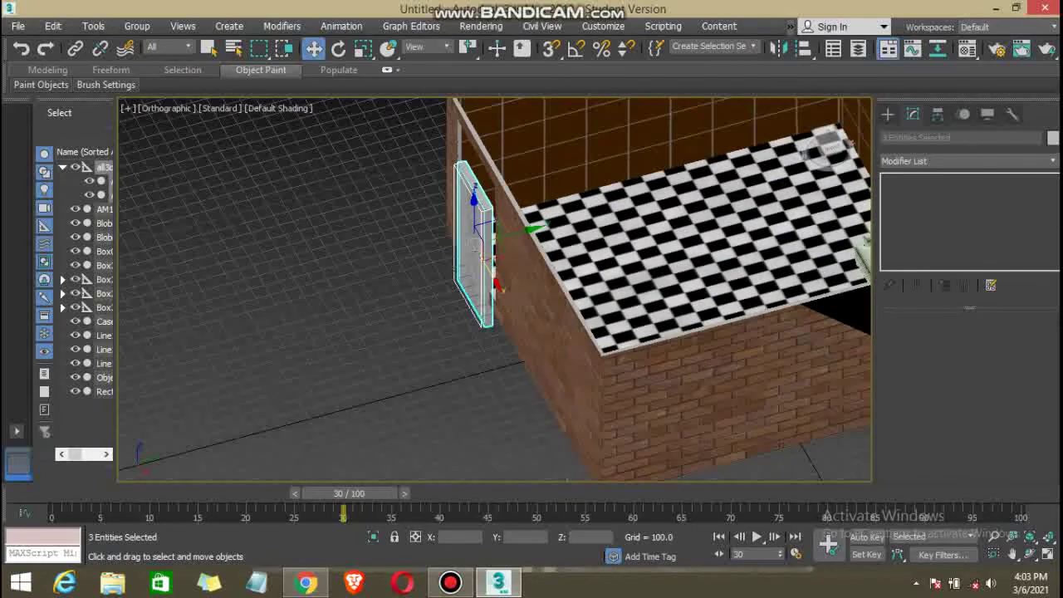
{"action": "left_click_drag", "start_coordinate": [486, 241], "coordinate": [500, 226]}
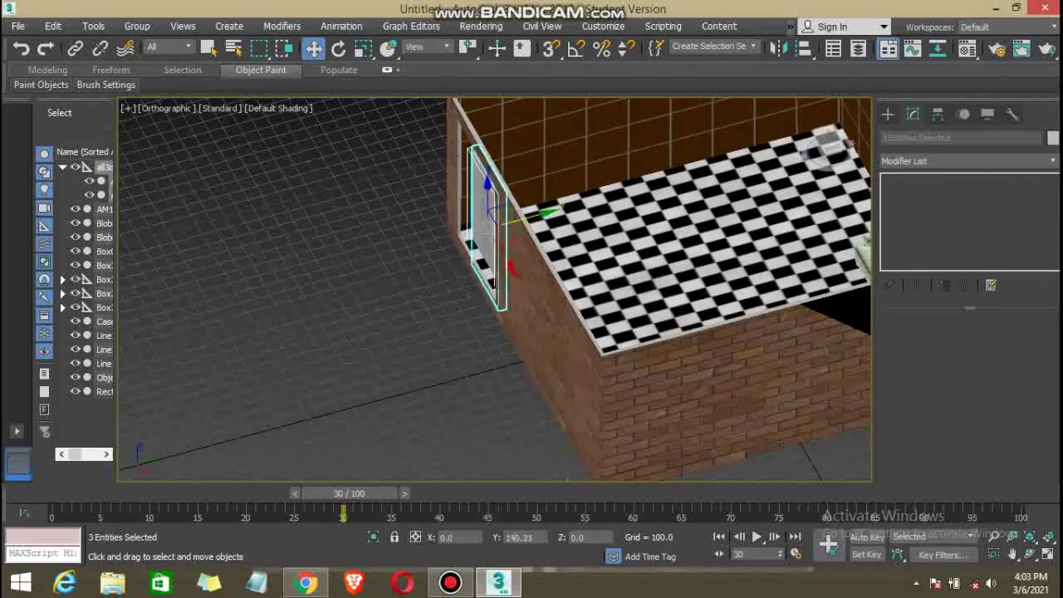
Subtract the door's shape from wall Box001 with ProBoolean, then reselect door_015.
{"action": "left_click", "coordinate": [565, 366]}
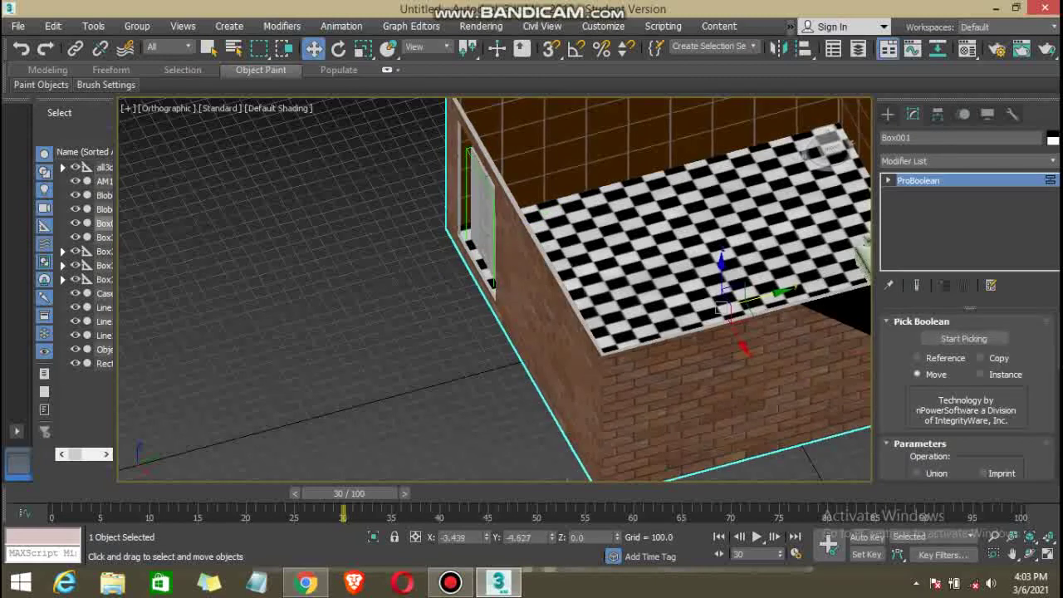
{"action": "middle_click_drag", "start_coordinate": [499, 291], "coordinate": [532, 249], "text": "alt"}
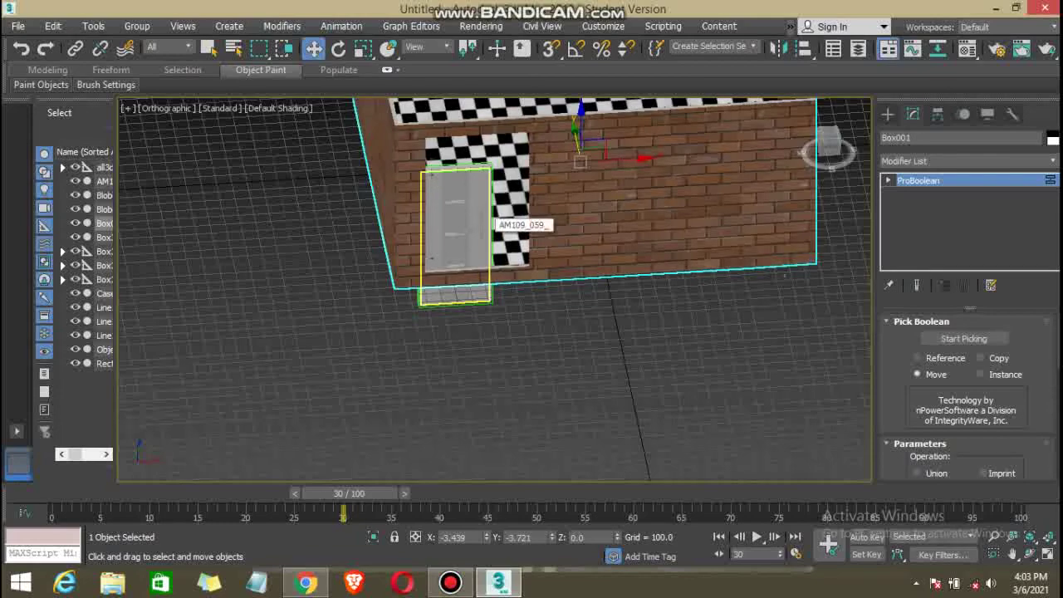
{"action": "left_click", "coordinate": [491, 218]}
{"action": "mouse_move", "coordinate": [498, 291]}
{"action": "middle_mouse_down", "text": "alt"}
{"action": "mouse_move", "coordinate": [523, 283]}
{"action": "mouse_move", "coordinate": [523, 307]}
{"action": "mouse_move", "coordinate": [590, 366]}
{"action": "mouse_move", "coordinate": [606, 357]}
{"action": "mouse_move", "coordinate": [573, 307]}
{"action": "mouse_move", "coordinate": [582, 328]}
{"action": "middle_mouse_up", "text": "alt"}
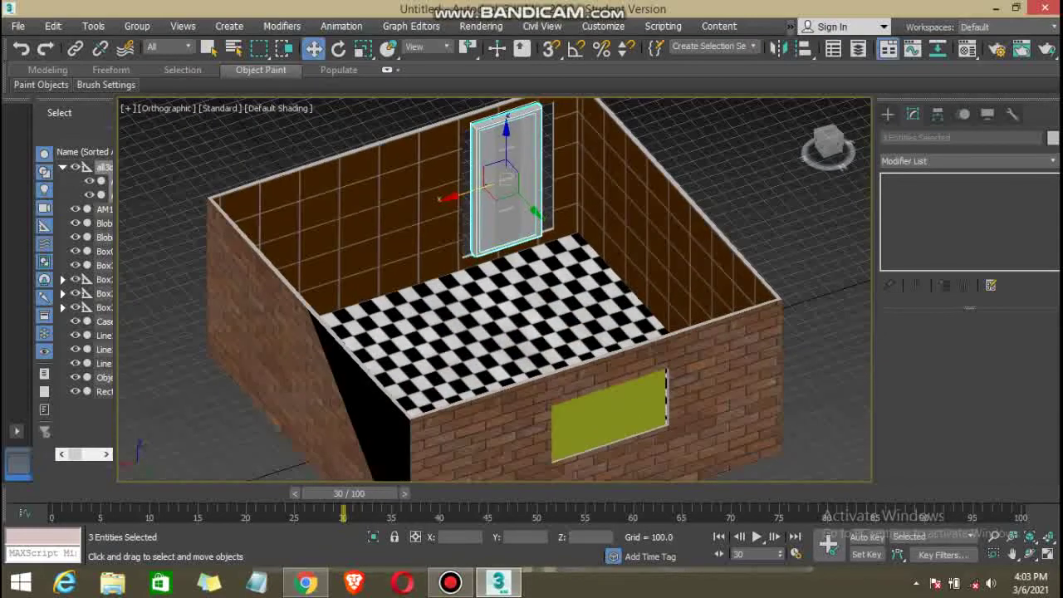
Nudge the door right along X and bring the wall into a frontal view.
{"action": "mouse_move", "coordinate": [470, 193]}
{"action": "left_mouse_down"}
{"action": "mouse_move", "coordinate": [481, 191]}
{"action": "mouse_move", "coordinate": [467, 193]}
{"action": "left_mouse_up"}
{"action": "middle_click_drag", "start_coordinate": [499, 249], "coordinate": [454, 261], "text": "alt"}
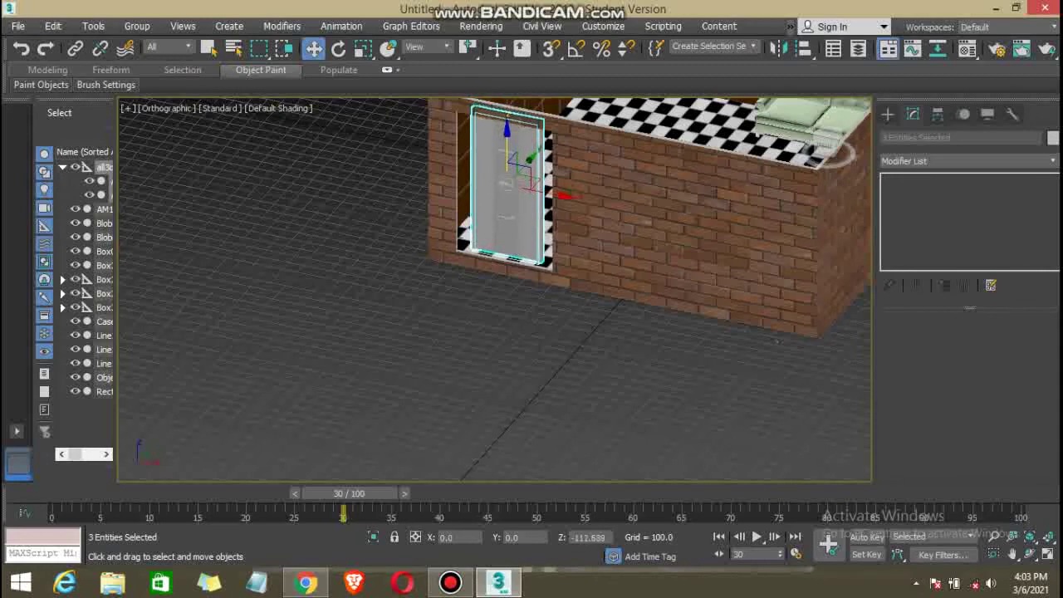
{"action": "mouse_move", "coordinate": [778, 340]}
{"action": "middle_mouse_down", "text": "alt"}
{"action": "mouse_move", "coordinate": [815, 290]}
{"action": "mouse_move", "coordinate": [843, 350]}
{"action": "middle_mouse_up", "text": "alt"}
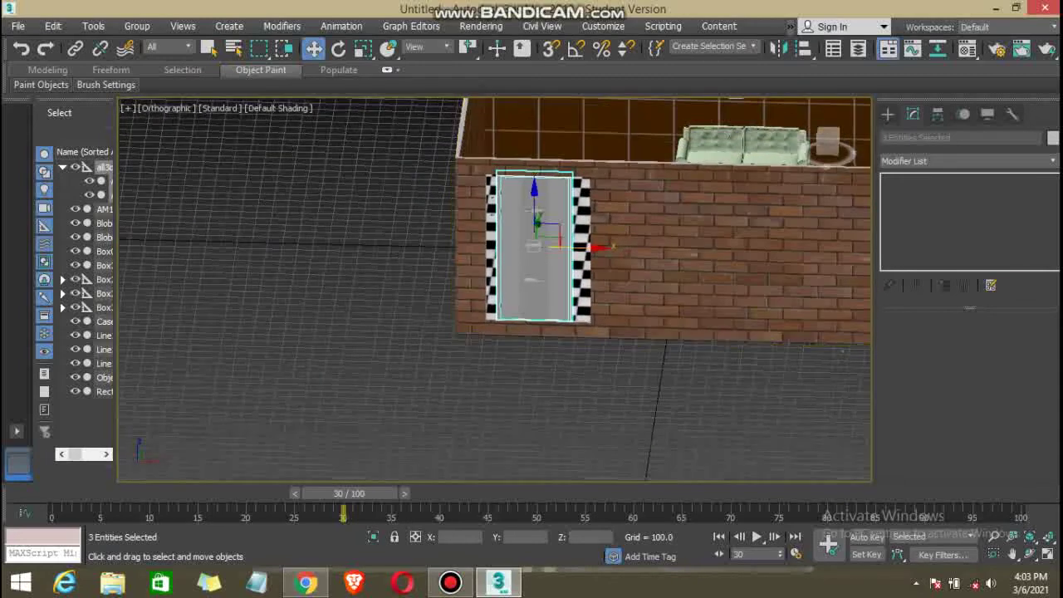
{"action": "left_click", "coordinate": [339, 48]}
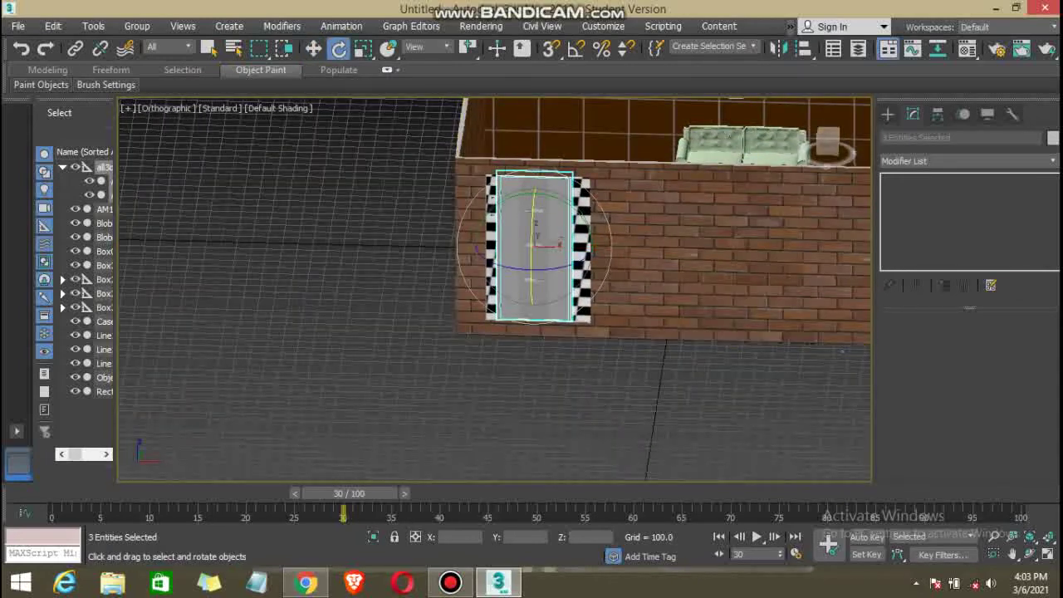
{"action": "key", "text": "w"}
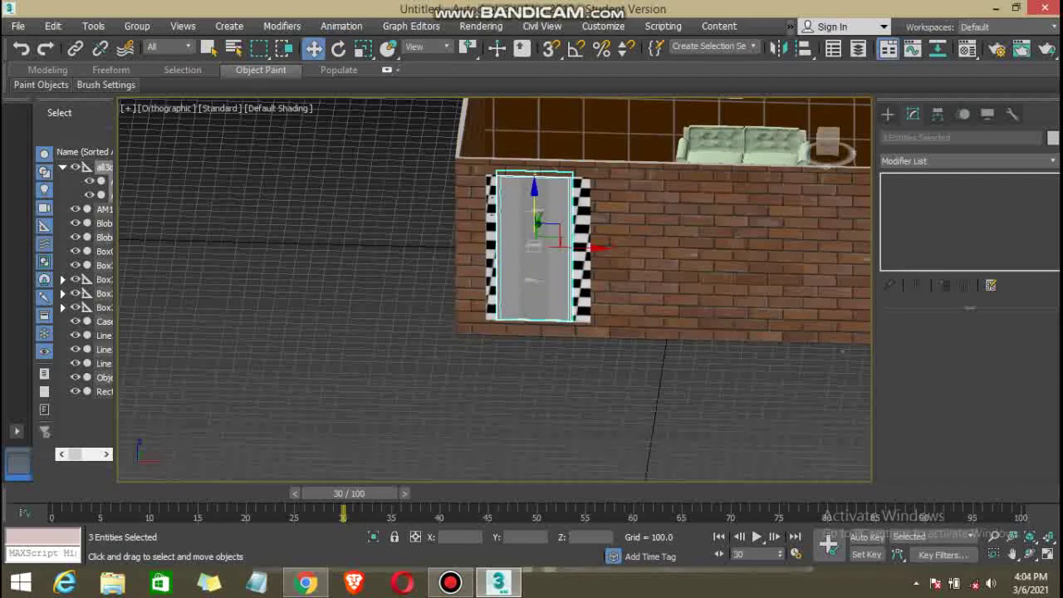
Stretch the door to about 133% along X to fill the opening, then deselect it.
{"action": "left_click", "coordinate": [363, 48]}
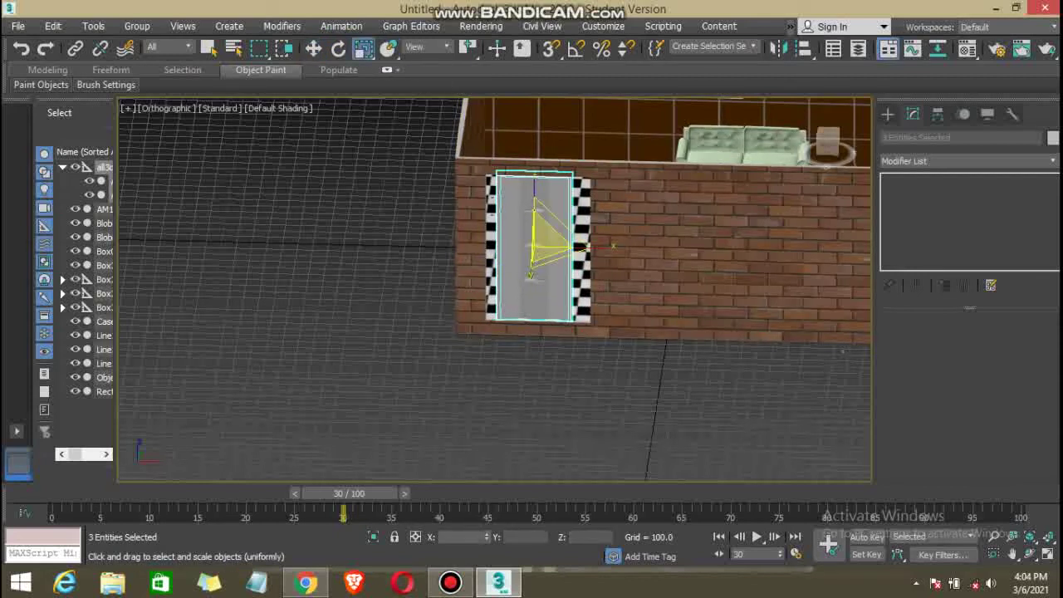
{"action": "key", "text": "r"}
{"action": "left_click_drag", "start_coordinate": [586, 247], "coordinate": [617, 246]}
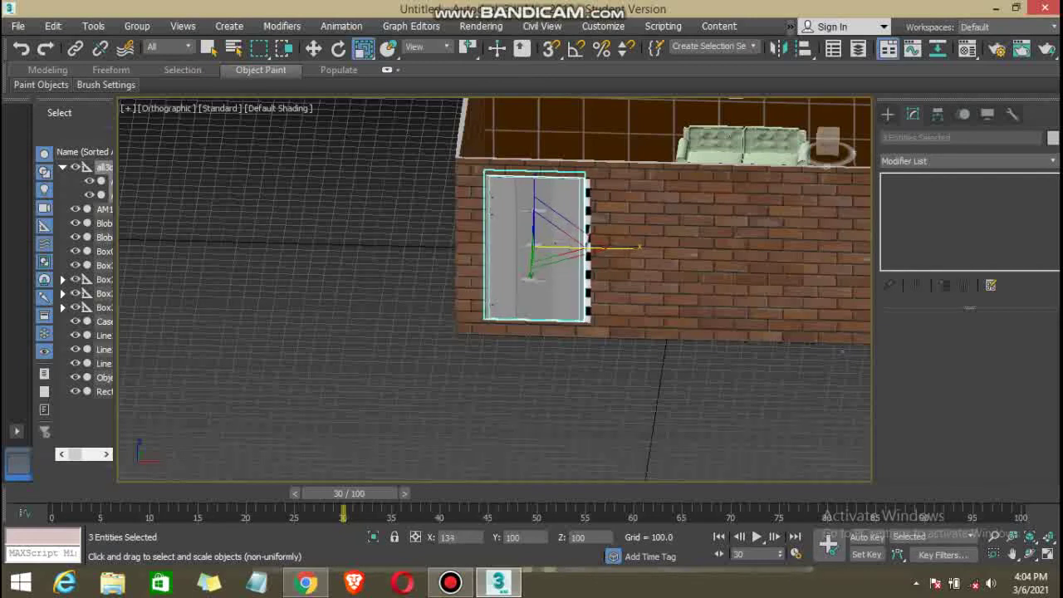
{"action": "key", "text": "w"}
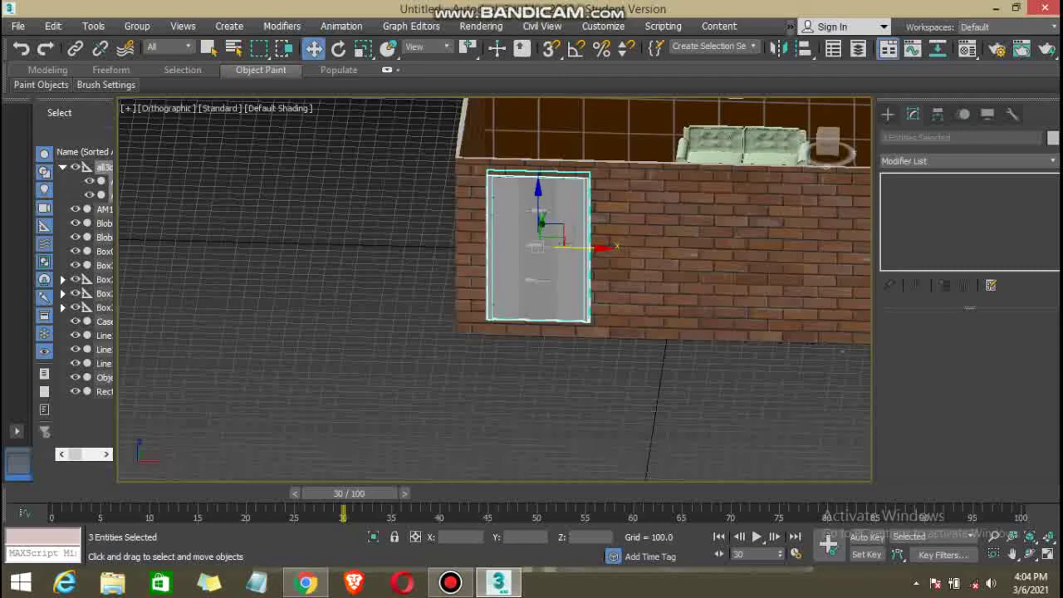
{"action": "middle_click_drag", "start_coordinate": [615, 247], "coordinate": [772, 235], "text": "alt"}
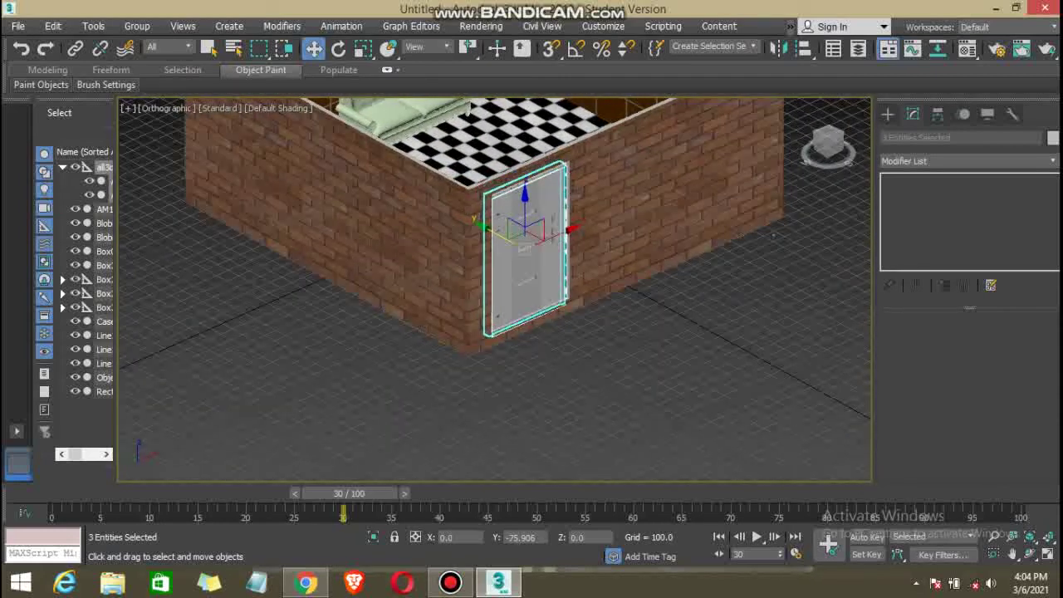
{"action": "left_click", "coordinate": [772, 236]}
{"action": "mouse_move", "coordinate": [773, 236]}
{"action": "middle_mouse_down", "text": "alt"}
{"action": "mouse_move", "coordinate": [680, 268]}
{"action": "mouse_move", "coordinate": [433, 281]}
{"action": "mouse_move", "coordinate": [674, 388]}
{"action": "mouse_move", "coordinate": [645, 387]}
{"action": "middle_mouse_up", "text": "alt"}
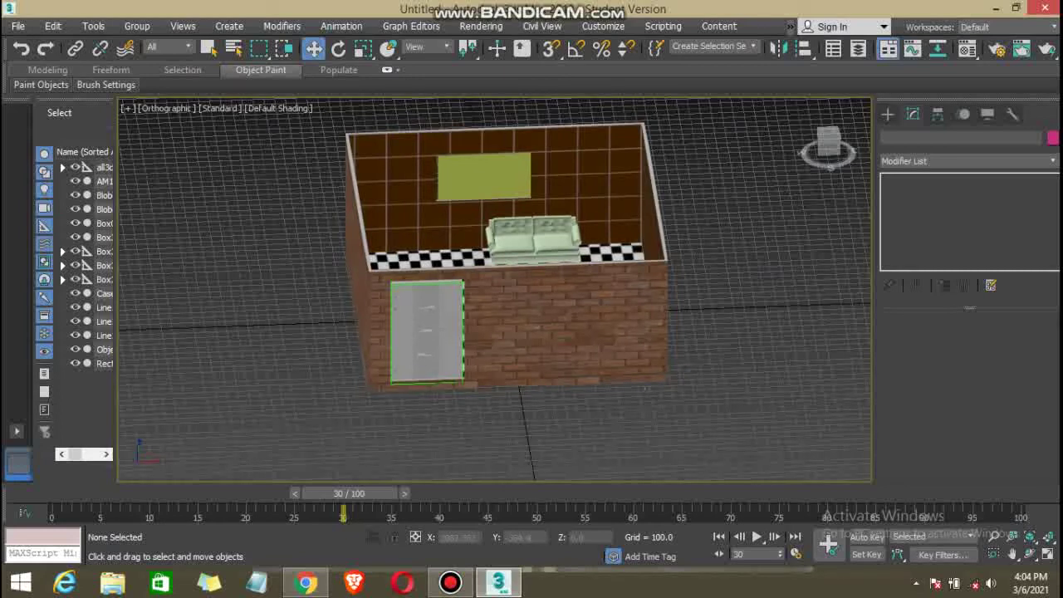
Select wall Box001, pan the room slightly, and open the Rendering menu.
{"action": "mouse_move", "coordinate": [646, 387]}
{"action": "middle_mouse_down", "text": "alt"}
{"action": "mouse_move", "coordinate": [461, 358]}
{"action": "mouse_move", "coordinate": [429, 333]}
{"action": "middle_mouse_up", "text": "alt"}
{"action": "left_click", "coordinate": [462, 359]}
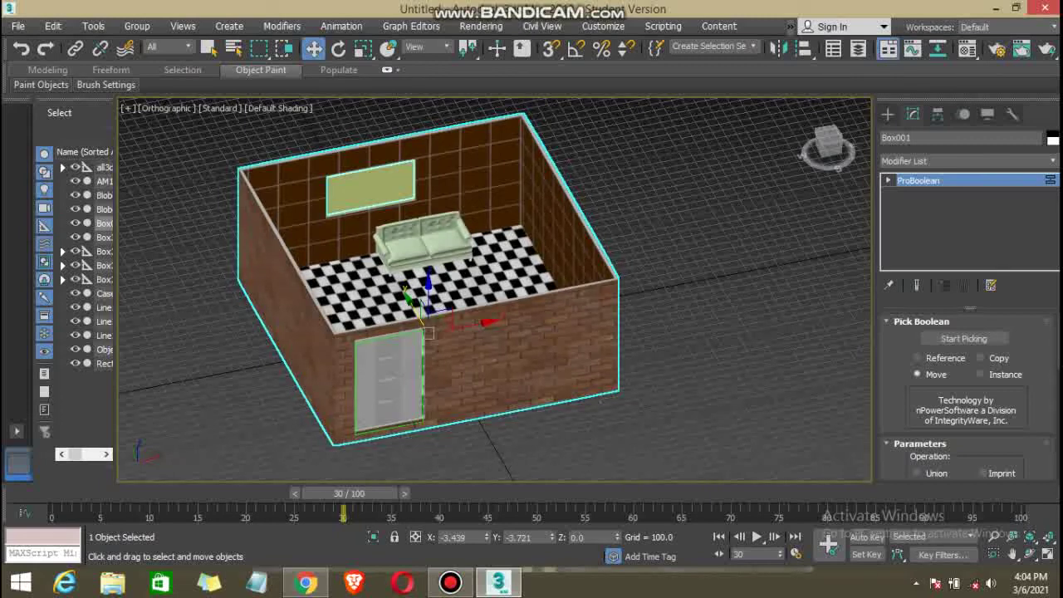
{"action": "mouse_move", "coordinate": [429, 333]}
{"action": "middle_mouse_down"}
{"action": "mouse_move", "coordinate": [445, 350]}
{"action": "mouse_move", "coordinate": [472, 324]}
{"action": "middle_mouse_up"}
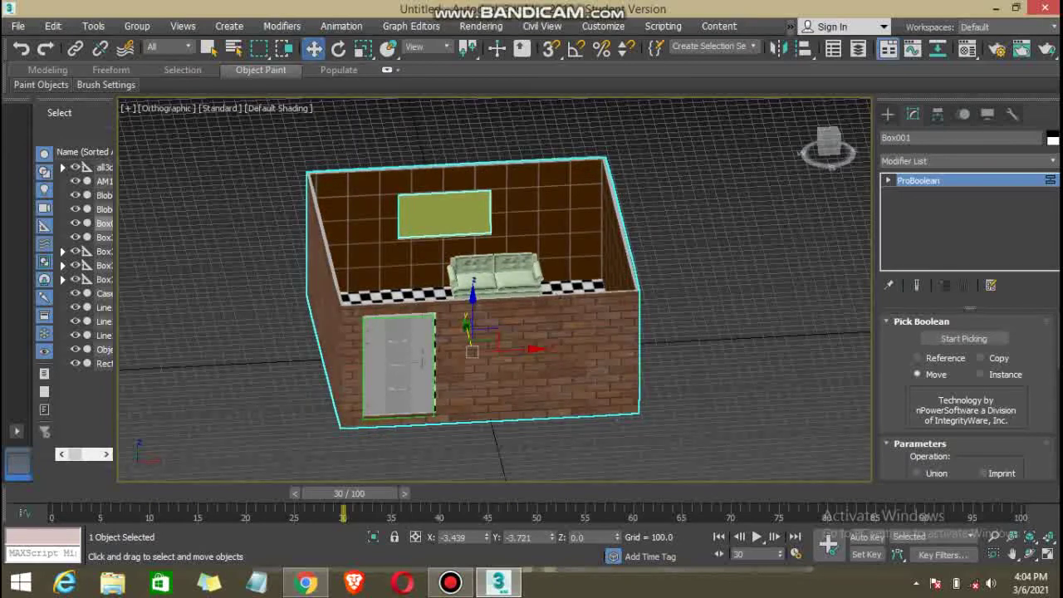
{"action": "left_click", "coordinate": [481, 26]}
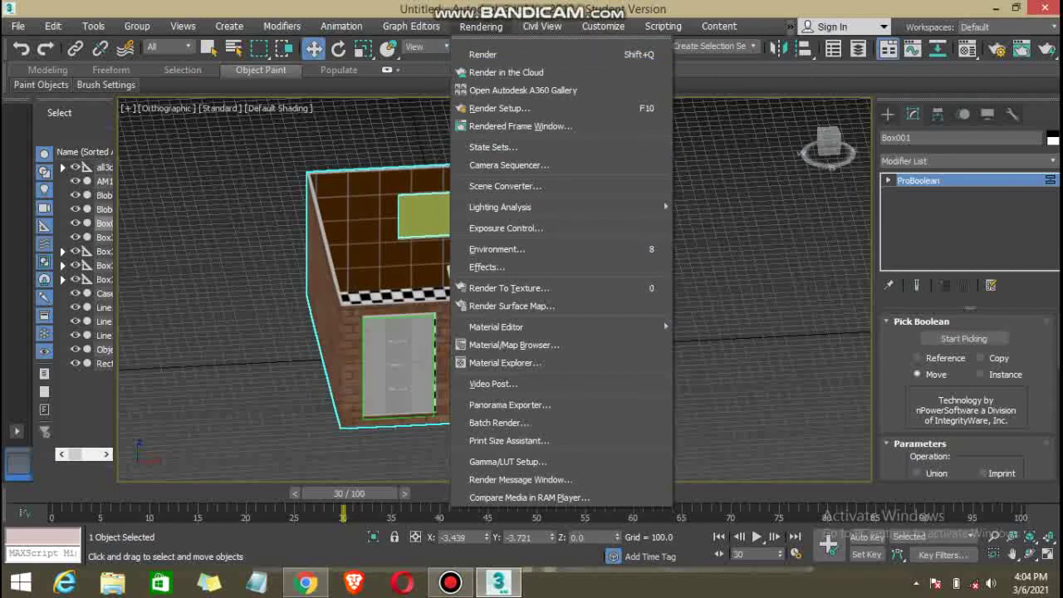
Zoom and orbit to a higher view into the room, reselect the wall, and render with Shift+Q.
{"action": "key", "text": "Escape"}
{"action": "scroll", "coordinate": [446, 280], "scroll_direction": "up", "scroll_amount": 1}
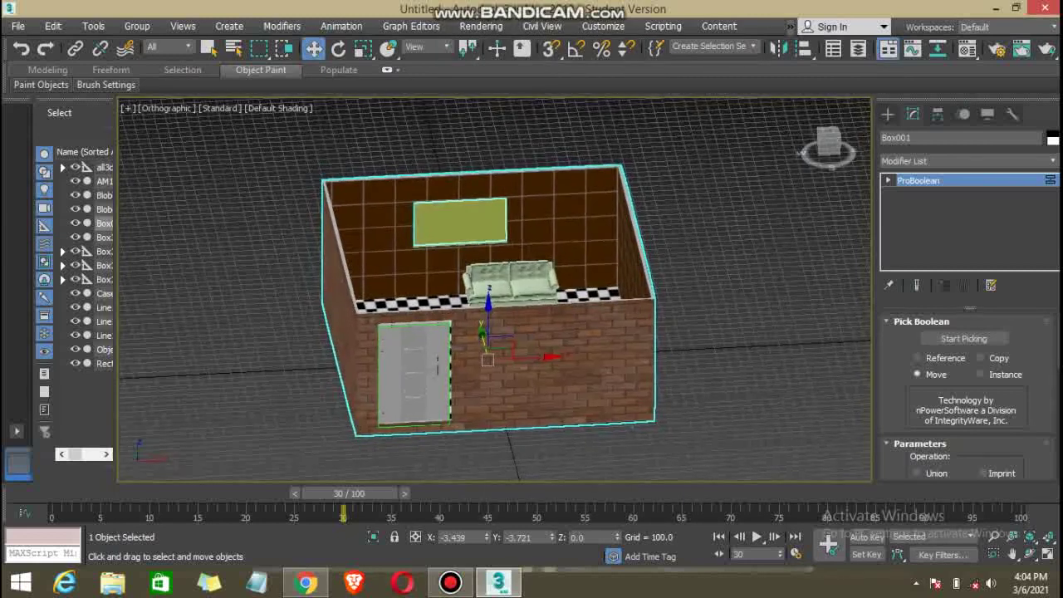
{"action": "scroll", "coordinate": [446, 281], "scroll_direction": "up", "scroll_amount": 1}
{"action": "scroll", "coordinate": [446, 281], "scroll_direction": "up", "scroll_amount": 1}
{"action": "scroll", "coordinate": [446, 280], "scroll_direction": "up", "scroll_amount": 1}
{"action": "mouse_move", "coordinate": [498, 374]}
{"action": "middle_mouse_down", "text": "alt"}
{"action": "mouse_move", "coordinate": [515, 311]}
{"action": "mouse_move", "coordinate": [514, 336]}
{"action": "middle_mouse_up", "text": "alt"}
{"action": "scroll", "coordinate": [499, 349], "scroll_direction": "down", "scroll_amount": 1}
{"action": "scroll", "coordinate": [498, 349], "scroll_direction": "up", "scroll_amount": 1}
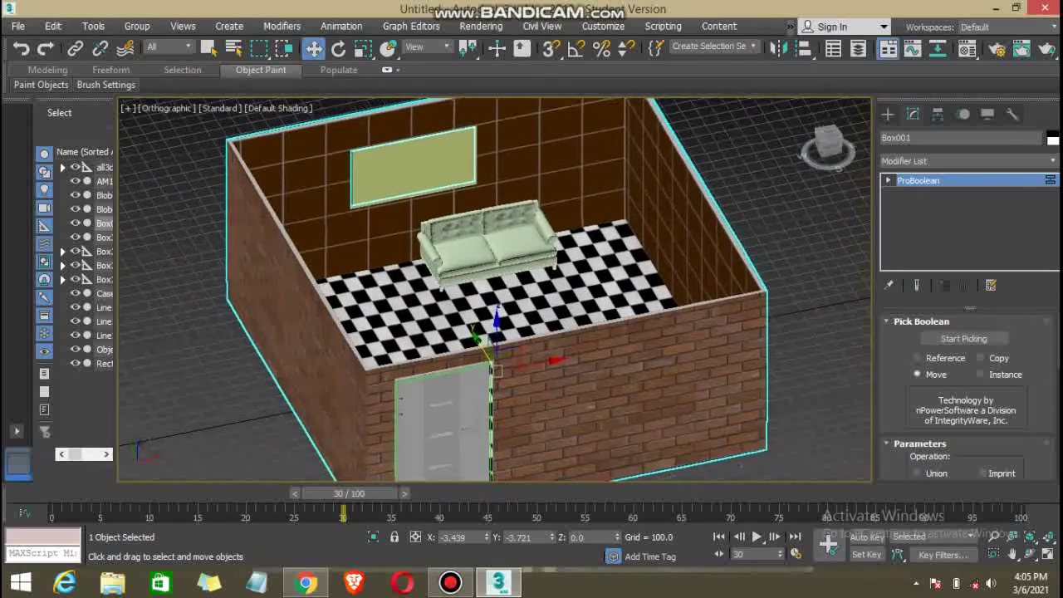
{"action": "left_click", "coordinate": [823, 390]}
{"action": "left_click", "coordinate": [632, 390]}
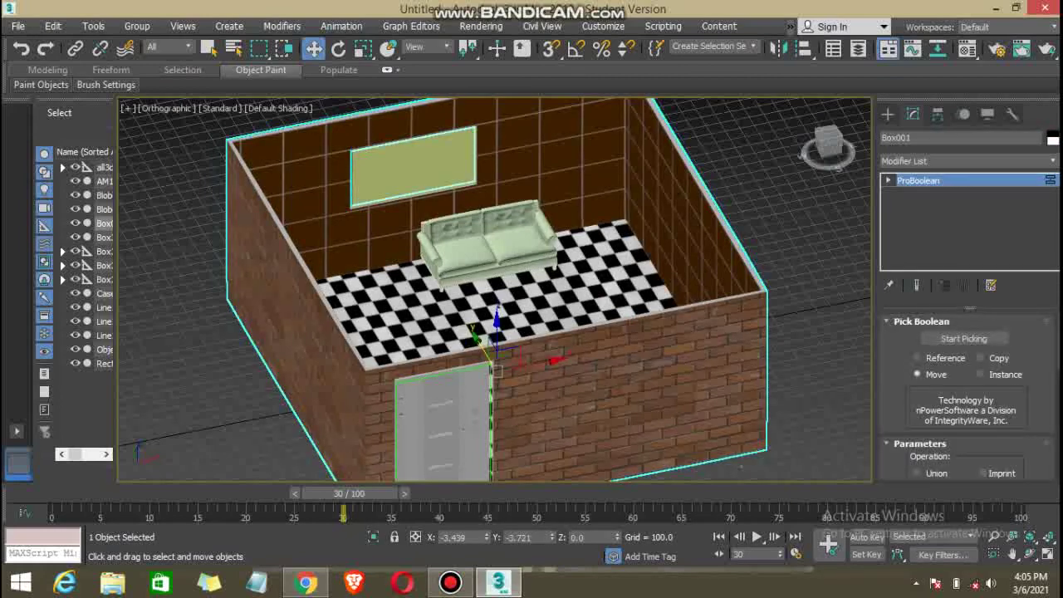
{"action": "key", "text": "shift+q"}
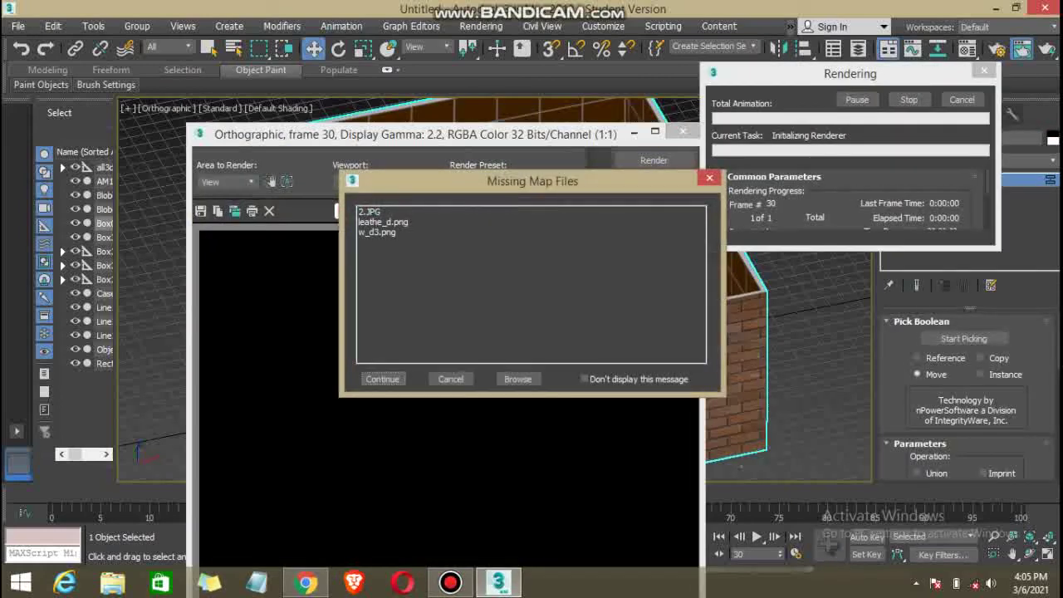
Continue past the missing maps, let the render finish, then close Render Message and Transform Type-In.
{"action": "key", "text": "Return"}
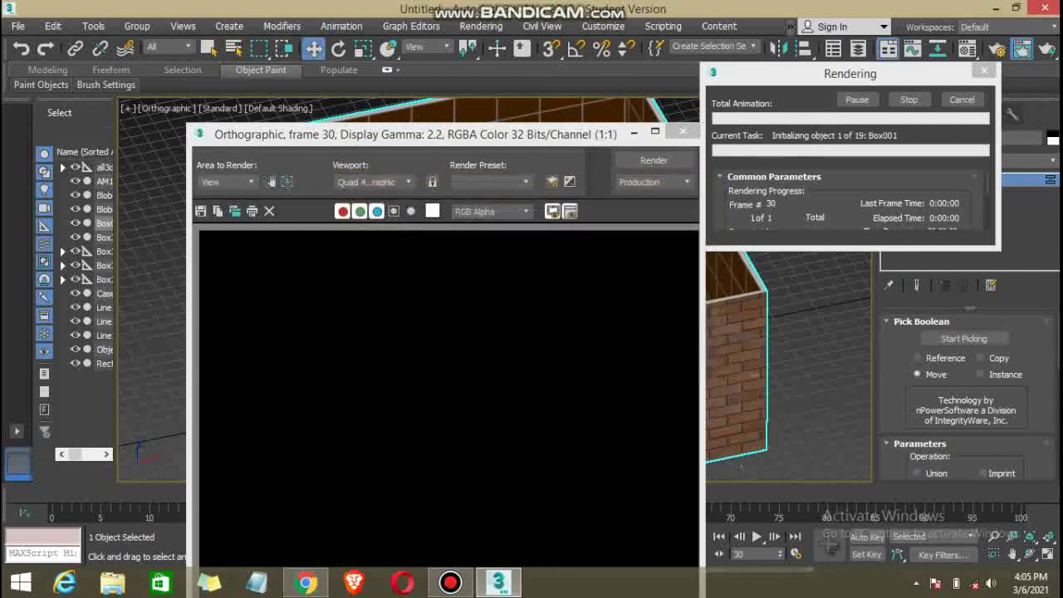
{"action": "left_click_drag", "start_coordinate": [415, 134], "coordinate": [402, 29]}
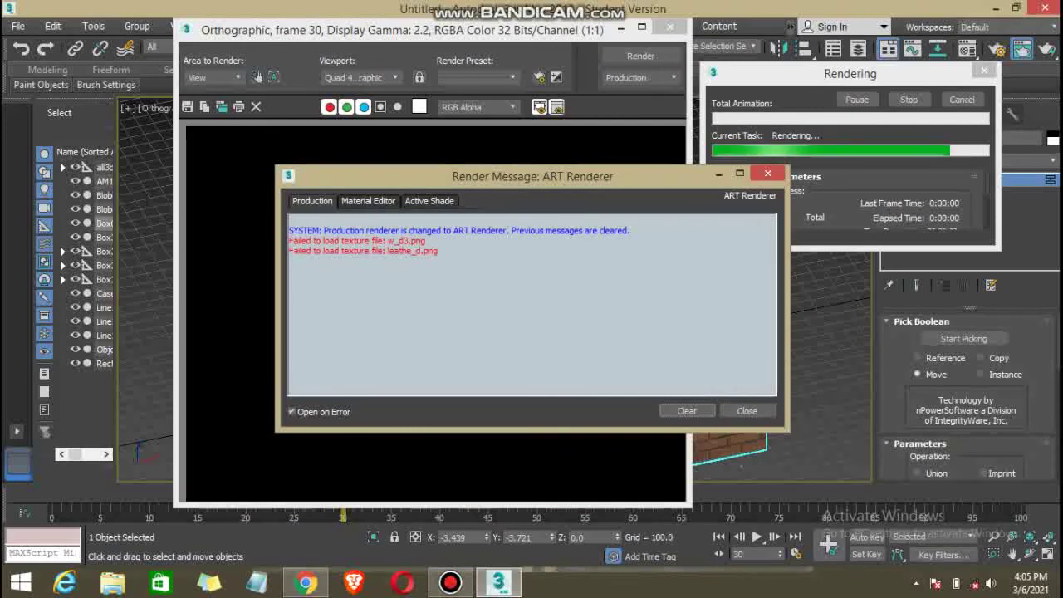
{"action": "left_click", "coordinate": [747, 410]}
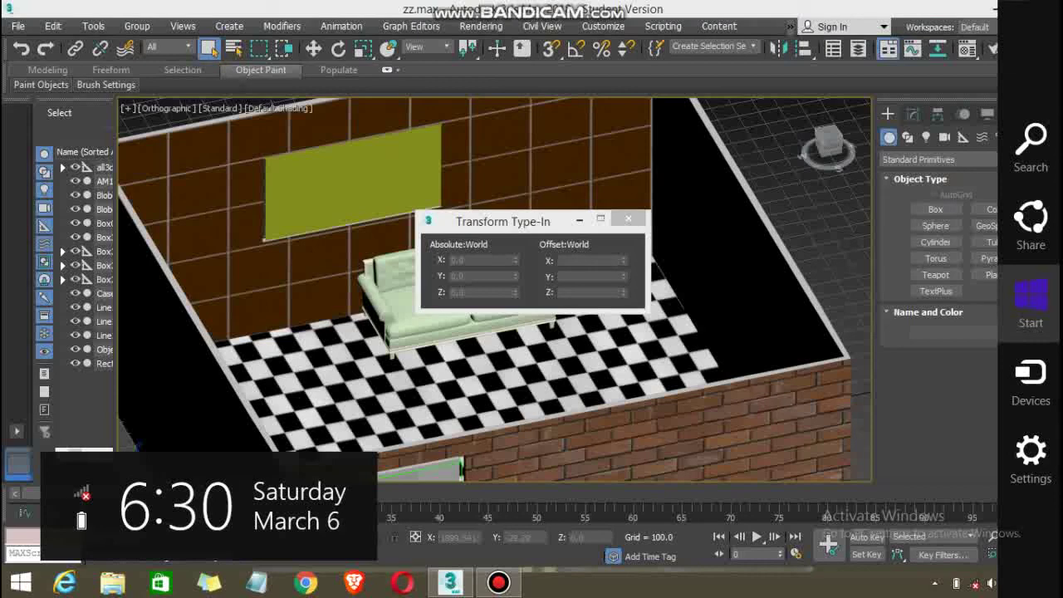
{"action": "left_click", "coordinate": [629, 218]}
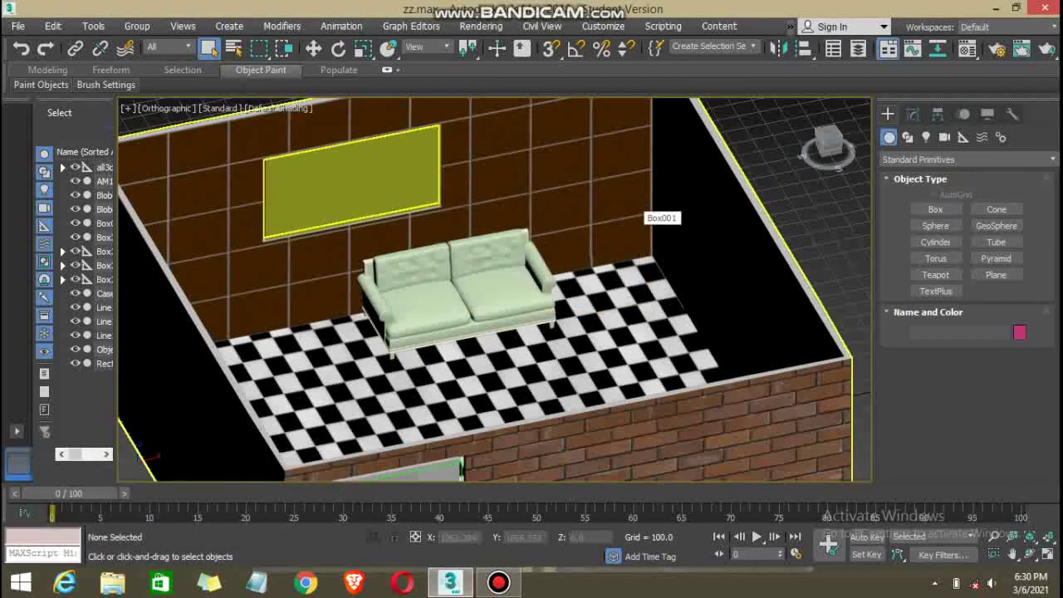